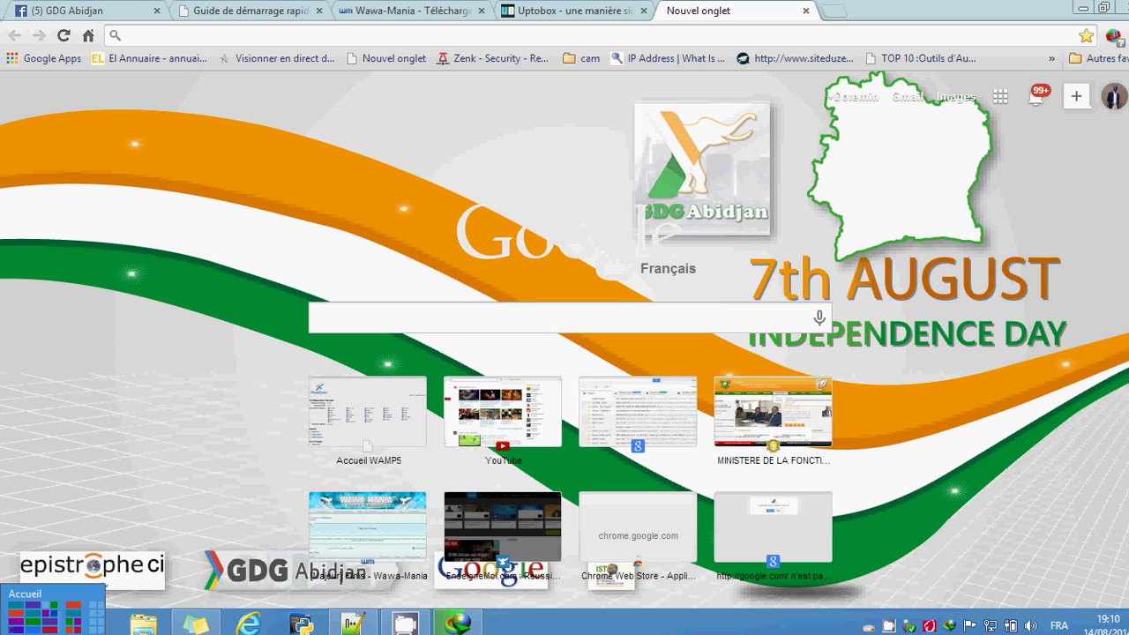
Step: Launch WampServer from a Windows 8 Start screen search for 'wam'
{"action": "left_click", "coordinate": [2, 631]}
{"action": "type", "text": "wam"}
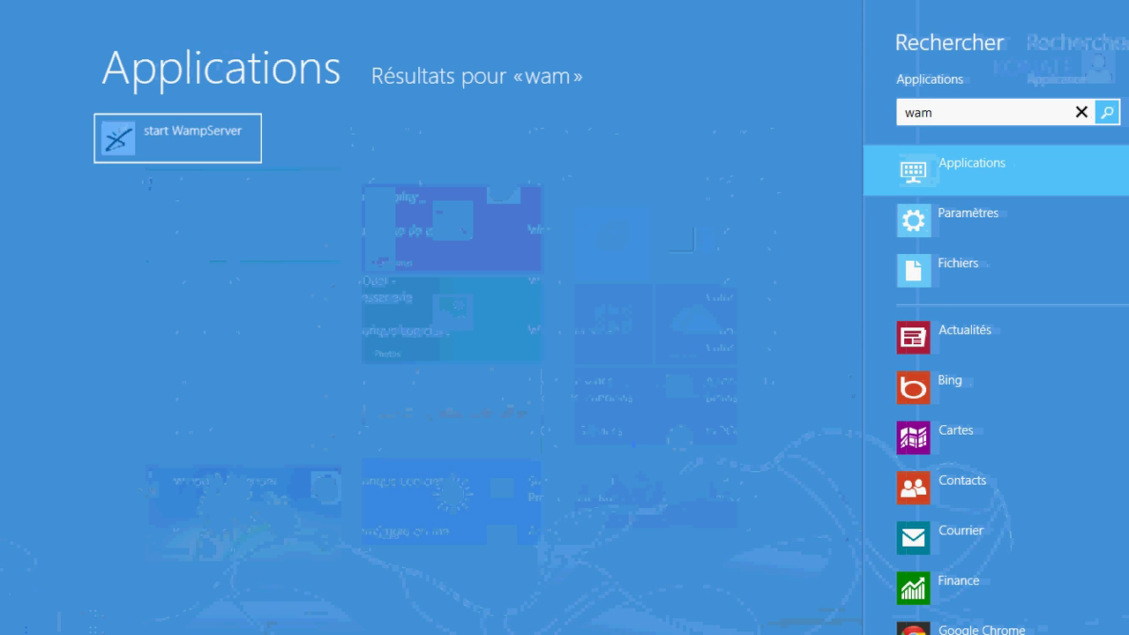
{"action": "left_click", "coordinate": [152, 145]}
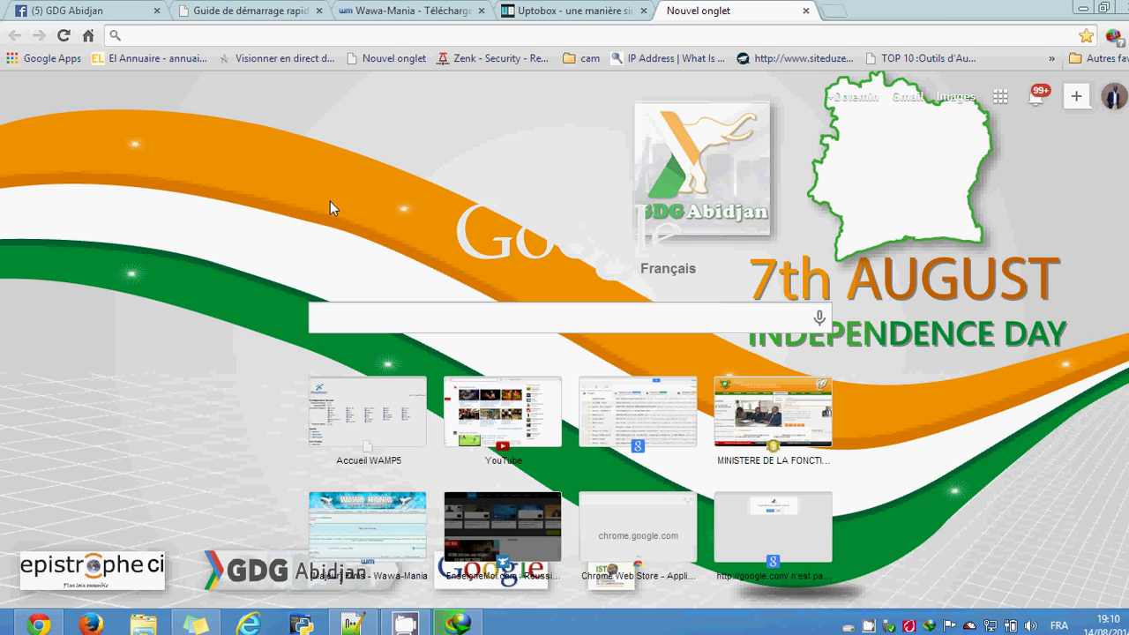
Step: Load localhost in Chrome, retrying once after it fails to load
{"action": "left_click", "coordinate": [407, 35]}
{"action": "type", "text": "localhost"}
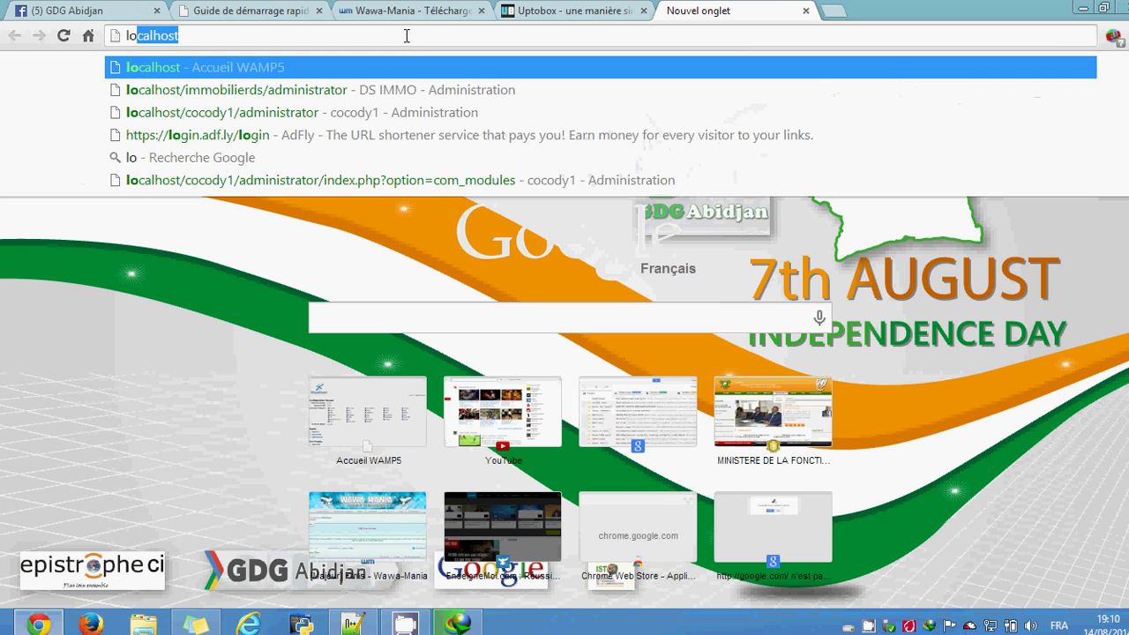
{"action": "key", "text": "Return"}
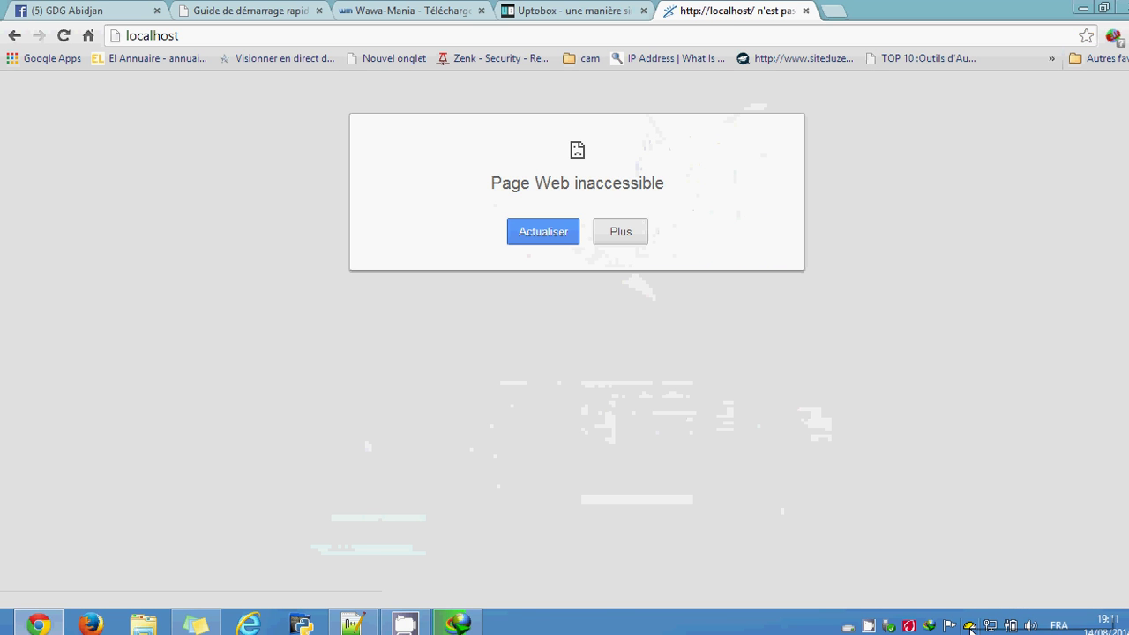
{"action": "left_click", "coordinate": [654, 37]}
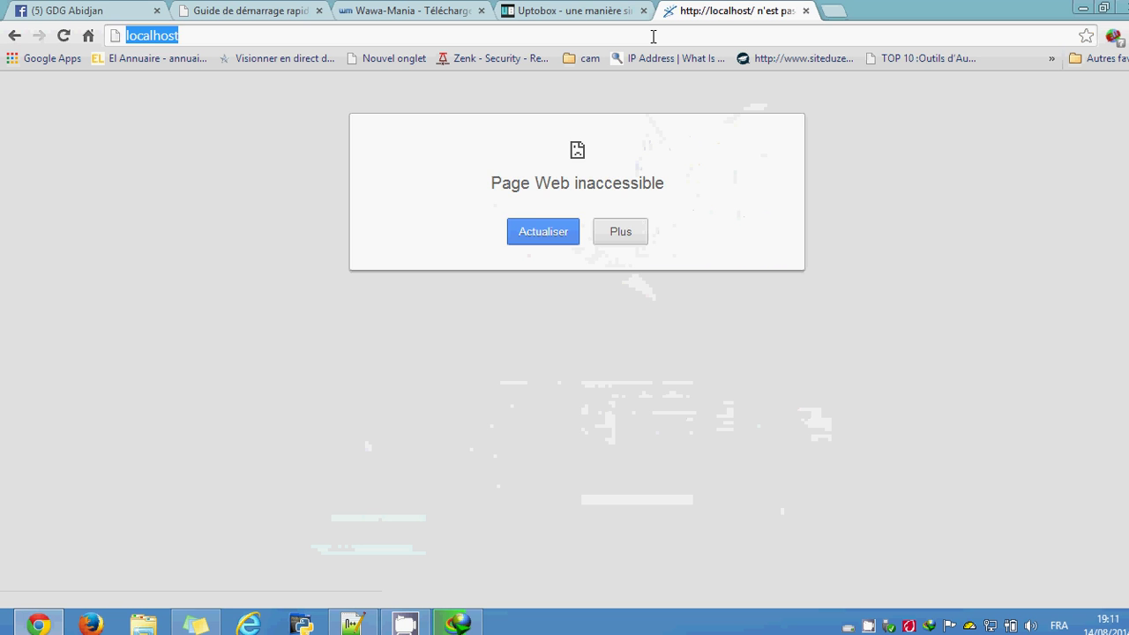
{"action": "key", "text": "Return"}
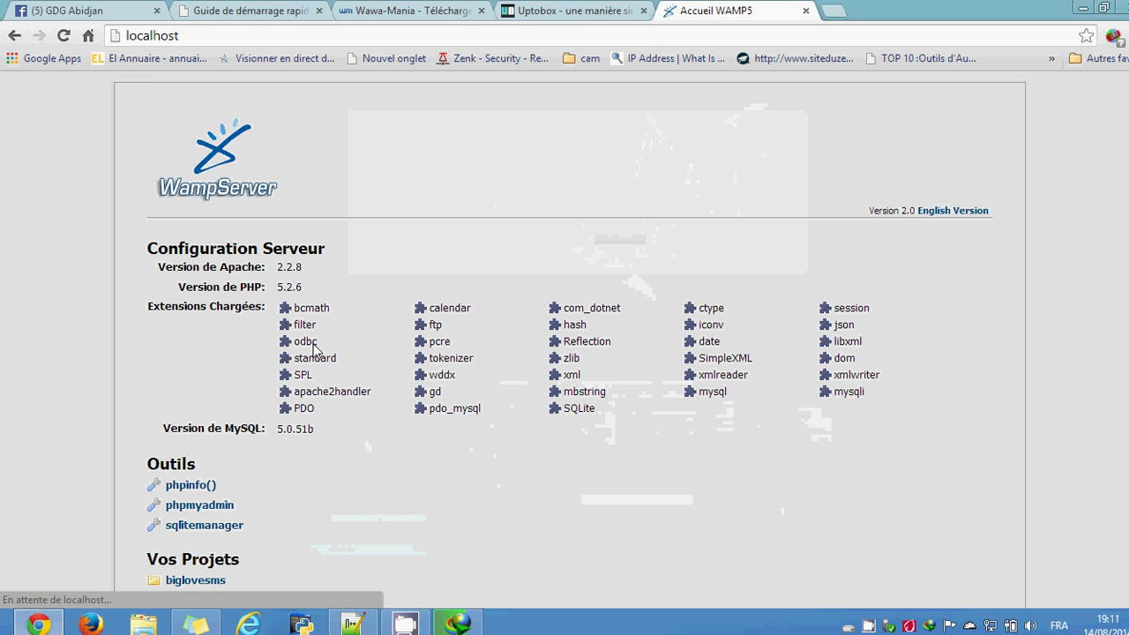
Step: Show the page's original untranslated text and open the testjoomla project from Vos Projets
{"action": "scroll", "coordinate": [415, 433], "scroll_direction": "down", "scroll_amount": 5}
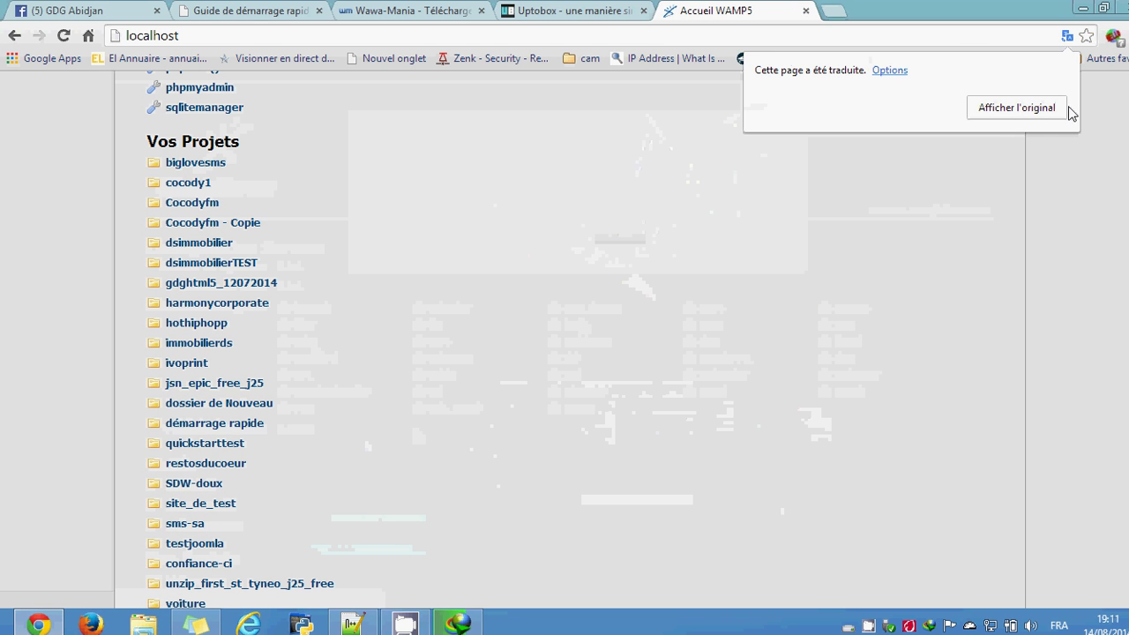
{"action": "left_click", "coordinate": [1052, 116]}
{"action": "scroll", "coordinate": [694, 287], "scroll_direction": "down", "scroll_amount": 3}
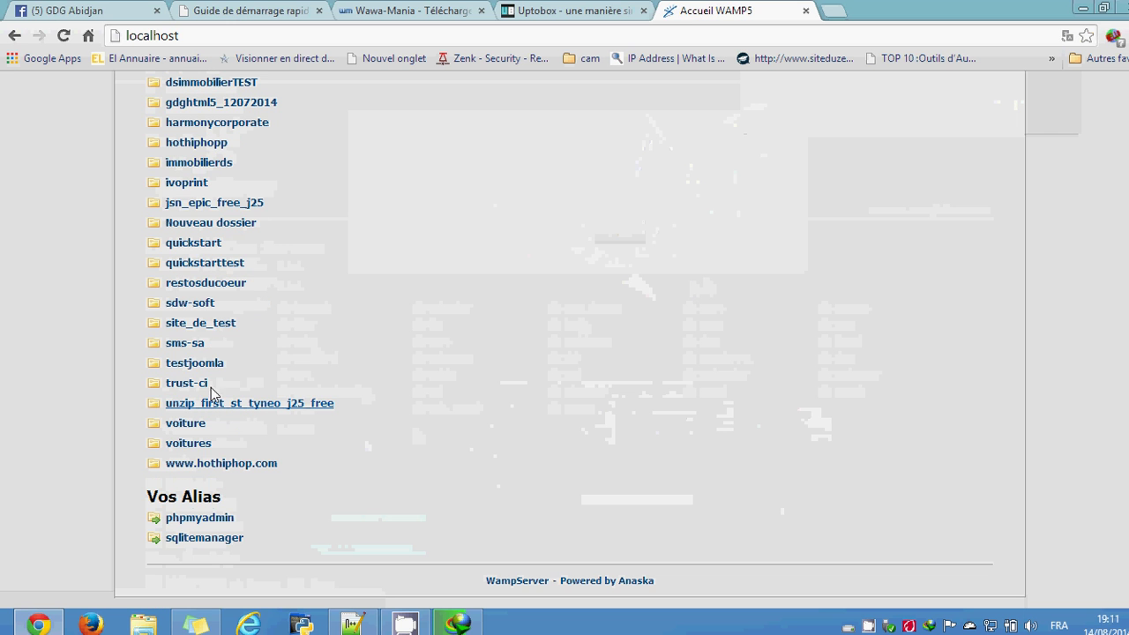
{"action": "left_click", "coordinate": [187, 362]}
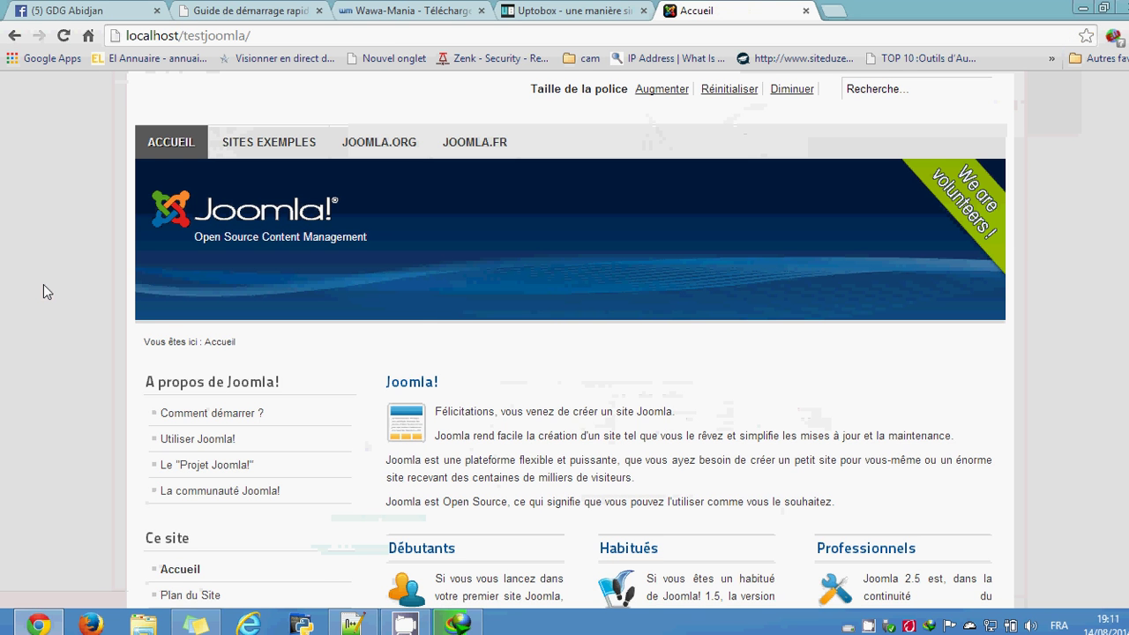
Step: Scroll through the testjoomla Accueil homepage to review its welcome content and login area
{"action": "scroll", "coordinate": [43, 277], "scroll_direction": "down", "scroll_amount": 5}
{"action": "scroll", "coordinate": [43, 275], "scroll_direction": "up", "scroll_amount": 5}
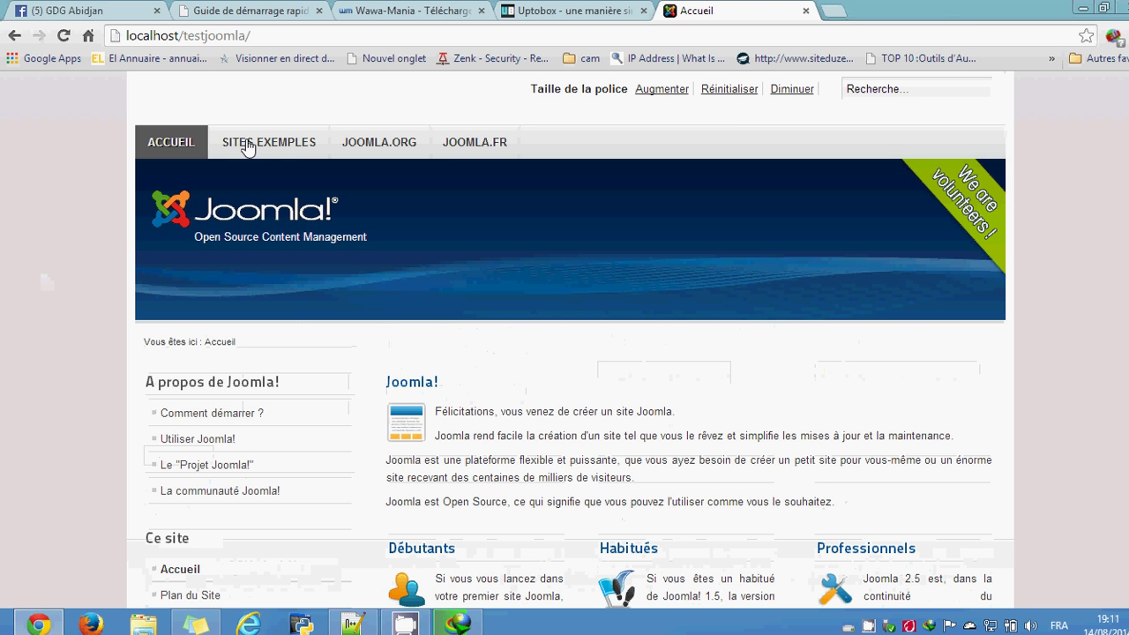
{"action": "scroll", "coordinate": [459, 323], "scroll_direction": "down", "scroll_amount": 3}
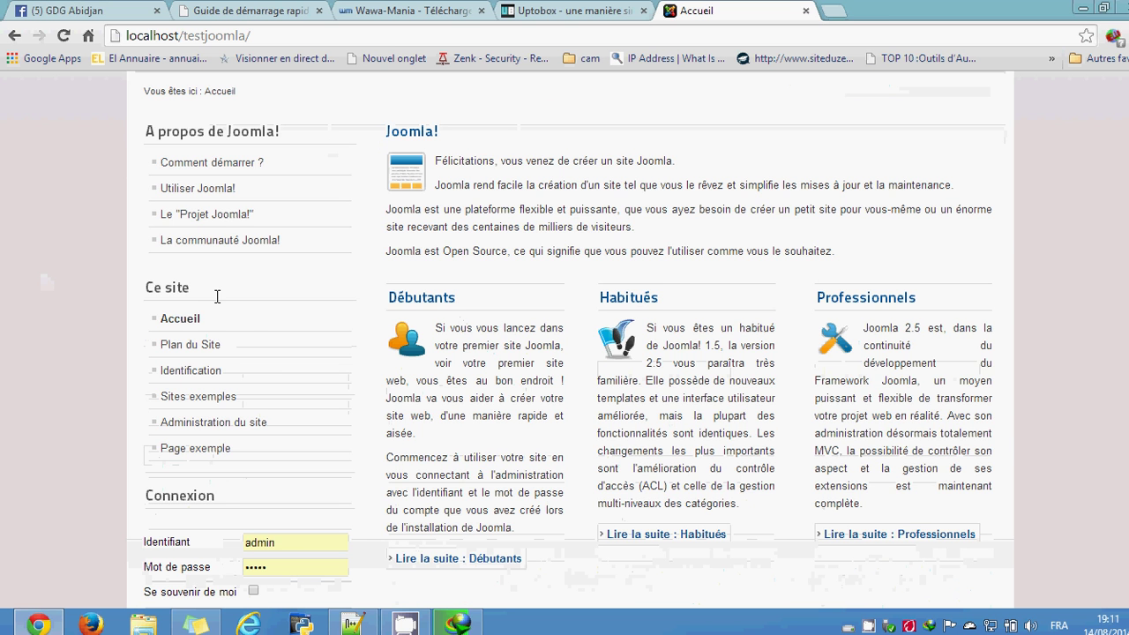
{"action": "scroll", "coordinate": [221, 295], "scroll_direction": "up", "scroll_amount": 2}
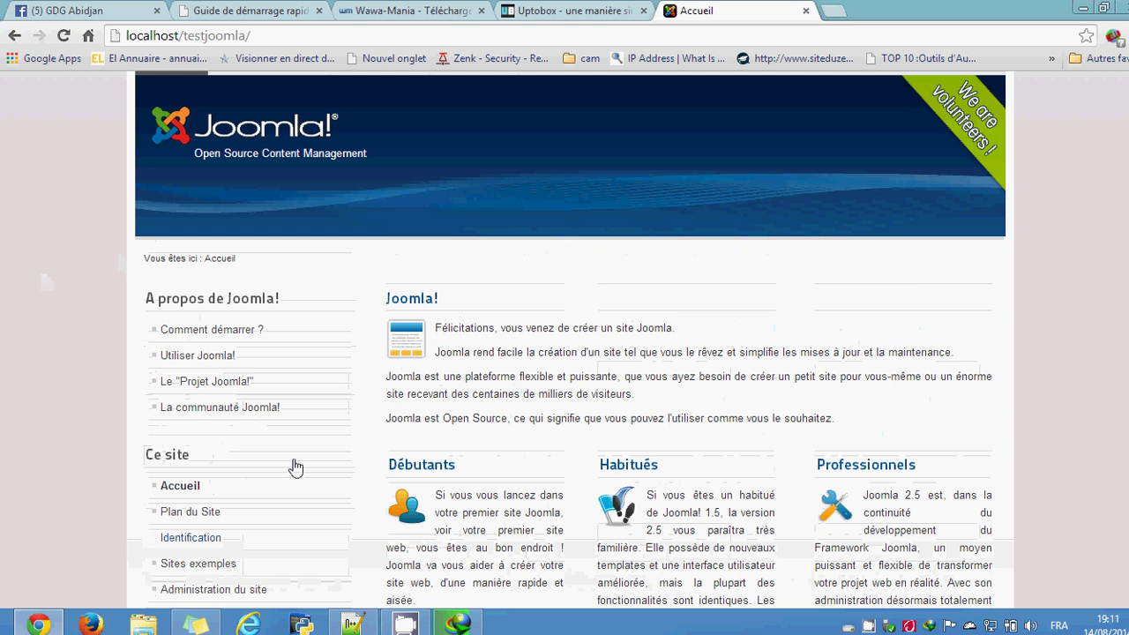
{"action": "scroll", "coordinate": [295, 467], "scroll_direction": "down", "scroll_amount": 3}
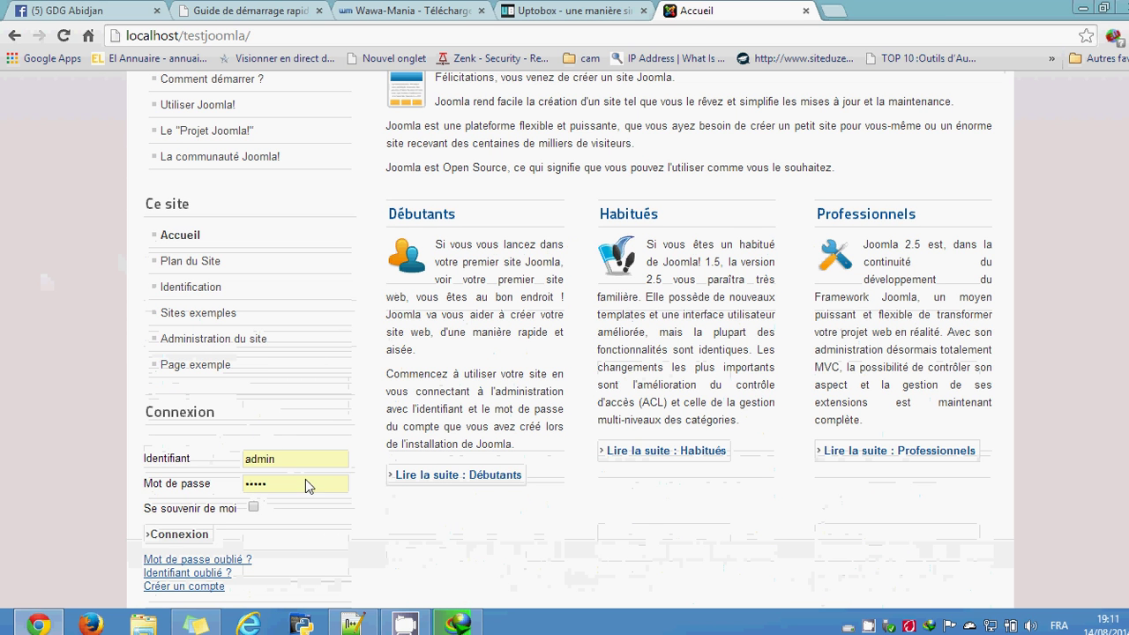
{"action": "scroll", "coordinate": [236, 313], "scroll_direction": "up", "scroll_amount": 4}
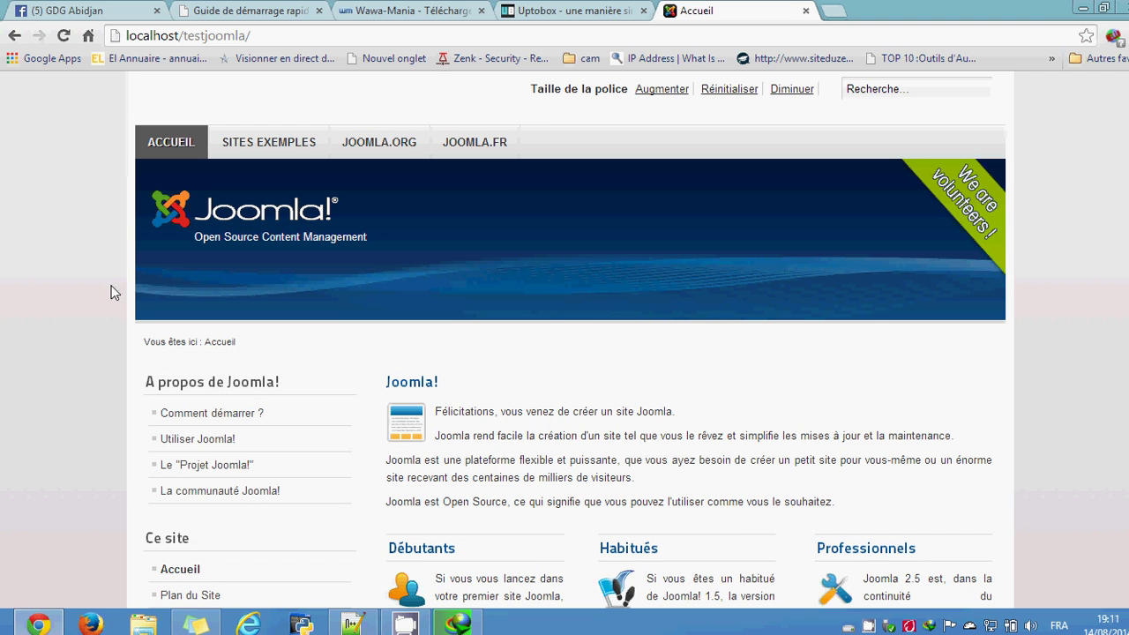
Step: Open localhost/testjoomla/administrator in a new tab using the copied site address
{"action": "left_click", "coordinate": [259, 37]}
{"action": "key", "text": "ctrl+c"}
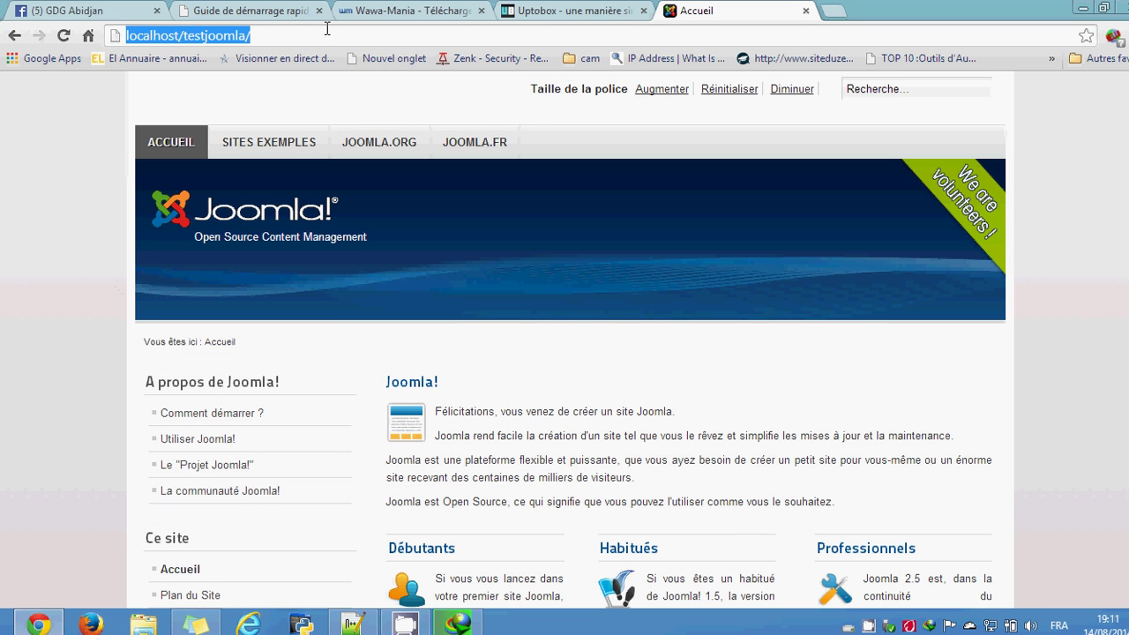
{"action": "left_click", "coordinate": [834, 11]}
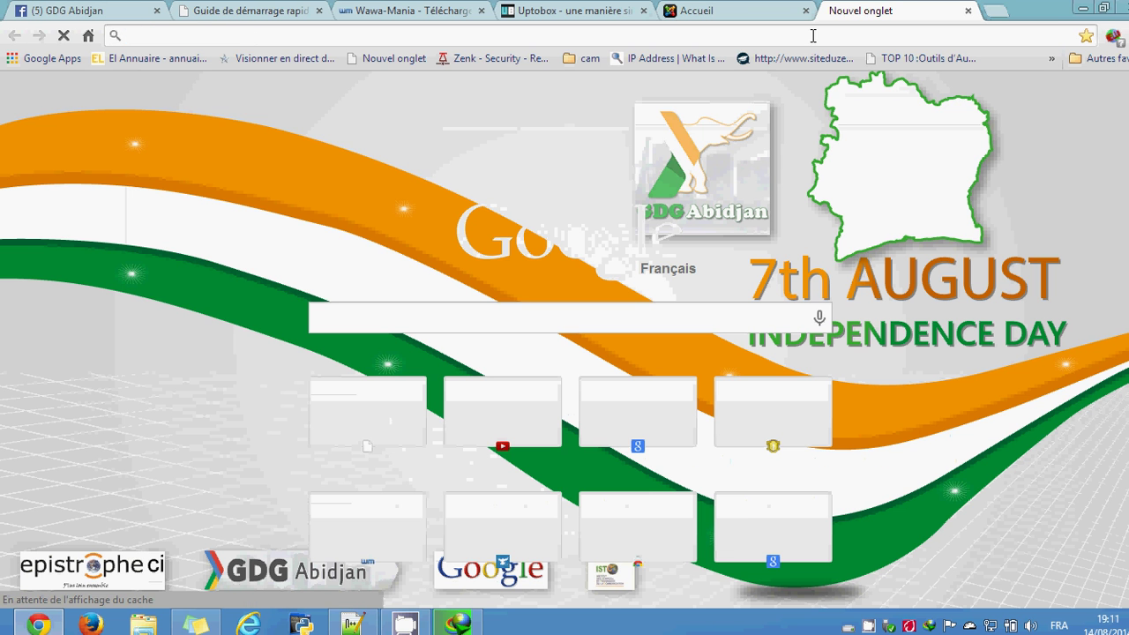
{"action": "key", "text": "ctrl+v"}
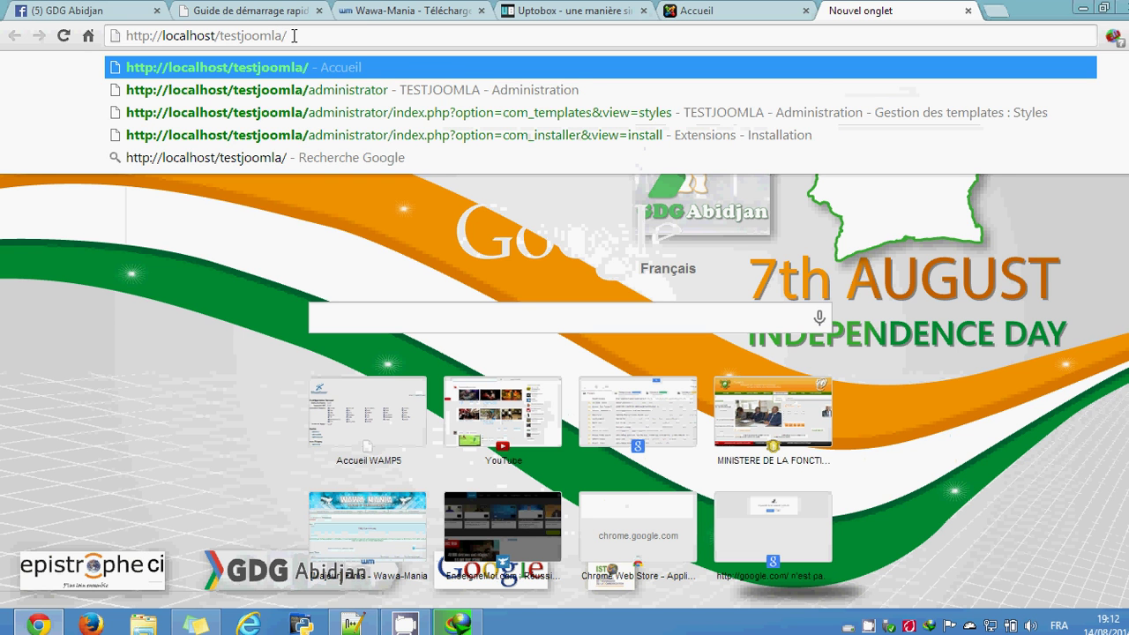
{"action": "type", "text": "adminis"}
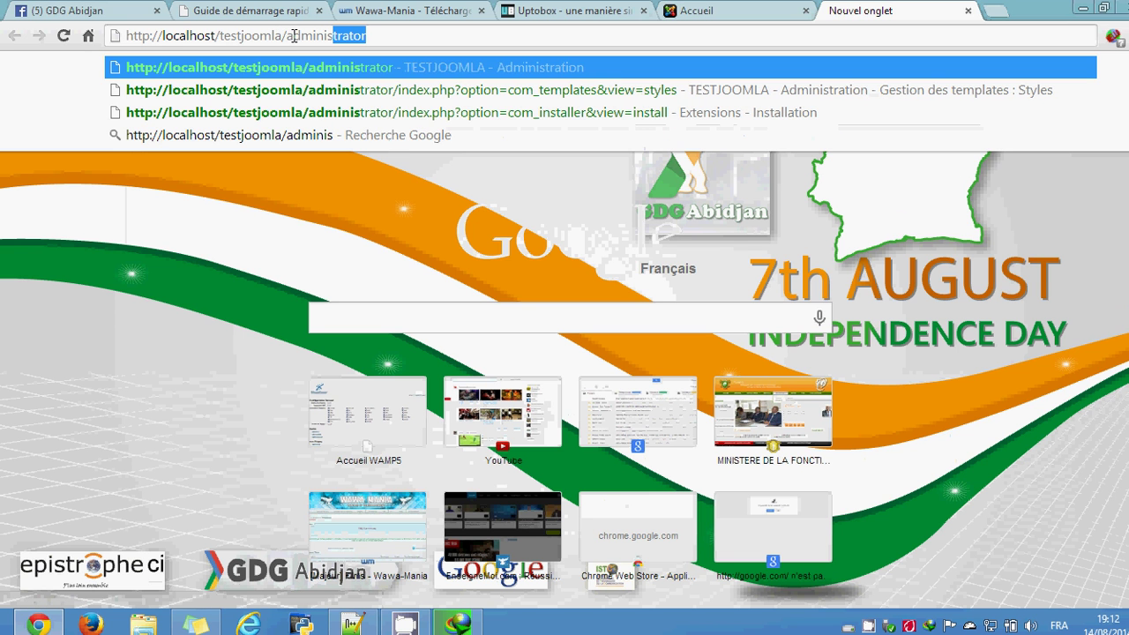
{"action": "type", "text": "tra"}
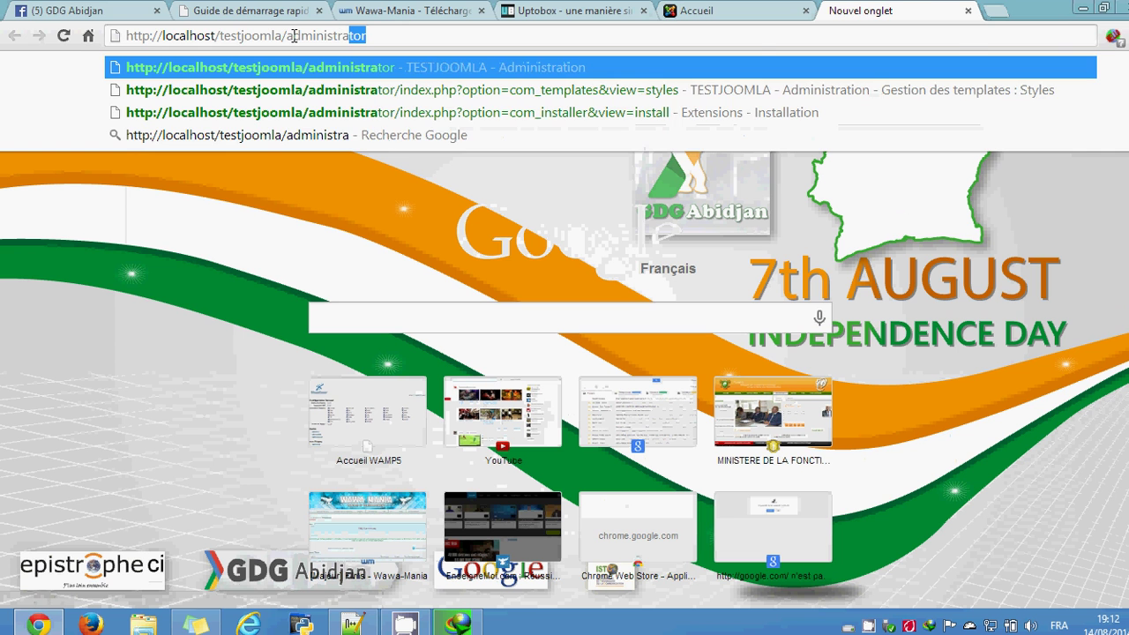
{"action": "key", "text": "Return"}
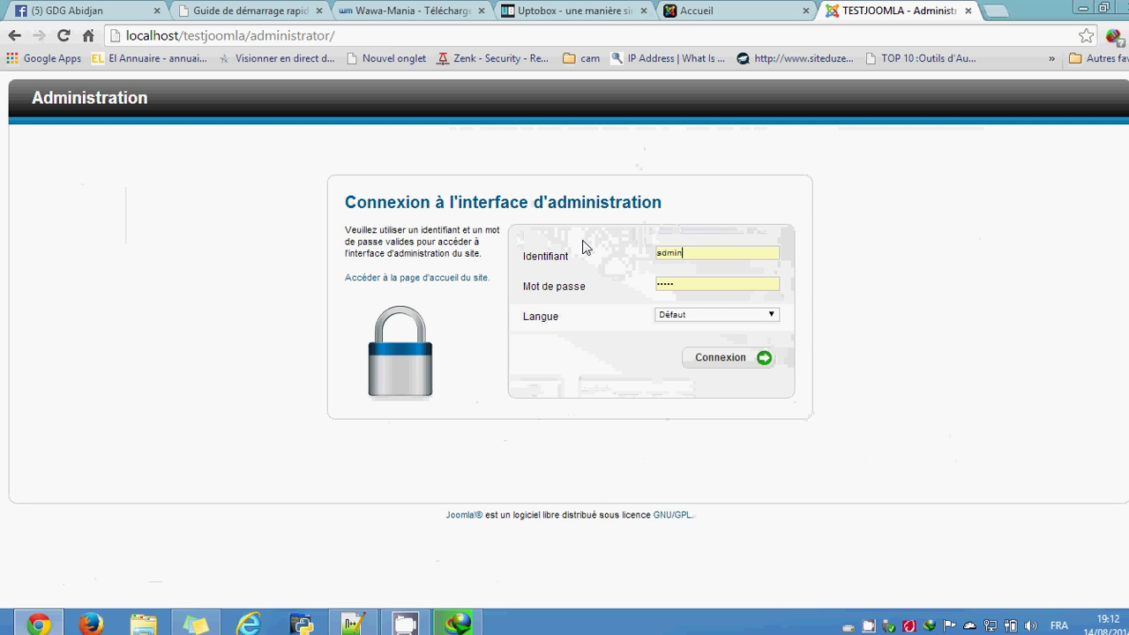
Step: Log in with the administrator account to reach the Joomla control panel
{"action": "double_click", "coordinate": [688, 253]}
{"action": "type", "text": "admin"}
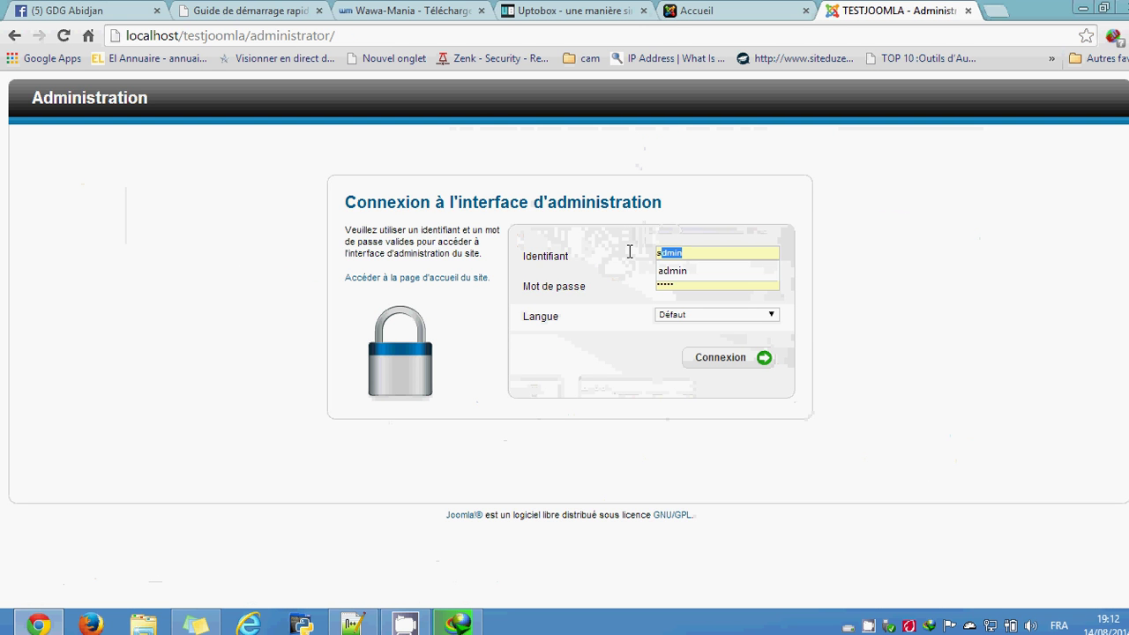
{"action": "left_click", "coordinate": [670, 273]}
{"action": "left_click", "coordinate": [720, 357]}
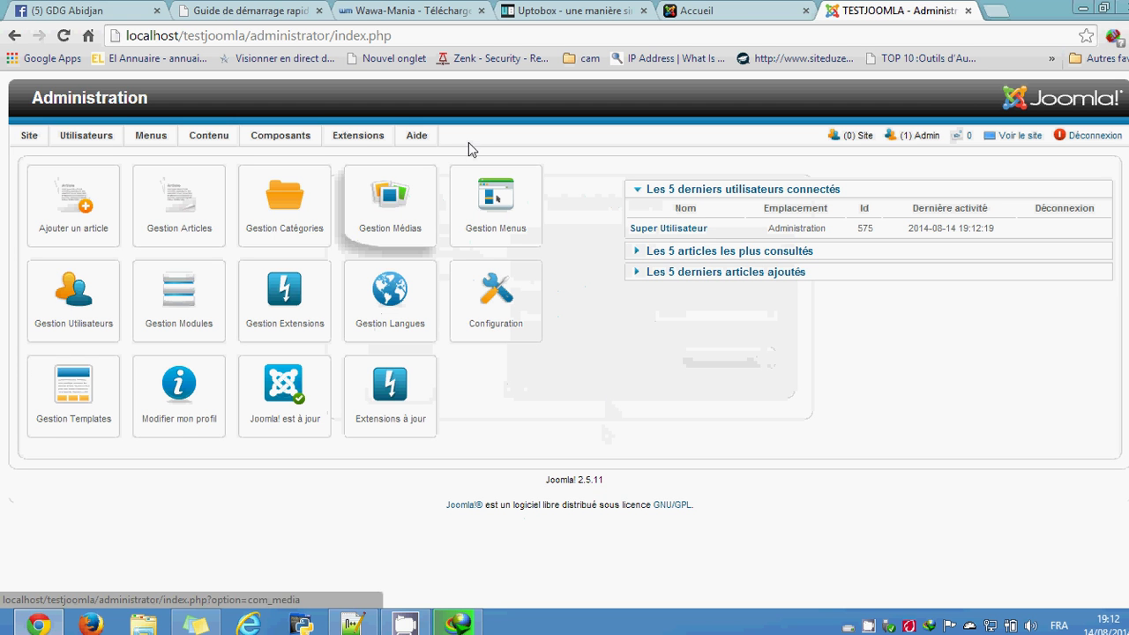
Step: Open Extensions > Gestion des templates to list the eight installed template styles
{"action": "mouse_move", "coordinate": [359, 141]}
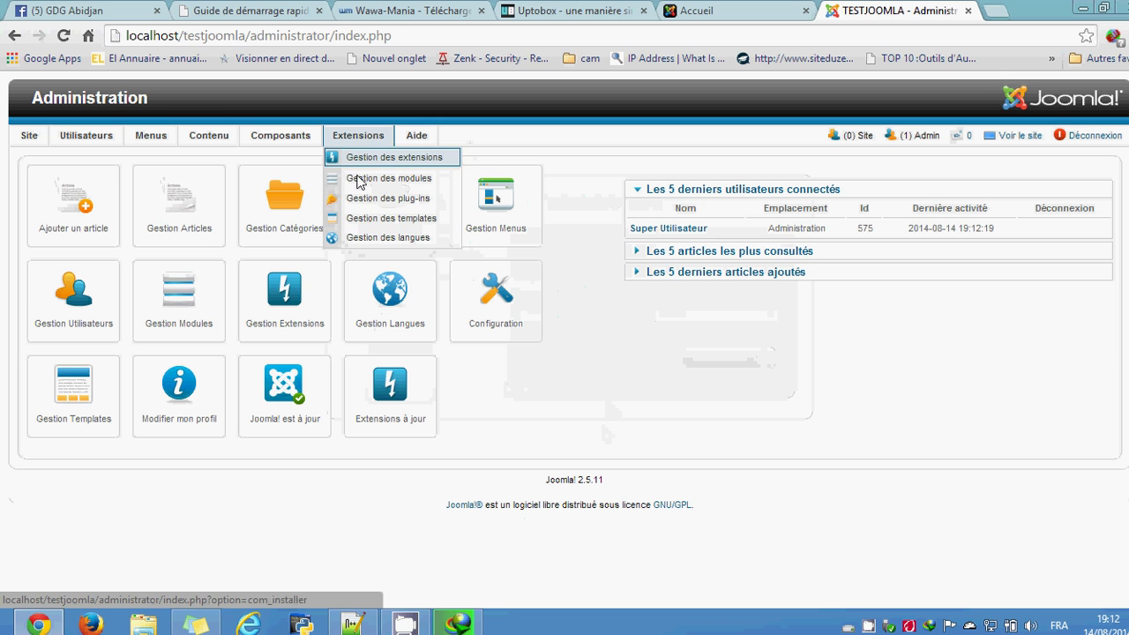
{"action": "left_click", "coordinate": [371, 222]}
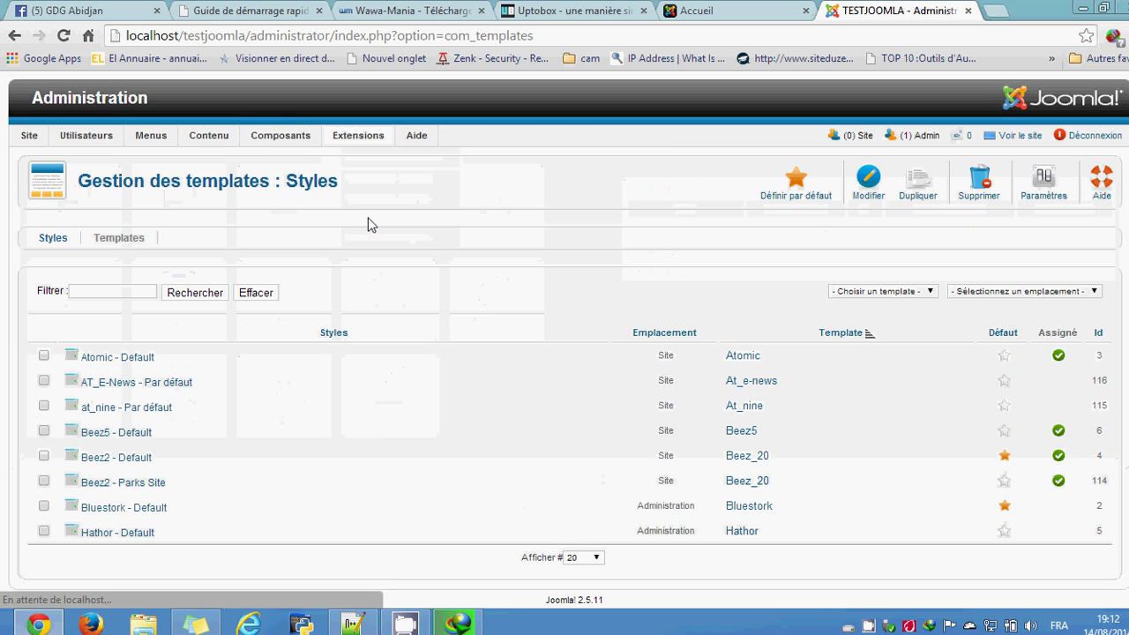
{"action": "scroll", "coordinate": [221, 396], "scroll_direction": "down", "scroll_amount": 1}
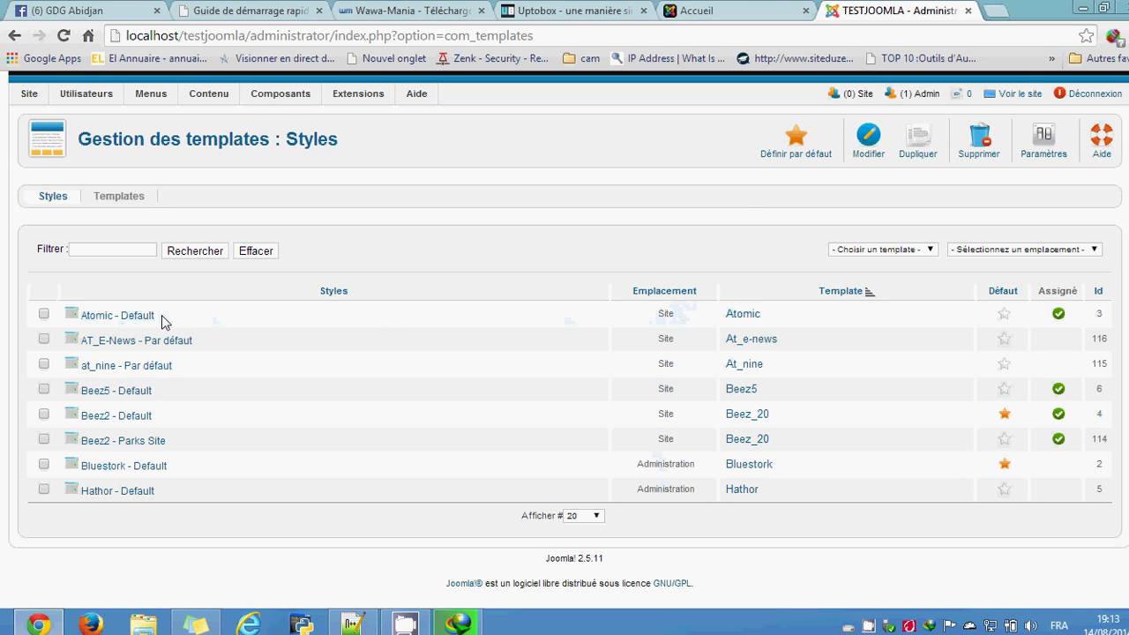
{"action": "left_click", "coordinate": [748, 9]}
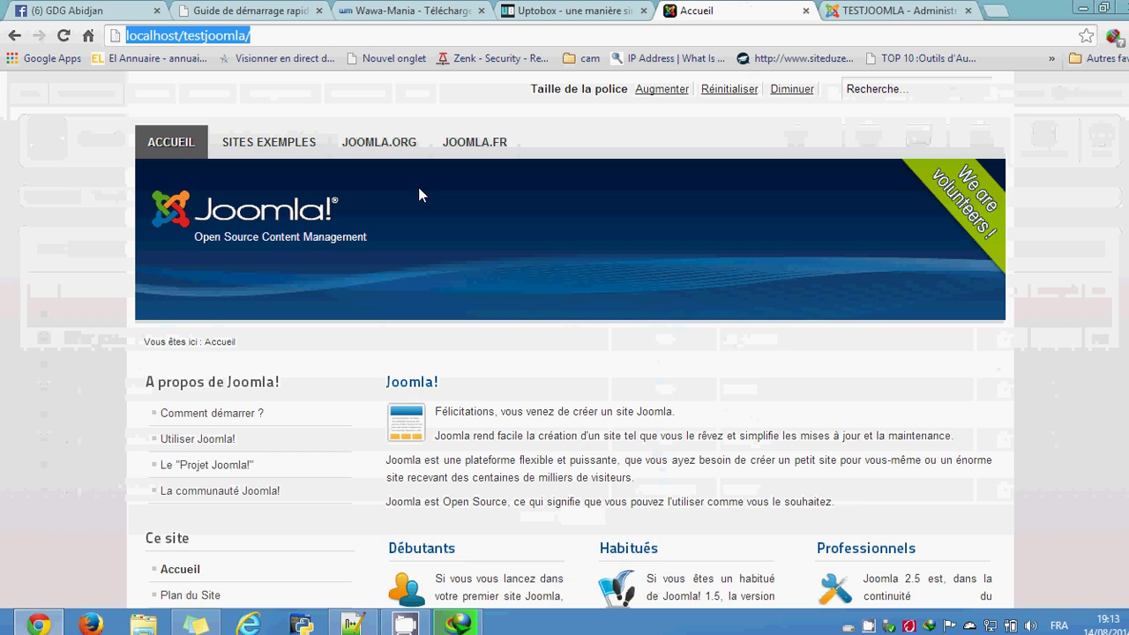
{"action": "scroll", "coordinate": [636, 349], "scroll_direction": "down", "scroll_amount": 3}
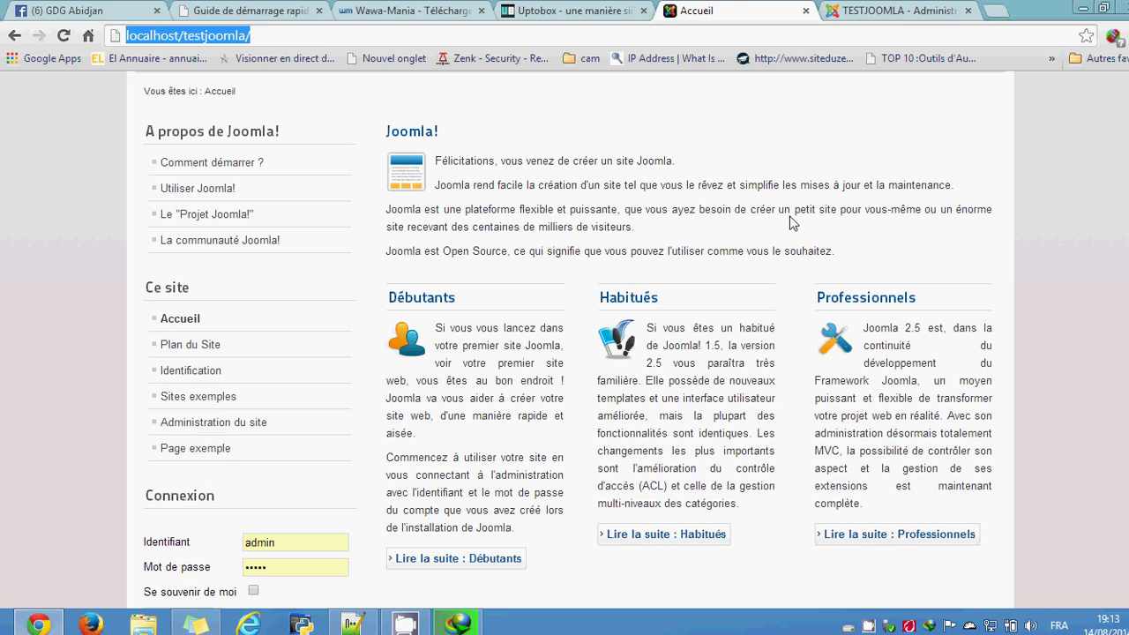
{"action": "left_click", "coordinate": [886, 9]}
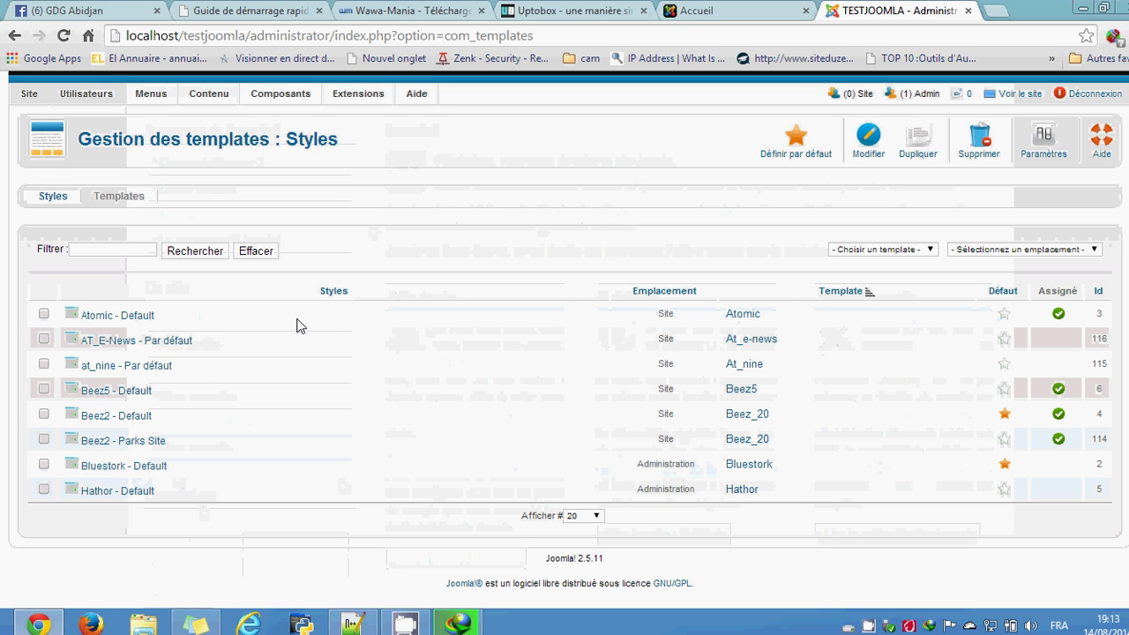
{"action": "scroll", "coordinate": [522, 237], "scroll_direction": "up", "scroll_amount": 1}
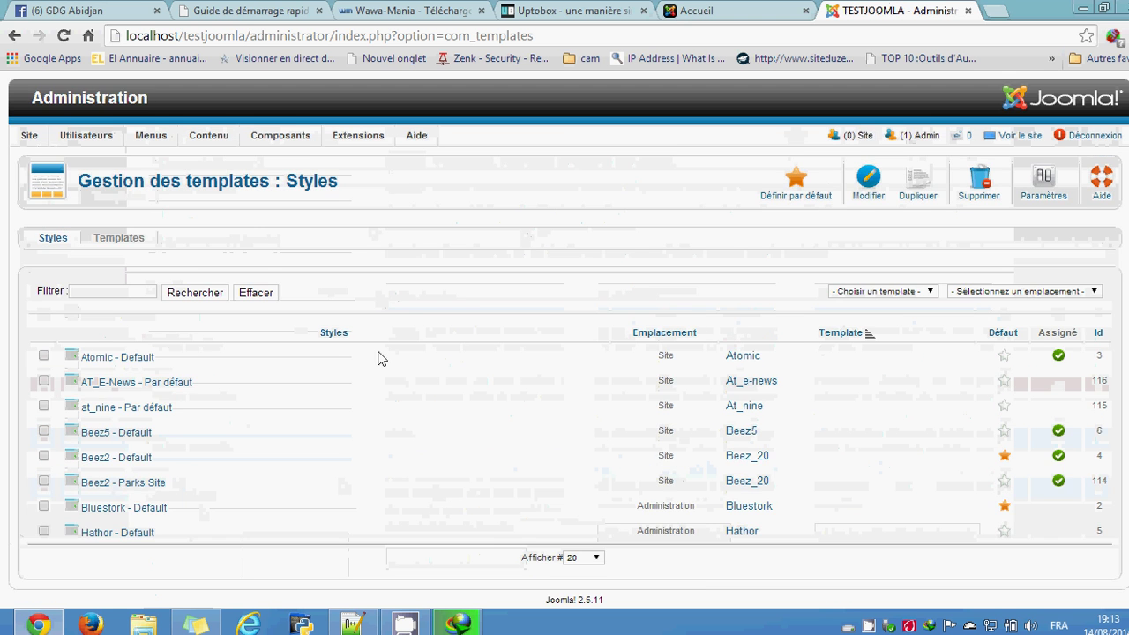
{"action": "scroll", "coordinate": [380, 358], "scroll_direction": "down", "scroll_amount": 1}
{"action": "scroll", "coordinate": [320, 237], "scroll_direction": "up", "scroll_amount": 1}
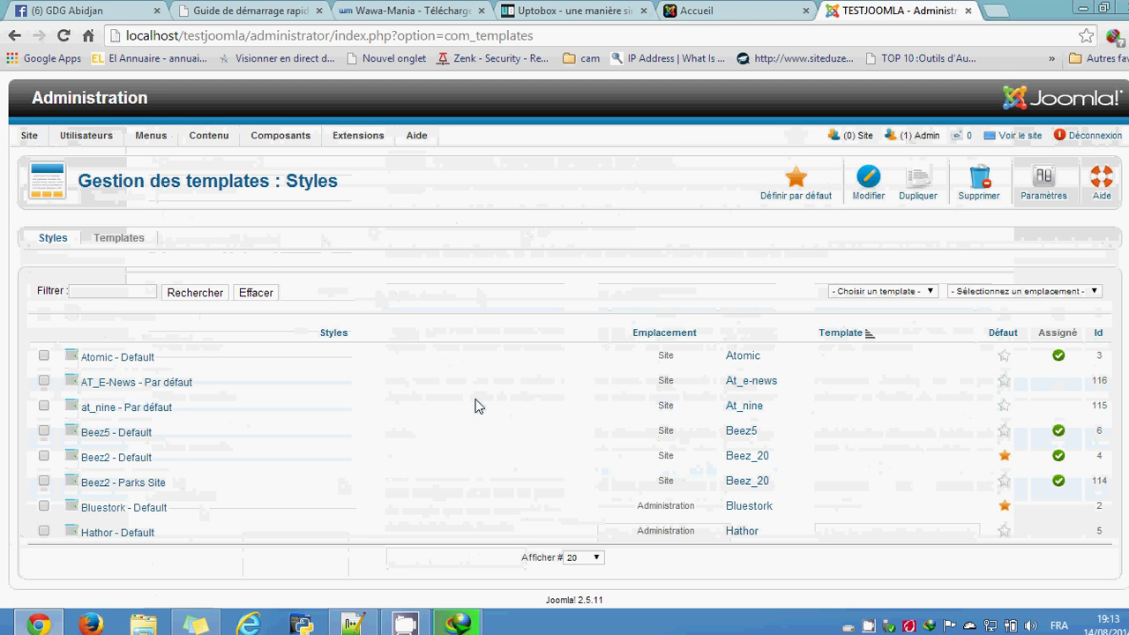
{"action": "scroll", "coordinate": [474, 405], "scroll_direction": "down", "scroll_amount": 1}
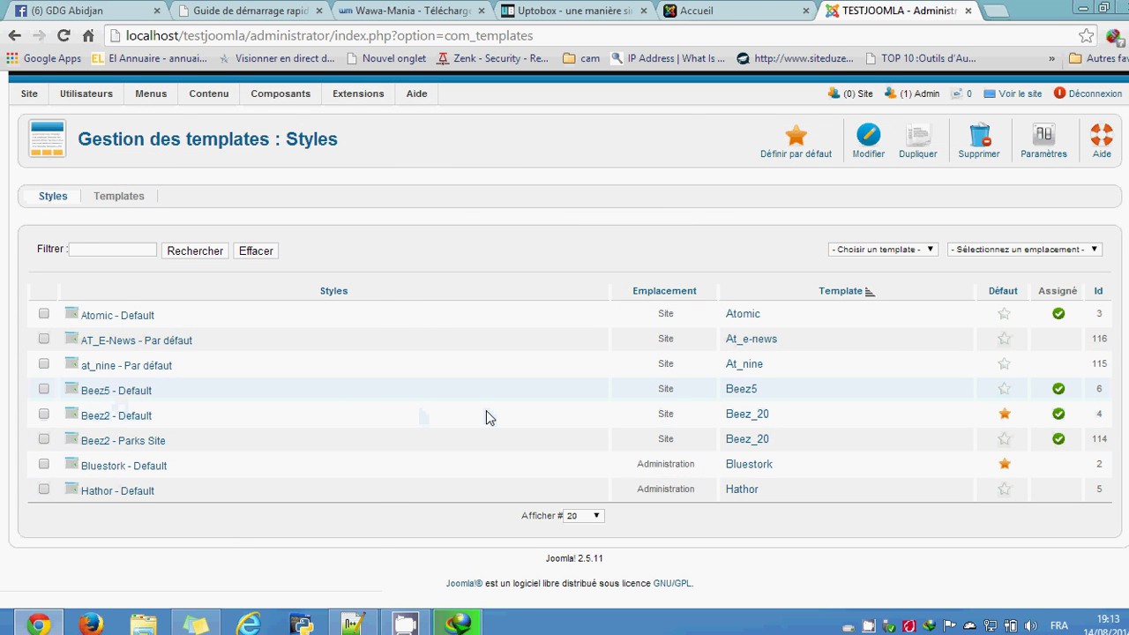
{"action": "left_click", "coordinate": [702, 16]}
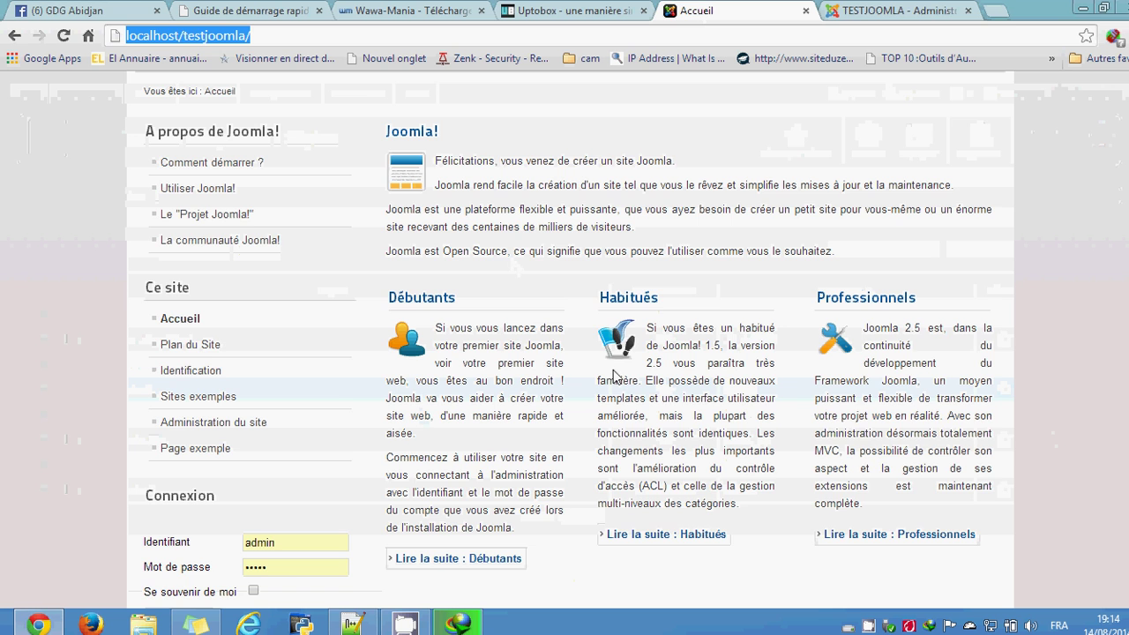
{"action": "left_click", "coordinate": [853, 9]}
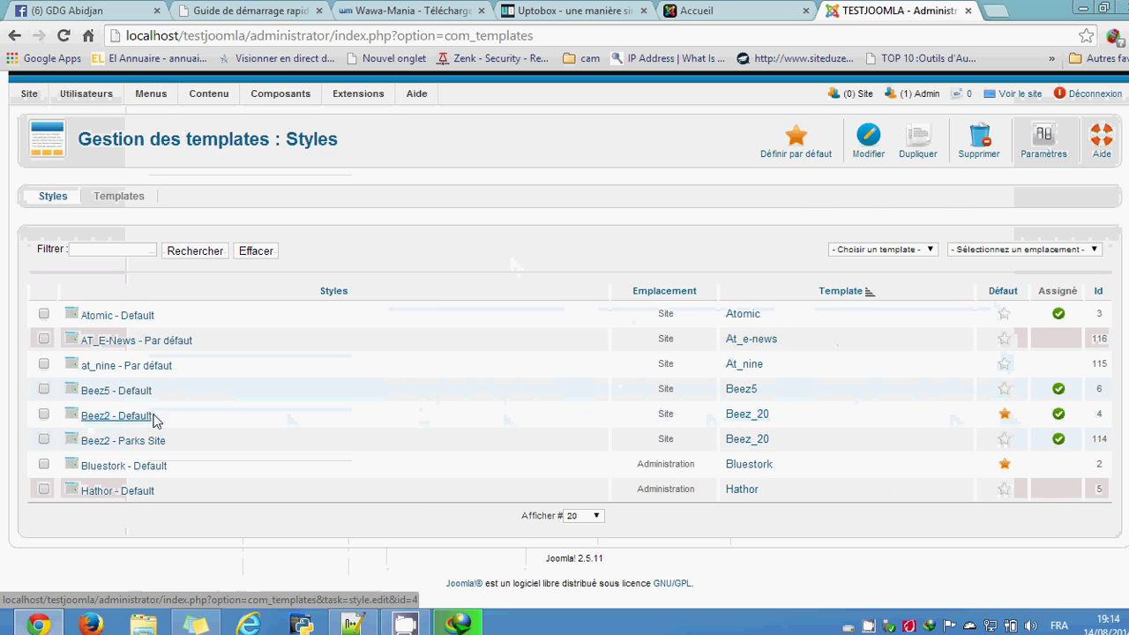
{"action": "left_click", "coordinate": [730, 8]}
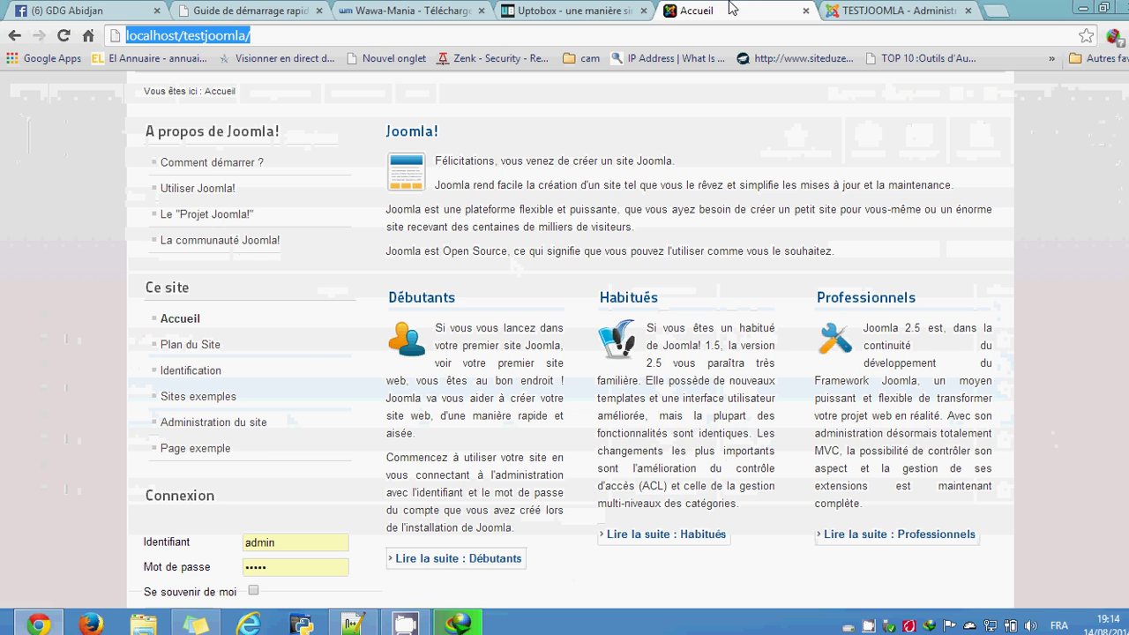
{"action": "scroll", "coordinate": [623, 393], "scroll_direction": "up", "scroll_amount": 3}
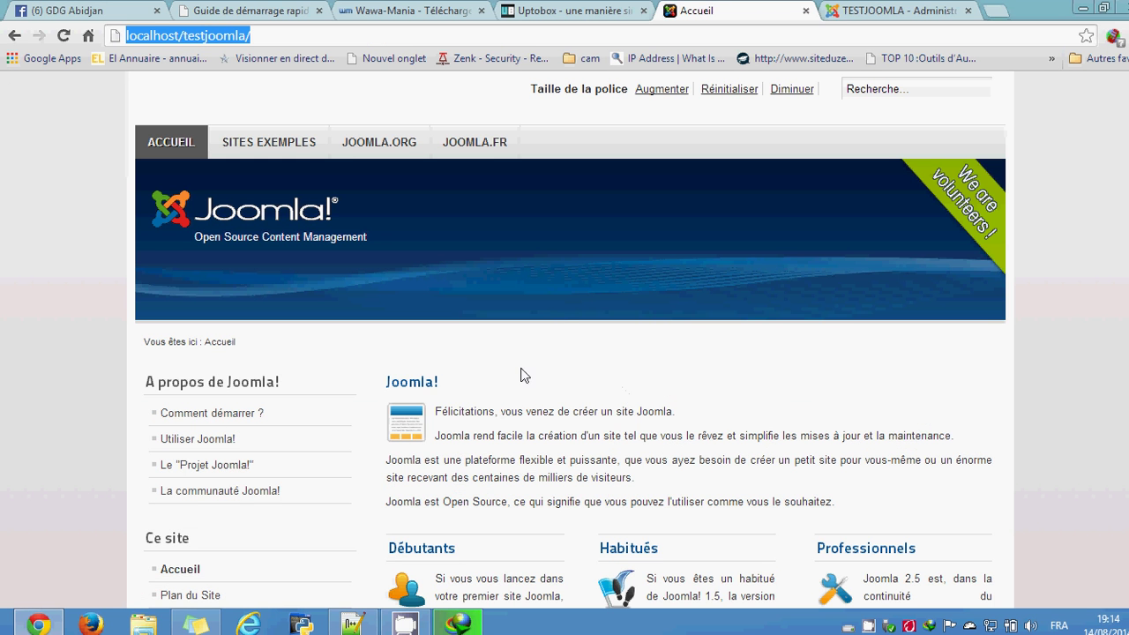
{"action": "left_click", "coordinate": [935, 9]}
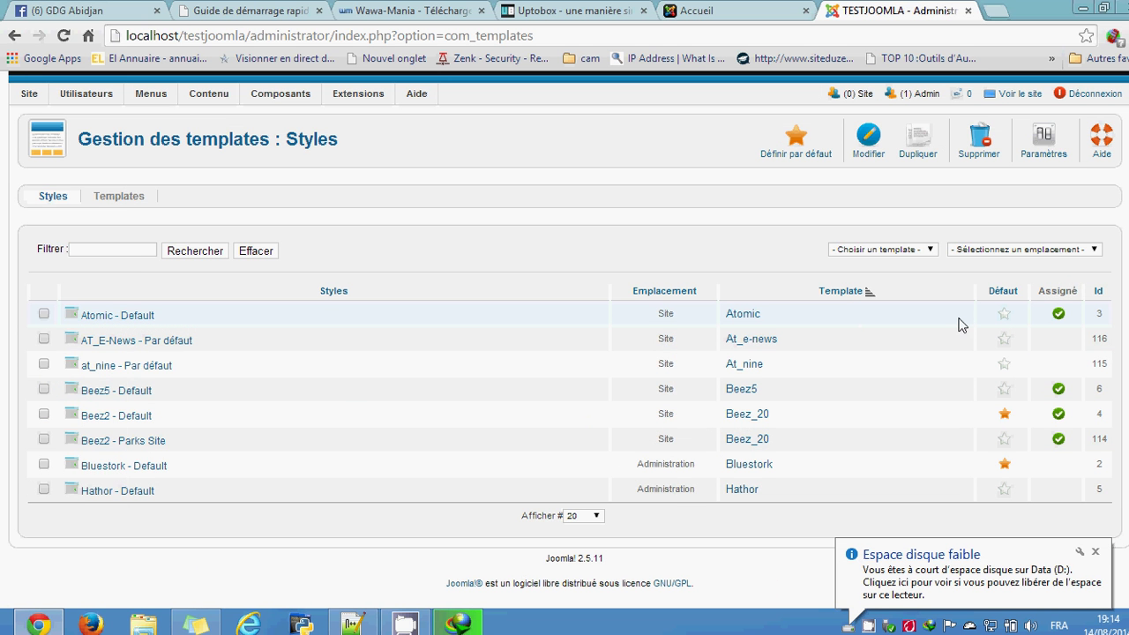
Step: Star Atomic - Default as the site default and check the 'Style défini par défaut' message
{"action": "left_click", "coordinate": [1004, 314]}
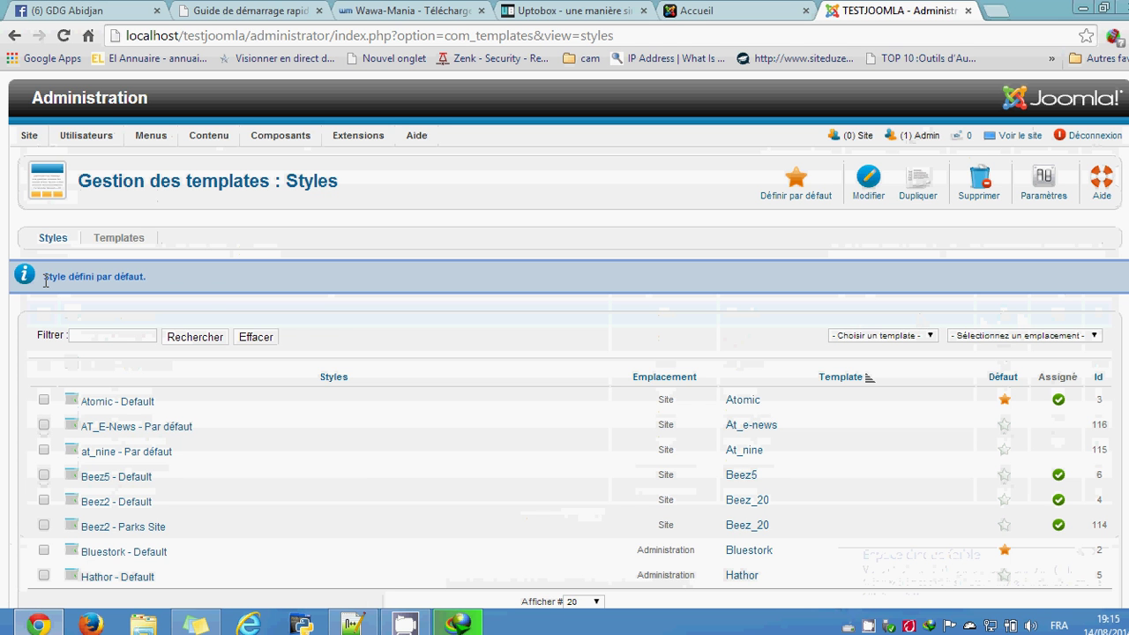
{"action": "left_click_drag", "start_coordinate": [45, 281], "coordinate": [163, 280]}
{"action": "left_click", "coordinate": [163, 282]}
{"action": "scroll", "coordinate": [365, 395], "scroll_direction": "down", "scroll_amount": 1}
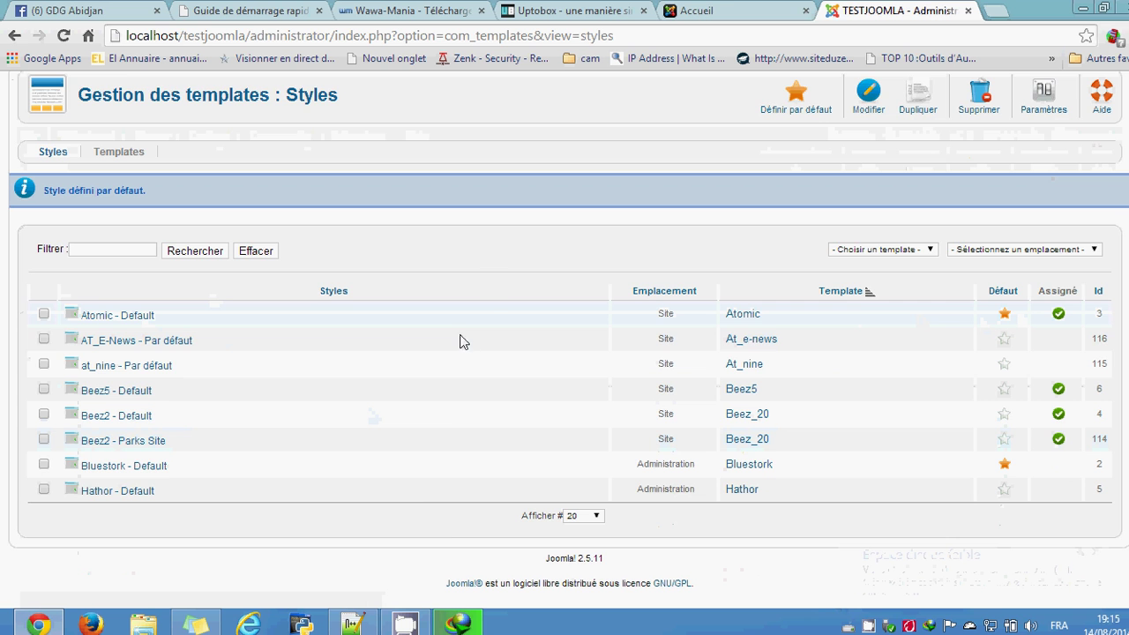
Step: Reload the front-end to view the Atomic look, then make Beez5 - Default the default style
{"action": "left_click", "coordinate": [730, 9]}
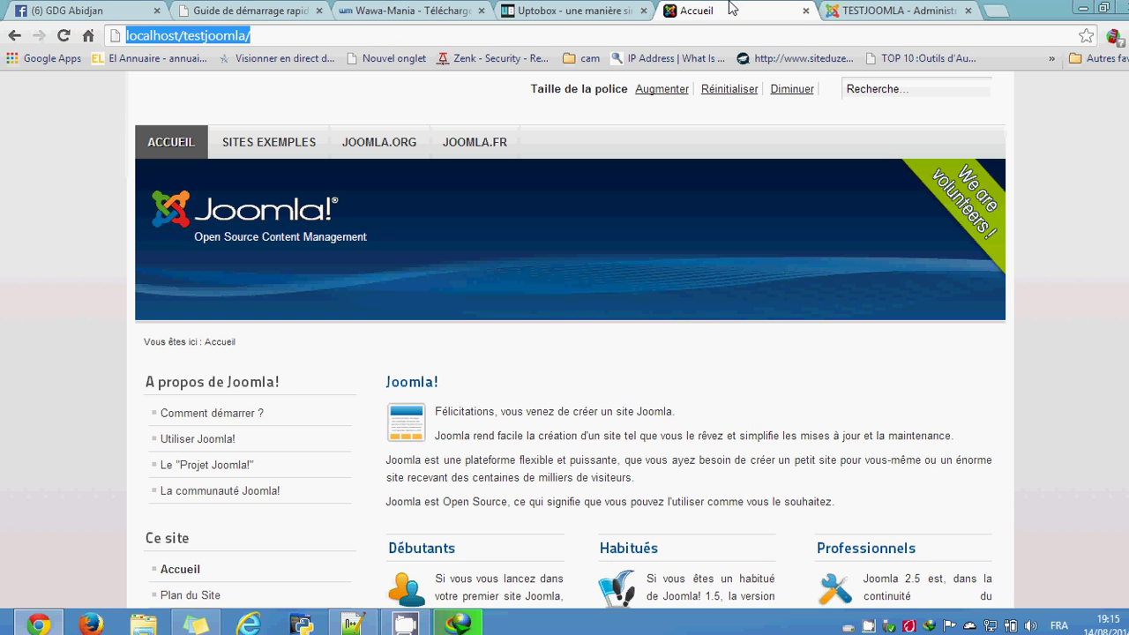
{"action": "left_click", "coordinate": [137, 171]}
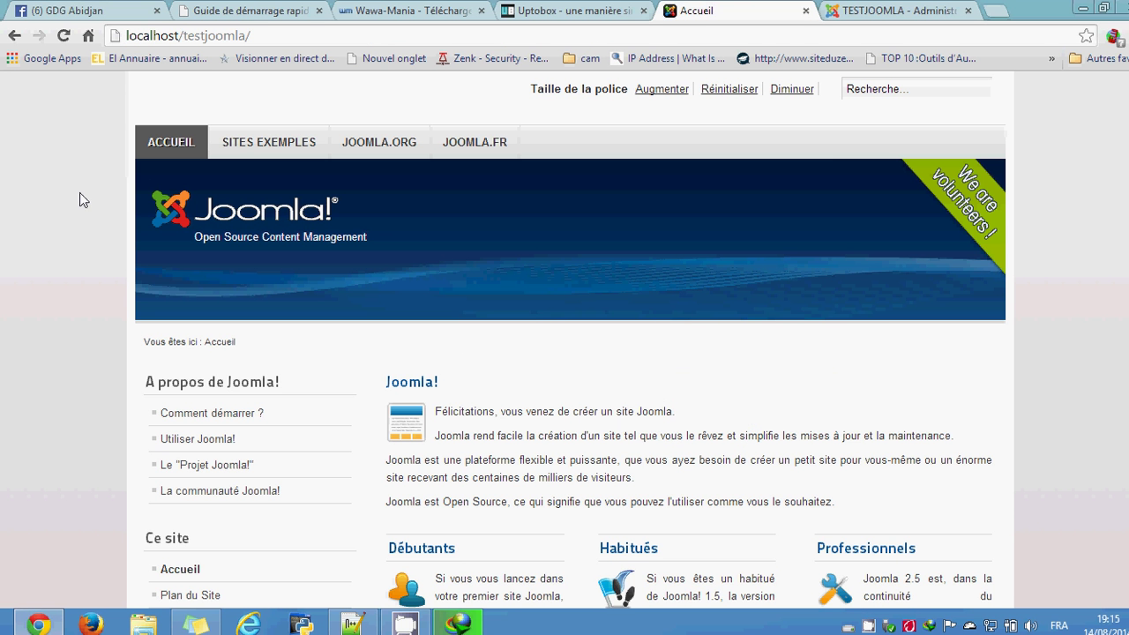
{"action": "left_click", "coordinate": [66, 36]}
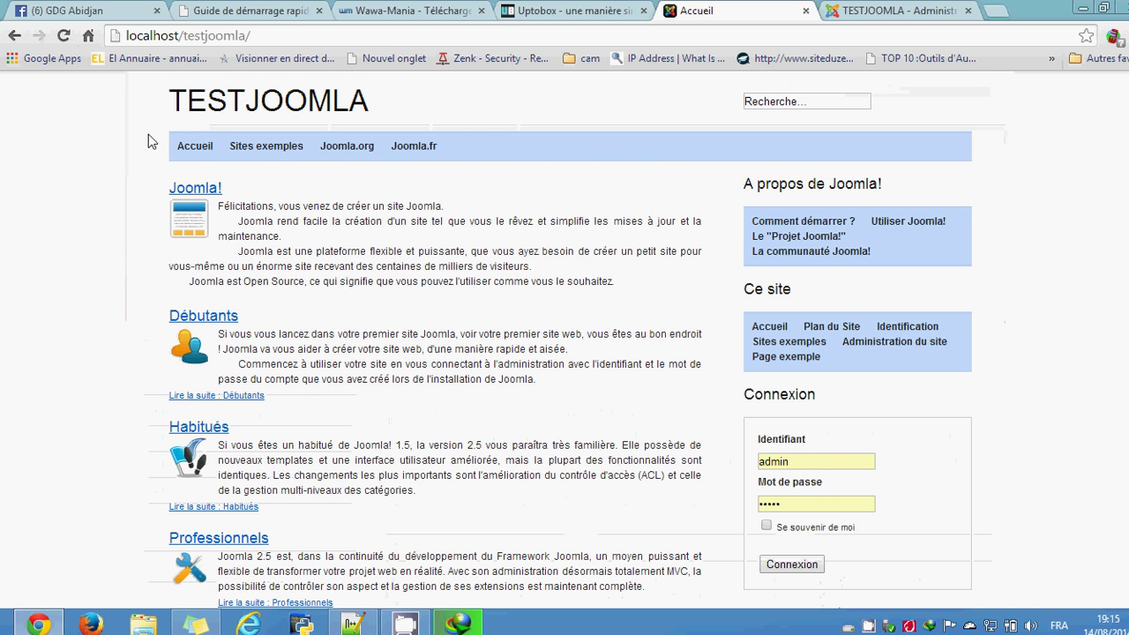
{"action": "scroll", "coordinate": [1042, 429], "scroll_direction": "down", "scroll_amount": 3}
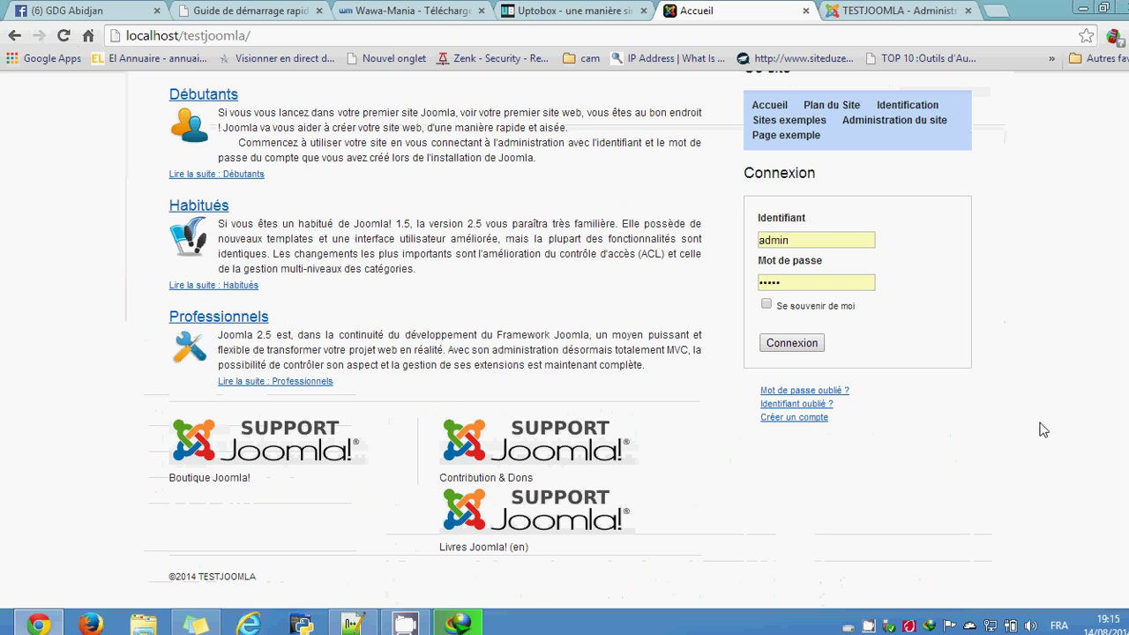
{"action": "scroll", "coordinate": [625, 429], "scroll_direction": "up", "scroll_amount": 3}
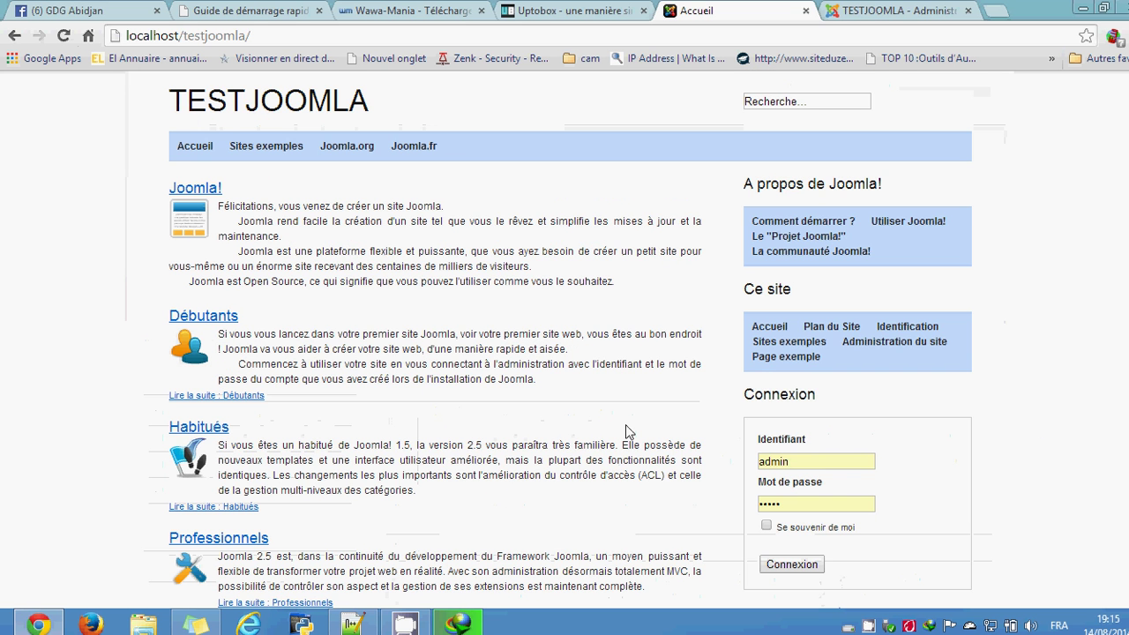
{"action": "left_click", "coordinate": [890, 11]}
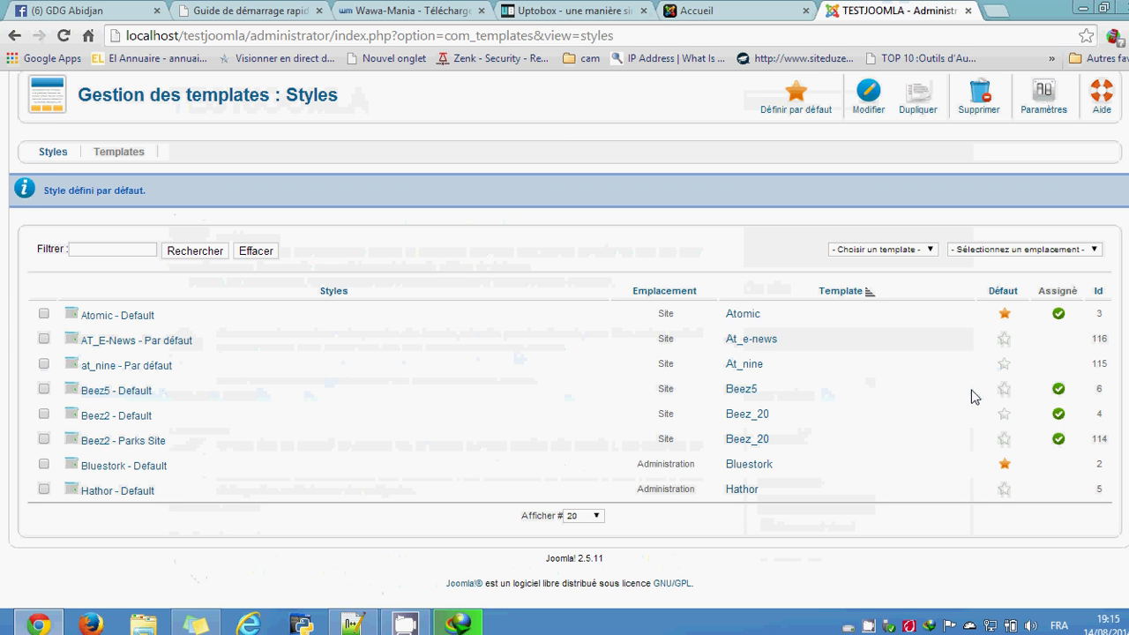
{"action": "left_click", "coordinate": [1004, 389]}
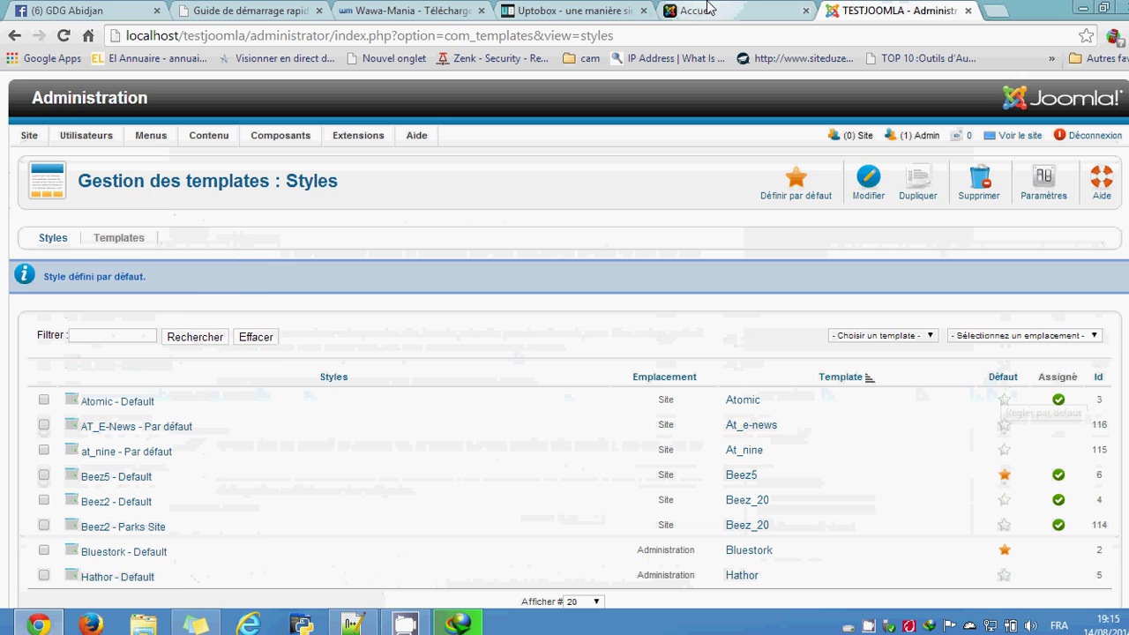
Step: Switch to the Accueil front-end tab and reload it to apply Beez5 - Default
{"action": "left_click", "coordinate": [710, 9]}
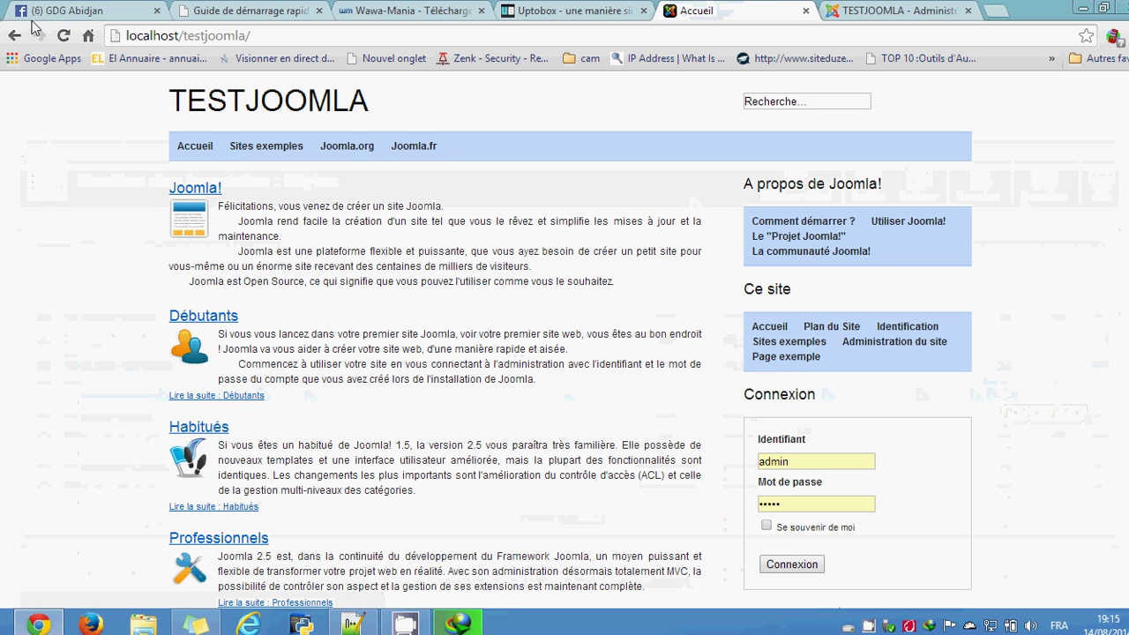
{"action": "left_click", "coordinate": [61, 36]}
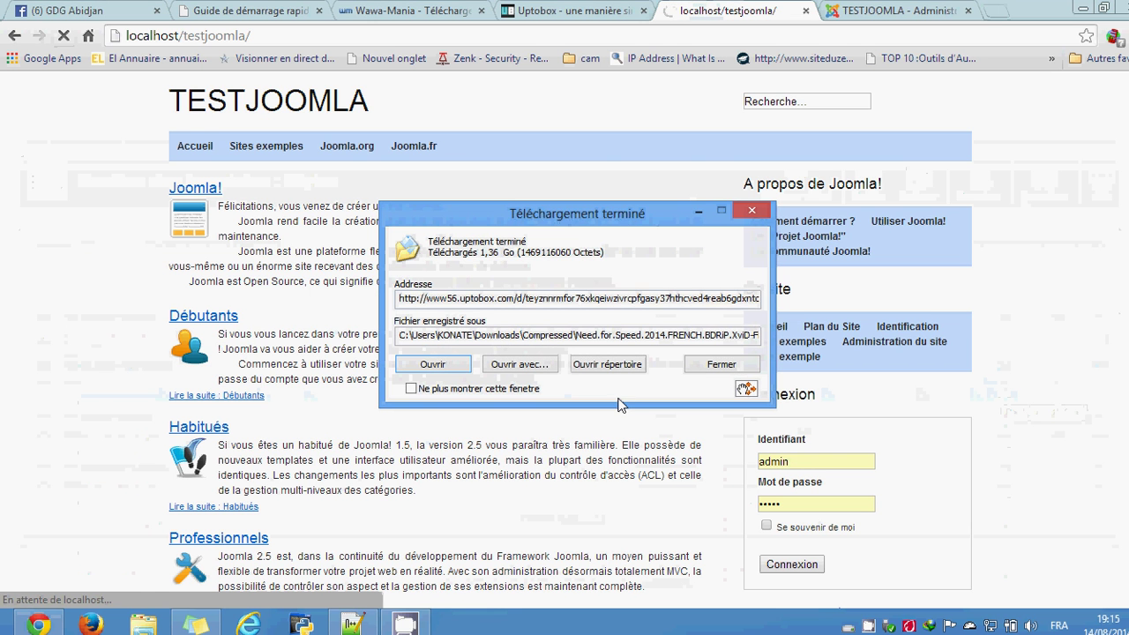
Step: Dismiss the download notices, scroll the redesigned front page, and return to the template styles tab
{"action": "left_click", "coordinate": [764, 217]}
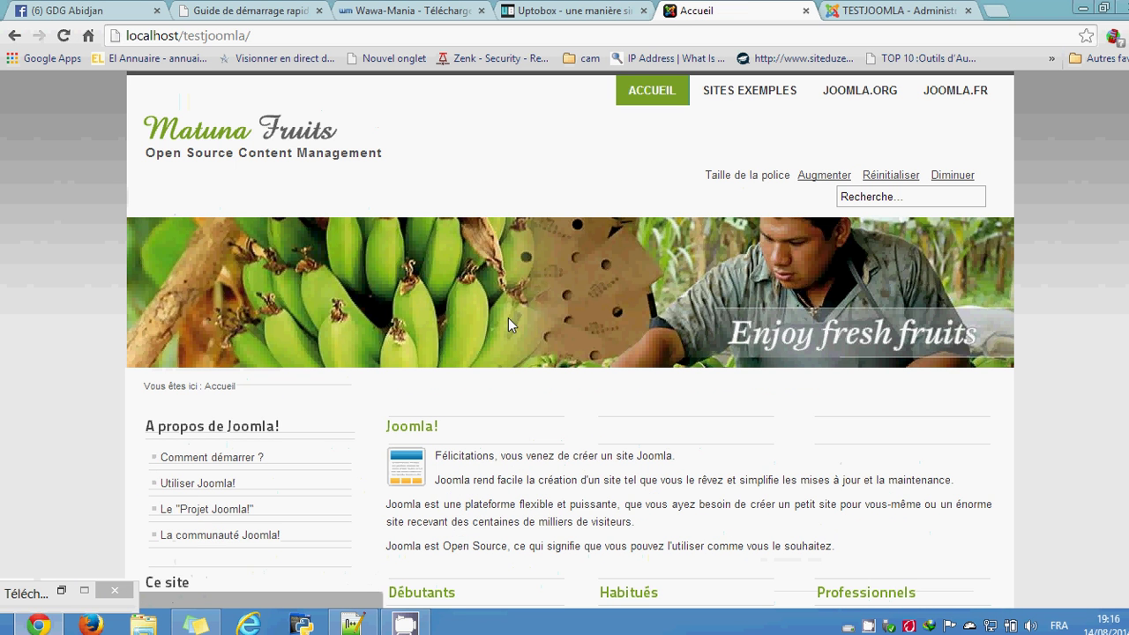
{"action": "left_click", "coordinate": [114, 590]}
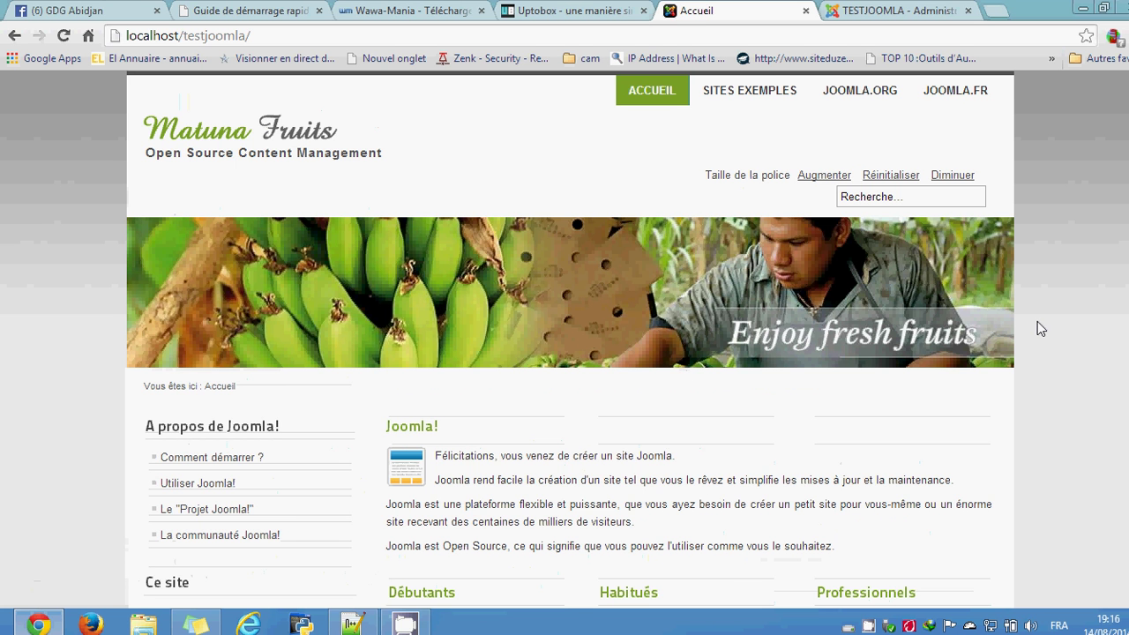
{"action": "scroll", "coordinate": [1036, 321], "scroll_direction": "down", "scroll_amount": 6}
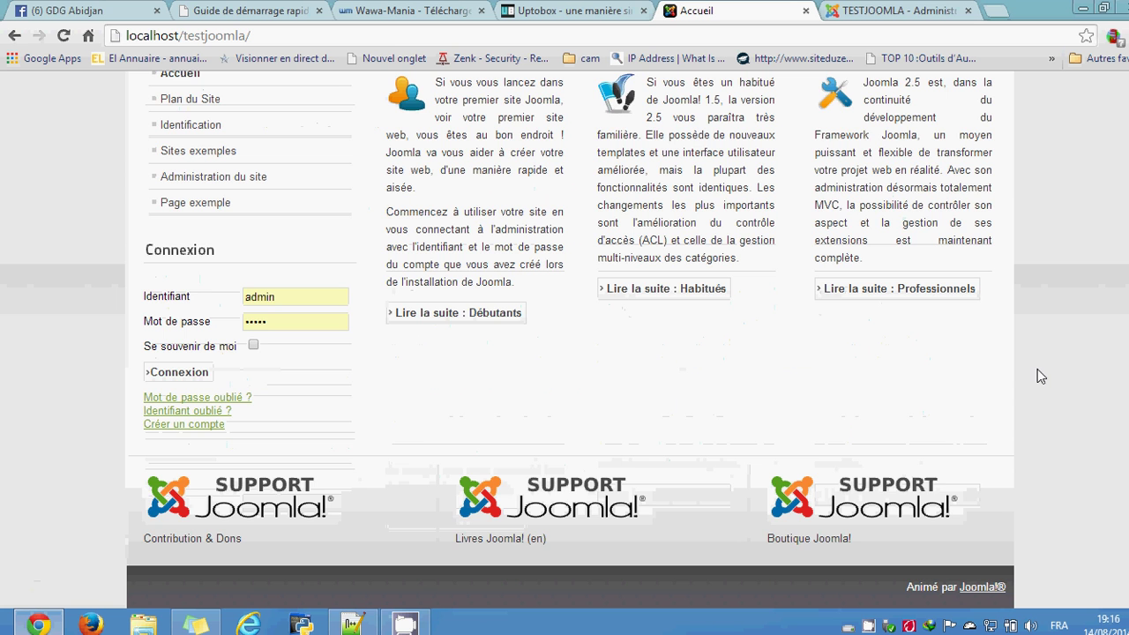
{"action": "scroll", "coordinate": [1037, 370], "scroll_direction": "up", "scroll_amount": 6}
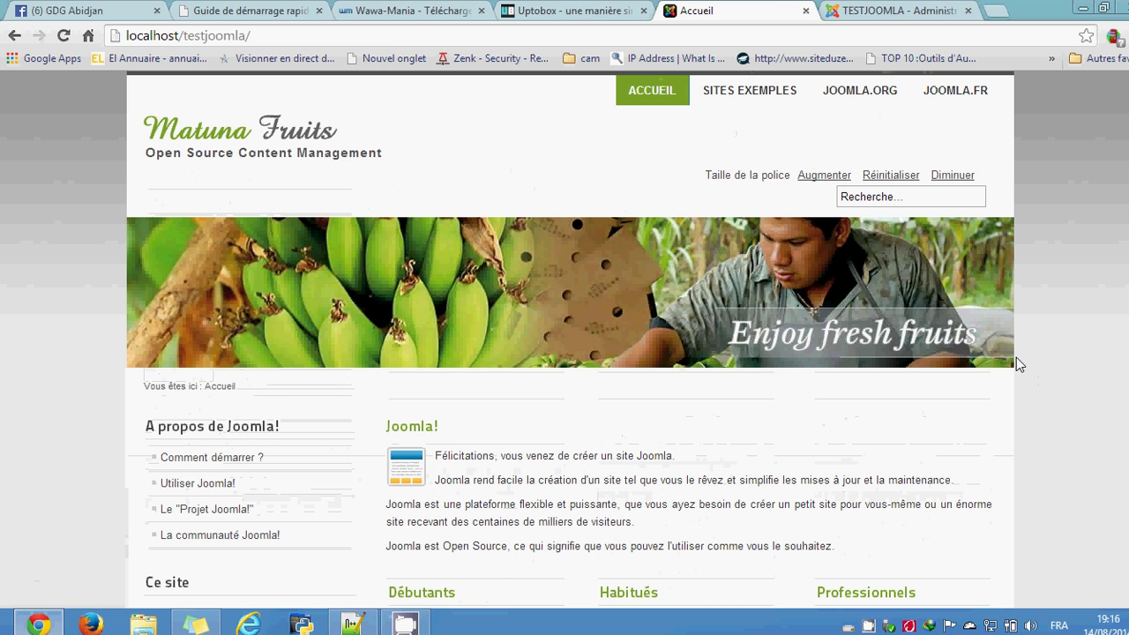
{"action": "scroll", "coordinate": [1006, 338], "scroll_direction": "down", "scroll_amount": 6}
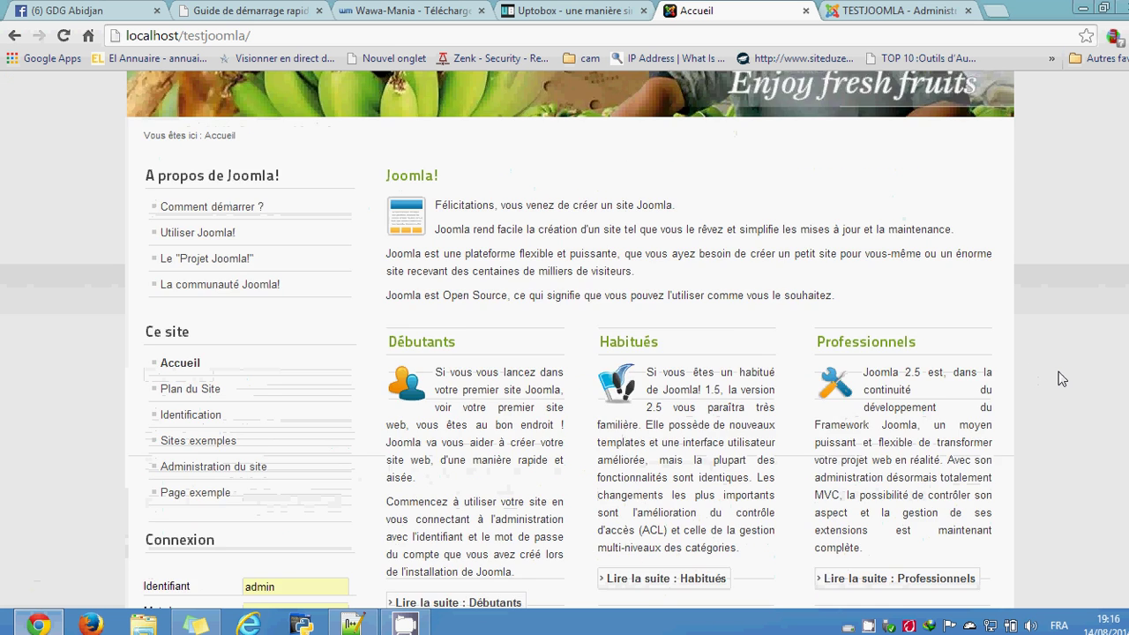
{"action": "scroll", "coordinate": [1061, 379], "scroll_direction": "up", "scroll_amount": 6}
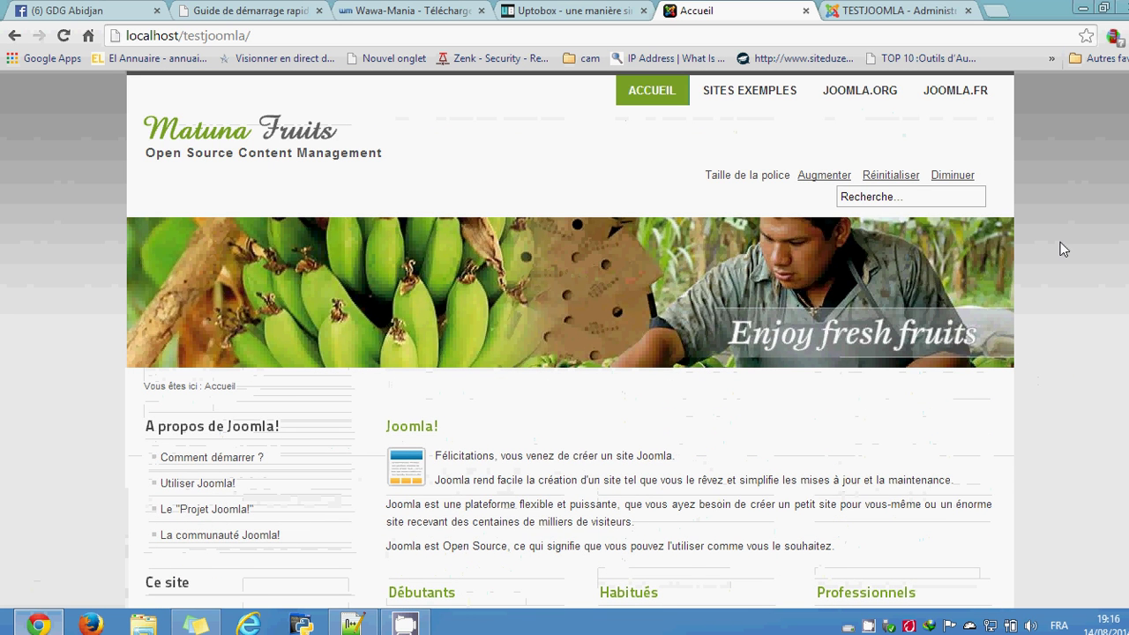
{"action": "left_click", "coordinate": [848, 9]}
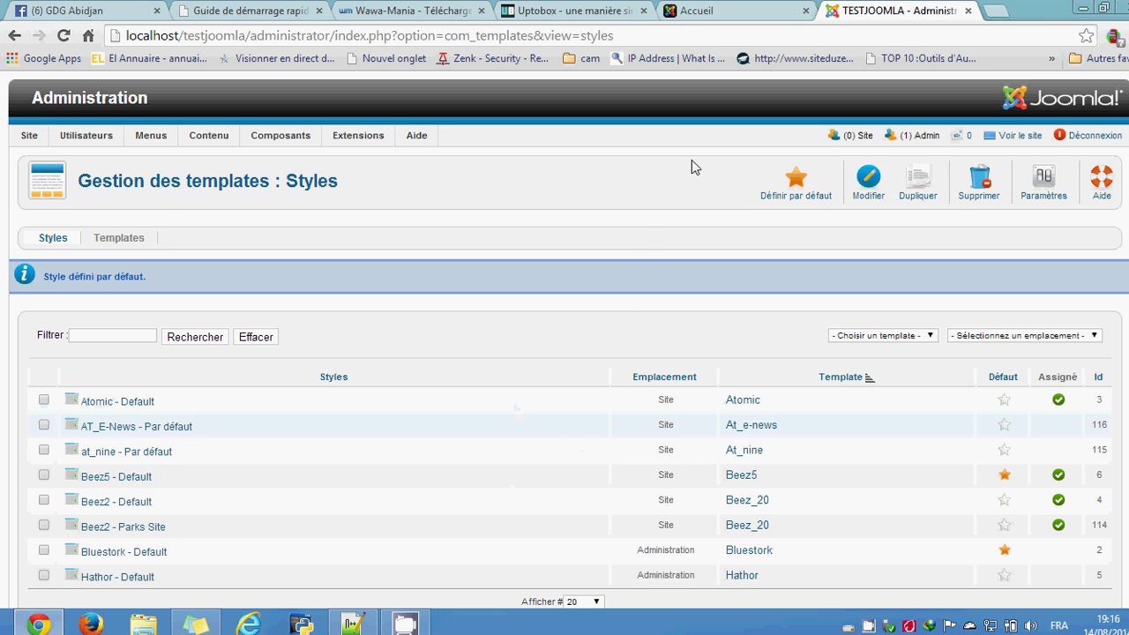
{"action": "left_click", "coordinate": [995, 11]}
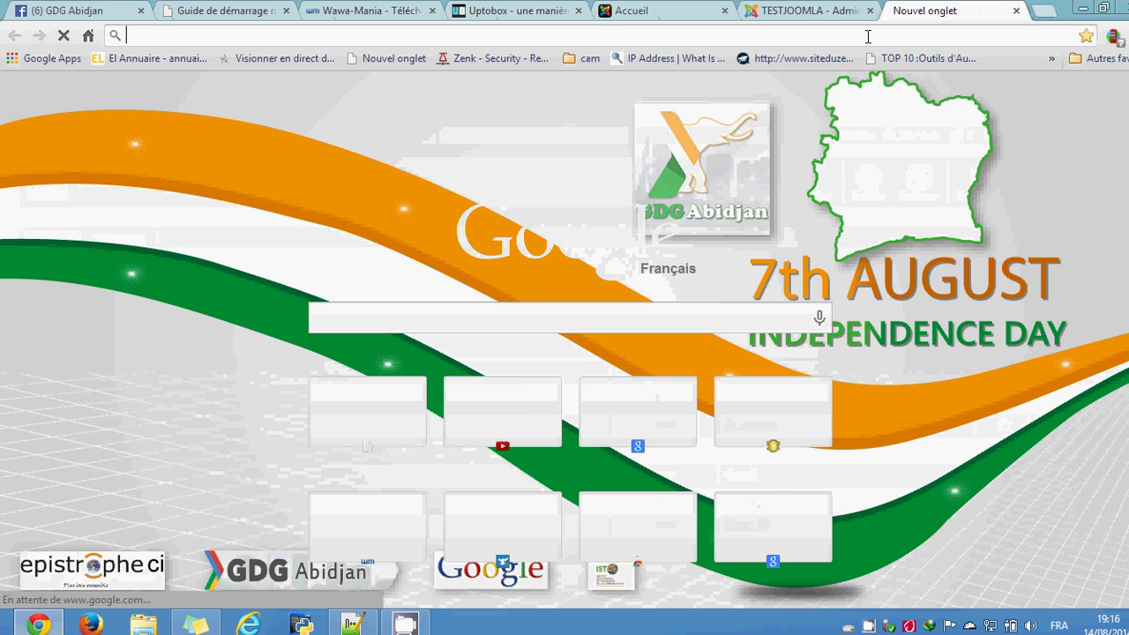
{"action": "type", "text": "j"}
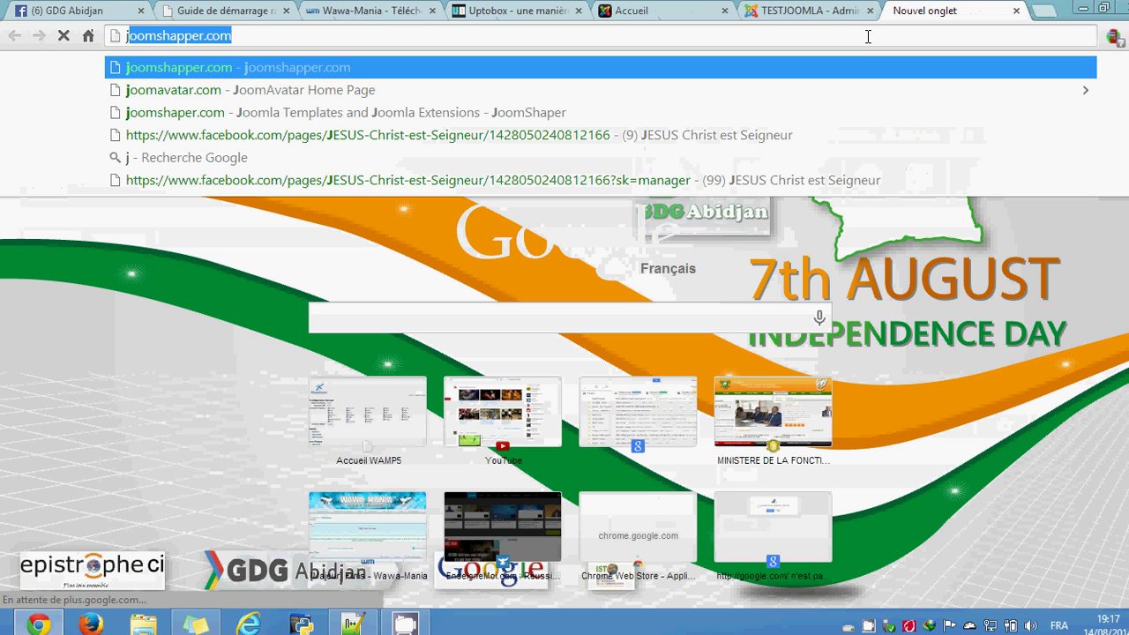
{"action": "type", "text": "oom"}
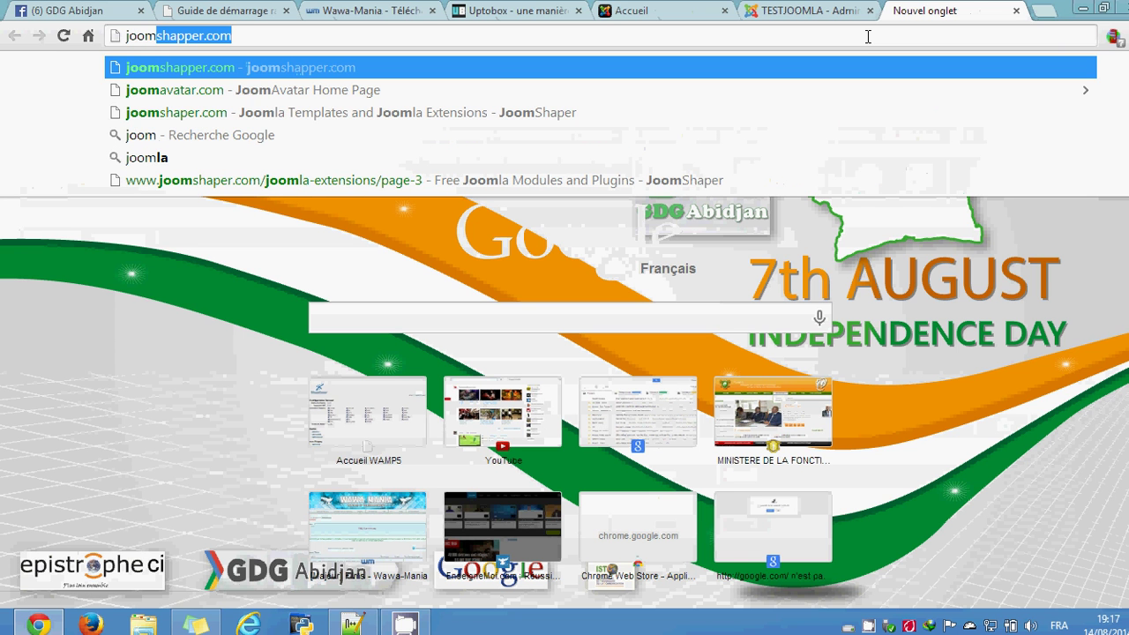
{"action": "type", "text": "shaper"}
{"action": "key", "text": "Return"}
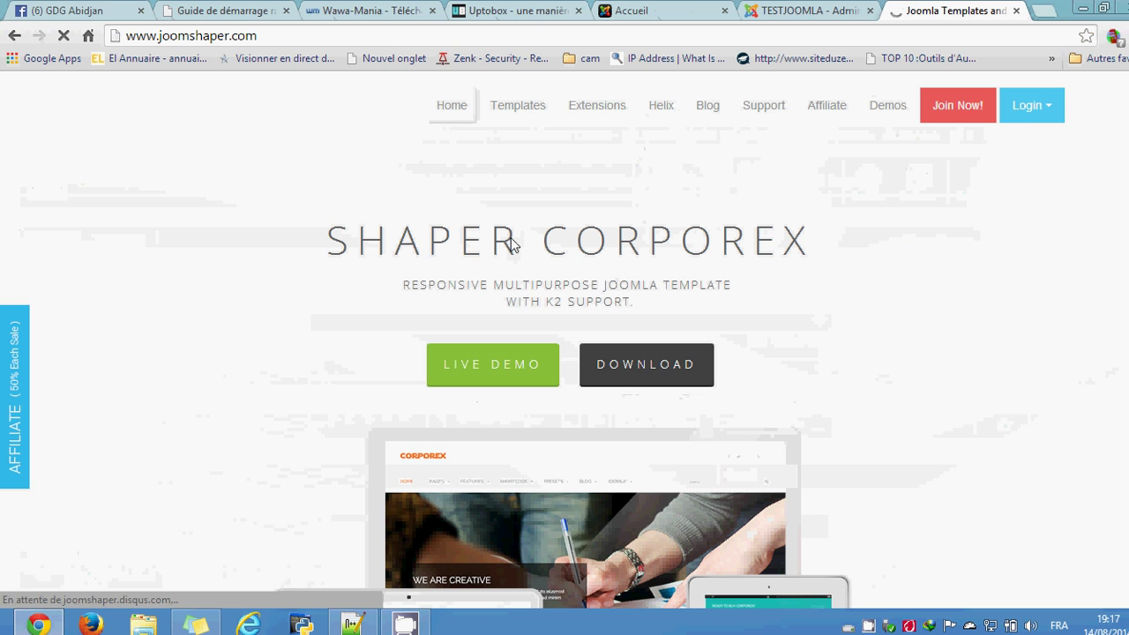
Step: Browse the JoomShaper Joomla templates catalogue in its original language and open the Vocal template page
{"action": "left_click", "coordinate": [528, 113]}
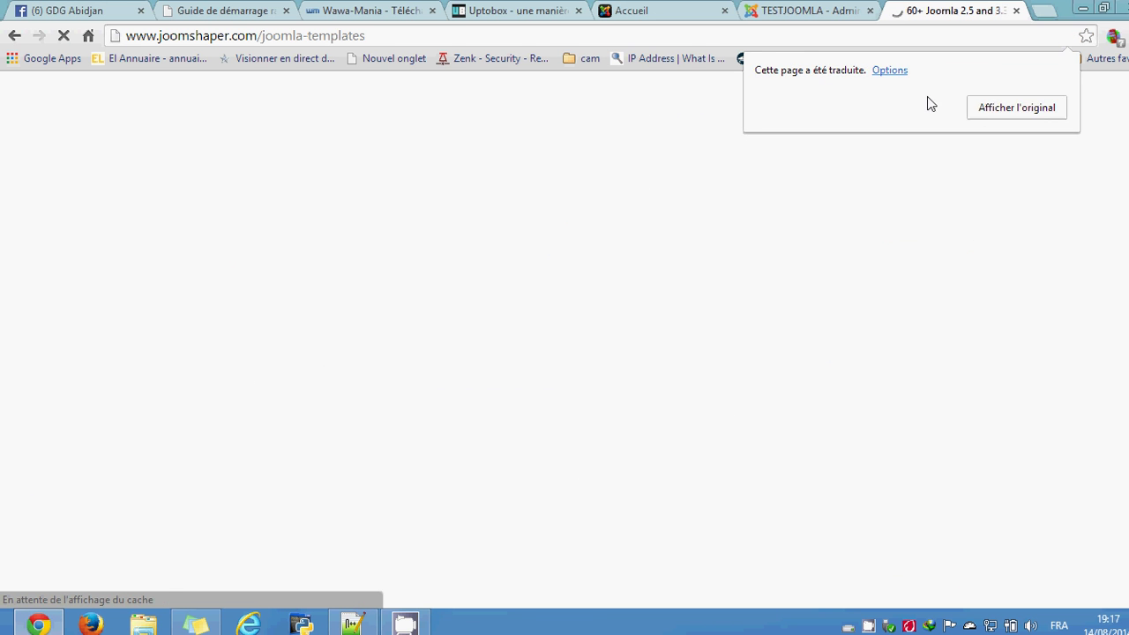
{"action": "left_click", "coordinate": [991, 105]}
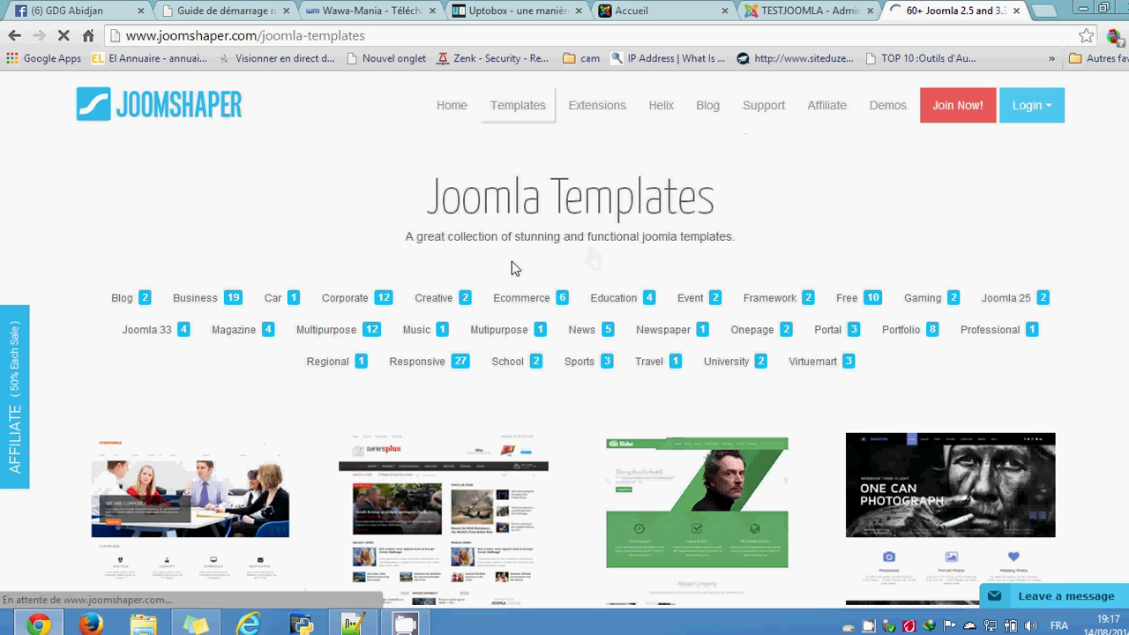
{"action": "scroll", "coordinate": [521, 272], "scroll_direction": "down", "scroll_amount": 3}
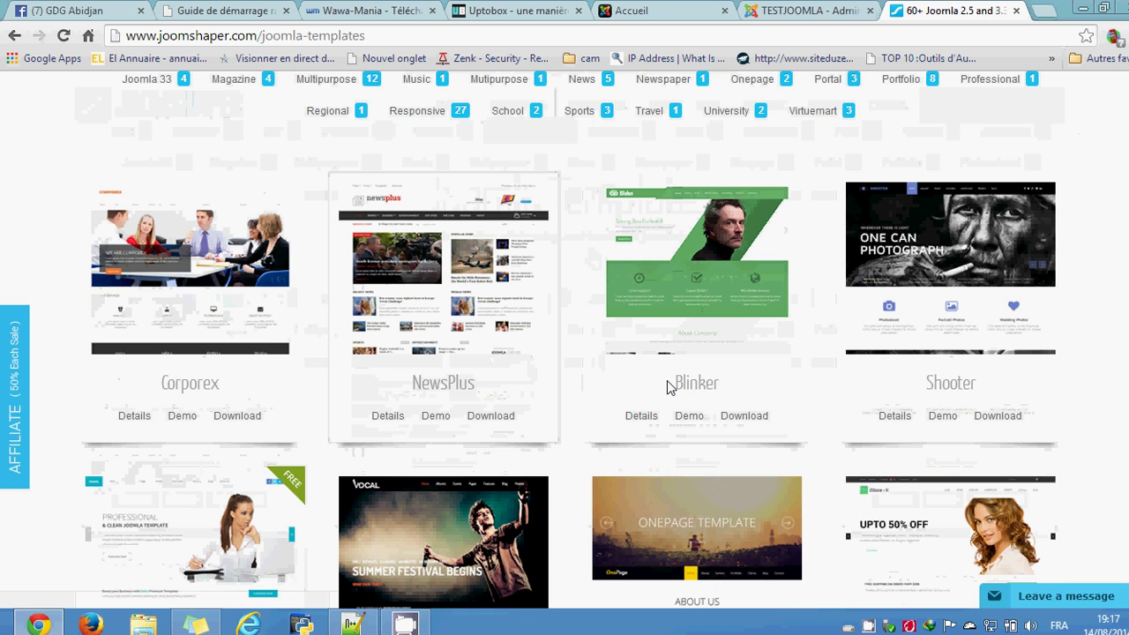
{"action": "scroll", "coordinate": [667, 380], "scroll_direction": "down", "scroll_amount": 1}
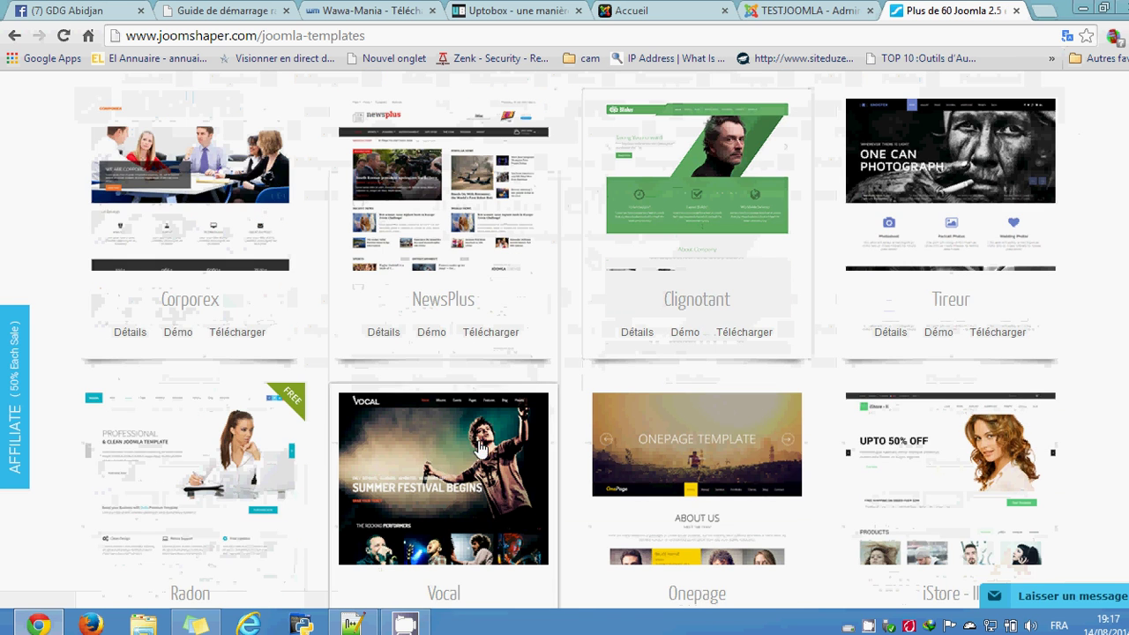
{"action": "scroll", "coordinate": [543, 407], "scroll_direction": "down", "scroll_amount": 5}
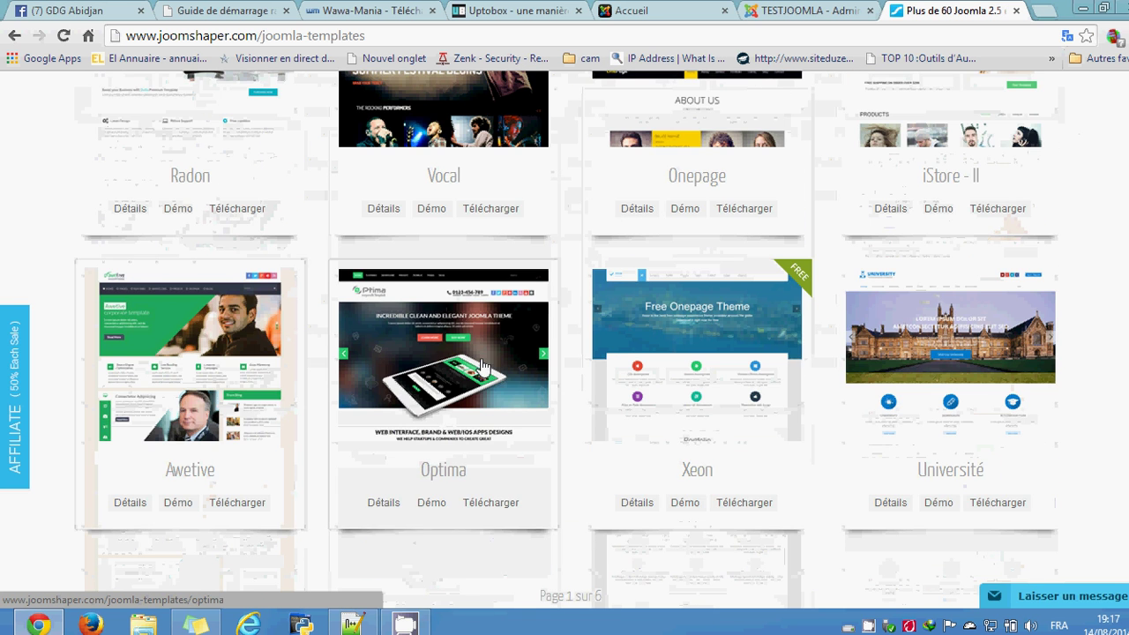
{"action": "scroll", "coordinate": [541, 382], "scroll_direction": "down", "scroll_amount": 3}
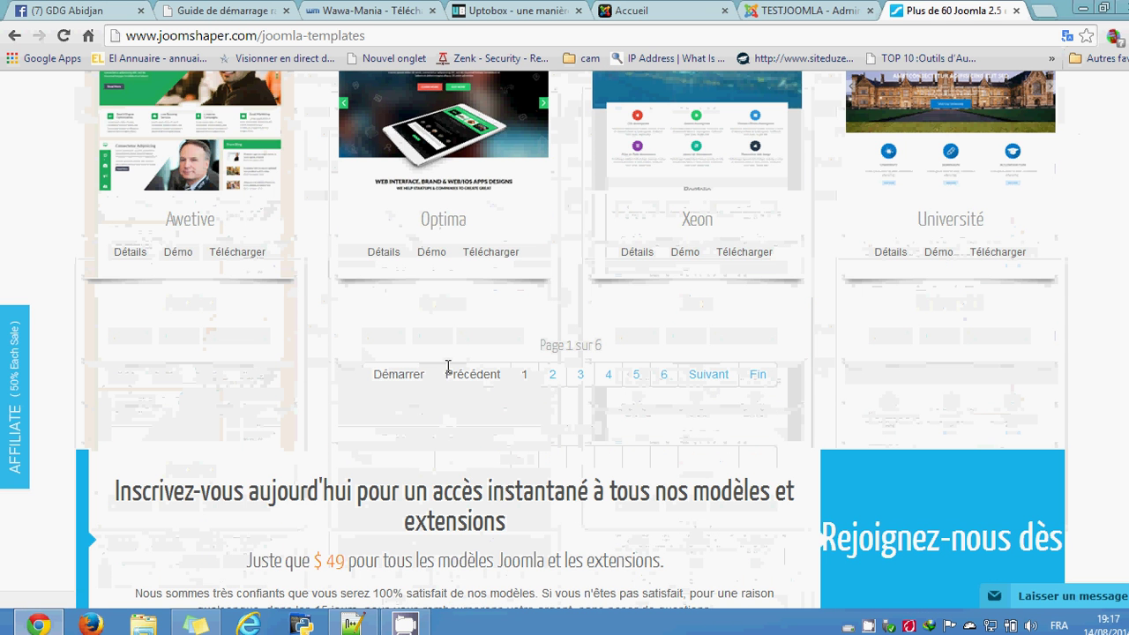
{"action": "scroll", "coordinate": [359, 347], "scroll_direction": "up", "scroll_amount": 6}
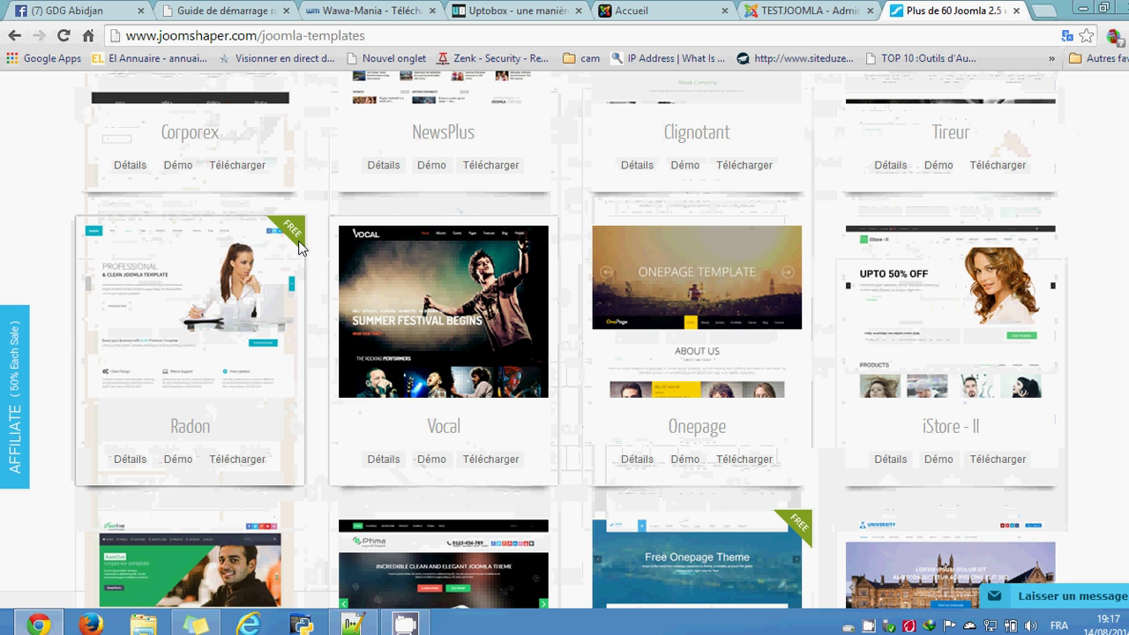
{"action": "scroll", "coordinate": [751, 358], "scroll_direction": "up", "scroll_amount": 1}
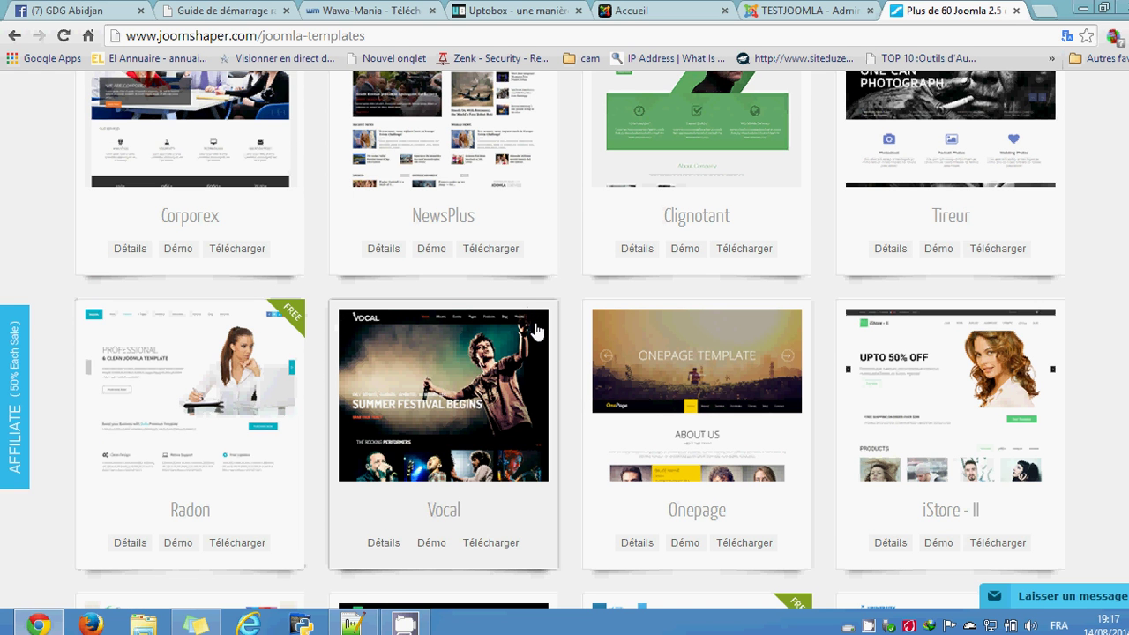
{"action": "left_click", "coordinate": [499, 424]}
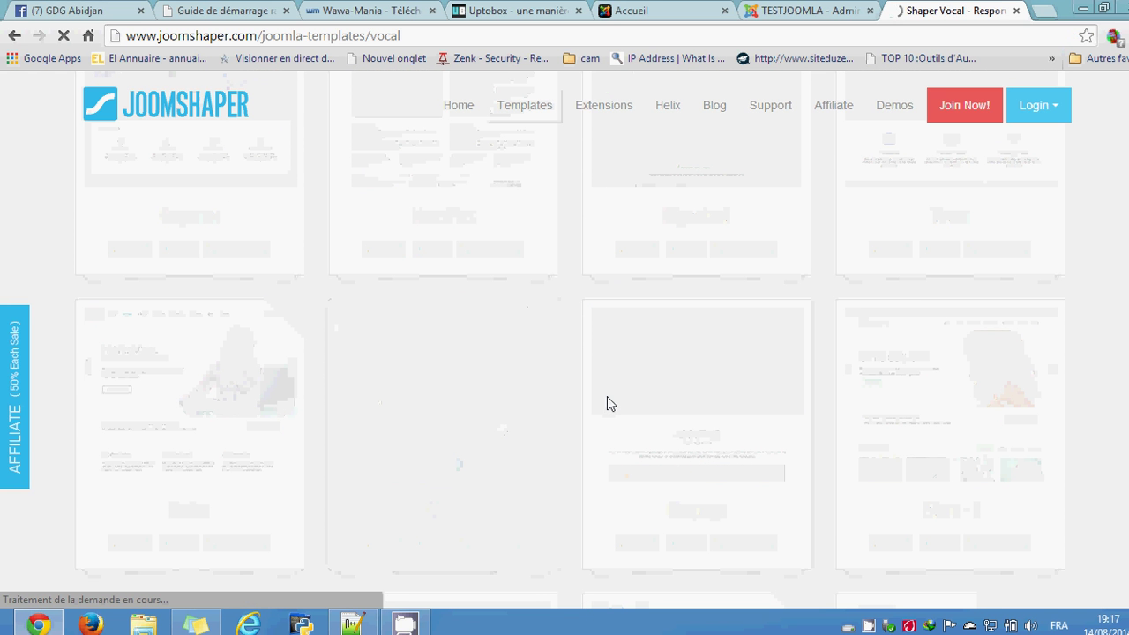
Step: Check Vocal's download packages, offered only for purchase or login, then return to the templates catalogue
{"action": "scroll", "coordinate": [606, 397], "scroll_direction": "down", "scroll_amount": 3}
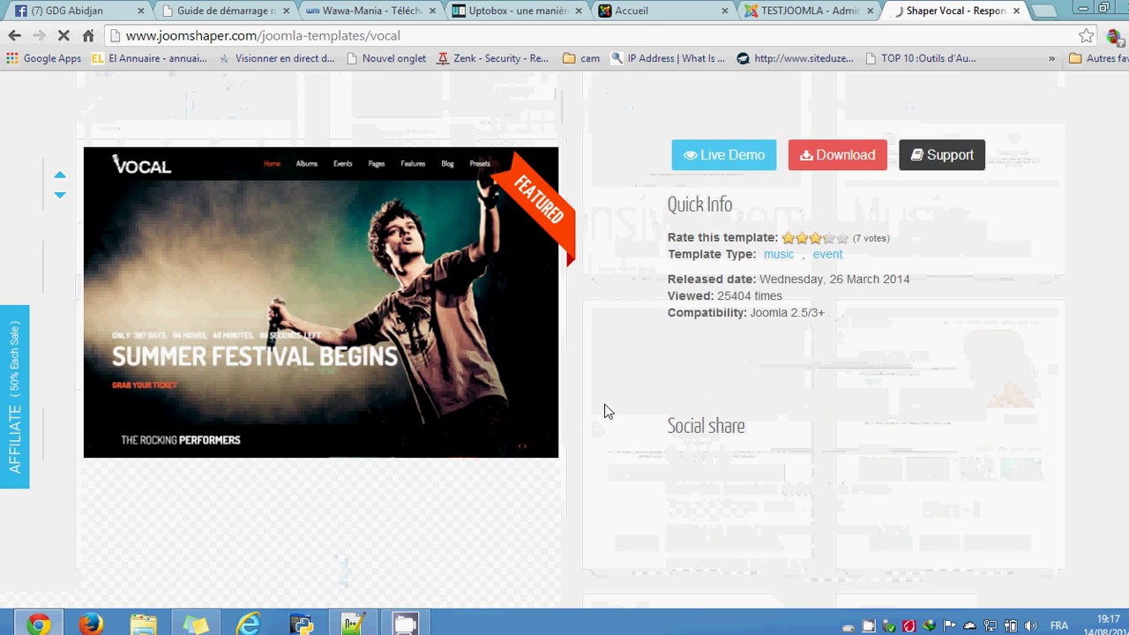
{"action": "scroll", "coordinate": [606, 396], "scroll_direction": "down", "scroll_amount": 8}
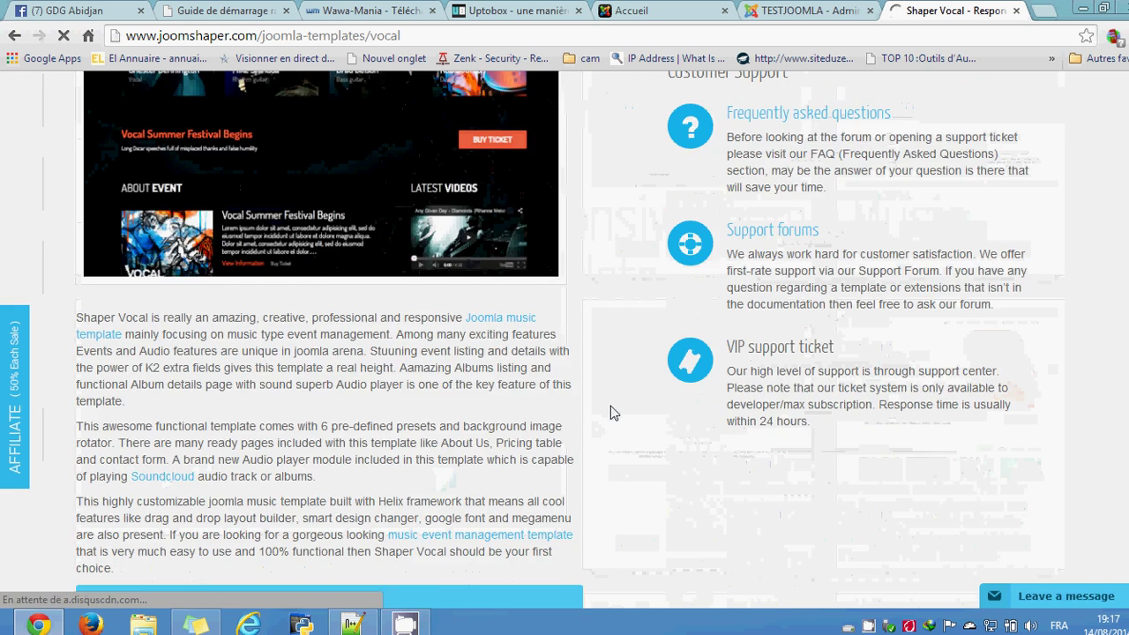
{"action": "scroll", "coordinate": [613, 411], "scroll_direction": "up", "scroll_amount": 9}
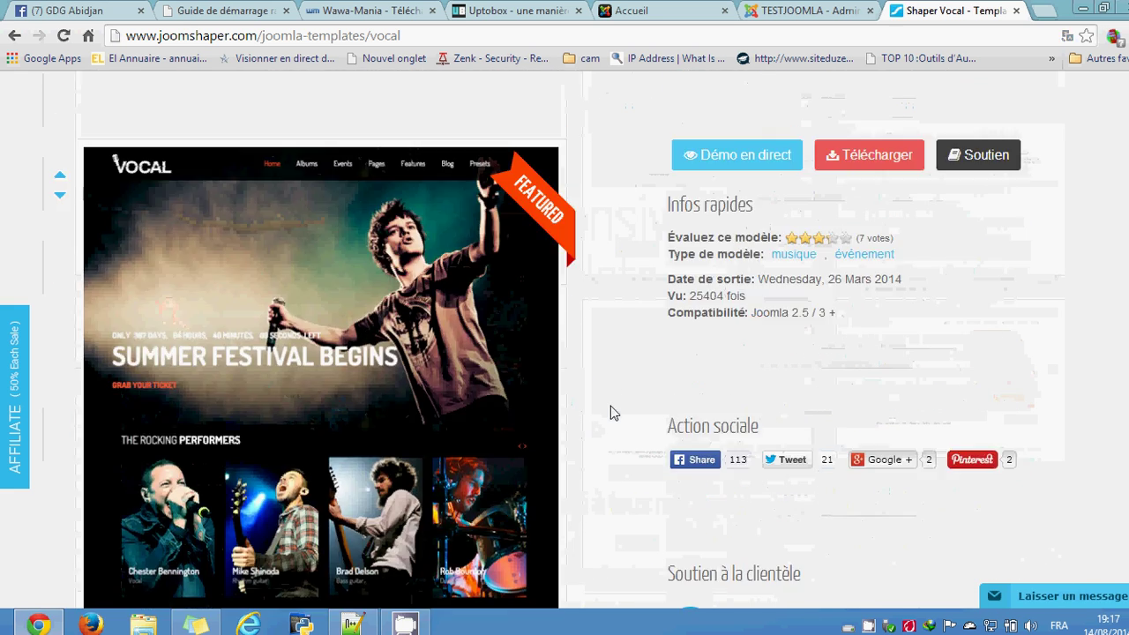
{"action": "double_click", "coordinate": [909, 156]}
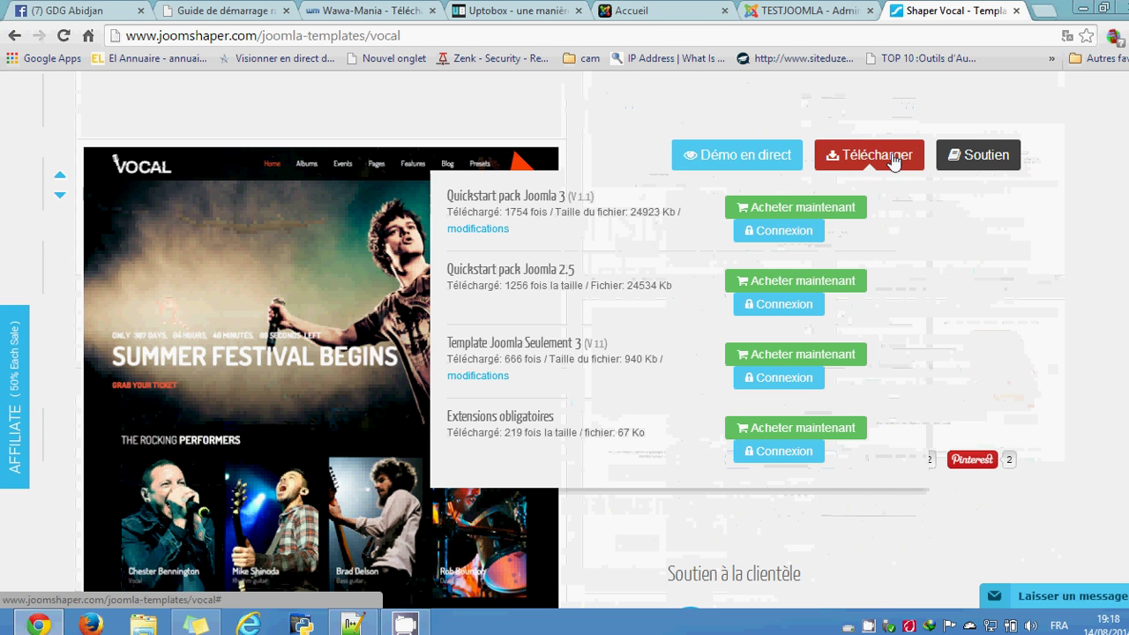
{"action": "left_click", "coordinate": [677, 265]}
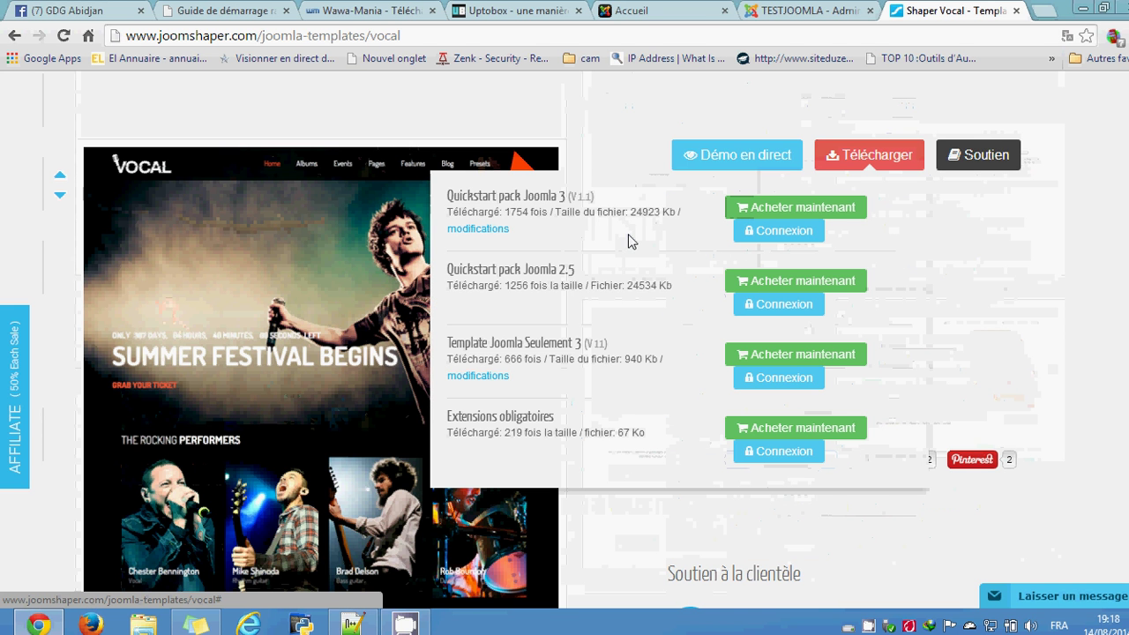
{"action": "left_click", "coordinate": [607, 113]}
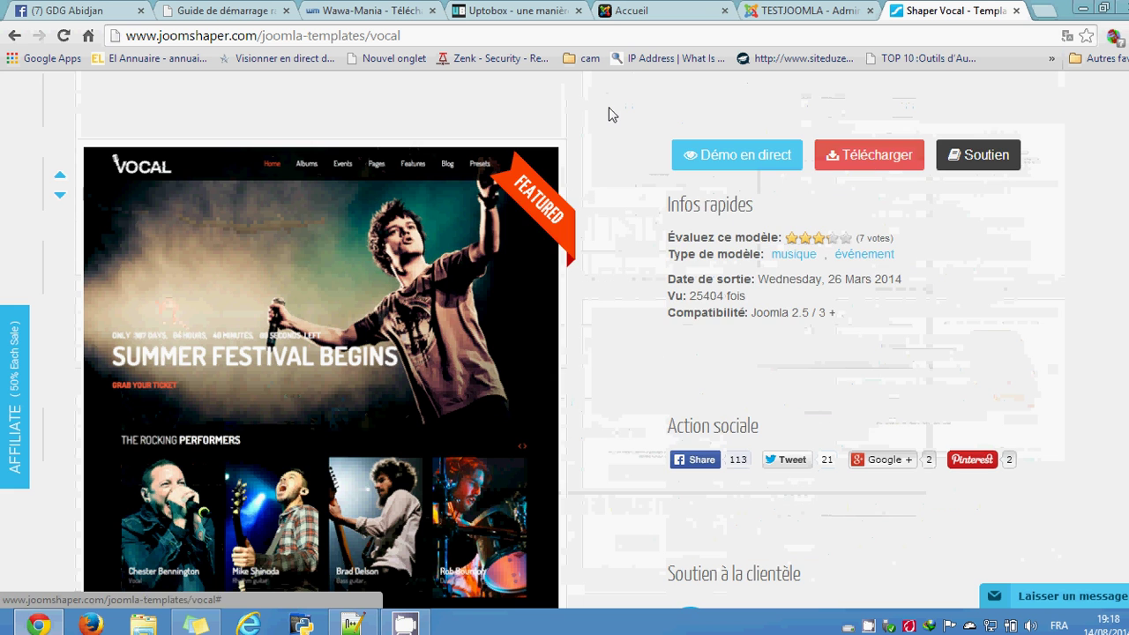
{"action": "scroll", "coordinate": [633, 202], "scroll_direction": "up", "scroll_amount": 3}
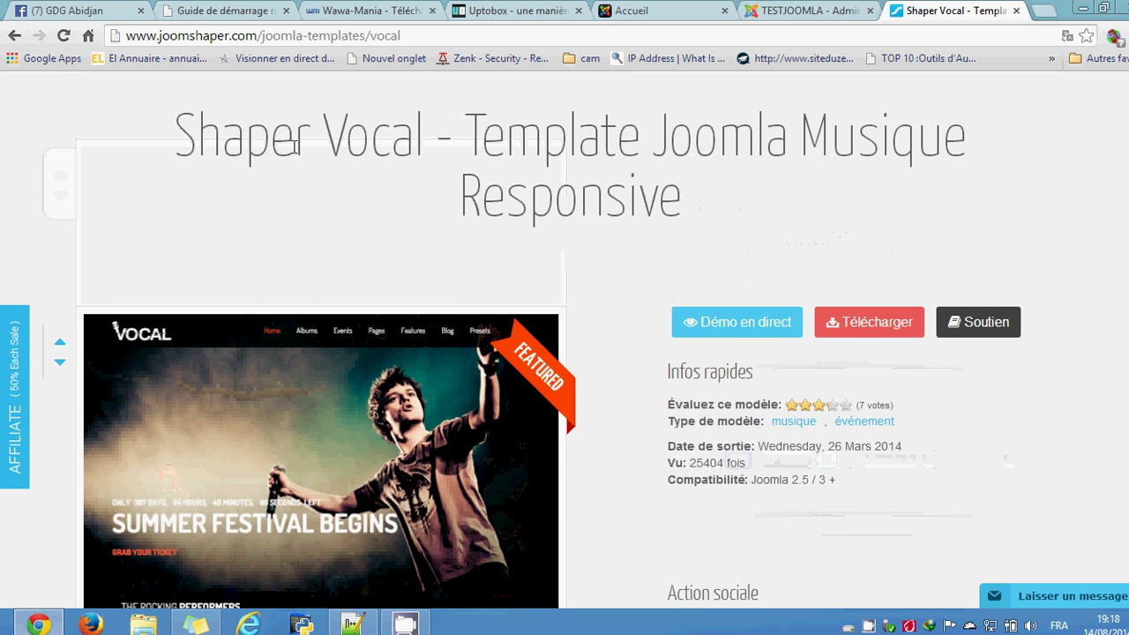
{"action": "key", "text": "alt+Left"}
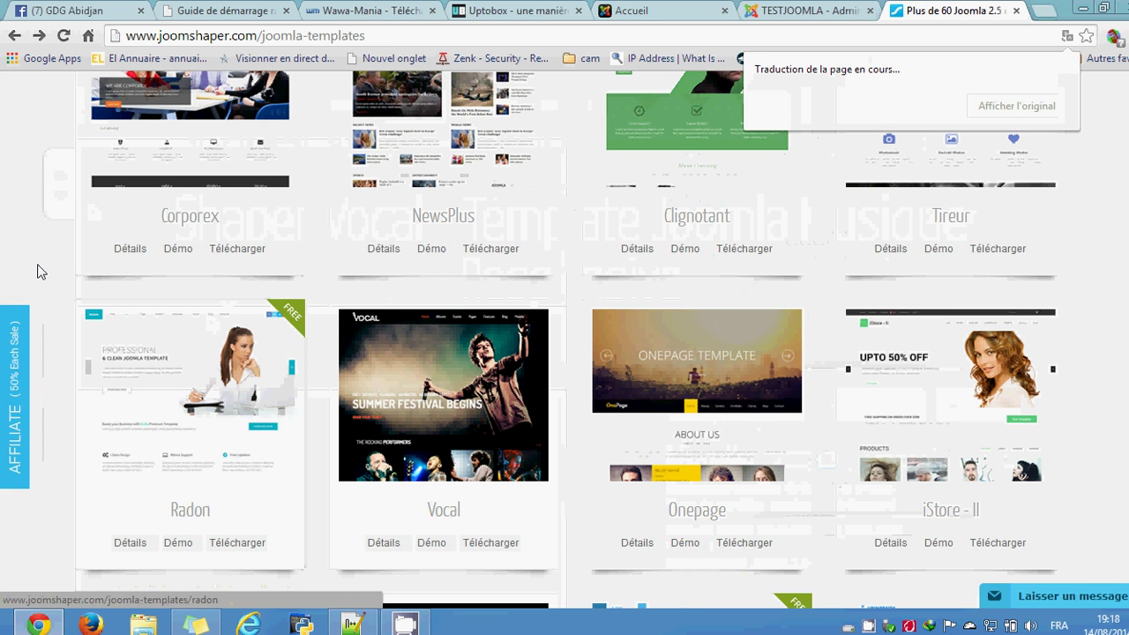
Step: Open the Radon template page and show its download packages
{"action": "left_click", "coordinate": [220, 439]}
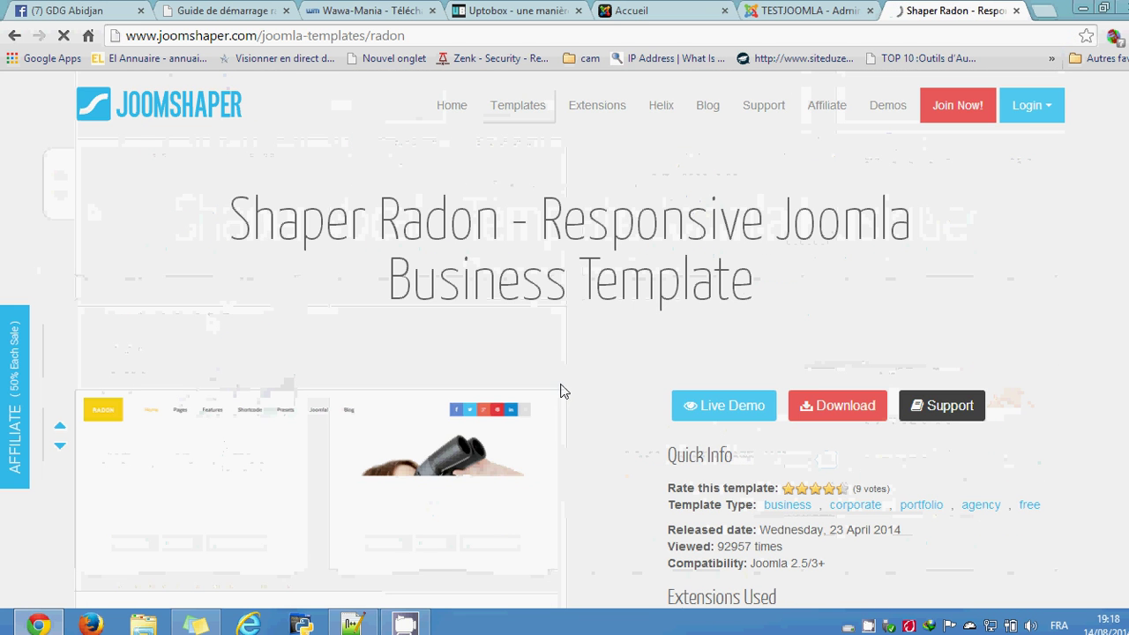
{"action": "left_click", "coordinate": [824, 406]}
{"action": "scroll", "coordinate": [671, 478], "scroll_direction": "down", "scroll_amount": 1}
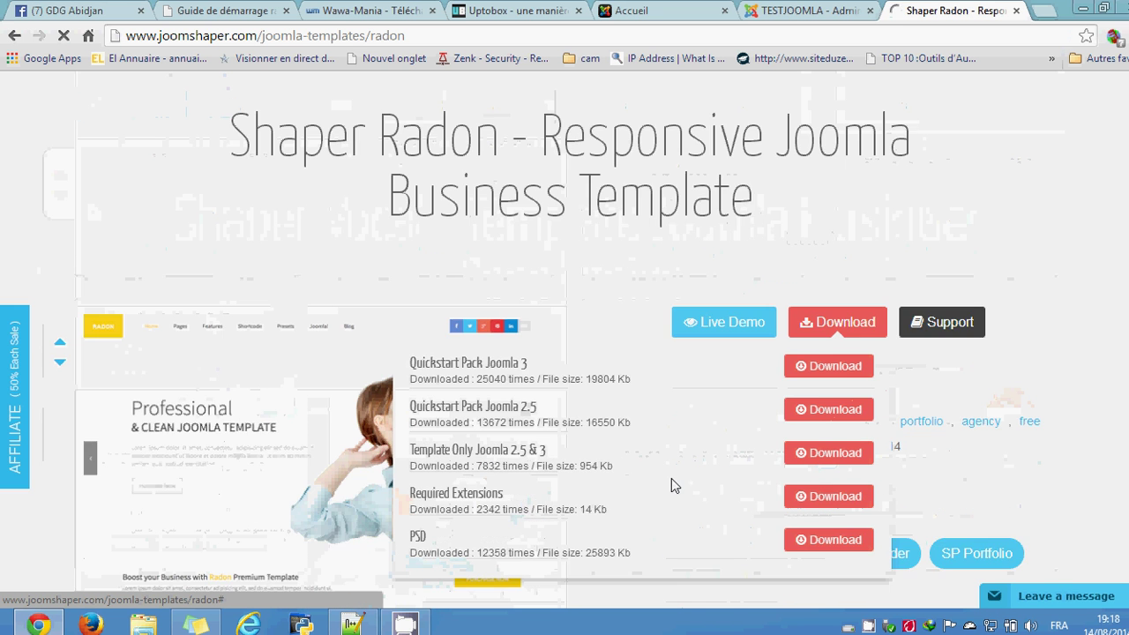
{"action": "scroll", "coordinate": [671, 484], "scroll_direction": "down", "scroll_amount": 1}
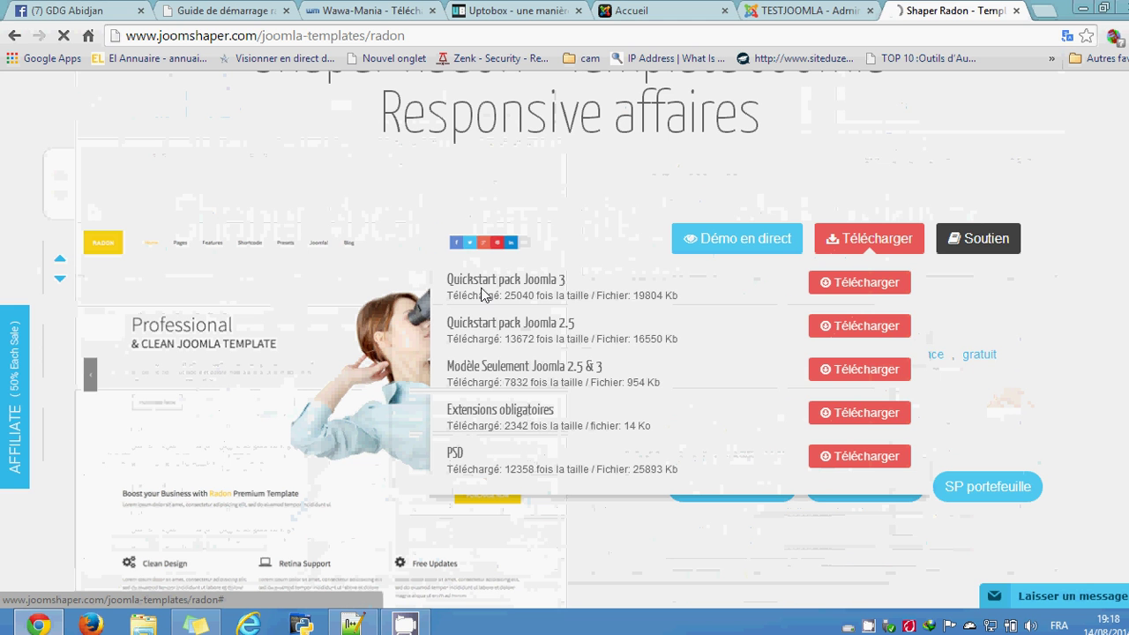
{"action": "mouse_move", "coordinate": [520, 281]}
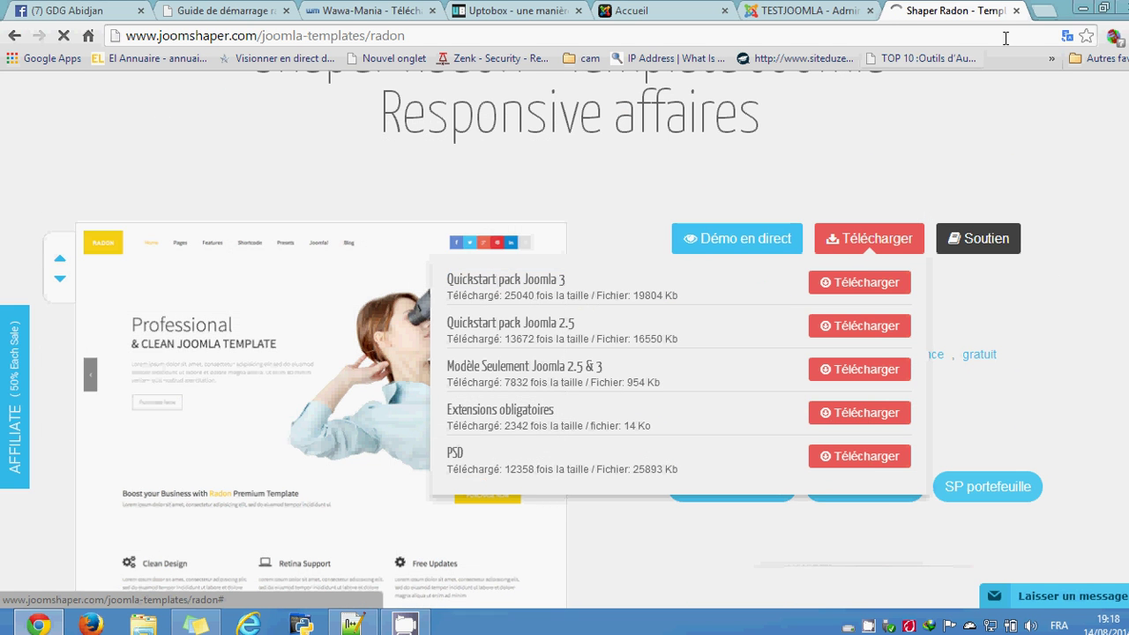
Step: Restore the page to original English and download the Template Only Joomla 2.5 & 3 package
{"action": "left_click", "coordinate": [1067, 35]}
{"action": "left_click", "coordinate": [963, 155]}
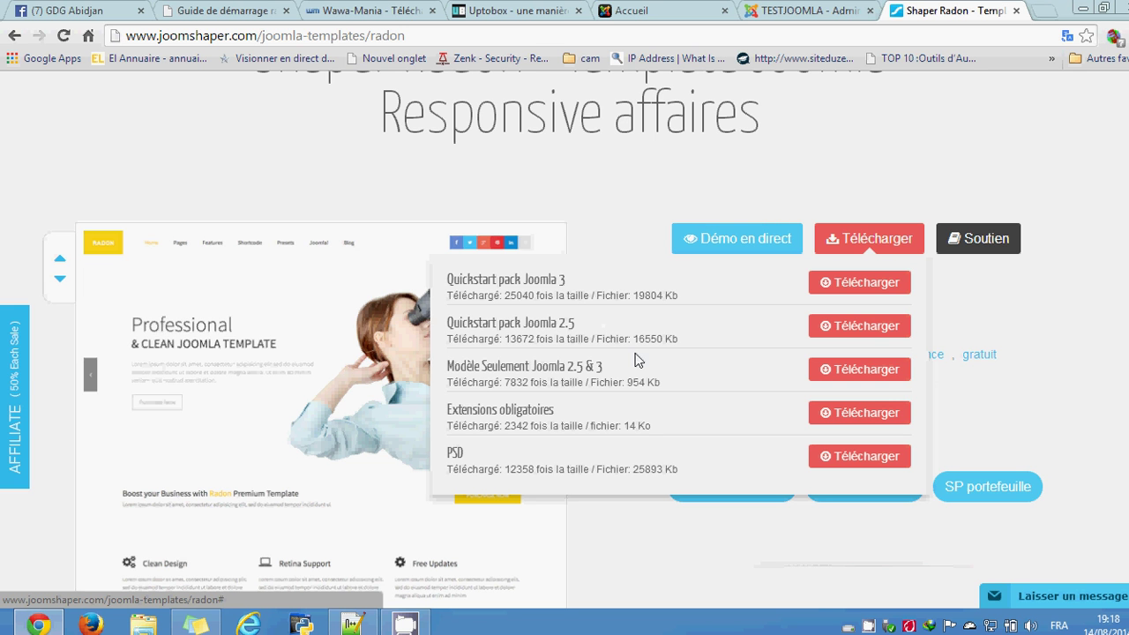
{"action": "left_click", "coordinate": [1067, 35]}
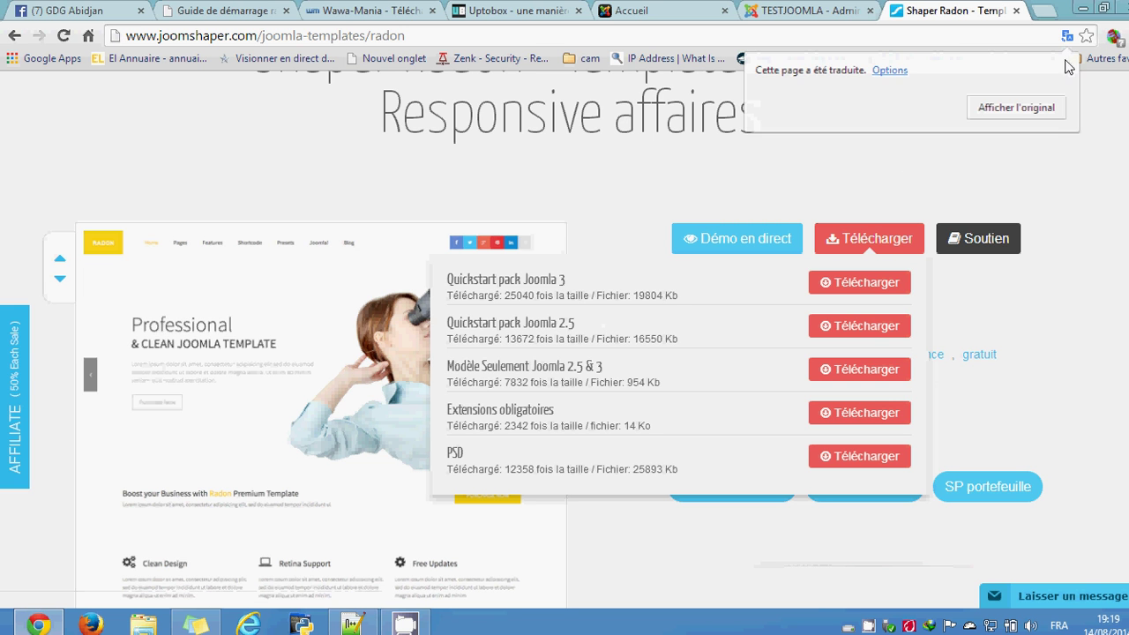
{"action": "left_click", "coordinate": [1023, 110]}
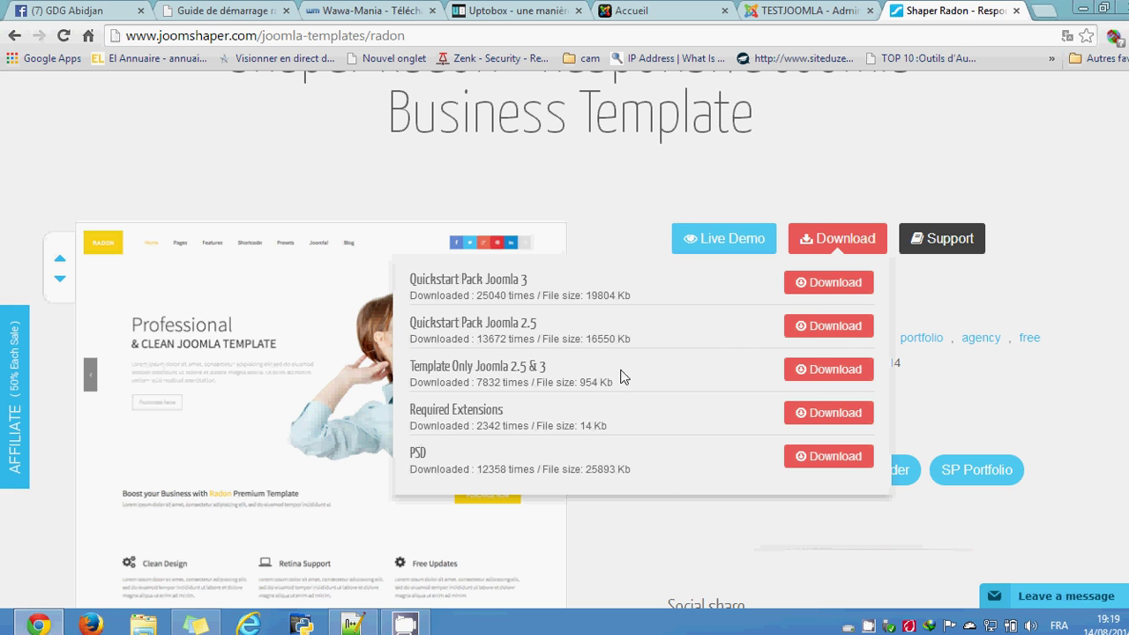
{"action": "left_click", "coordinate": [816, 369]}
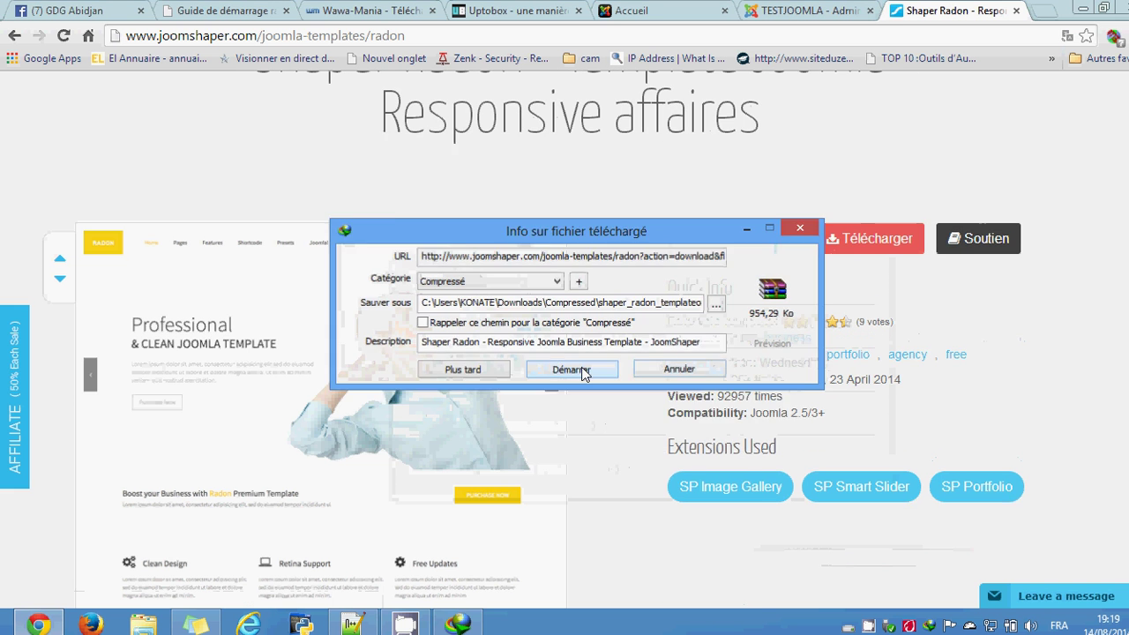
Step: Download shaper_radon_templateonly_j25_j3.zip (954 KB) and show it in its folder
{"action": "left_click", "coordinate": [572, 370]}
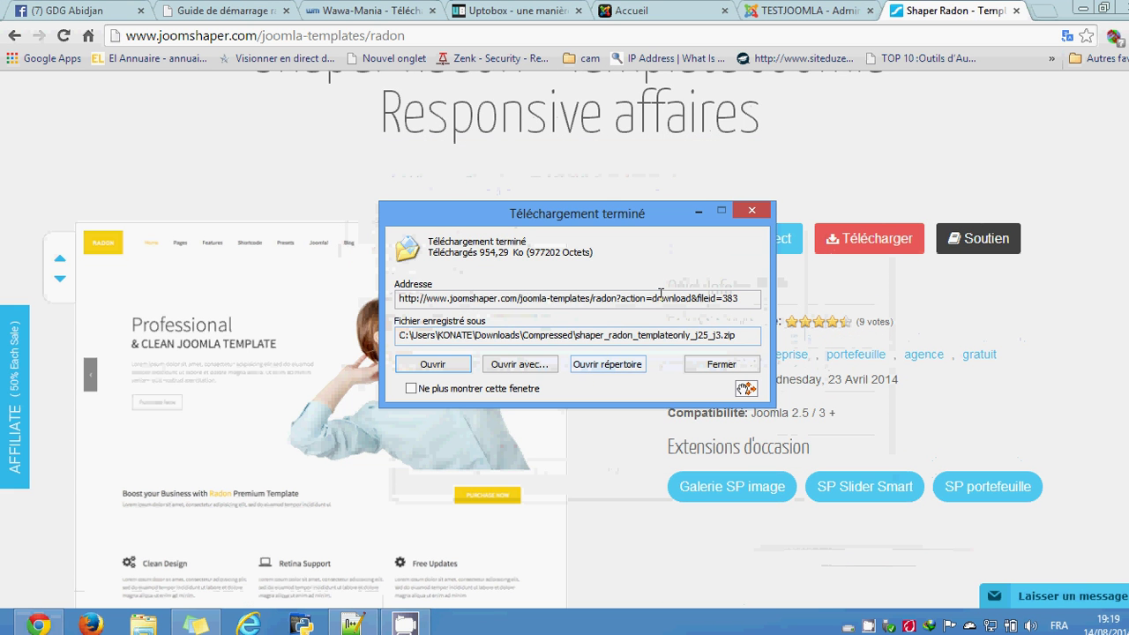
{"action": "left_click", "coordinate": [614, 367]}
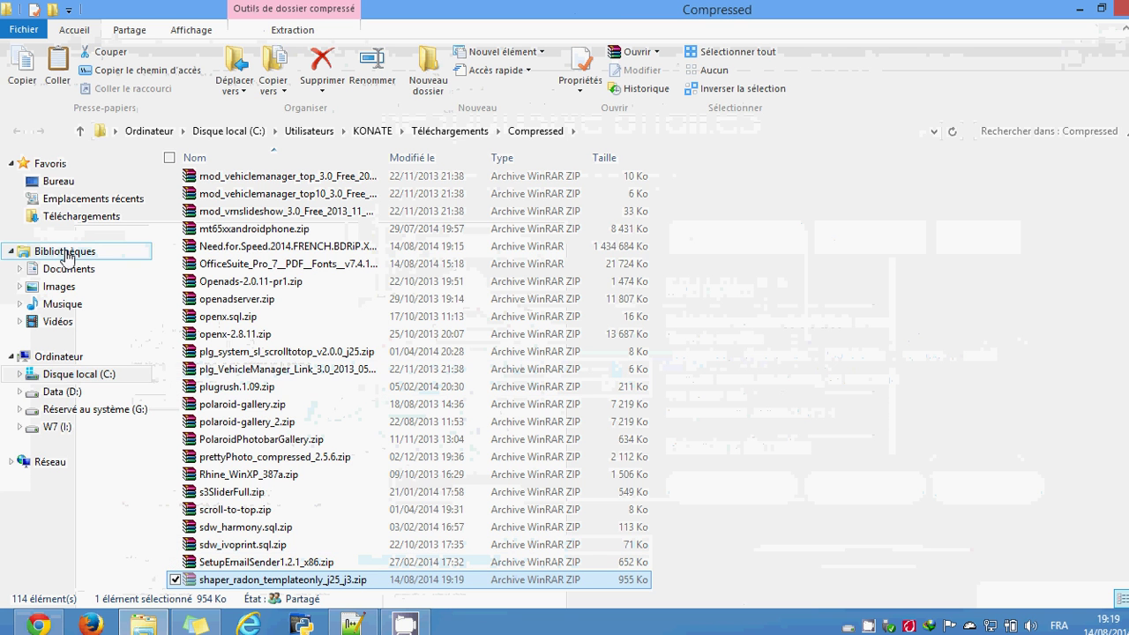
Step: Navigate to the CAPTURE IVOPRINT folder inside the Images library
{"action": "left_click", "coordinate": [80, 183]}
{"action": "left_click", "coordinate": [81, 289]}
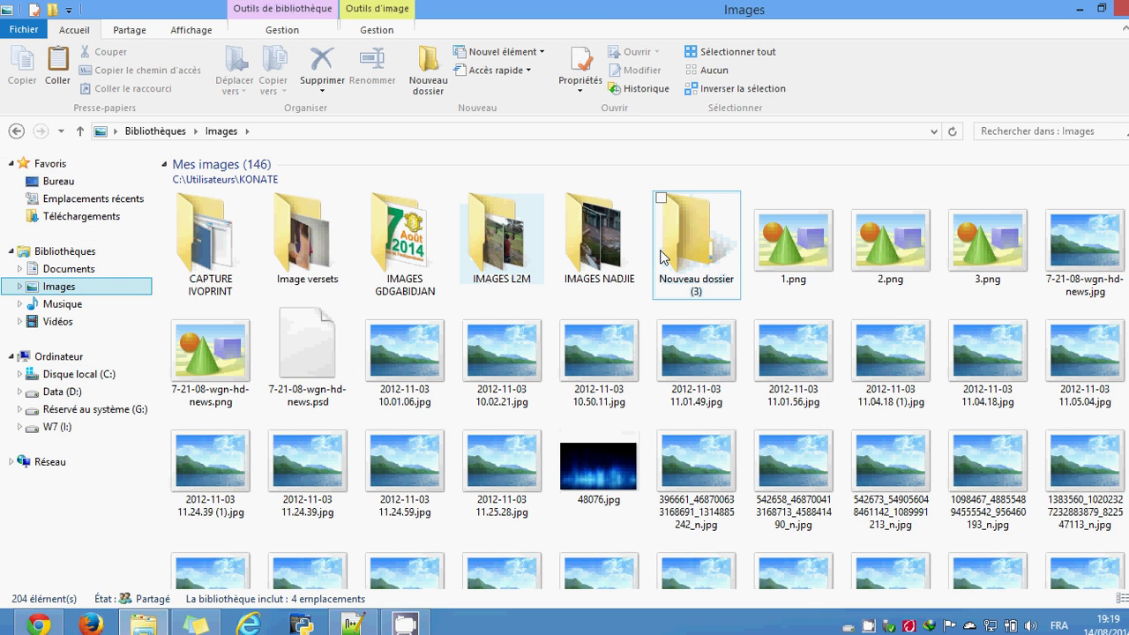
{"action": "double_click", "coordinate": [663, 256]}
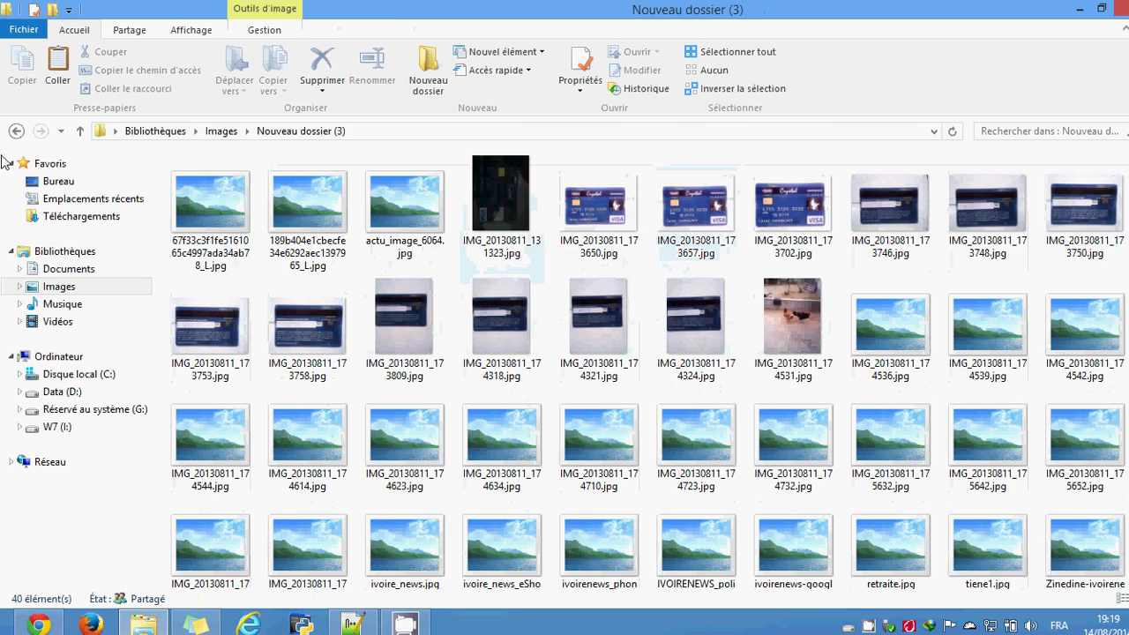
{"action": "left_click", "coordinate": [16, 130]}
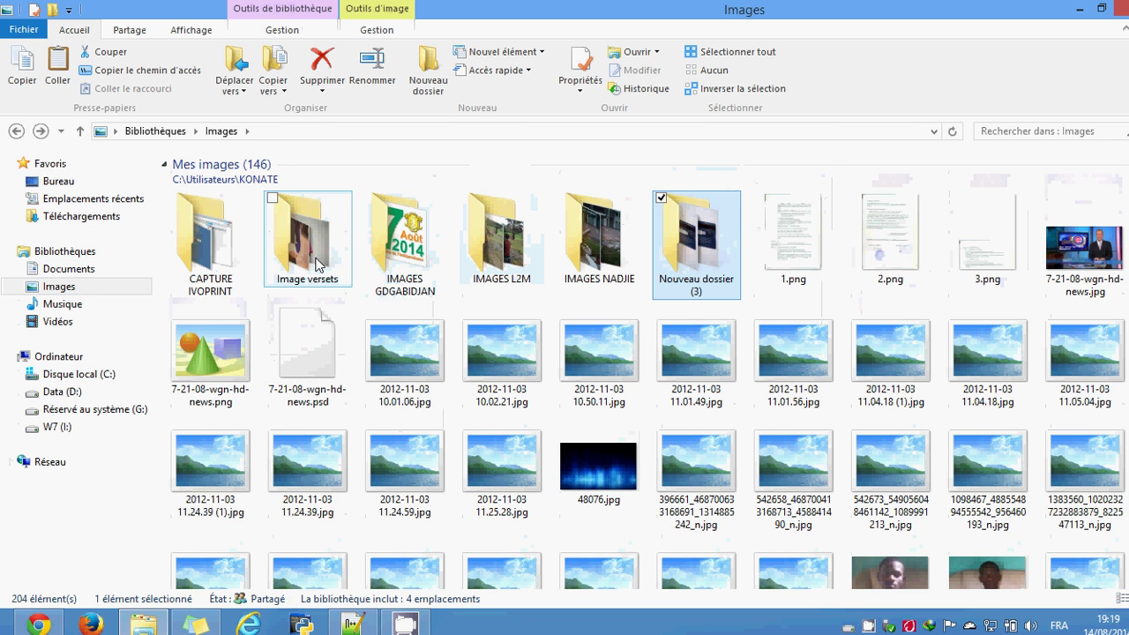
{"action": "double_click", "coordinate": [204, 265]}
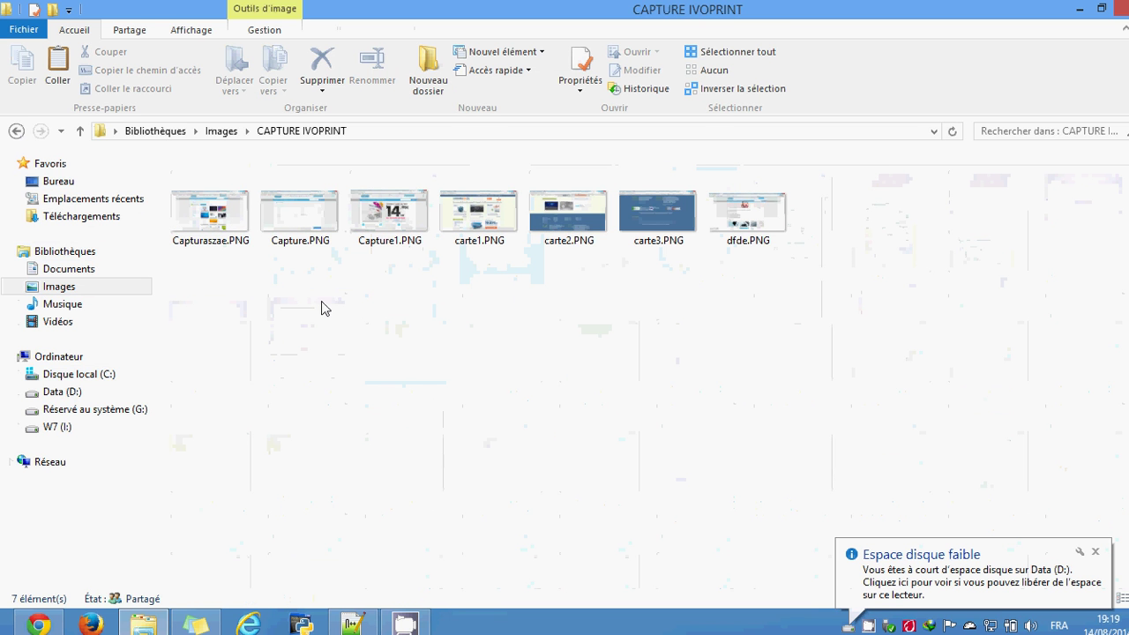
Step: Paste the Radon zip into CAPTURE IVOPRINT, check it, and minimize Explorer
{"action": "key", "text": "ctrl+v"}
{"action": "left_click", "coordinate": [893, 329]}
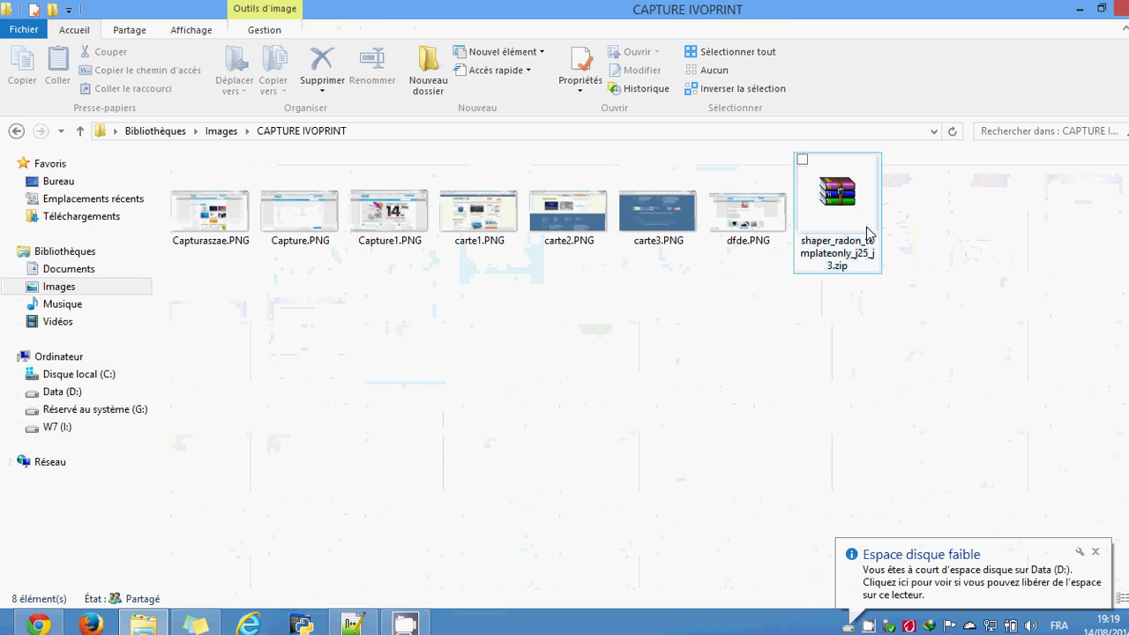
{"action": "left_click", "coordinate": [850, 231]}
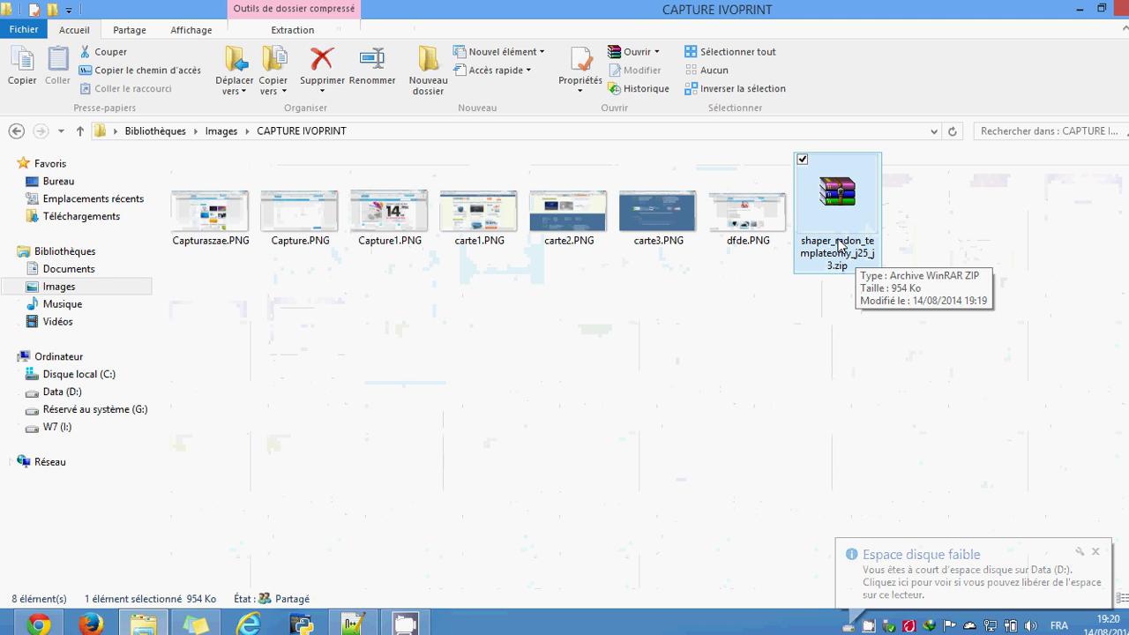
{"action": "left_click", "coordinate": [826, 343]}
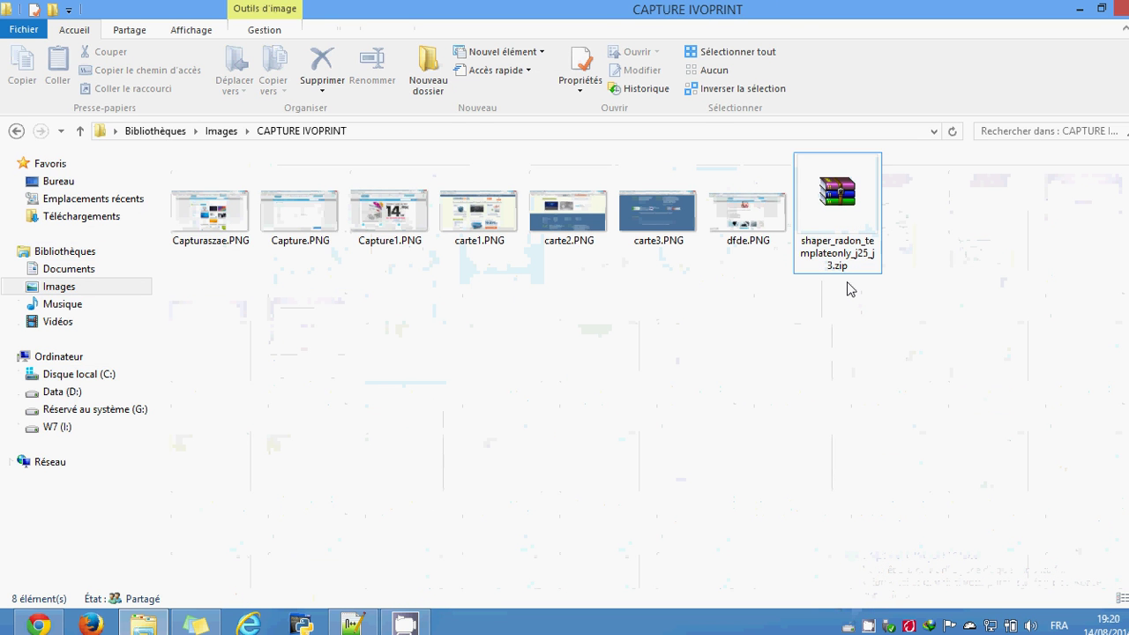
{"action": "left_click", "coordinate": [848, 237]}
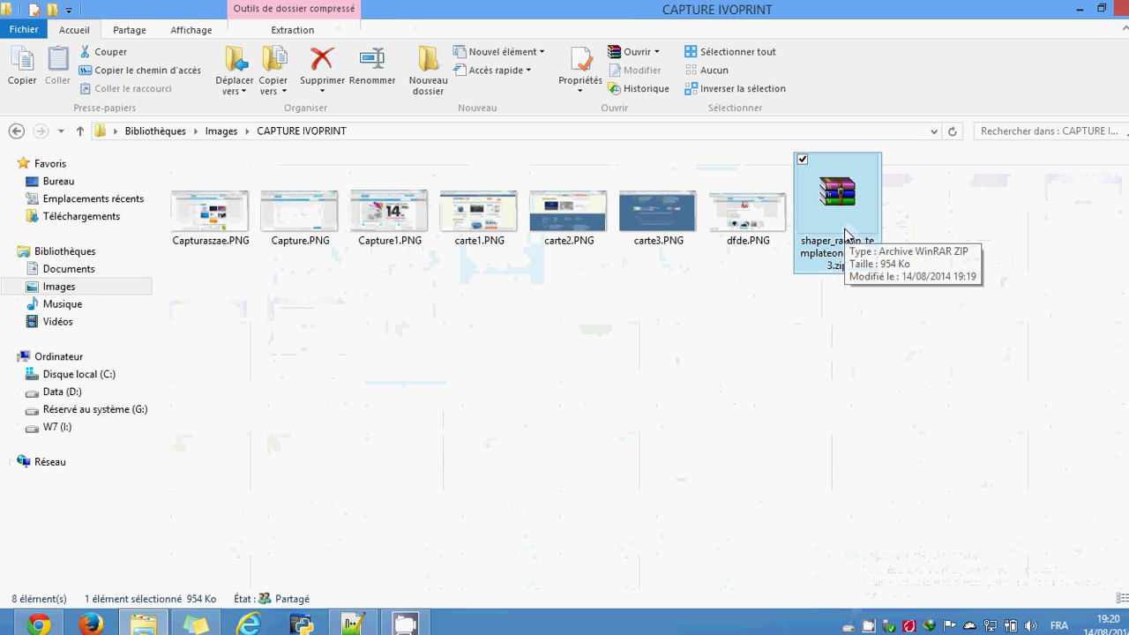
{"action": "left_click", "coordinate": [832, 345]}
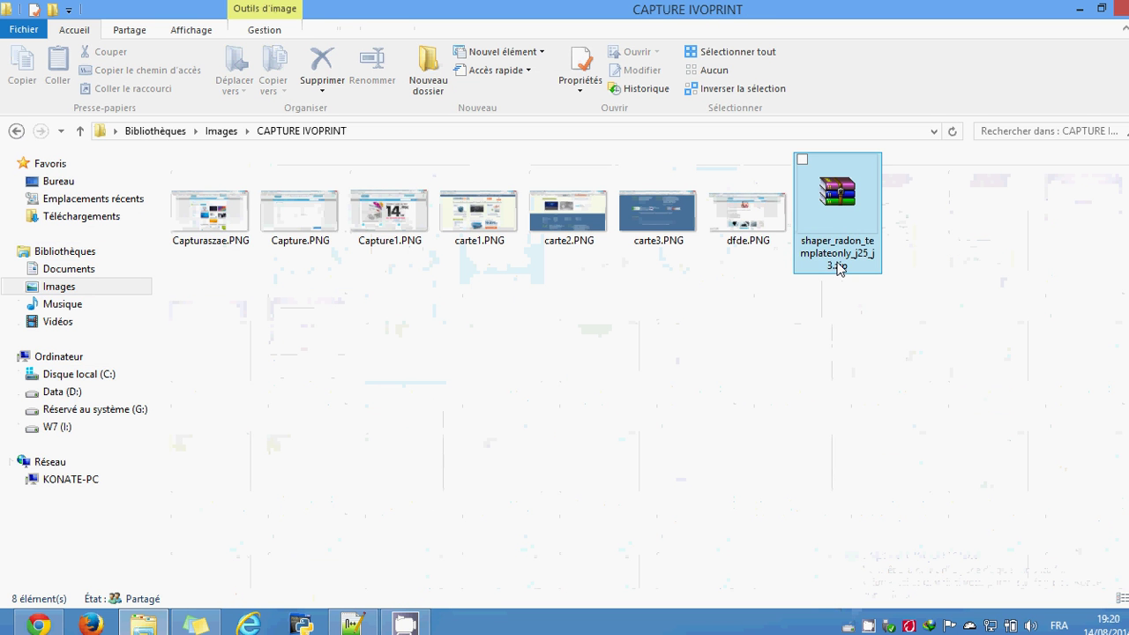
{"action": "left_click", "coordinate": [1079, 9]}
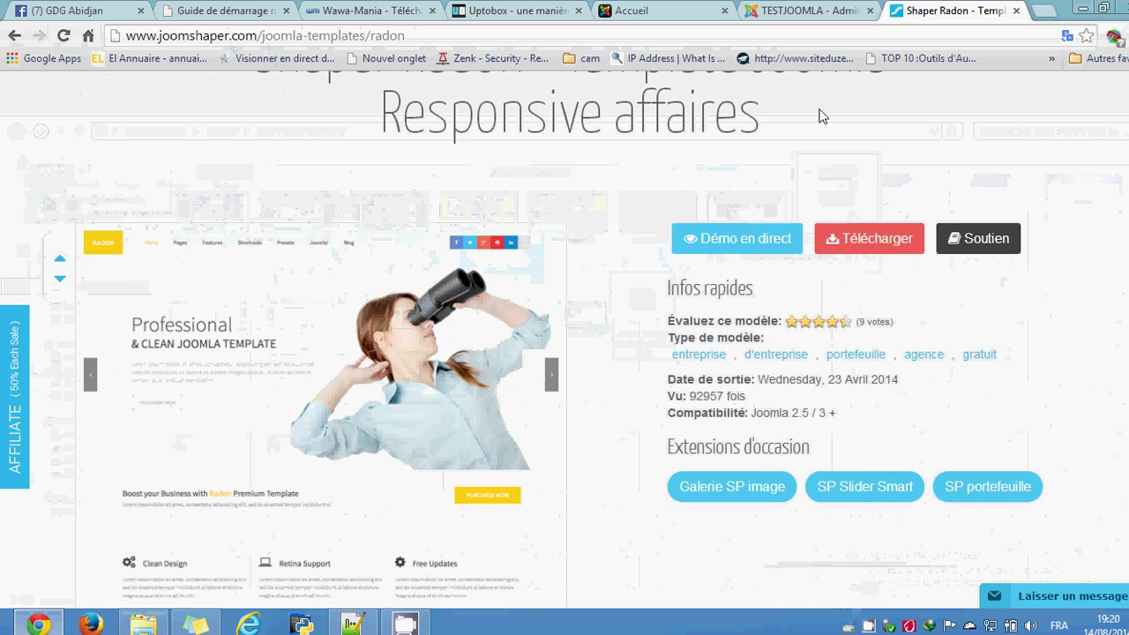
Step: Open the Extension Manager in the local TESTJOOMLA administration
{"action": "left_click", "coordinate": [811, 12]}
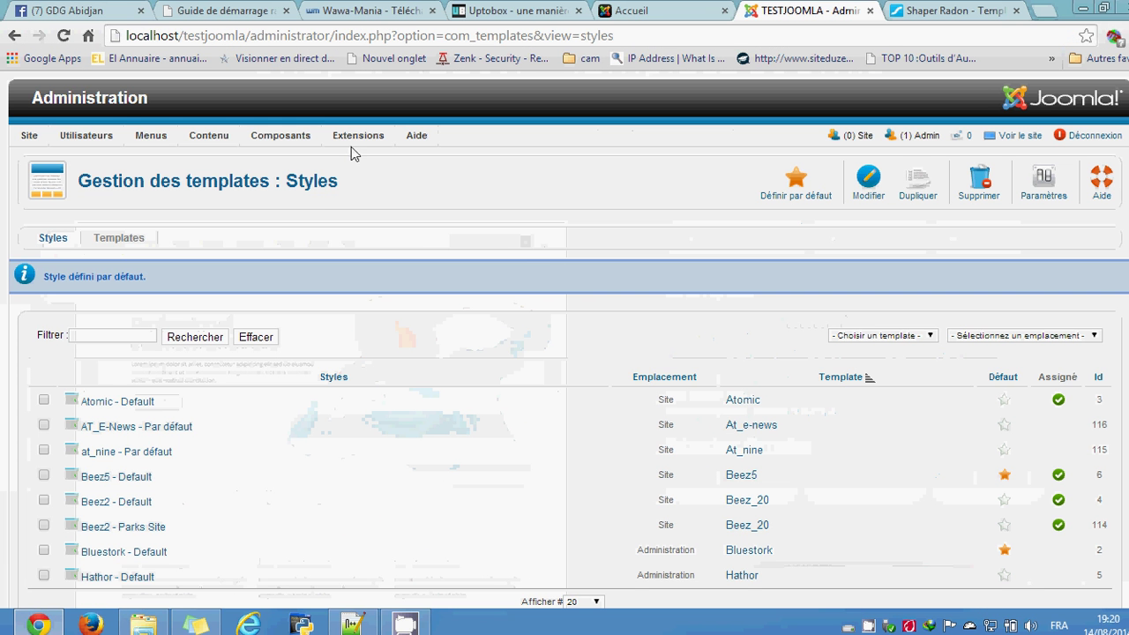
{"action": "mouse_move", "coordinate": [369, 142]}
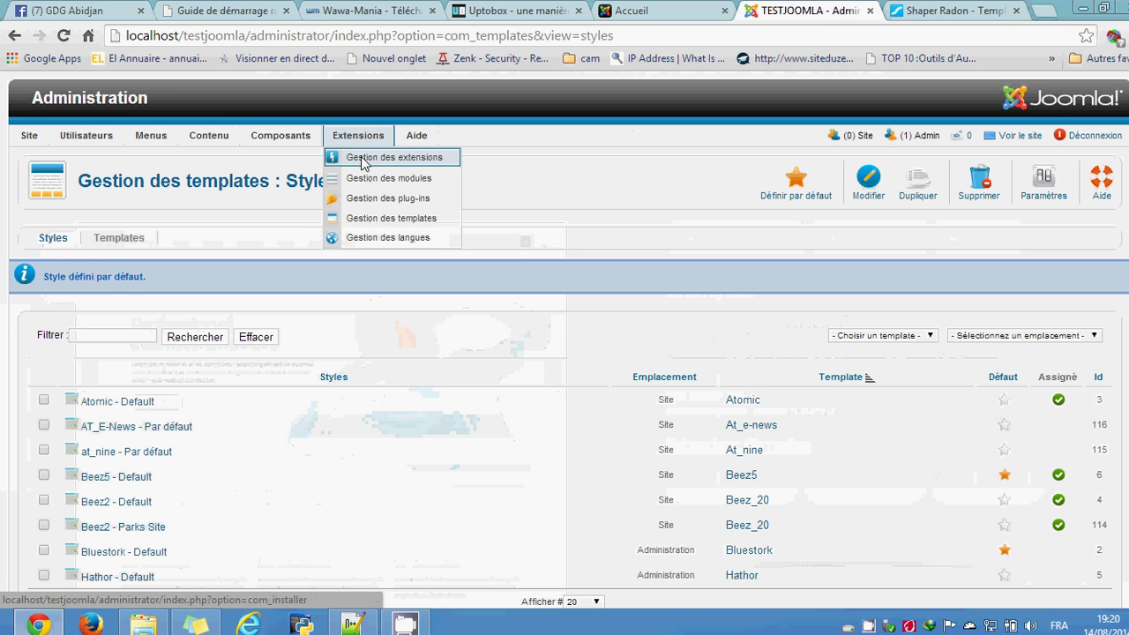
{"action": "left_click", "coordinate": [363, 162]}
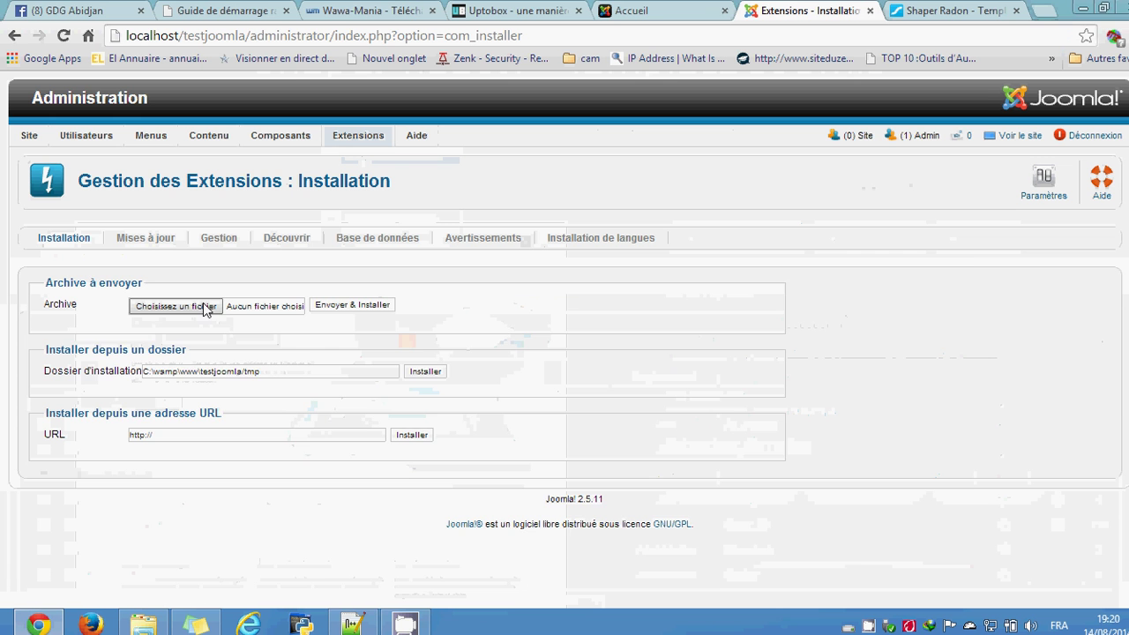
Step: Choose shaper_radon_templateonly_j25_j3.zip from Images > CAPTURE IVOPRINT as the upload package
{"action": "left_click", "coordinate": [204, 307]}
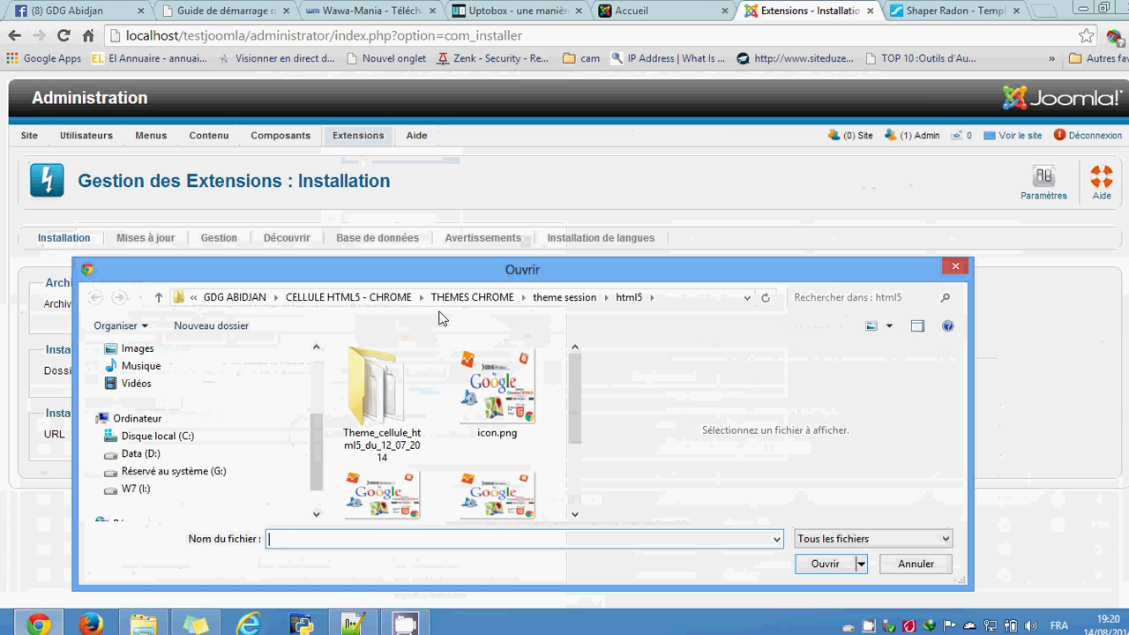
{"action": "scroll", "coordinate": [256, 410], "scroll_direction": "up", "scroll_amount": 3}
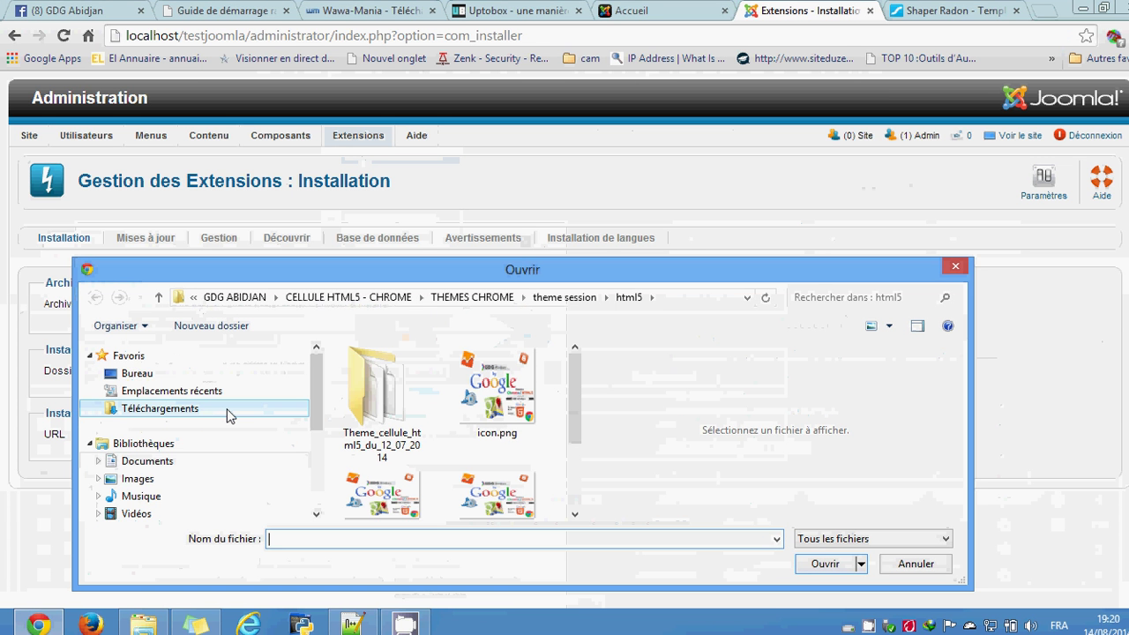
{"action": "left_click", "coordinate": [181, 478]}
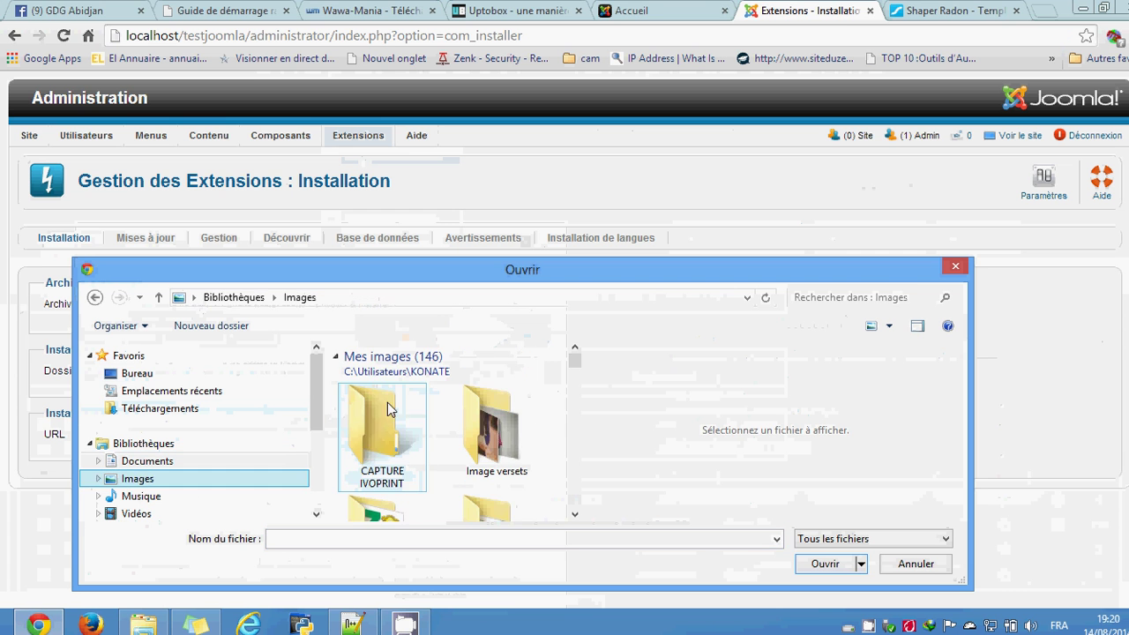
{"action": "double_click", "coordinate": [388, 408]}
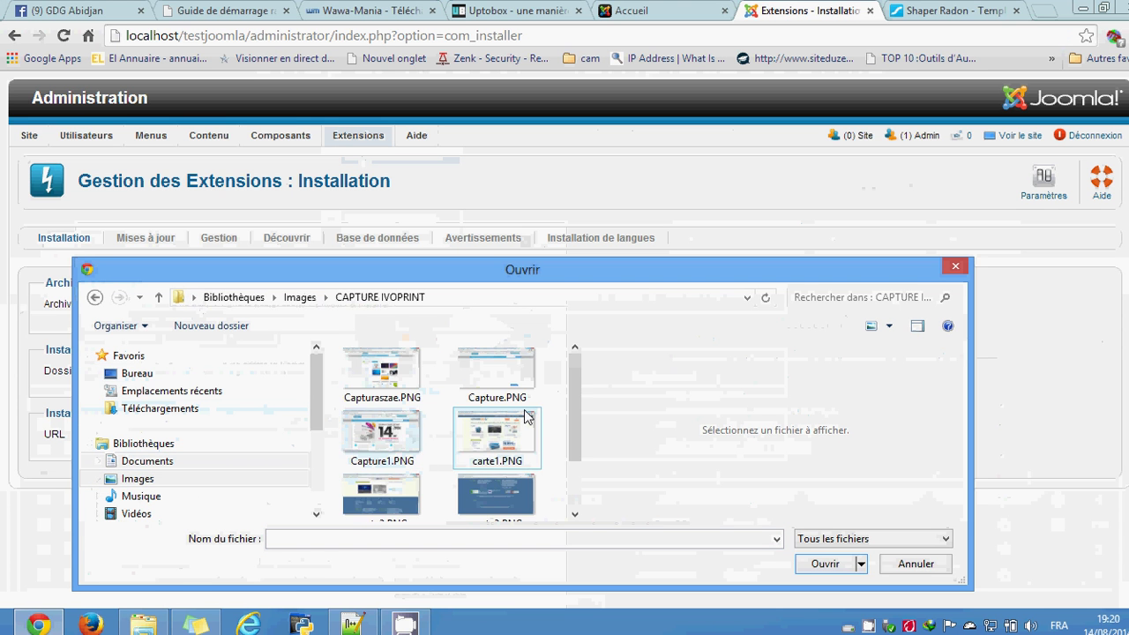
{"action": "left_click_drag", "start_coordinate": [574, 408], "coordinate": [574, 476]}
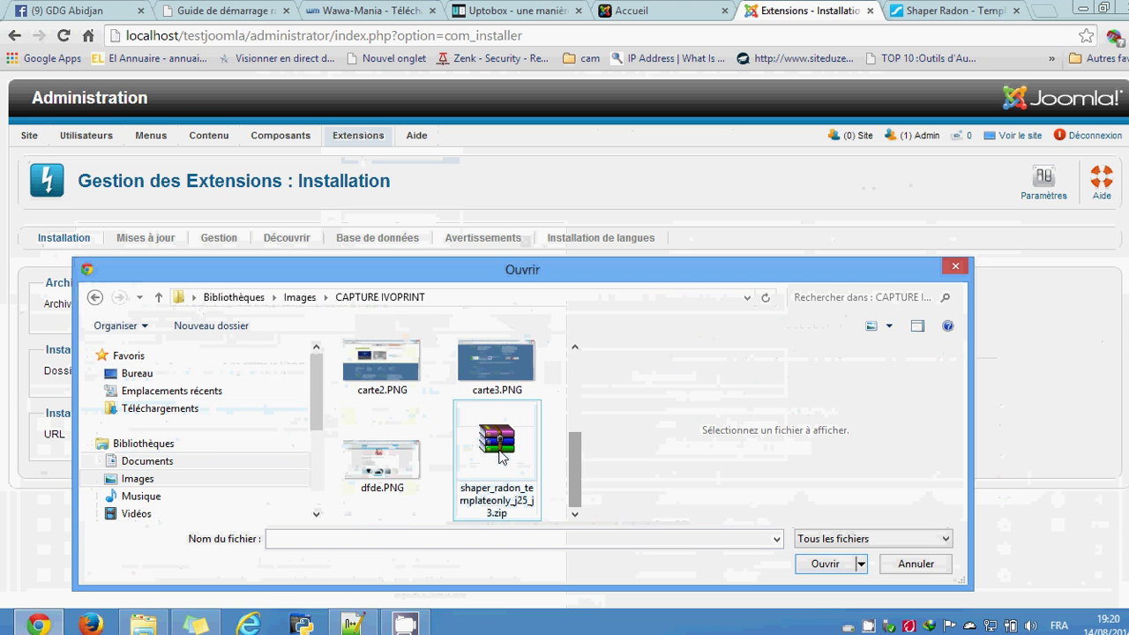
{"action": "left_click", "coordinate": [499, 454]}
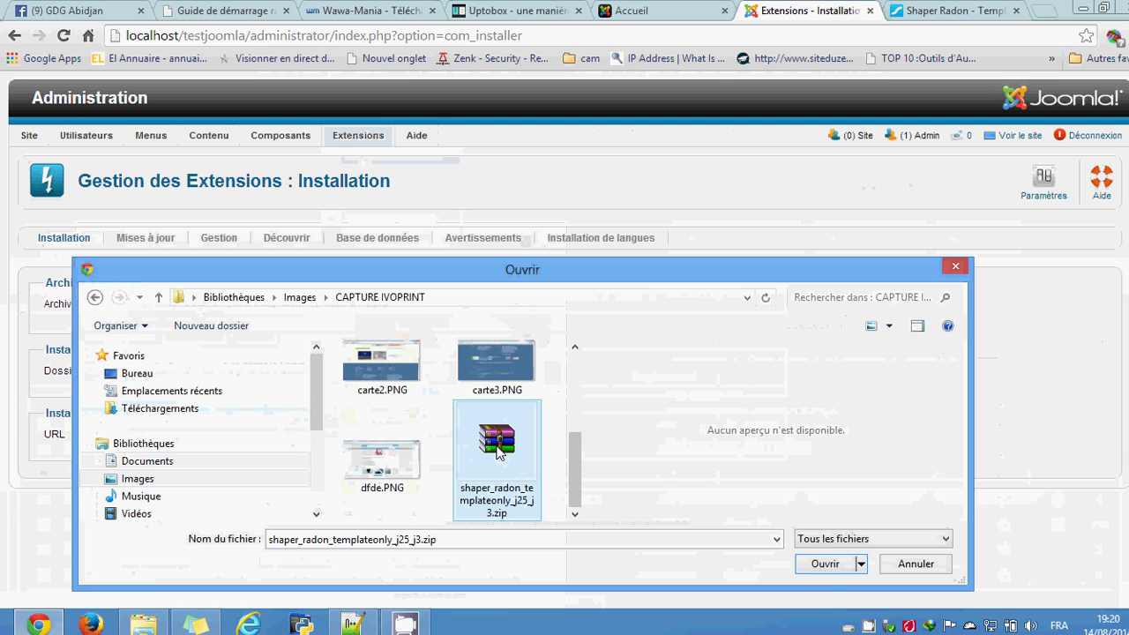
{"action": "left_click", "coordinate": [825, 565]}
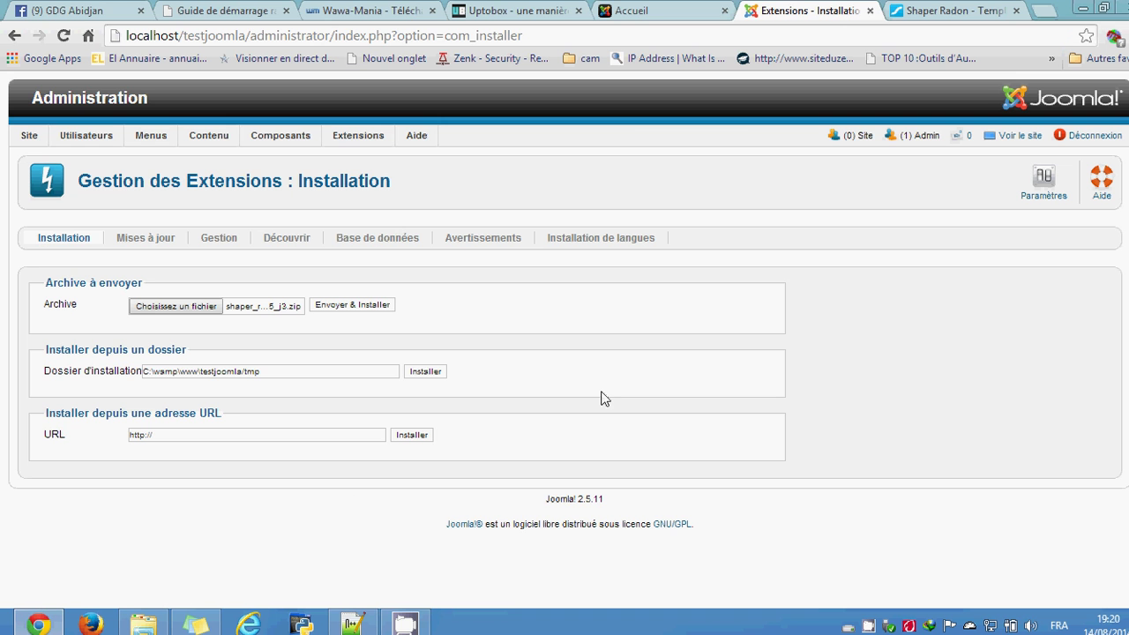
Step: Upload and install the Radon package until 'Template : installation effectuée avec succès' appears
{"action": "left_click", "coordinate": [352, 305]}
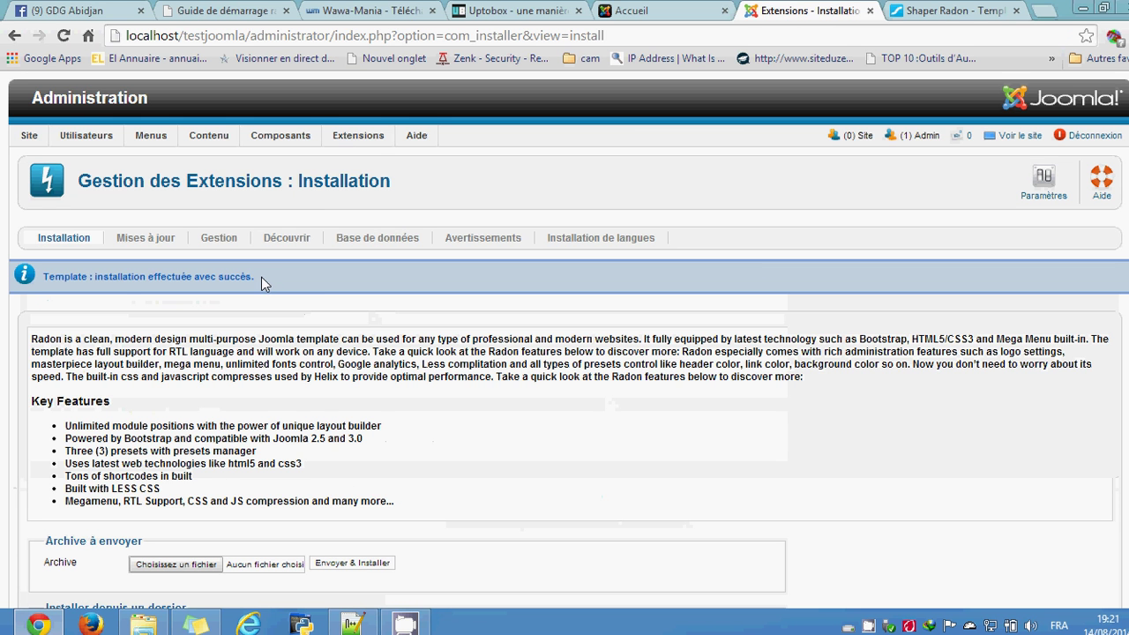
{"action": "left_click_drag", "start_coordinate": [260, 278], "coordinate": [56, 279]}
{"action": "left_click", "coordinate": [41, 282]}
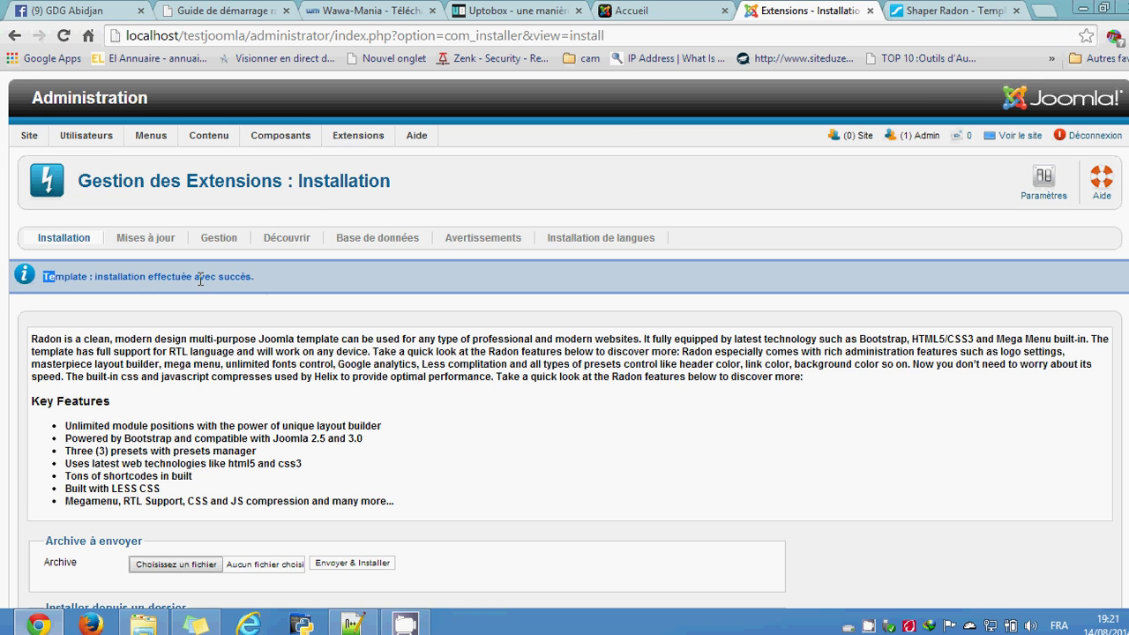
{"action": "left_click", "coordinate": [437, 441]}
{"action": "scroll", "coordinate": [437, 441], "scroll_direction": "down", "scroll_amount": 3}
{"action": "scroll", "coordinate": [439, 441], "scroll_direction": "up", "scroll_amount": 3}
{"action": "left_click", "coordinate": [362, 142]}
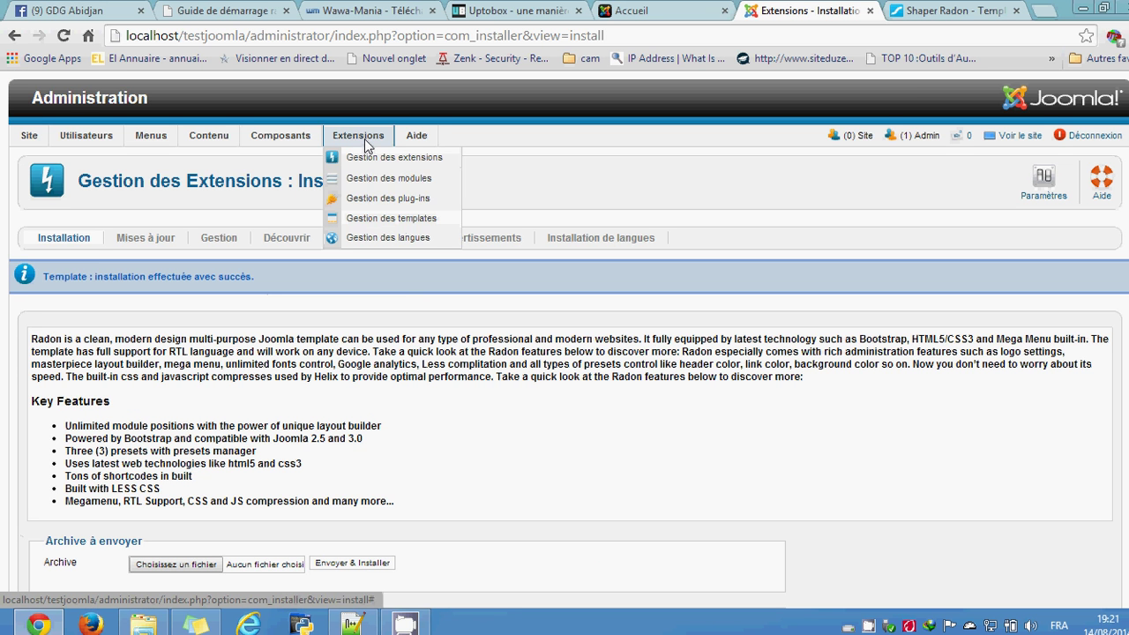
Step: Open the Template Manager and edit the 'shaper_radon - Par défaut' style
{"action": "left_click", "coordinate": [368, 220]}
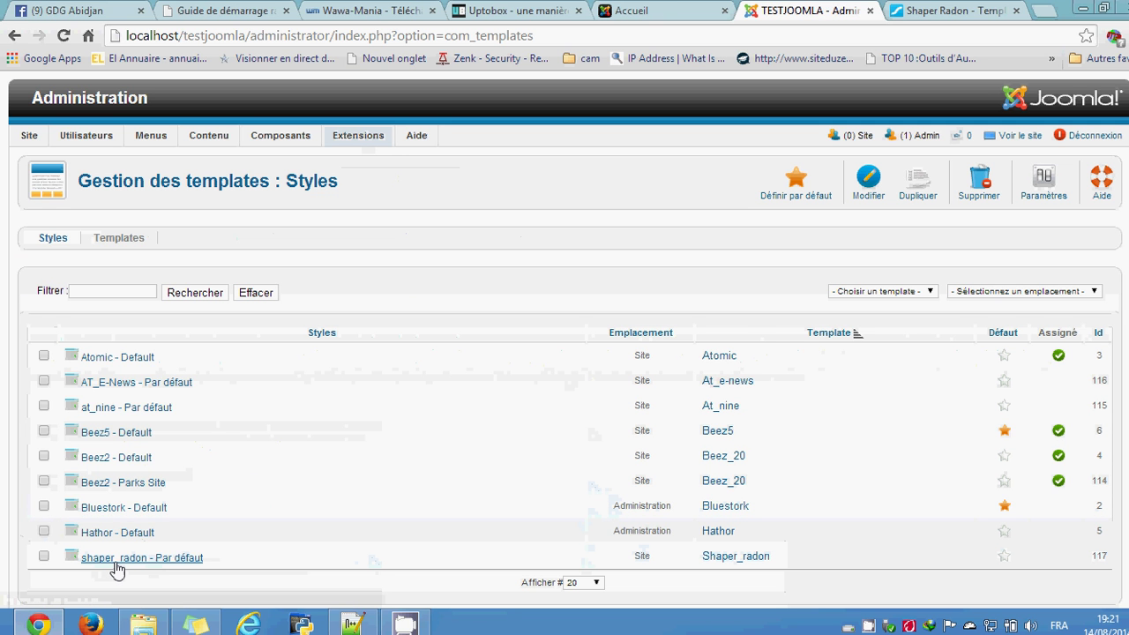
{"action": "left_click", "coordinate": [177, 564]}
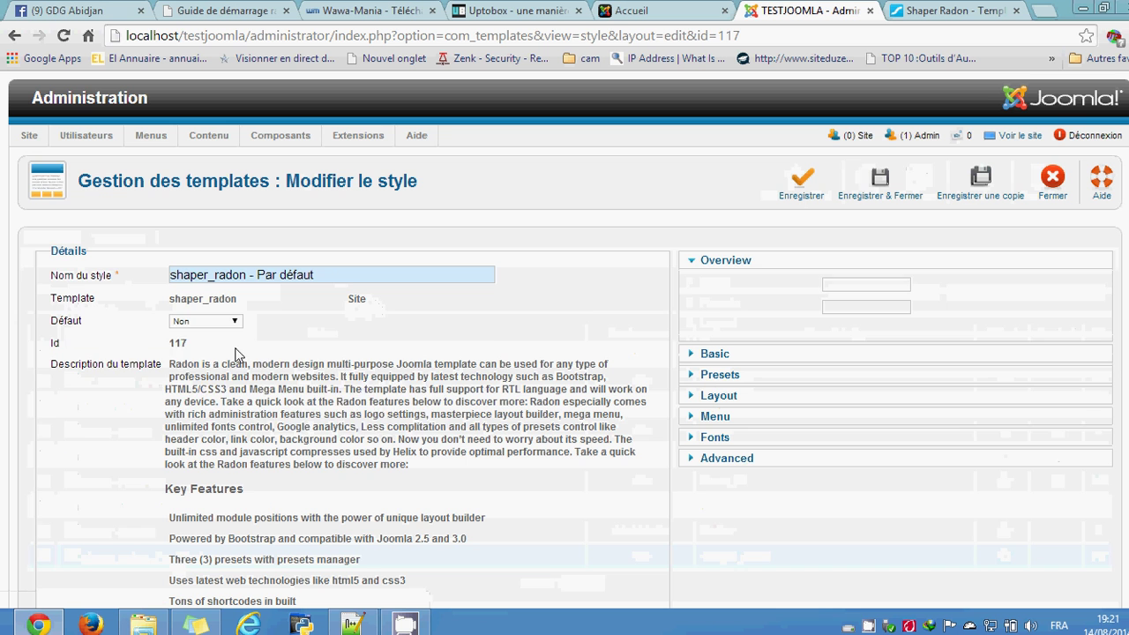
Step: Leave the style as not default and review its Basic template settings
{"action": "mouse_move", "coordinate": [87, 323]}
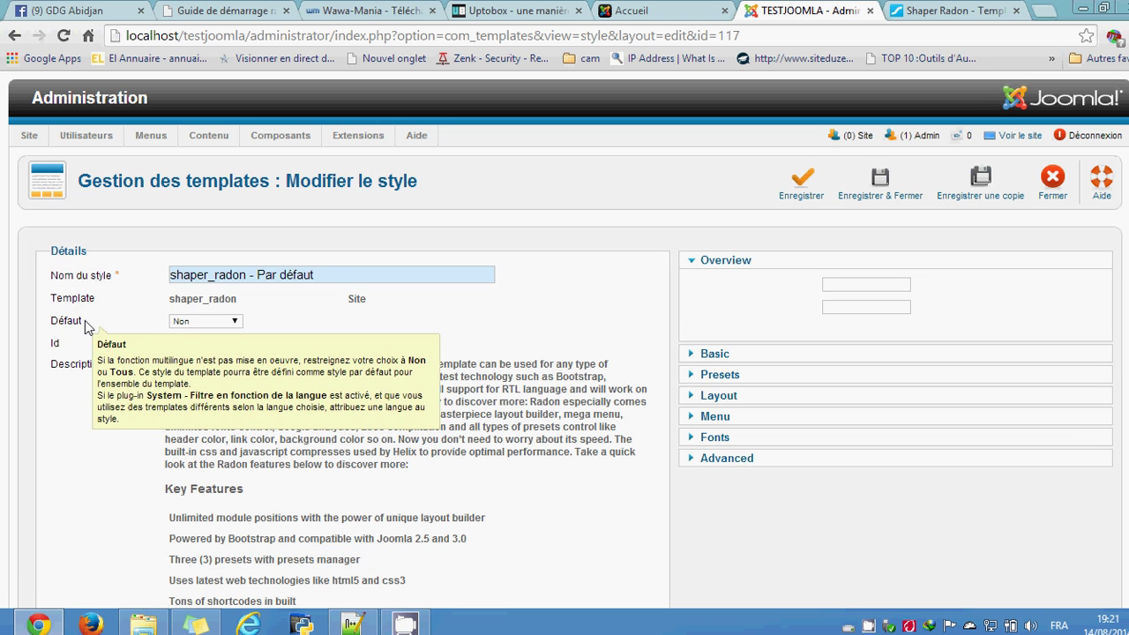
{"action": "left_click", "coordinate": [226, 321]}
{"action": "left_click", "coordinate": [225, 325]}
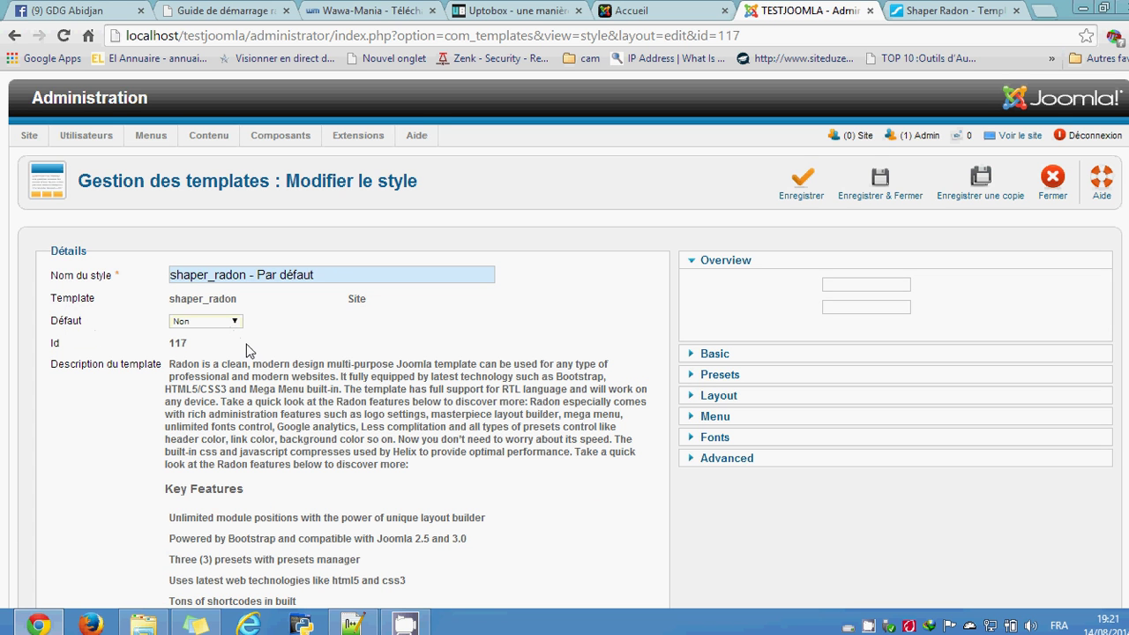
{"action": "scroll", "coordinate": [323, 390], "scroll_direction": "down", "scroll_amount": 3}
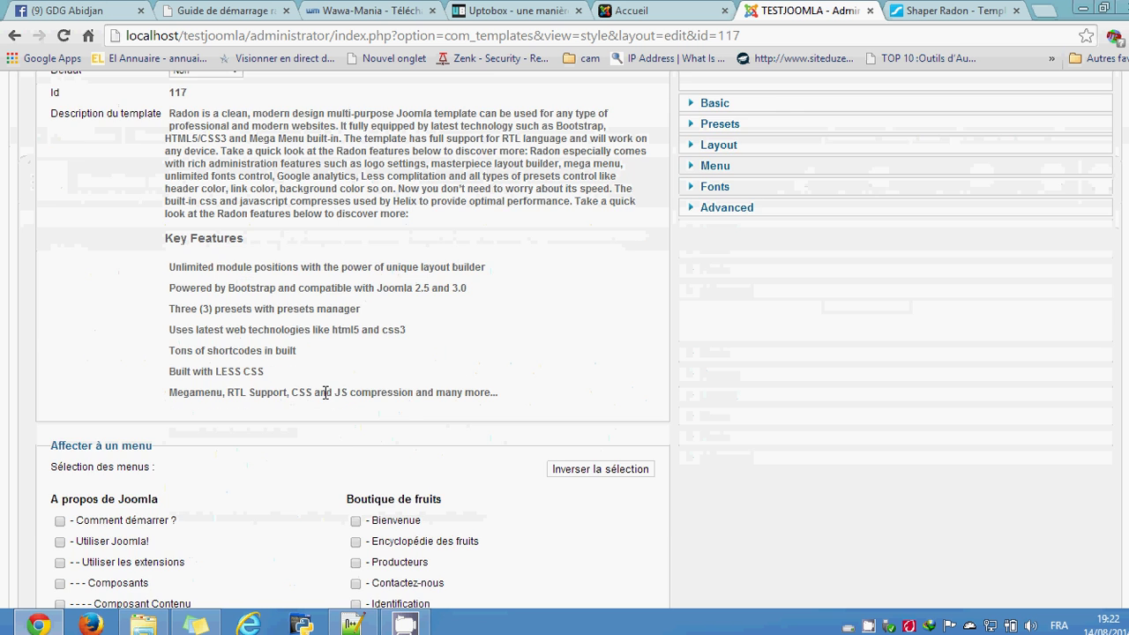
{"action": "scroll", "coordinate": [302, 391], "scroll_direction": "down", "scroll_amount": 1}
{"action": "scroll", "coordinate": [291, 393], "scroll_direction": "up", "scroll_amount": 4}
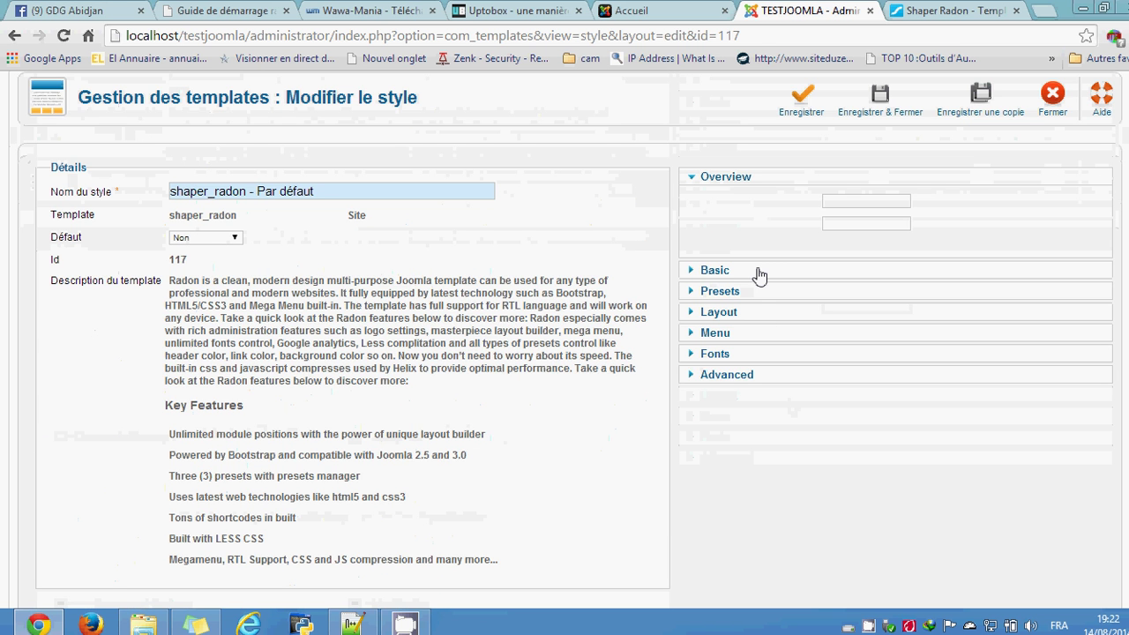
{"action": "left_click", "coordinate": [746, 272]}
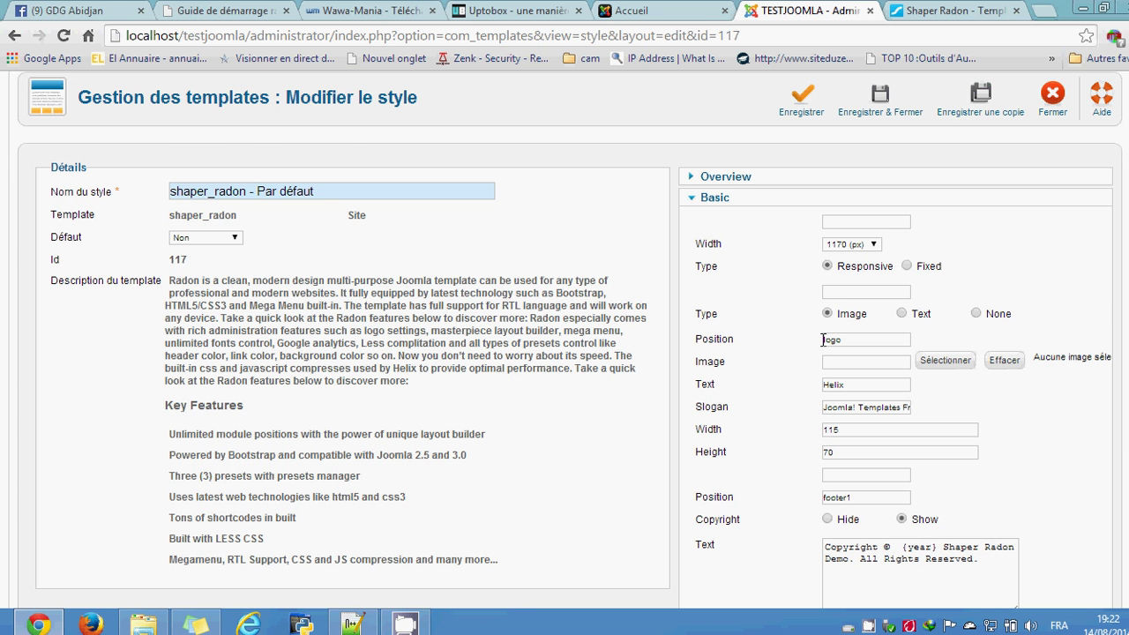
{"action": "scroll", "coordinate": [758, 374], "scroll_direction": "down", "scroll_amount": 6}
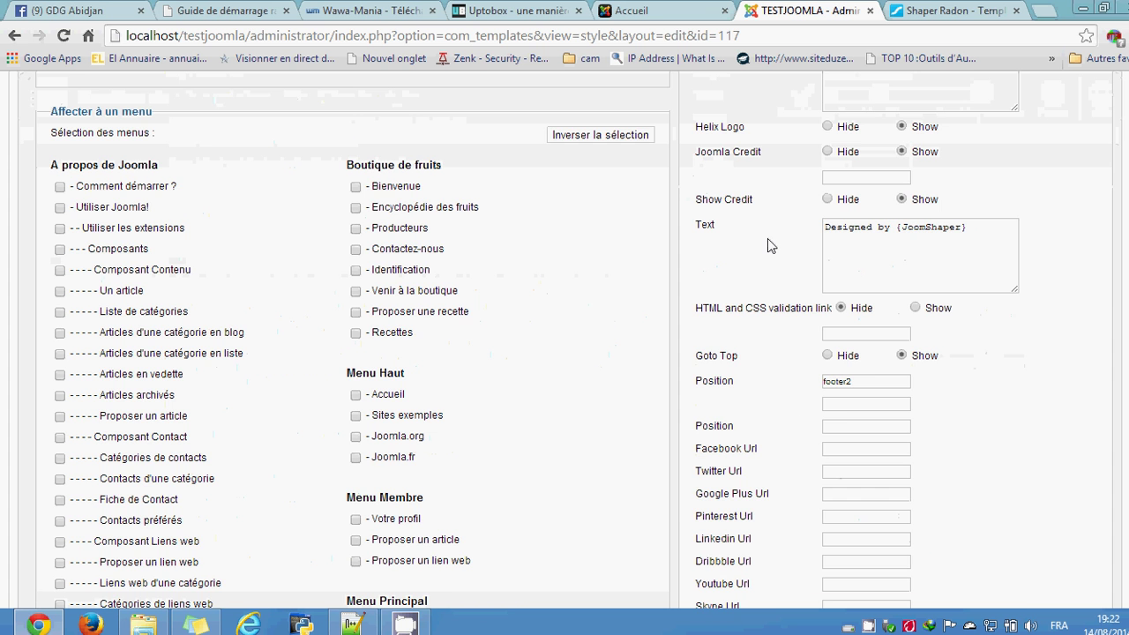
{"action": "scroll", "coordinate": [776, 397], "scroll_direction": "down", "scroll_amount": 7}
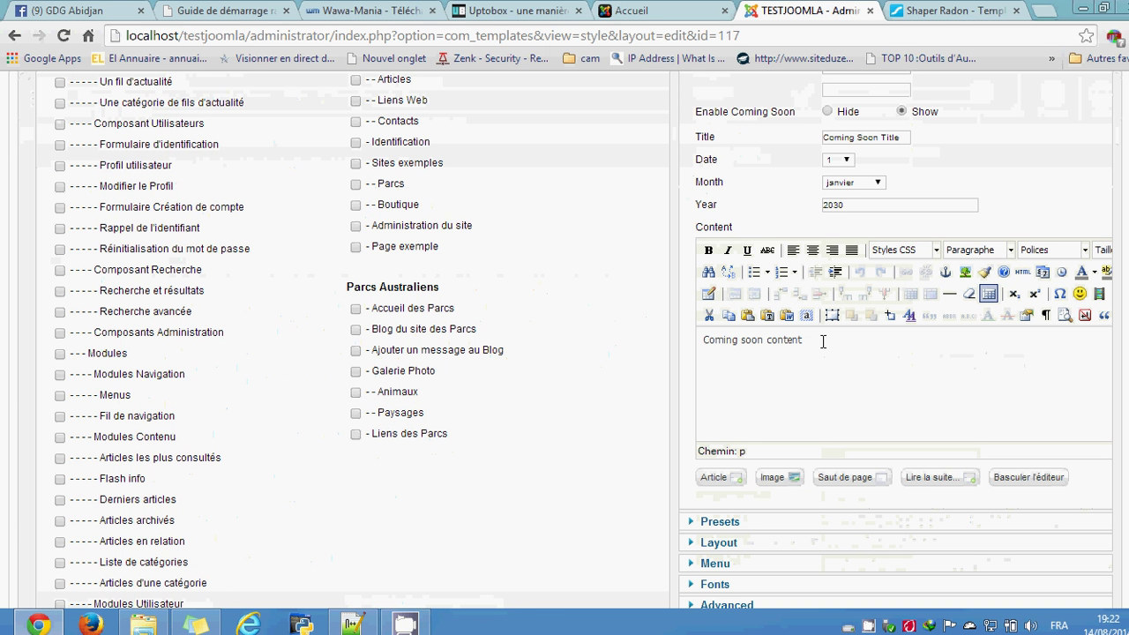
{"action": "scroll", "coordinate": [822, 361], "scroll_direction": "down", "scroll_amount": 2}
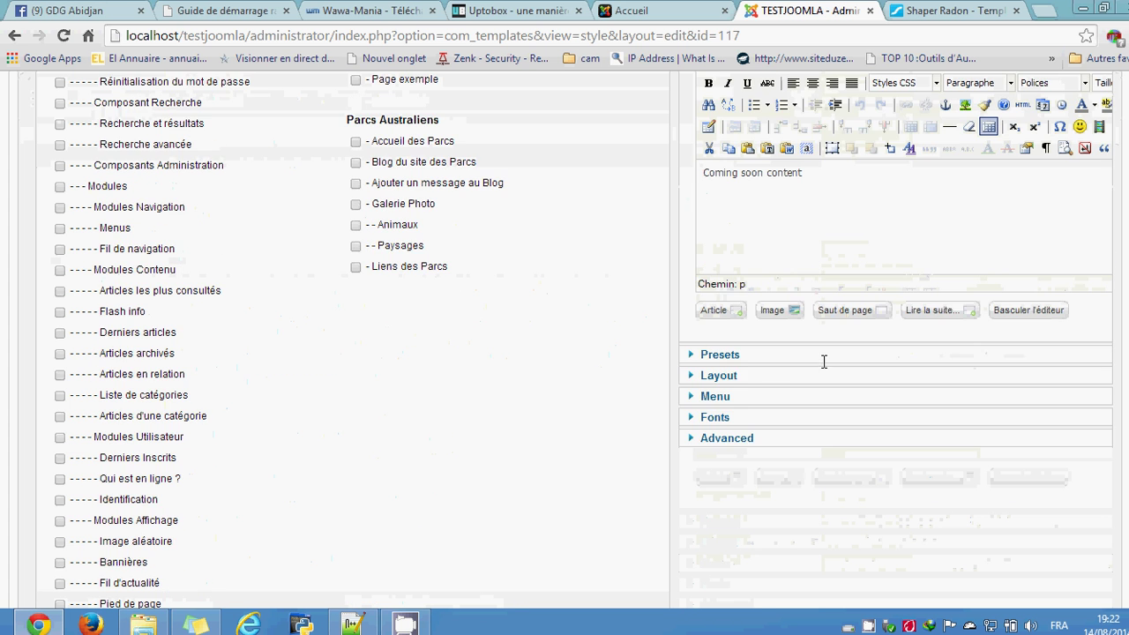
Step: Review Layout and Menu settings, then Fonts, with Body and Header Font Source Sans Pro:300
{"action": "left_click", "coordinate": [739, 377]}
{"action": "scroll", "coordinate": [869, 386], "scroll_direction": "up", "scroll_amount": 20}
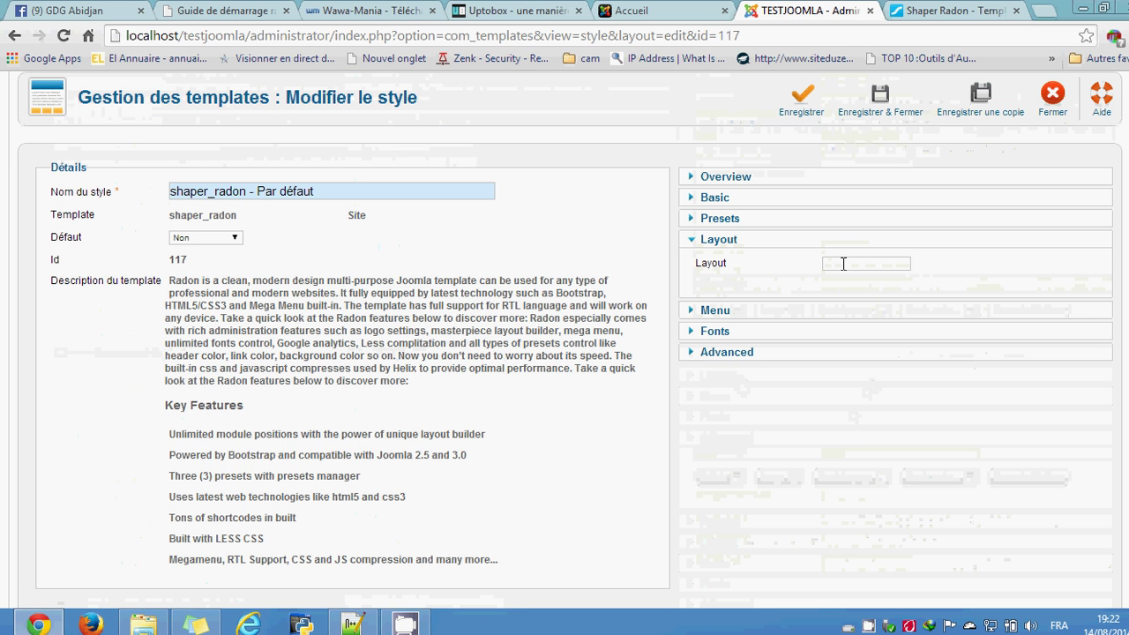
{"action": "left_click", "coordinate": [843, 264]}
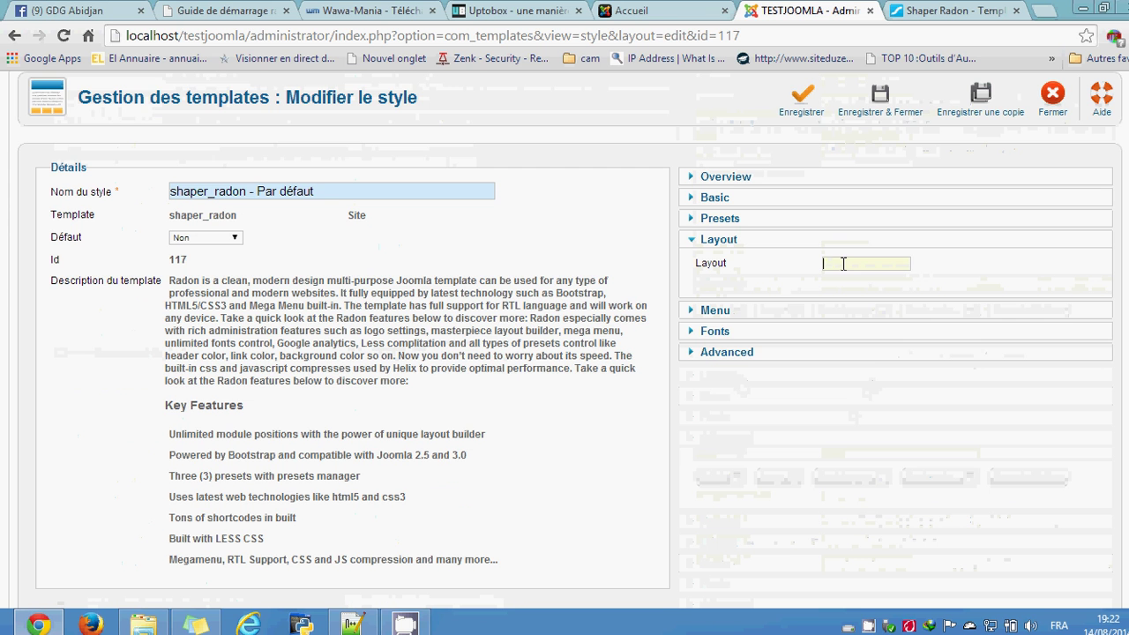
{"action": "left_click", "coordinate": [828, 310]}
{"action": "scroll", "coordinate": [946, 376], "scroll_direction": "down", "scroll_amount": 1}
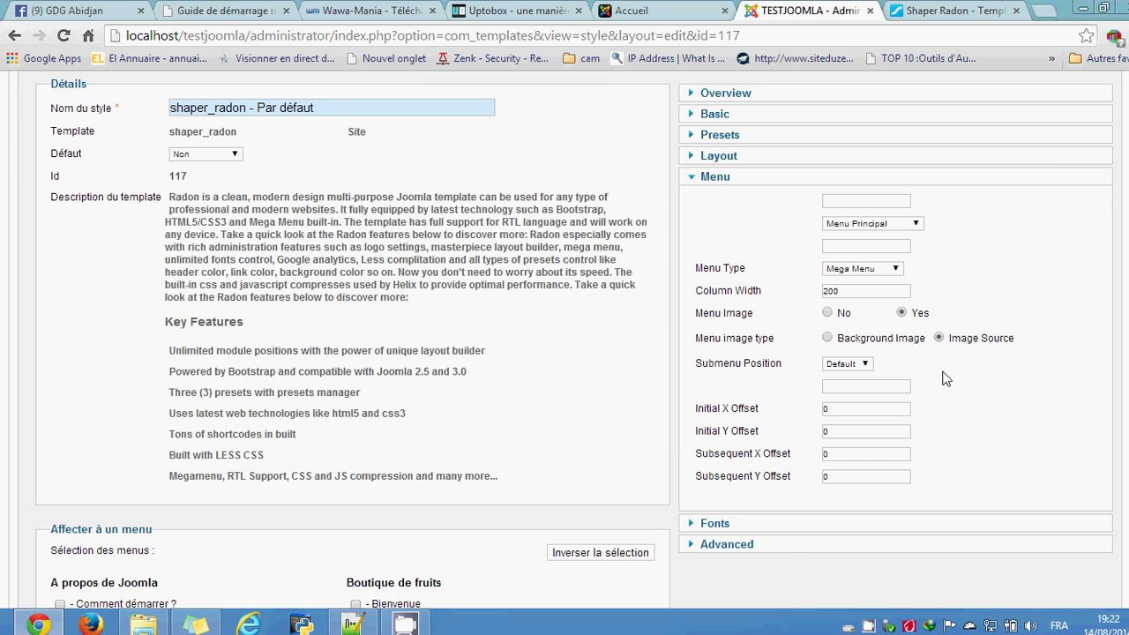
{"action": "left_click", "coordinate": [789, 526]}
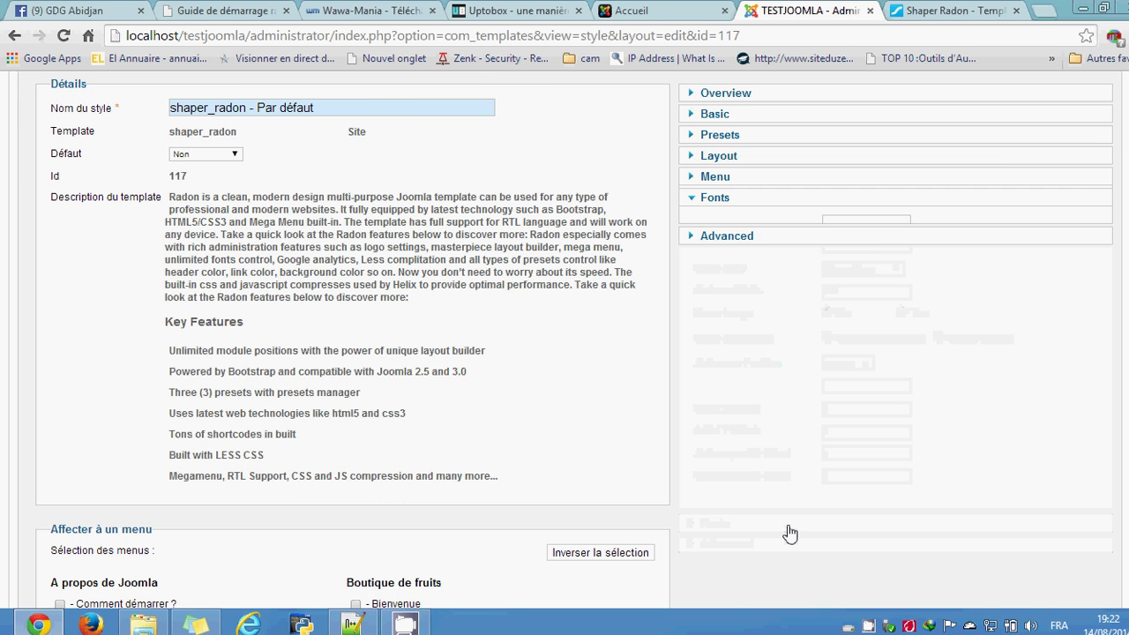
{"action": "scroll", "coordinate": [957, 371], "scroll_direction": "up", "scroll_amount": 1}
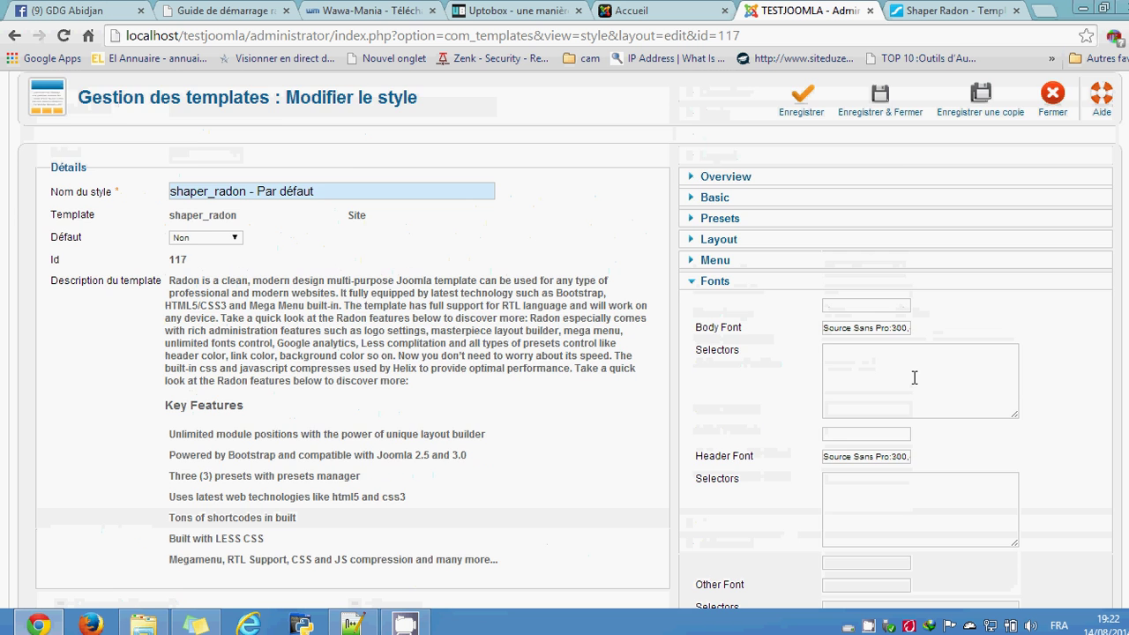
{"action": "scroll", "coordinate": [913, 377], "scroll_direction": "down", "scroll_amount": 2}
{"action": "scroll", "coordinate": [916, 379], "scroll_direction": "down", "scroll_amount": 3}
{"action": "scroll", "coordinate": [917, 382], "scroll_direction": "up", "scroll_amount": 6}
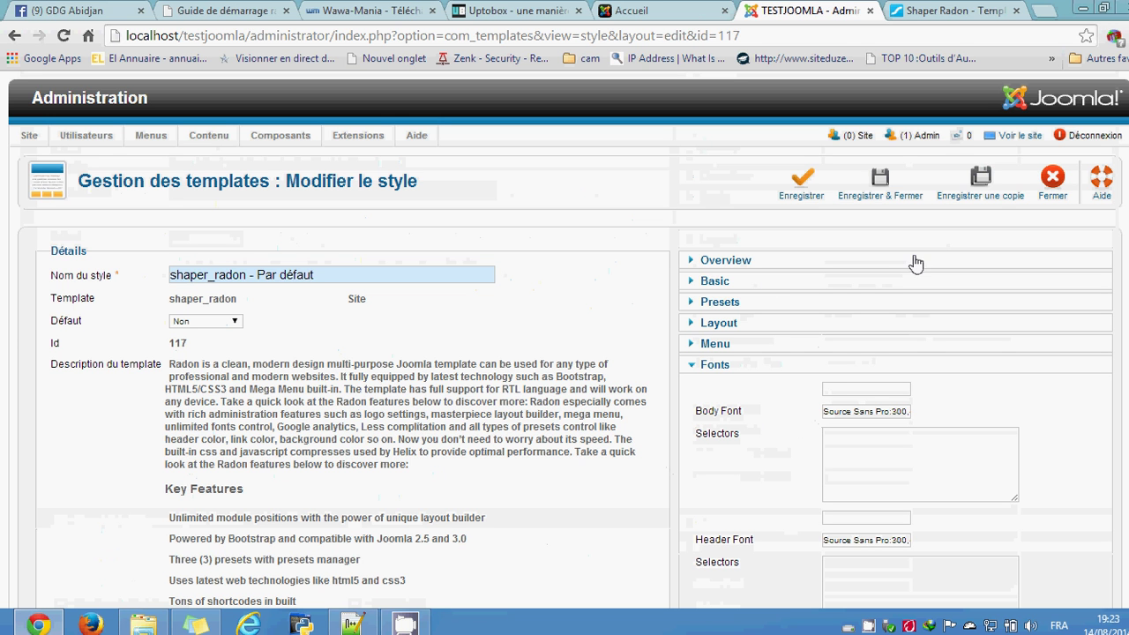
Step: Save and close the shaper_radon style, make it the default, and view the front page
{"action": "left_click", "coordinate": [804, 191]}
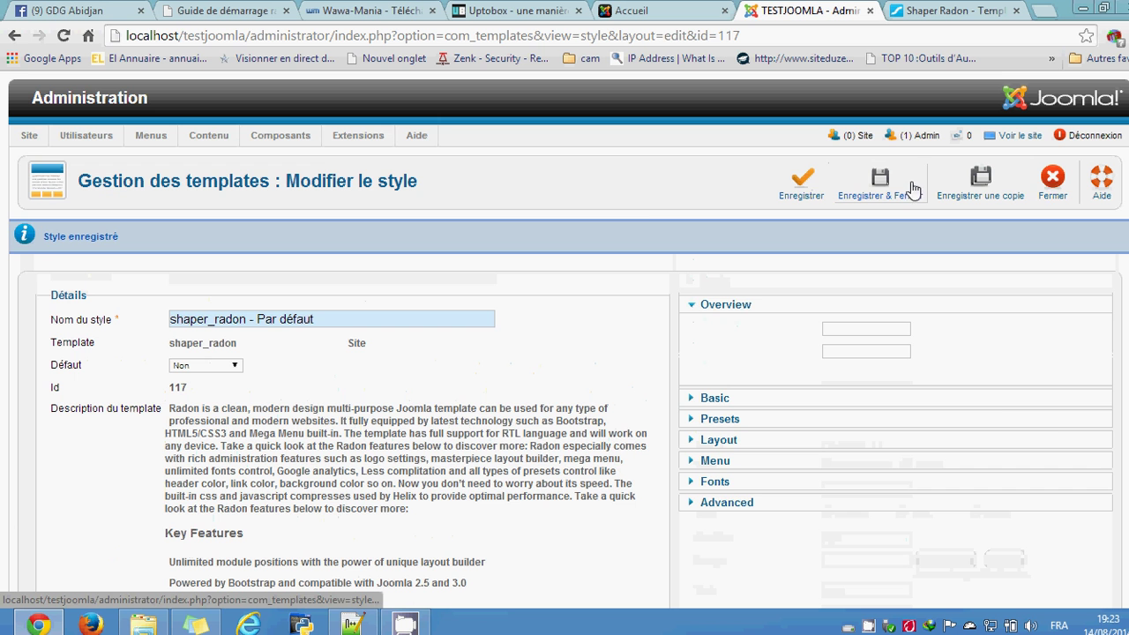
{"action": "left_click", "coordinate": [1050, 187]}
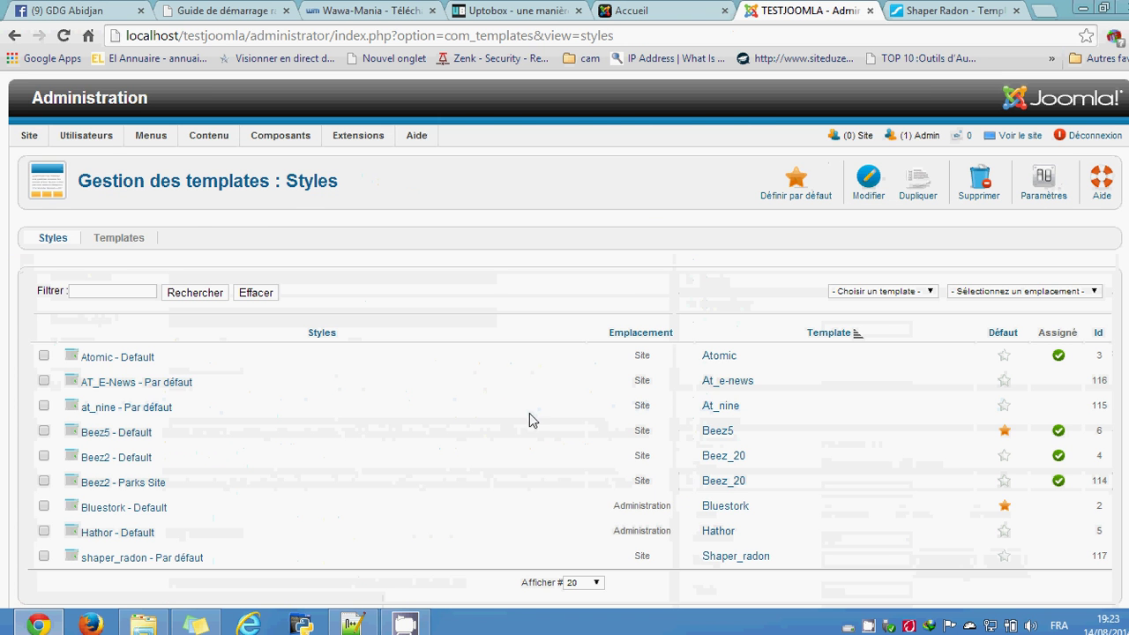
{"action": "scroll", "coordinate": [479, 454], "scroll_direction": "down", "scroll_amount": 2}
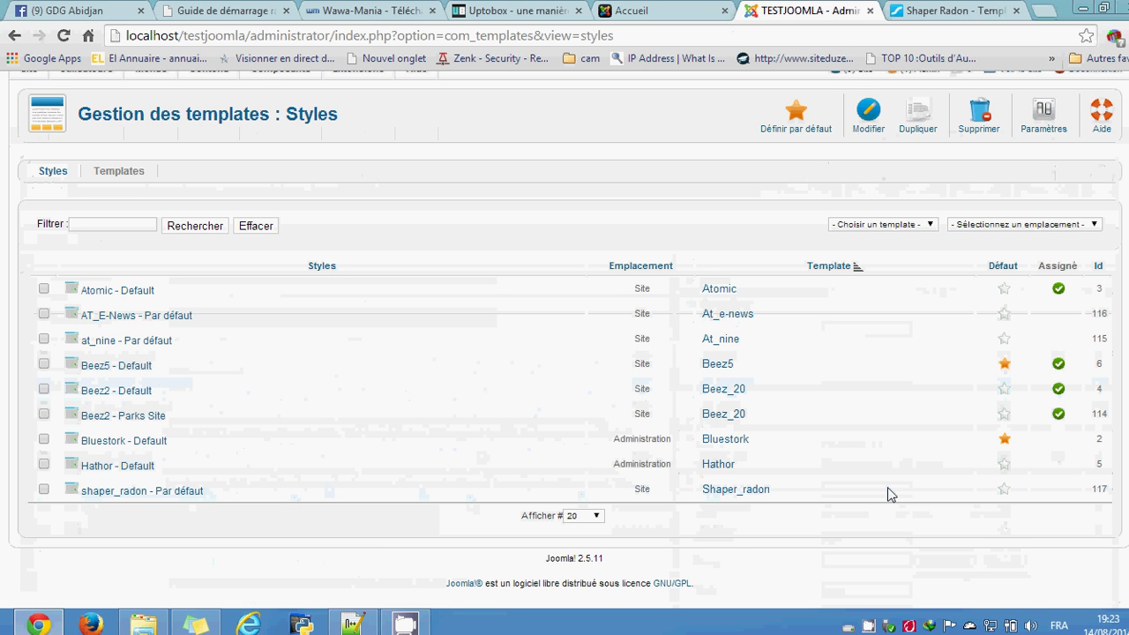
{"action": "left_click", "coordinate": [1005, 491]}
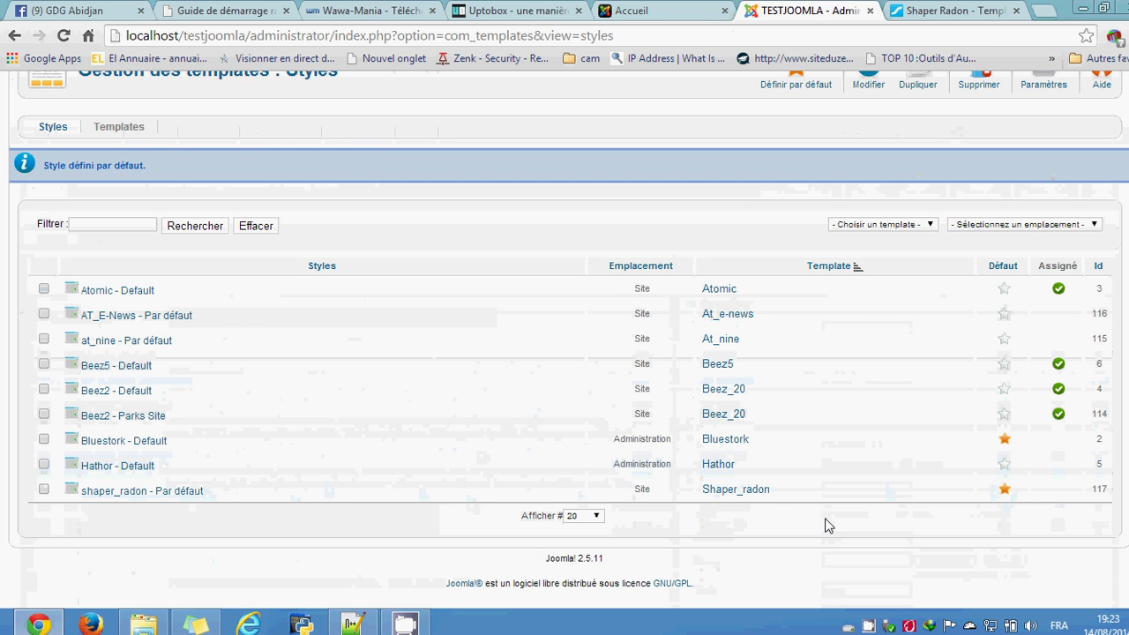
{"action": "left_click", "coordinate": [631, 10]}
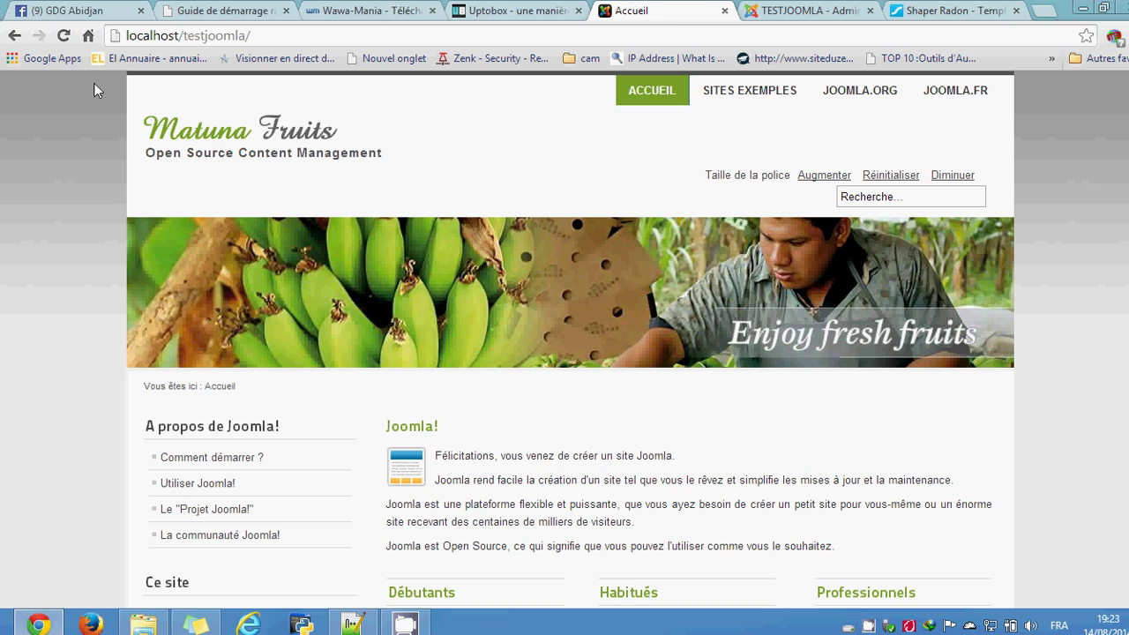
Step: Reload the front page, then load the site address without ?tmpl=comingsoon
{"action": "left_click", "coordinate": [64, 37]}
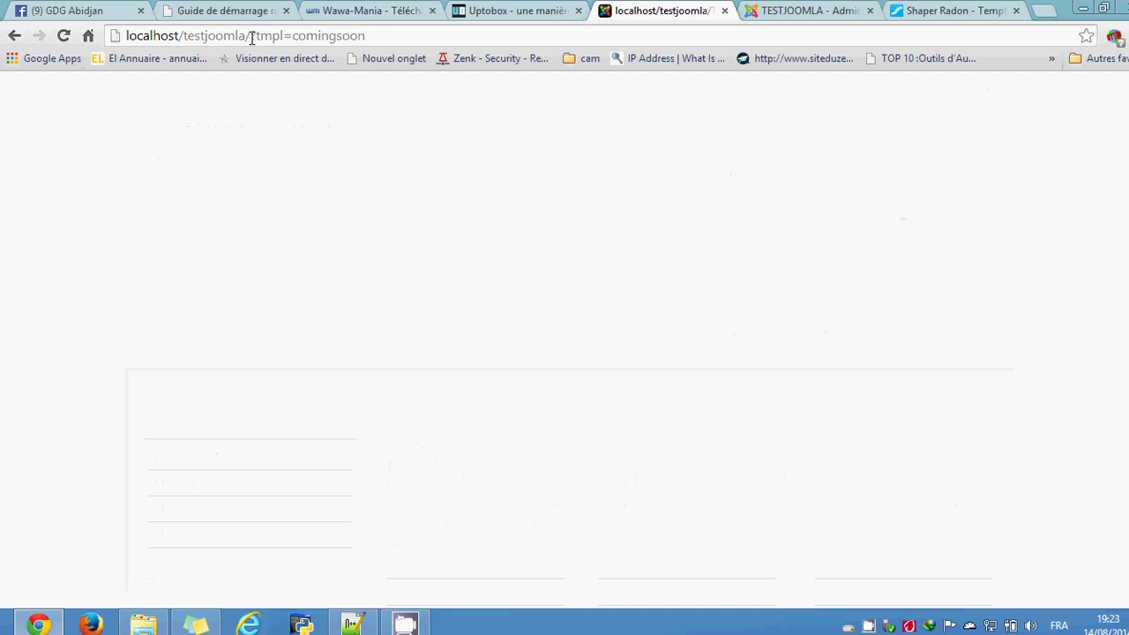
{"action": "left_click_drag", "start_coordinate": [251, 37], "coordinate": [390, 41]}
{"action": "key", "text": "BackSpace"}
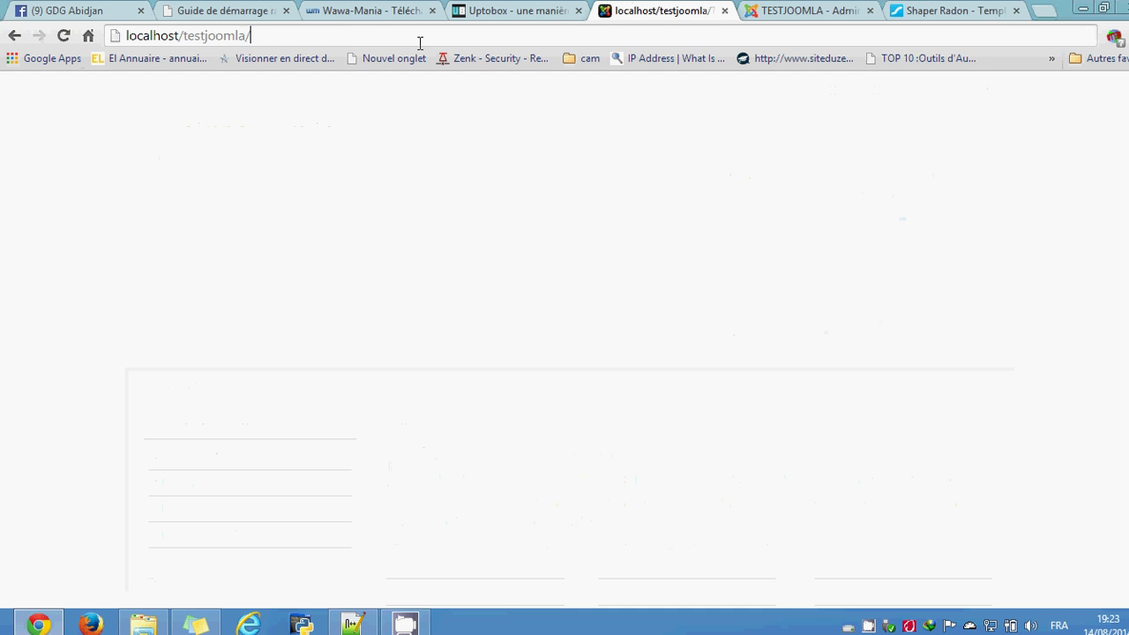
{"action": "key", "text": "Return"}
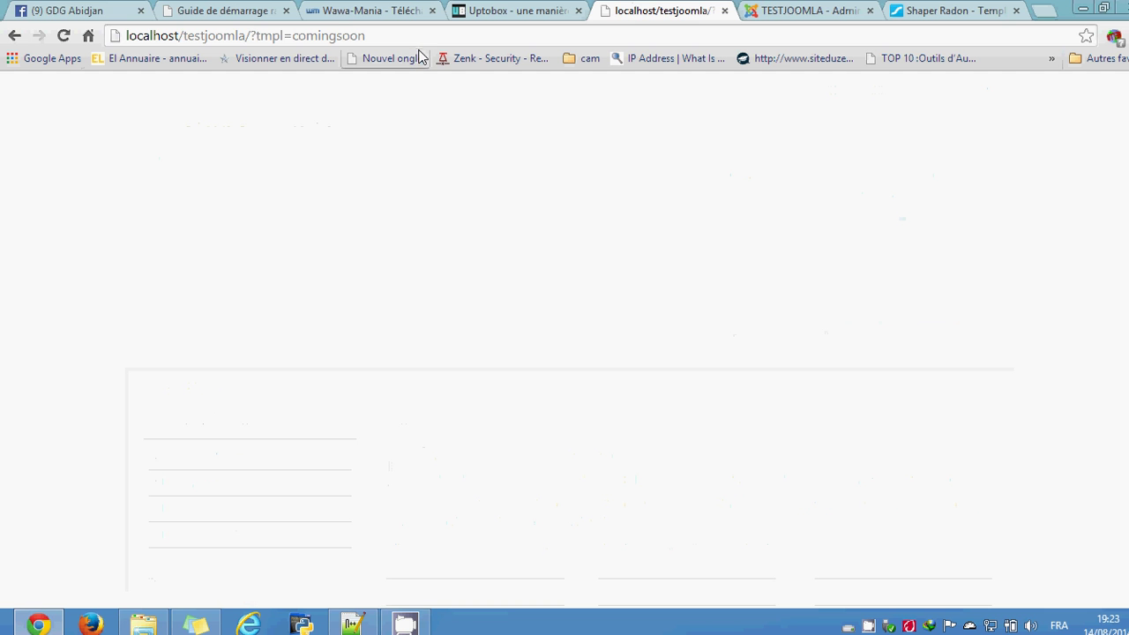
Step: Reload the still-blank site address, then return to the admin tab and open the shaper_radon style
{"action": "left_click", "coordinate": [372, 35]}
{"action": "left_click", "coordinate": [372, 35]}
{"action": "key", "text": "Return"}
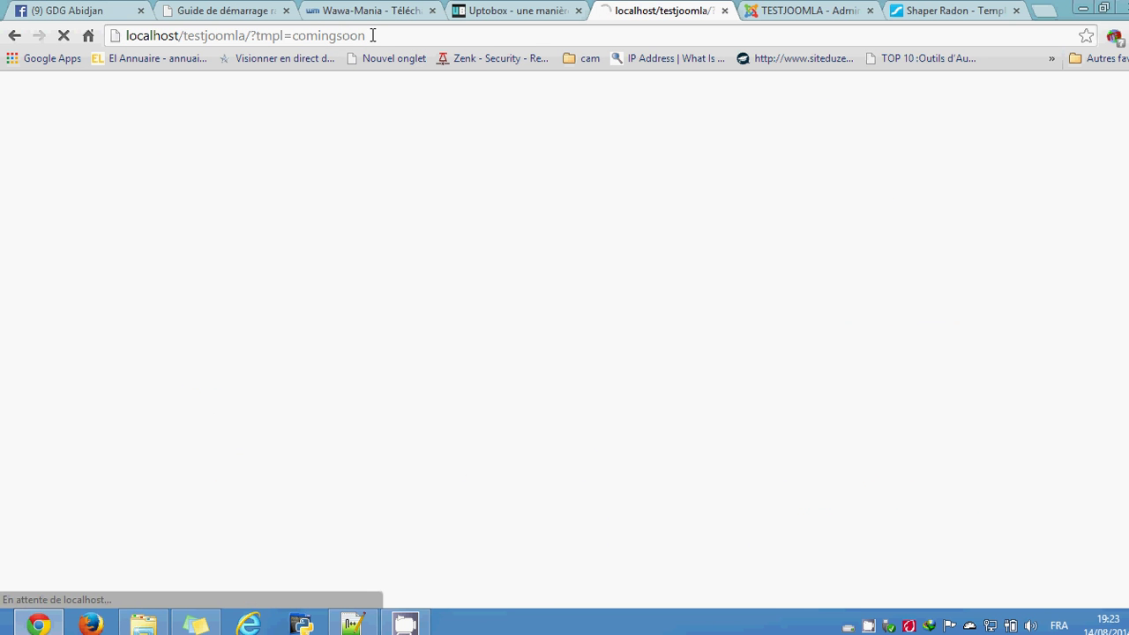
{"action": "left_click", "coordinate": [372, 35]}
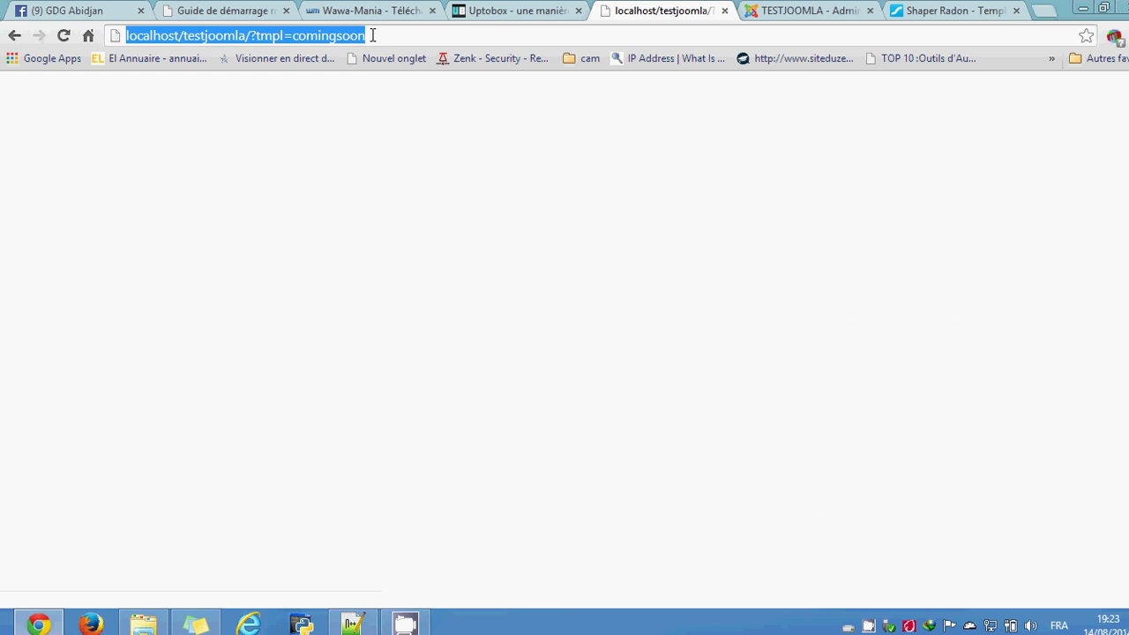
{"action": "key", "text": "Return"}
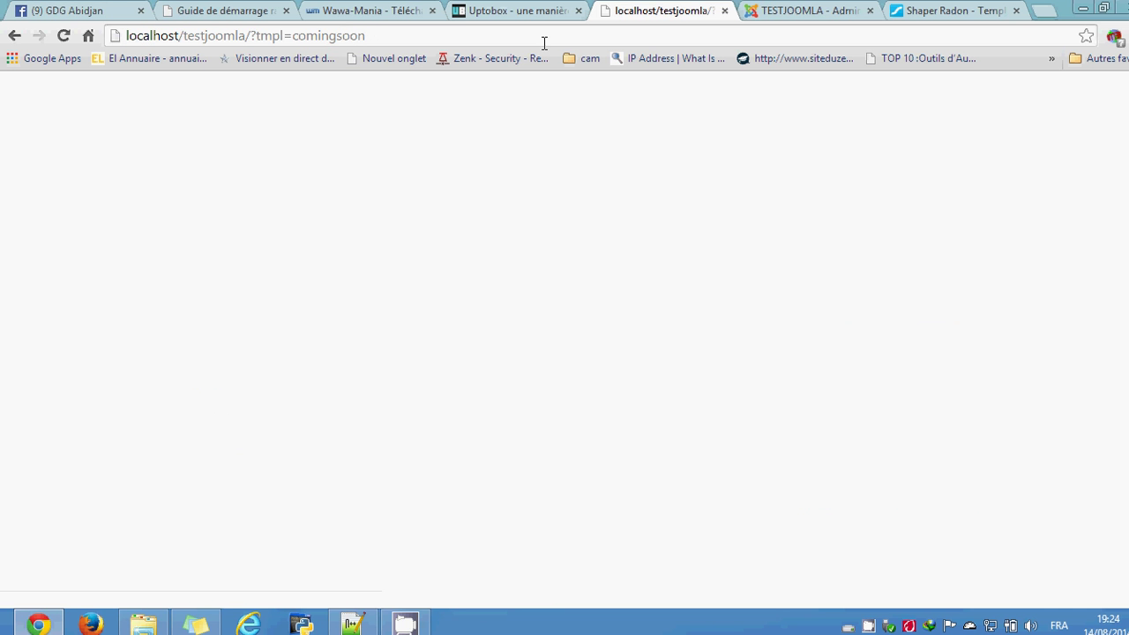
{"action": "left_click", "coordinate": [794, 9]}
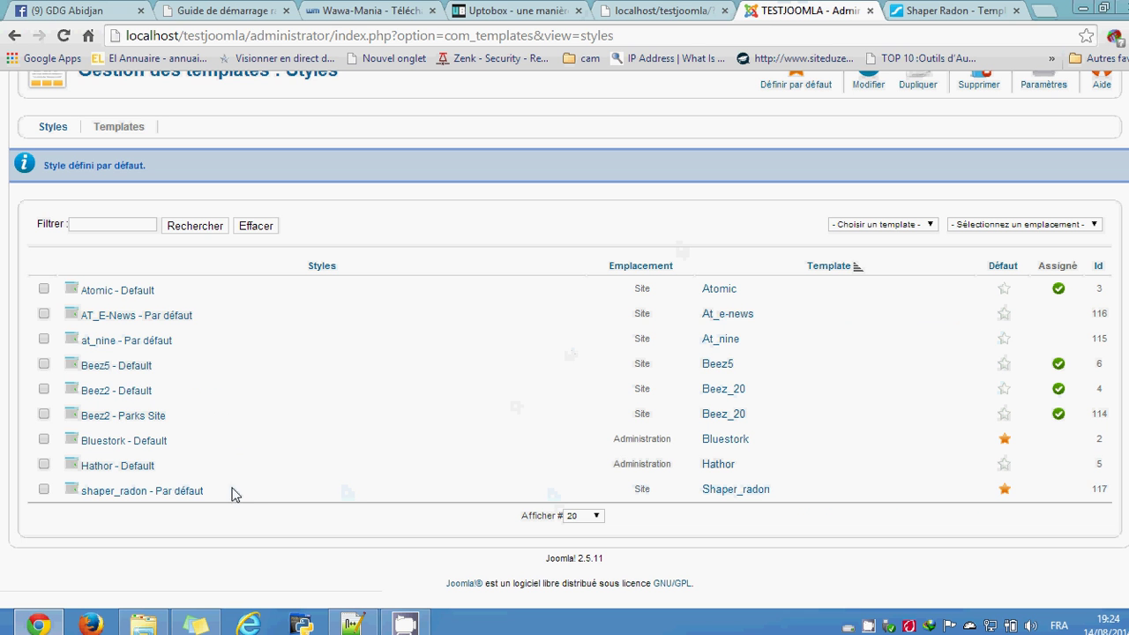
{"action": "left_click", "coordinate": [182, 492]}
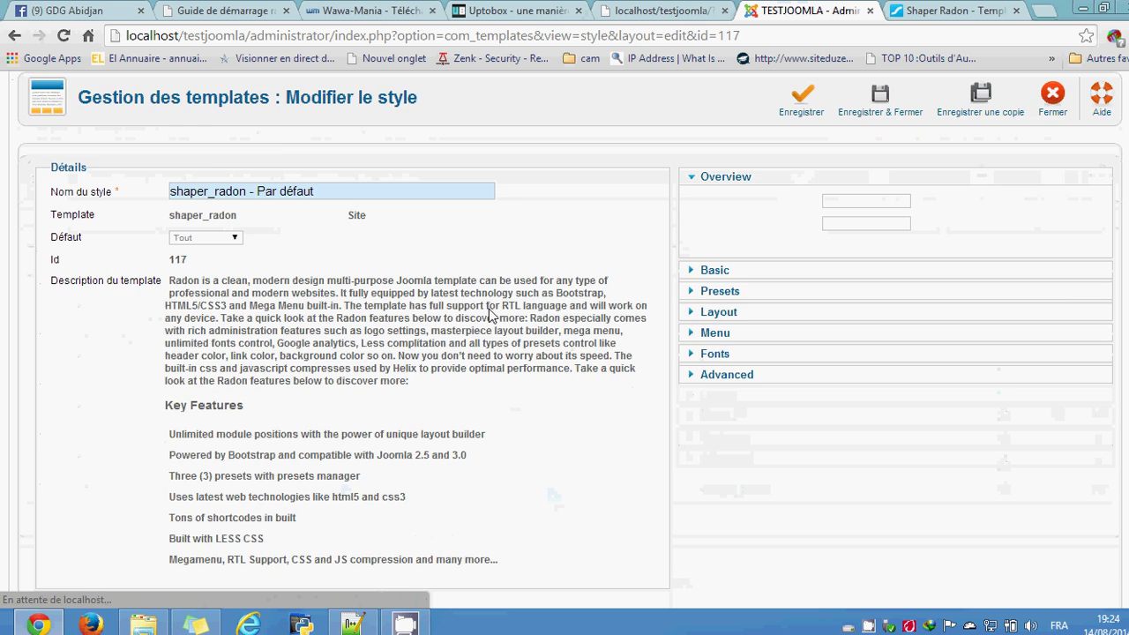
Step: Switch the shaper_radon Basic layout Type from Responsive to Fixed and save the style
{"action": "scroll", "coordinate": [490, 313], "scroll_direction": "down", "scroll_amount": 4}
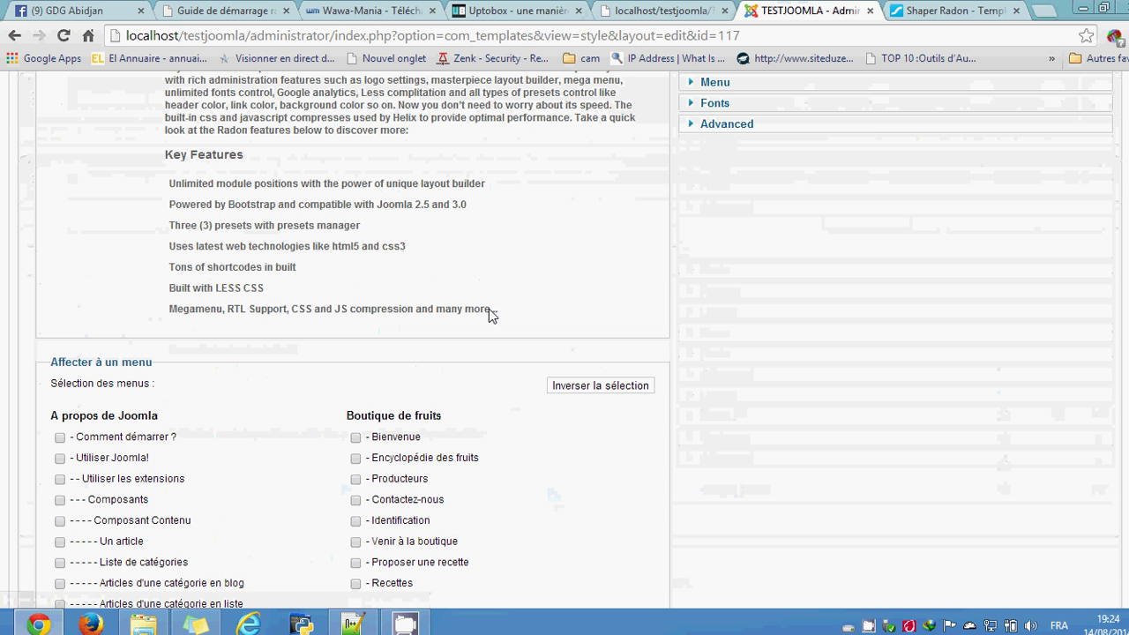
{"action": "scroll", "coordinate": [490, 315], "scroll_direction": "up", "scroll_amount": 4}
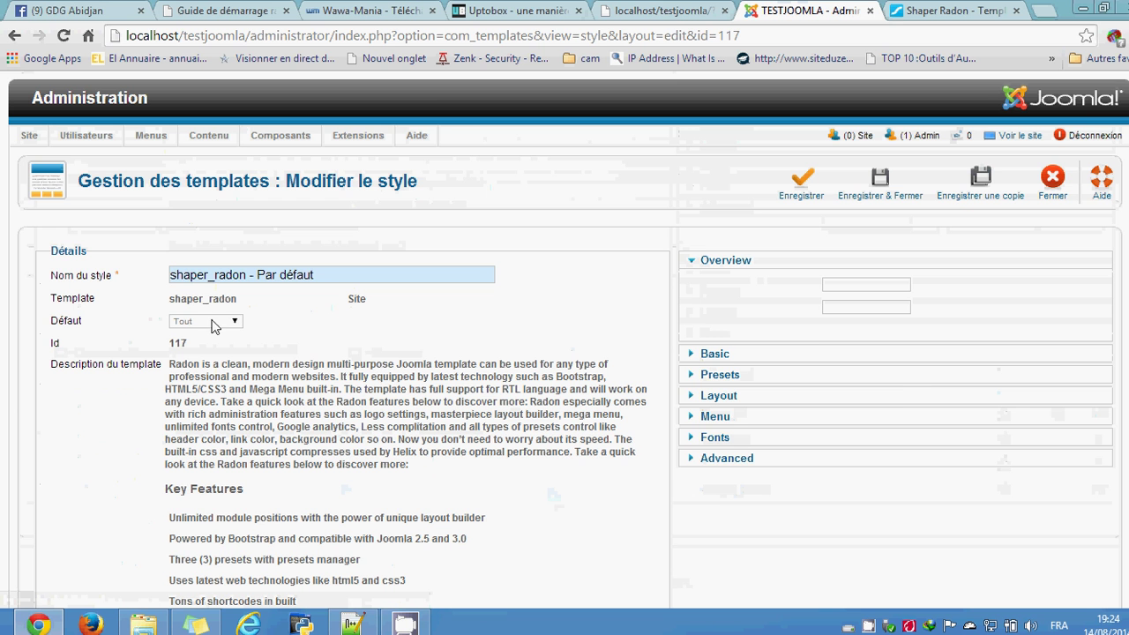
{"action": "left_click", "coordinate": [811, 349]}
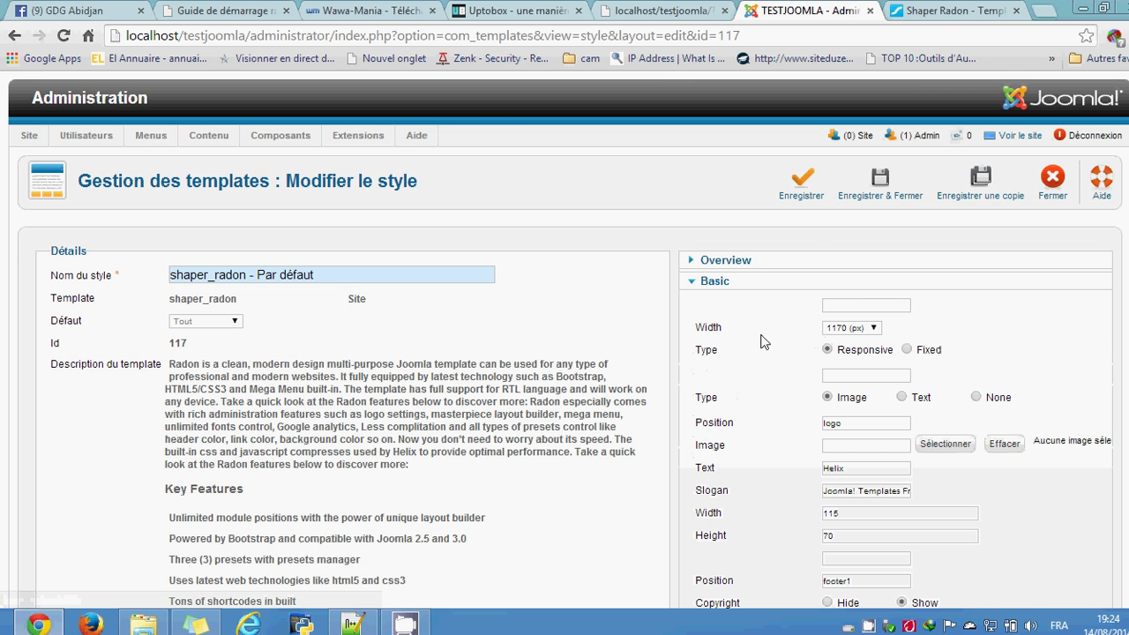
{"action": "scroll", "coordinate": [786, 350], "scroll_direction": "down", "scroll_amount": 2}
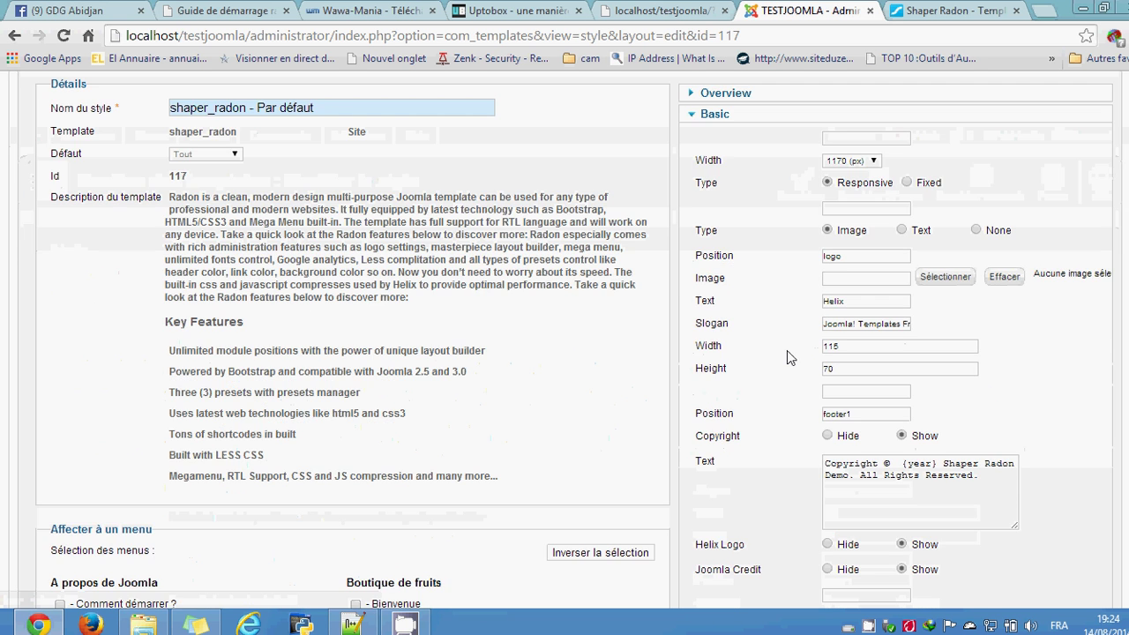
{"action": "left_click", "coordinate": [933, 183]}
{"action": "scroll", "coordinate": [1016, 226], "scroll_direction": "up", "scroll_amount": 2}
{"action": "left_click", "coordinate": [802, 179]}
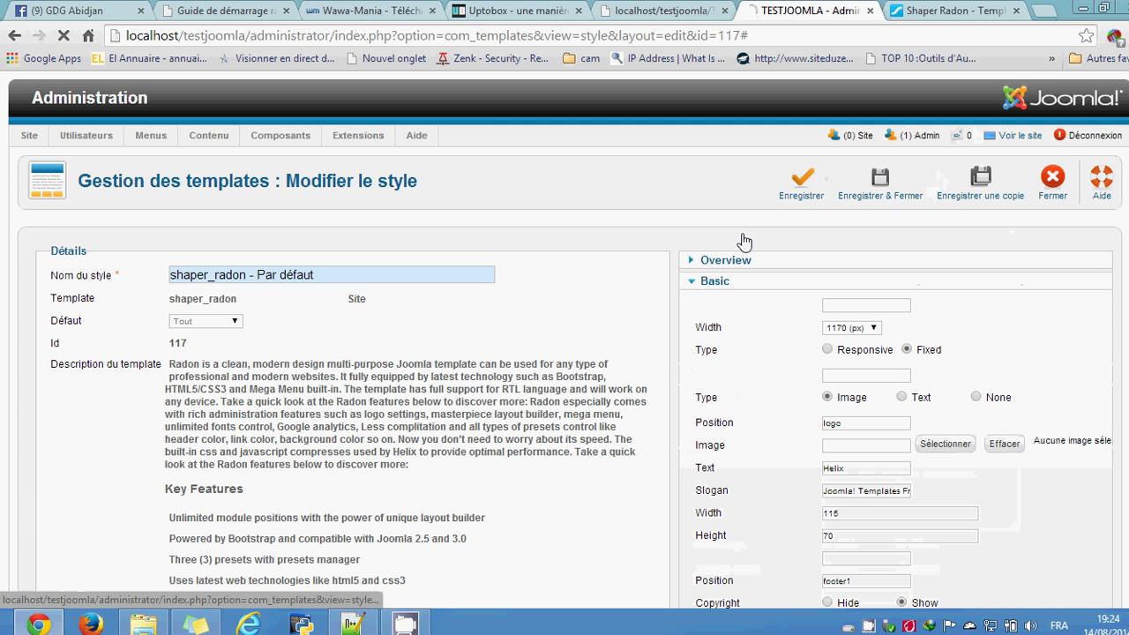
Step: On the front-end tab, strip ?tmpl=comingsoon from the address and reload the still-blank page
{"action": "left_click", "coordinate": [657, 11]}
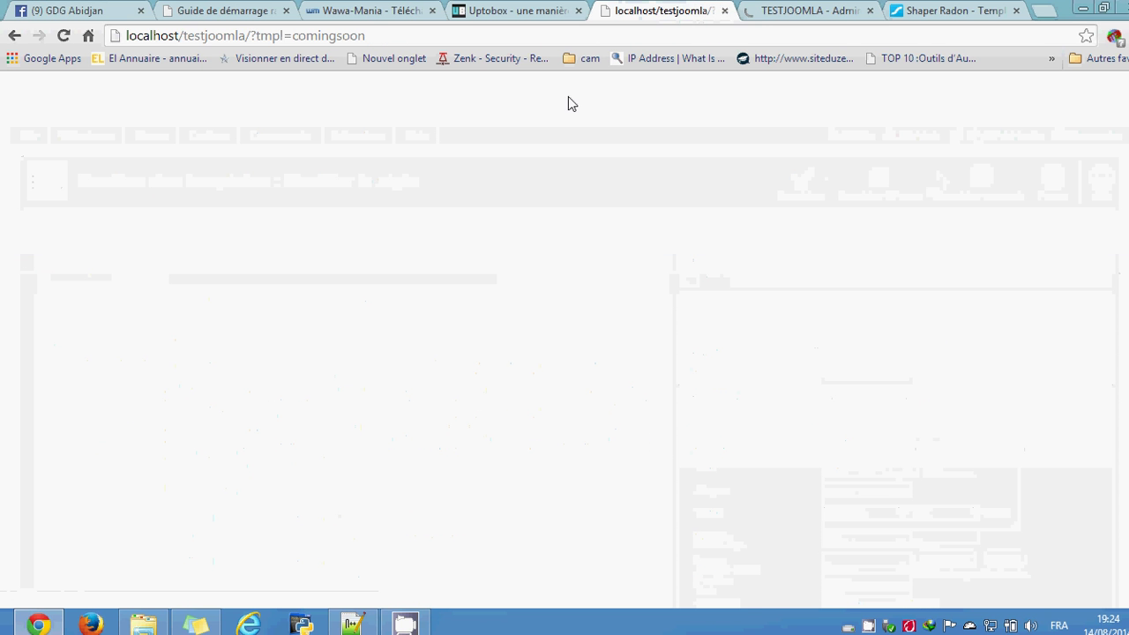
{"action": "left_click_drag", "start_coordinate": [251, 35], "coordinate": [433, 41]}
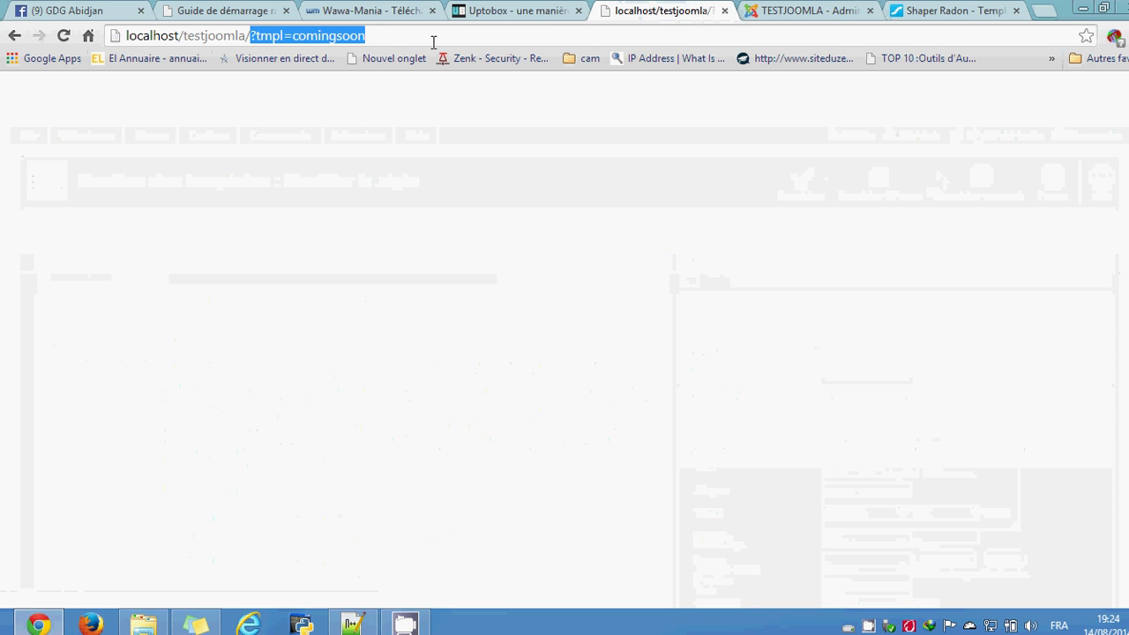
{"action": "key", "text": "BackSpace"}
{"action": "key", "text": "Return"}
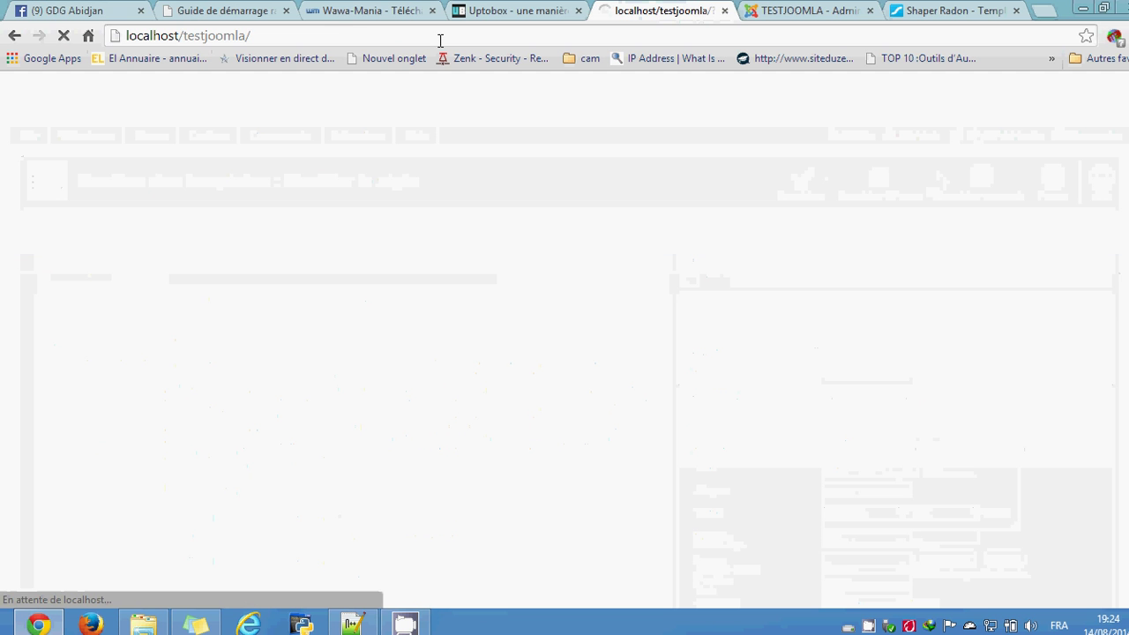
{"action": "key", "text": "Escape"}
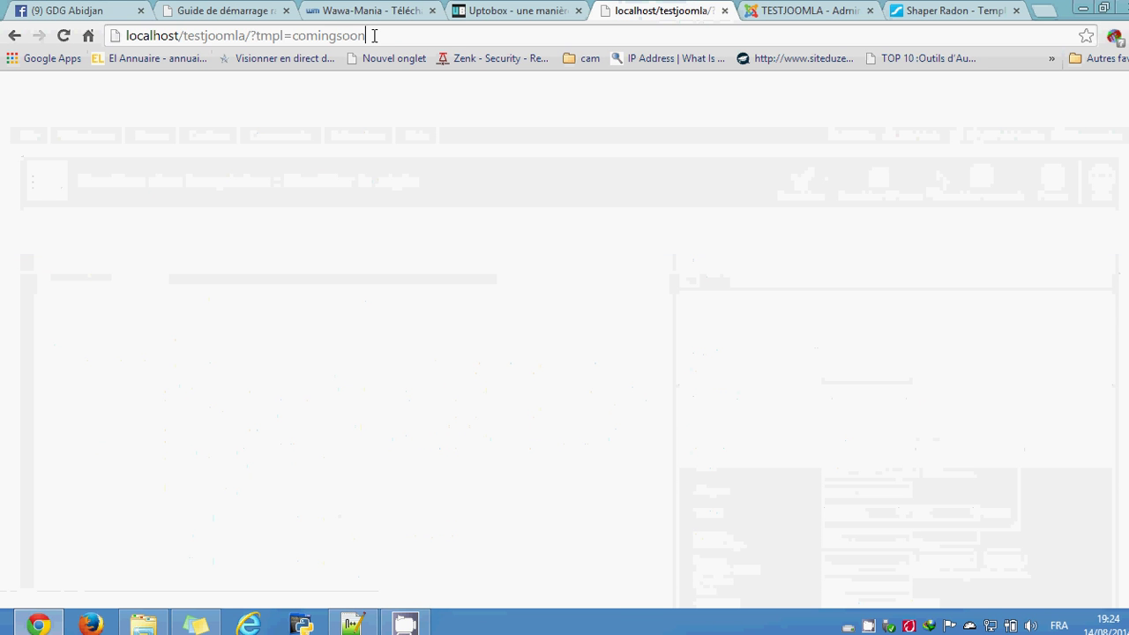
{"action": "left_click", "coordinate": [374, 35]}
{"action": "key", "text": "Return"}
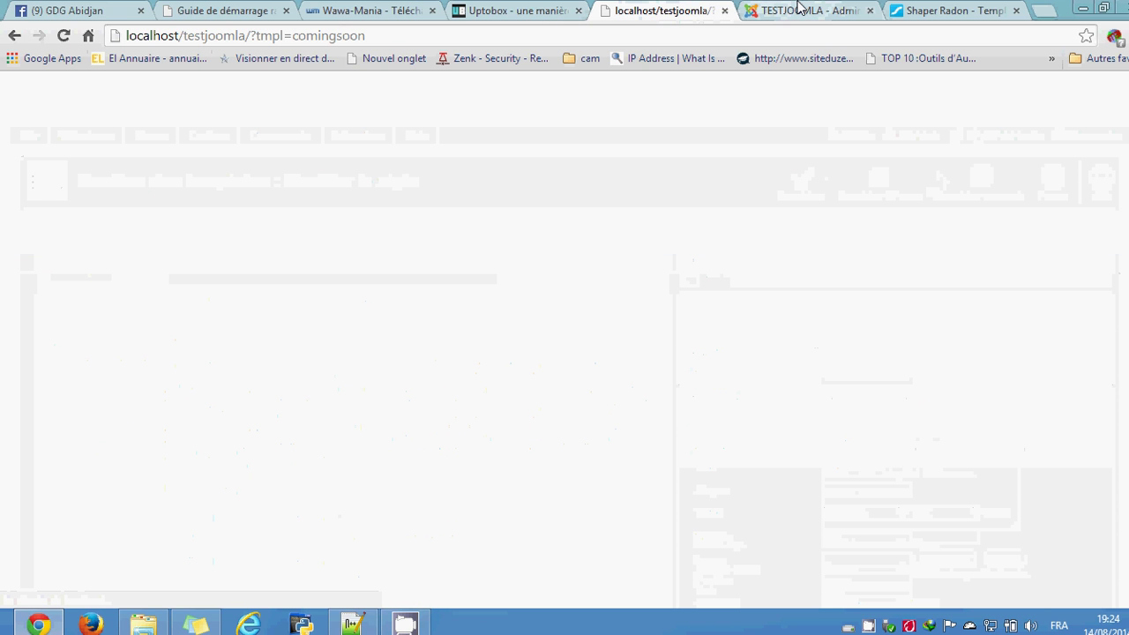
Step: Return to the shaper_radon style editor and expand its Basic settings
{"action": "left_click", "coordinate": [757, 9]}
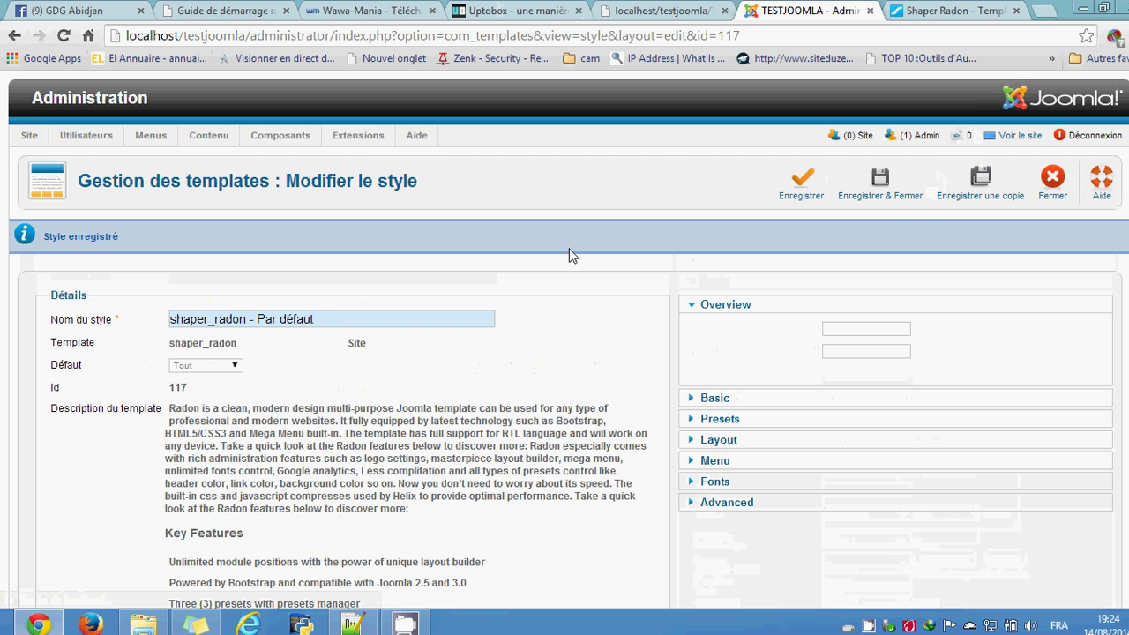
{"action": "scroll", "coordinate": [568, 339], "scroll_direction": "down", "scroll_amount": 3}
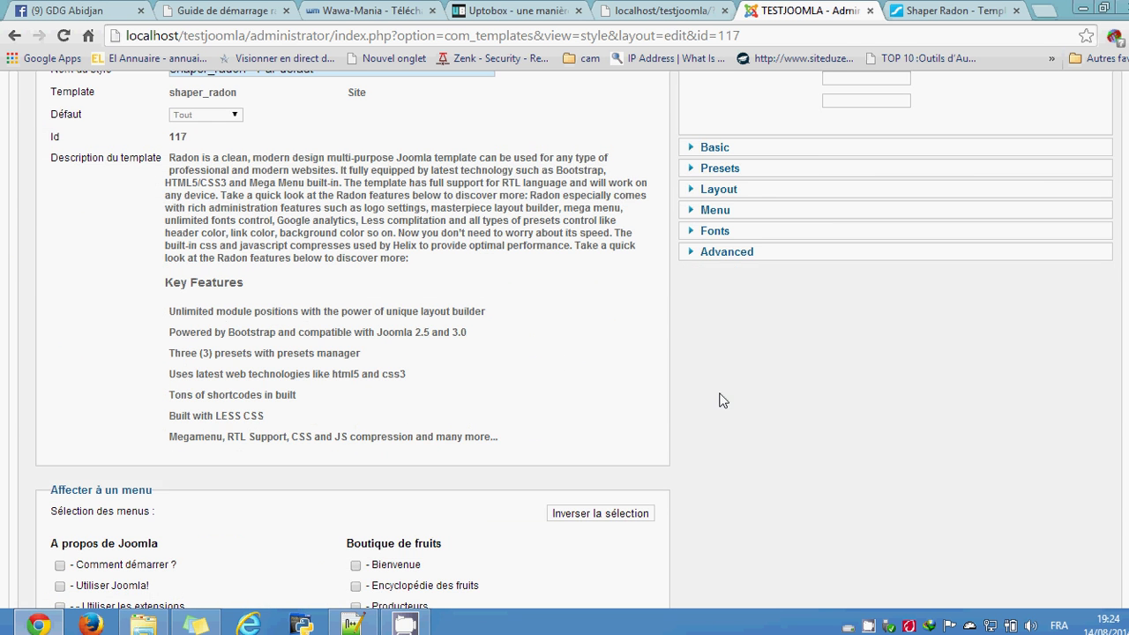
{"action": "scroll", "coordinate": [697, 410], "scroll_direction": "up", "scroll_amount": 1}
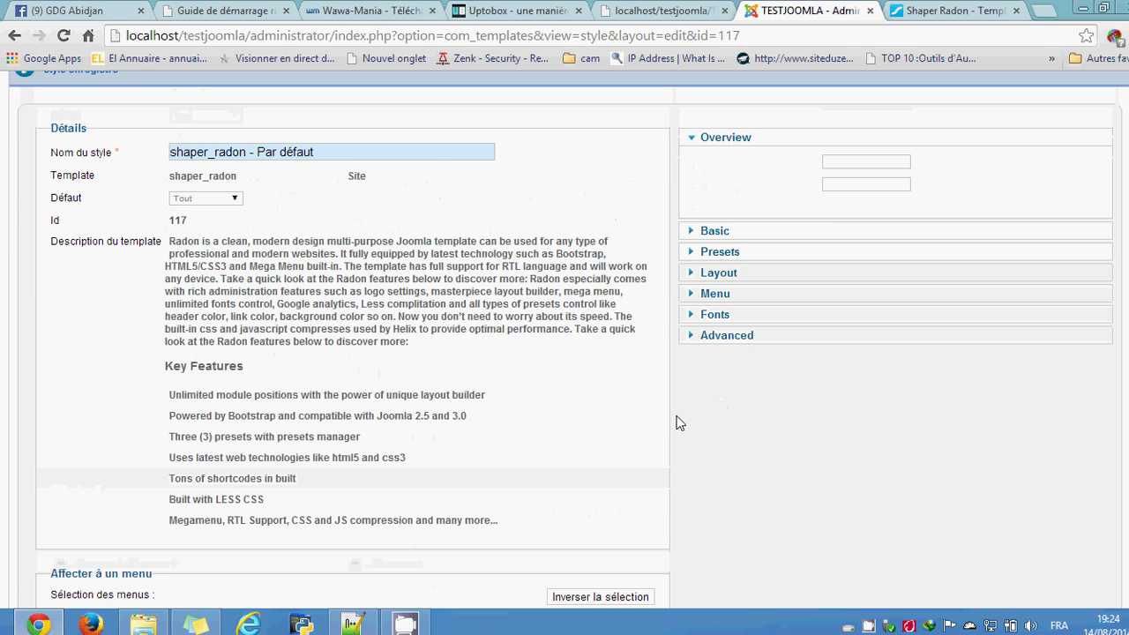
{"action": "left_click", "coordinate": [743, 234]}
Step: Scroll down to the Coming Soon options, select and delete the 'Coming soon content' text, then scroll back up
{"action": "scroll", "coordinate": [744, 353], "scroll_direction": "up", "scroll_amount": 1}
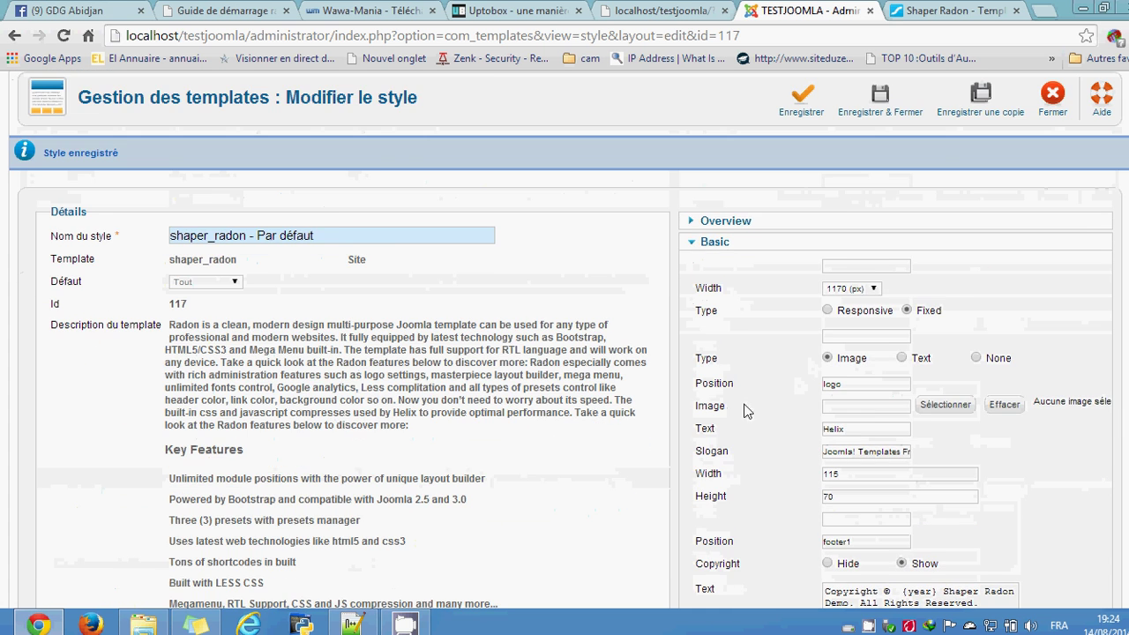
{"action": "scroll", "coordinate": [768, 406], "scroll_direction": "down", "scroll_amount": 3}
{"action": "scroll", "coordinate": [785, 403], "scroll_direction": "down", "scroll_amount": 1}
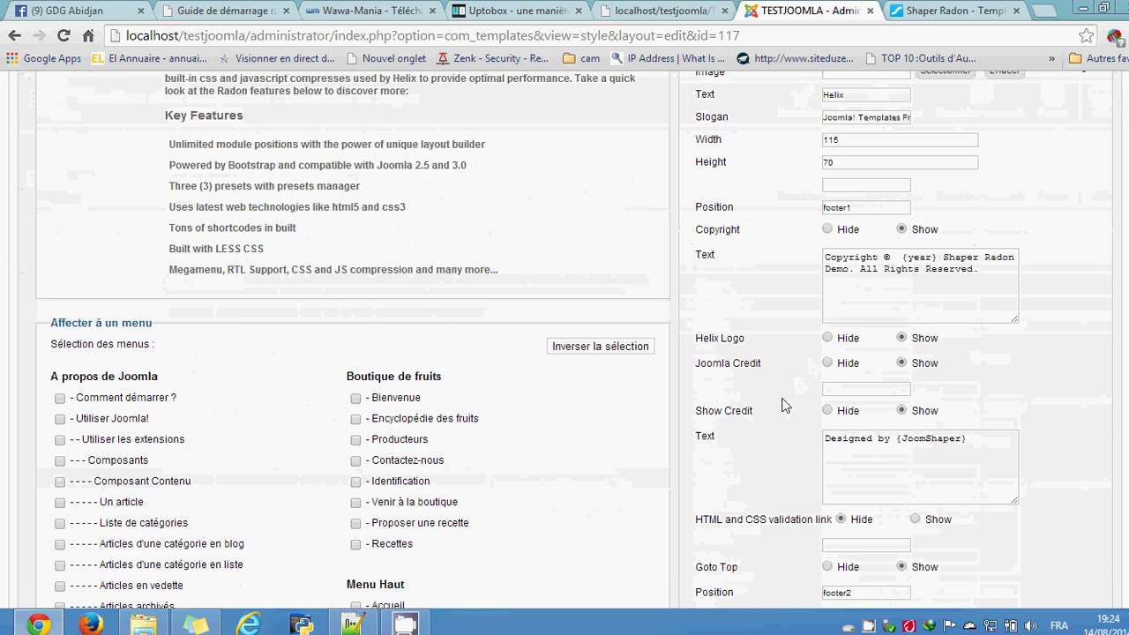
{"action": "scroll", "coordinate": [785, 403], "scroll_direction": "down", "scroll_amount": 9}
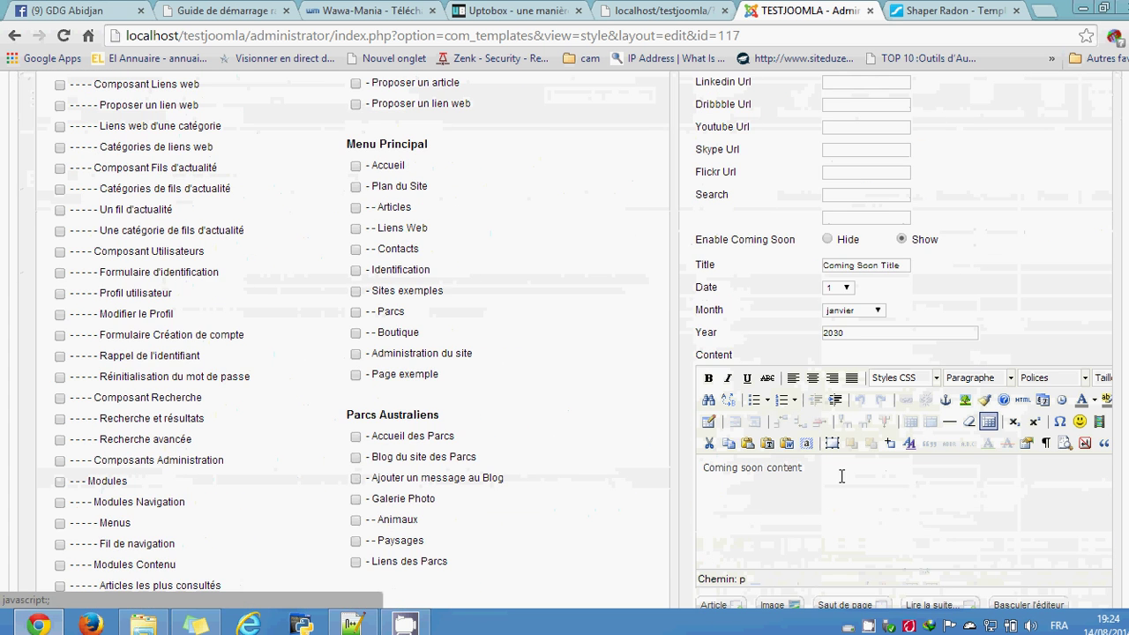
{"action": "scroll", "coordinate": [841, 481], "scroll_direction": "down", "scroll_amount": 1}
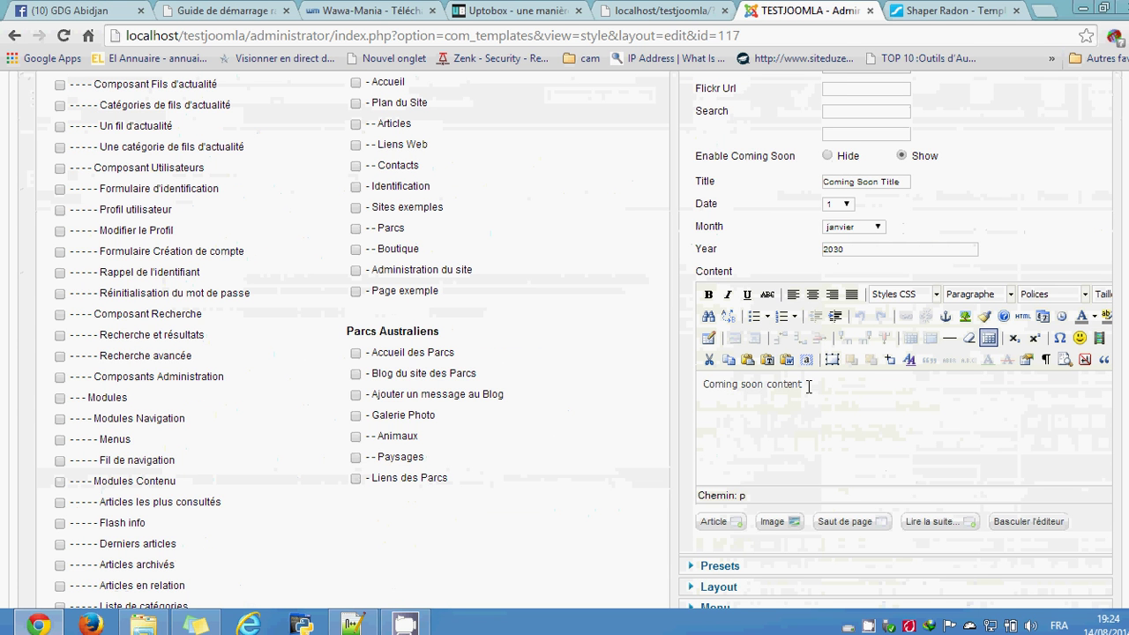
{"action": "left_click_drag", "start_coordinate": [797, 385], "coordinate": [679, 376]}
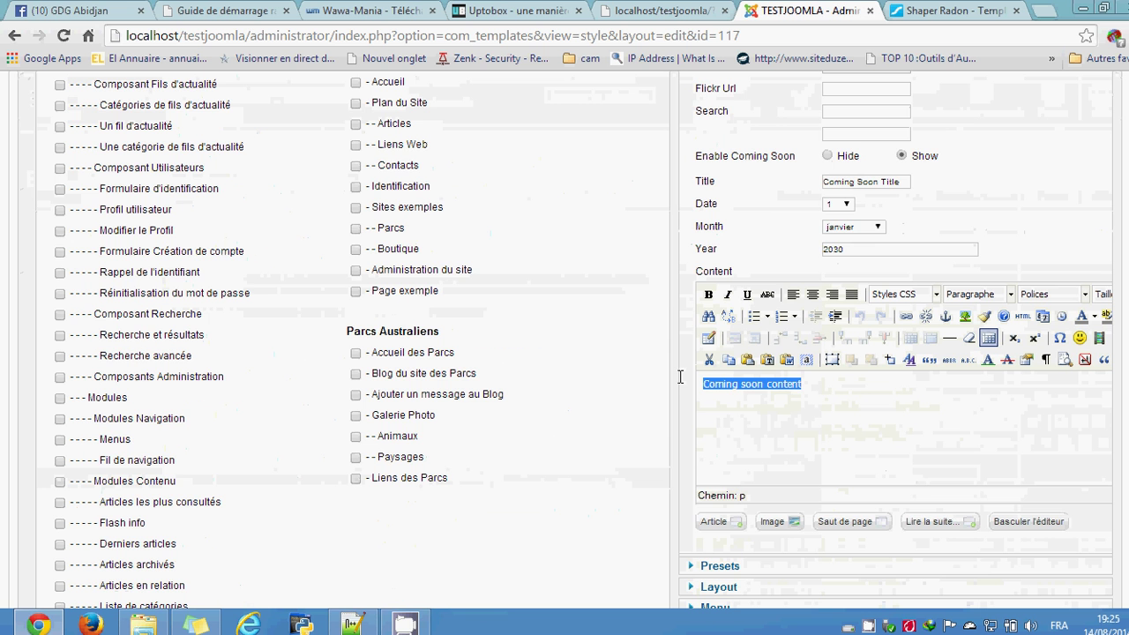
{"action": "key", "text": "Delete"}
{"action": "scroll", "coordinate": [676, 385], "scroll_direction": "up", "scroll_amount": 4}
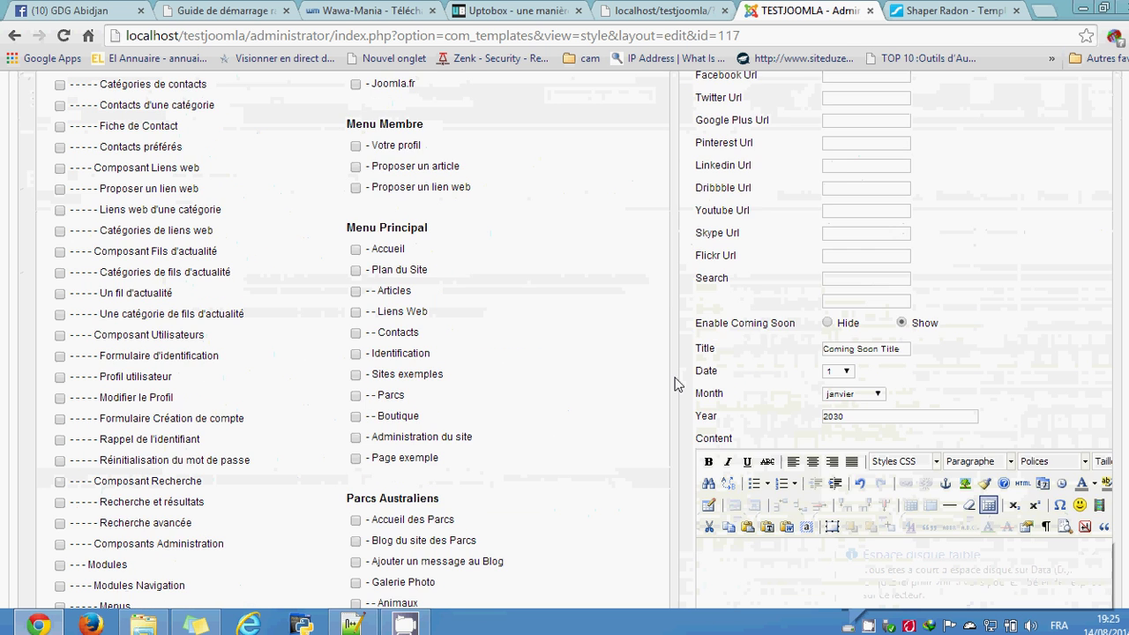
{"action": "scroll", "coordinate": [676, 384], "scroll_direction": "up", "scroll_amount": 4}
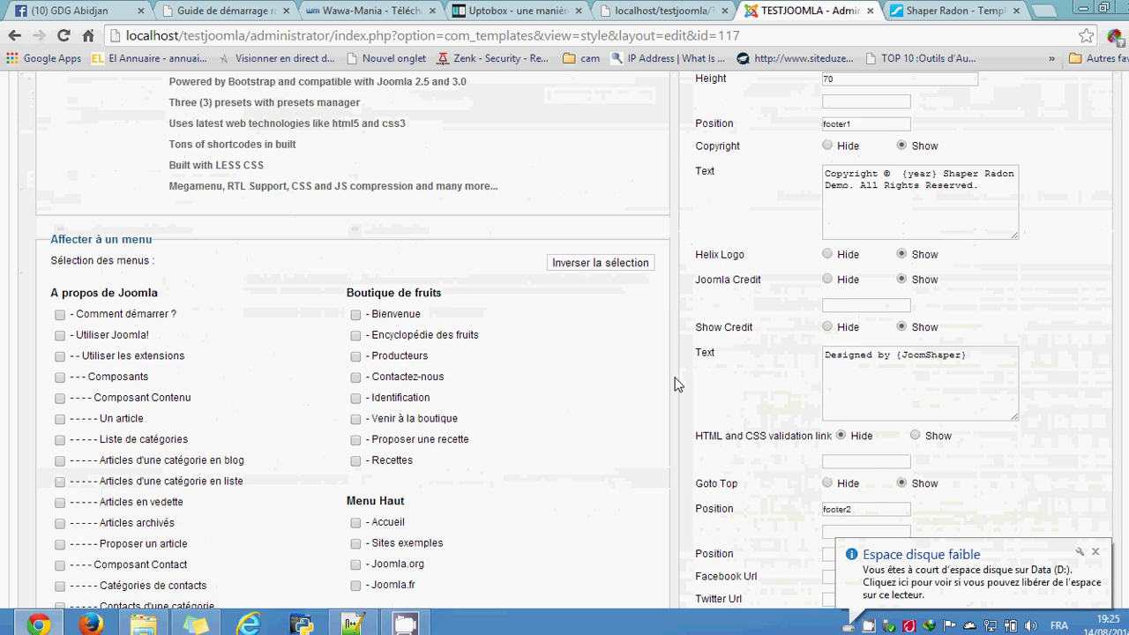
{"action": "scroll", "coordinate": [676, 384], "scroll_direction": "up", "scroll_amount": 6}
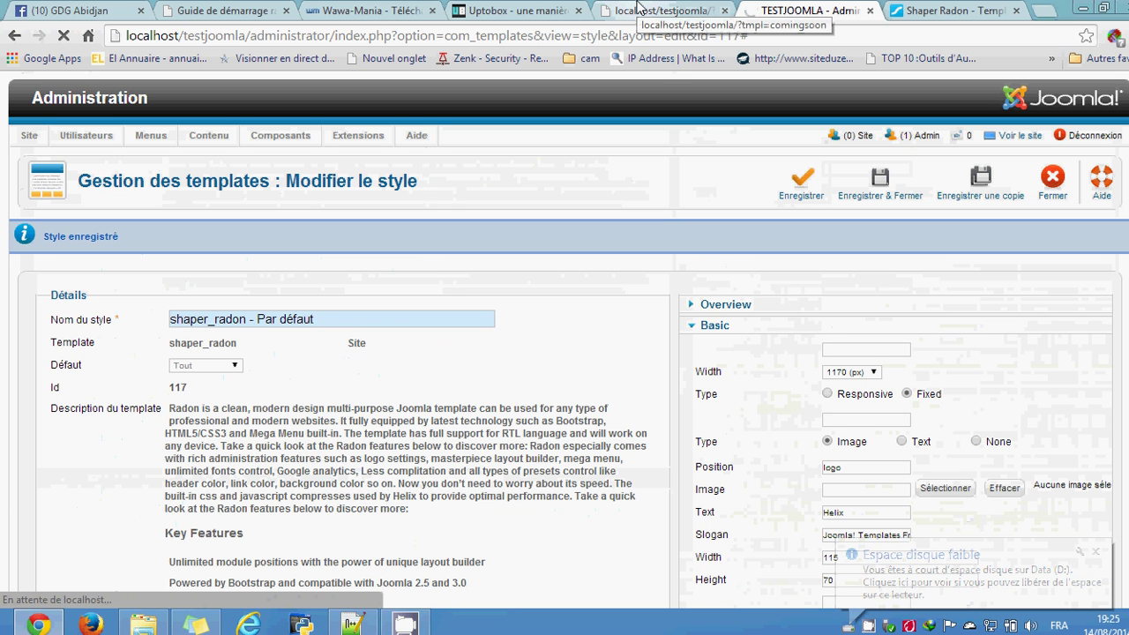
Step: Reload the ?tmpl=comingsoon preview page
{"action": "left_click", "coordinate": [640, 9]}
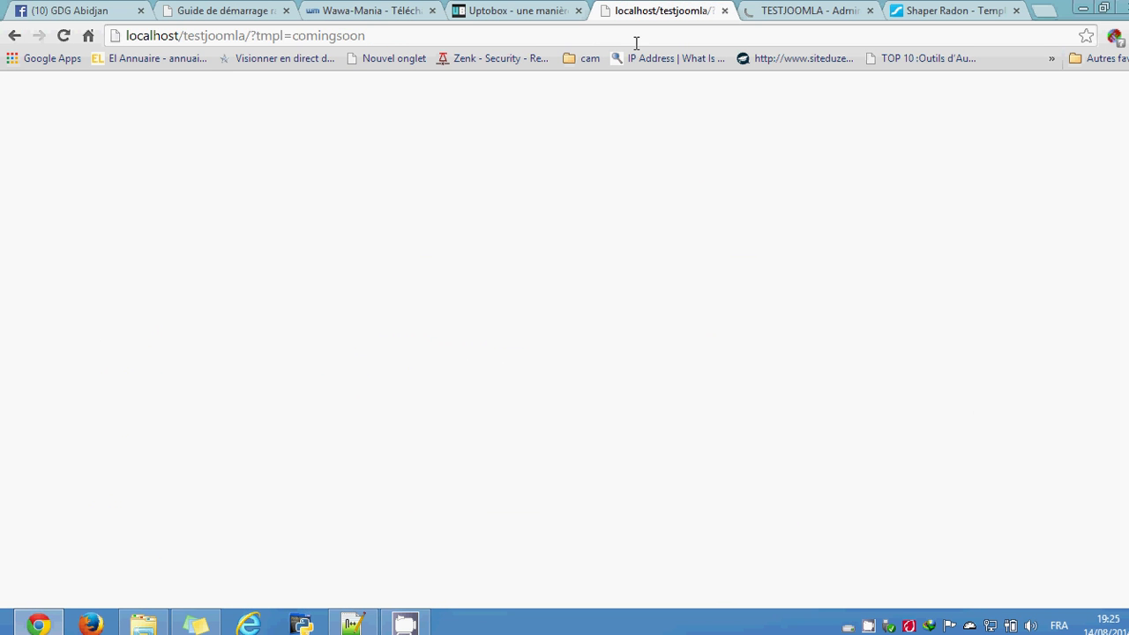
{"action": "left_click", "coordinate": [636, 36]}
{"action": "key", "text": "Return"}
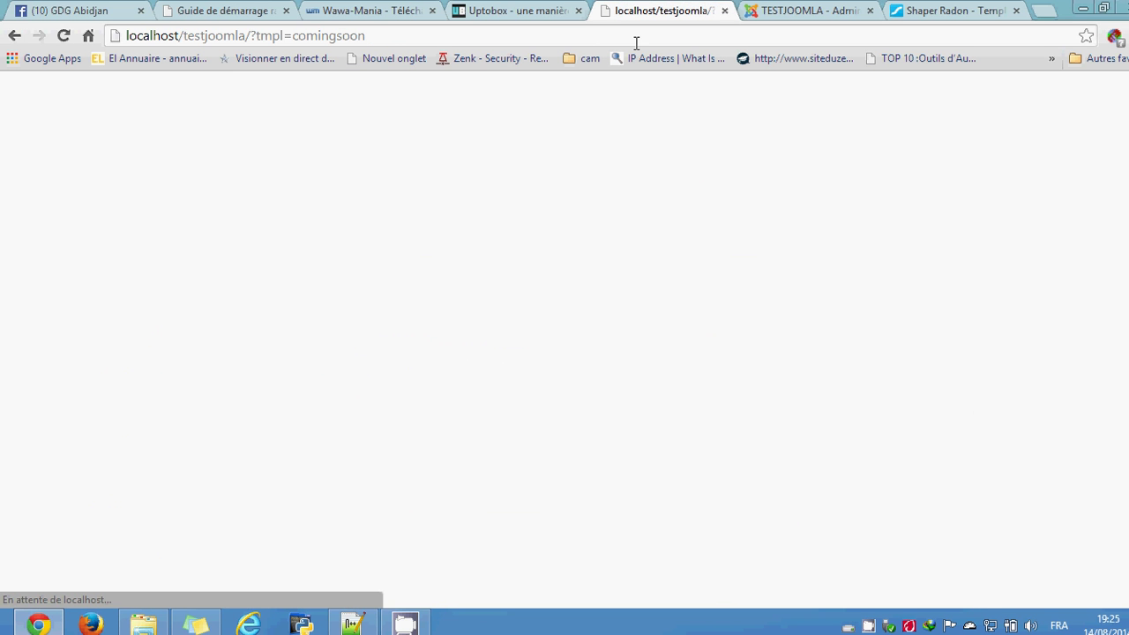
Step: Close the Radon style editor with Fermer and go back to the Shaper Radon template page
{"action": "left_click", "coordinate": [813, 9]}
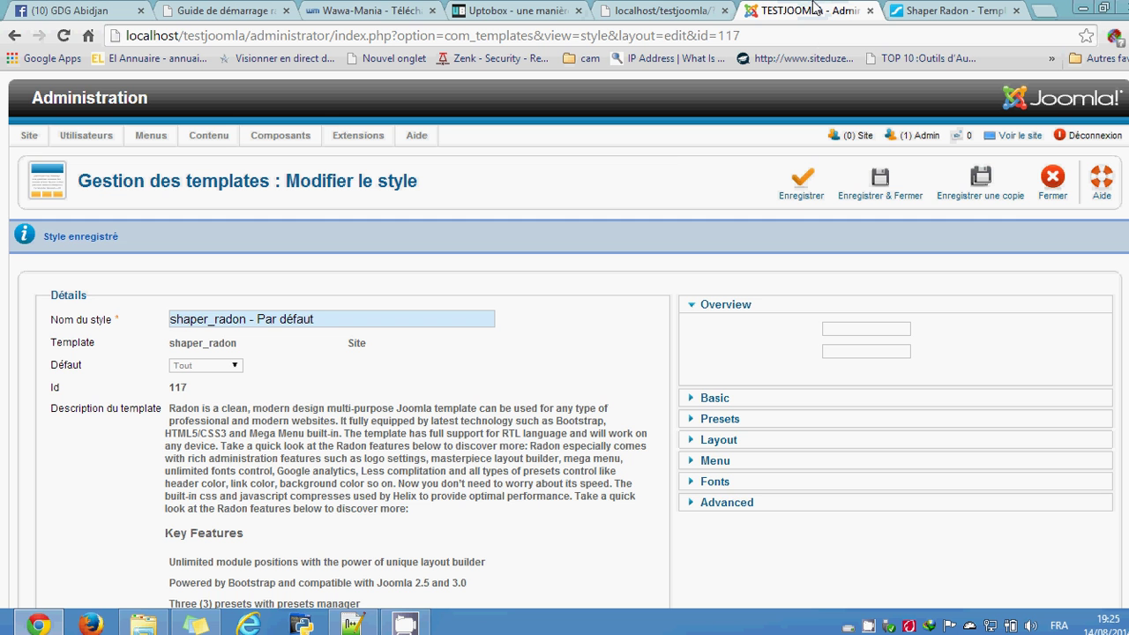
{"action": "left_click", "coordinate": [1050, 184]}
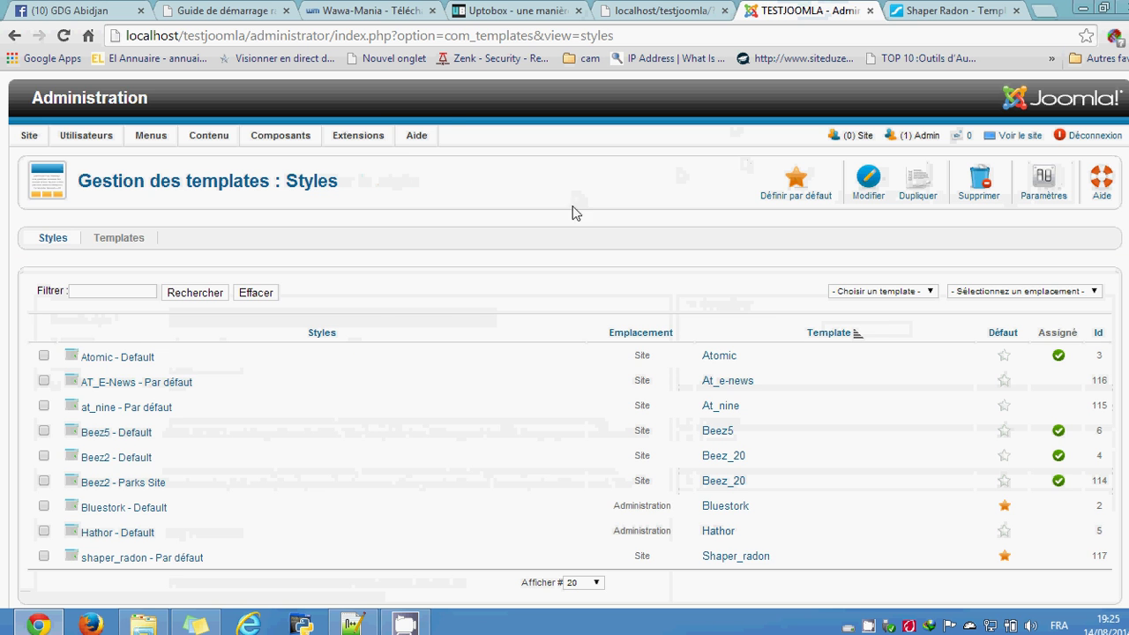
{"action": "left_click", "coordinate": [963, 7]}
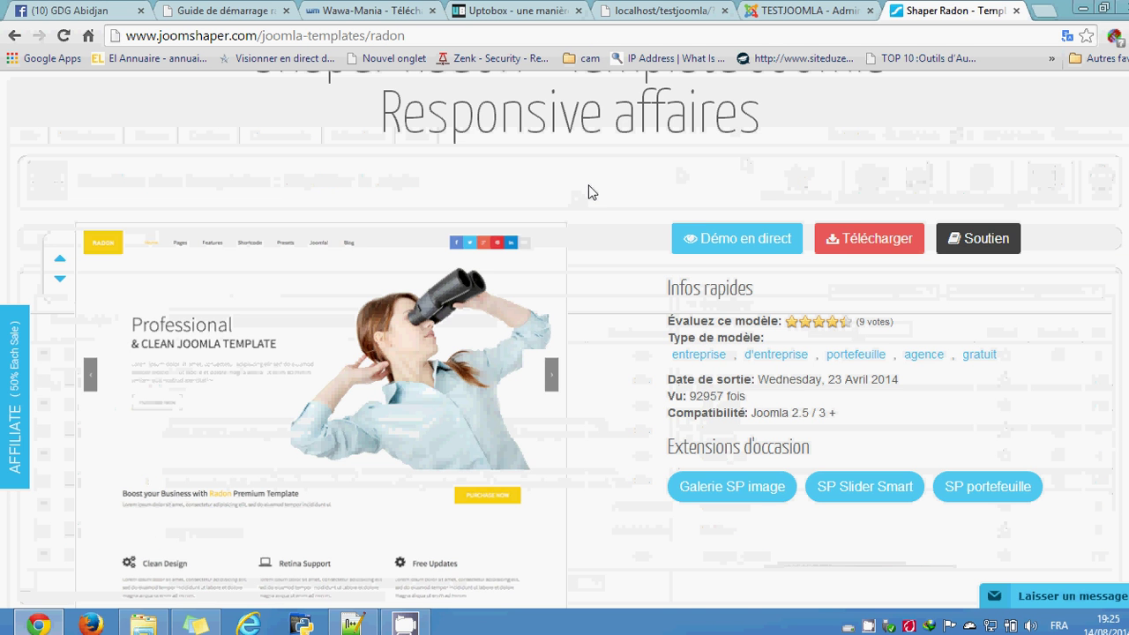
{"action": "scroll", "coordinate": [590, 192], "scroll_direction": "up", "scroll_amount": 2}
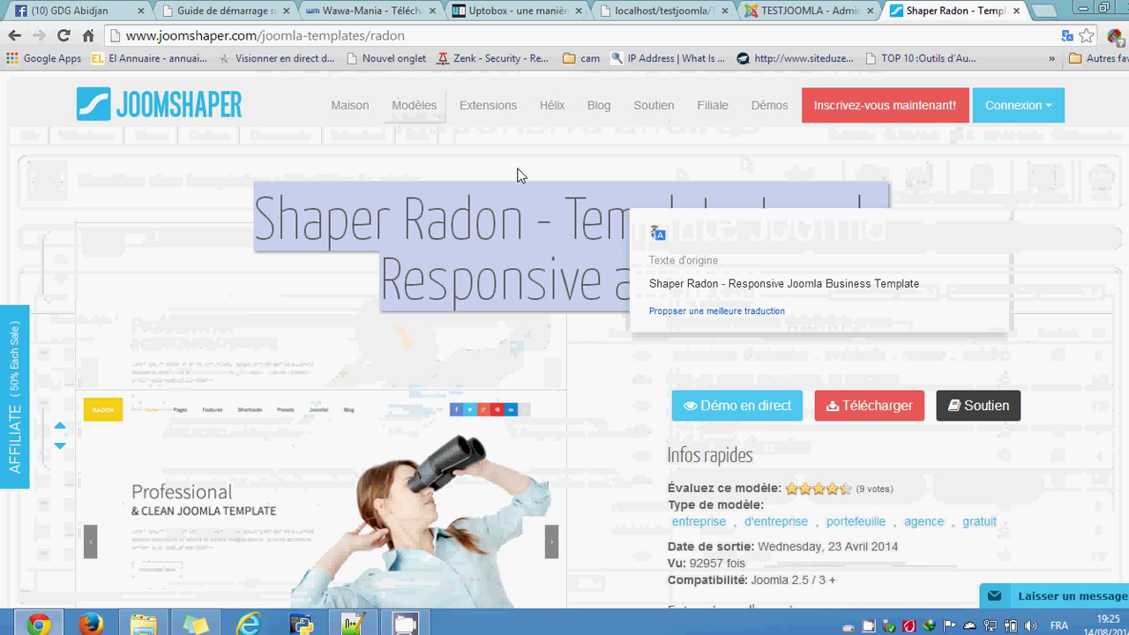
{"action": "left_click", "coordinate": [453, 39]}
Step: Go to google.com and search for 'template joomla 2.5 gratuit'
{"action": "key", "text": "ctrl+a"}
{"action": "type", "text": "goo"}
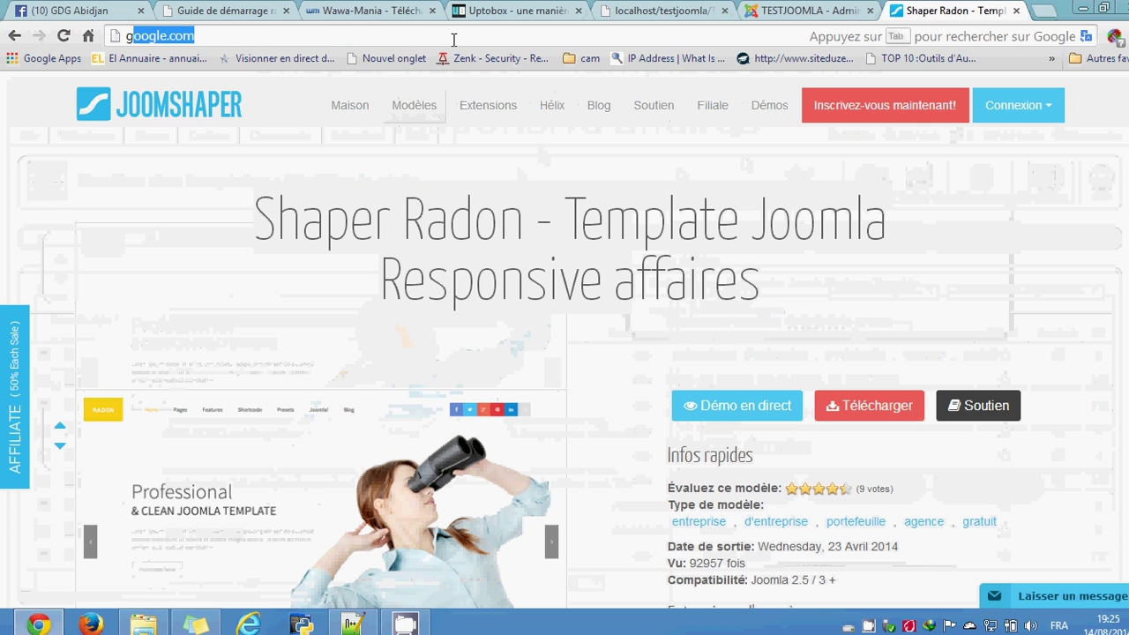
{"action": "key", "text": "Return"}
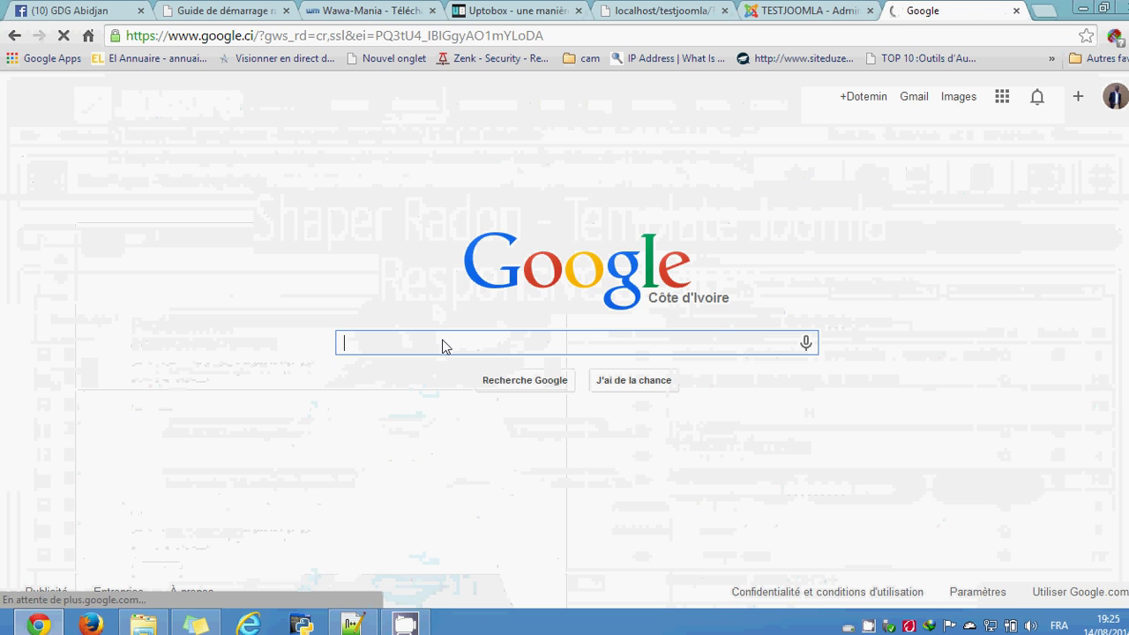
{"action": "type", "text": "temp"}
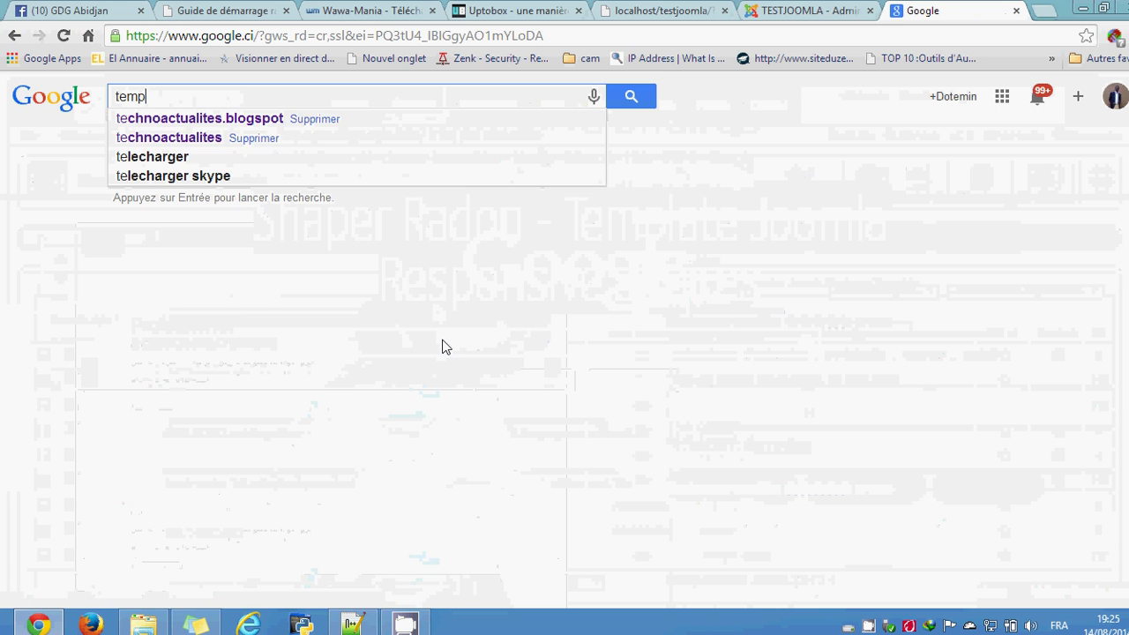
{"action": "type", "text": "late joo"}
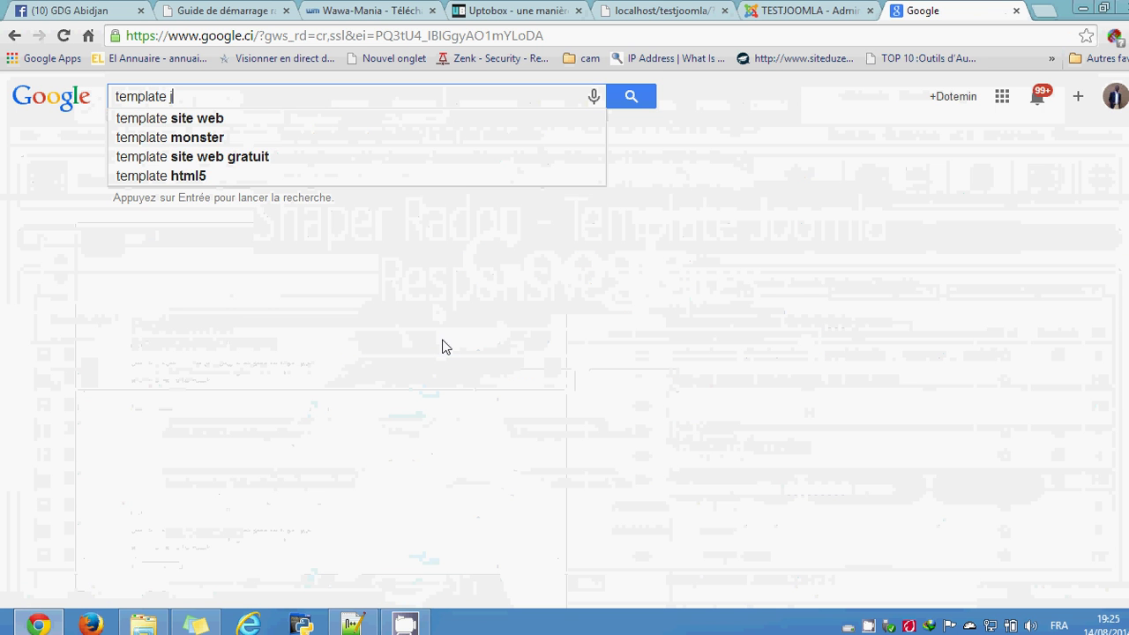
{"action": "key", "text": "Down"}
{"action": "key", "text": "Down"}
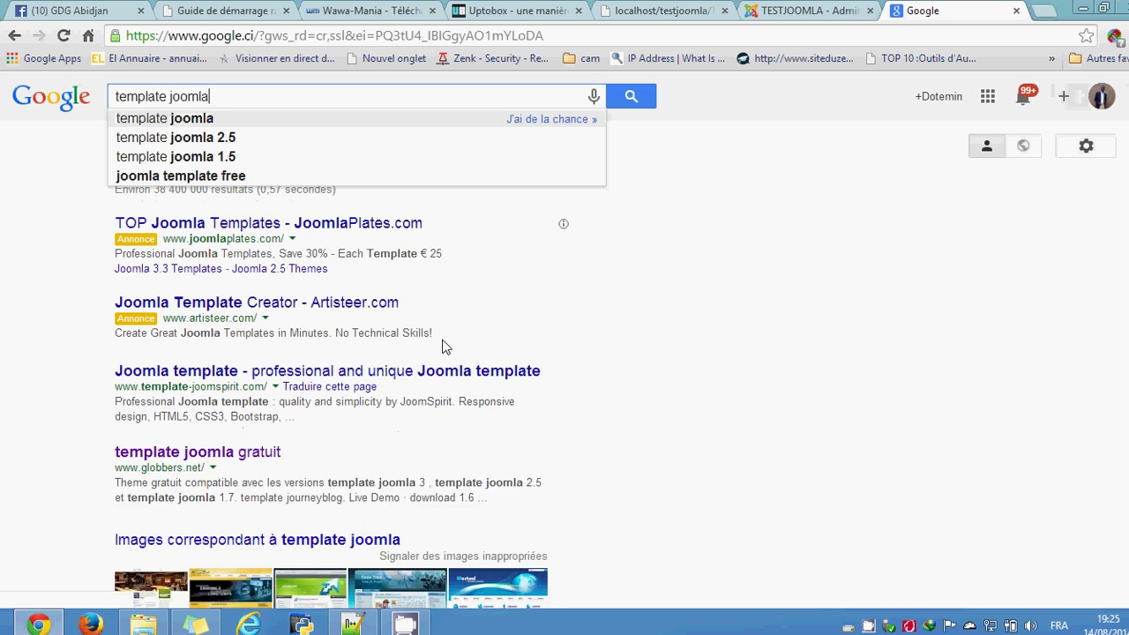
{"action": "type", "text": "gratuit"}
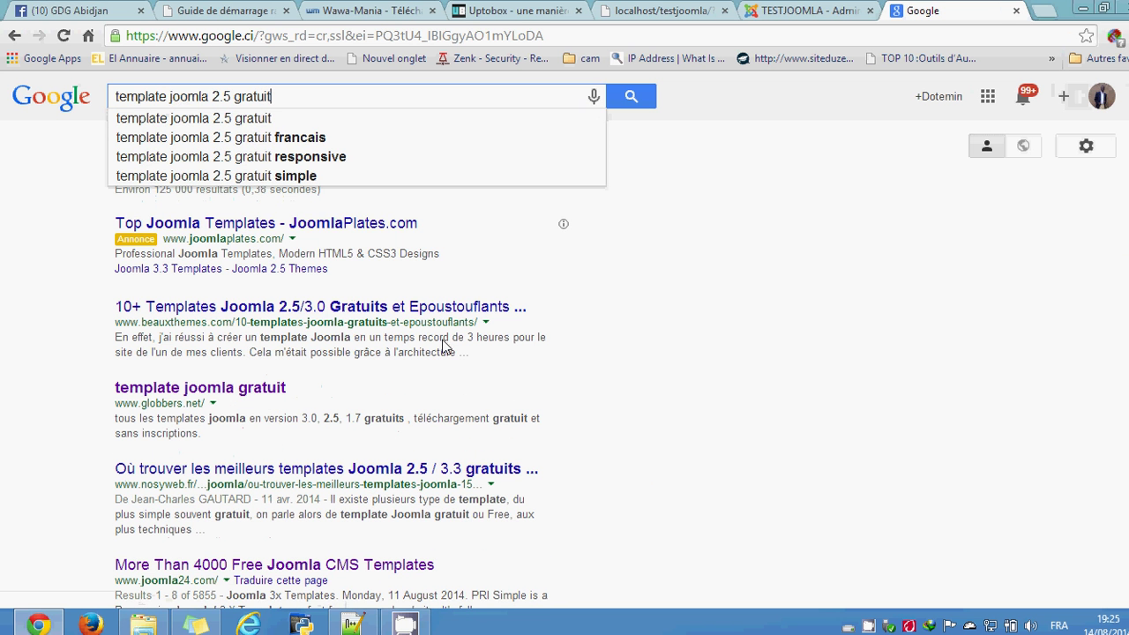
{"action": "key", "text": "Return"}
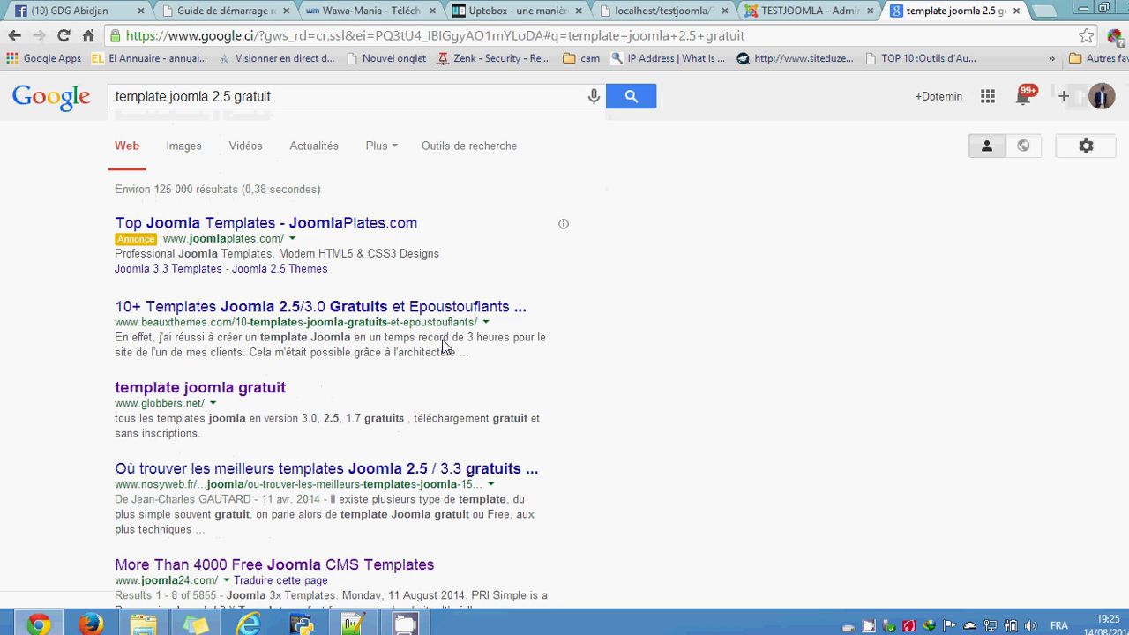
{"action": "scroll", "coordinate": [513, 351], "scroll_direction": "down", "scroll_amount": 2}
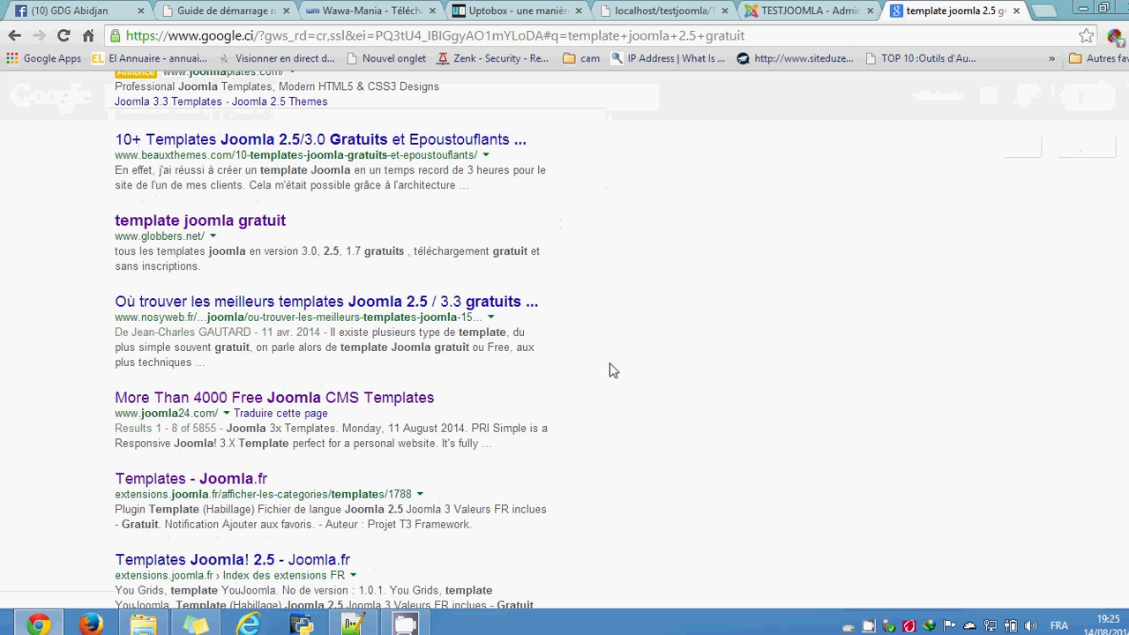
Step: Open the 'More Than 4000 Free Joomla CMS Templates' result and the ICT Novotela Free template page
{"action": "left_click", "coordinate": [301, 401]}
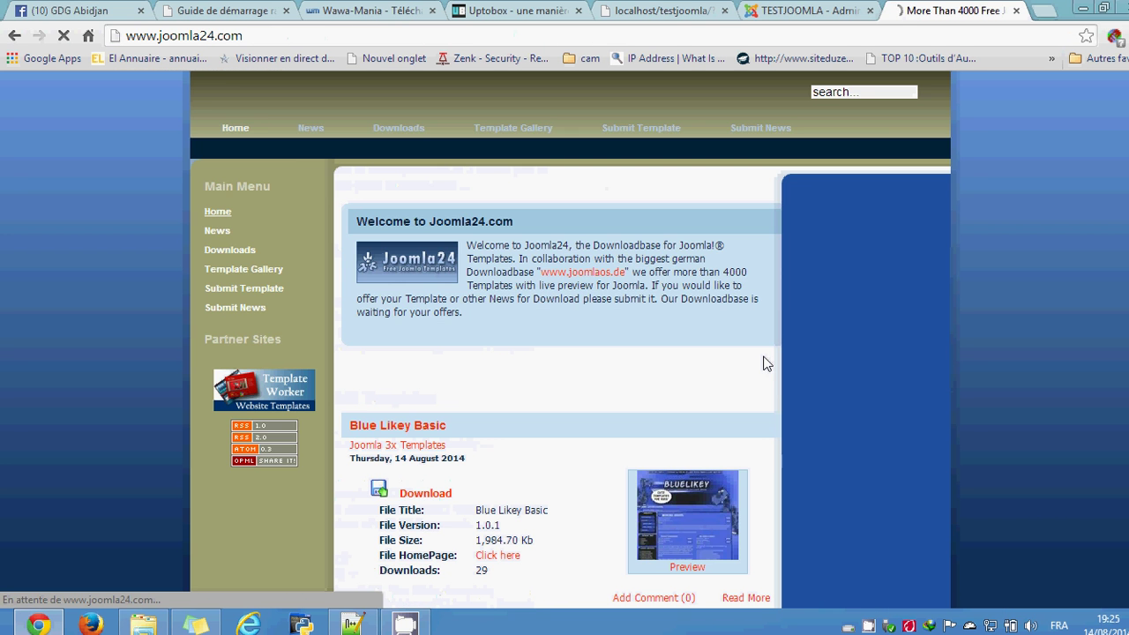
{"action": "scroll", "coordinate": [587, 377], "scroll_direction": "down", "scroll_amount": 6}
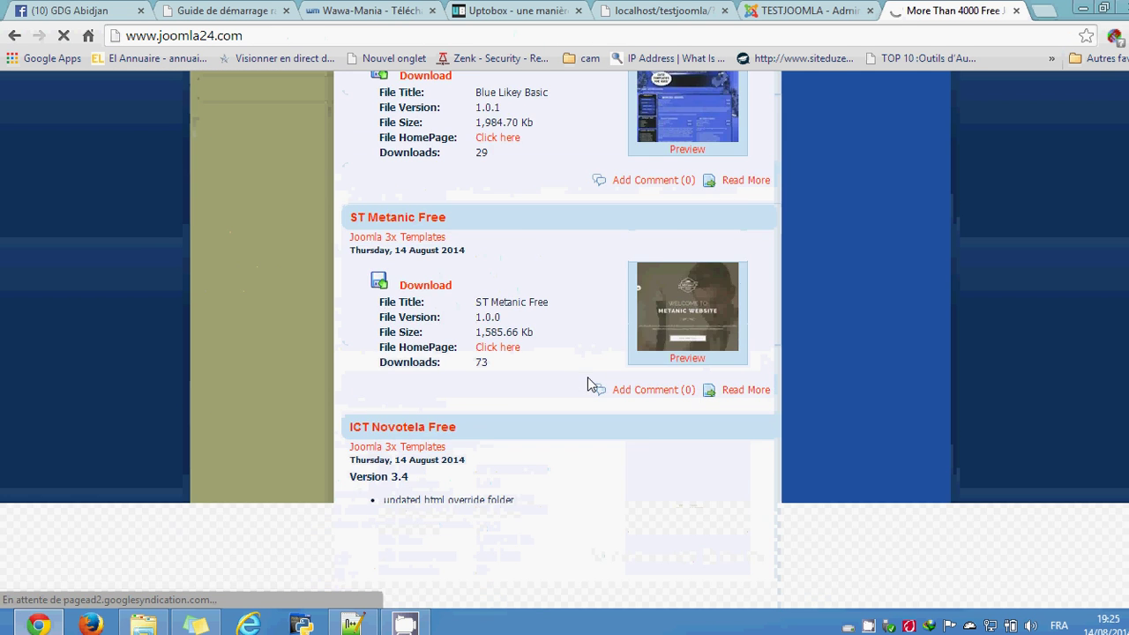
{"action": "scroll", "coordinate": [581, 366], "scroll_direction": "down", "scroll_amount": 2}
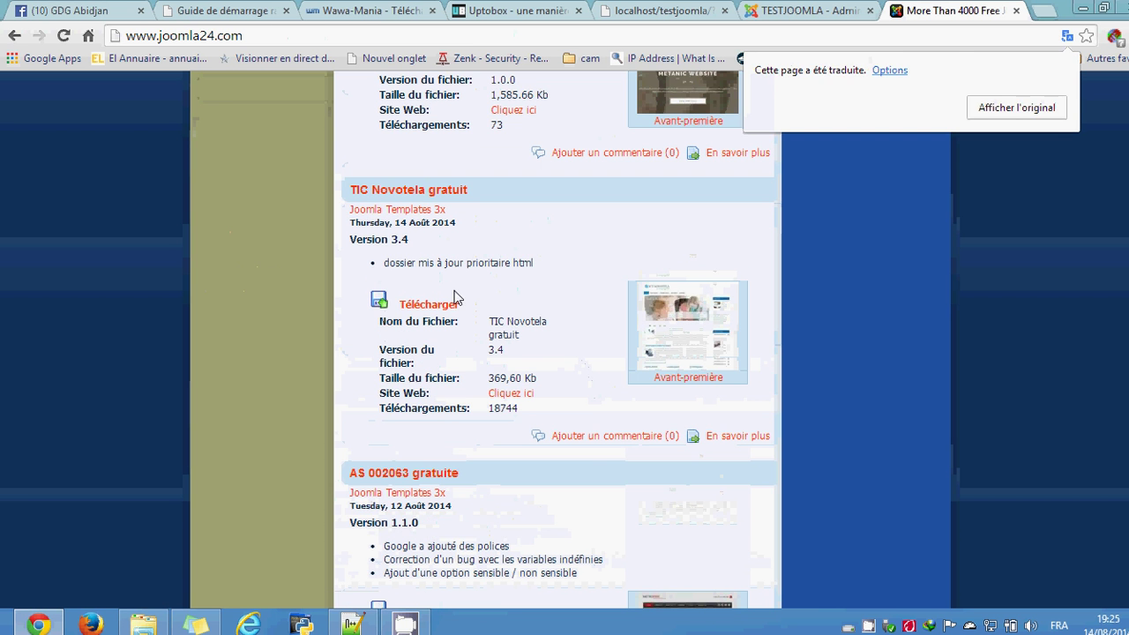
{"action": "left_click", "coordinate": [430, 305]}
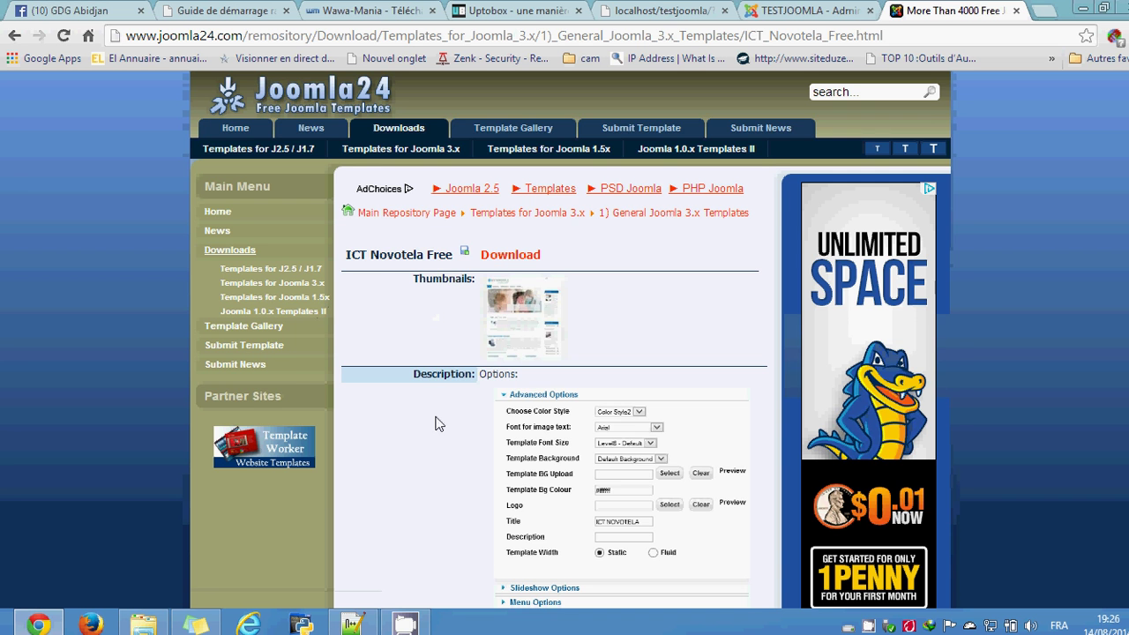
{"action": "scroll", "coordinate": [650, 305], "scroll_direction": "down", "scroll_amount": 1}
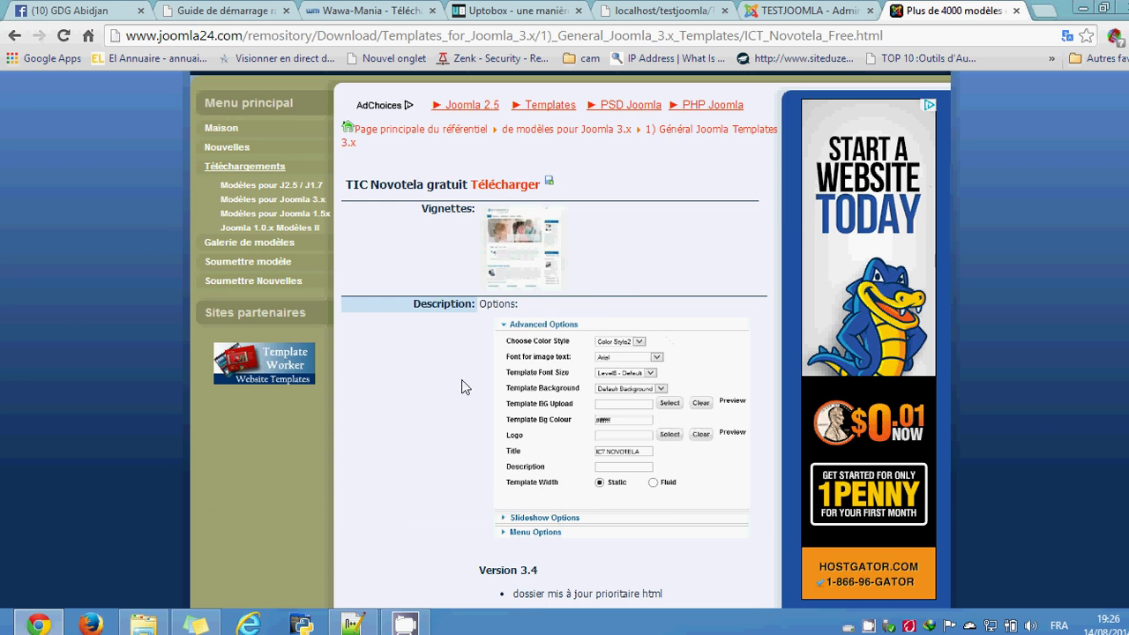
{"action": "scroll", "coordinate": [465, 375], "scroll_direction": "down", "scroll_amount": 2}
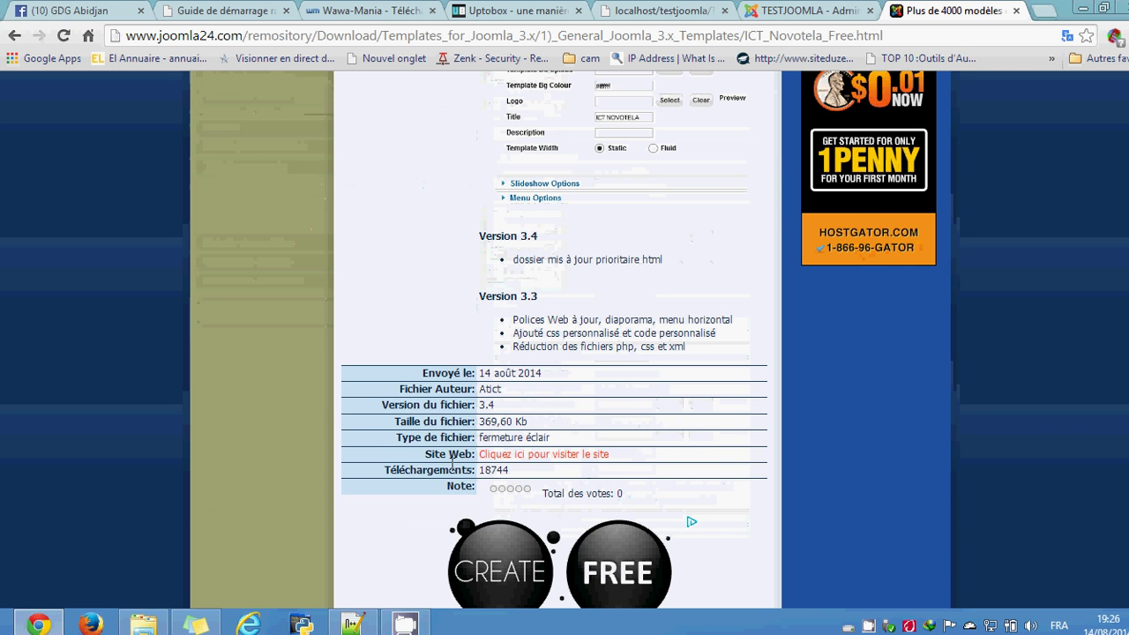
{"action": "scroll", "coordinate": [459, 414], "scroll_direction": "up", "scroll_amount": 5}
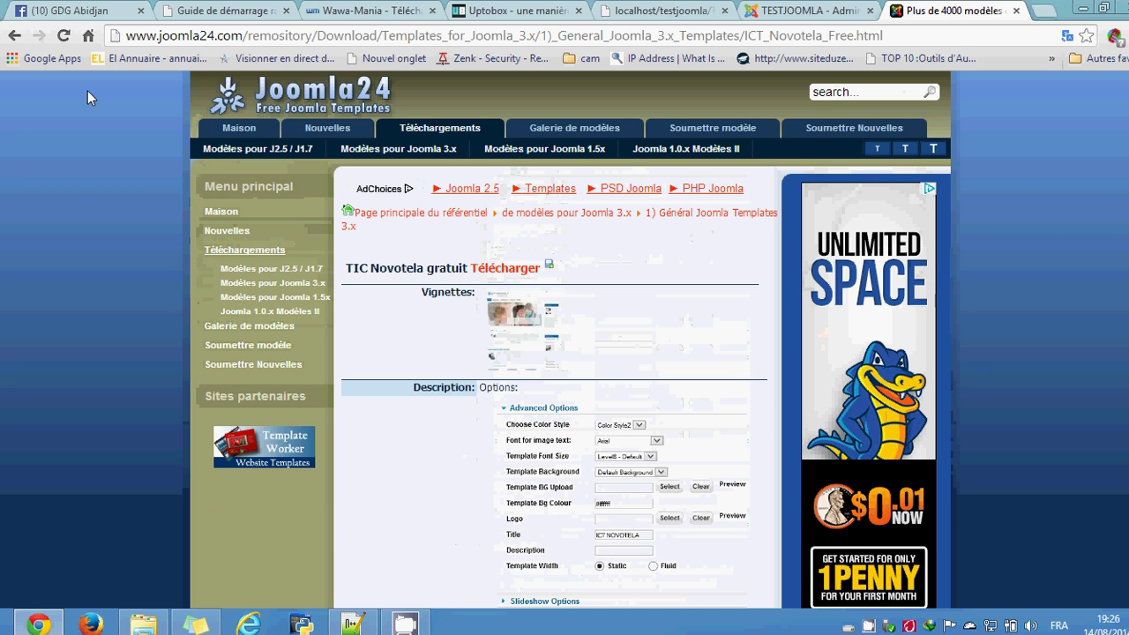
Step: Reload Joomla24, browse the latest template listings, and go to the Téléchargements section
{"action": "left_click", "coordinate": [64, 35]}
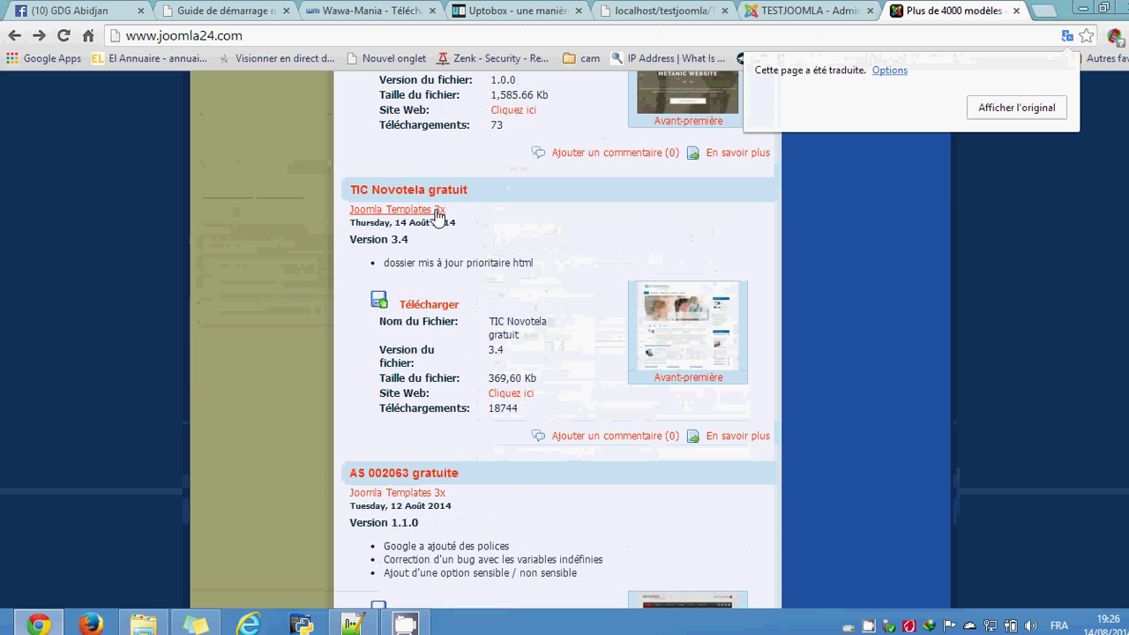
{"action": "scroll", "coordinate": [545, 518], "scroll_direction": "down", "scroll_amount": 7}
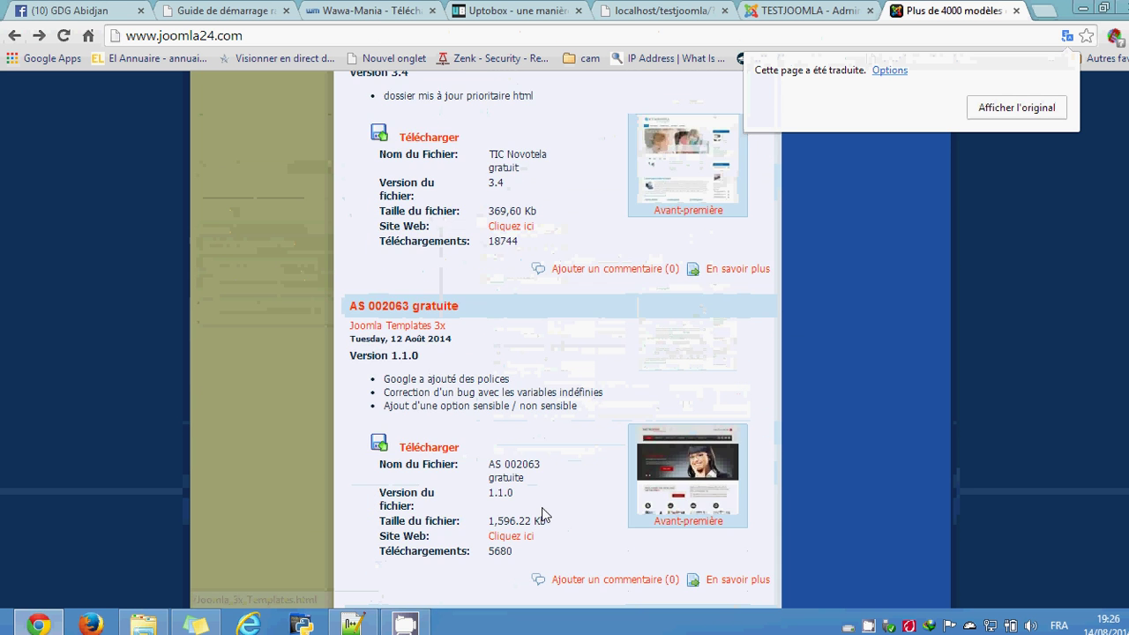
{"action": "scroll", "coordinate": [545, 477], "scroll_direction": "down", "scroll_amount": 7}
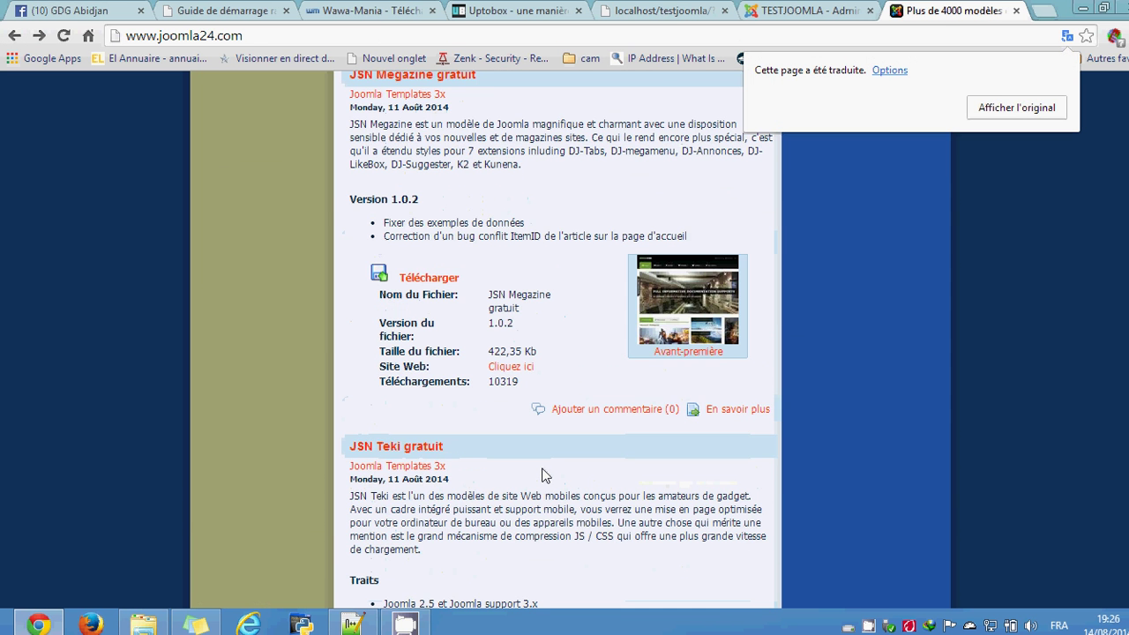
{"action": "scroll", "coordinate": [542, 475], "scroll_direction": "down", "scroll_amount": 3}
{"action": "scroll", "coordinate": [542, 475], "scroll_direction": "down", "scroll_amount": 4}
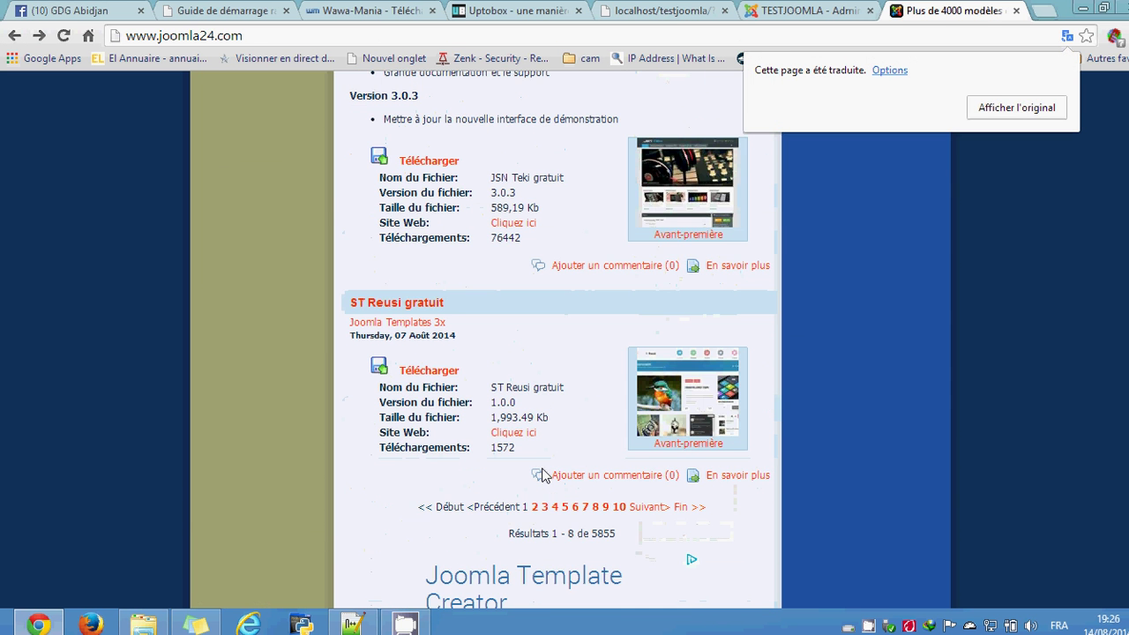
{"action": "scroll", "coordinate": [510, 472], "scroll_direction": "up", "scroll_amount": 20}
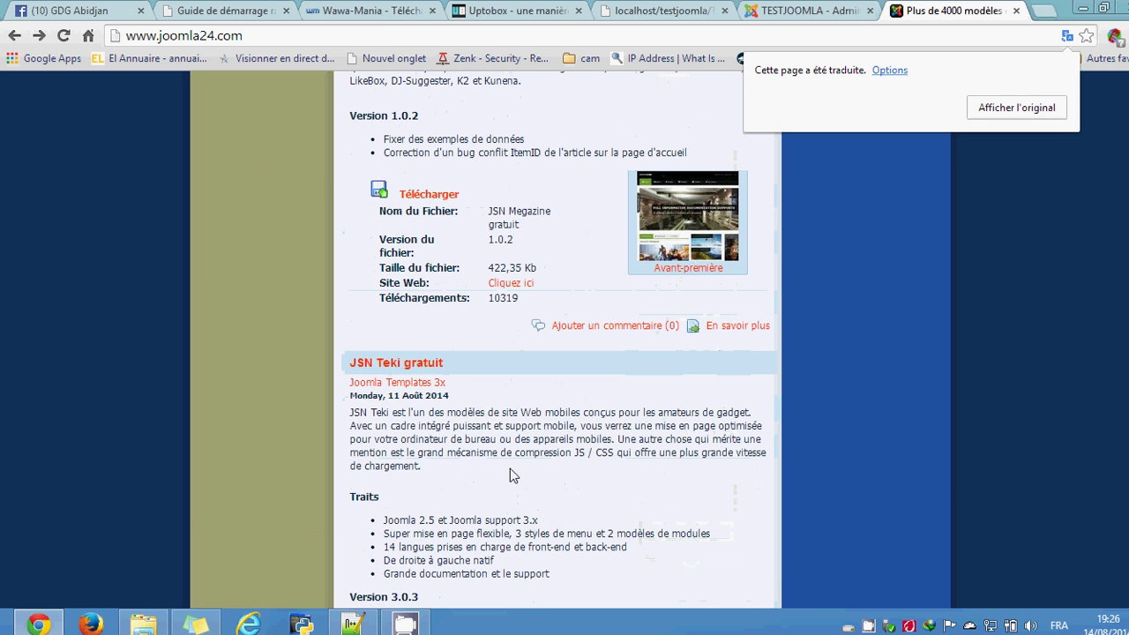
{"action": "scroll", "coordinate": [510, 474], "scroll_direction": "up", "scroll_amount": 9}
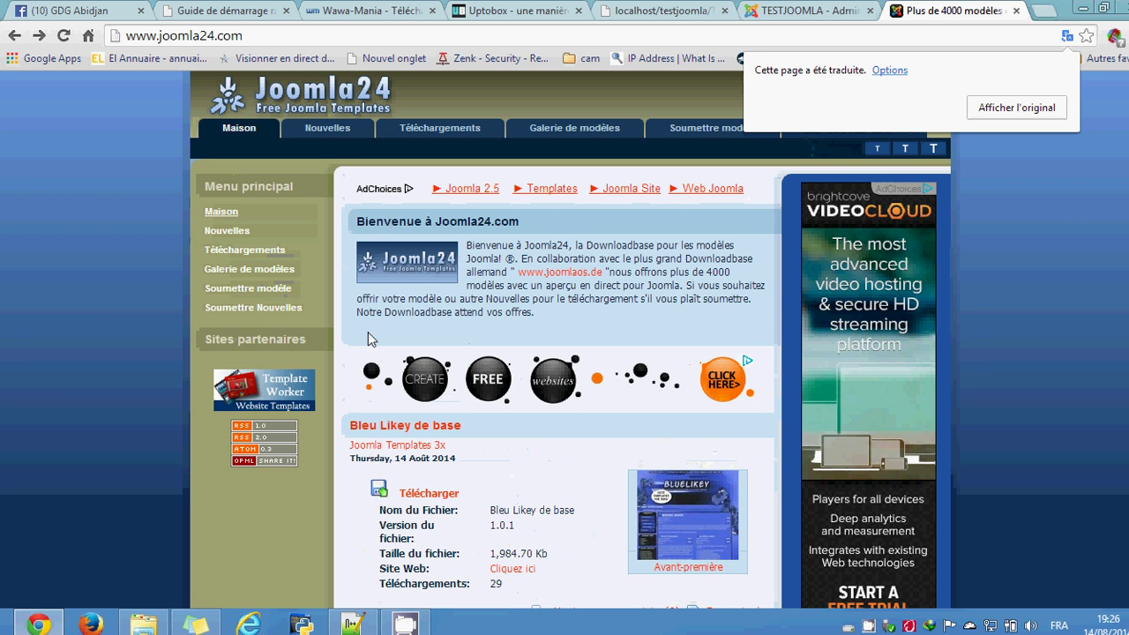
{"action": "left_click", "coordinate": [255, 255]}
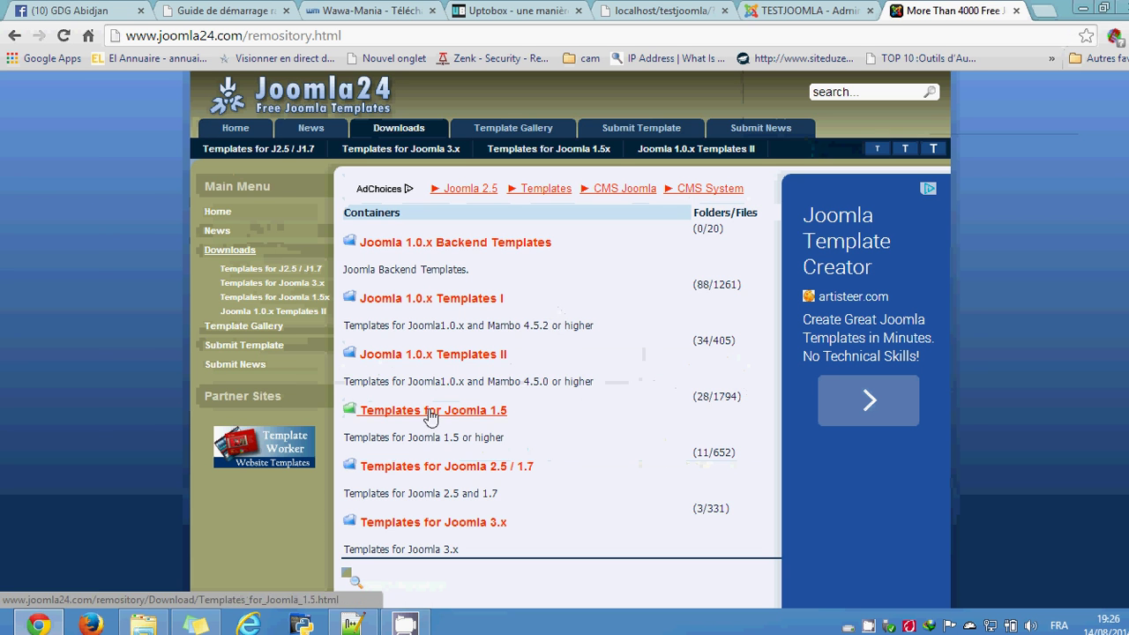
Step: Open Templates for Joomla 2.5 / 1.7, then the Générales Joomla Templates category
{"action": "left_click", "coordinate": [448, 482]}
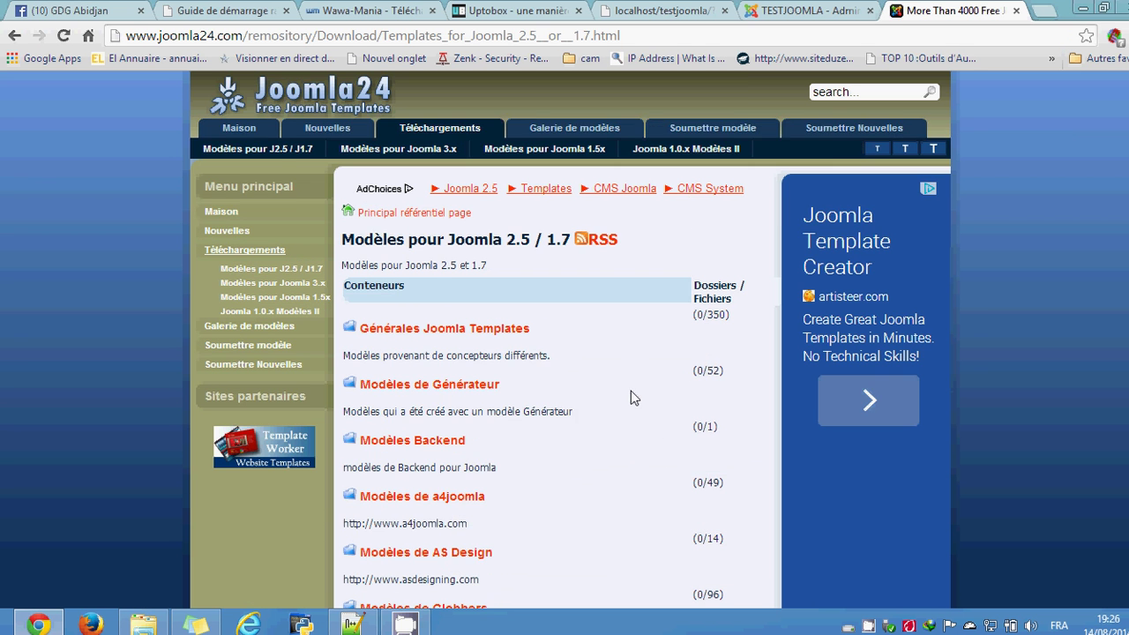
{"action": "scroll", "coordinate": [545, 281], "scroll_direction": "down", "scroll_amount": 2}
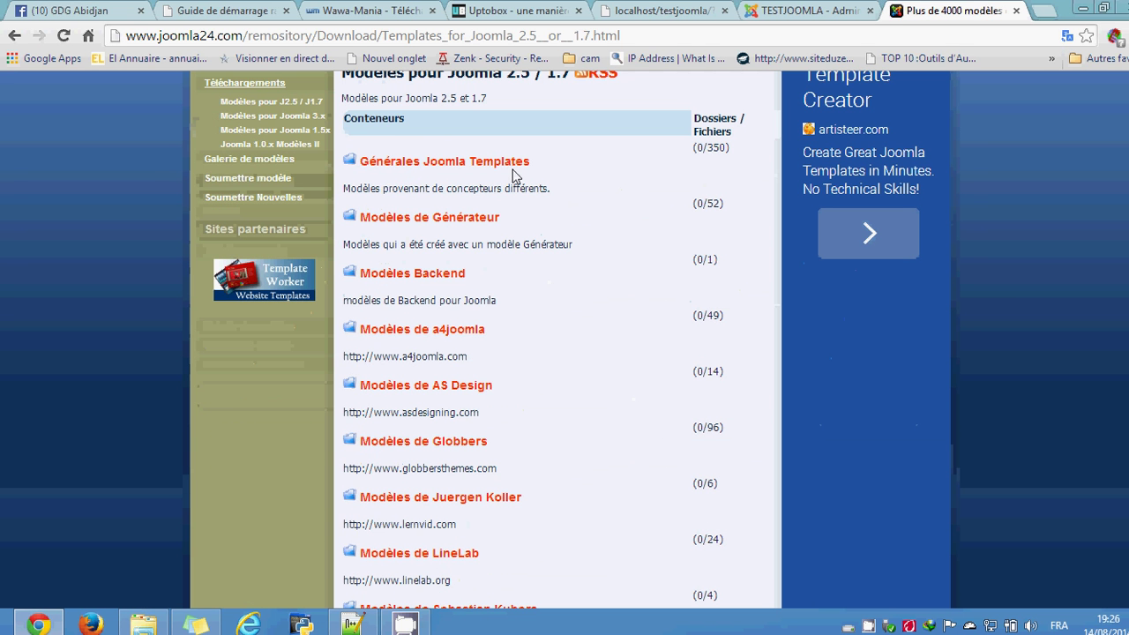
{"action": "left_click", "coordinate": [450, 164]}
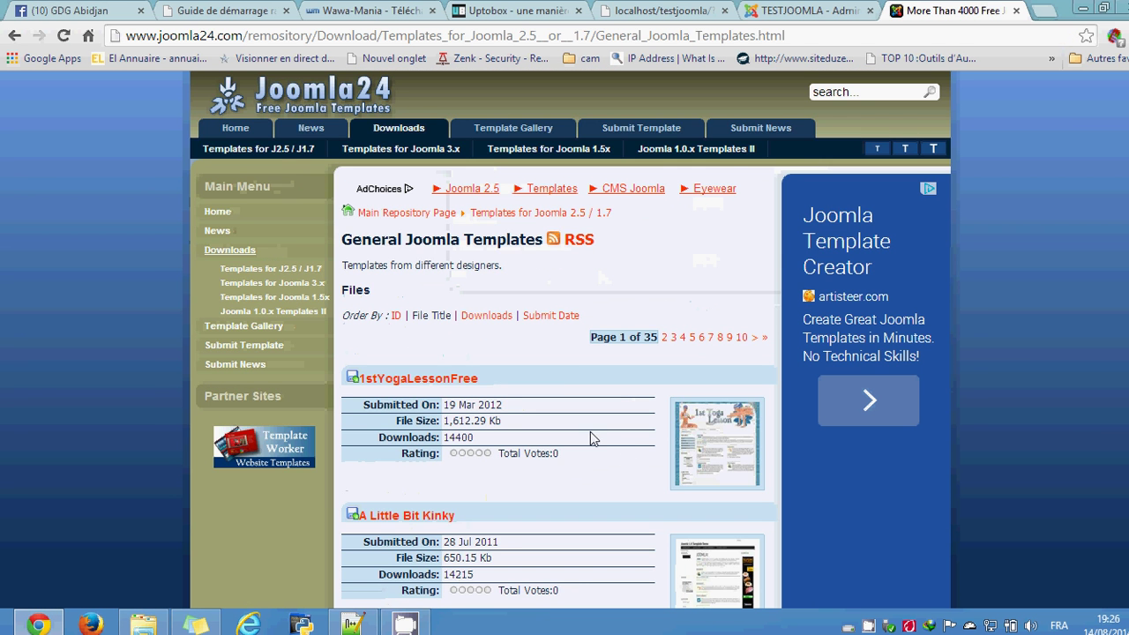
Step: Scroll down the listing to Adana gratuit and open its template page
{"action": "scroll", "coordinate": [559, 383], "scroll_direction": "down", "scroll_amount": 4}
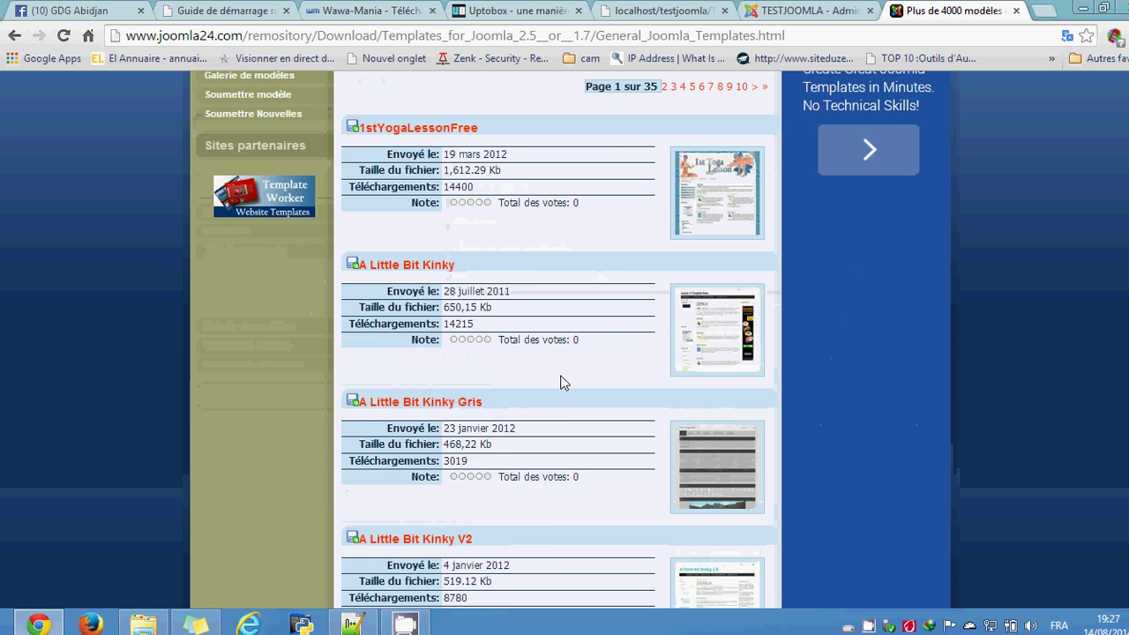
{"action": "scroll", "coordinate": [564, 387], "scroll_direction": "down", "scroll_amount": 5}
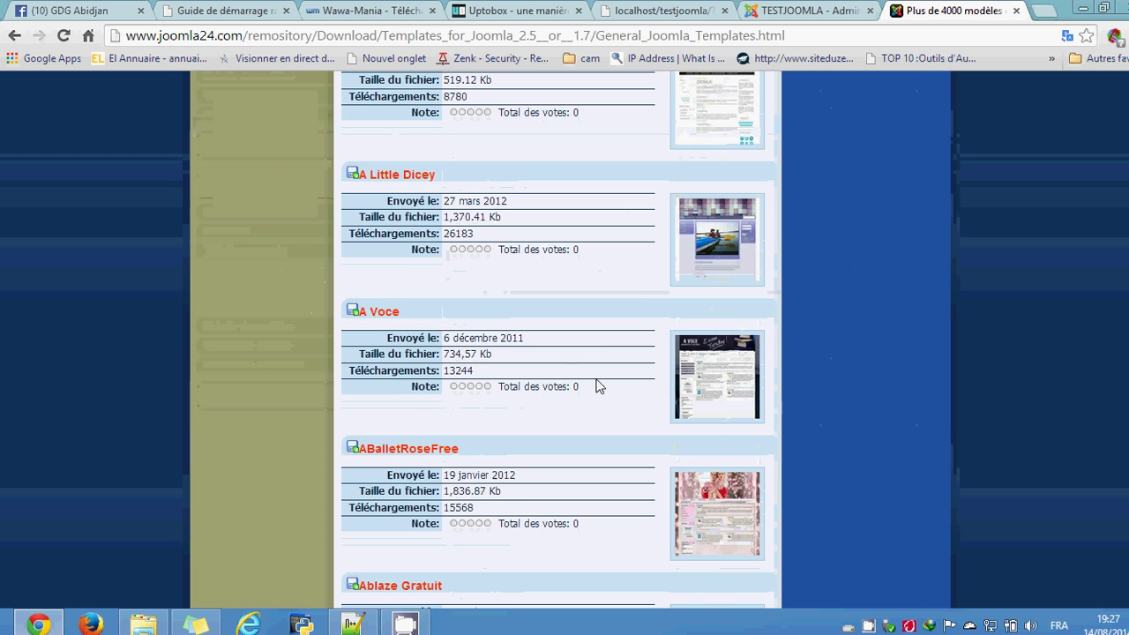
{"action": "scroll", "coordinate": [632, 295], "scroll_direction": "down", "scroll_amount": 3}
{"action": "scroll", "coordinate": [629, 300], "scroll_direction": "down", "scroll_amount": 3}
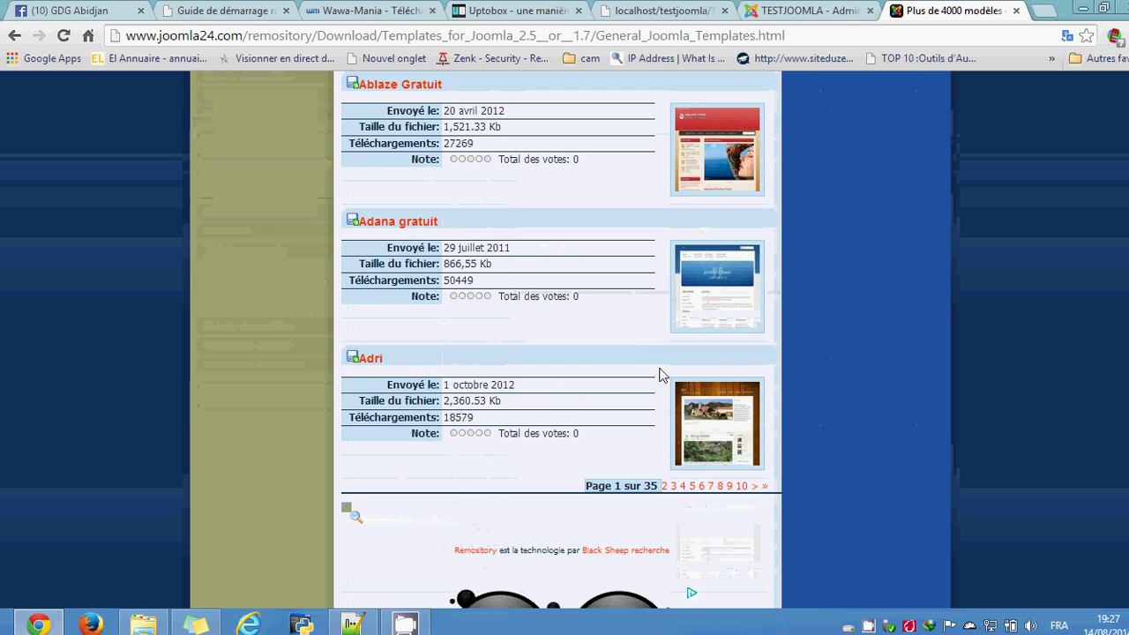
{"action": "scroll", "coordinate": [574, 415], "scroll_direction": "down", "scroll_amount": 2}
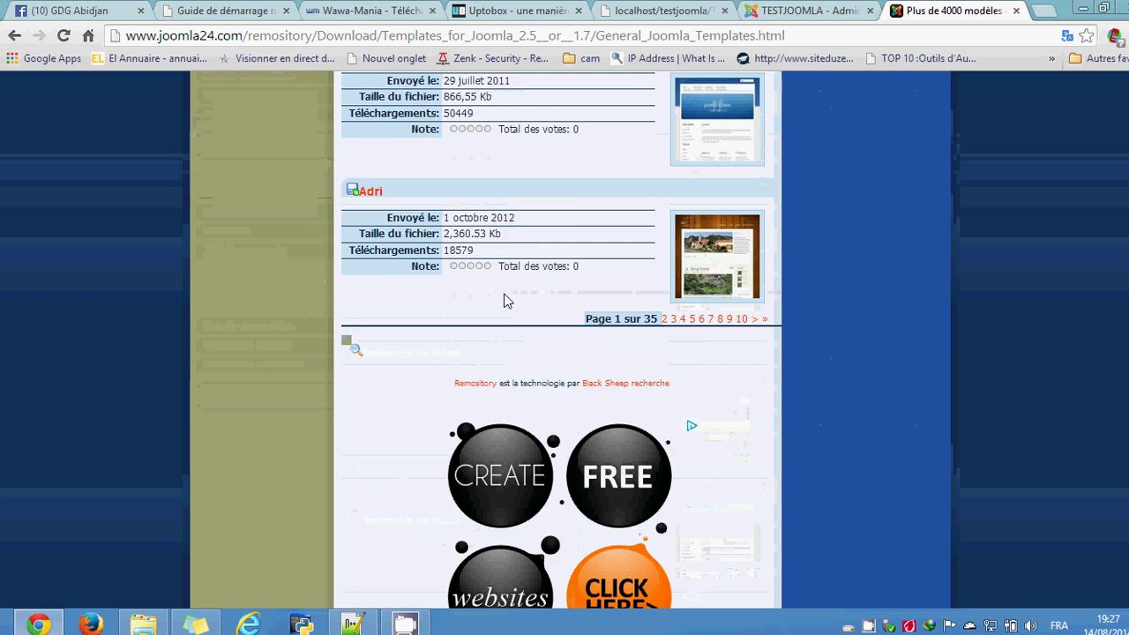
{"action": "scroll", "coordinate": [509, 301], "scroll_direction": "up", "scroll_amount": 2}
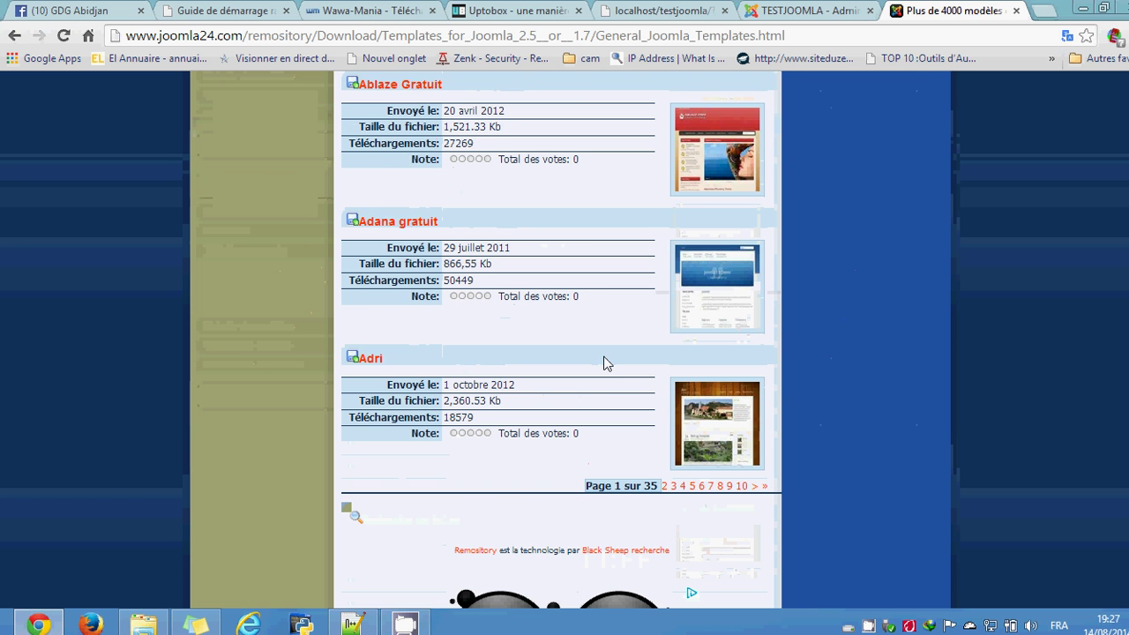
{"action": "left_click", "coordinate": [423, 233]}
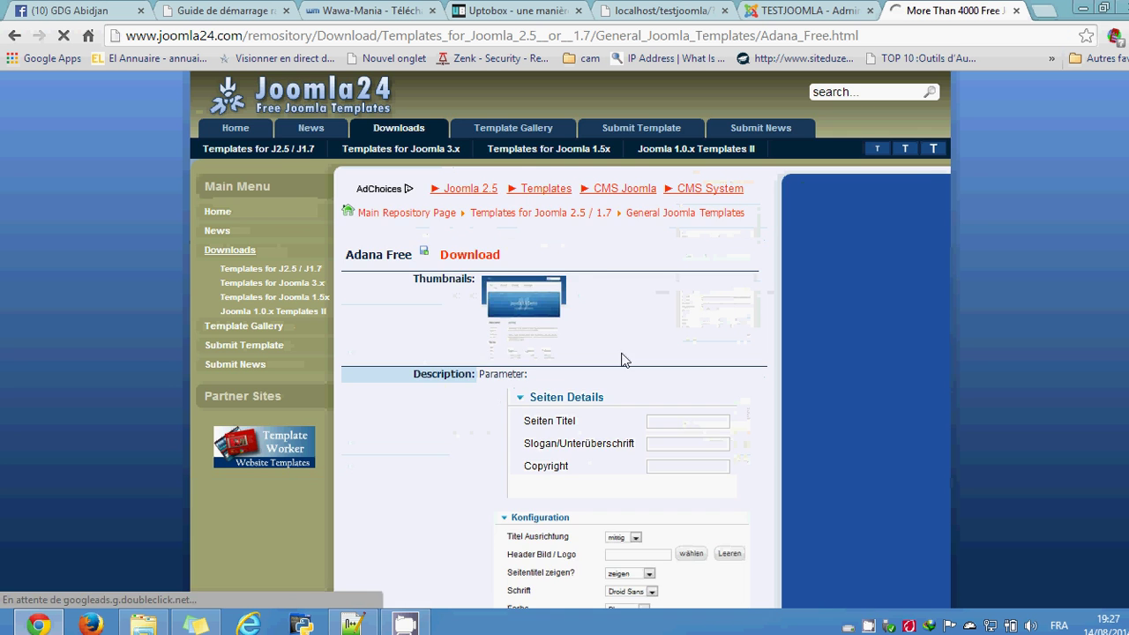
Step: Download adana-free_j1.6.zip after accepting the licence, then open its download folder
{"action": "scroll", "coordinate": [456, 323], "scroll_direction": "down", "scroll_amount": 2}
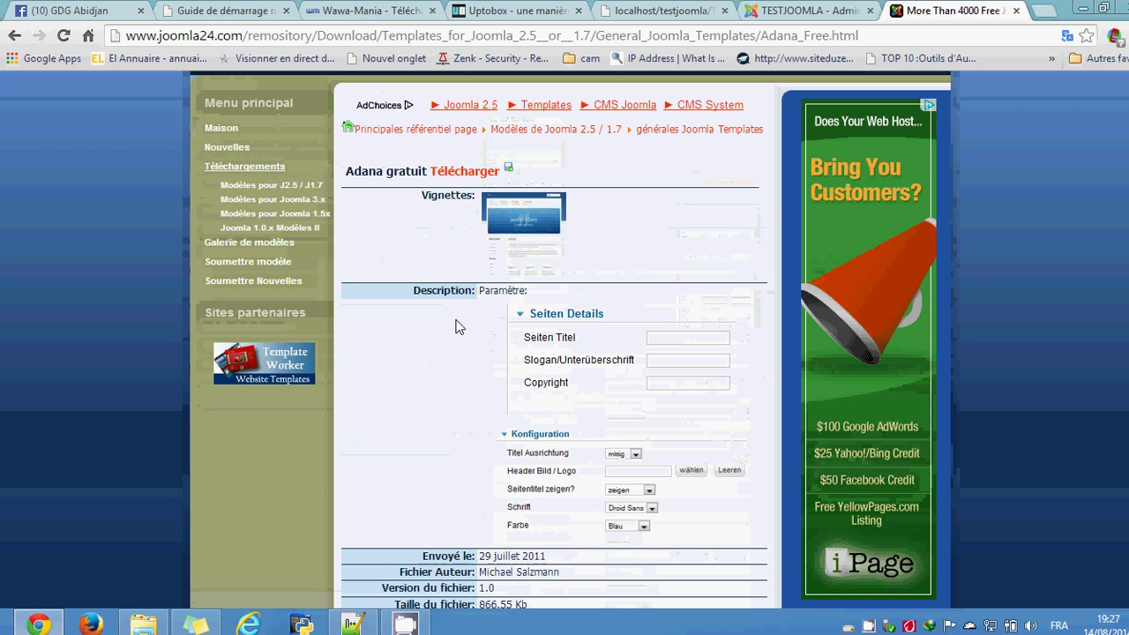
{"action": "scroll", "coordinate": [457, 367], "scroll_direction": "down", "scroll_amount": 3}
{"action": "scroll", "coordinate": [457, 367], "scroll_direction": "up", "scroll_amount": 4}
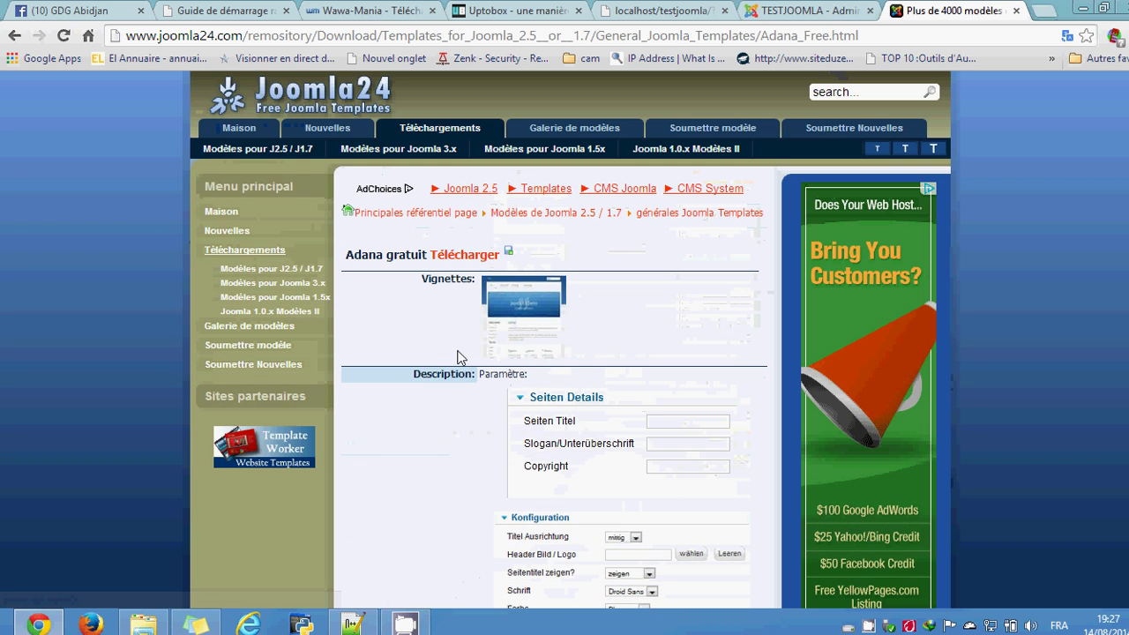
{"action": "left_click", "coordinate": [510, 256]}
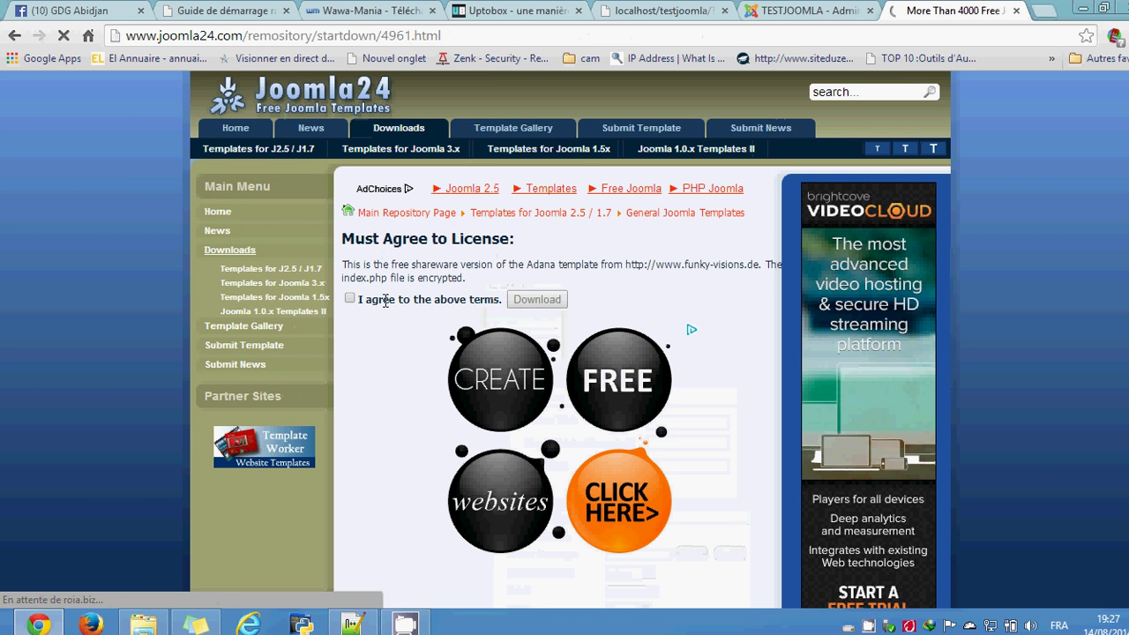
{"action": "left_click", "coordinate": [349, 298]}
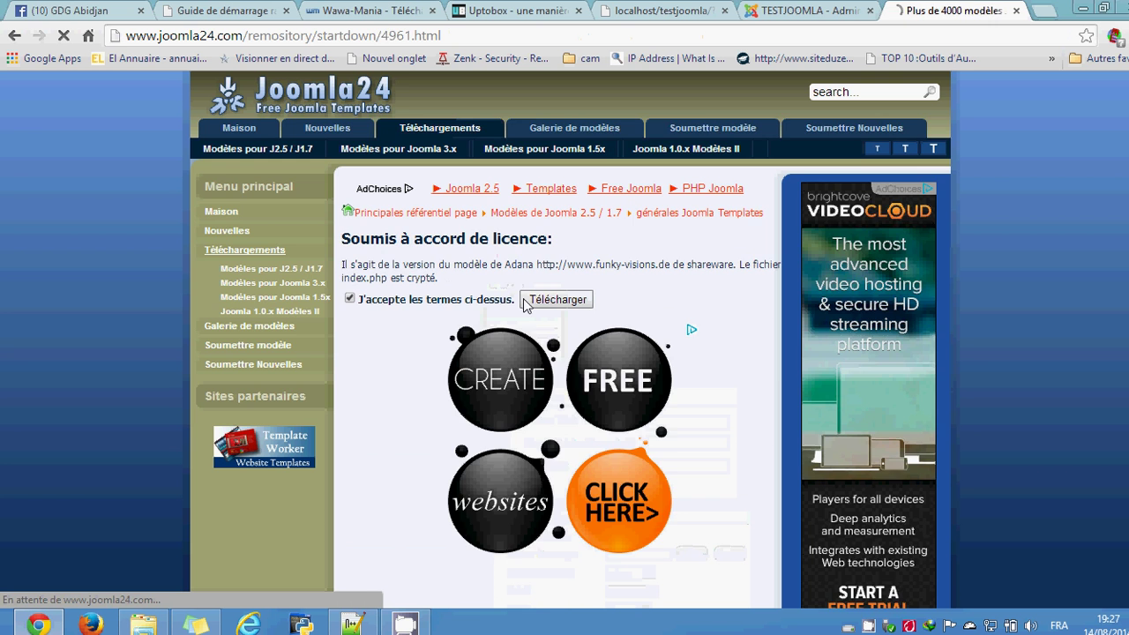
{"action": "left_click", "coordinate": [513, 300]}
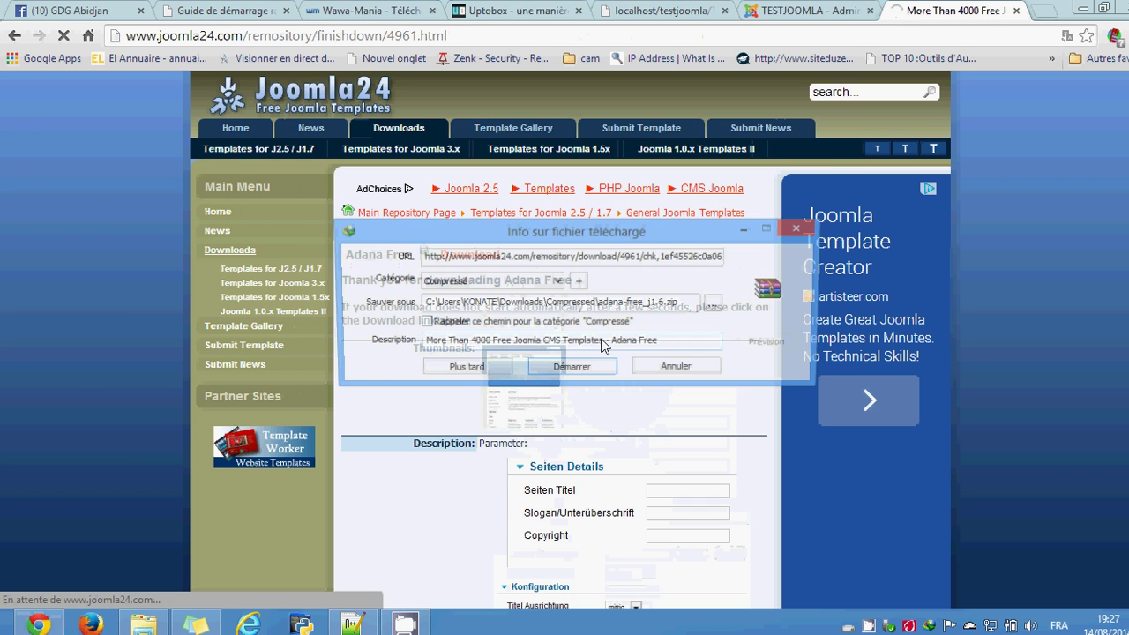
{"action": "left_click", "coordinate": [571, 369]}
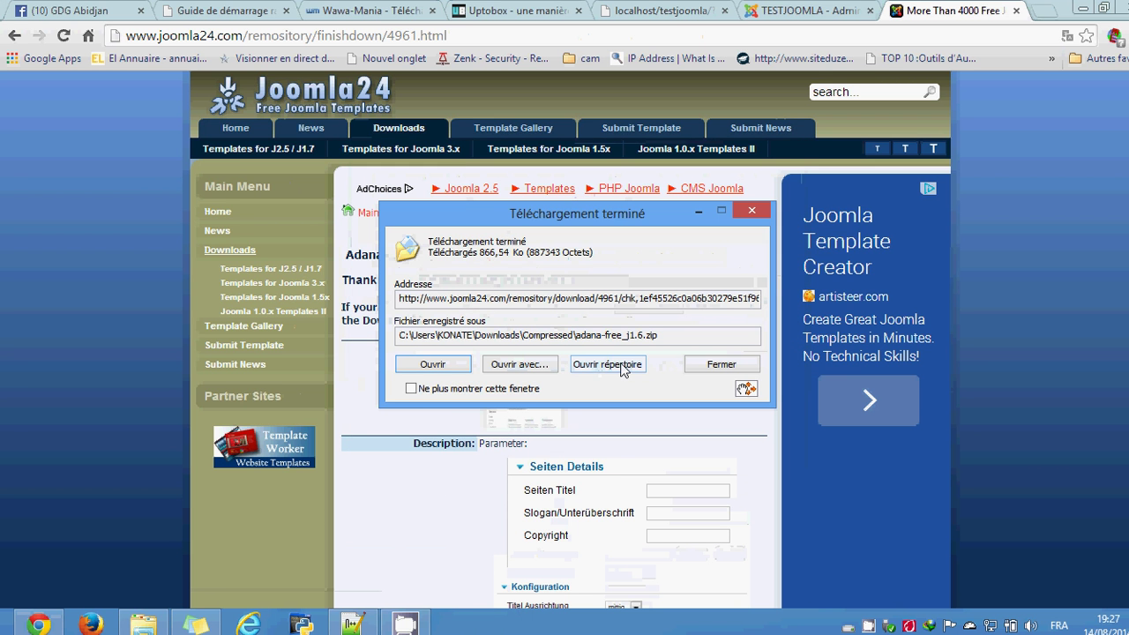
{"action": "left_click", "coordinate": [645, 364]}
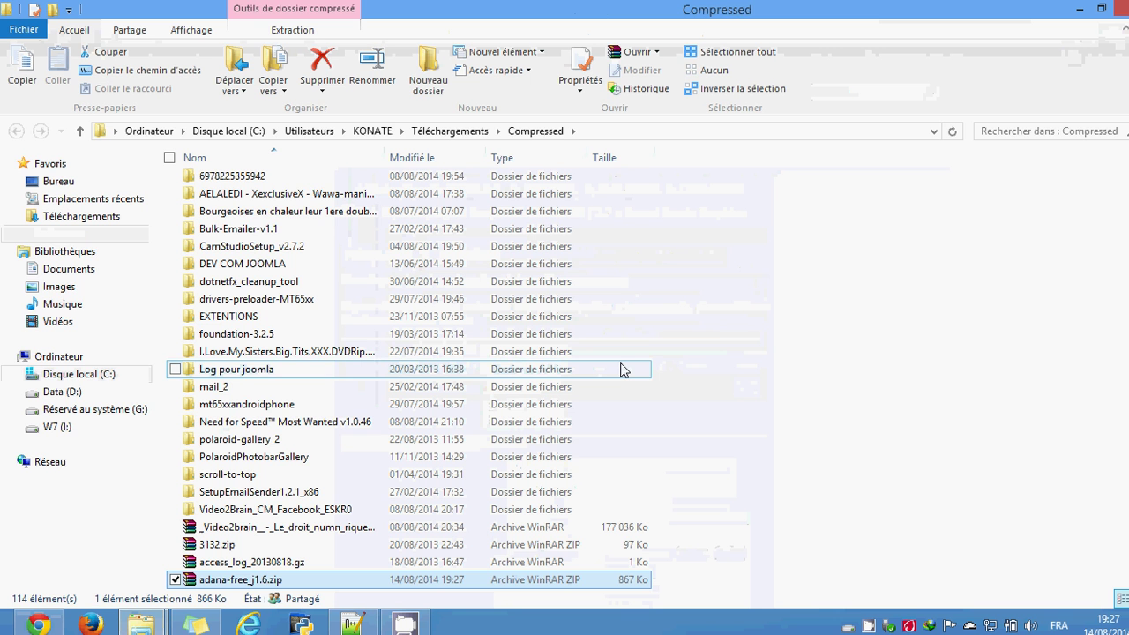
Step: Paste adana-free_j1.6.zip into Images > CAPTURE IVOPRINT and close File Explorer
{"action": "left_click", "coordinate": [70, 269]}
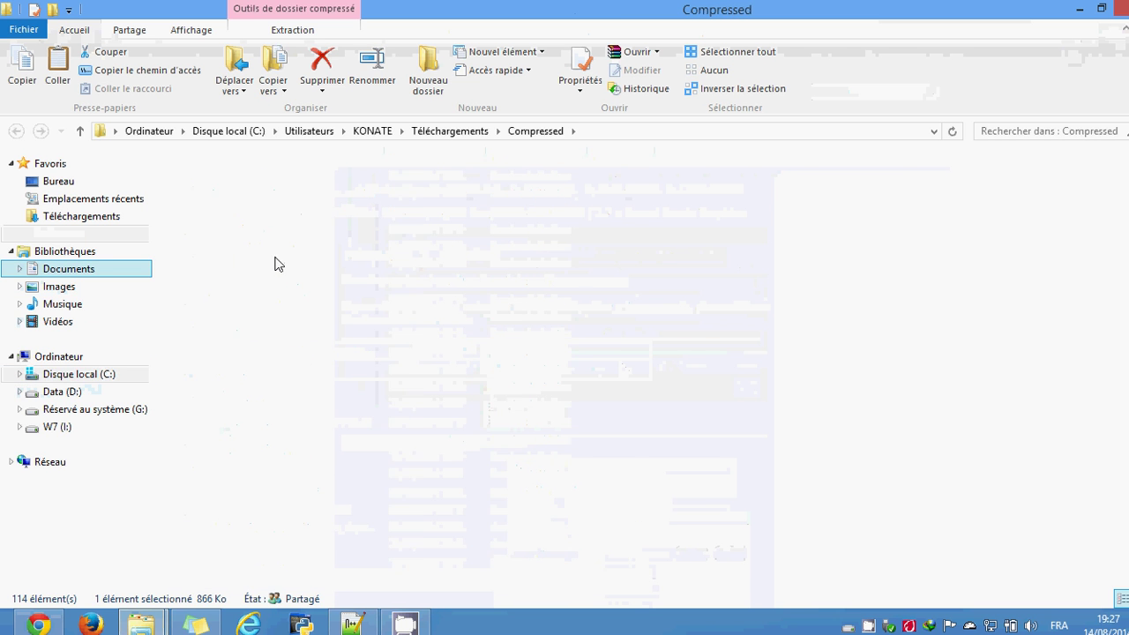
{"action": "left_click", "coordinate": [67, 287]}
{"action": "double_click", "coordinate": [236, 255]}
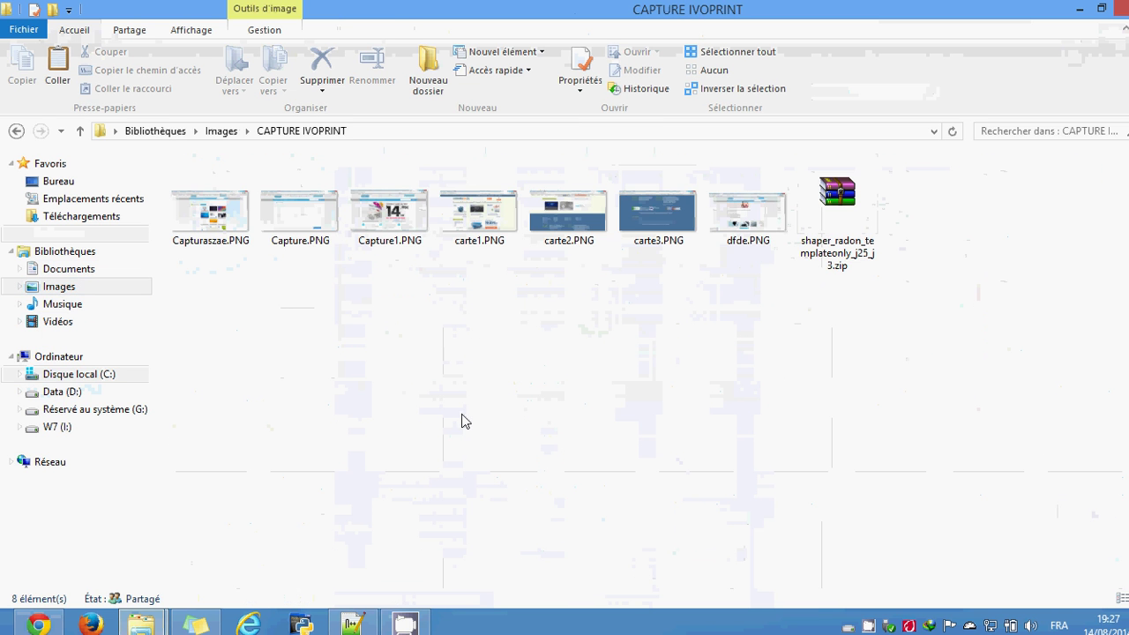
{"action": "key", "text": "ctrl+v"}
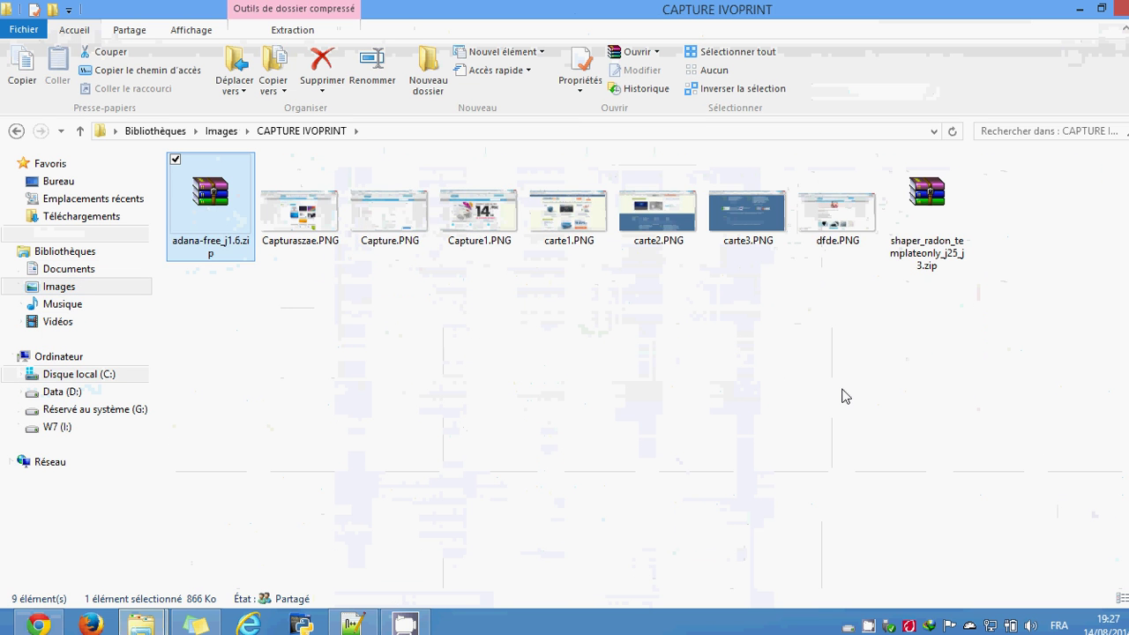
{"action": "left_click", "coordinate": [844, 393]}
{"action": "left_click", "coordinate": [1080, 9]}
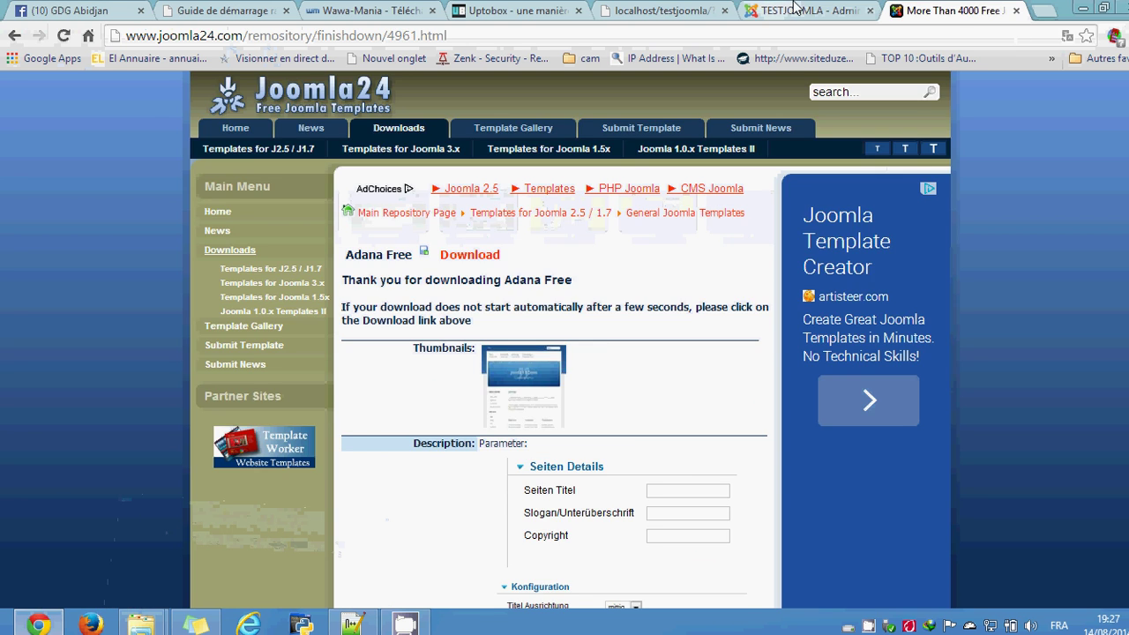
Step: Upload adana-free_j1.6.zip in the Extension Manager to install the Adana template
{"action": "left_click", "coordinate": [798, 10]}
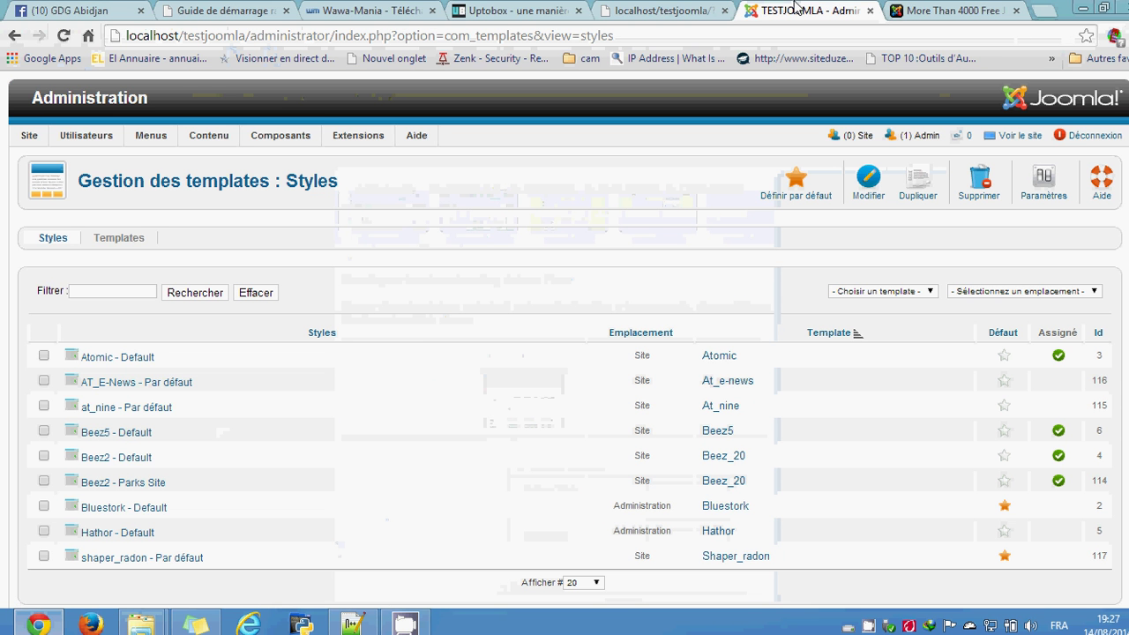
{"action": "left_click", "coordinate": [372, 137]}
{"action": "left_click", "coordinate": [361, 159]}
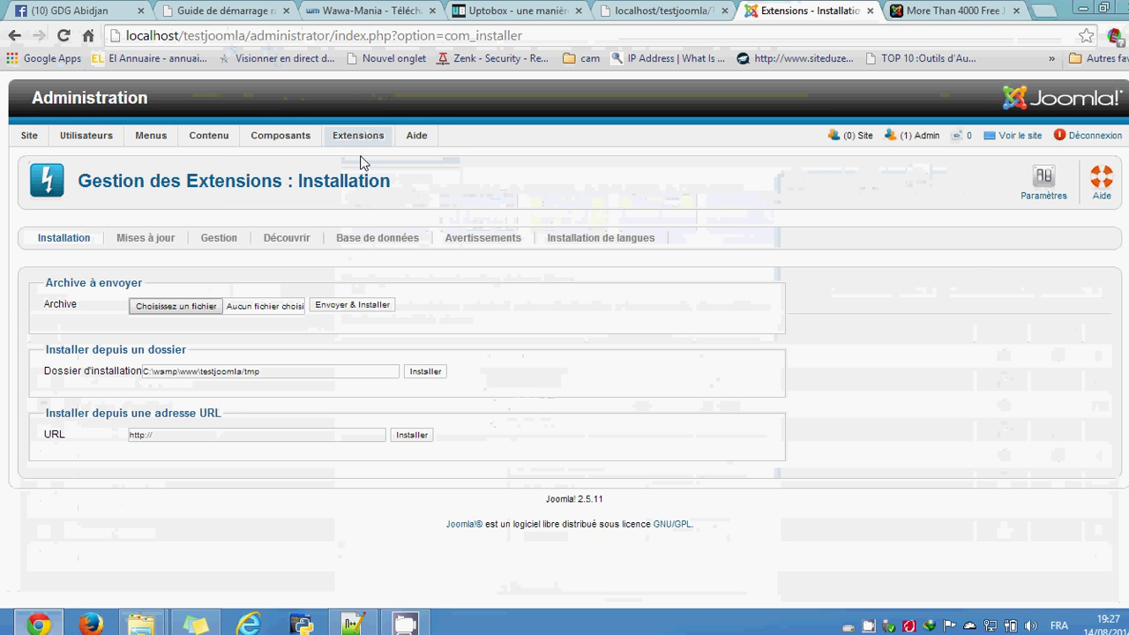
{"action": "left_click", "coordinate": [177, 306]}
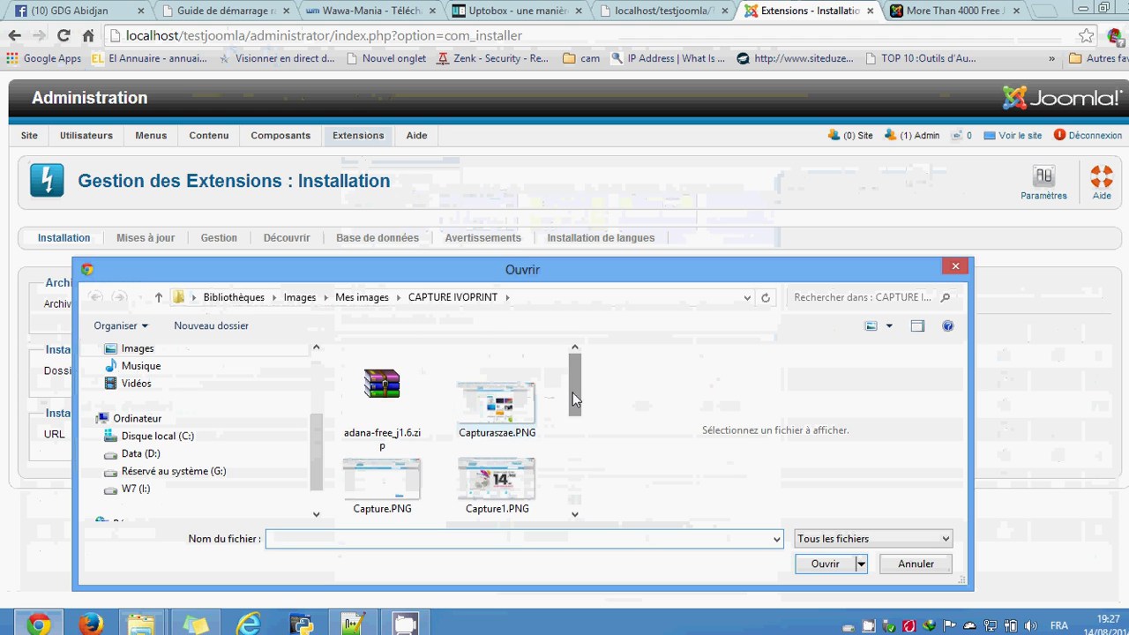
{"action": "left_click_drag", "start_coordinate": [572, 392], "coordinate": [438, 409]}
{"action": "left_click", "coordinate": [408, 400]}
{"action": "left_click", "coordinate": [824, 564]}
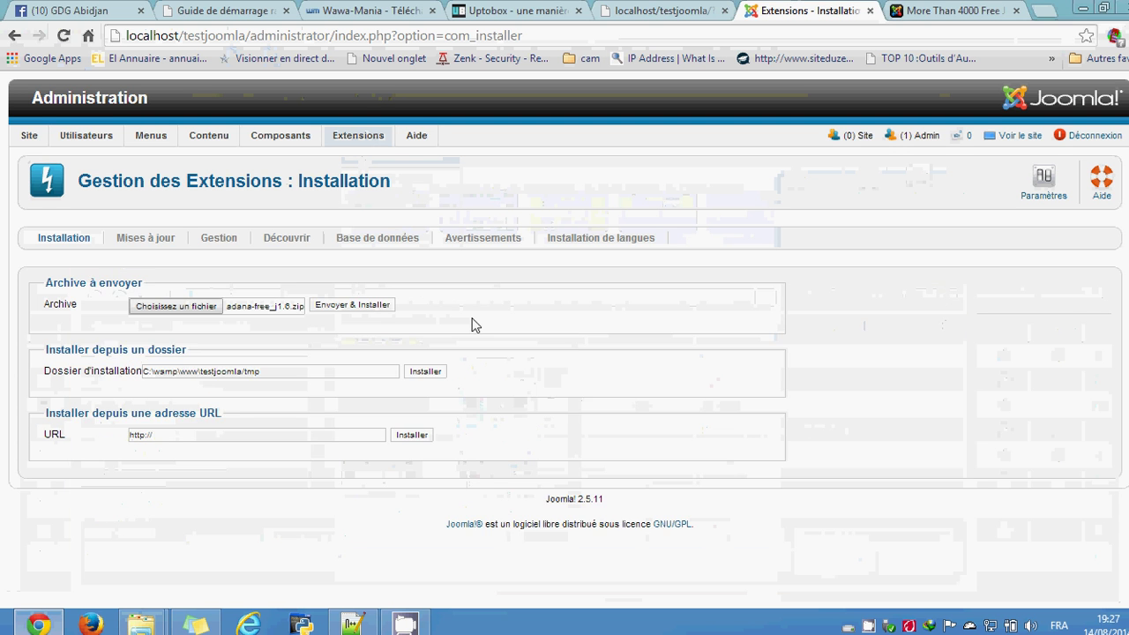
{"action": "left_click", "coordinate": [353, 305]}
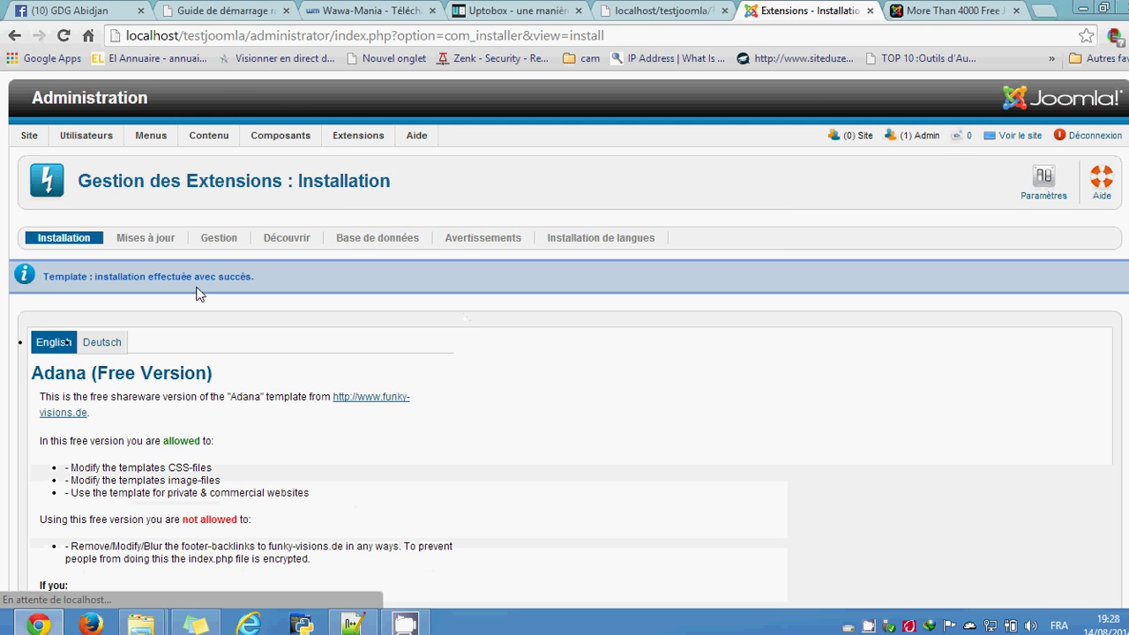
Step: Go to the template styles manager under Extensions
{"action": "left_click_drag", "start_coordinate": [265, 284], "coordinate": [97, 279]}
{"action": "left_click", "coordinate": [209, 320]}
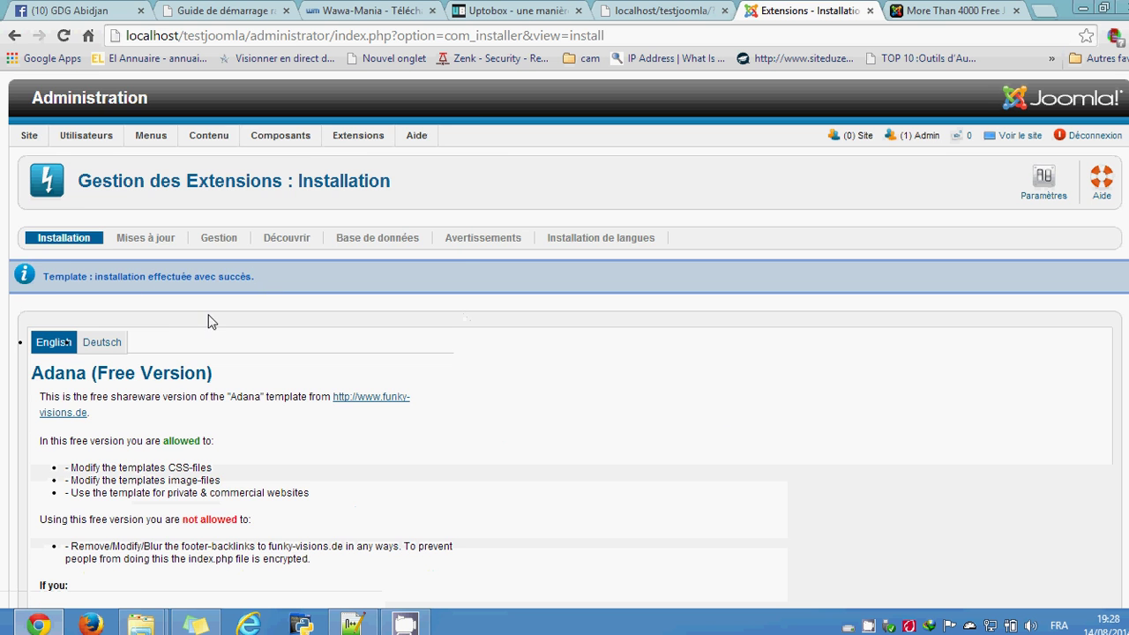
{"action": "scroll", "coordinate": [417, 341], "scroll_direction": "down", "scroll_amount": 4}
{"action": "scroll", "coordinate": [559, 367], "scroll_direction": "down", "scroll_amount": 3}
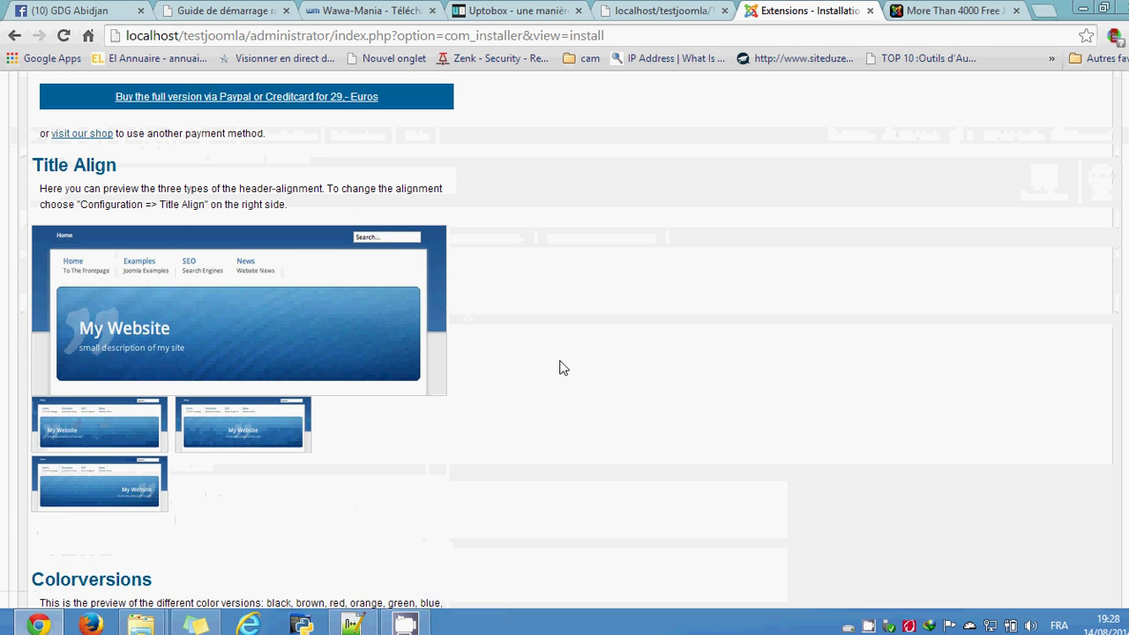
{"action": "scroll", "coordinate": [396, 292], "scroll_direction": "up", "scroll_amount": 7}
{"action": "mouse_move", "coordinate": [379, 141]}
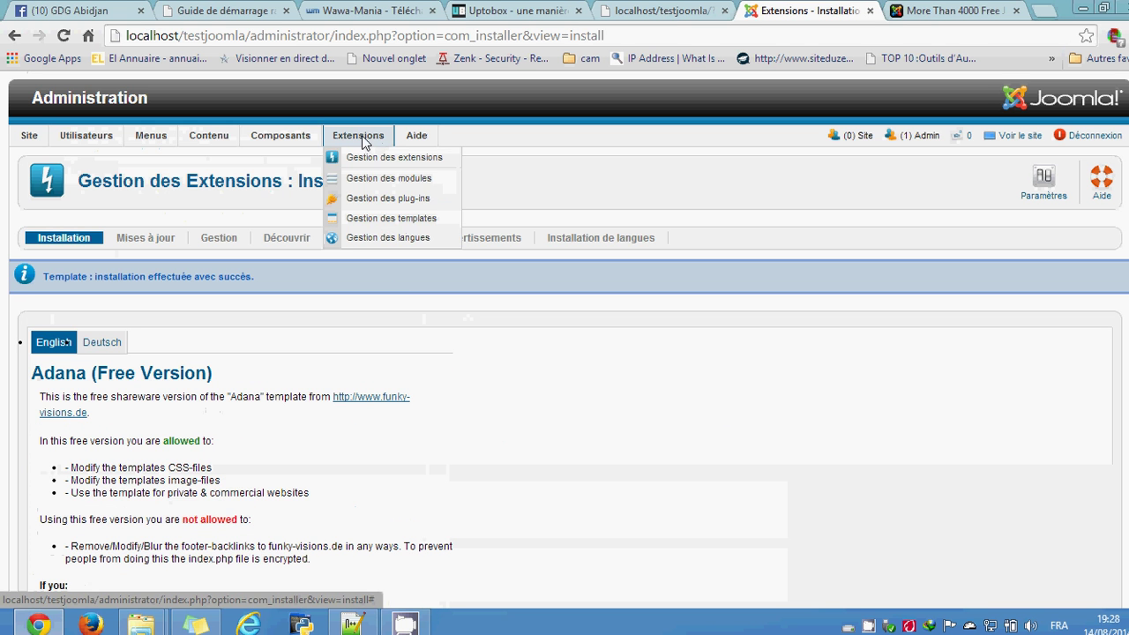
{"action": "left_click", "coordinate": [380, 219]}
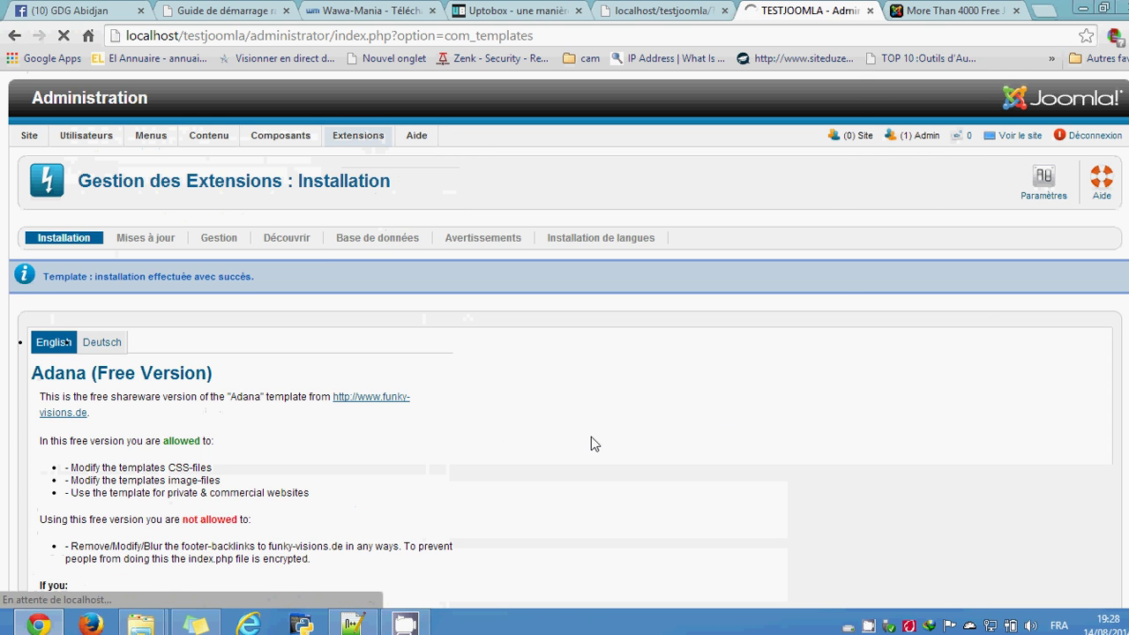
Step: Star Adana - Par défaut as the default site style, then switch to the front-end tab
{"action": "scroll", "coordinate": [748, 491], "scroll_direction": "down", "scroll_amount": 1}
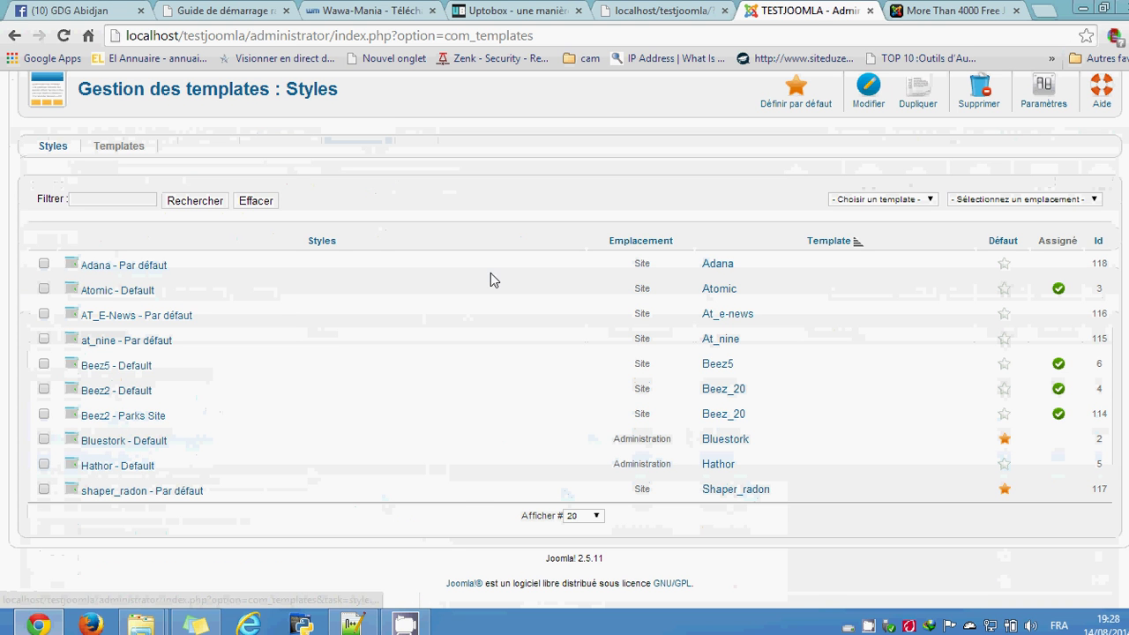
{"action": "left_click_drag", "start_coordinate": [654, 263], "coordinate": [635, 266]}
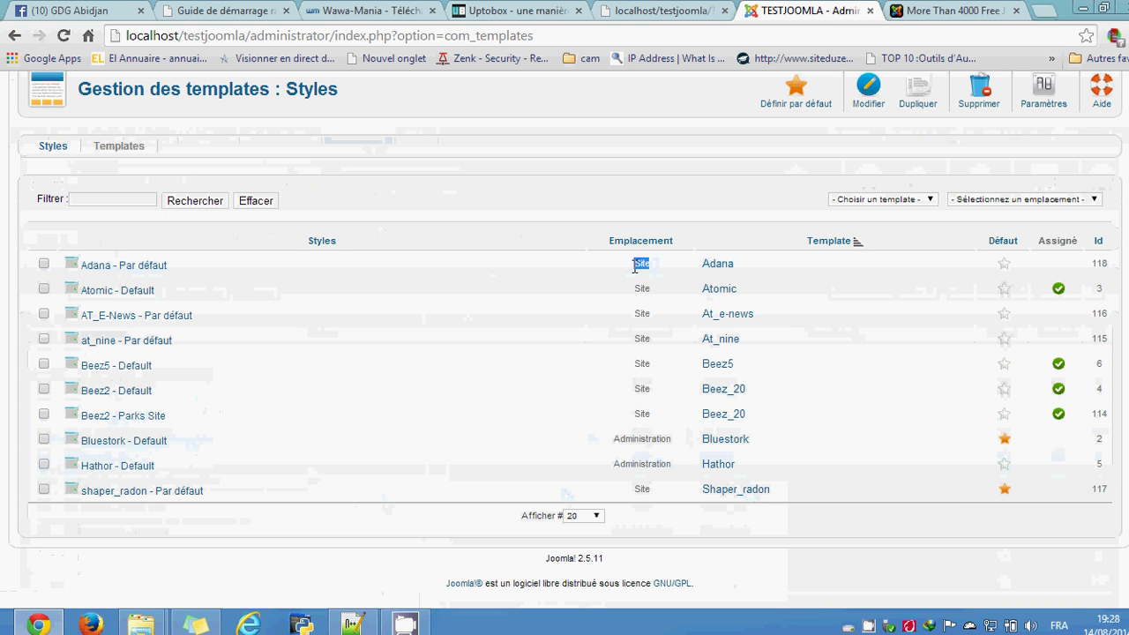
{"action": "left_click", "coordinate": [1008, 264]}
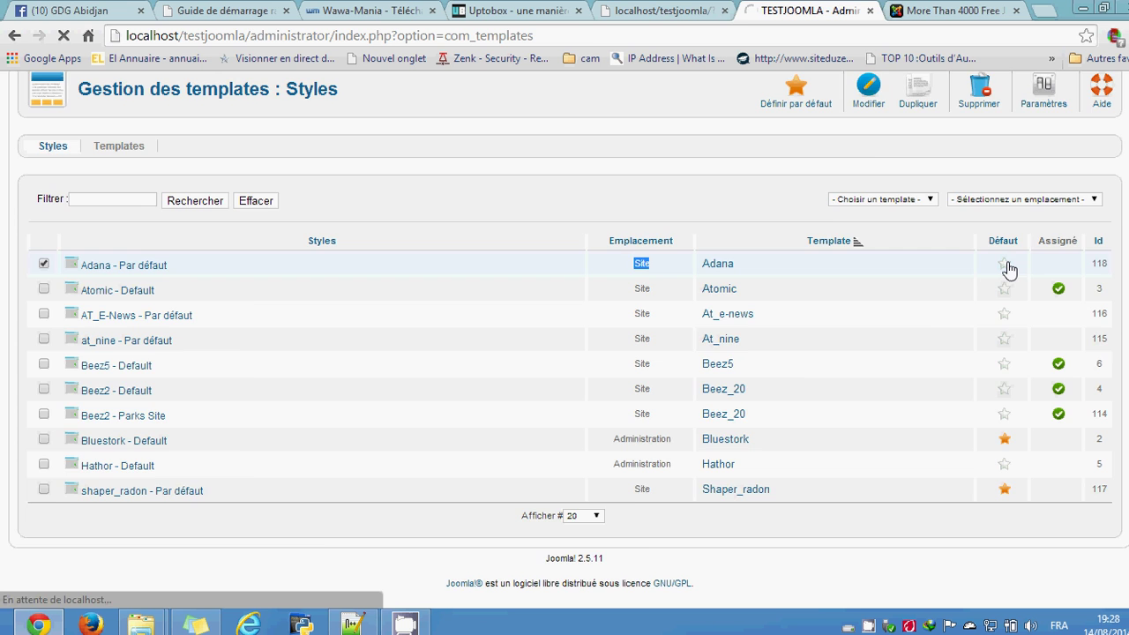
{"action": "left_click", "coordinate": [644, 8]}
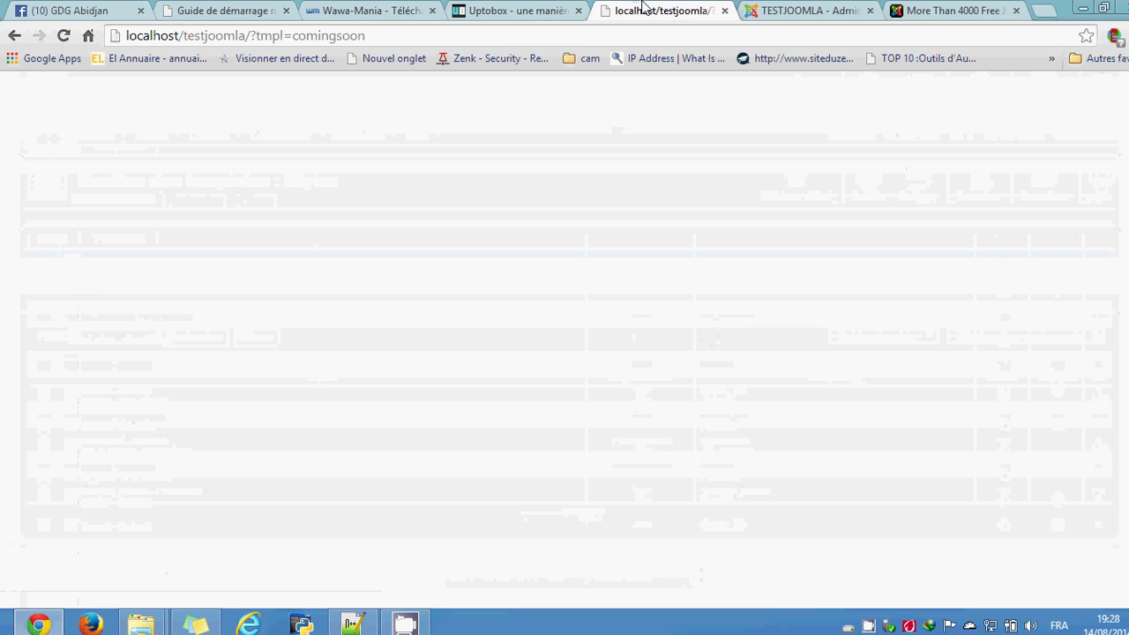
Step: Reload the home page without ?tmpl=comingsoon to view Adana, then return to the styles list
{"action": "left_click_drag", "start_coordinate": [252, 35], "coordinate": [441, 44]}
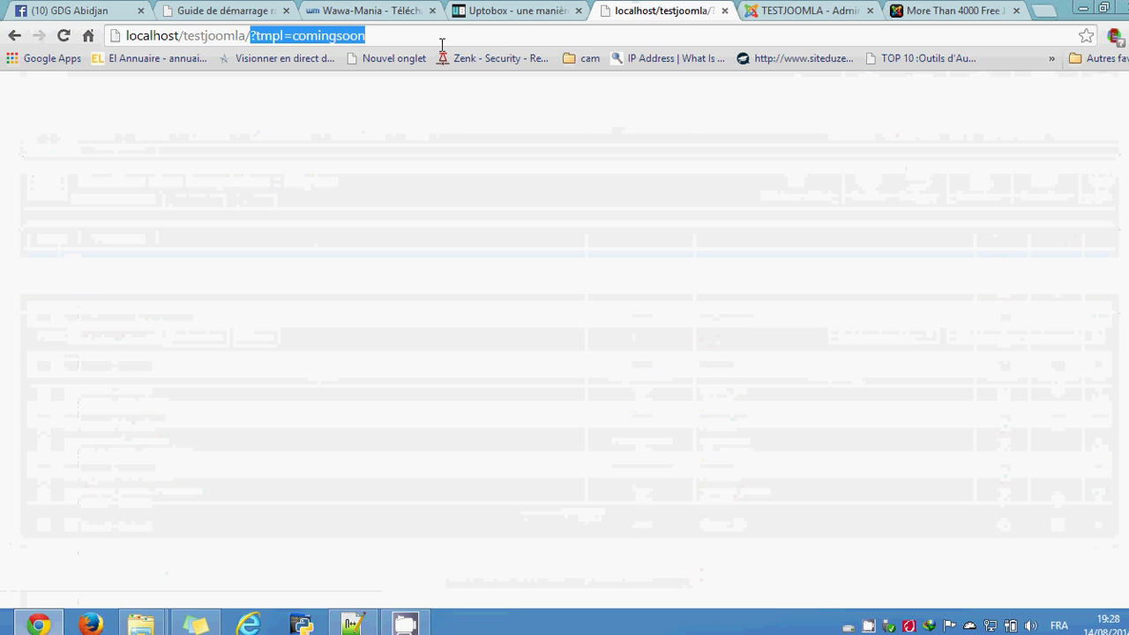
{"action": "key", "text": "Delete"}
{"action": "key", "text": "Return"}
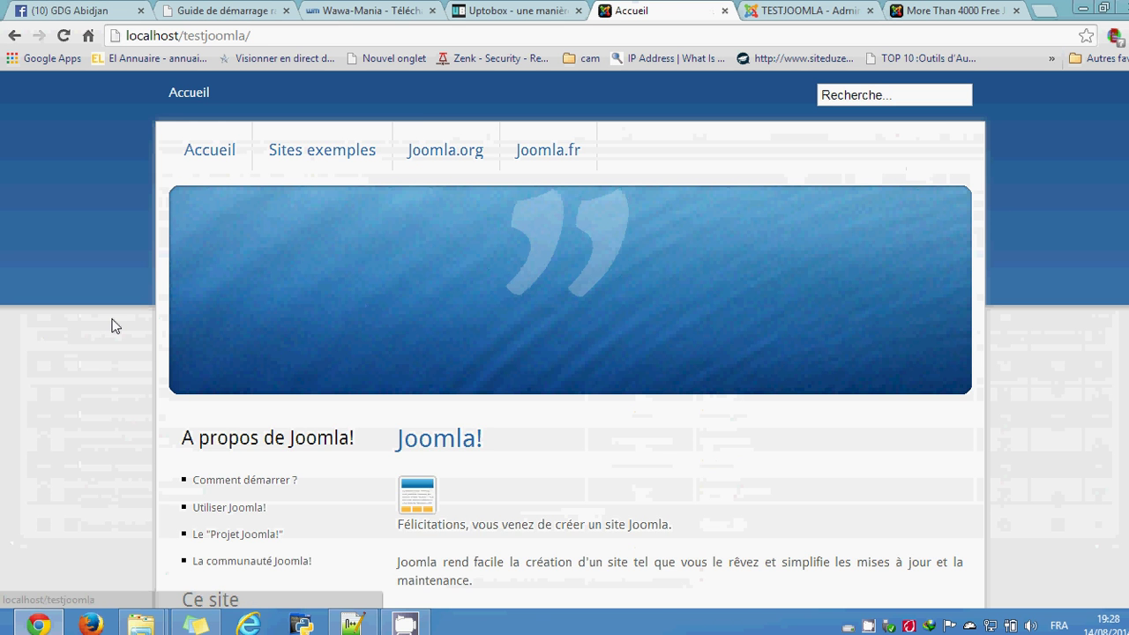
{"action": "scroll", "coordinate": [112, 326], "scroll_direction": "down", "scroll_amount": 10}
{"action": "scroll", "coordinate": [112, 325], "scroll_direction": "up", "scroll_amount": 10}
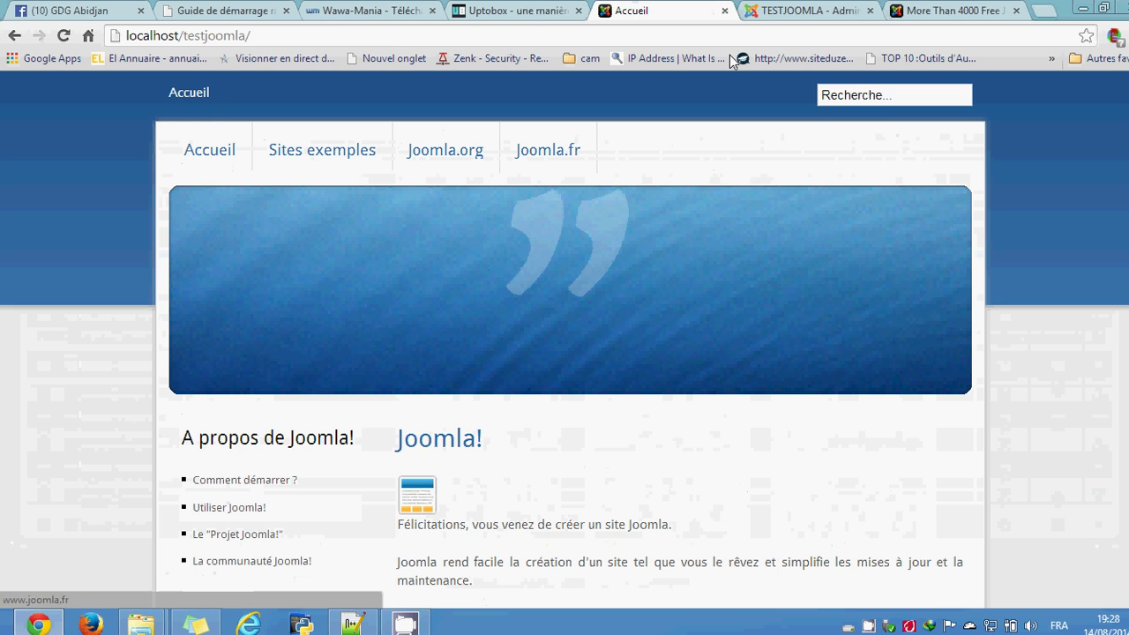
{"action": "scroll", "coordinate": [643, 406], "scroll_direction": "down", "scroll_amount": 10}
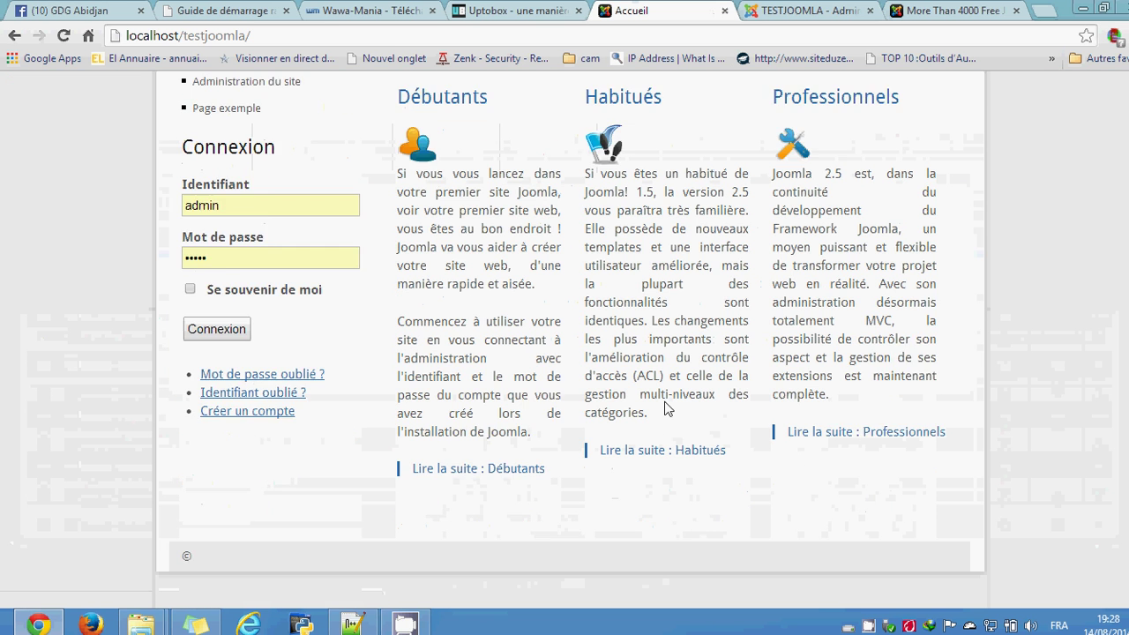
{"action": "scroll", "coordinate": [582, 408], "scroll_direction": "up", "scroll_amount": 1}
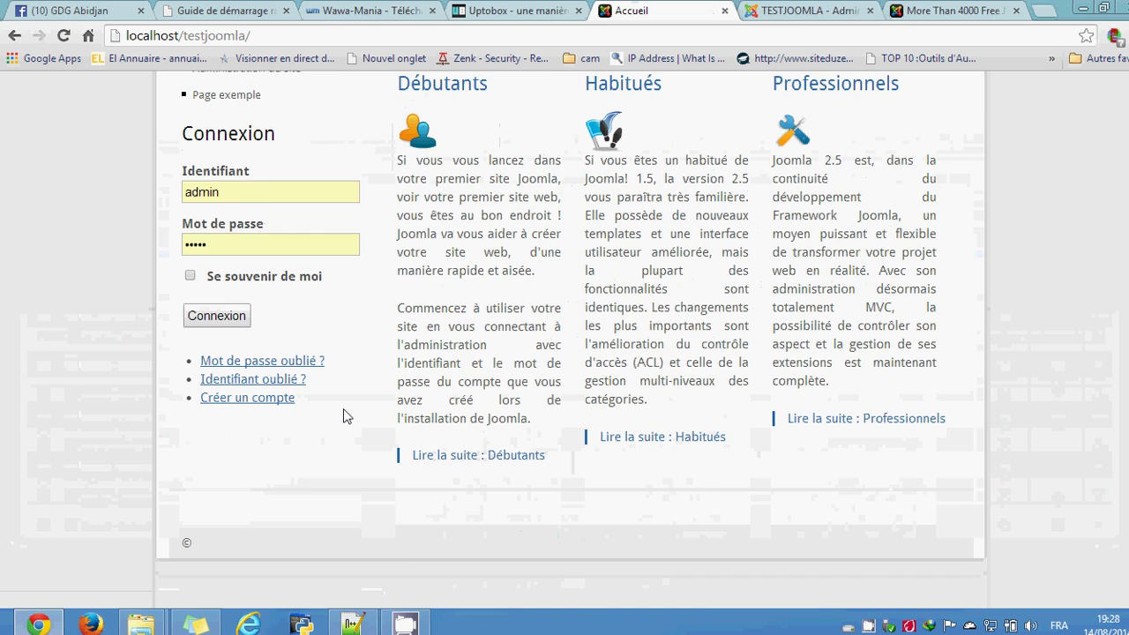
{"action": "scroll", "coordinate": [343, 413], "scroll_direction": "up", "scroll_amount": 3}
{"action": "scroll", "coordinate": [343, 416], "scroll_direction": "up", "scroll_amount": 5}
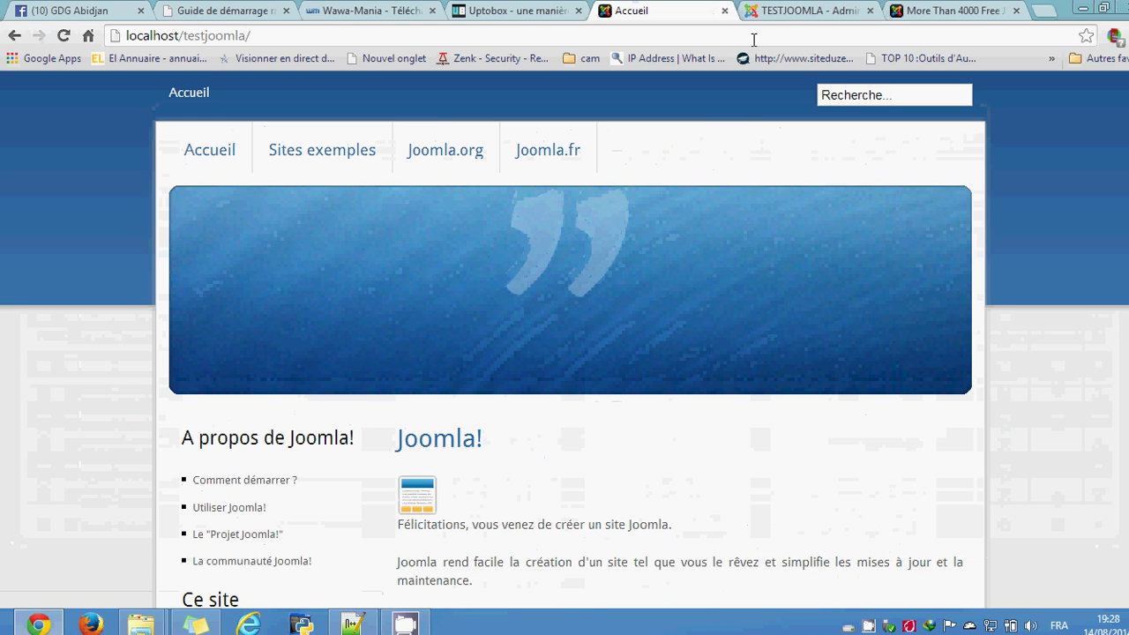
{"action": "left_click", "coordinate": [800, 10]}
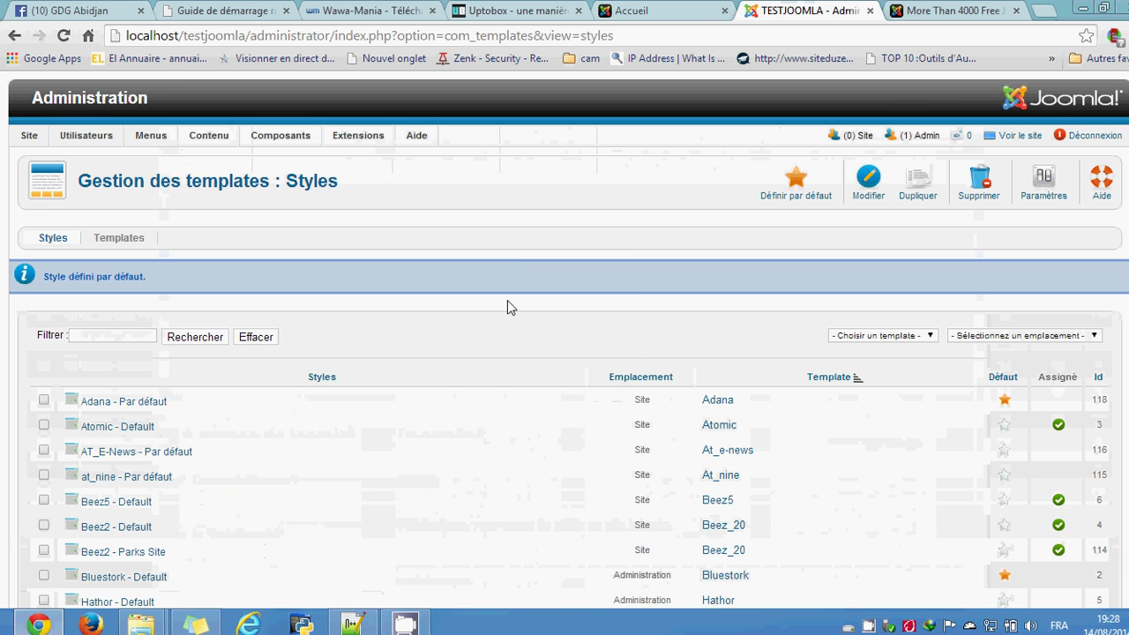
{"action": "scroll", "coordinate": [507, 301], "scroll_direction": "down", "scroll_amount": 2}
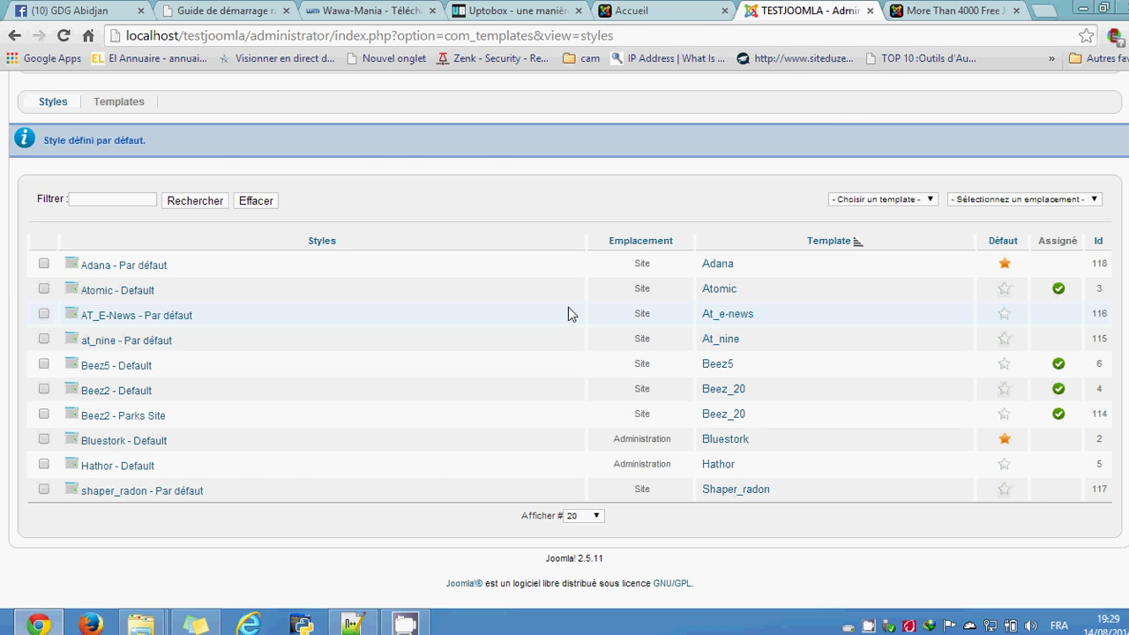
{"action": "left_click", "coordinate": [694, 8]}
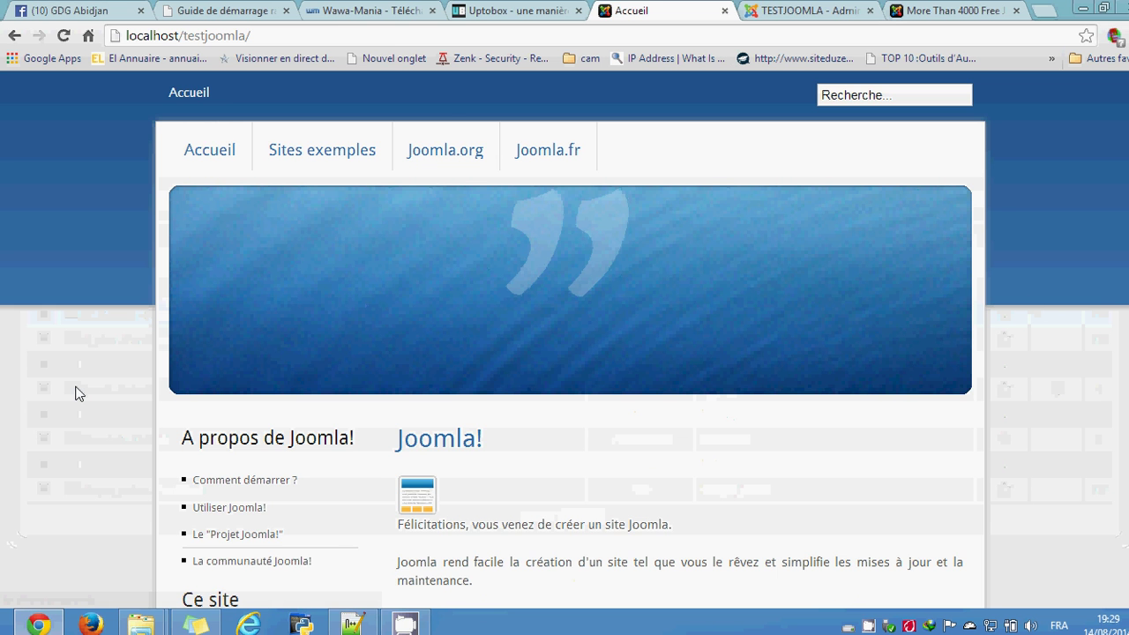
{"action": "scroll", "coordinate": [78, 390], "scroll_direction": "down", "scroll_amount": 4}
{"action": "scroll", "coordinate": [76, 393], "scroll_direction": "up", "scroll_amount": 4}
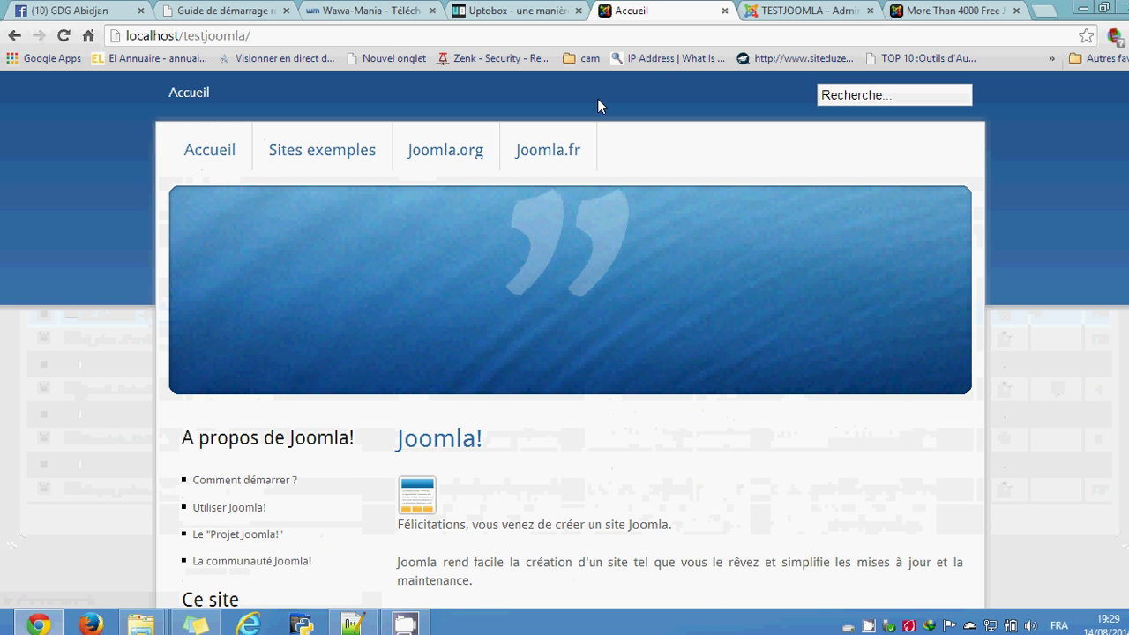
{"action": "left_click", "coordinate": [964, 9]}
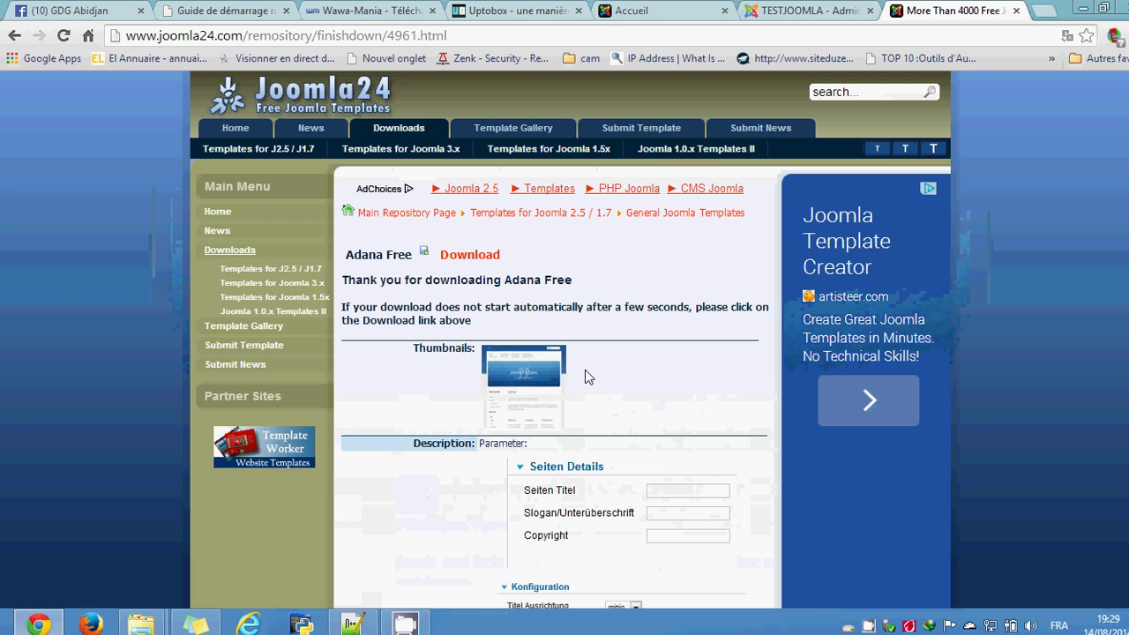
{"action": "scroll", "coordinate": [534, 305], "scroll_direction": "down", "scroll_amount": 5}
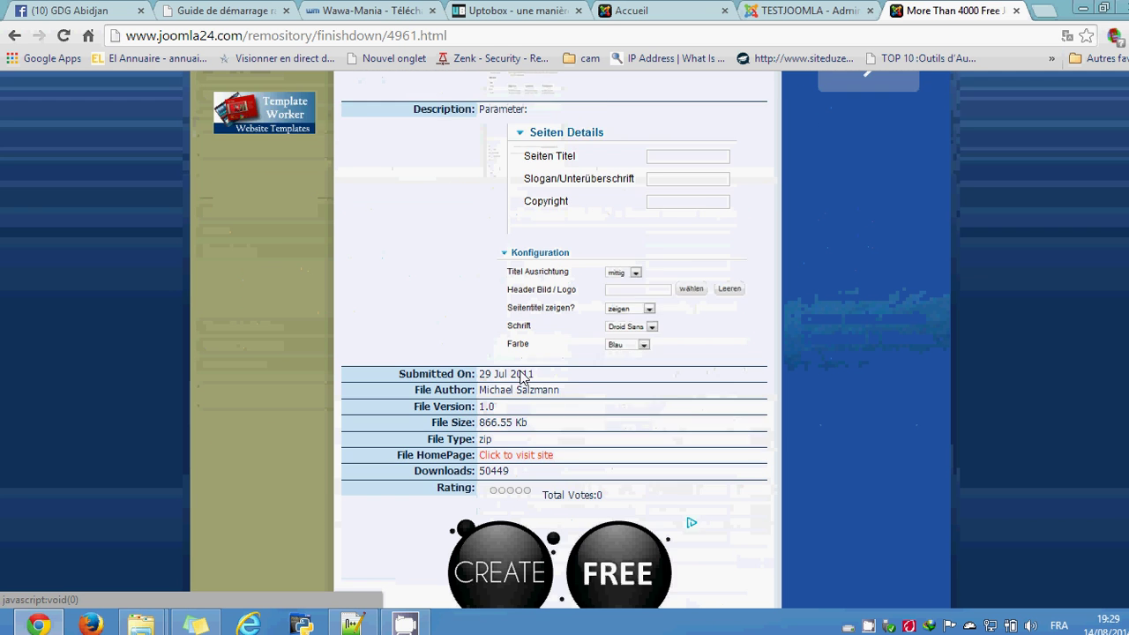
{"action": "scroll", "coordinate": [543, 243], "scroll_direction": "up", "scroll_amount": 4}
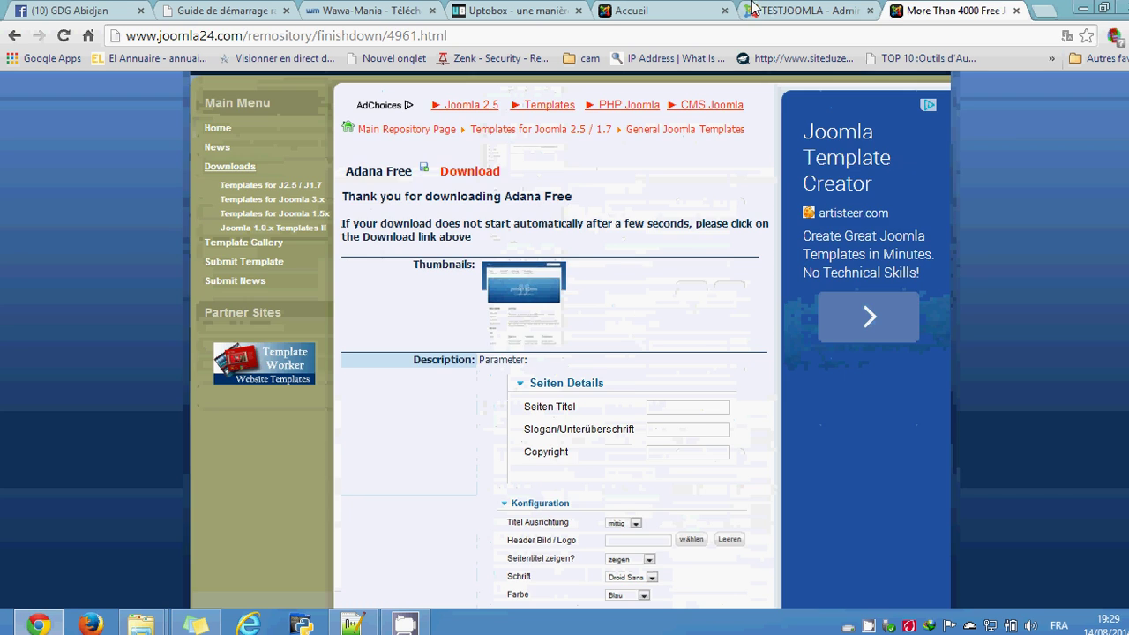
{"action": "left_click", "coordinate": [794, 9]}
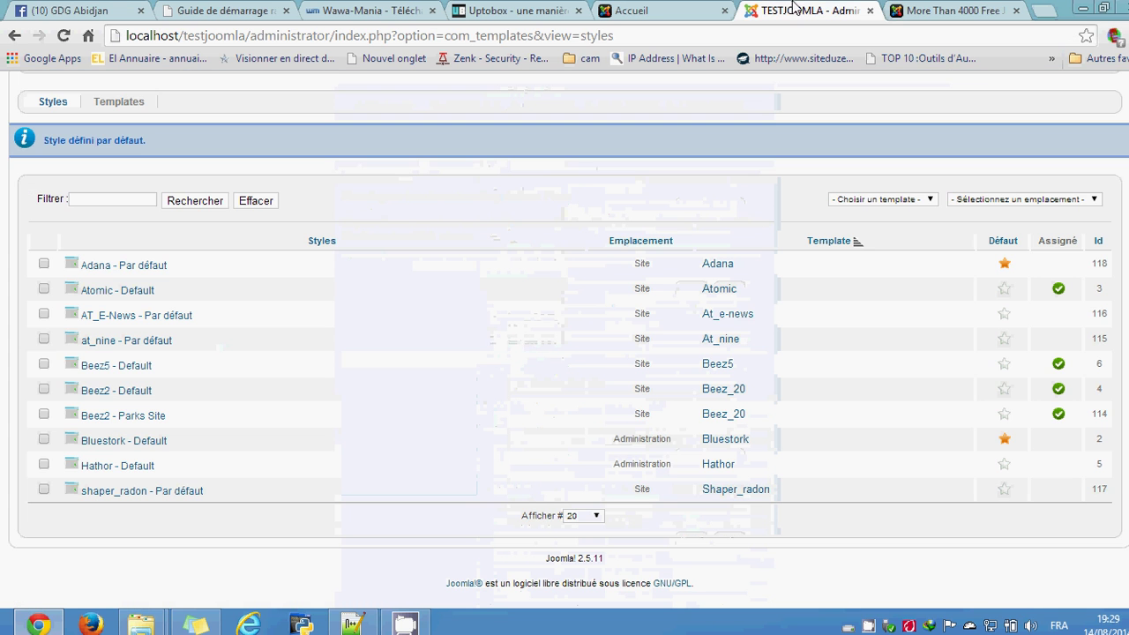
{"action": "left_click", "coordinate": [130, 267]}
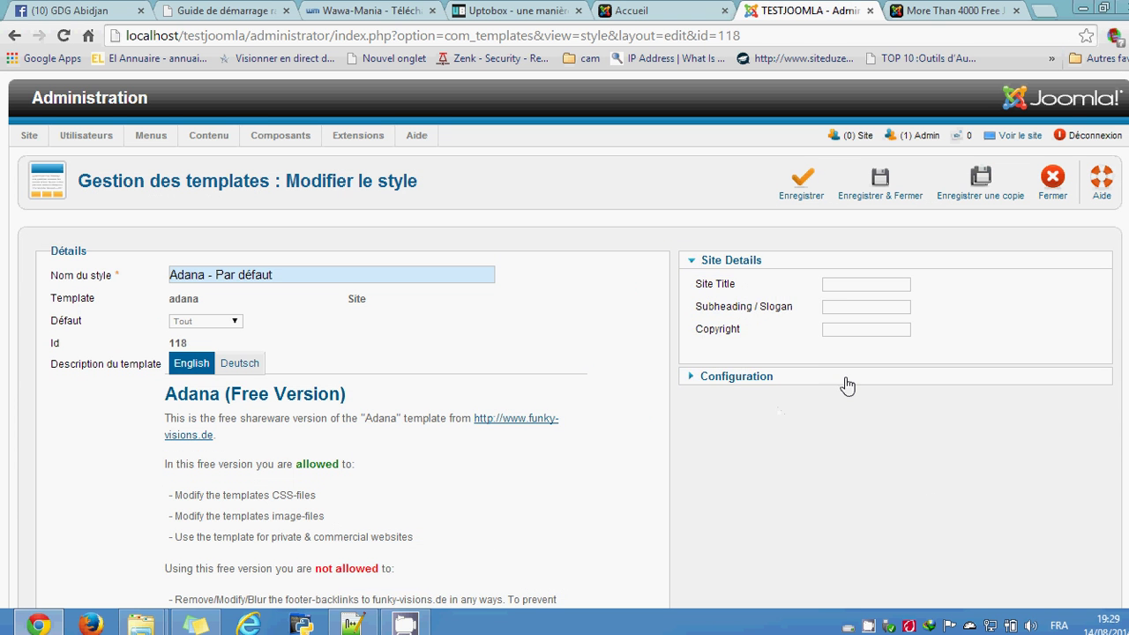
{"action": "left_click", "coordinate": [846, 381]}
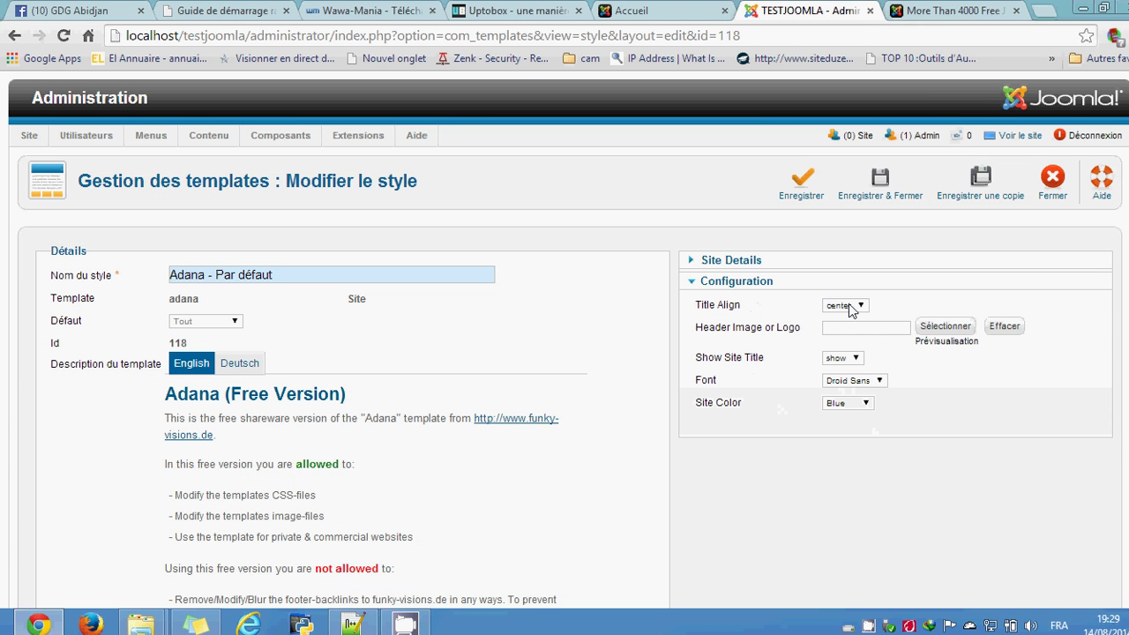
{"action": "mouse_move", "coordinate": [723, 308]}
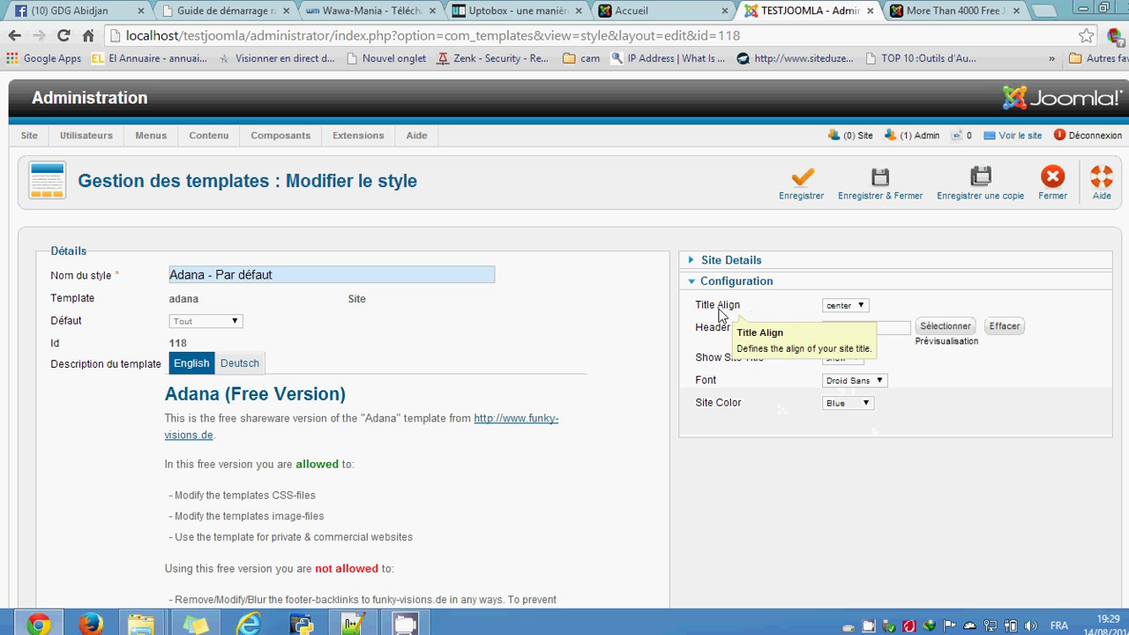
{"action": "left_click", "coordinate": [860, 309]}
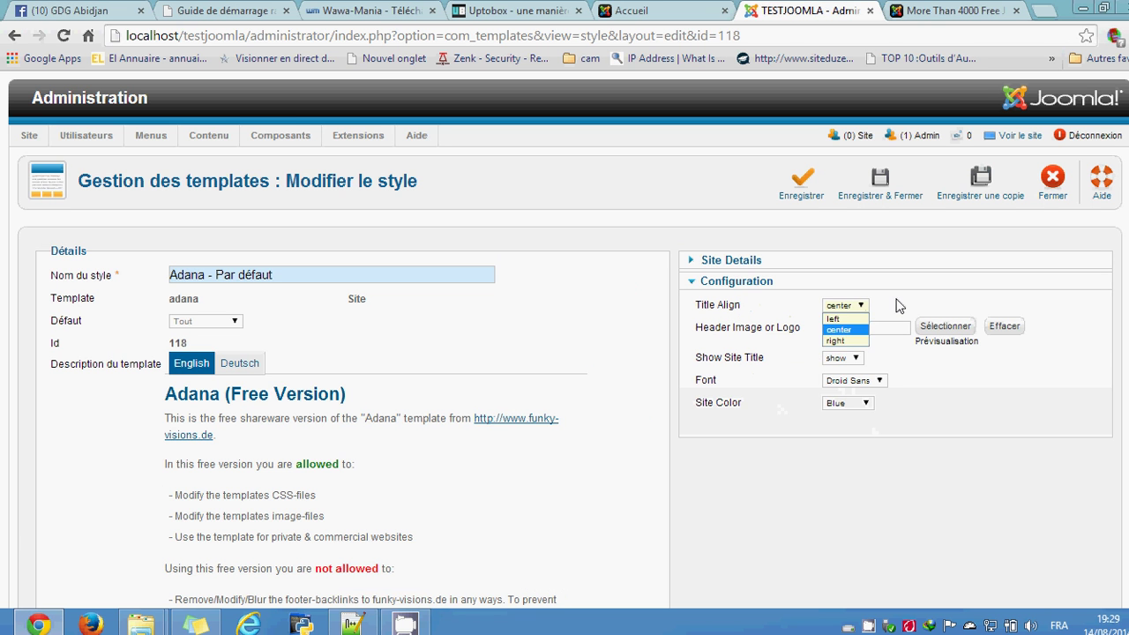
{"action": "left_click", "coordinate": [830, 317]}
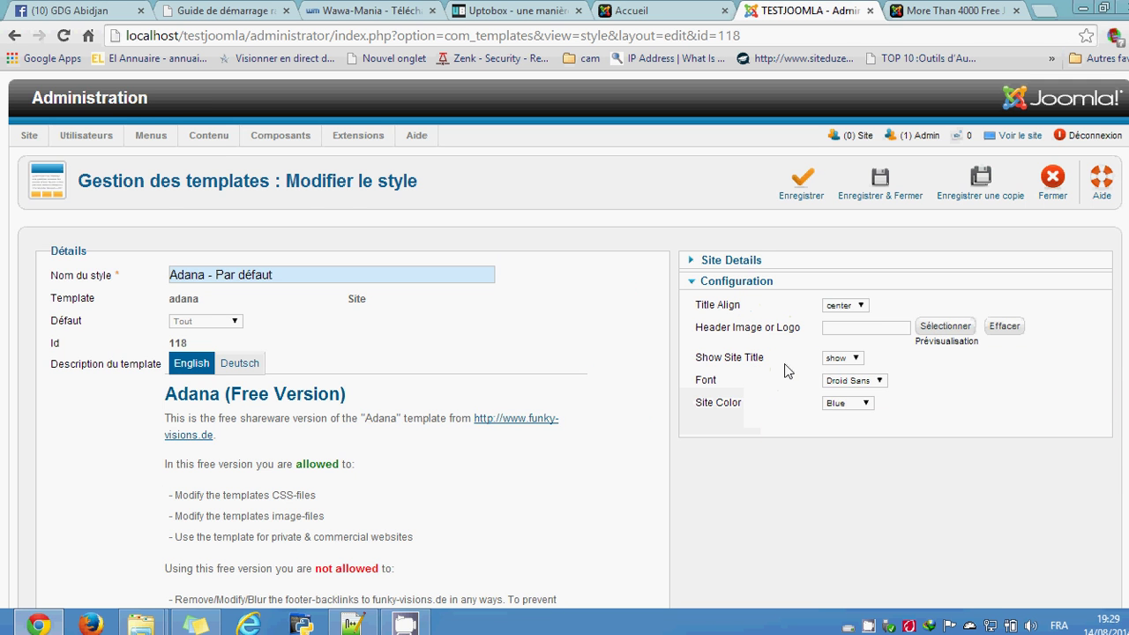
{"action": "scroll", "coordinate": [828, 477], "scroll_direction": "down", "scroll_amount": 5}
{"action": "scroll", "coordinate": [827, 477], "scroll_direction": "up", "scroll_amount": 5}
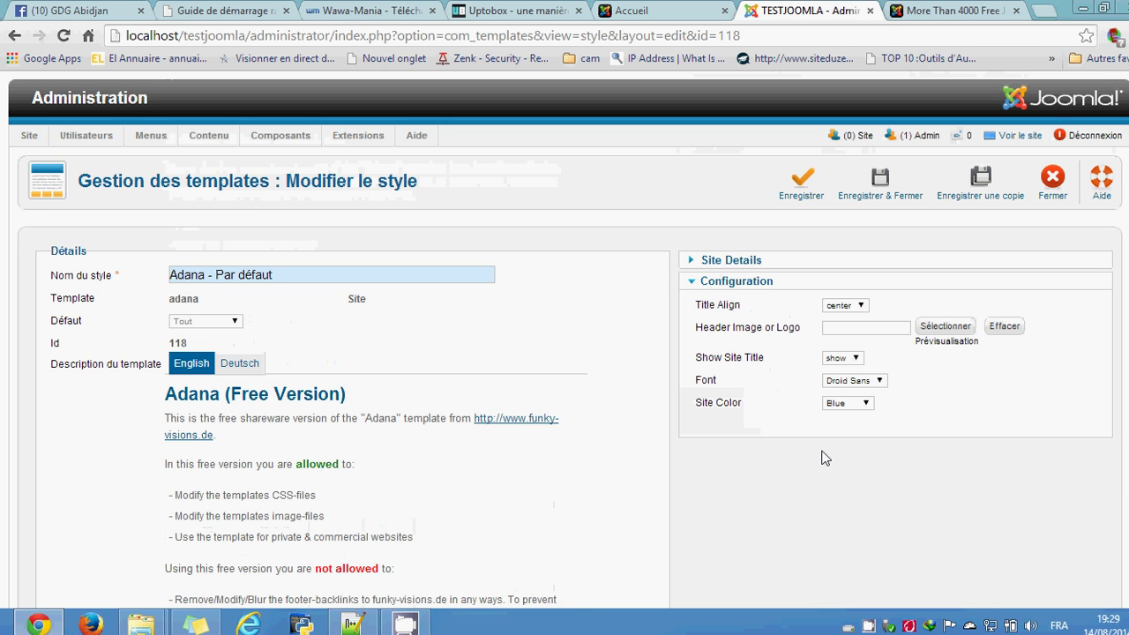
{"action": "left_click", "coordinate": [1047, 196]}
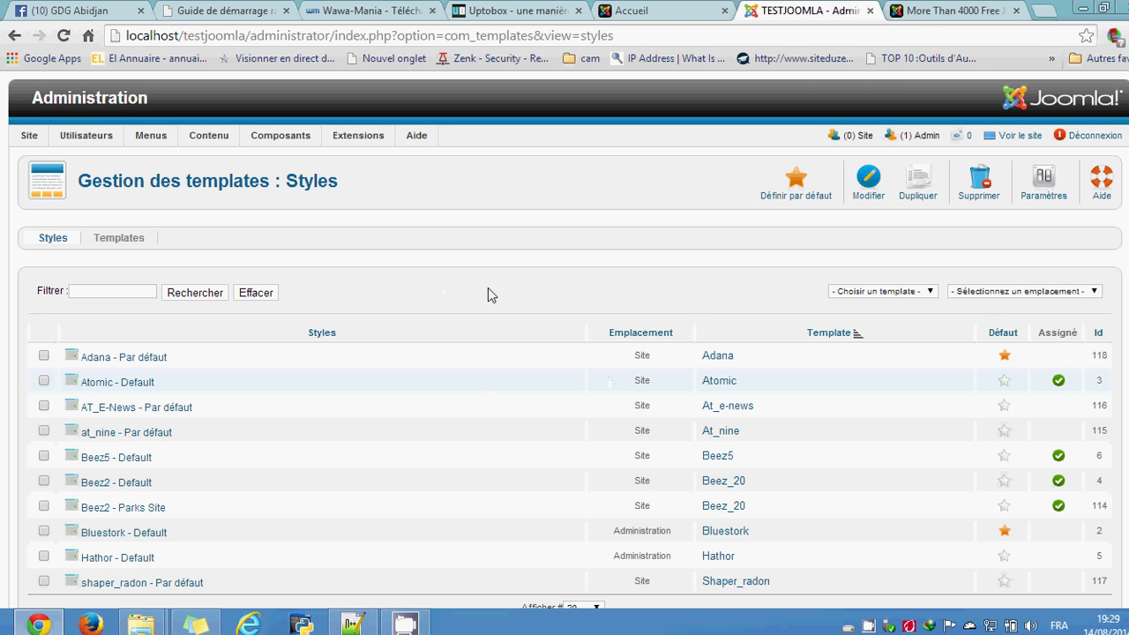
{"action": "left_click", "coordinate": [631, 10]}
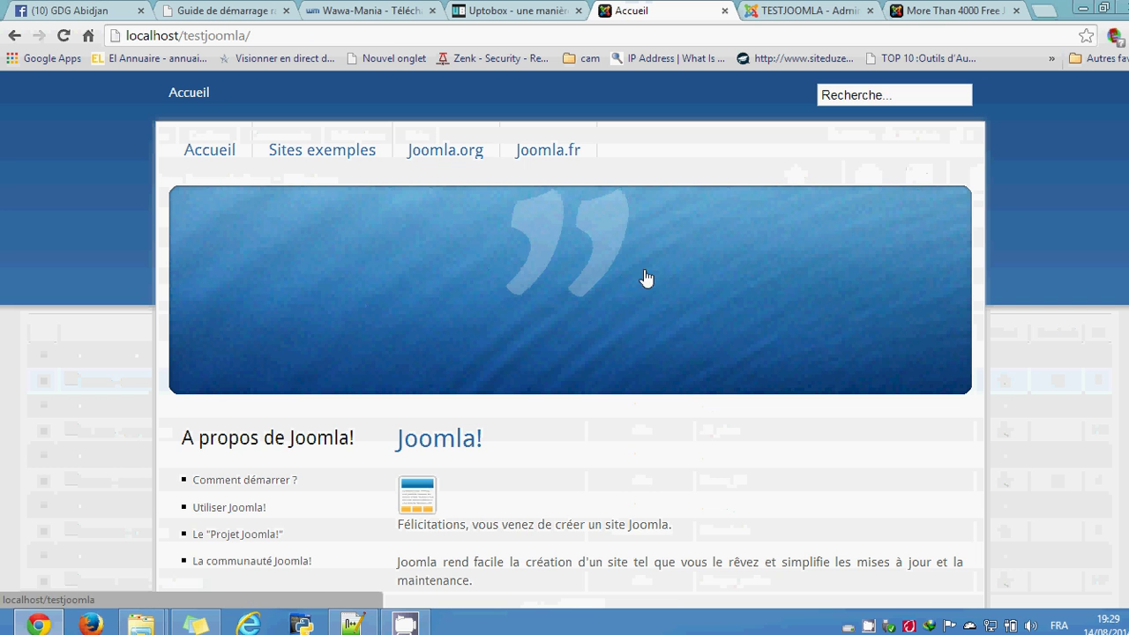
{"action": "scroll", "coordinate": [1040, 330], "scroll_direction": "down", "scroll_amount": 3}
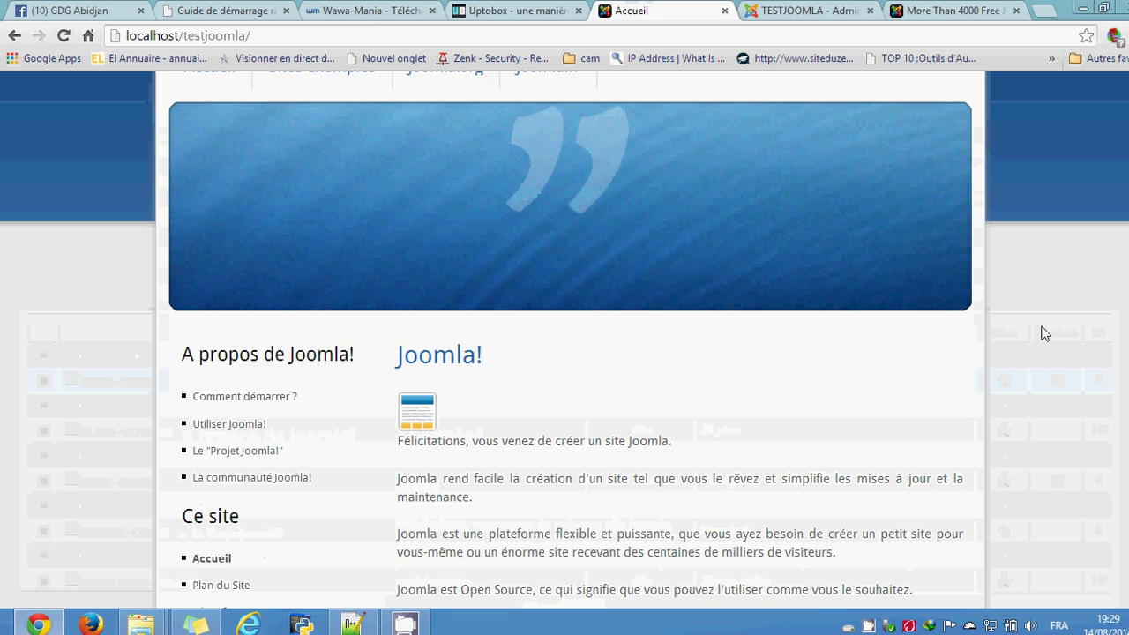
{"action": "scroll", "coordinate": [1040, 332], "scroll_direction": "up", "scroll_amount": 3}
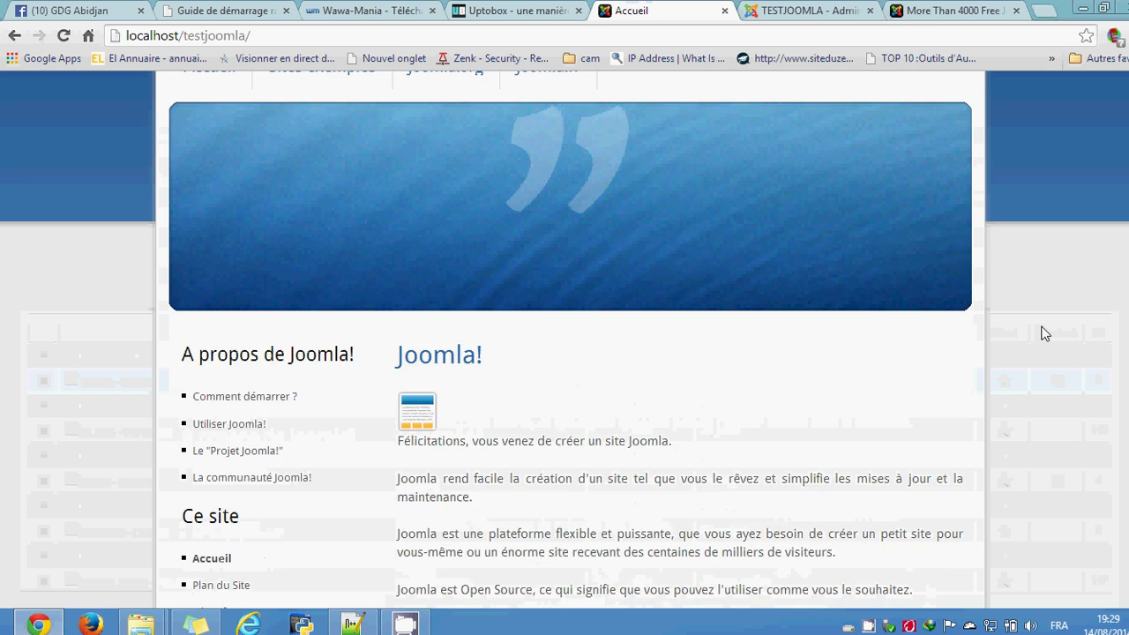
{"action": "scroll", "coordinate": [1040, 333], "scroll_direction": "down", "scroll_amount": 4}
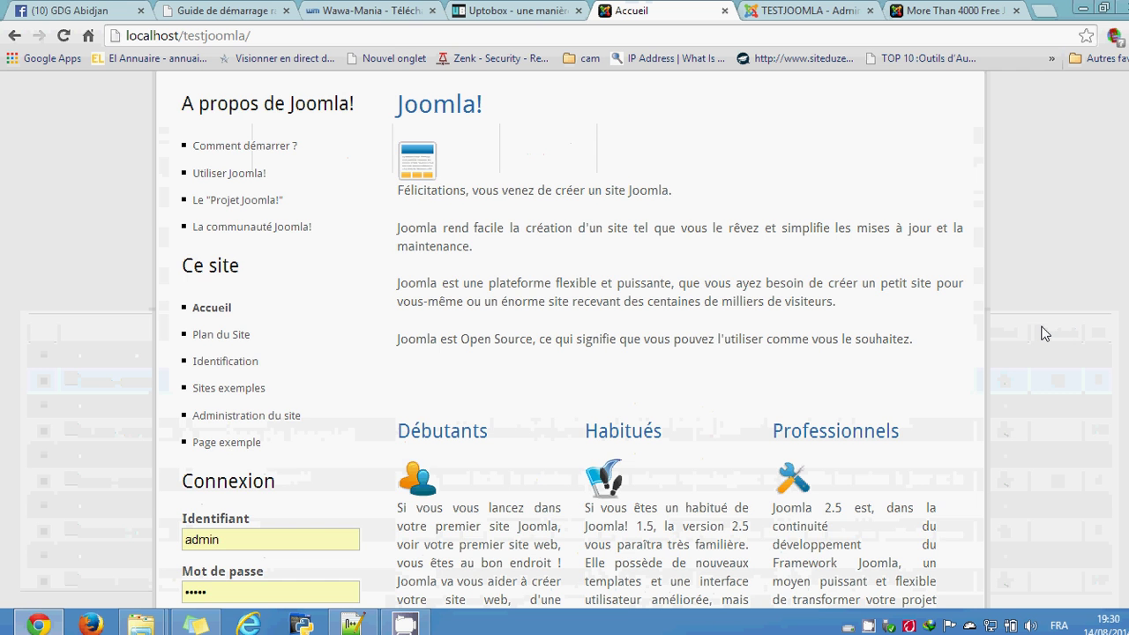
{"action": "scroll", "coordinate": [1043, 333], "scroll_direction": "up", "scroll_amount": 4}
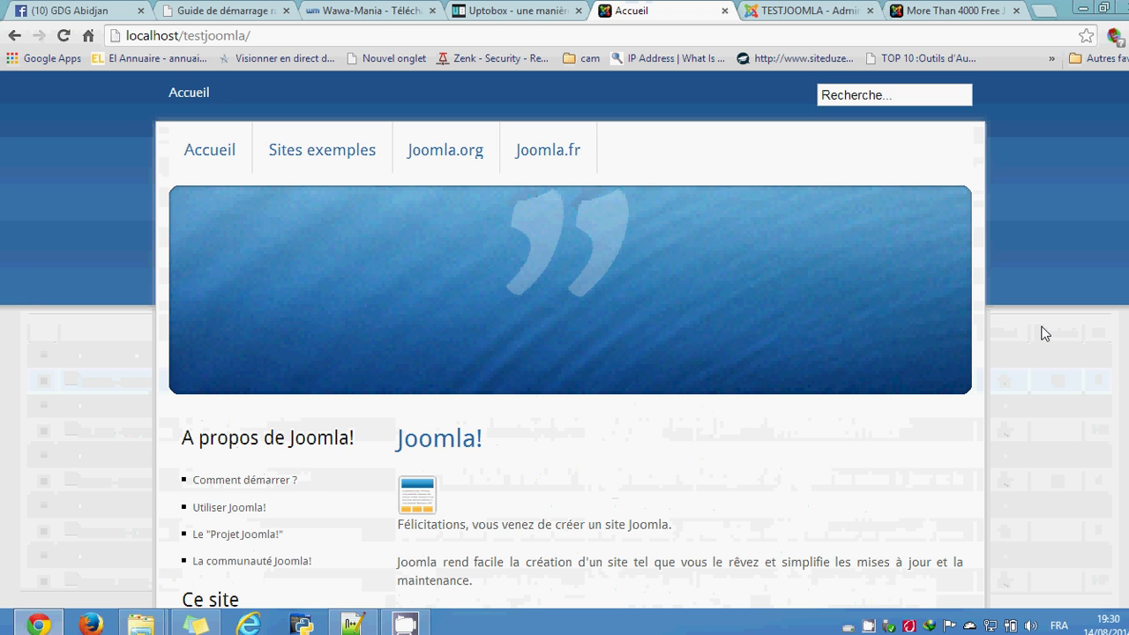
{"action": "scroll", "coordinate": [1050, 325], "scroll_direction": "down", "scroll_amount": 9}
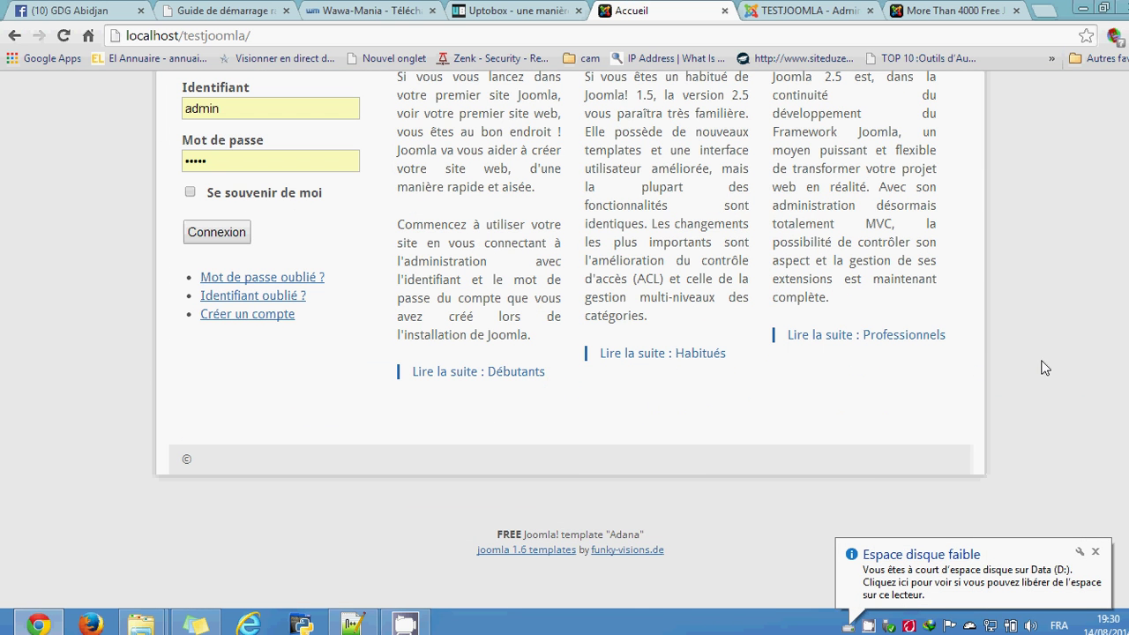
{"action": "scroll", "coordinate": [1047, 370], "scroll_direction": "up", "scroll_amount": 9}
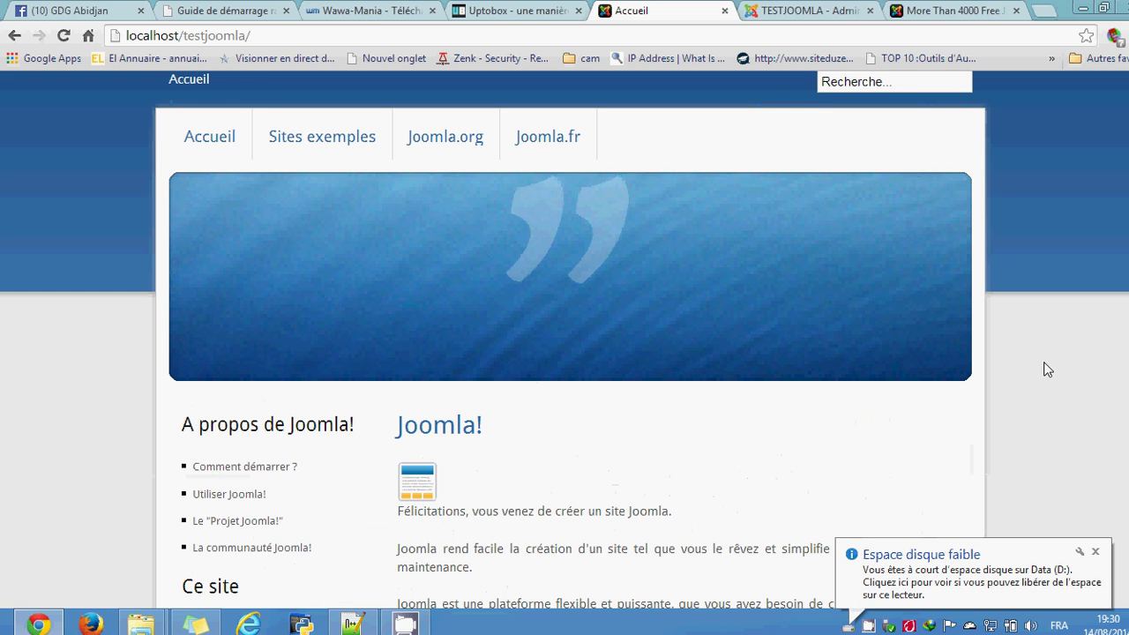
{"action": "scroll", "coordinate": [1032, 284], "scroll_direction": "down", "scroll_amount": 3}
{"action": "scroll", "coordinate": [1031, 285], "scroll_direction": "up", "scroll_amount": 3}
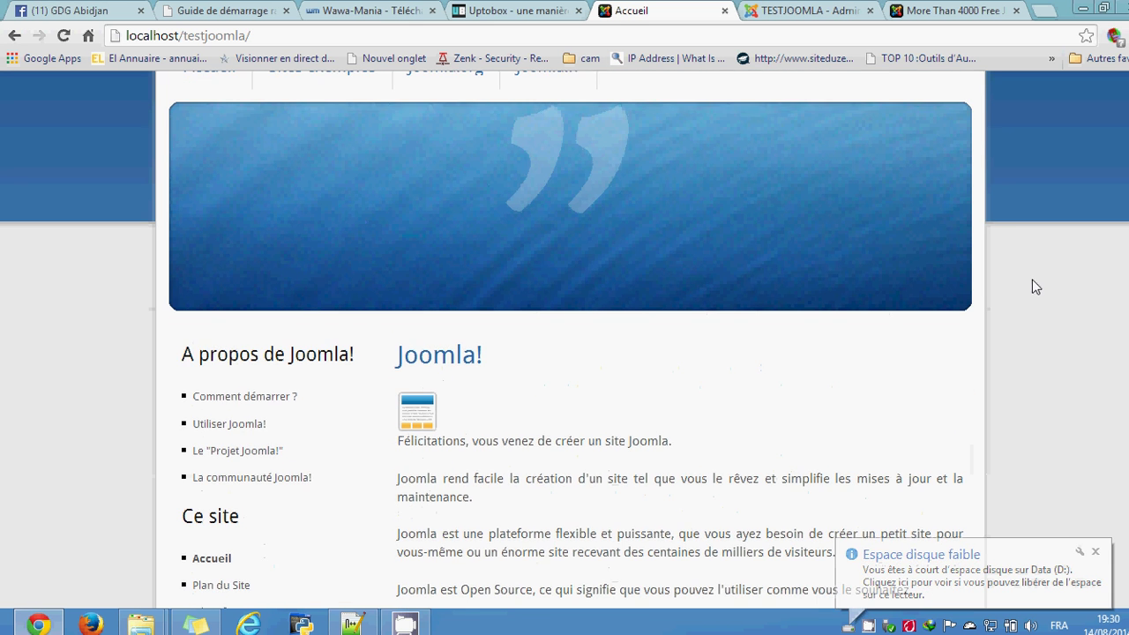
{"action": "scroll", "coordinate": [1034, 287], "scroll_direction": "down", "scroll_amount": 8}
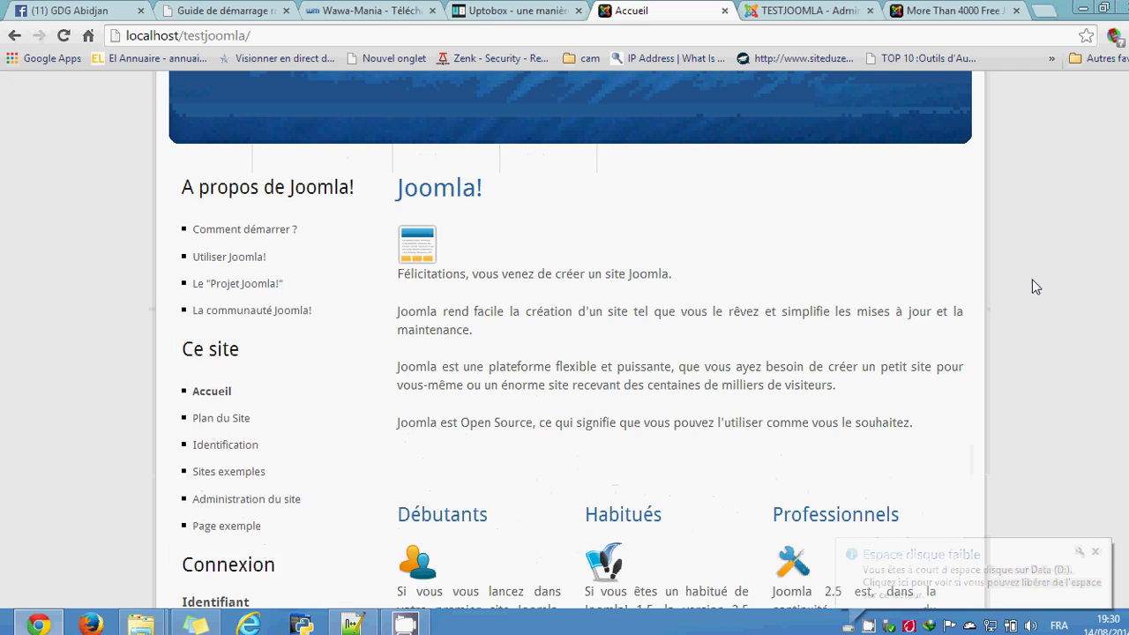
{"action": "scroll", "coordinate": [1034, 287], "scroll_direction": "up", "scroll_amount": 6}
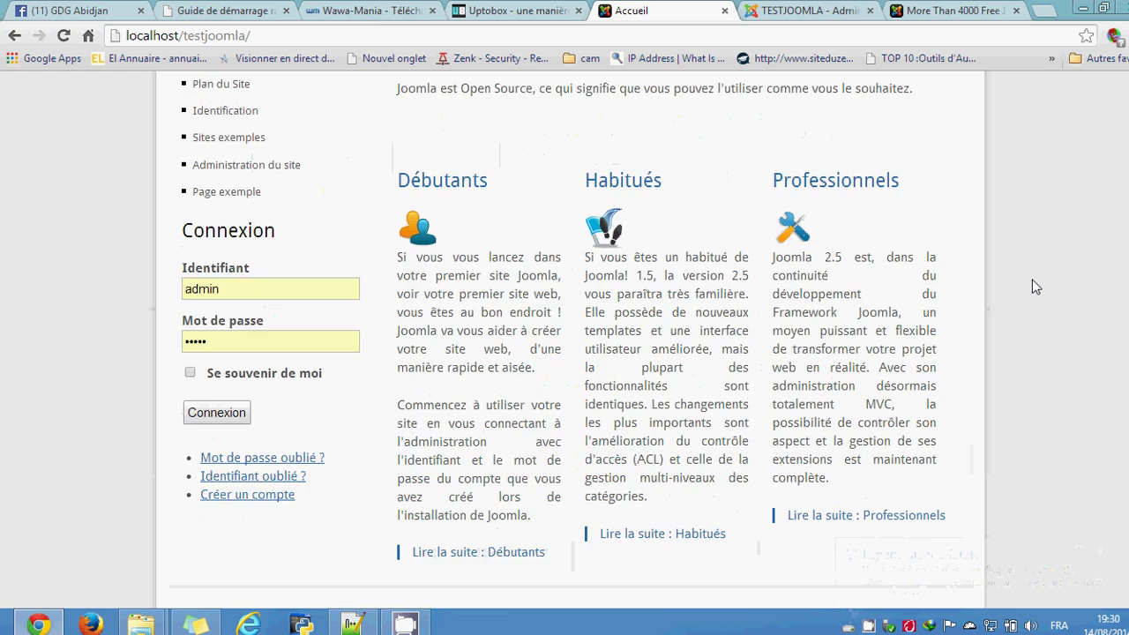
{"action": "scroll", "coordinate": [1035, 287], "scroll_direction": "up", "scroll_amount": 2}
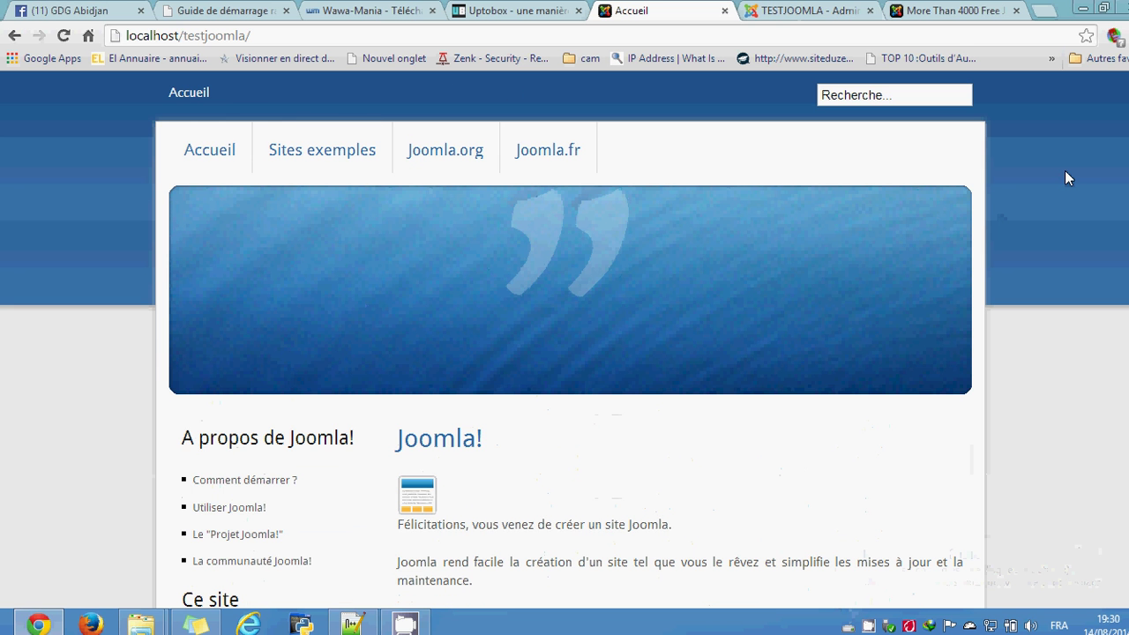
{"action": "left_click", "coordinate": [935, 13]}
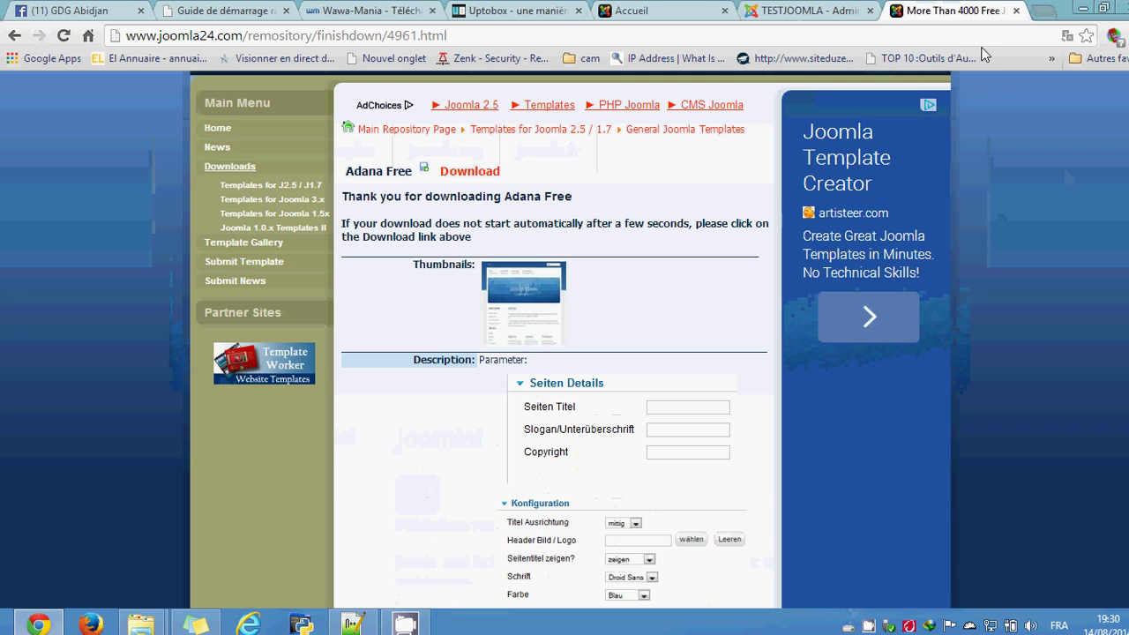
Step: Open a new tab and load gdgabidjan.ci
{"action": "key", "text": "ctrl+t"}
{"action": "type", "text": "go"}
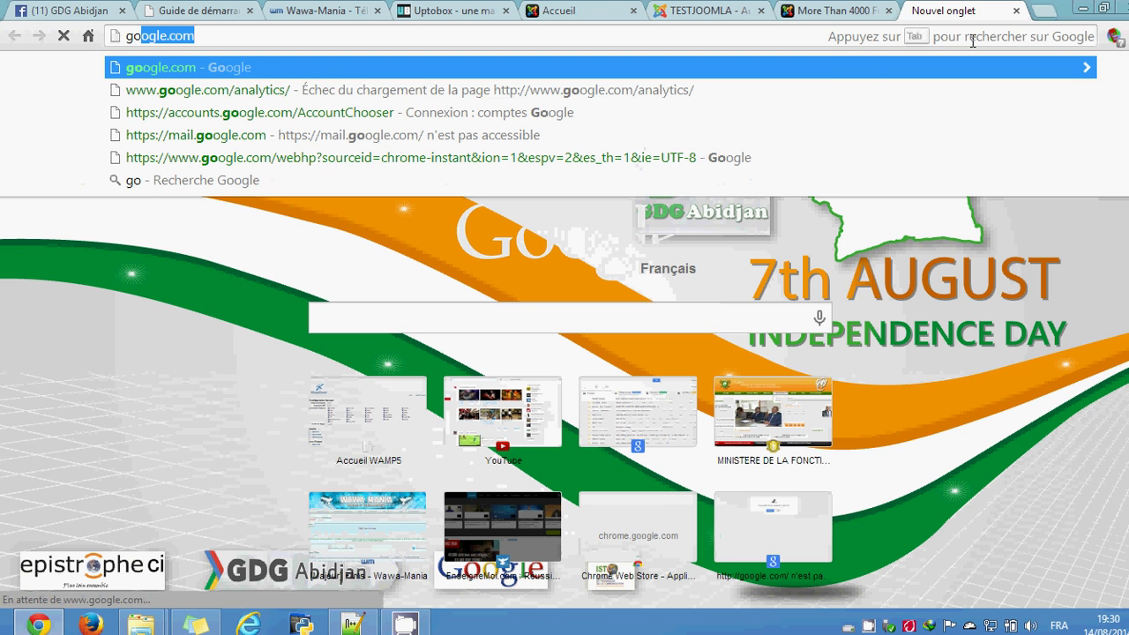
{"action": "key", "text": "BackSpace"}
{"action": "key", "text": "BackSpace"}
{"action": "key", "text": "BackSpace"}
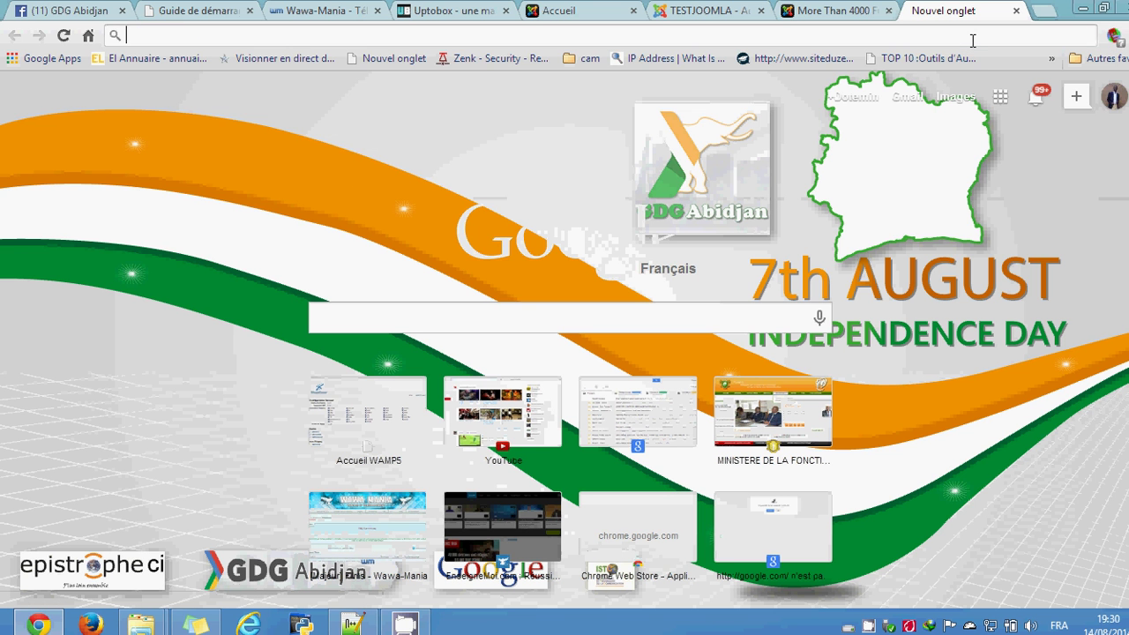
{"action": "type", "text": "g"}
{"action": "type", "text": "d"}
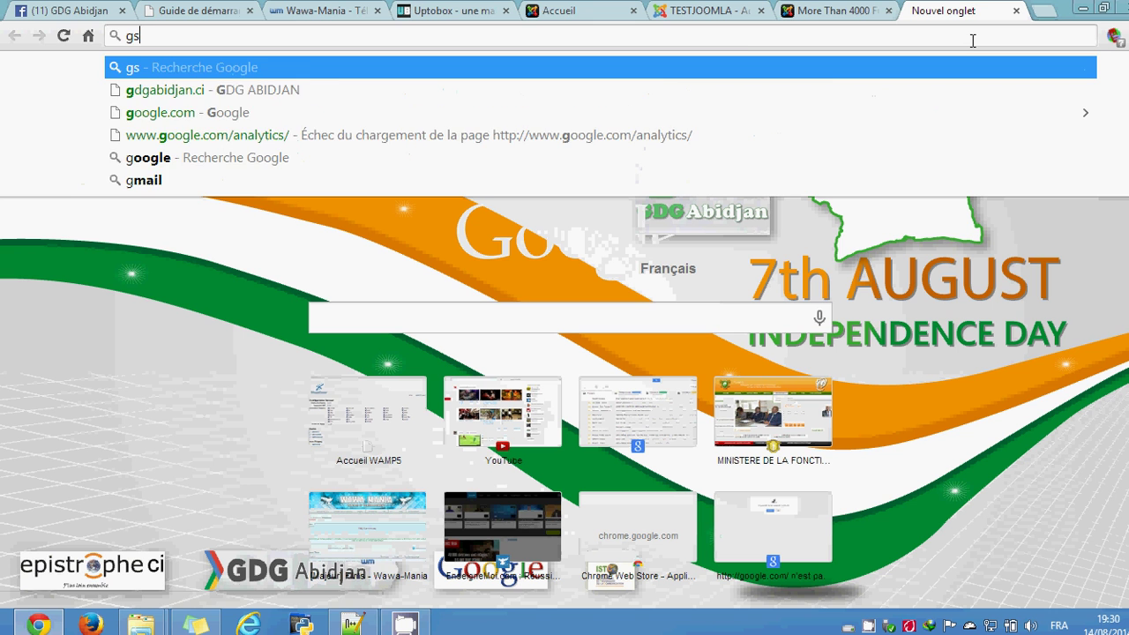
{"action": "key", "text": "BackSpace"}
{"action": "type", "text": "dg"}
{"action": "key", "text": "Return"}
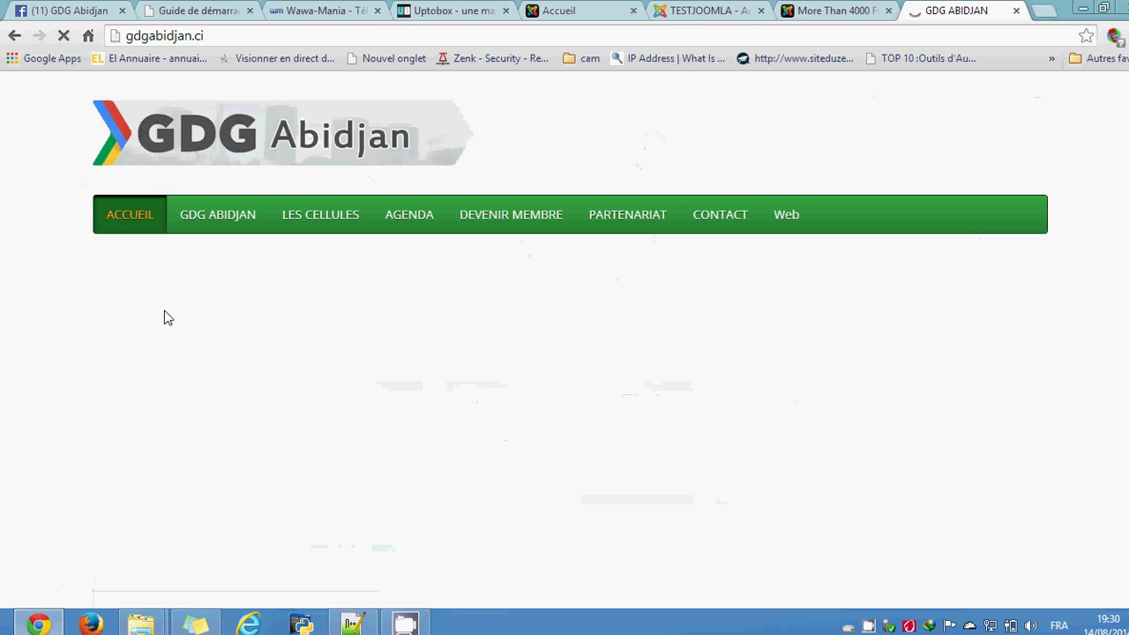
Step: Scroll through the GDG Abidjan homepage and its Africa Android Challenge banner
{"action": "scroll", "coordinate": [53, 255], "scroll_direction": "down", "scroll_amount": 3}
{"action": "scroll", "coordinate": [52, 255], "scroll_direction": "down", "scroll_amount": 6}
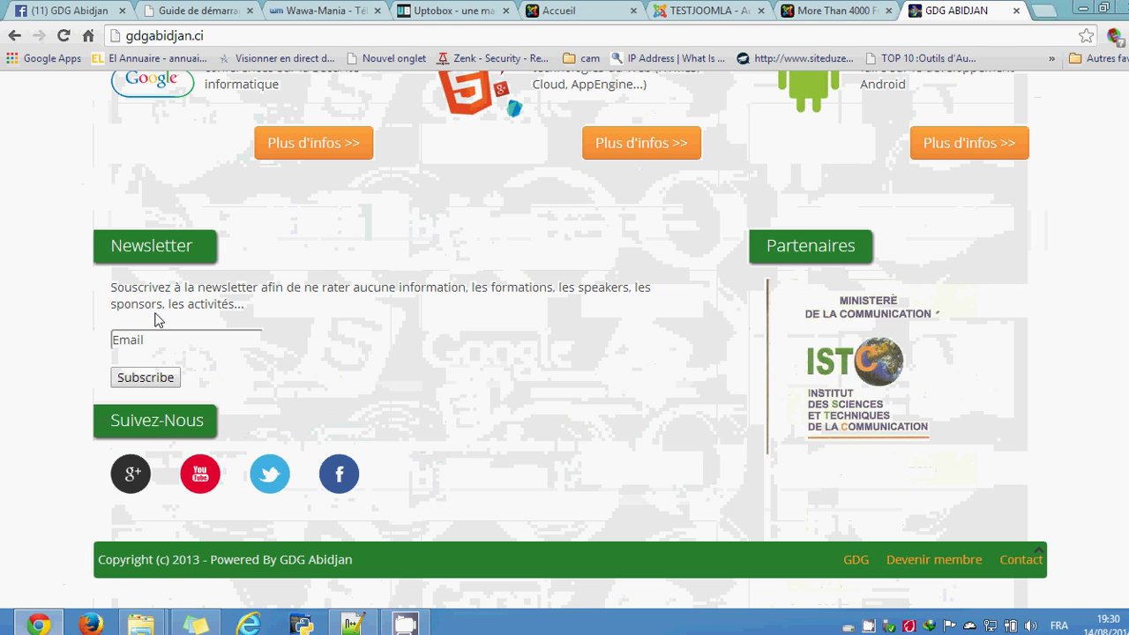
{"action": "scroll", "coordinate": [80, 320], "scroll_direction": "up", "scroll_amount": 9}
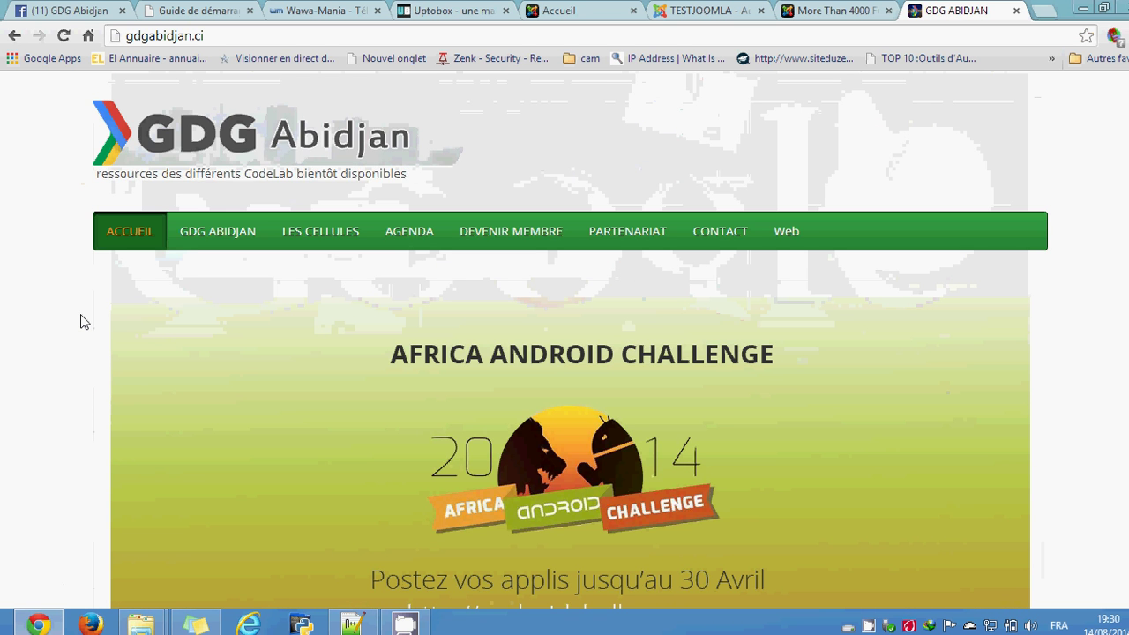
{"action": "scroll", "coordinate": [69, 320], "scroll_direction": "down", "scroll_amount": 5}
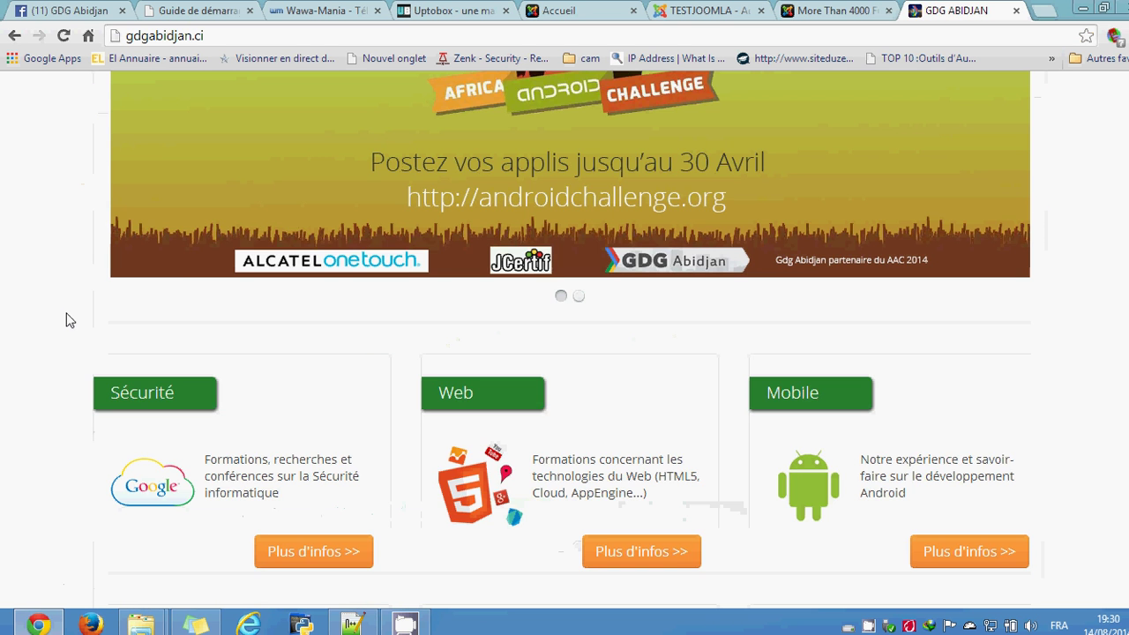
{"action": "scroll", "coordinate": [70, 320], "scroll_direction": "down", "scroll_amount": 3}
{"action": "scroll", "coordinate": [70, 320], "scroll_direction": "up", "scroll_amount": 6}
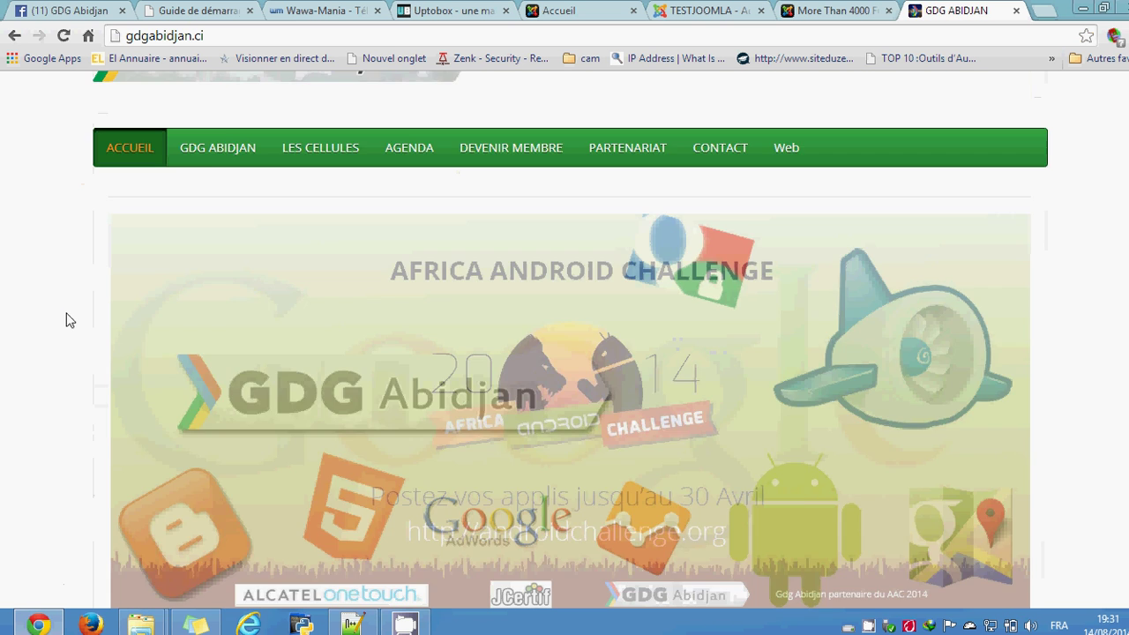
{"action": "scroll", "coordinate": [70, 320], "scroll_direction": "up", "scroll_amount": 1}
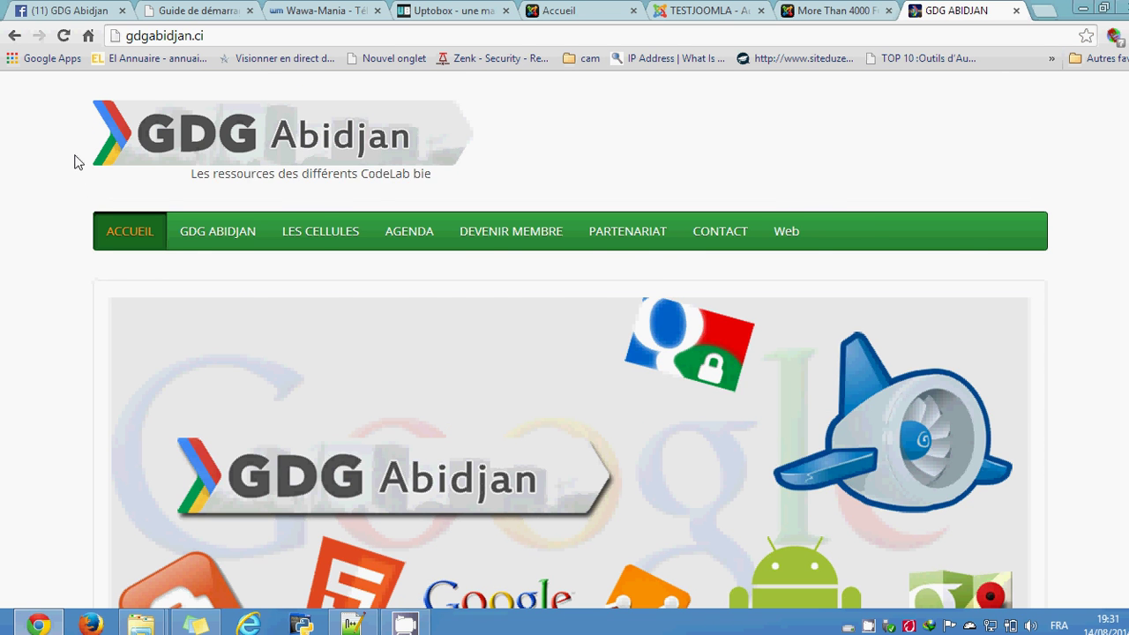
{"action": "scroll", "coordinate": [74, 161], "scroll_direction": "down", "scroll_amount": 3}
{"action": "scroll", "coordinate": [74, 162], "scroll_direction": "down", "scroll_amount": 3}
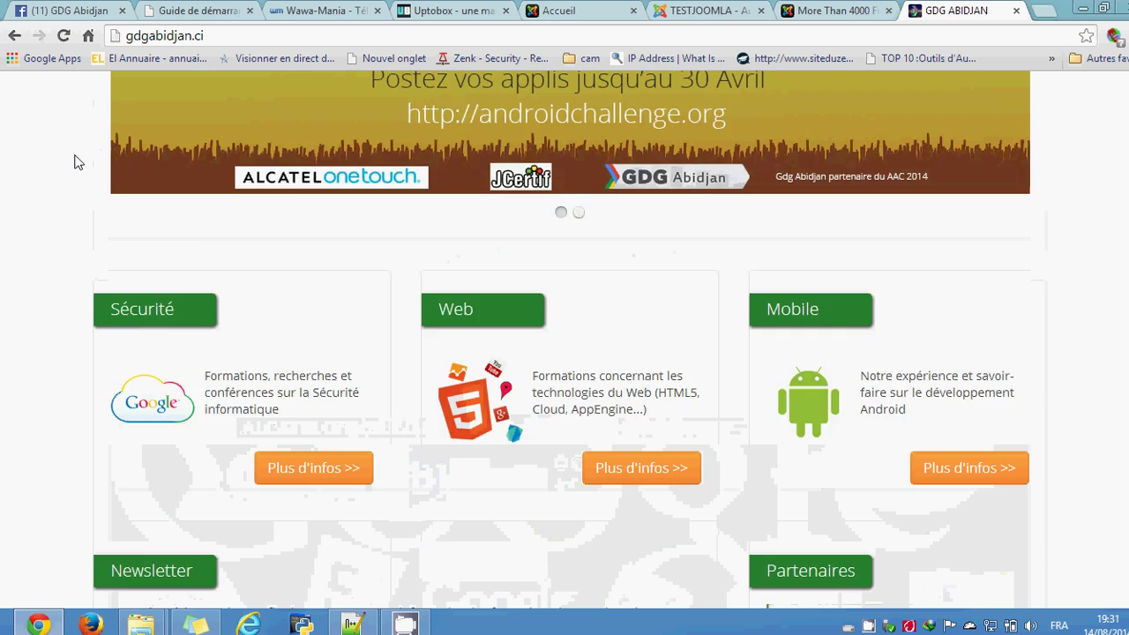
{"action": "scroll", "coordinate": [74, 162], "scroll_direction": "up", "scroll_amount": 6}
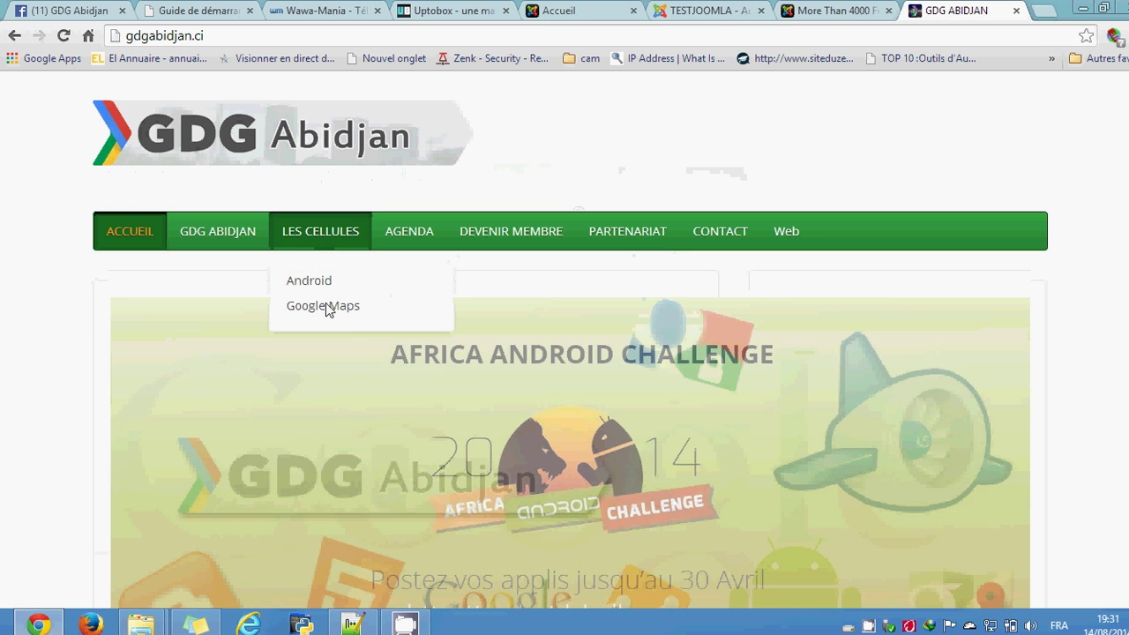
{"action": "left_click", "coordinate": [67, 11]}
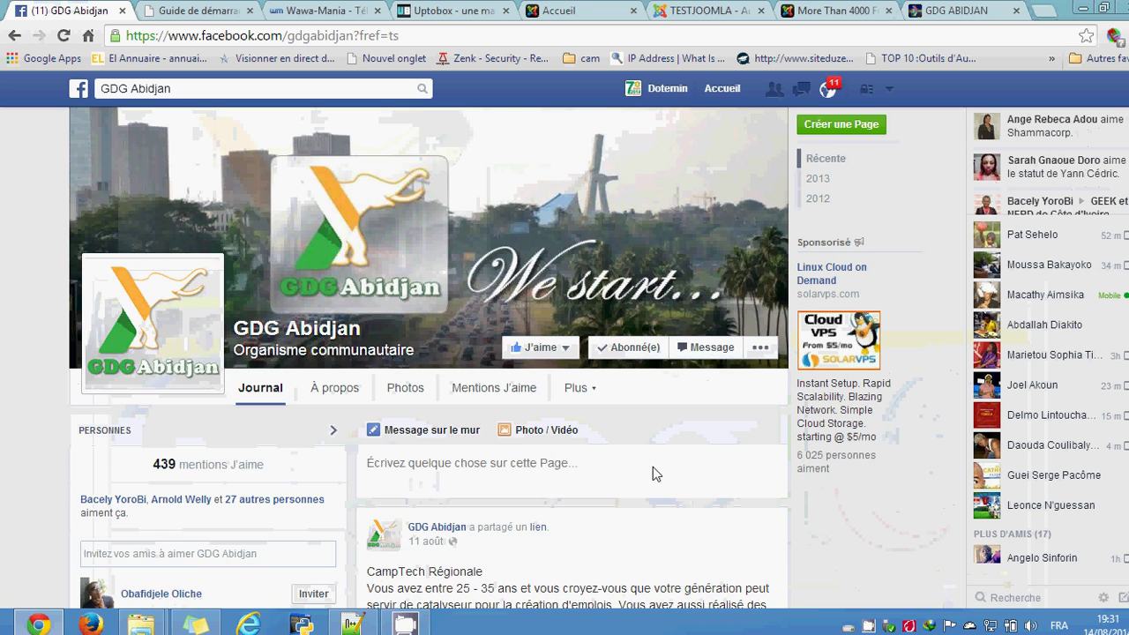
{"action": "scroll", "coordinate": [652, 466], "scroll_direction": "down", "scroll_amount": 1}
{"action": "scroll", "coordinate": [582, 439], "scroll_direction": "up", "scroll_amount": 1}
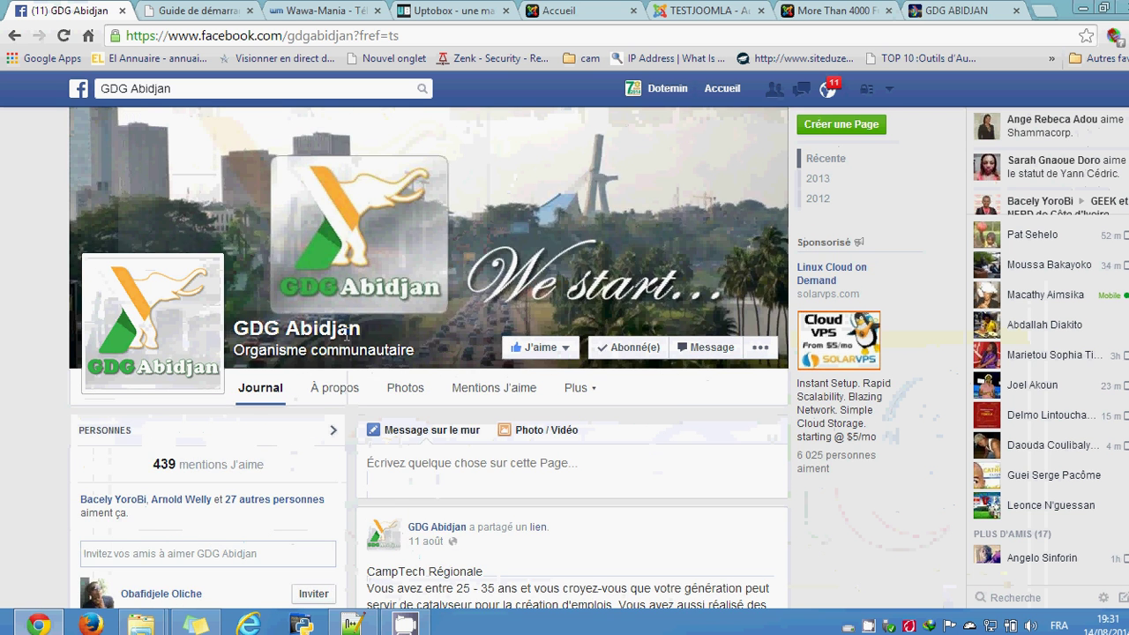
{"action": "scroll", "coordinate": [426, 447], "scroll_direction": "down", "scroll_amount": 6}
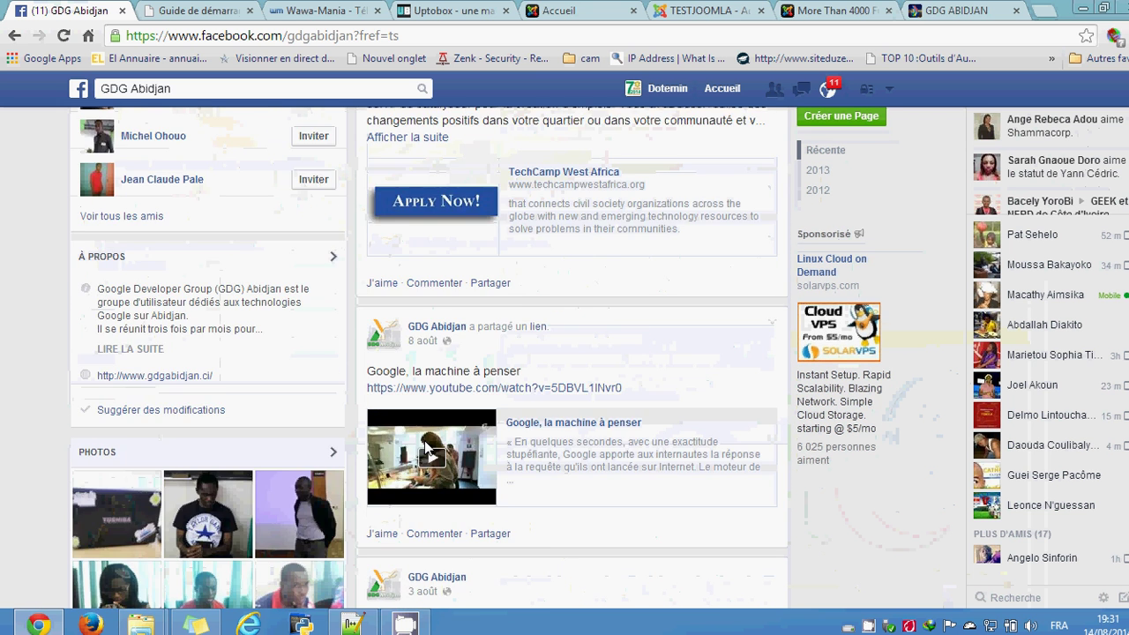
{"action": "scroll", "coordinate": [426, 448], "scroll_direction": "up", "scroll_amount": 6}
{"action": "left_click", "coordinate": [934, 11]}
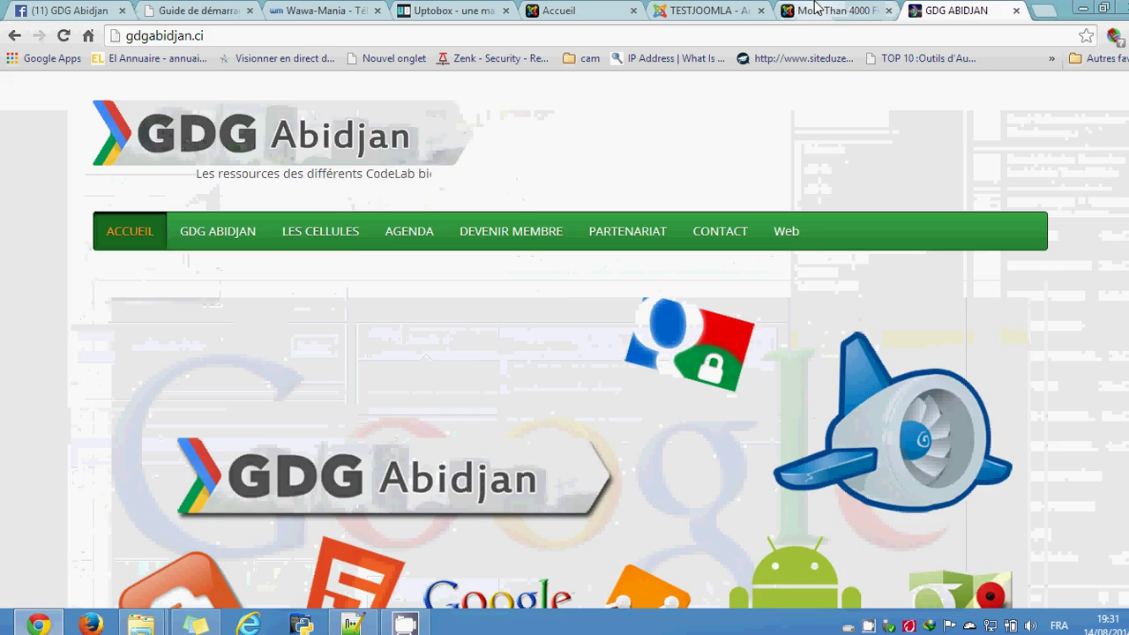
Step: Return to the localhost/testjoomla tab and scroll its blue Adana front page
{"action": "left_click", "coordinate": [816, 9]}
{"action": "left_click", "coordinate": [597, 9]}
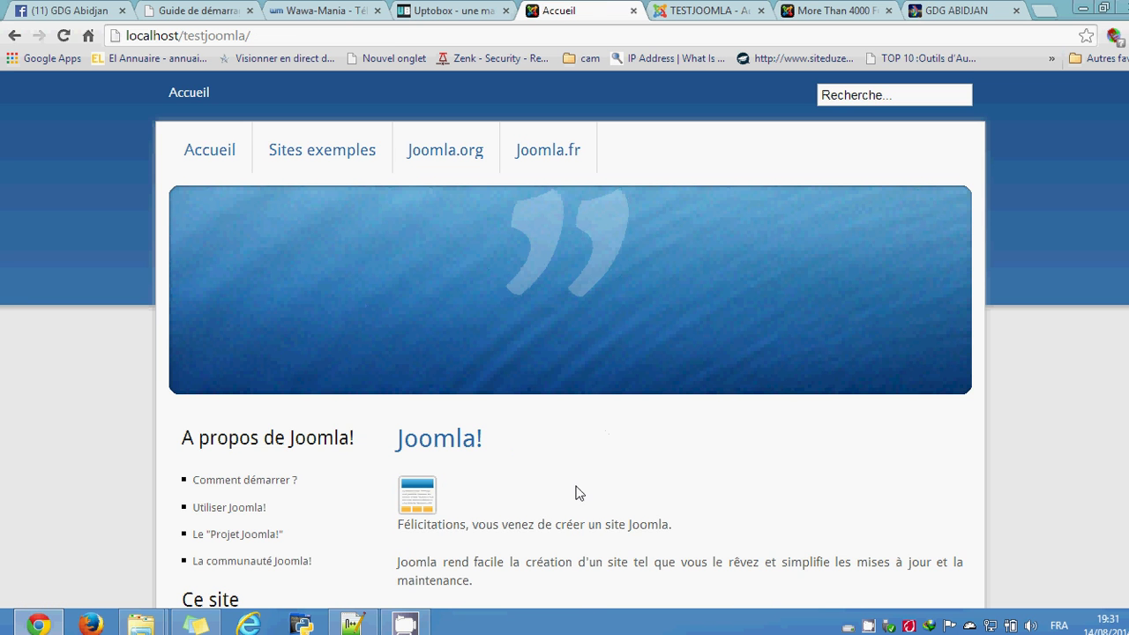
{"action": "scroll", "coordinate": [578, 493], "scroll_direction": "down", "scroll_amount": 2}
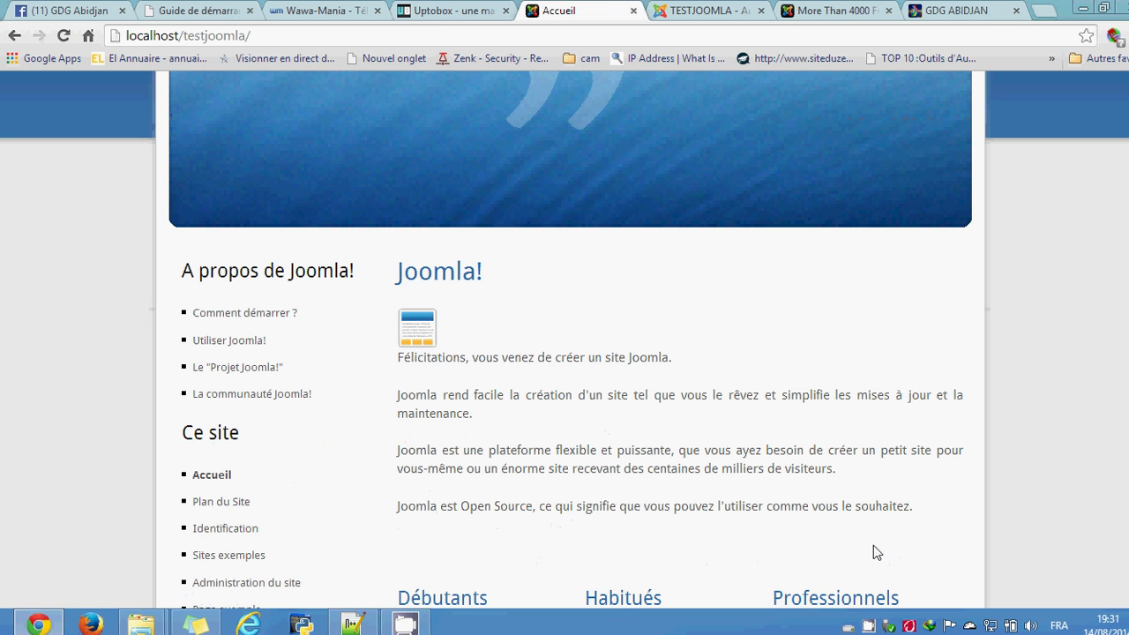
Step: Minimize the CamStudio recorder so Chrome's New Tab page is showing
{"action": "left_click", "coordinate": [870, 625]}
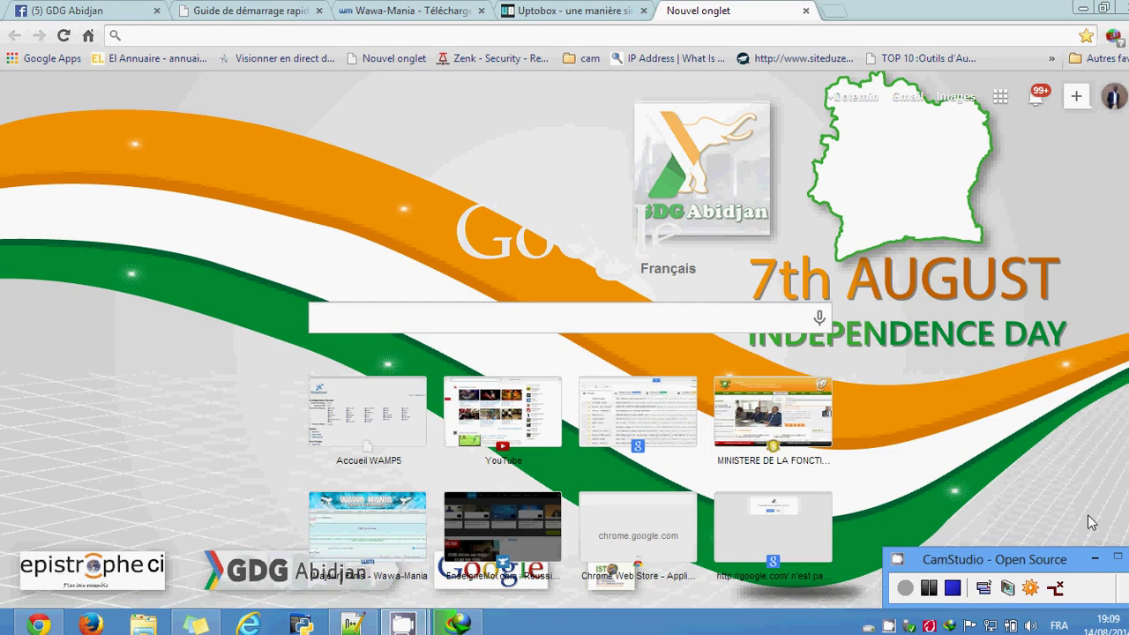
{"action": "left_click", "coordinate": [1093, 558]}
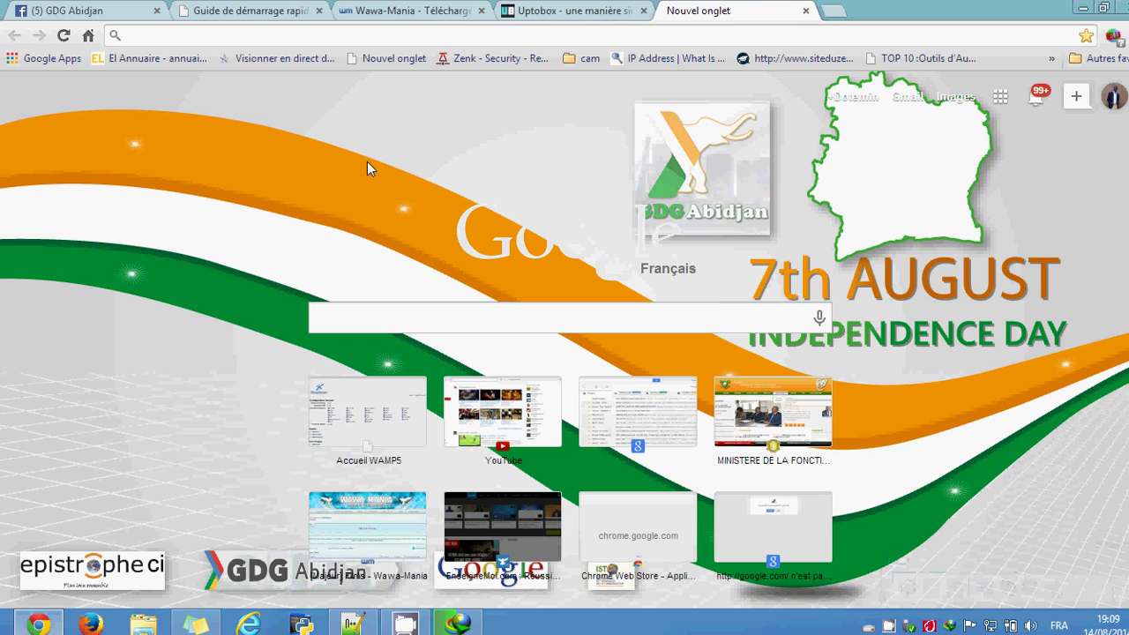
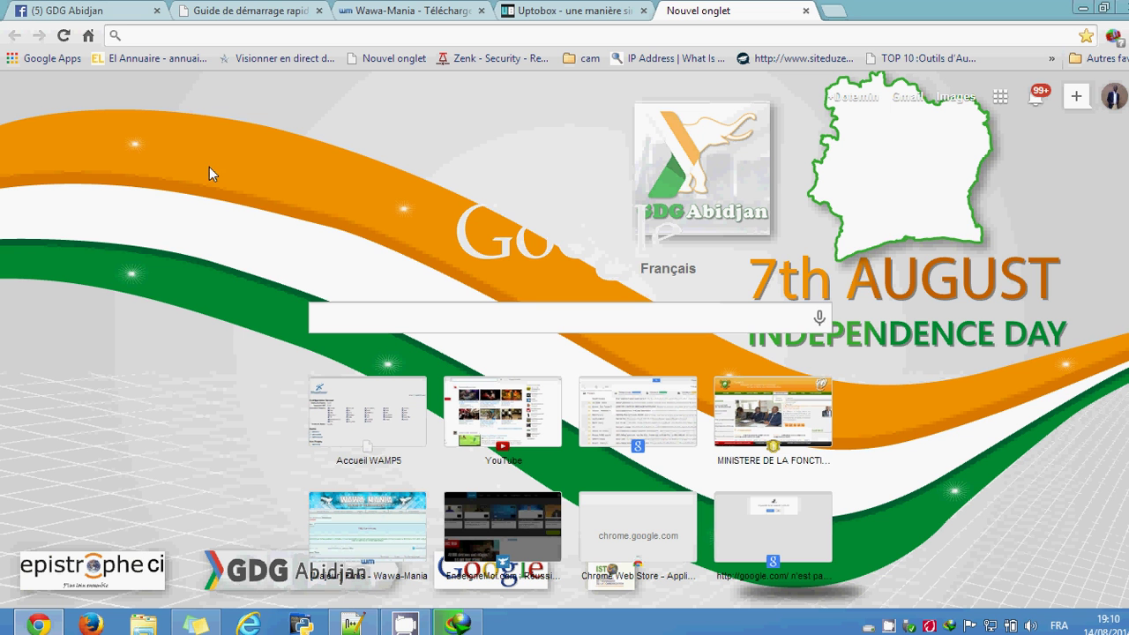
Step: Search 'wam' on the Windows 8 Start screen and launch WampServer
{"action": "left_click", "coordinate": [248, 36]}
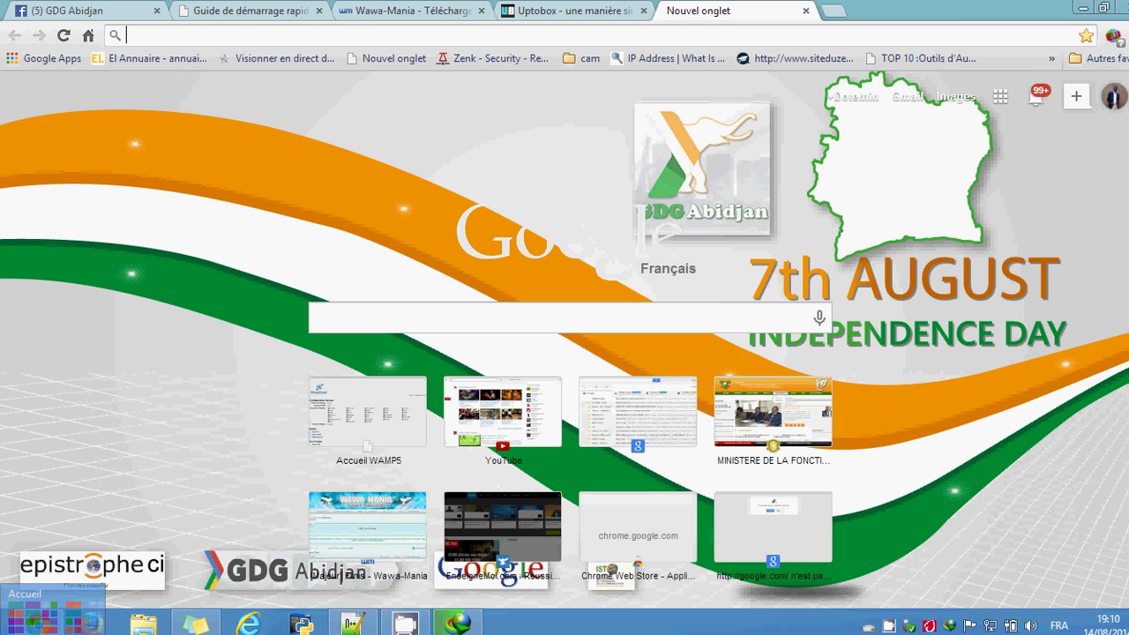
{"action": "left_click", "coordinate": [4, 628]}
{"action": "type", "text": "wam"}
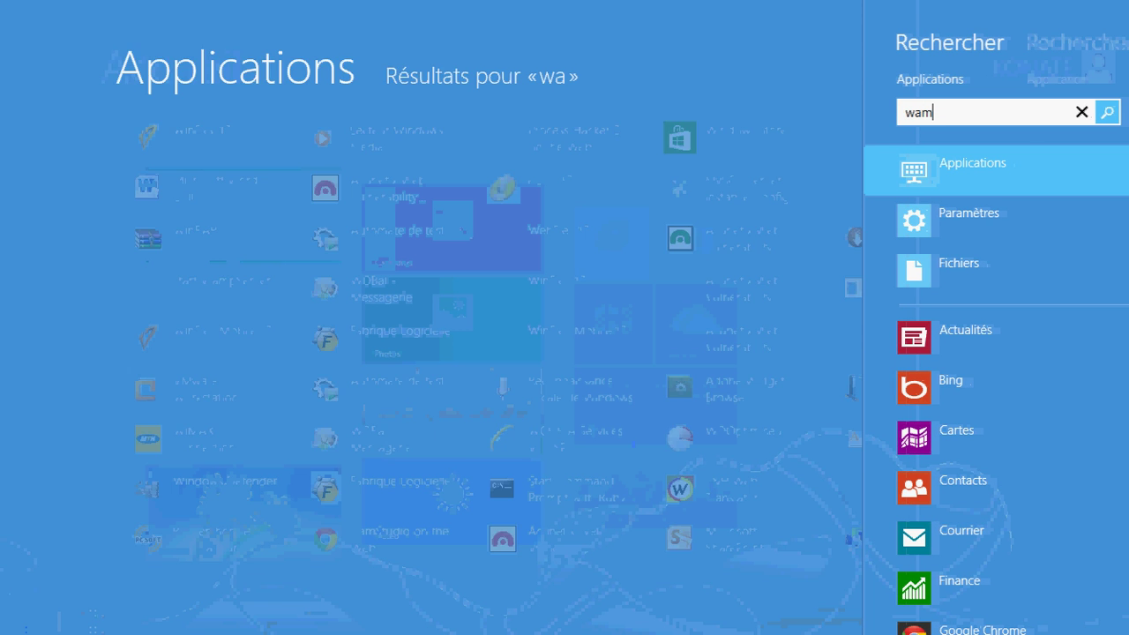
{"action": "left_click", "coordinate": [152, 147]}
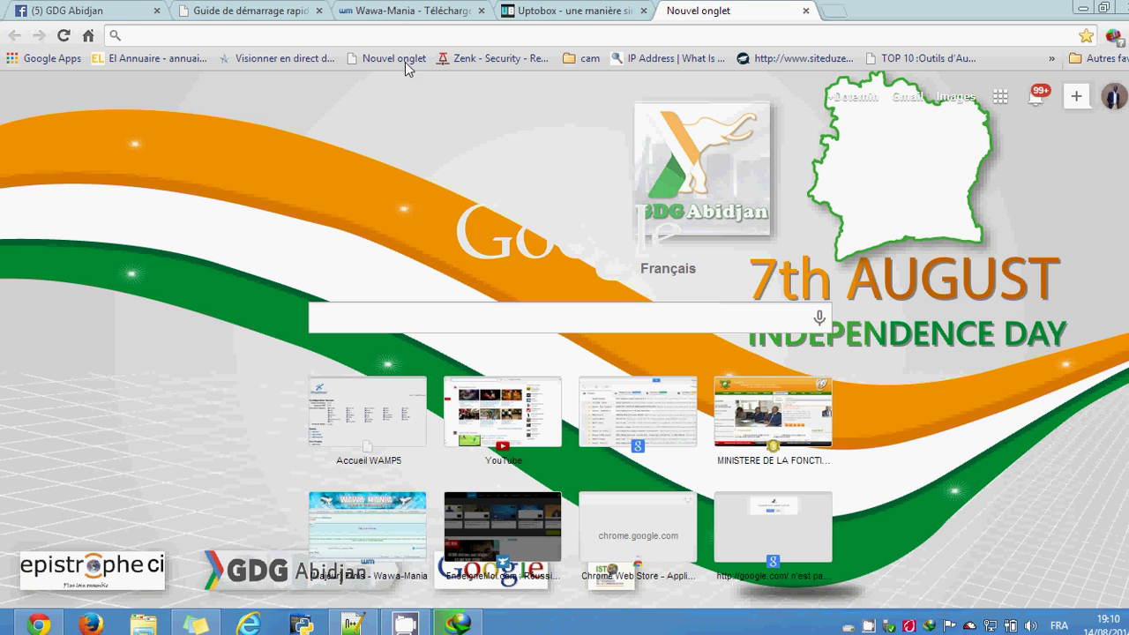
Step: Load localhost in Chrome, reloading it once WampServer is running
{"action": "left_click", "coordinate": [407, 36]}
{"action": "type", "text": "localhost"}
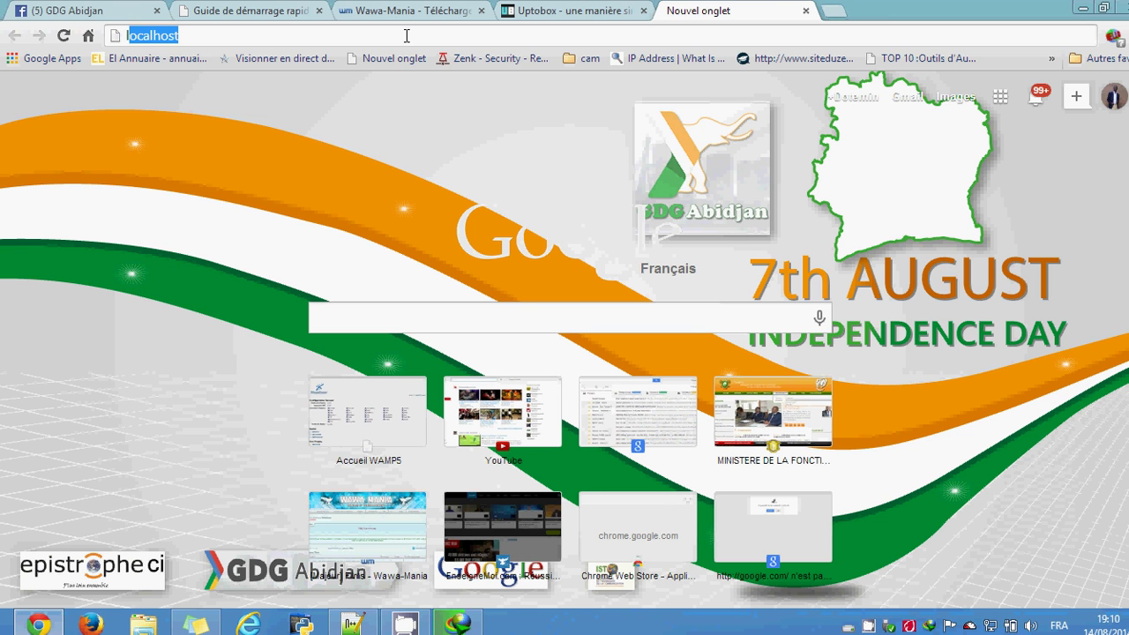
{"action": "key", "text": "Return"}
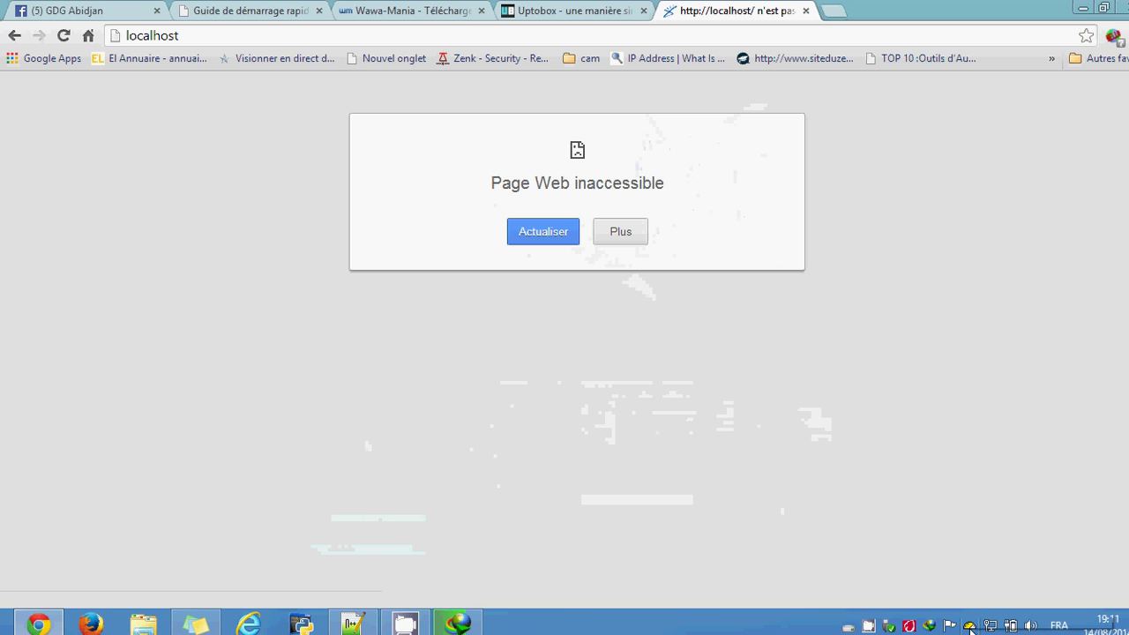
{"action": "left_click", "coordinate": [654, 35]}
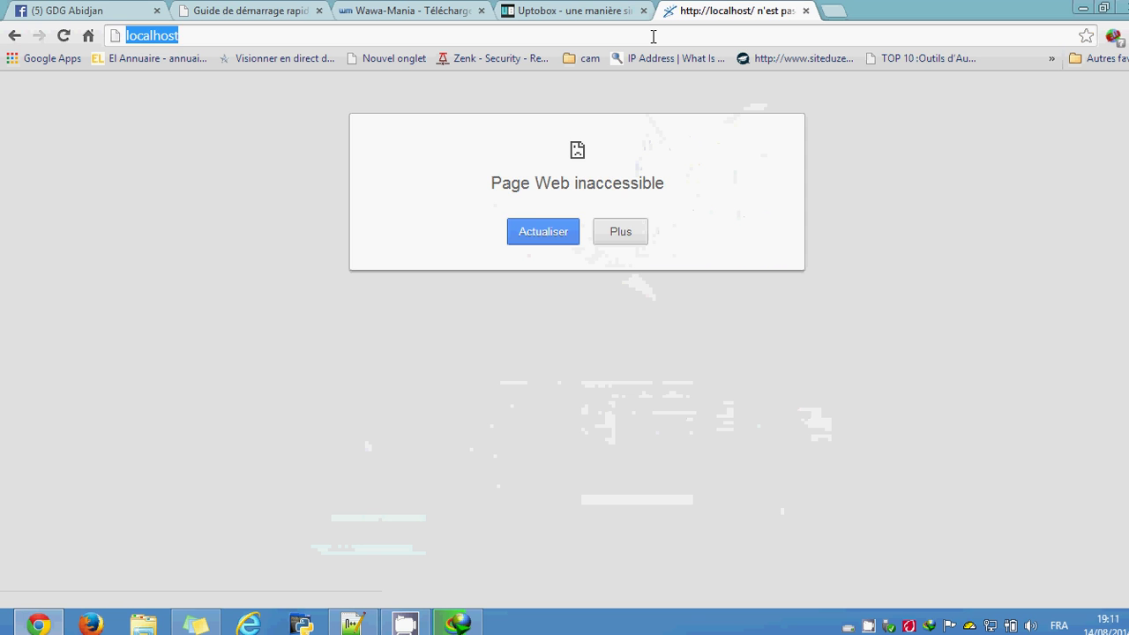
{"action": "key", "text": "Return"}
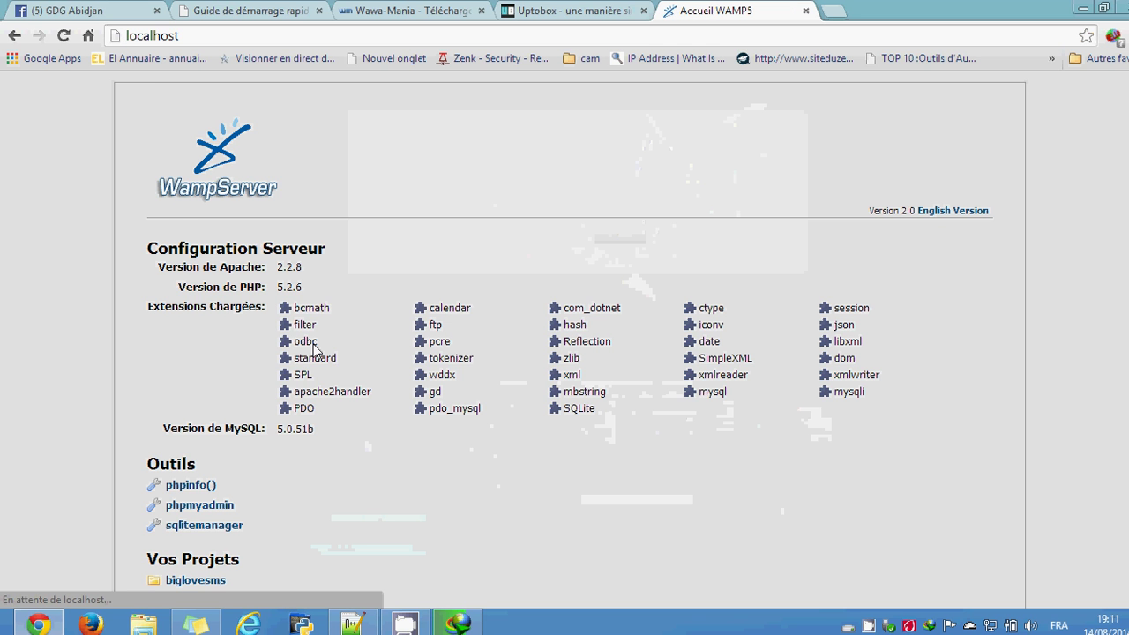
Step: Show the original untranslated page and open the testjoomla project from Vos Projets
{"action": "scroll", "coordinate": [419, 434], "scroll_direction": "down", "scroll_amount": 5}
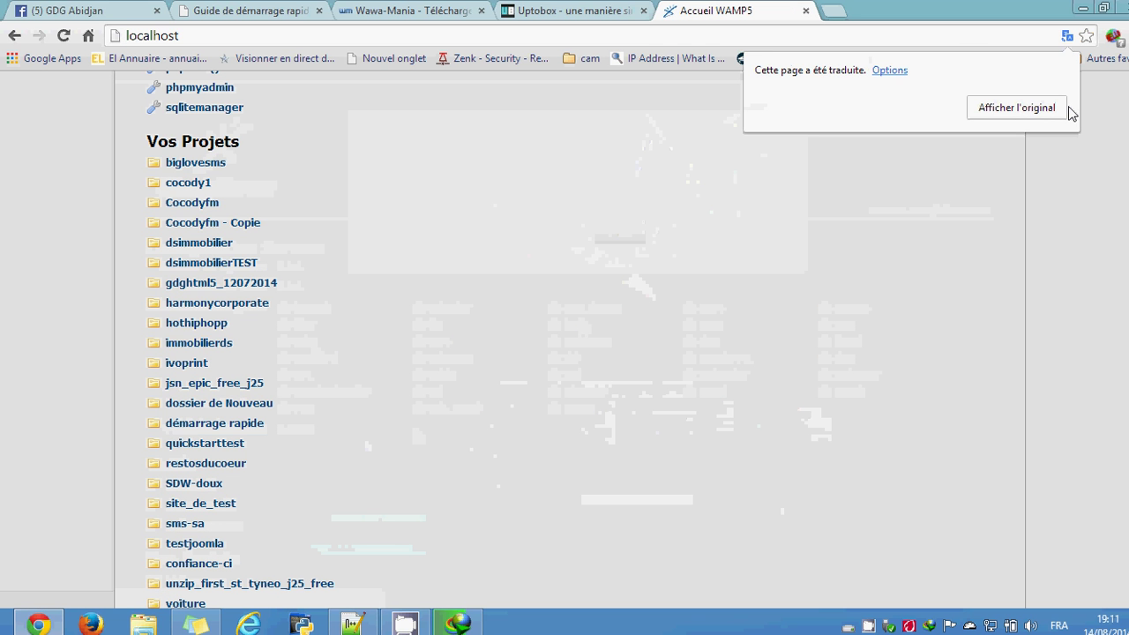
{"action": "left_click", "coordinate": [1050, 115]}
{"action": "scroll", "coordinate": [697, 285], "scroll_direction": "down", "scroll_amount": 2}
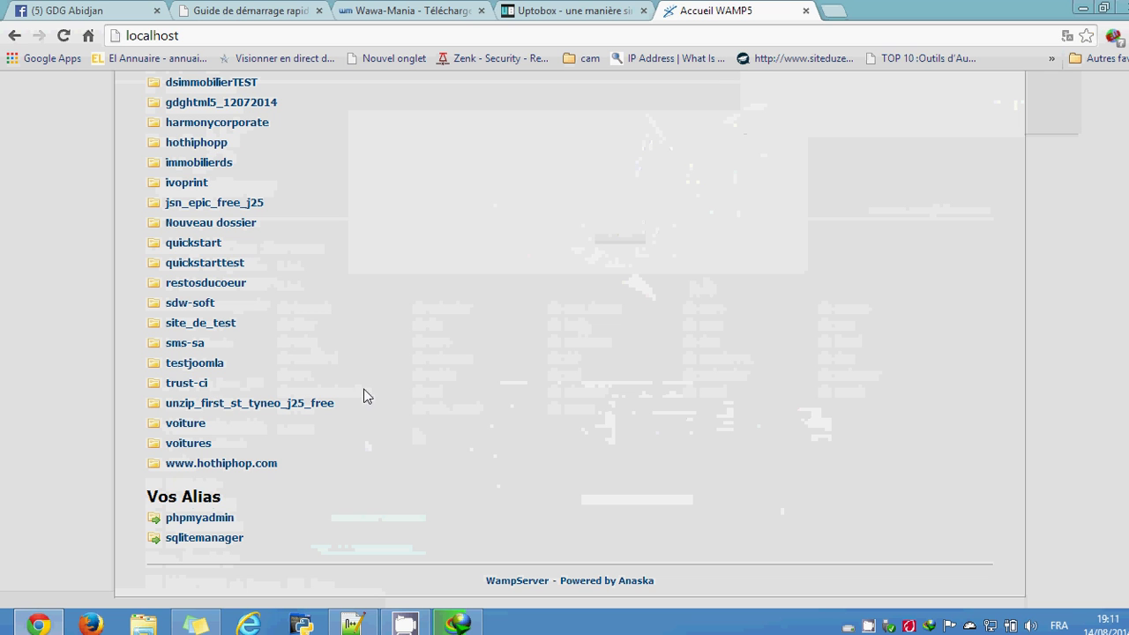
{"action": "left_click", "coordinate": [194, 365]}
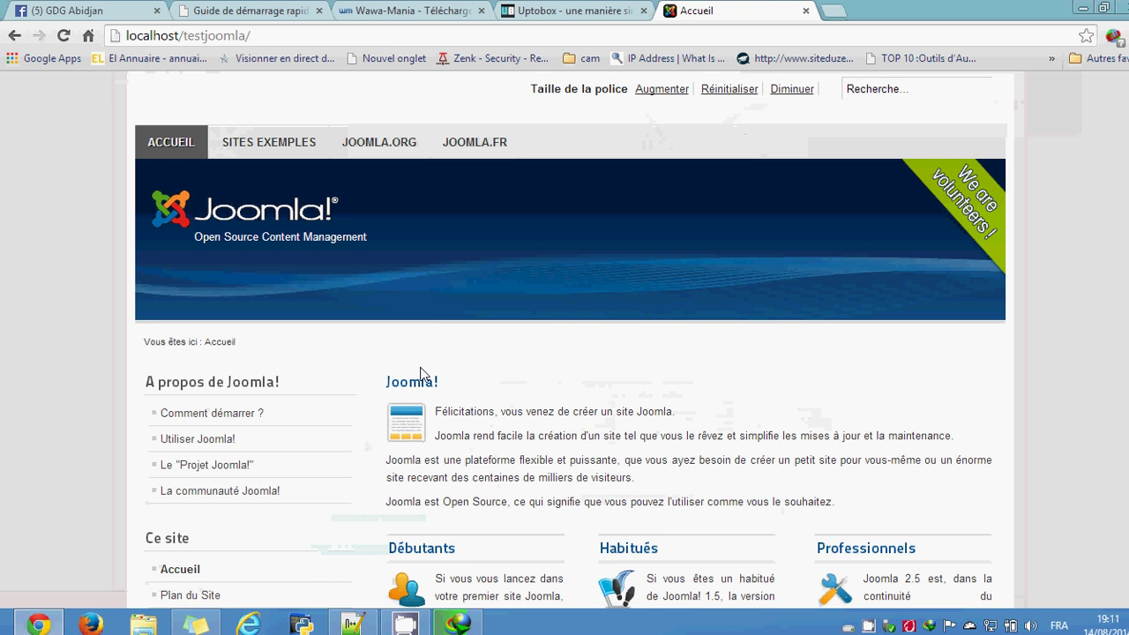
Step: Look over the testjoomla Accueil home page and its default design, then select its URL
{"action": "scroll", "coordinate": [43, 276], "scroll_direction": "down", "scroll_amount": 6}
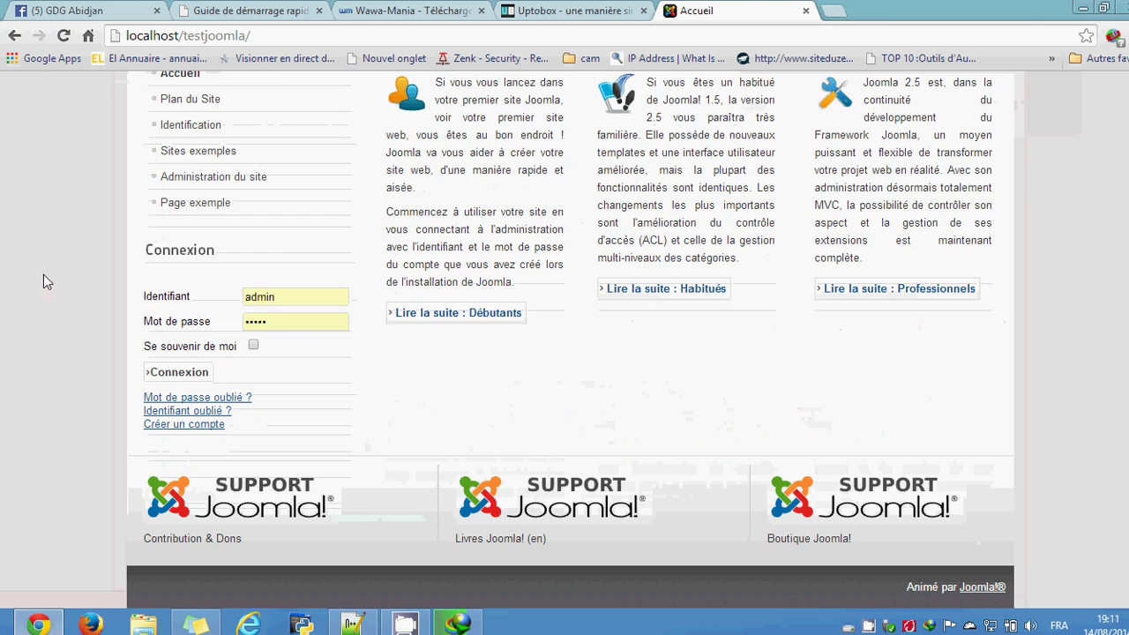
{"action": "scroll", "coordinate": [43, 274], "scroll_direction": "up", "scroll_amount": 6}
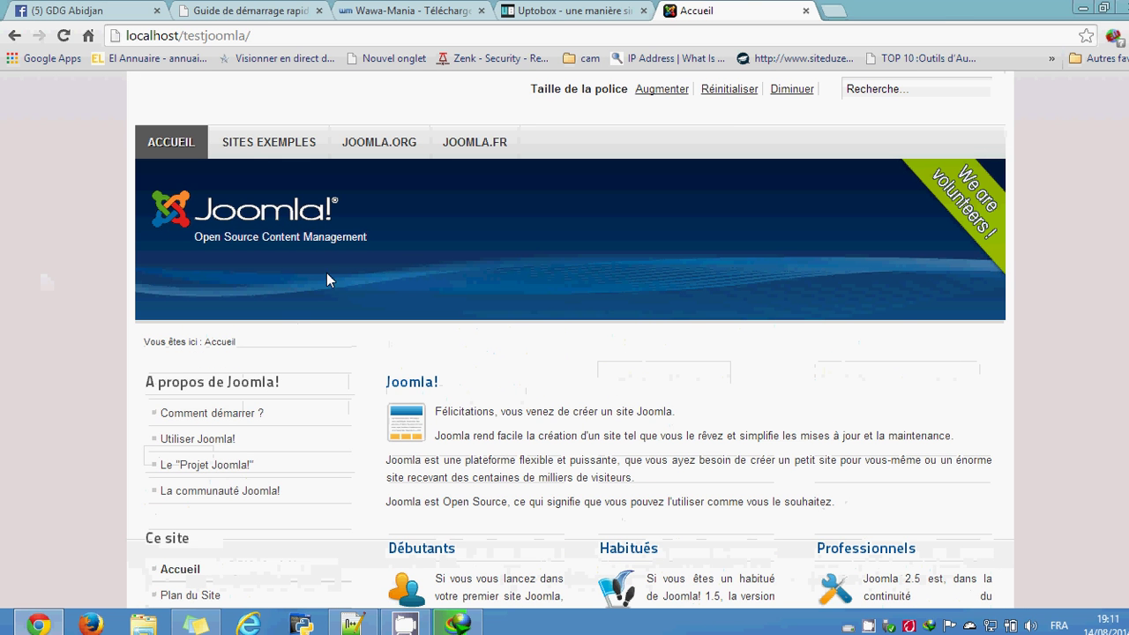
{"action": "scroll", "coordinate": [696, 305], "scroll_direction": "down", "scroll_amount": 3}
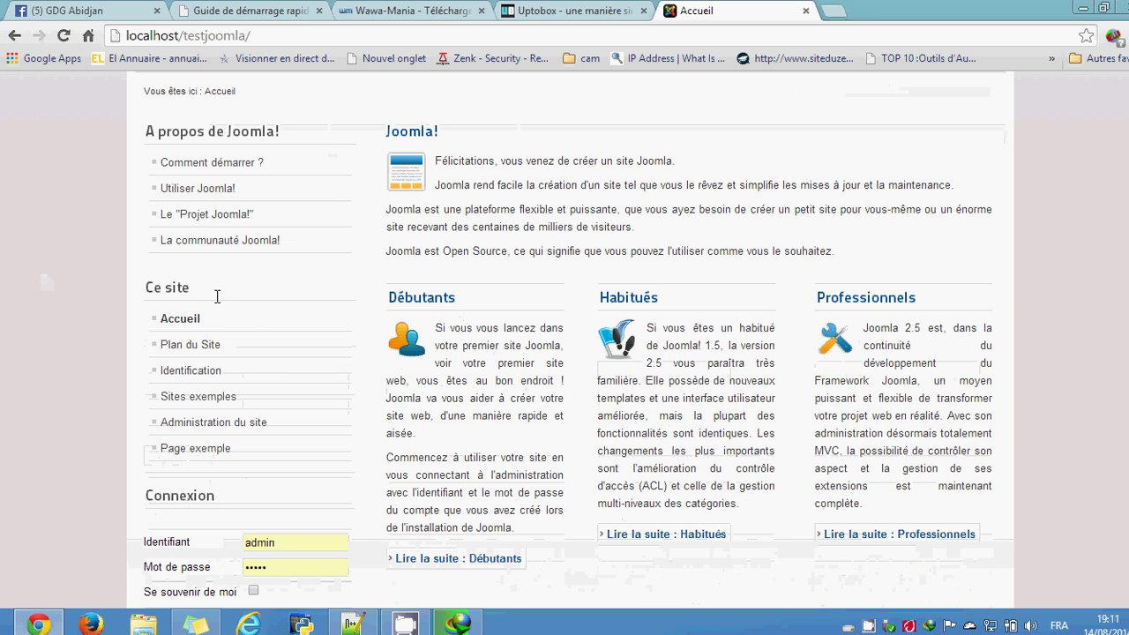
{"action": "scroll", "coordinate": [122, 260], "scroll_direction": "up", "scroll_amount": 2}
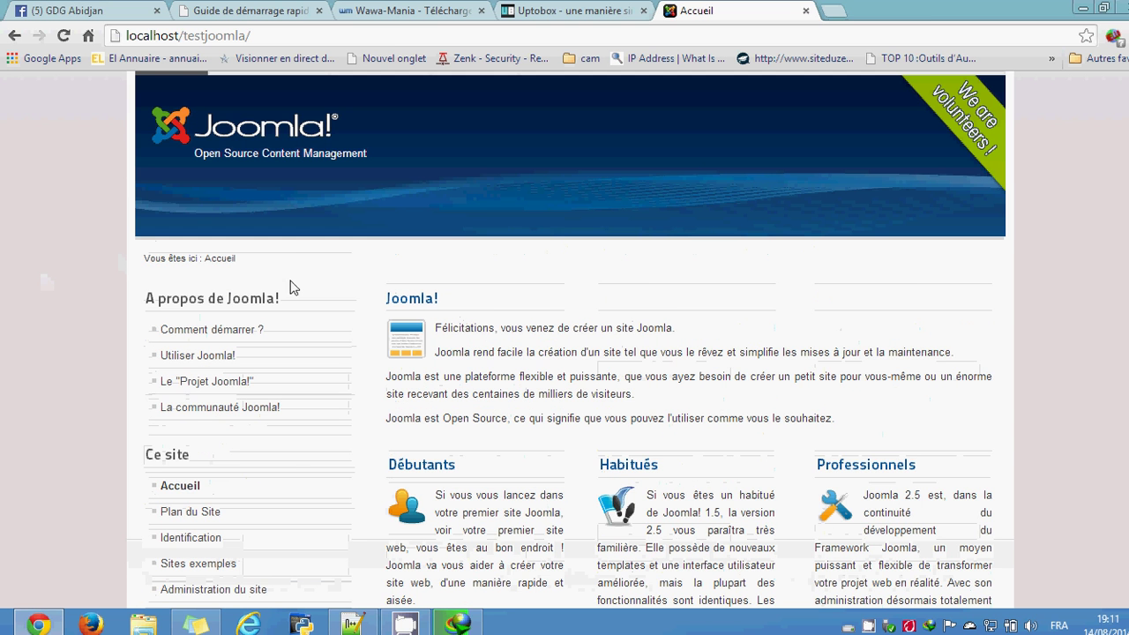
{"action": "scroll", "coordinate": [295, 468], "scroll_direction": "down", "scroll_amount": 3}
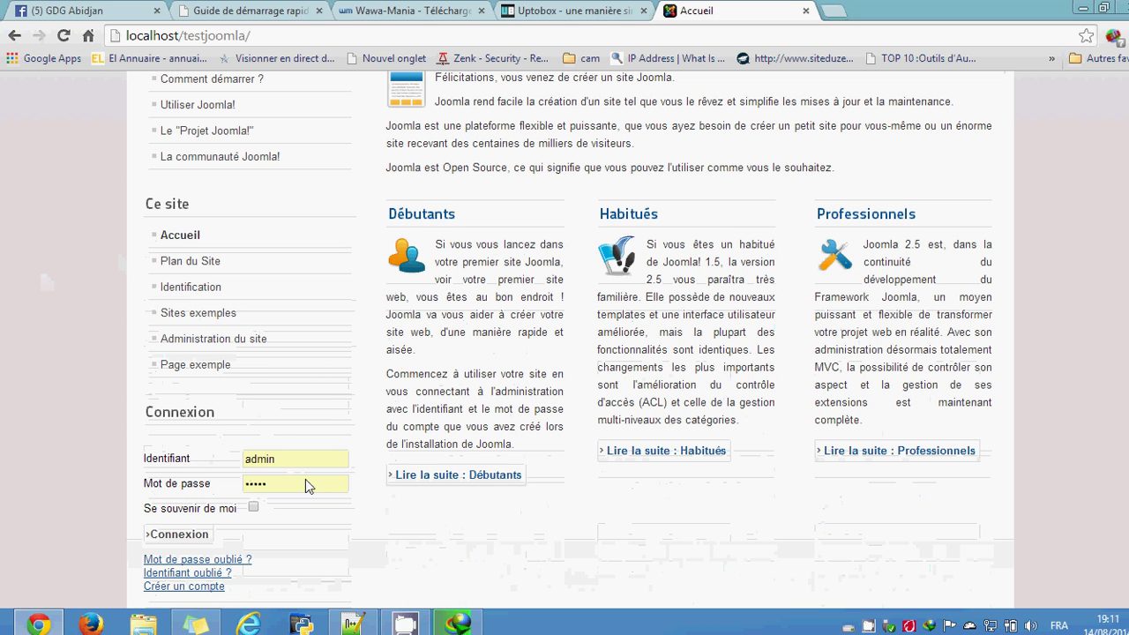
{"action": "scroll", "coordinate": [236, 313], "scroll_direction": "up", "scroll_amount": 4}
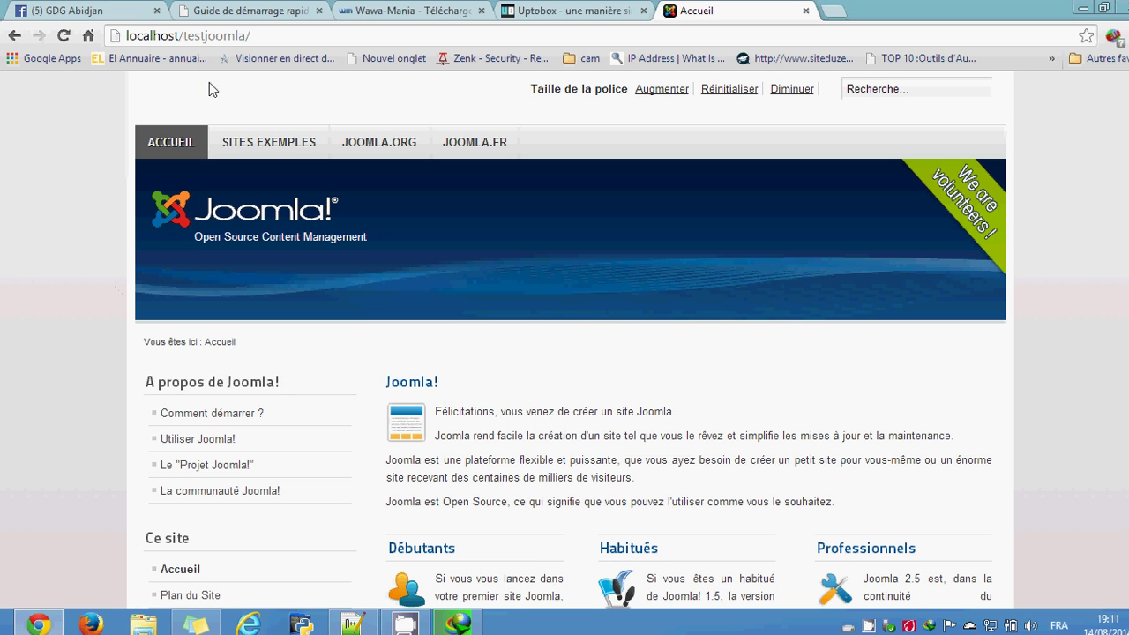
{"action": "left_click", "coordinate": [259, 37]}
{"action": "key", "text": "ctrl+c"}
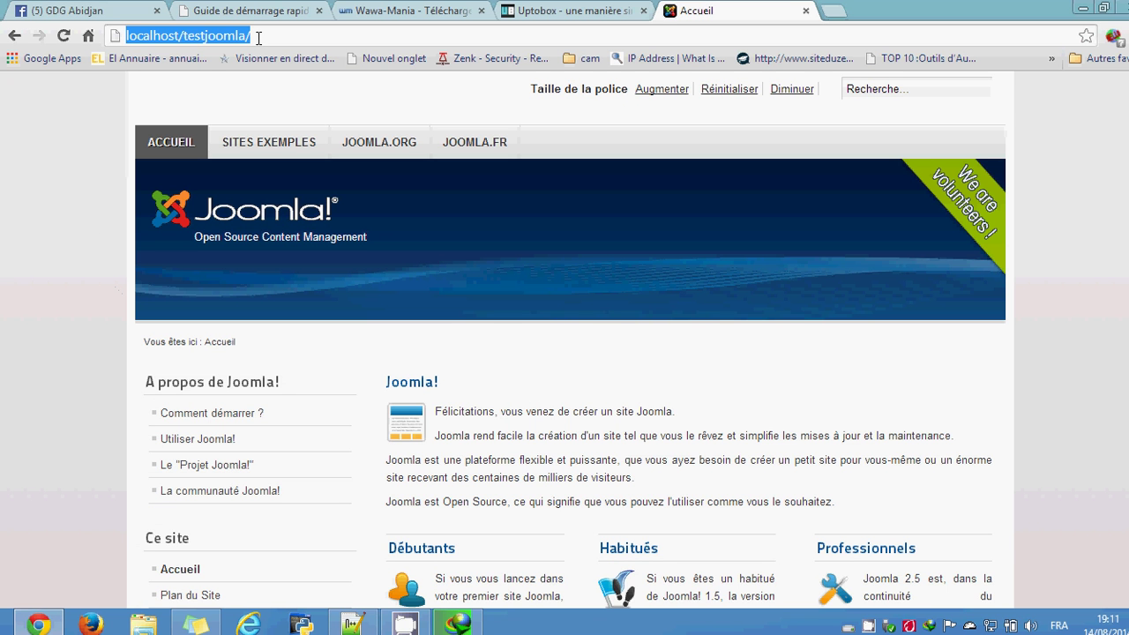
Step: In a new tab, go to localhost/testjoomla/administrator
{"action": "left_click", "coordinate": [837, 12]}
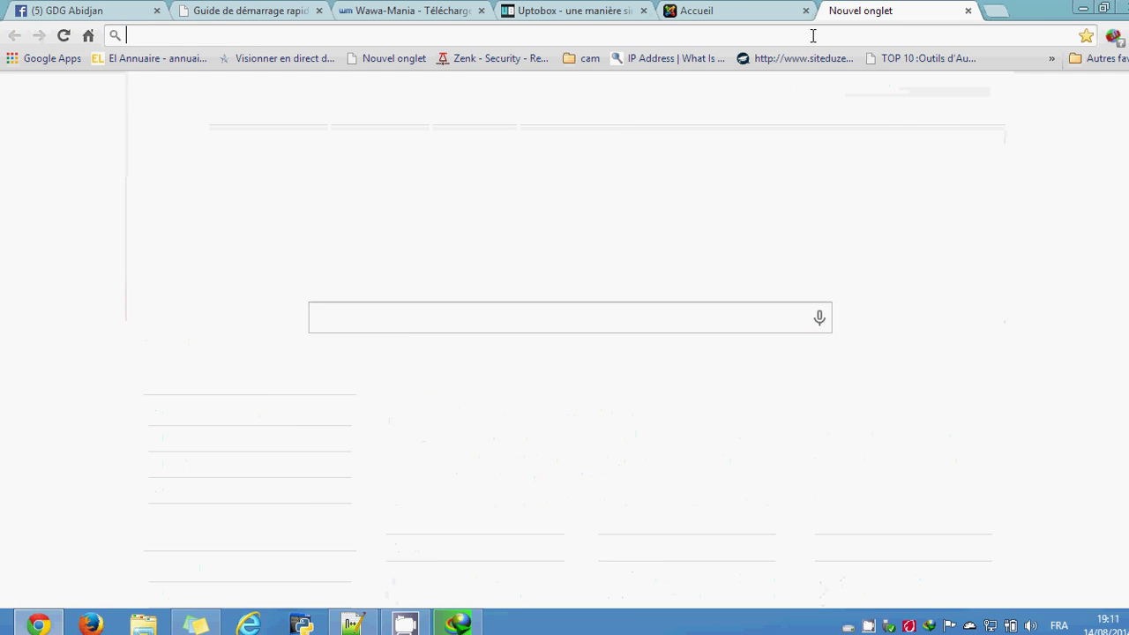
{"action": "key", "text": "ctrl+v"}
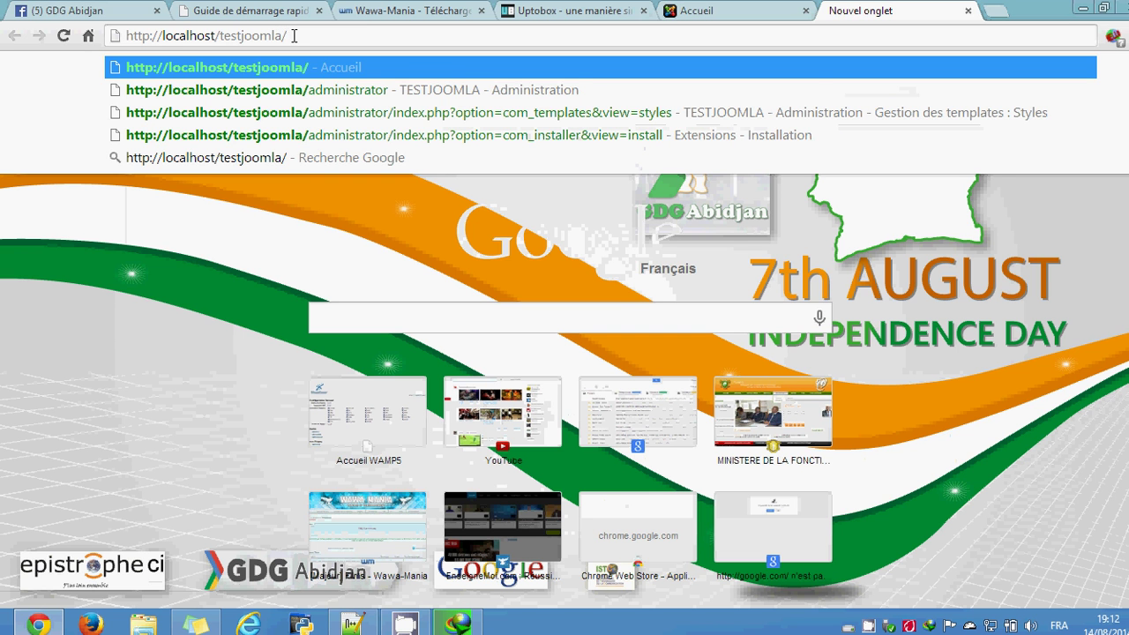
{"action": "type", "text": "adminis"}
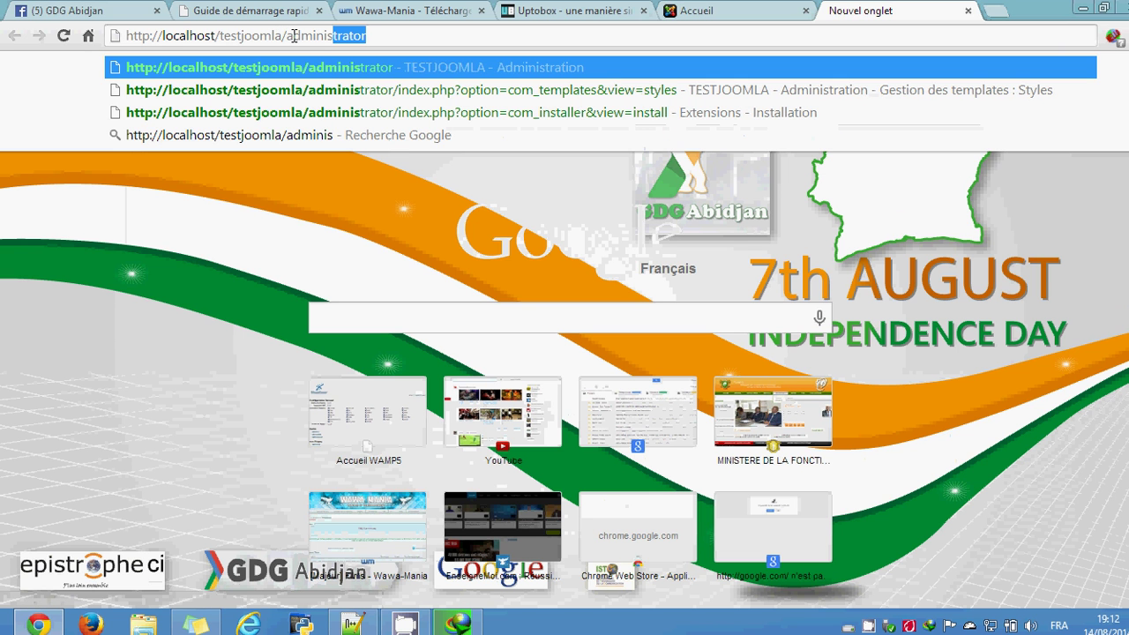
{"action": "type", "text": "tra"}
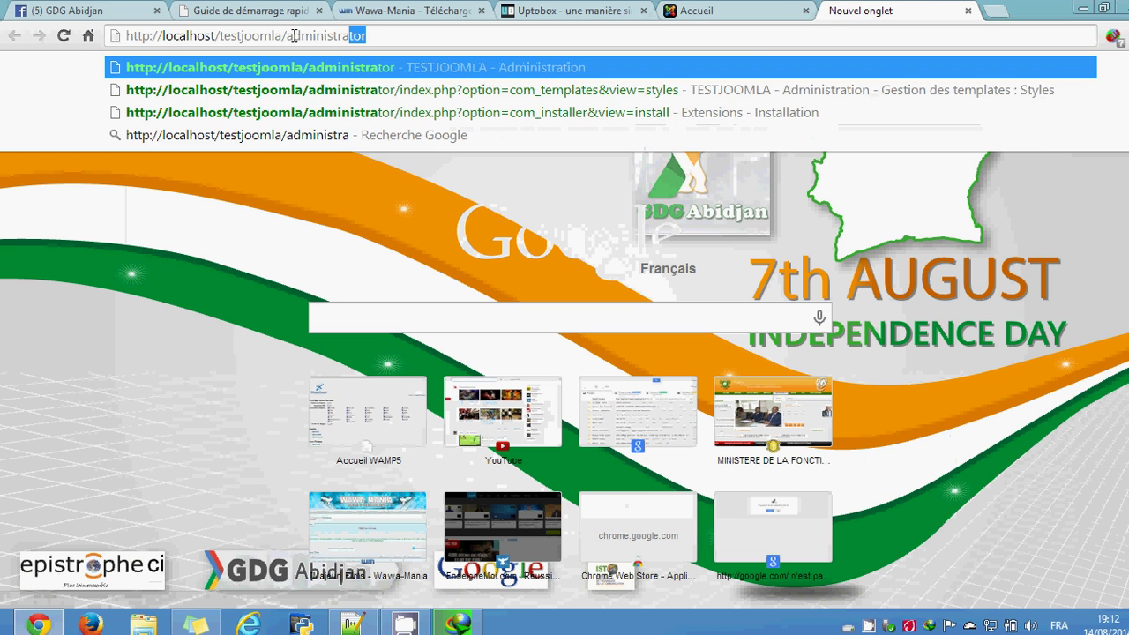
{"action": "key", "text": "Return"}
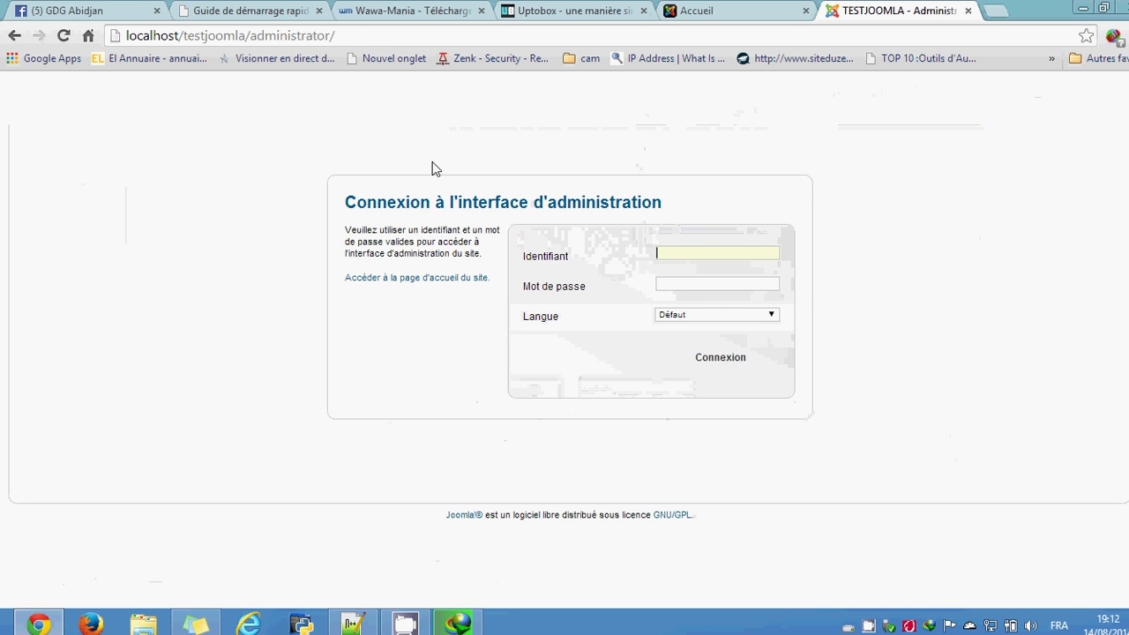
Step: Log in with the saved admin username to reach the control panel
{"action": "left_click", "coordinate": [686, 250]}
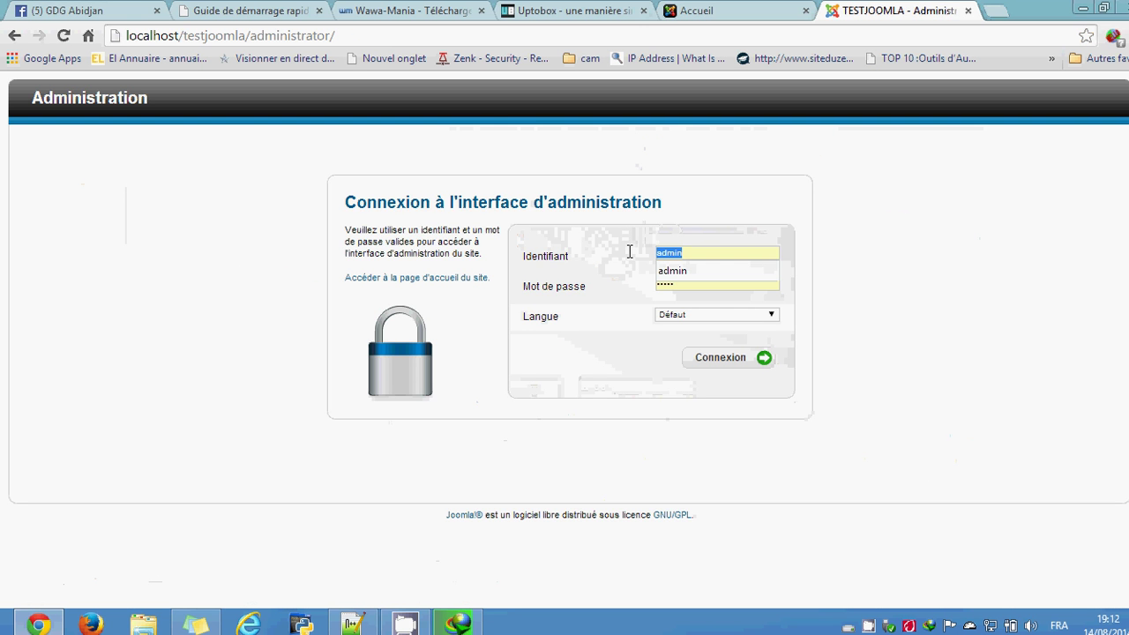
{"action": "type", "text": "admin"}
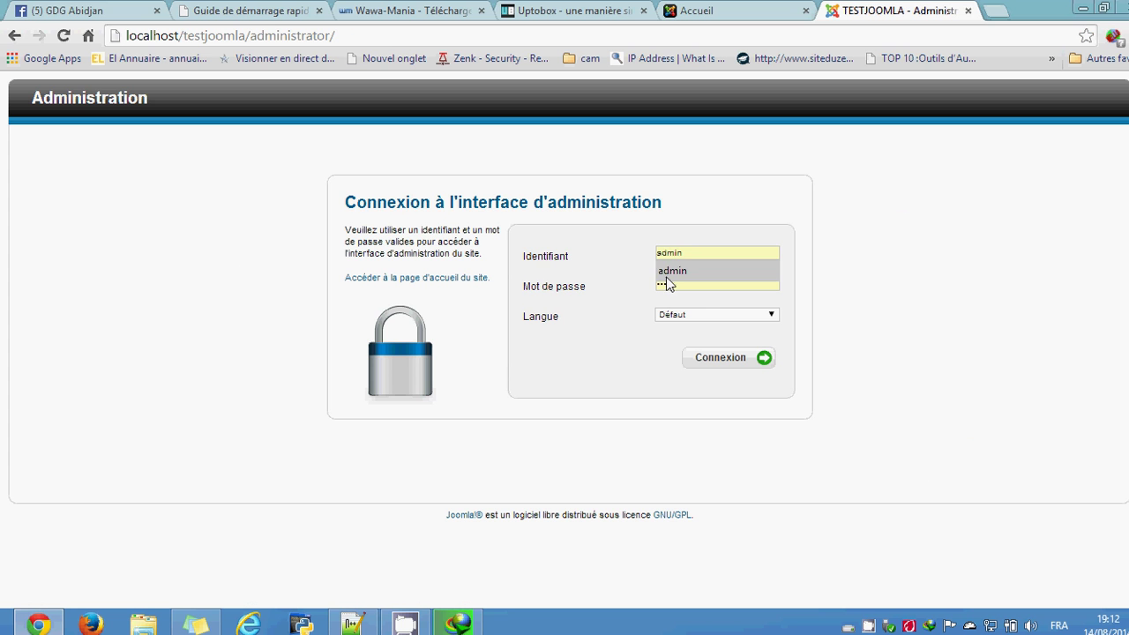
{"action": "left_click", "coordinate": [674, 275]}
{"action": "left_click", "coordinate": [733, 361]}
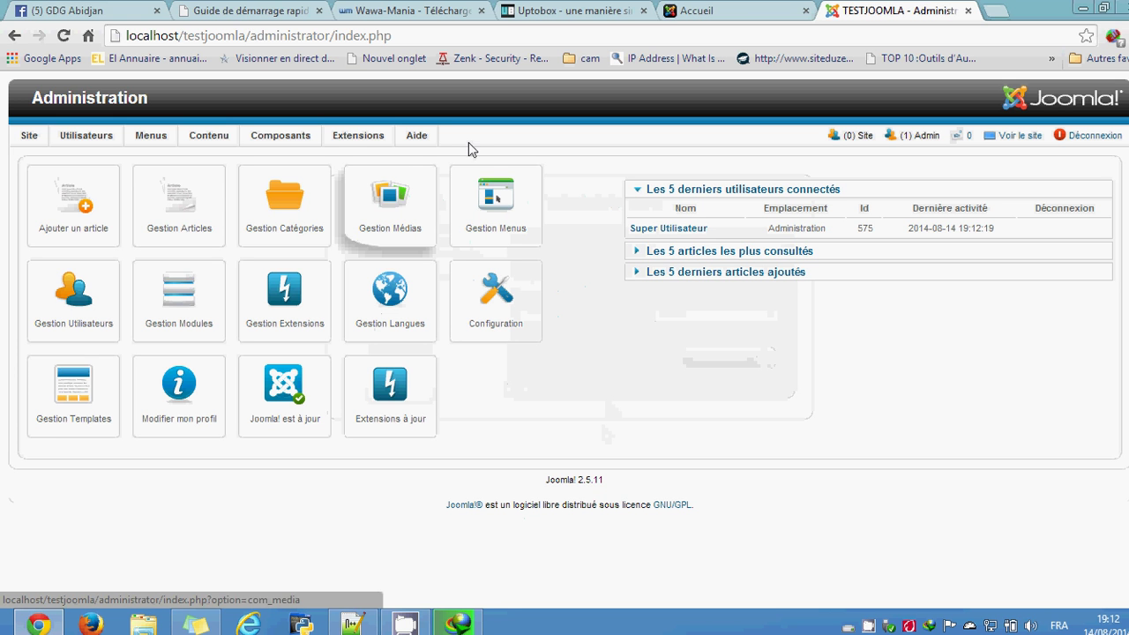
Step: Go to Extensions > Gestion des templates and scroll the Styles list
{"action": "mouse_move", "coordinate": [357, 143]}
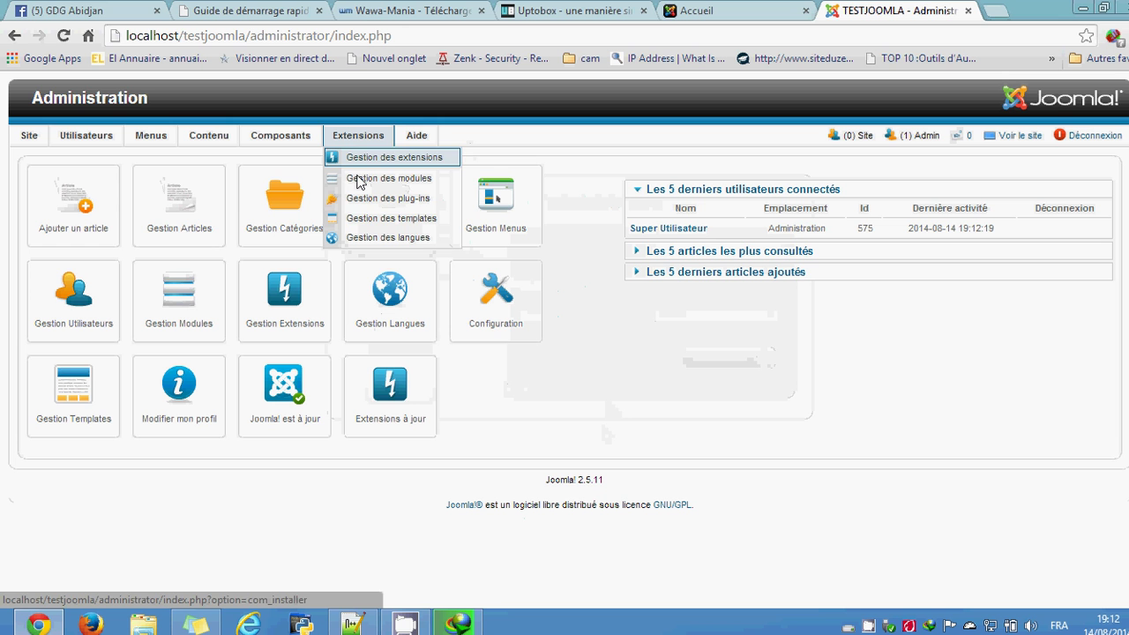
{"action": "left_click", "coordinate": [370, 221]}
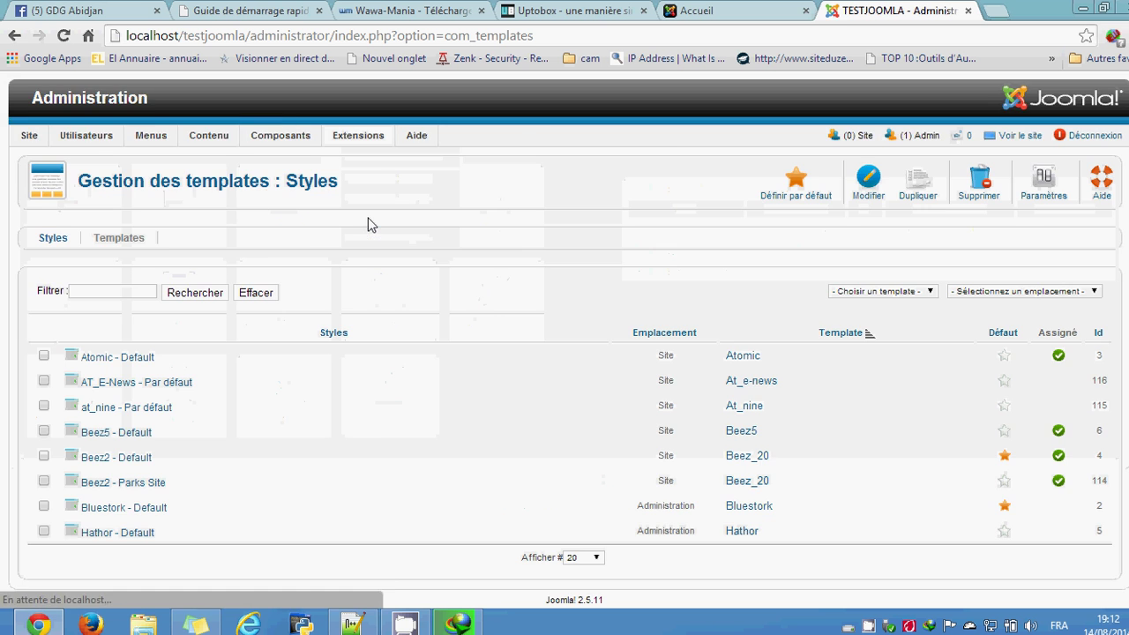
{"action": "scroll", "coordinate": [485, 301], "scroll_direction": "down", "scroll_amount": 1}
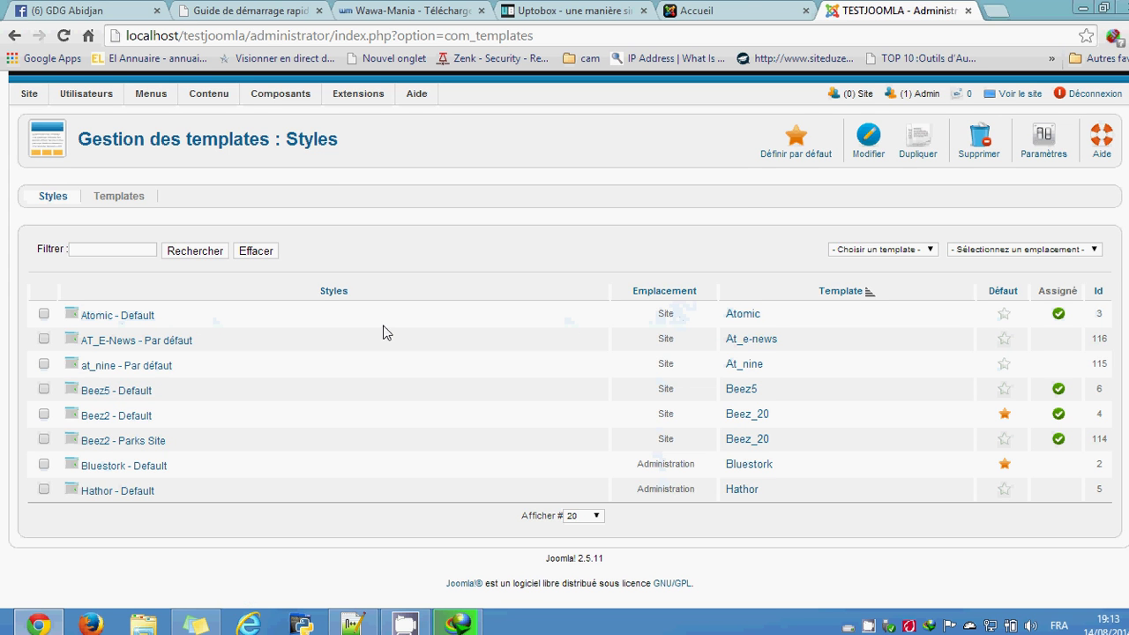
Step: View the front page, then scroll the Styles list with AT_E-News and at_nine styles
{"action": "left_click", "coordinate": [748, 9]}
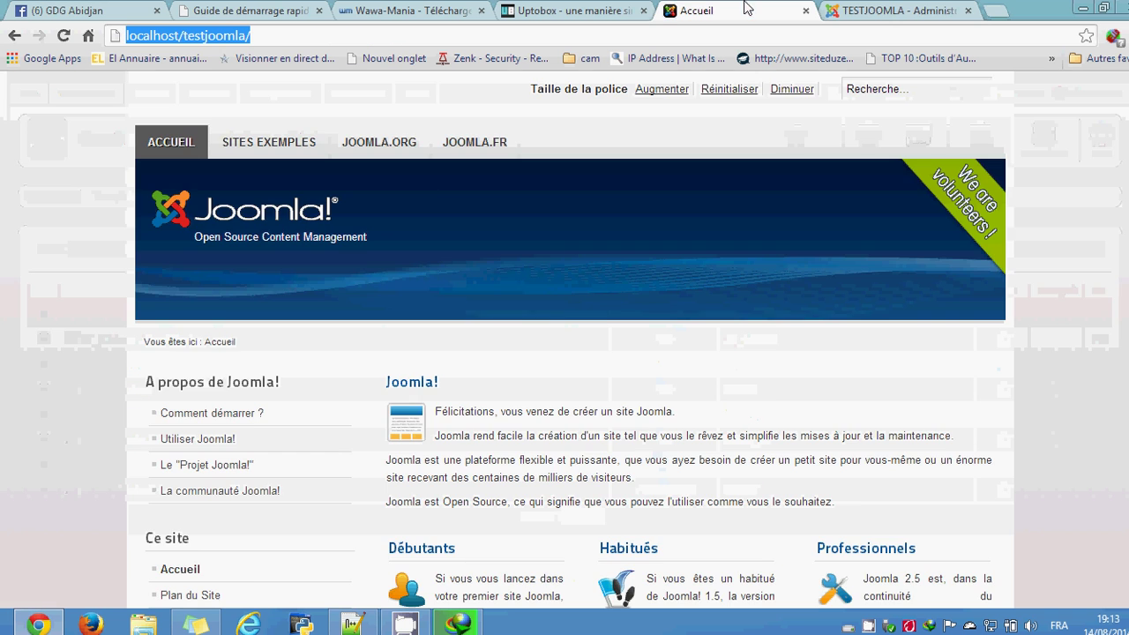
{"action": "scroll", "coordinate": [392, 375], "scroll_direction": "down", "scroll_amount": 3}
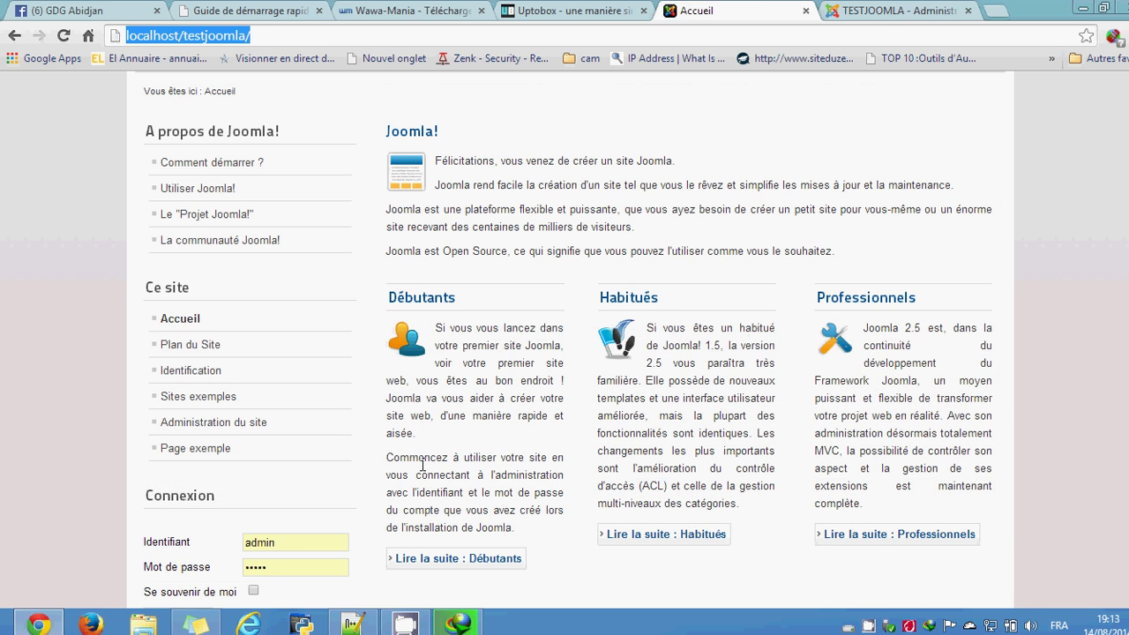
{"action": "left_click", "coordinate": [889, 10]}
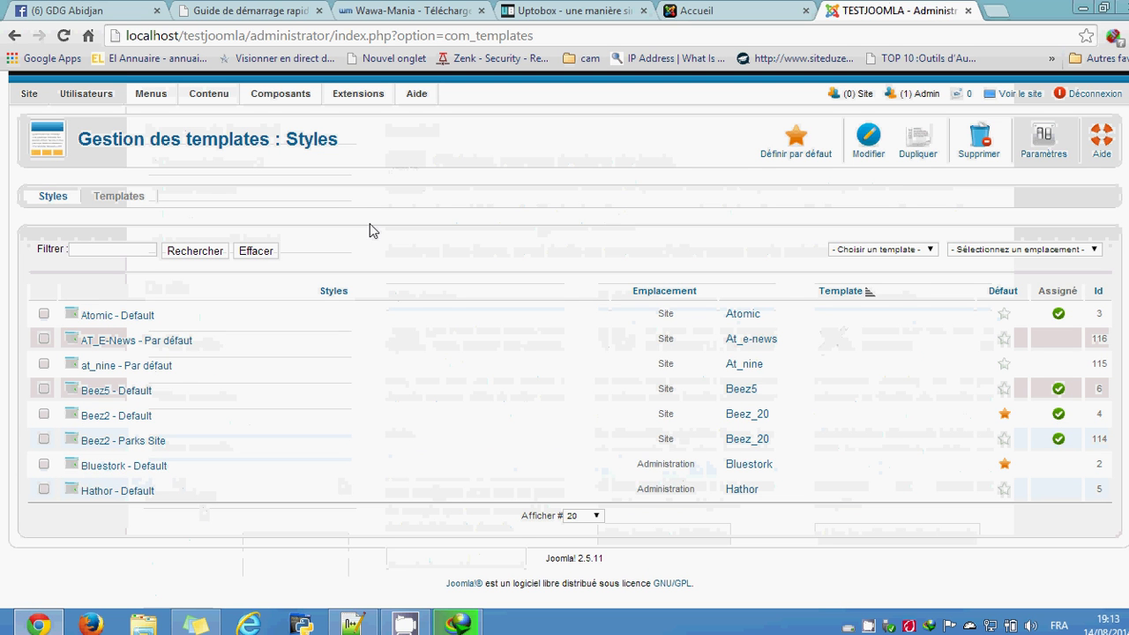
{"action": "scroll", "coordinate": [524, 242], "scroll_direction": "up", "scroll_amount": 1}
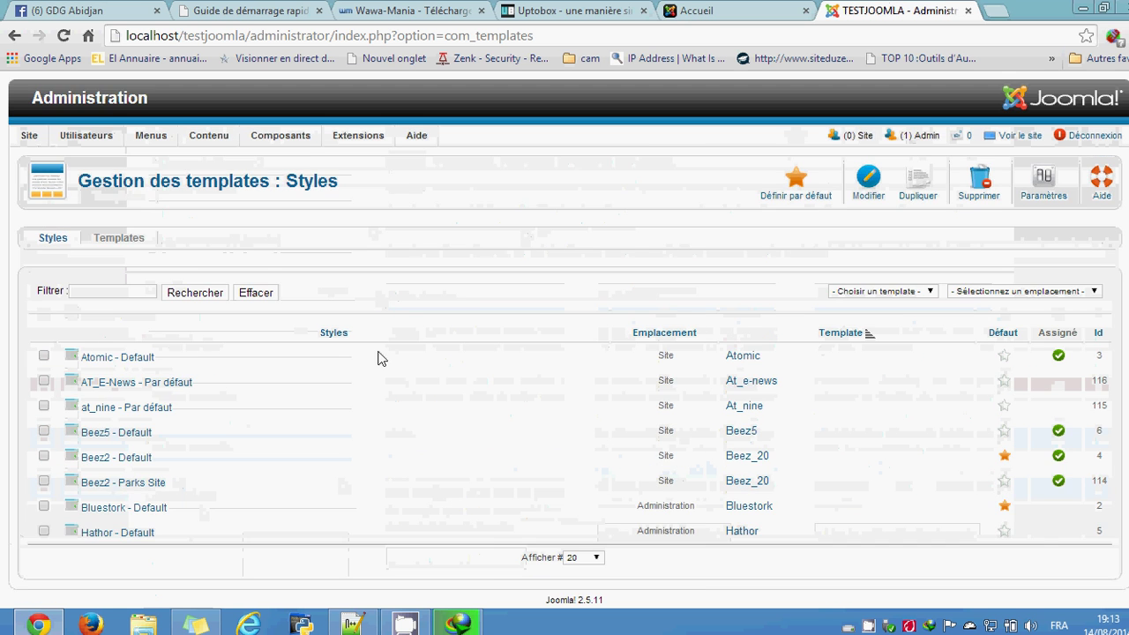
{"action": "scroll", "coordinate": [409, 370], "scroll_direction": "down", "scroll_amount": 1}
{"action": "scroll", "coordinate": [321, 236], "scroll_direction": "up", "scroll_amount": 1}
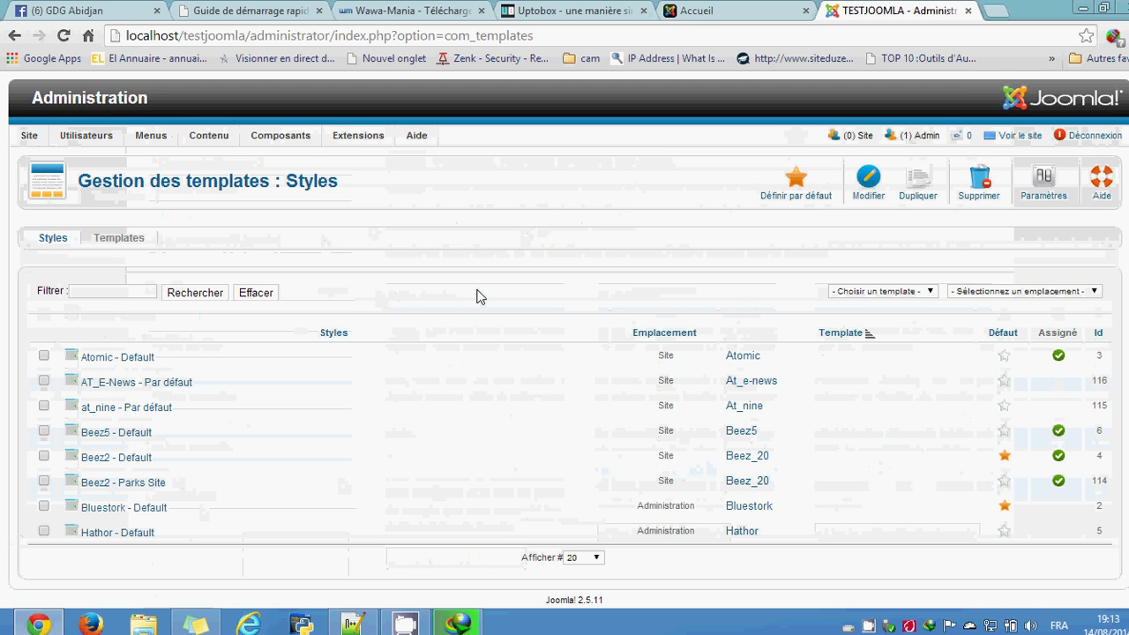
{"action": "scroll", "coordinate": [476, 403], "scroll_direction": "down", "scroll_amount": 1}
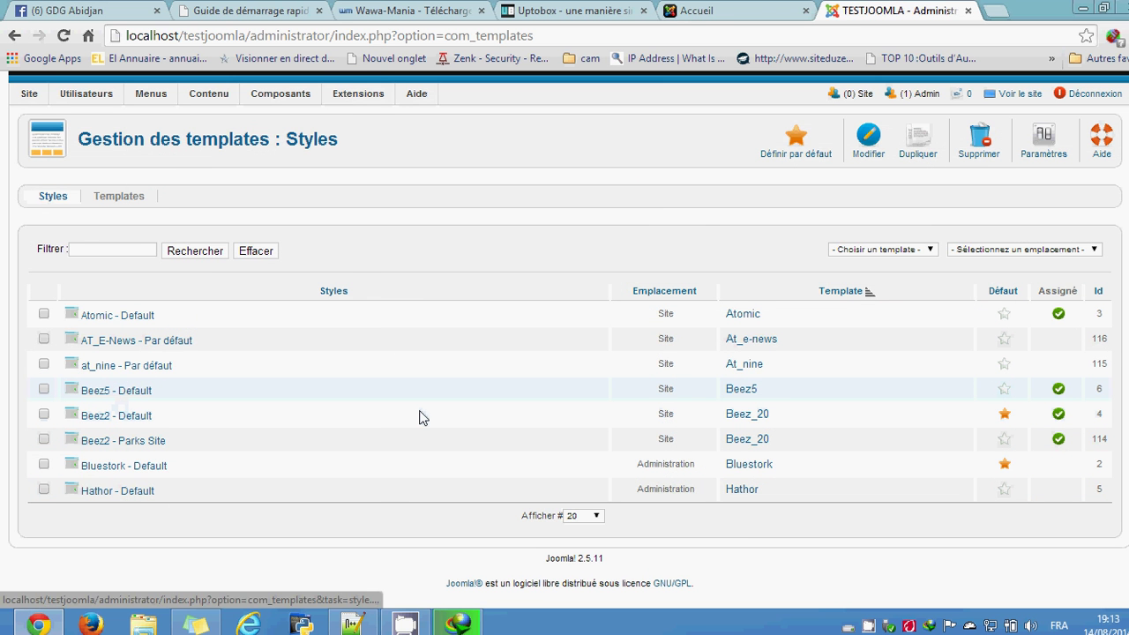
Step: Compare the front page against the Styles list twice more, ending on the Styles list
{"action": "left_click", "coordinate": [705, 16]}
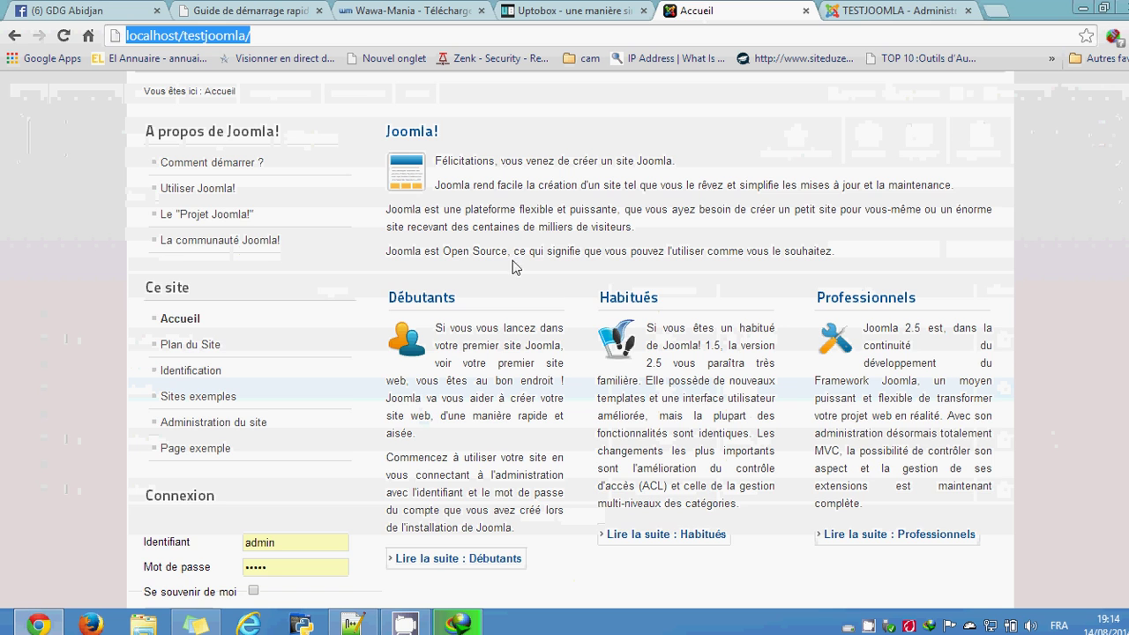
{"action": "left_click", "coordinate": [856, 13]}
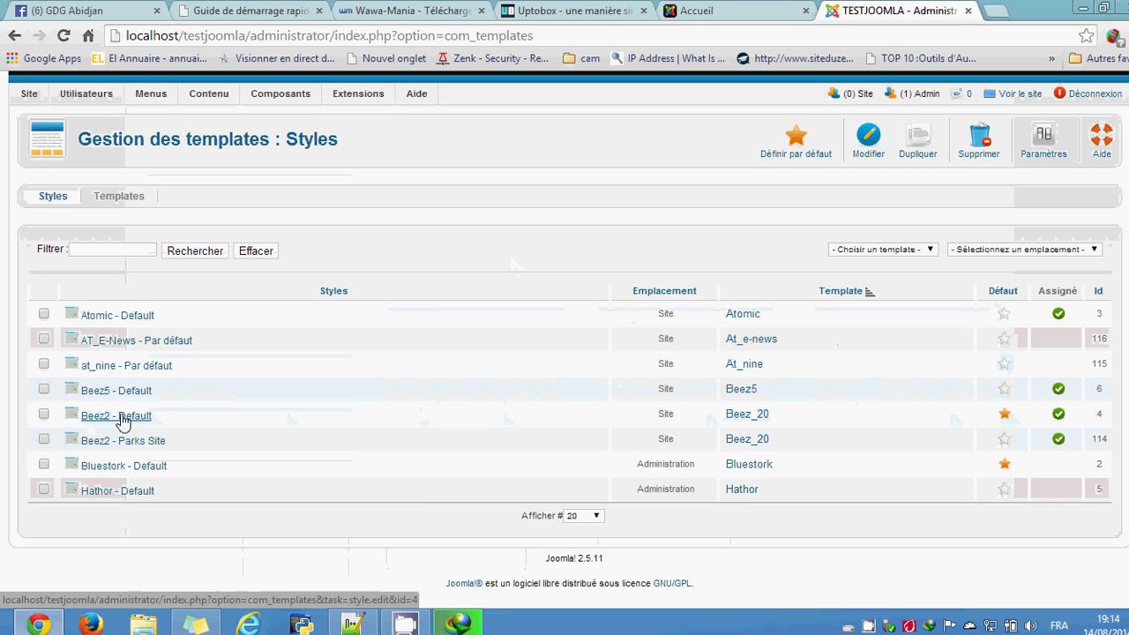
{"action": "left_click", "coordinate": [730, 9]}
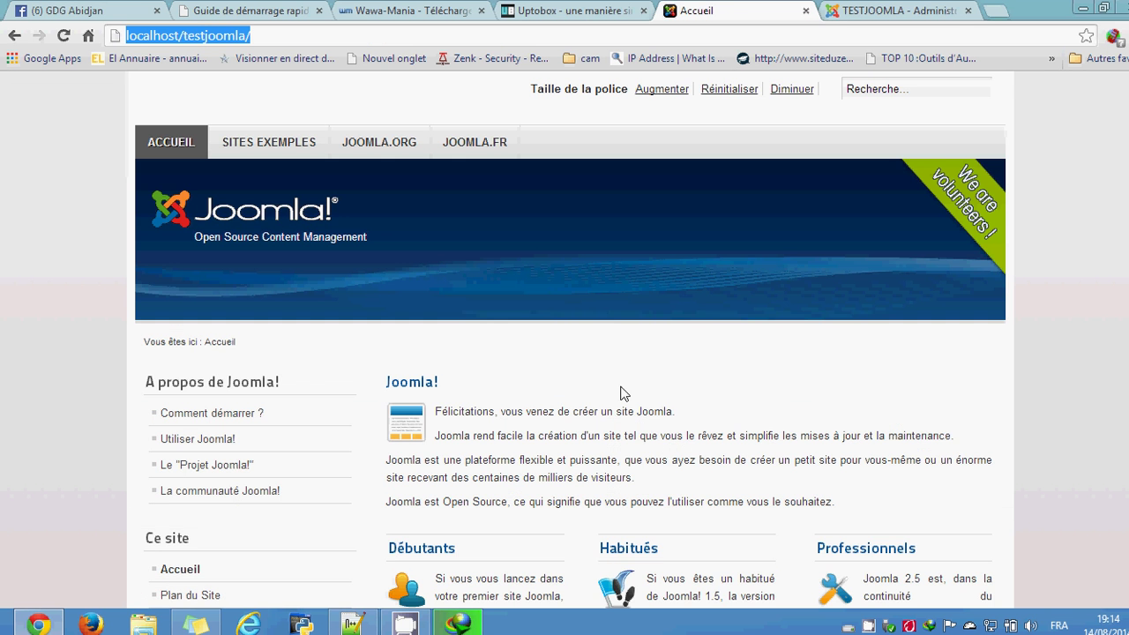
{"action": "left_click", "coordinate": [935, 9]}
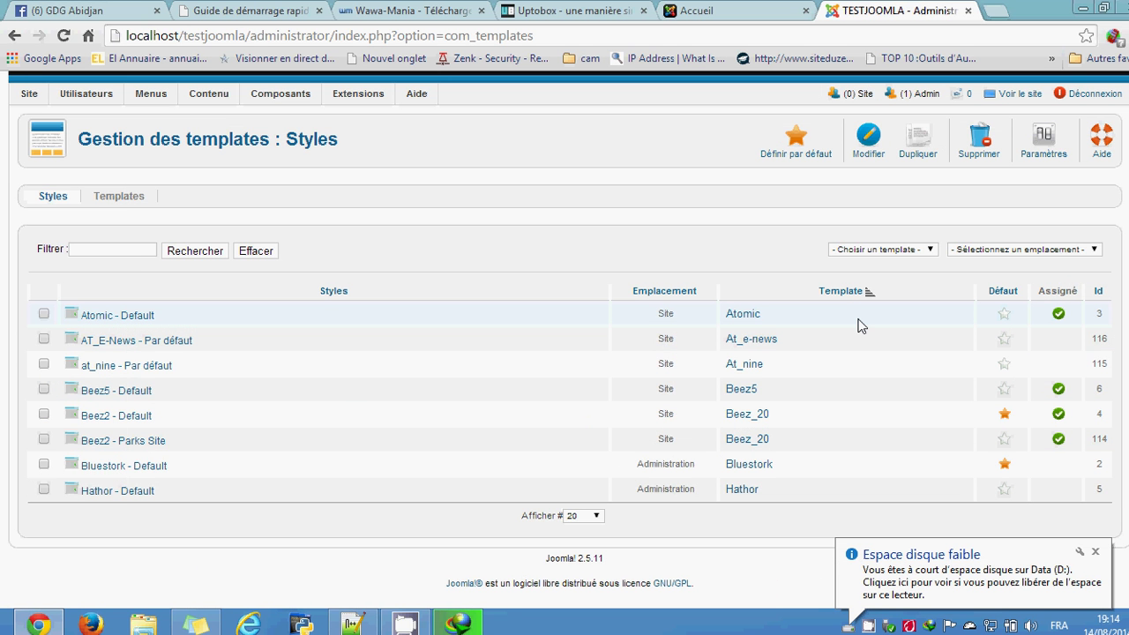
Step: Make Atomic - Default the default site style, then go to the Accueil tab
{"action": "left_click", "coordinate": [1003, 316]}
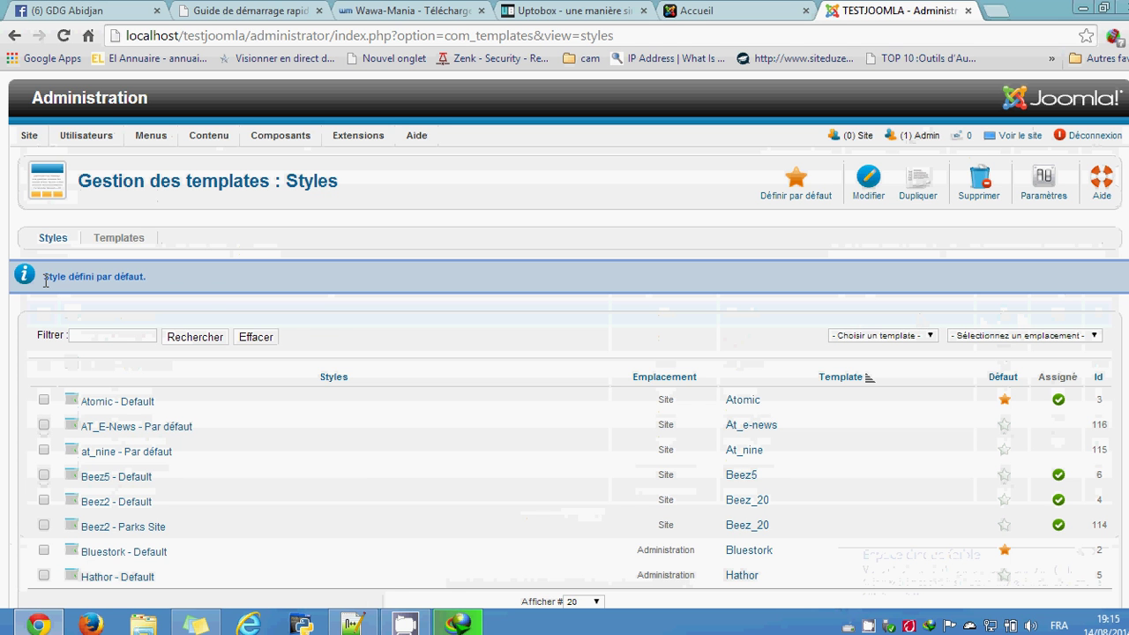
{"action": "left_click_drag", "start_coordinate": [46, 280], "coordinate": [159, 280]}
{"action": "left_click", "coordinate": [215, 297]}
{"action": "scroll", "coordinate": [365, 395], "scroll_direction": "down", "scroll_amount": 2}
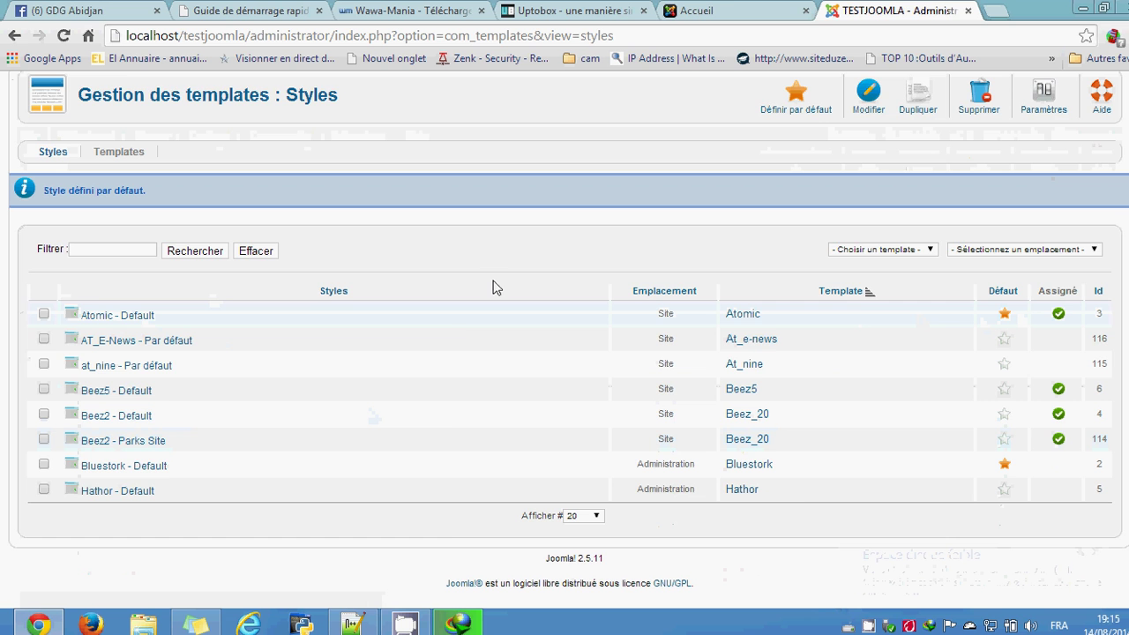
{"action": "left_click", "coordinate": [731, 10]}
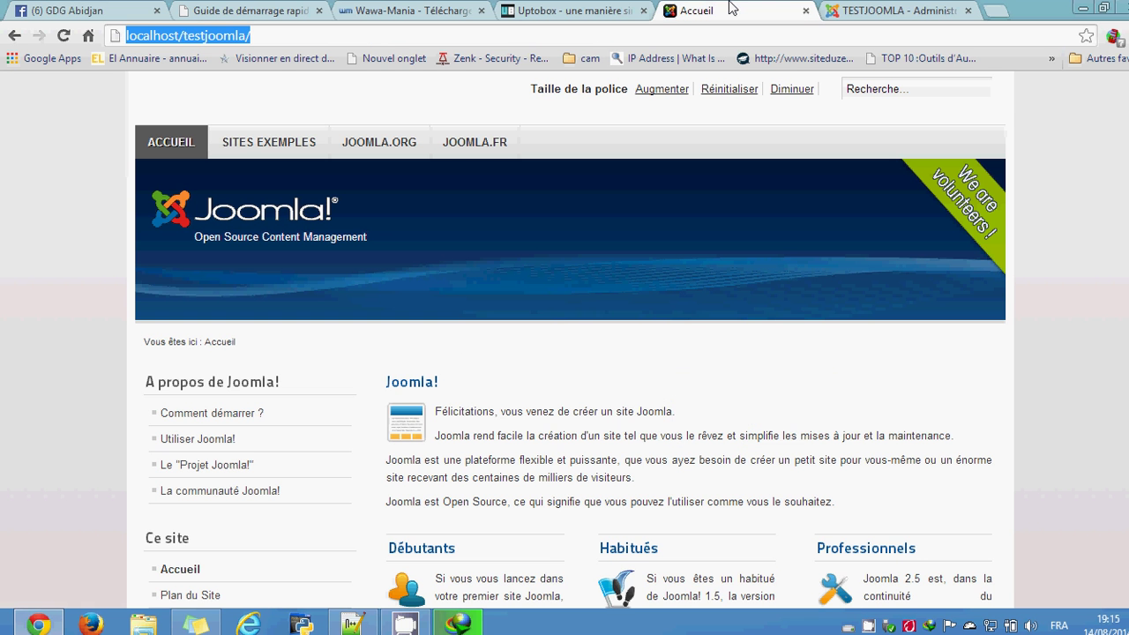
Step: Reload the Accueil page in the Atomic template and scroll down to its footer
{"action": "left_click", "coordinate": [138, 171]}
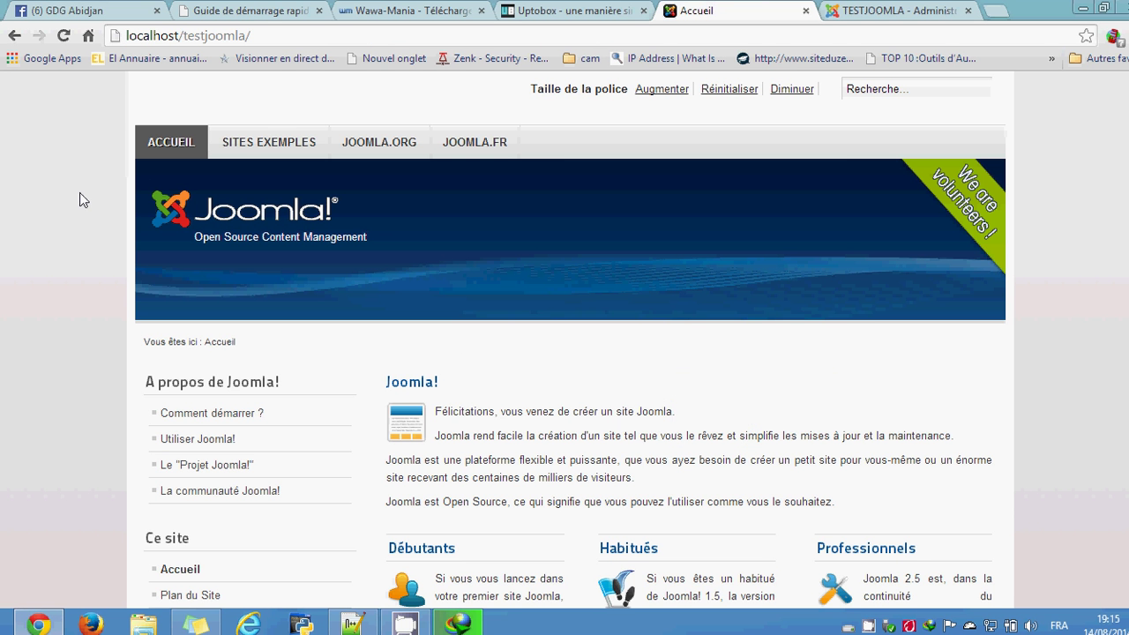
{"action": "left_click", "coordinate": [63, 35]}
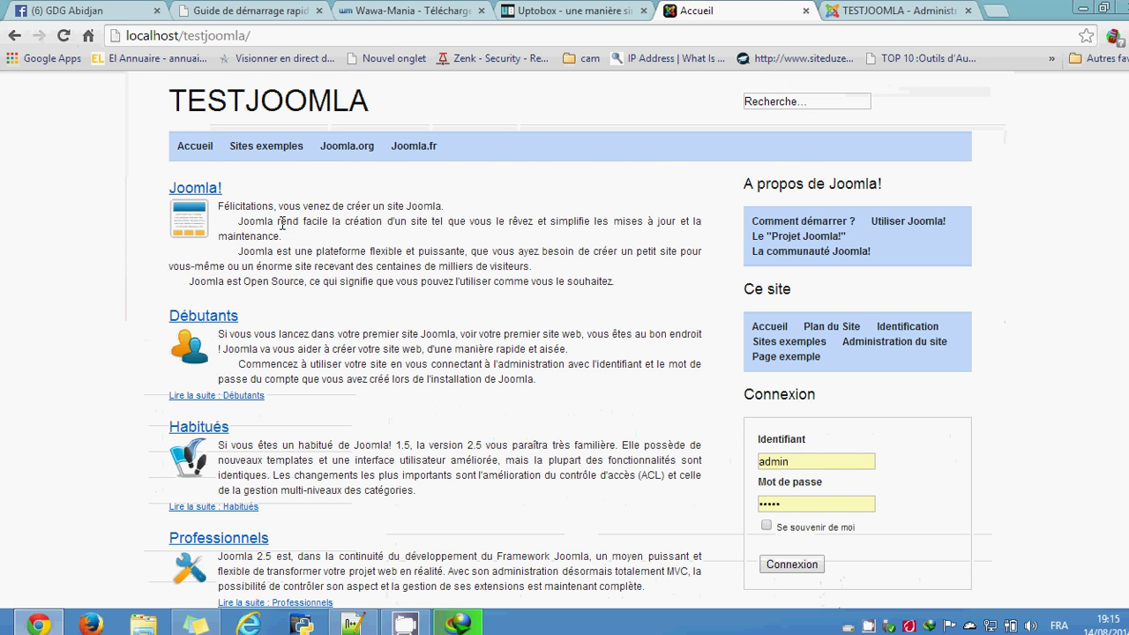
{"action": "scroll", "coordinate": [552, 194], "scroll_direction": "down", "scroll_amount": 3}
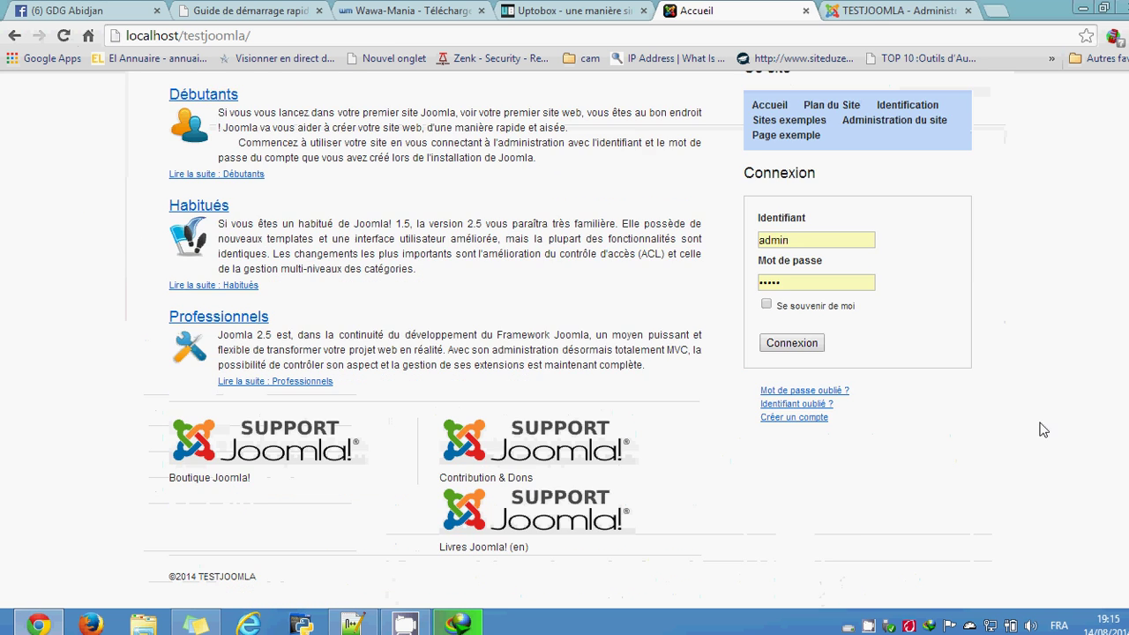
Step: Make Beez5 - Default the default site style and reload the Accueil front page
{"action": "scroll", "coordinate": [563, 550], "scroll_direction": "up", "scroll_amount": 3}
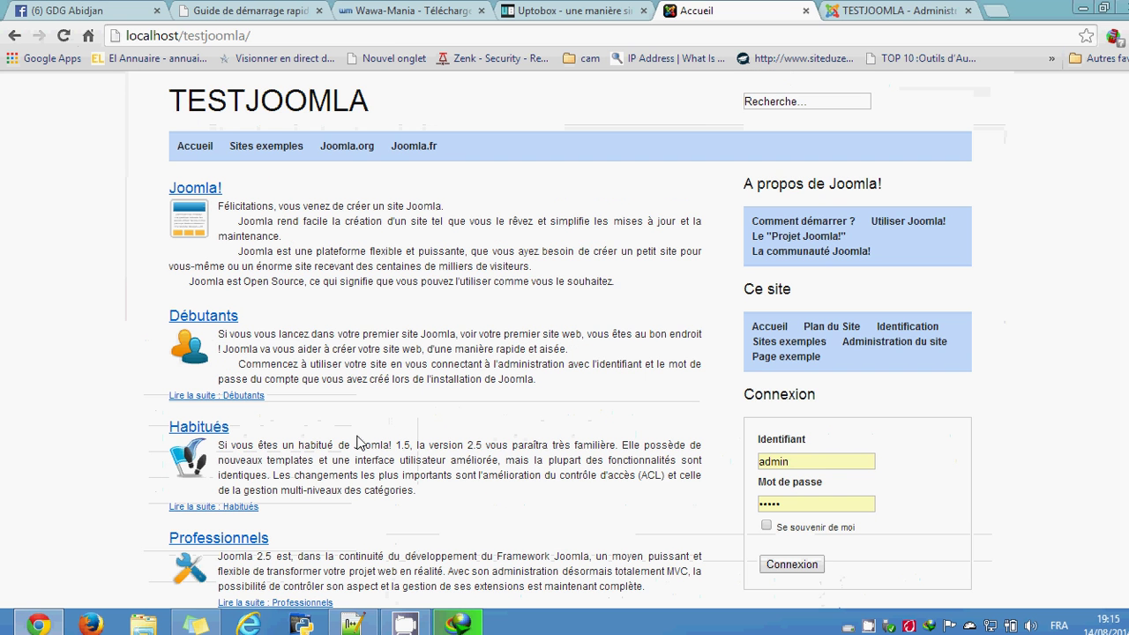
{"action": "left_click", "coordinate": [897, 9]}
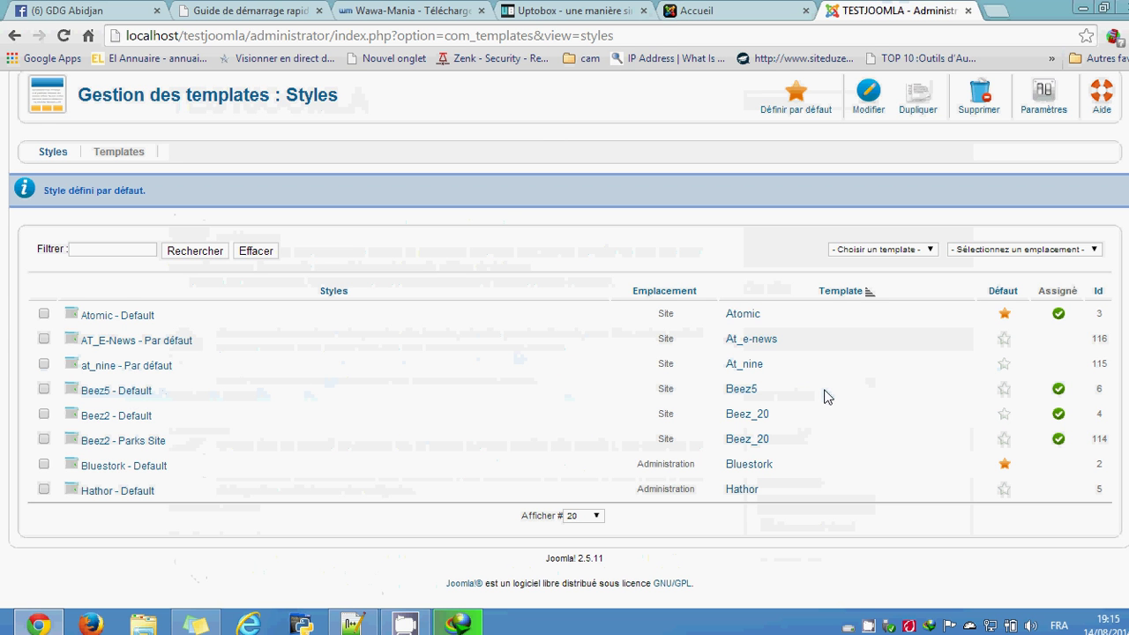
{"action": "left_click", "coordinate": [1006, 393]}
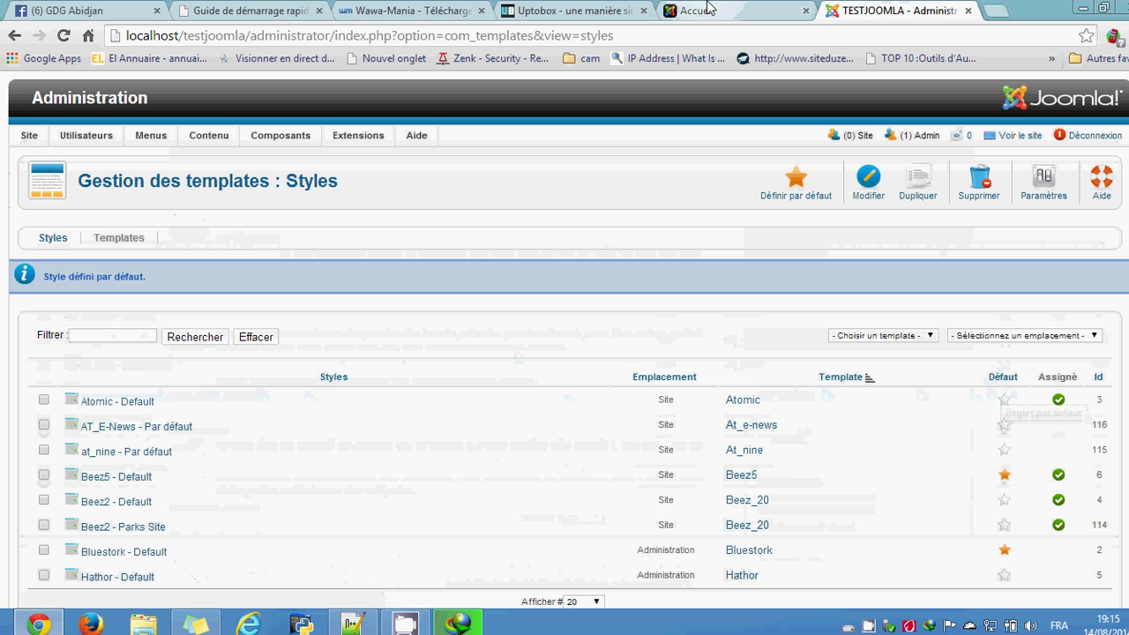
{"action": "left_click", "coordinate": [708, 9]}
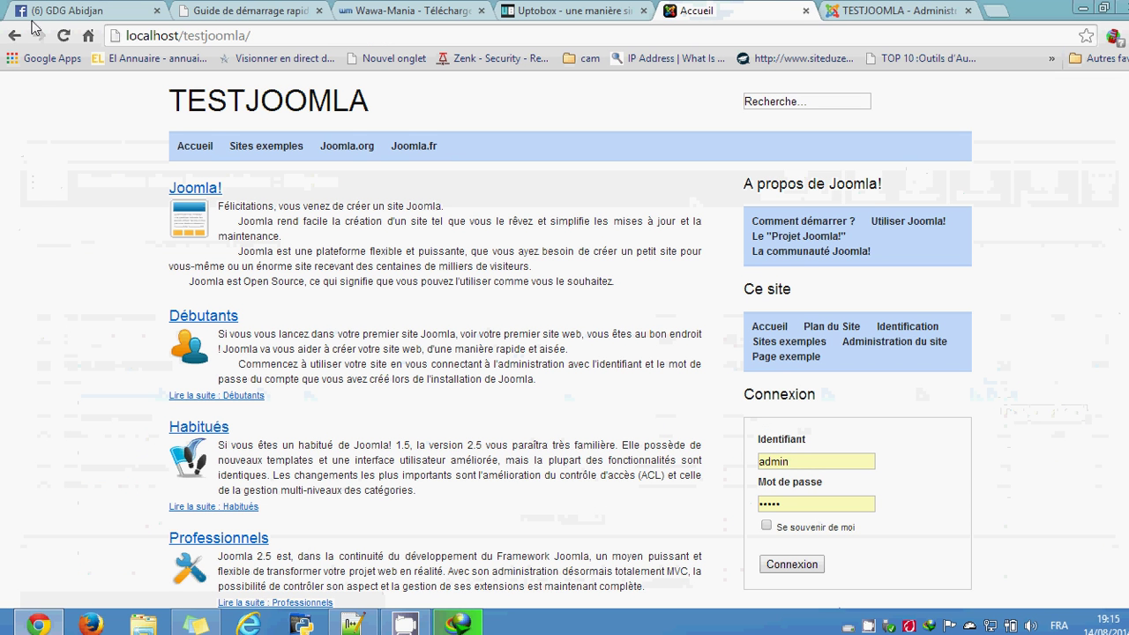
{"action": "left_click", "coordinate": [63, 37]}
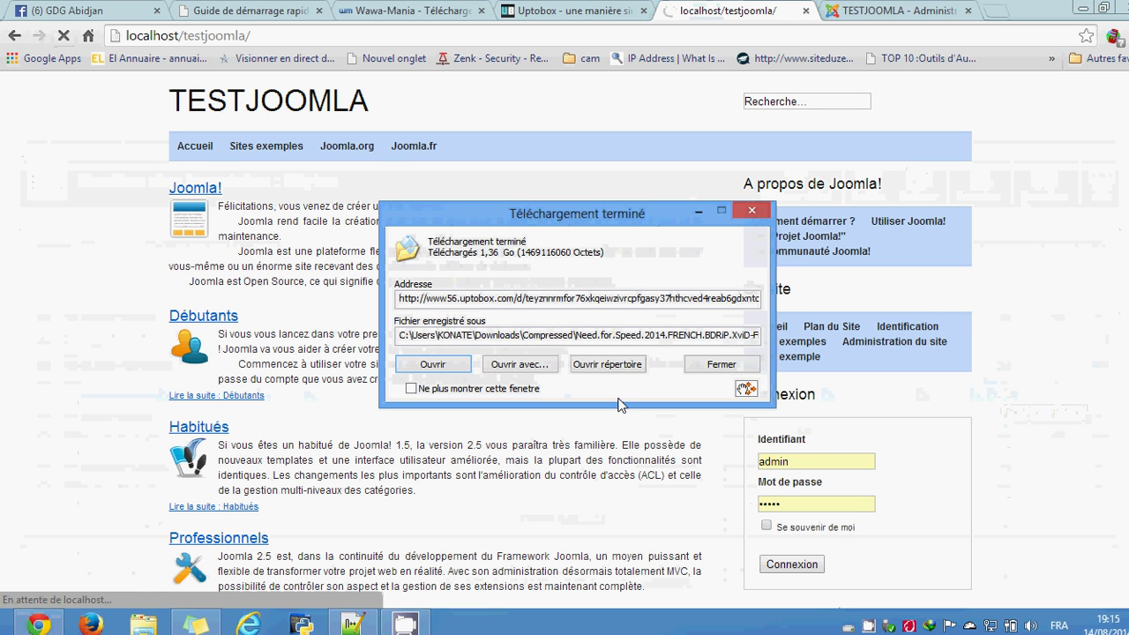
Step: Dismiss the download notice, scroll the Beez5 front page, then return to the Styles list
{"action": "left_click", "coordinate": [697, 210]}
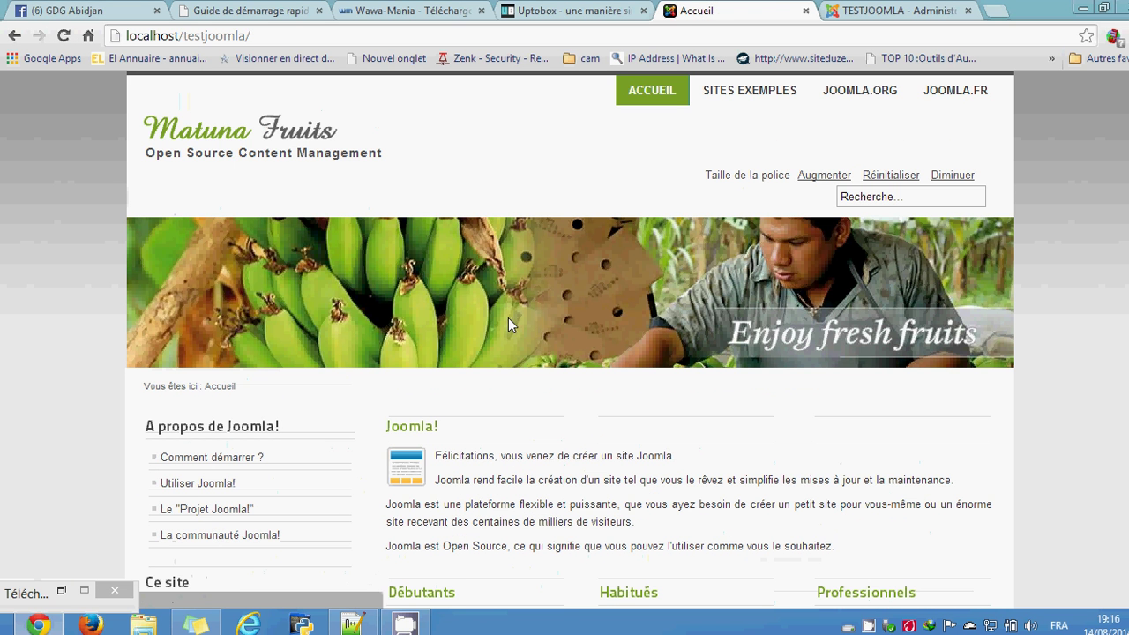
{"action": "left_click", "coordinate": [114, 590]}
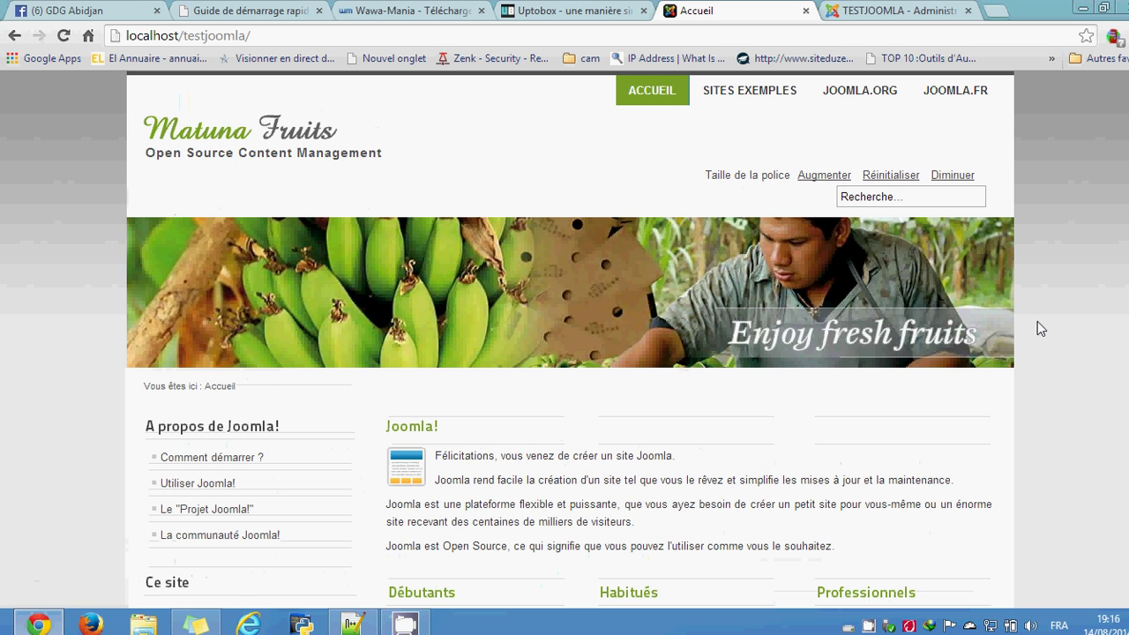
{"action": "scroll", "coordinate": [1037, 321], "scroll_direction": "down", "scroll_amount": 6}
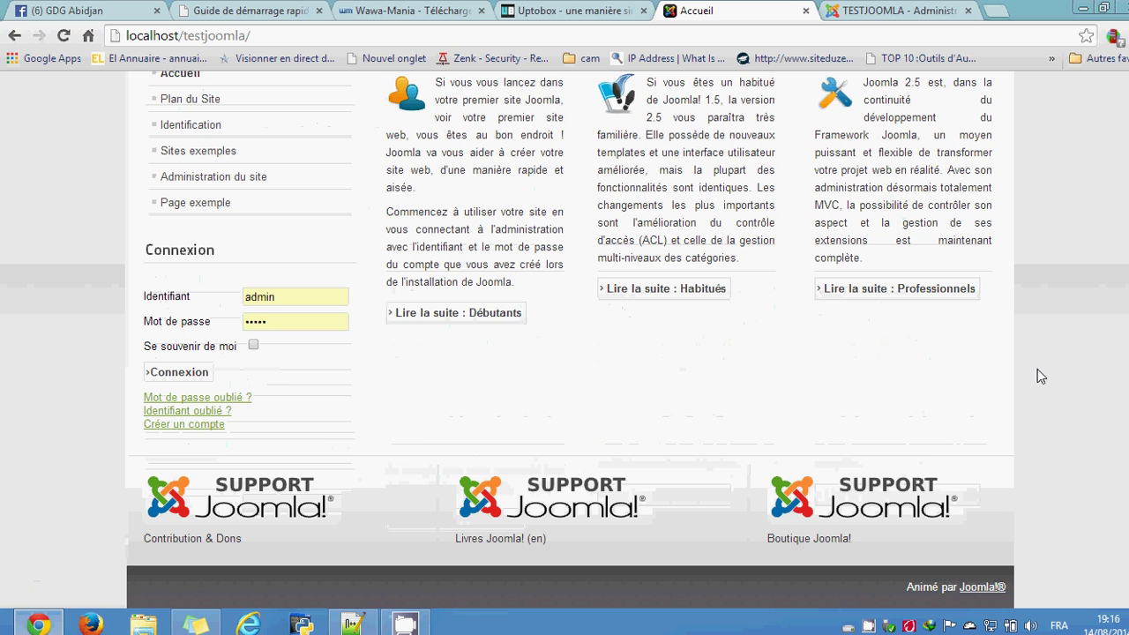
{"action": "scroll", "coordinate": [1037, 368], "scroll_direction": "up", "scroll_amount": 6}
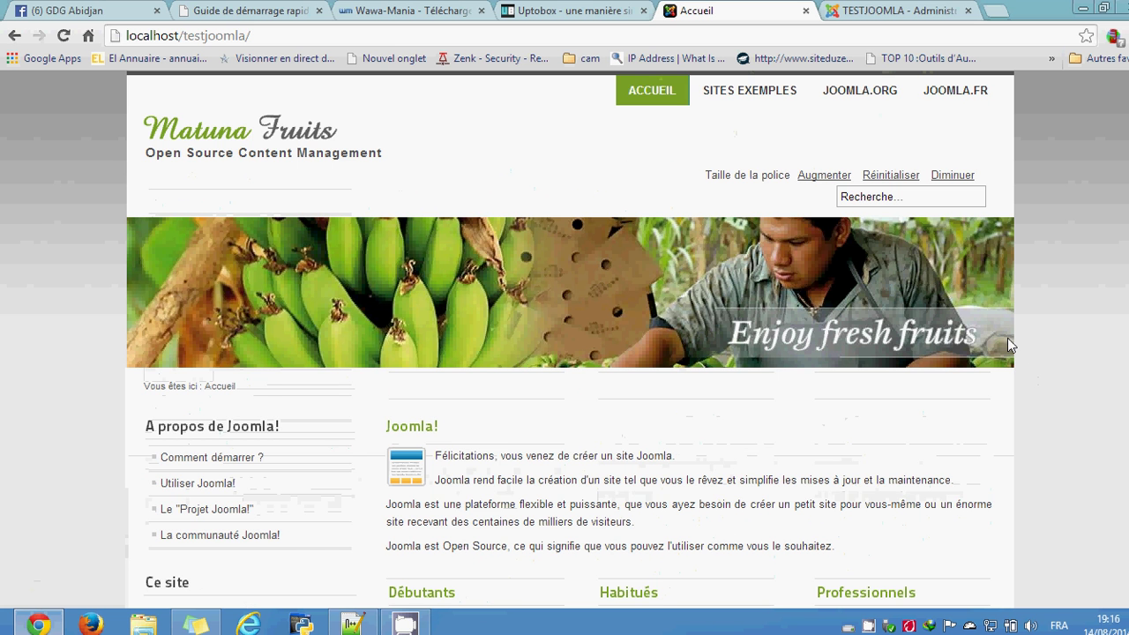
{"action": "scroll", "coordinate": [1061, 378], "scroll_direction": "down", "scroll_amount": 6}
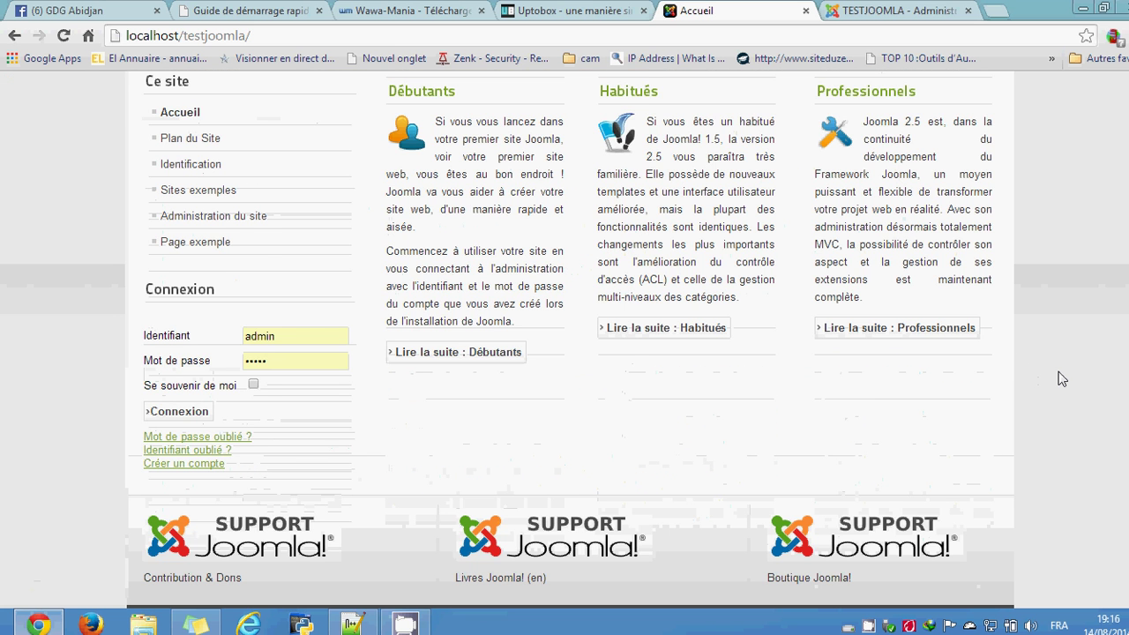
{"action": "scroll", "coordinate": [1061, 378], "scroll_direction": "up", "scroll_amount": 6}
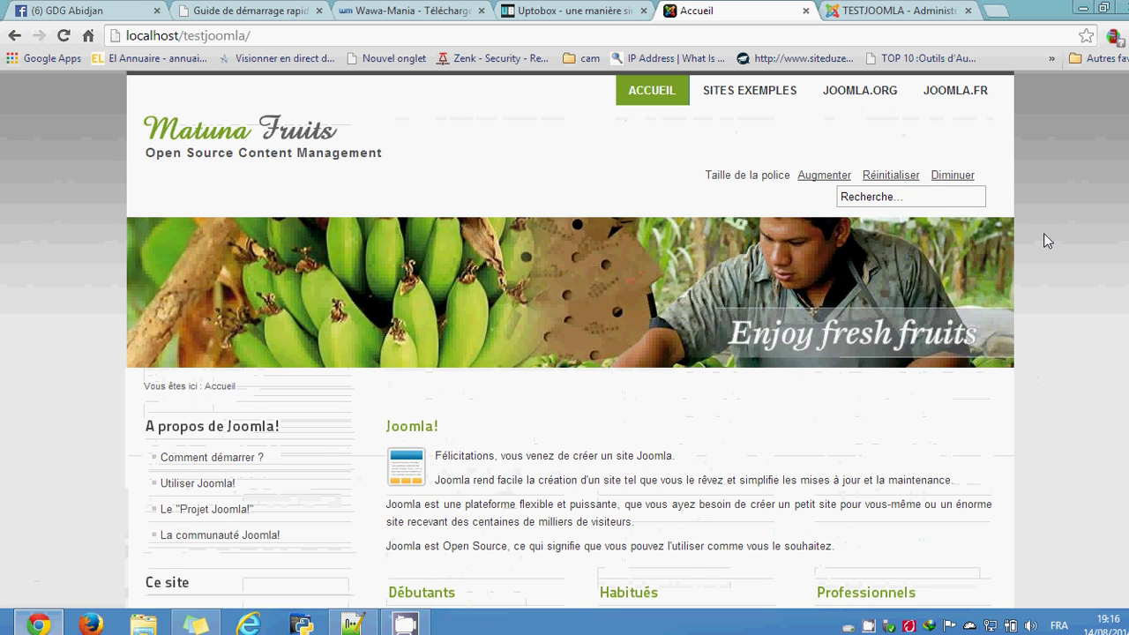
{"action": "left_click", "coordinate": [852, 10]}
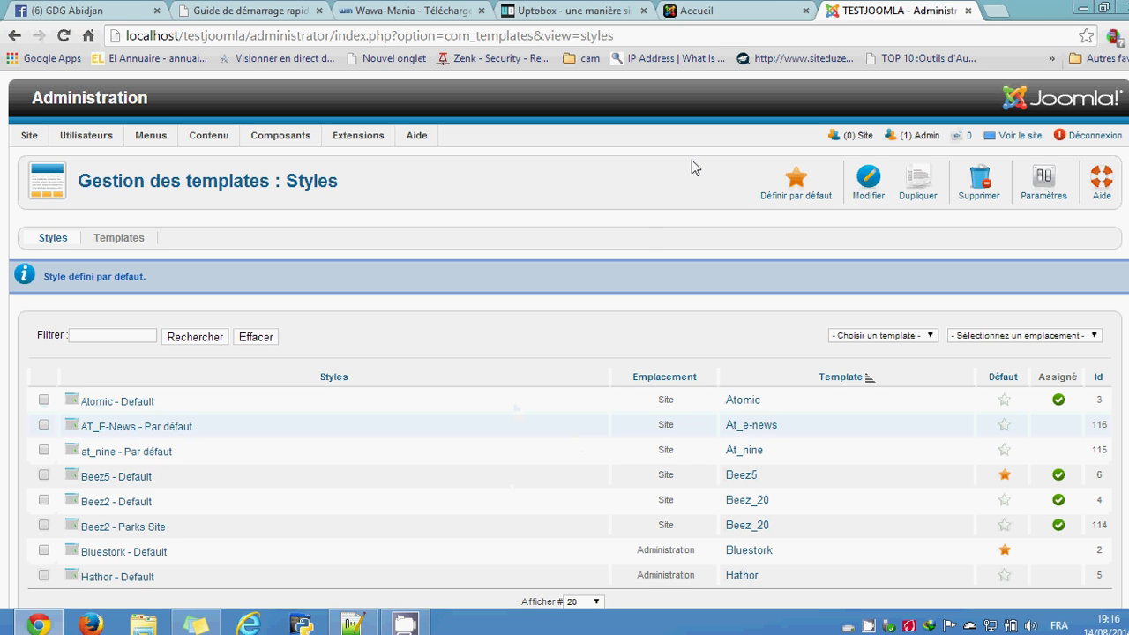
Step: Open a new Chrome tab and load joomshaper.com
{"action": "left_click", "coordinate": [995, 10]}
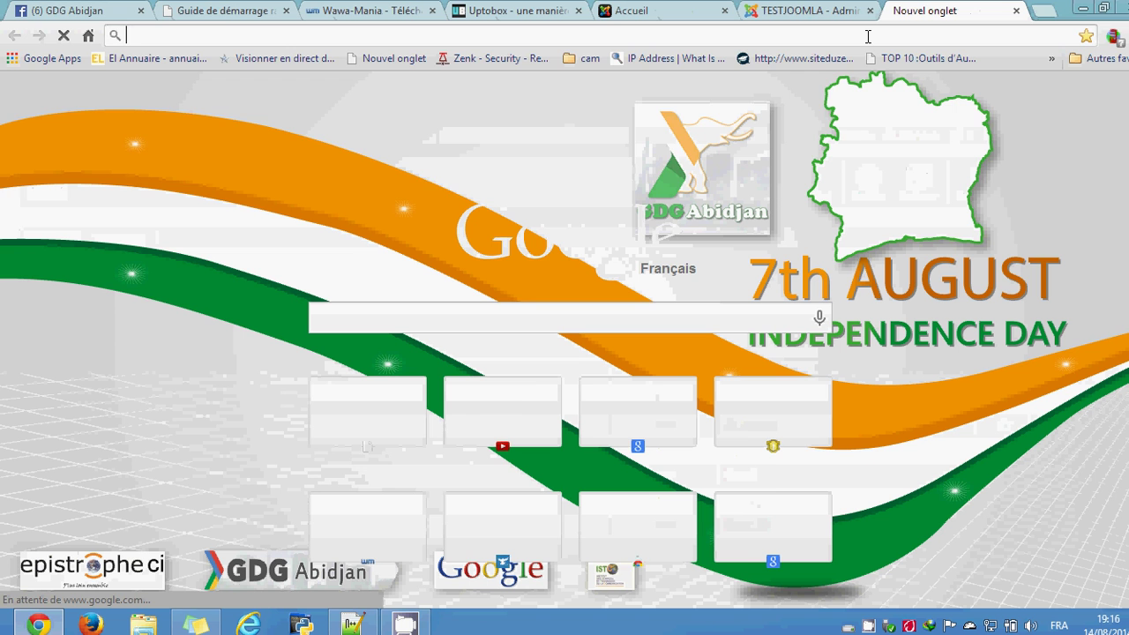
{"action": "type", "text": "j"}
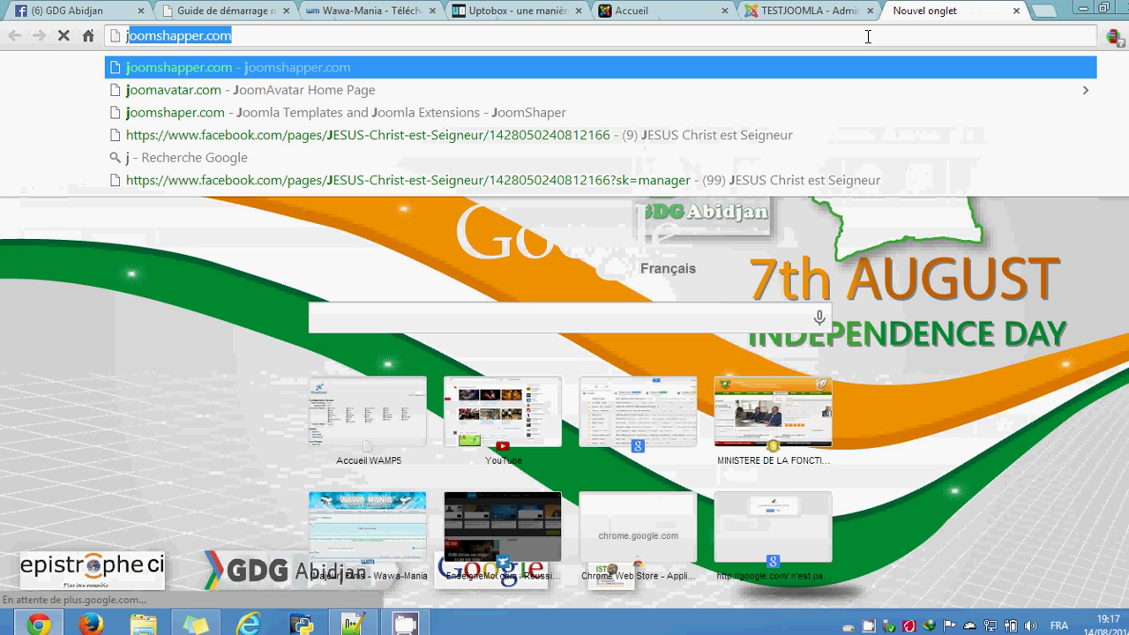
{"action": "type", "text": "oom"}
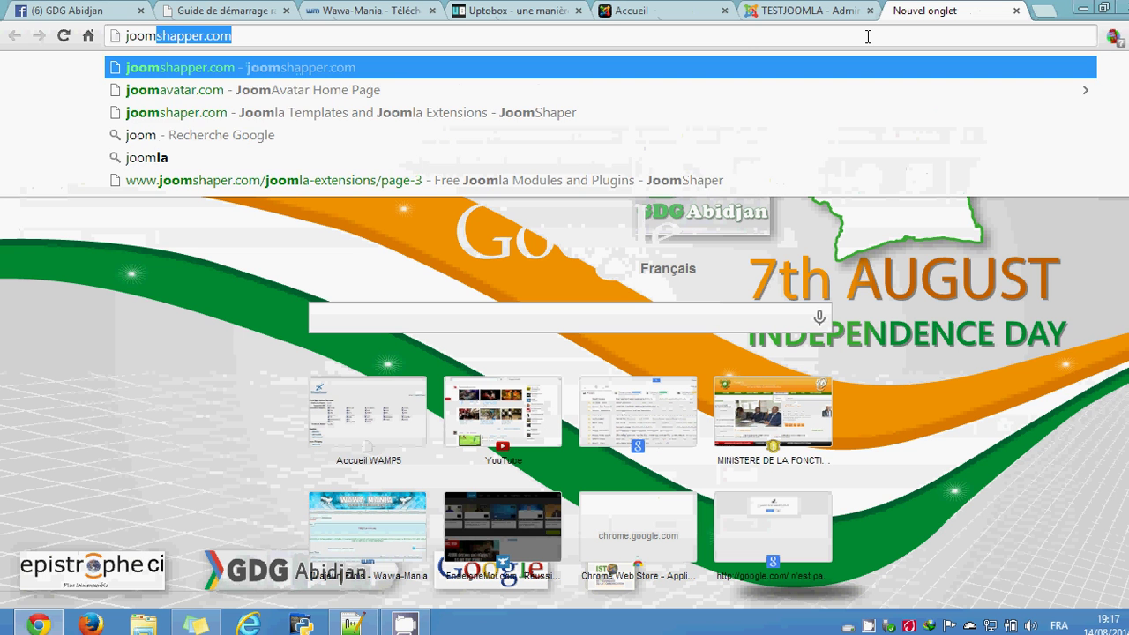
{"action": "type", "text": "shaper"}
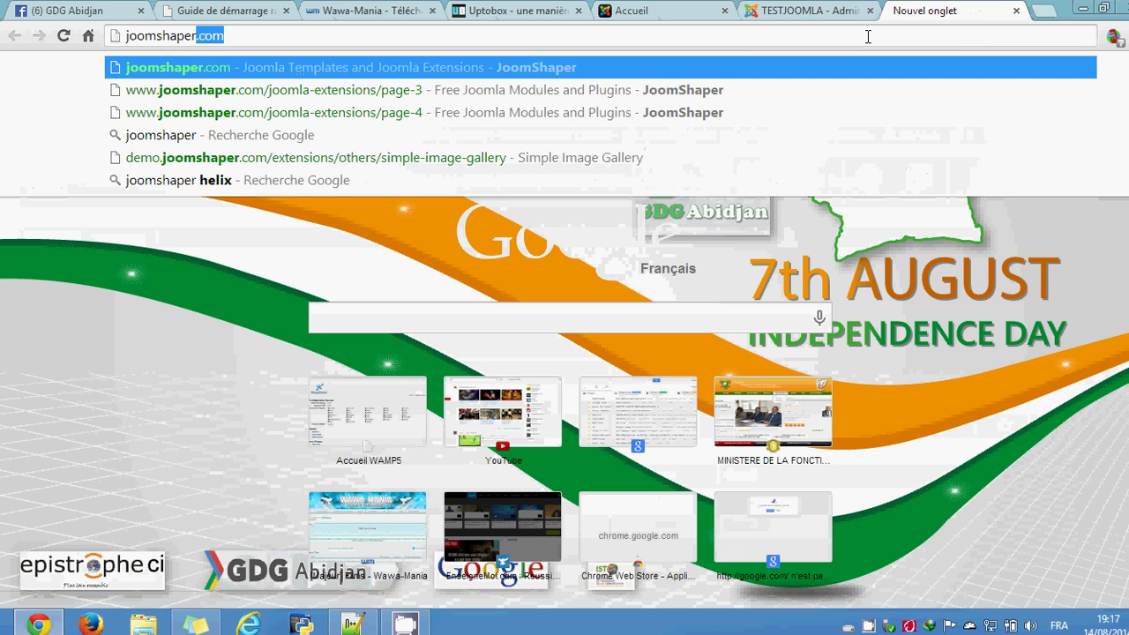
{"action": "key", "text": "Return"}
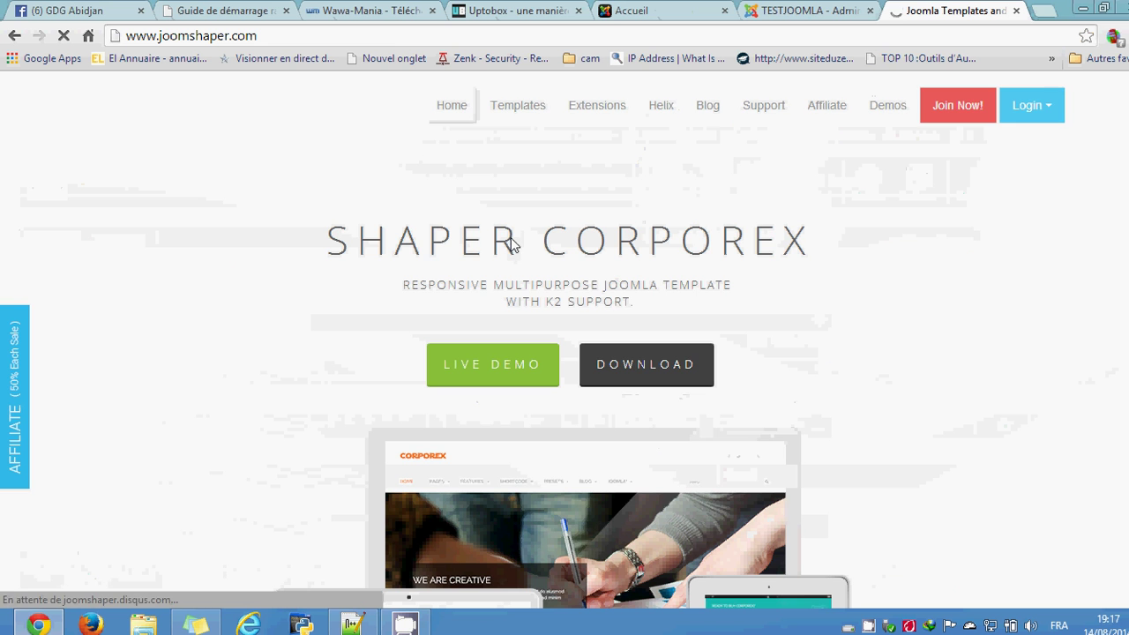
Step: Browse JoomShaper's Joomla templates catalogue, dismissing the translation notice and paging to the next page
{"action": "left_click", "coordinate": [528, 109]}
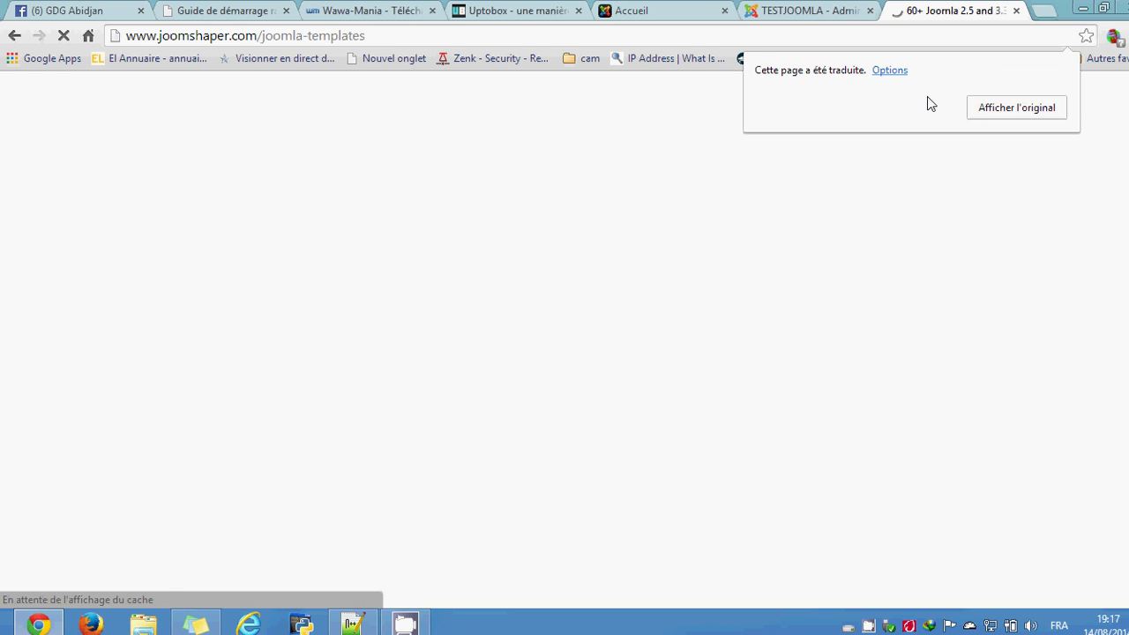
{"action": "left_click", "coordinate": [993, 107]}
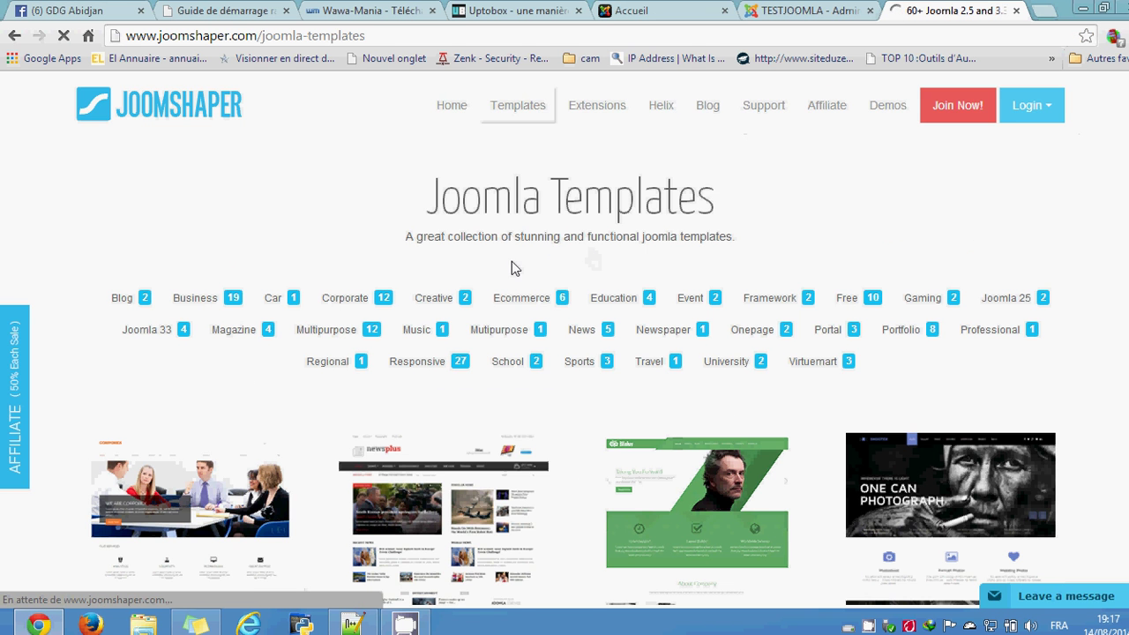
{"action": "scroll", "coordinate": [516, 290], "scroll_direction": "down", "scroll_amount": 3}
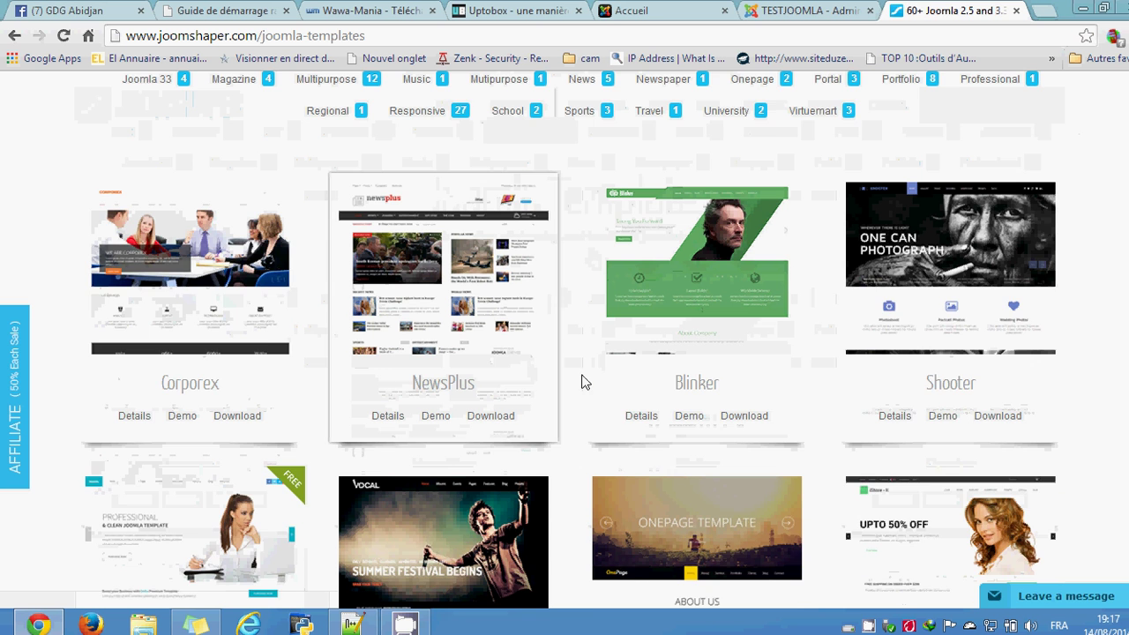
{"action": "scroll", "coordinate": [666, 380], "scroll_direction": "down", "scroll_amount": 1}
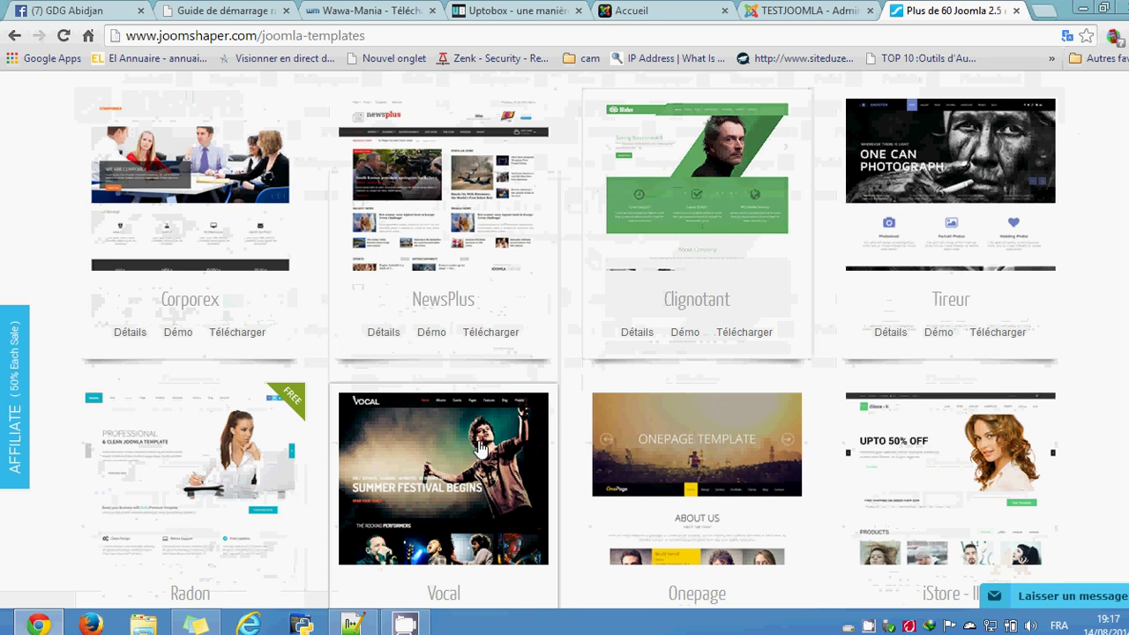
{"action": "scroll", "coordinate": [481, 448], "scroll_direction": "down", "scroll_amount": 5}
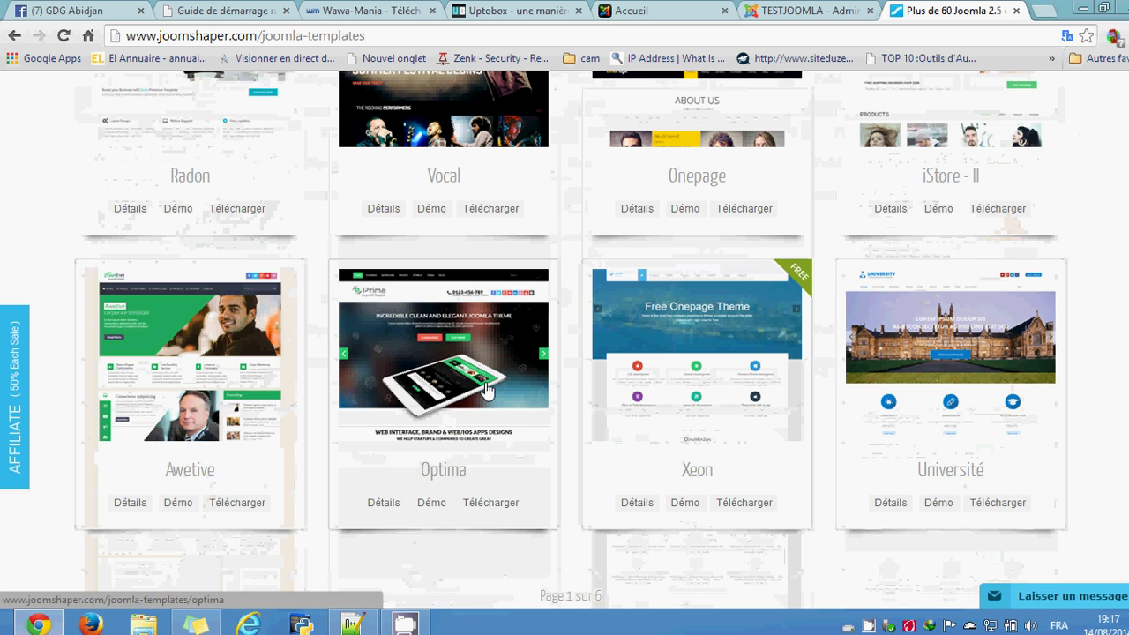
{"action": "scroll", "coordinate": [486, 386], "scroll_direction": "down", "scroll_amount": 3}
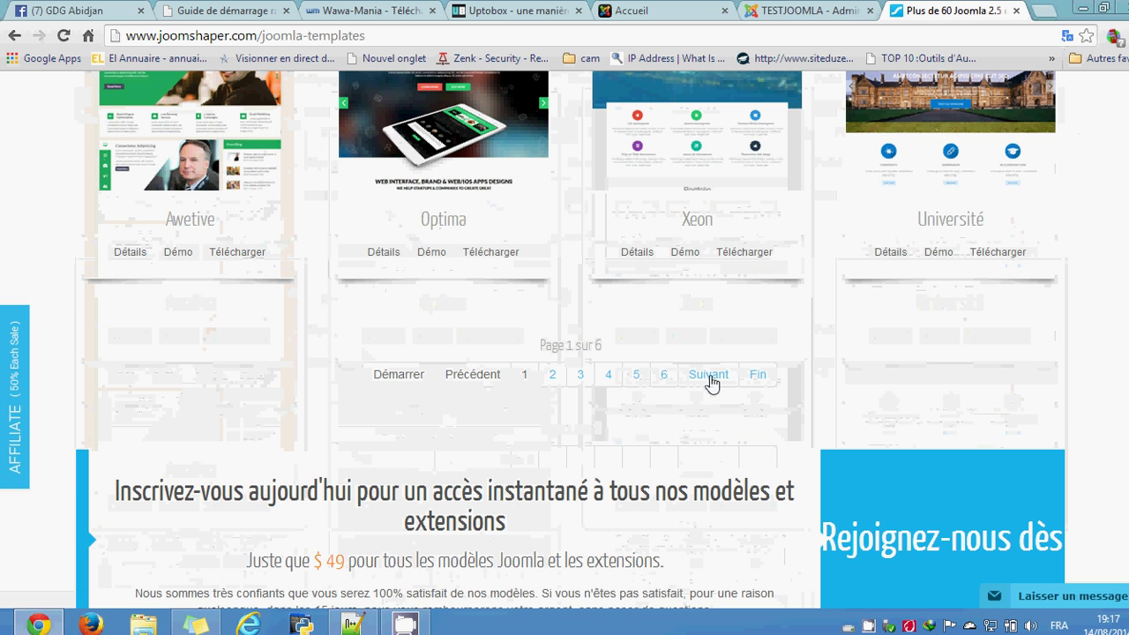
{"action": "left_click", "coordinate": [709, 376]}
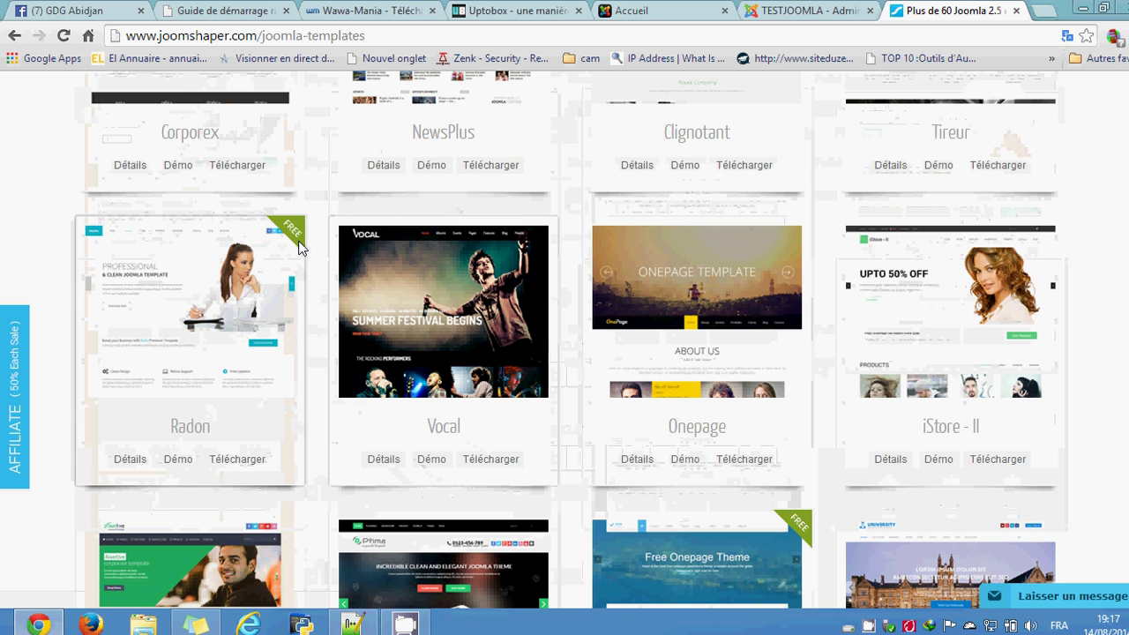
{"action": "scroll", "coordinate": [743, 361], "scroll_direction": "up", "scroll_amount": 1}
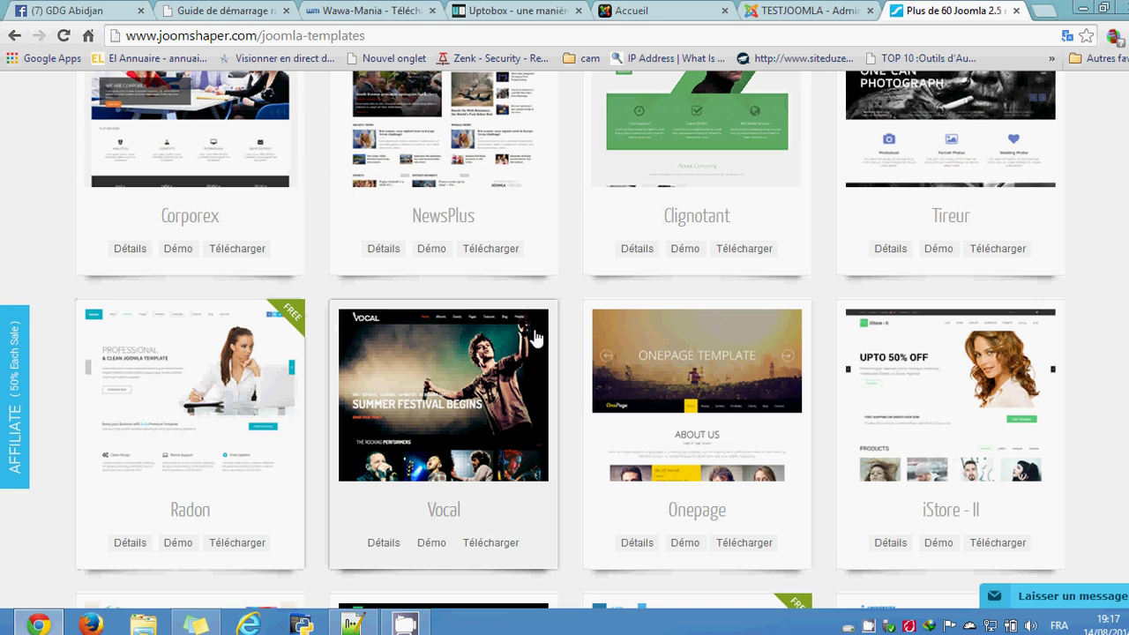
{"action": "left_click", "coordinate": [499, 424]}
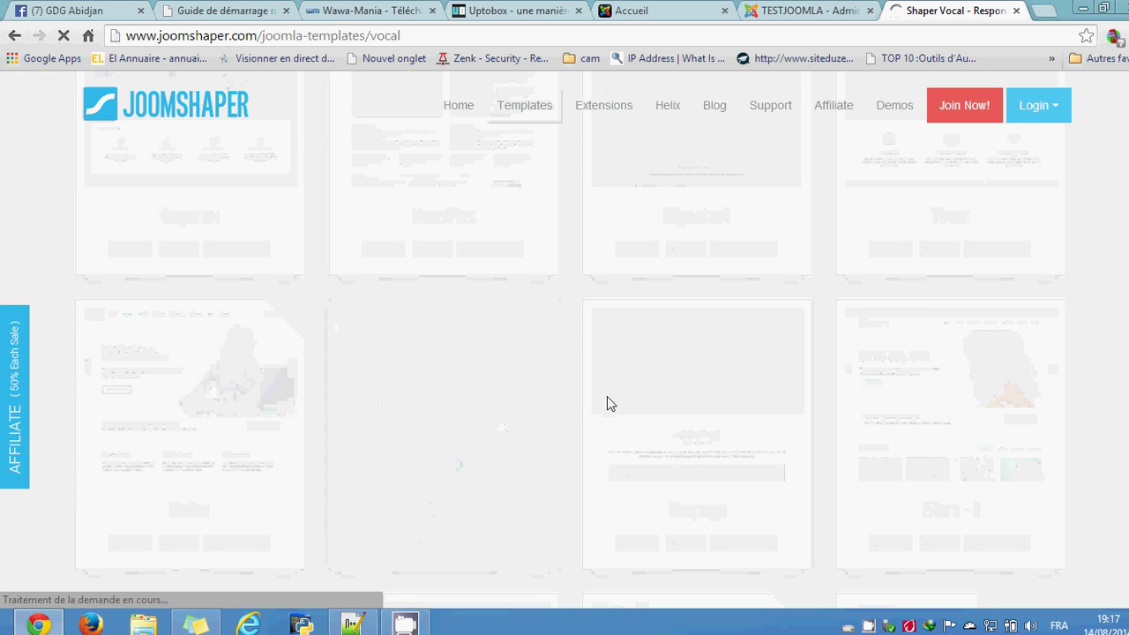
{"action": "scroll", "coordinate": [607, 404], "scroll_direction": "down", "scroll_amount": 3}
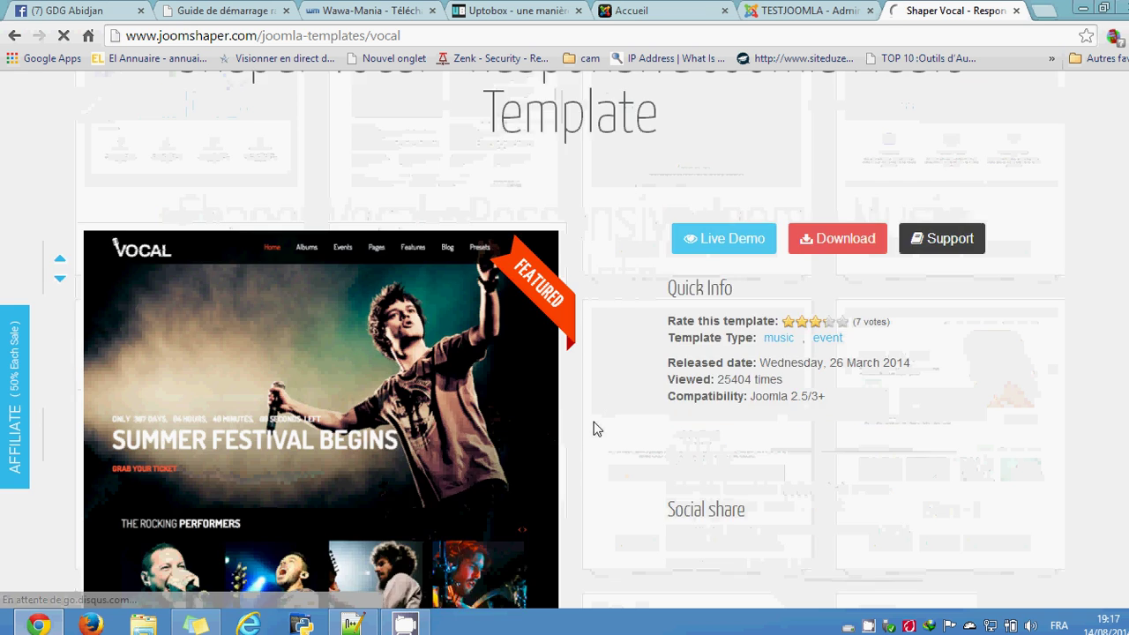
{"action": "scroll", "coordinate": [607, 396], "scroll_direction": "down", "scroll_amount": 5}
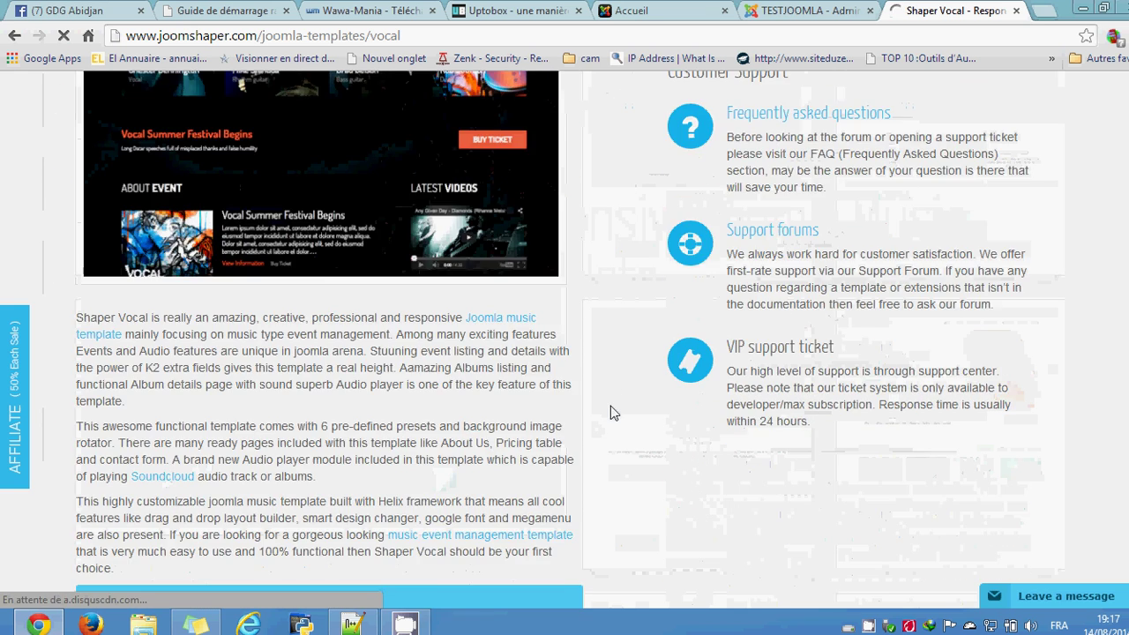
{"action": "scroll", "coordinate": [613, 412], "scroll_direction": "down", "scroll_amount": 2}
{"action": "scroll", "coordinate": [613, 412], "scroll_direction": "up", "scroll_amount": 7}
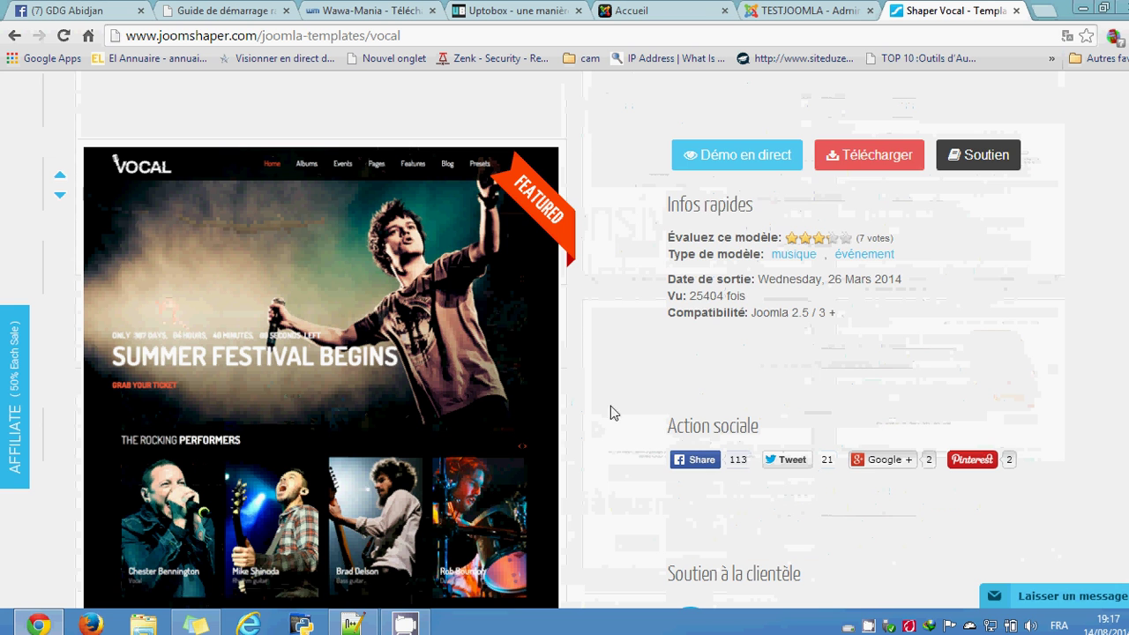
{"action": "left_click", "coordinate": [893, 159]}
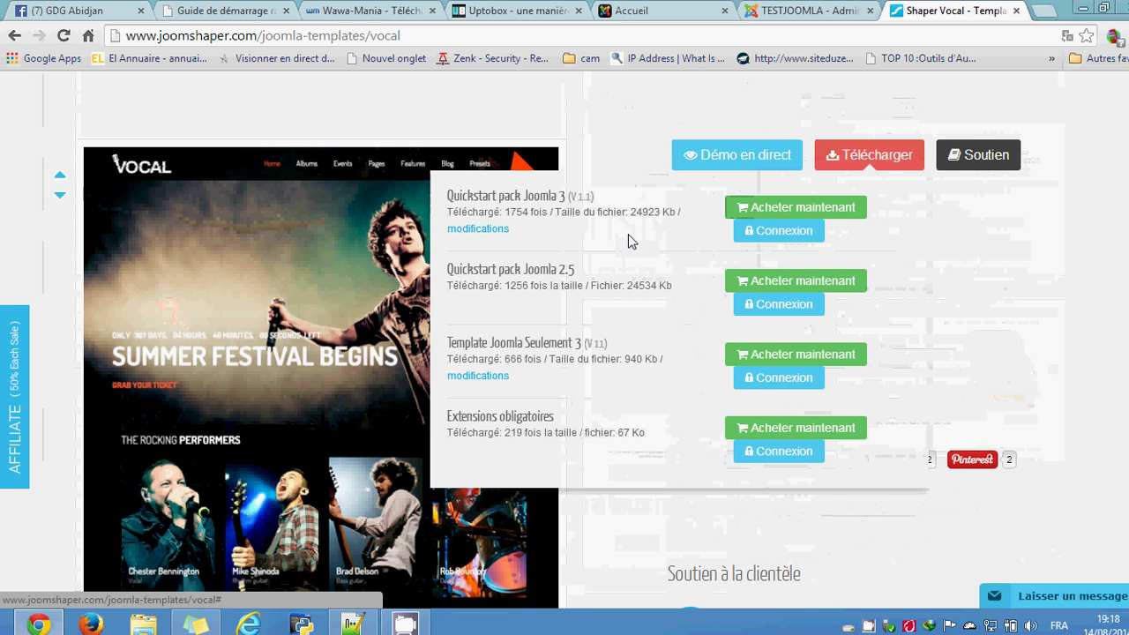
{"action": "left_click", "coordinate": [608, 107]}
{"action": "scroll", "coordinate": [615, 189], "scroll_direction": "up", "scroll_amount": 3}
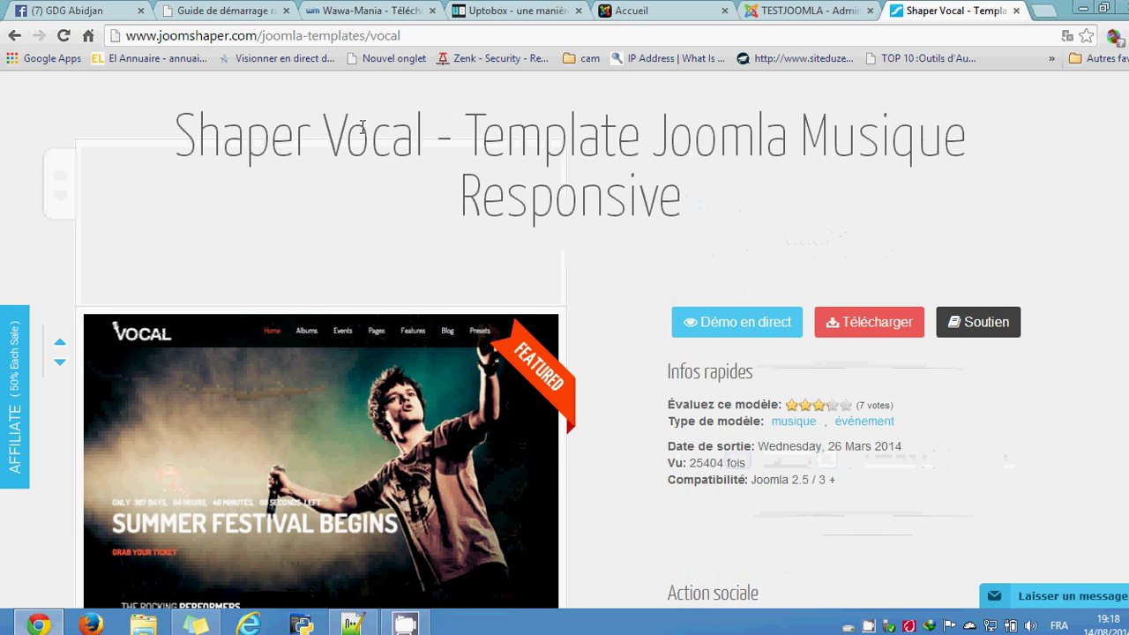
{"action": "left_click", "coordinate": [14, 35]}
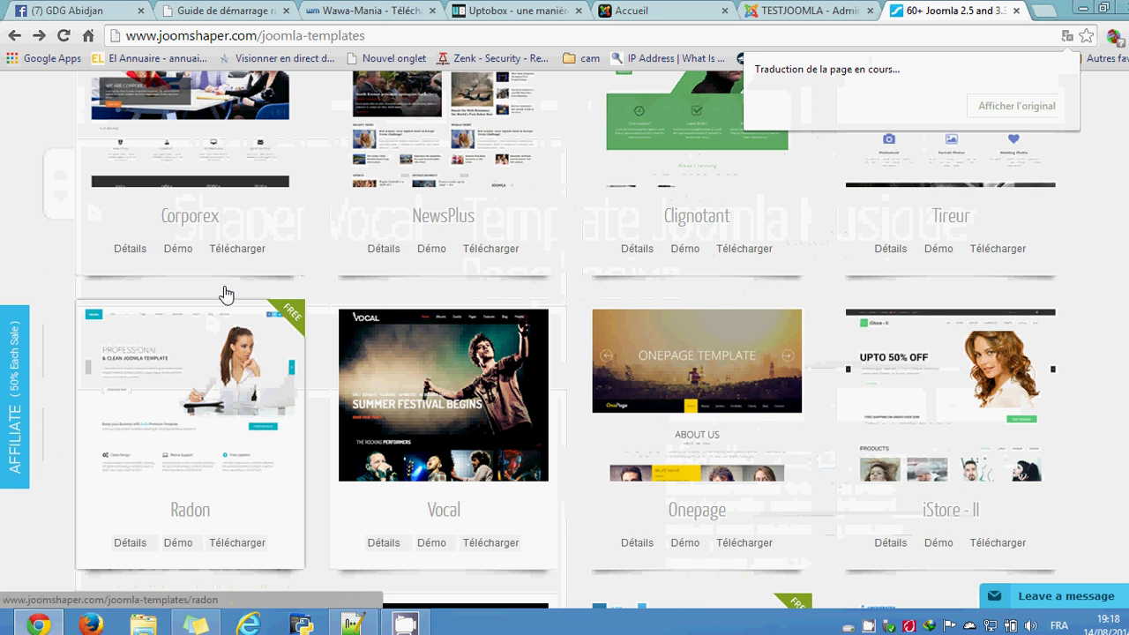
Step: Show the Shaper Radon template's download packages and restore the page to original English
{"action": "left_click", "coordinate": [219, 440]}
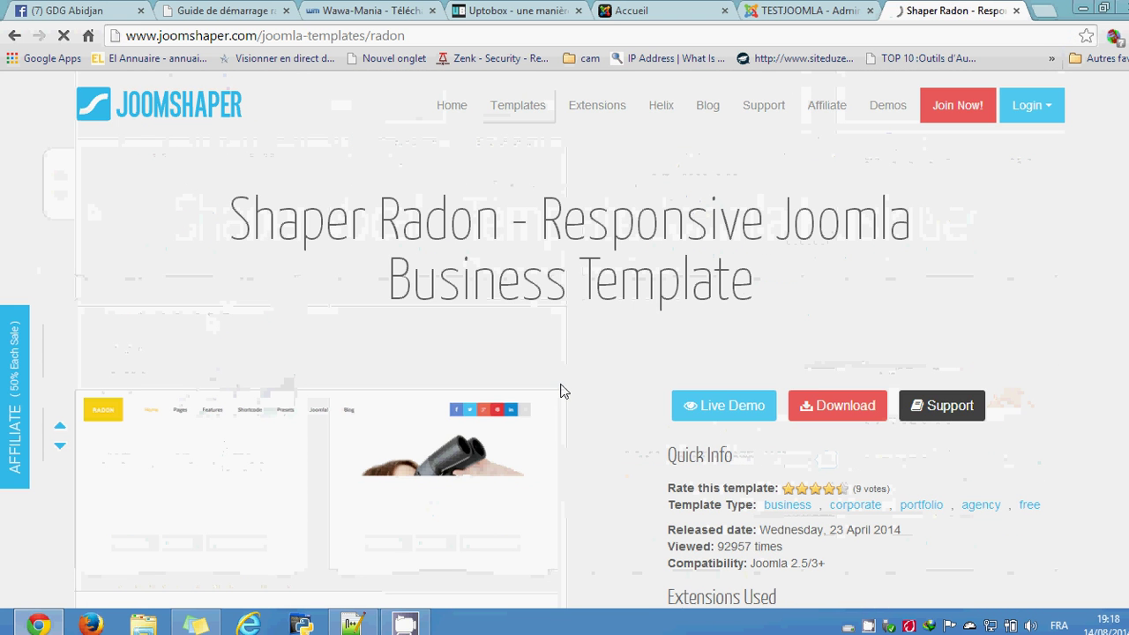
{"action": "left_click", "coordinate": [824, 405]}
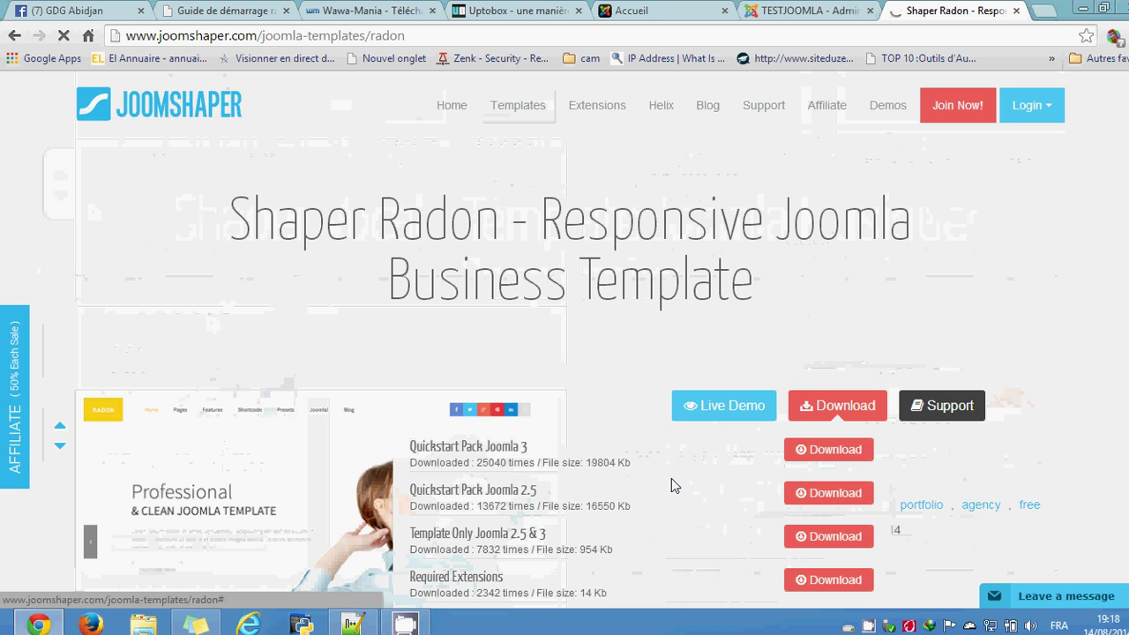
{"action": "scroll", "coordinate": [671, 478], "scroll_direction": "down", "scroll_amount": 1}
{"action": "scroll", "coordinate": [671, 478], "scroll_direction": "down", "scroll_amount": 1}
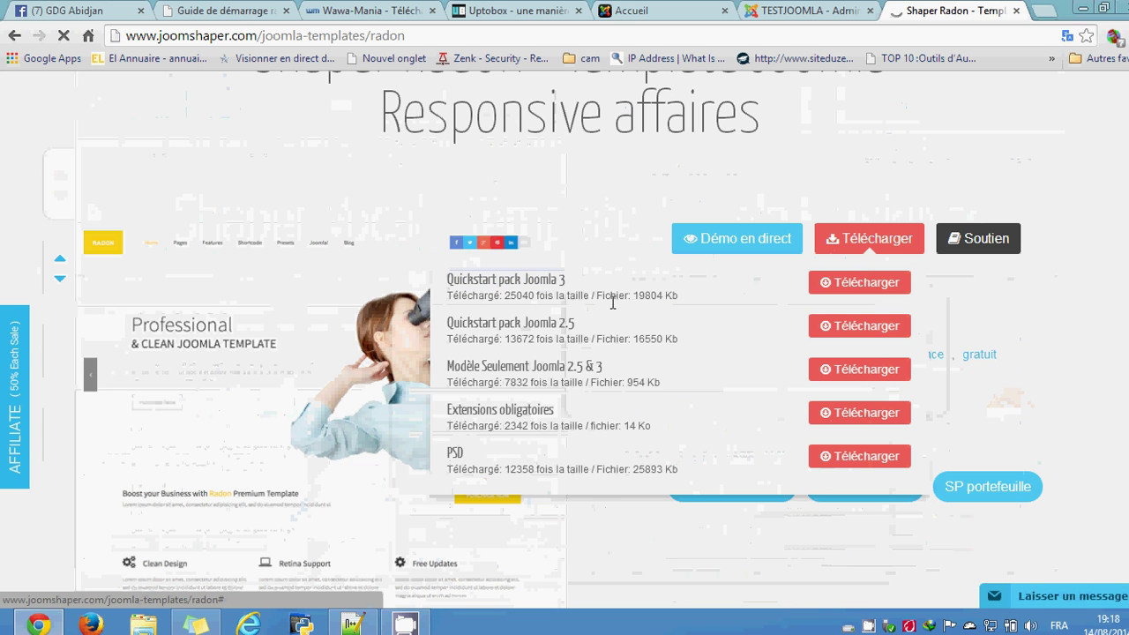
{"action": "left_click", "coordinate": [1067, 39]}
{"action": "left_click", "coordinate": [1045, 102]}
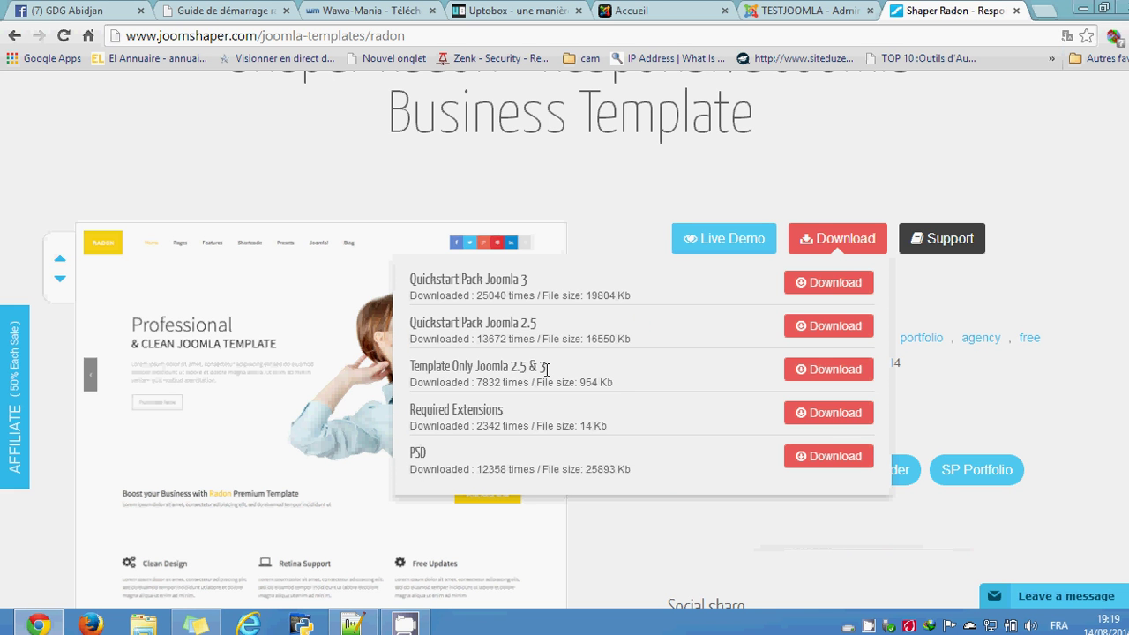
Step: Download shaper_radon_templateonly_j25_j3.zip (954 KB) via IDM and open its folder
{"action": "left_click", "coordinate": [825, 370]}
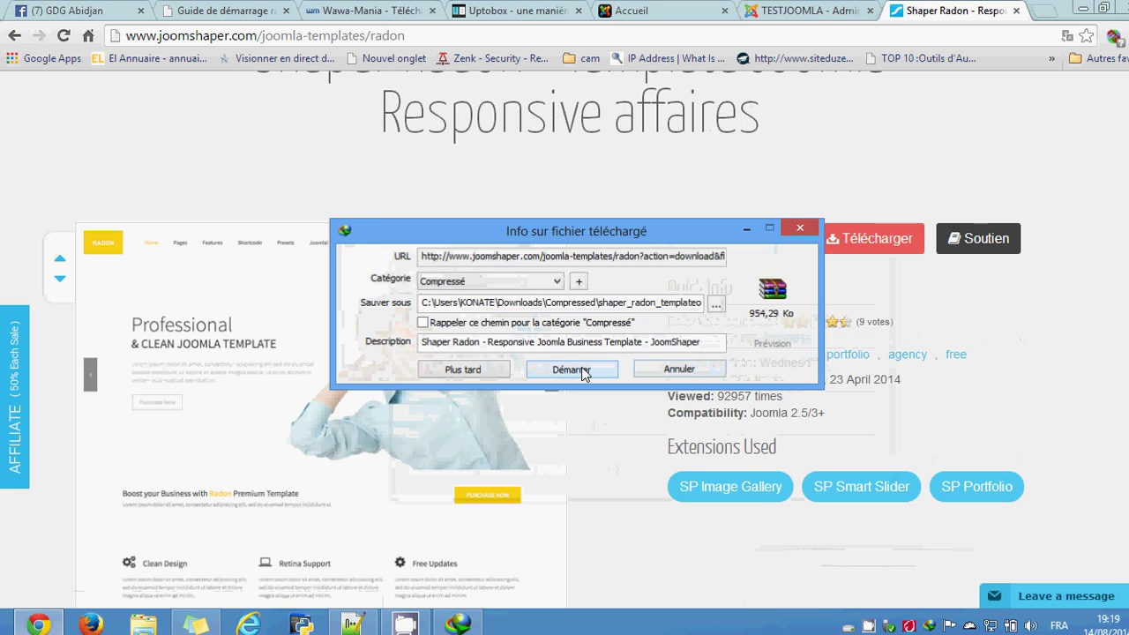
{"action": "left_click", "coordinate": [582, 370]}
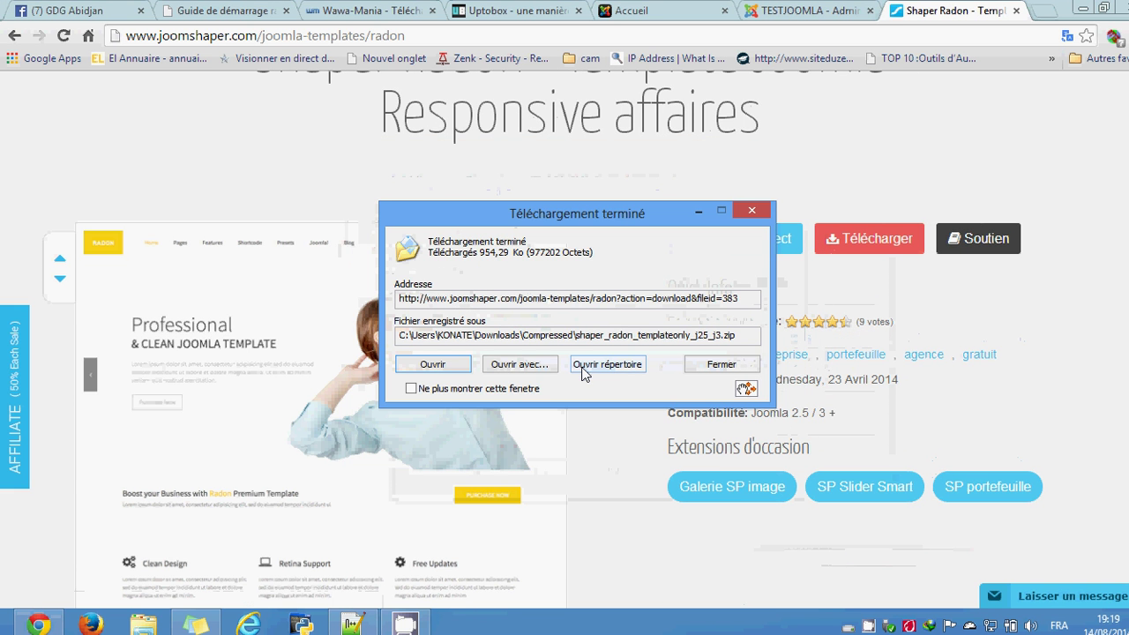
{"action": "left_click", "coordinate": [614, 367]}
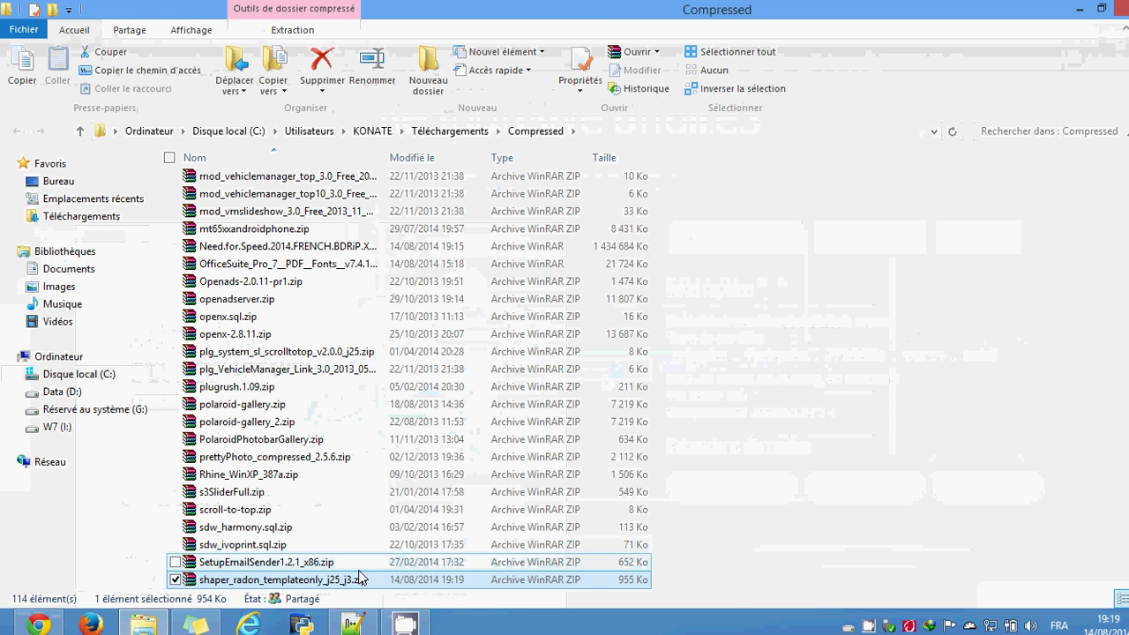
Step: Copy the Radon zip and paste it into the Images > CAPTURE IVOPRINT folder
{"action": "key", "text": "ctrl+c"}
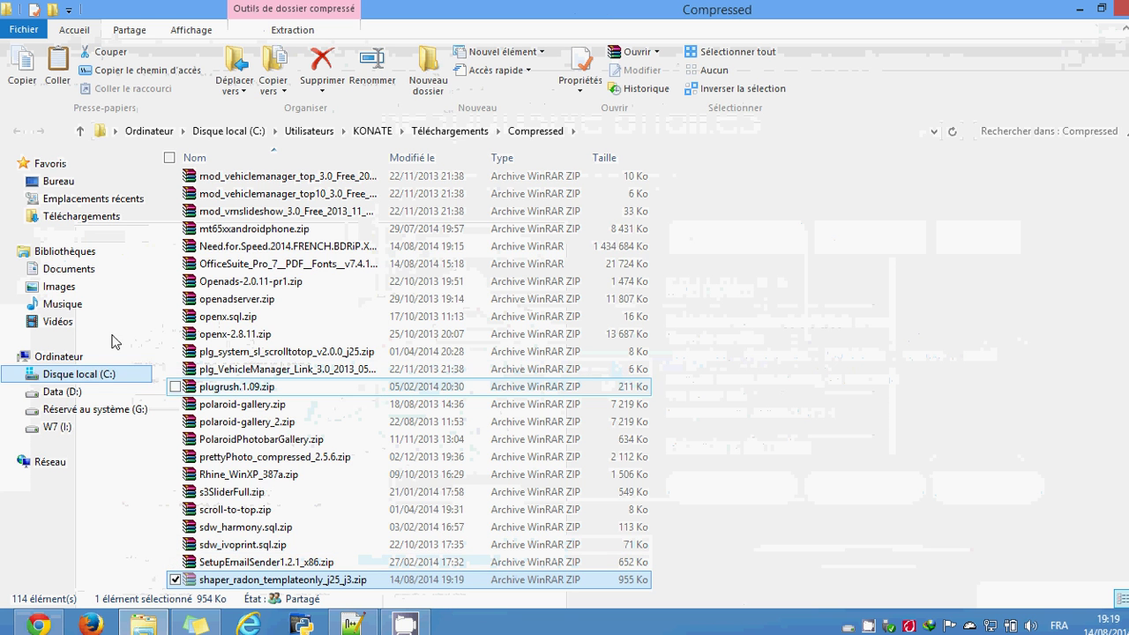
{"action": "left_click", "coordinate": [80, 189]}
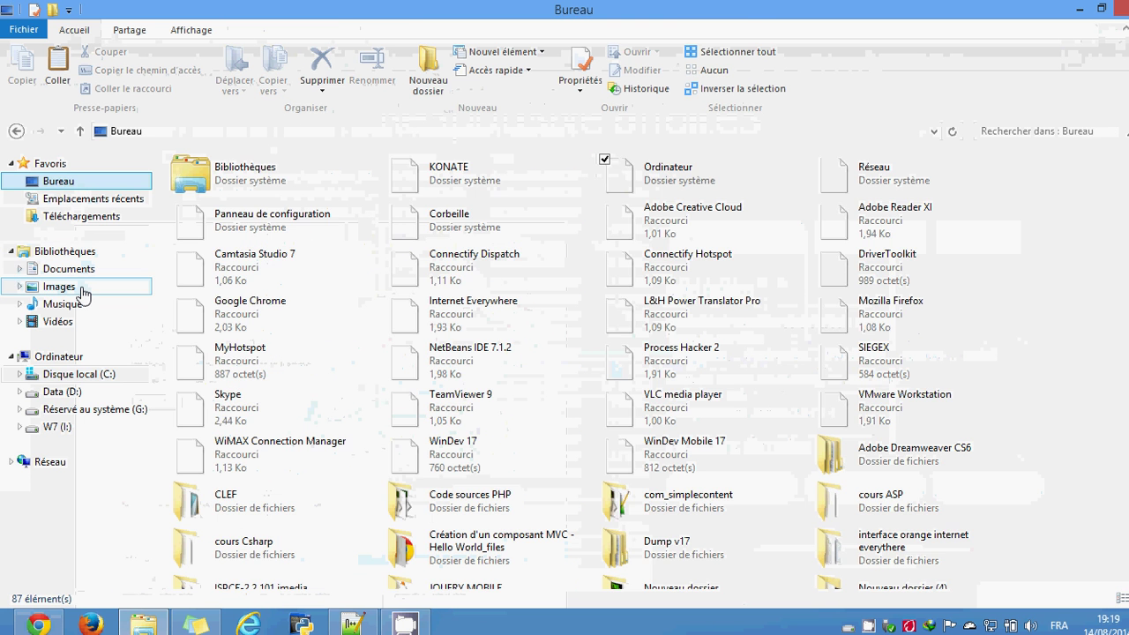
{"action": "left_click", "coordinate": [82, 291]}
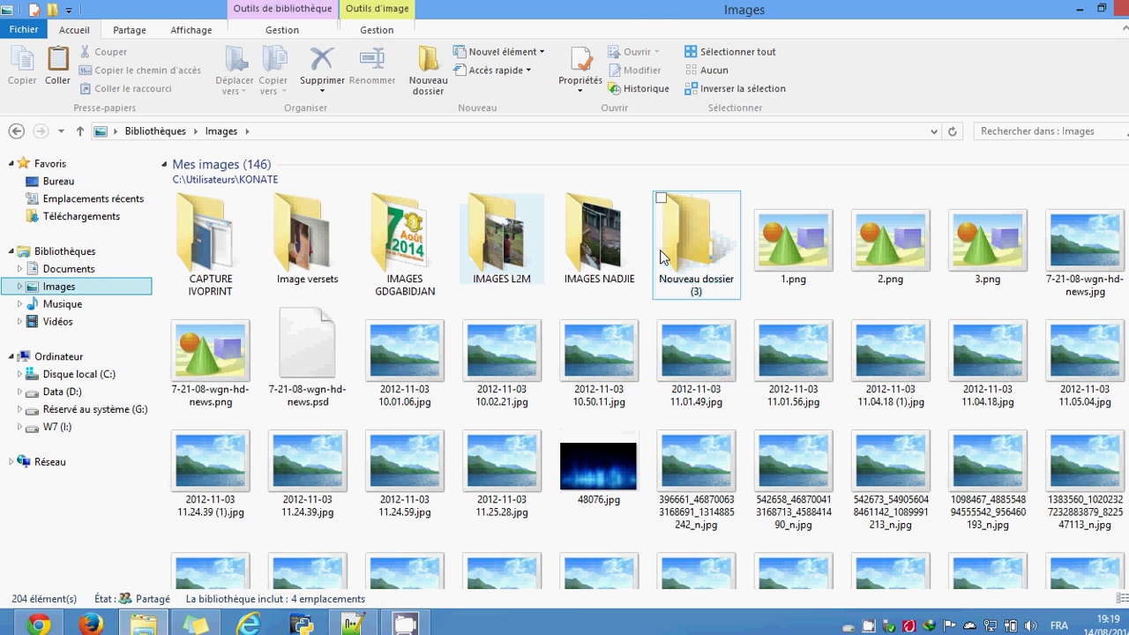
{"action": "double_click", "coordinate": [708, 256]}
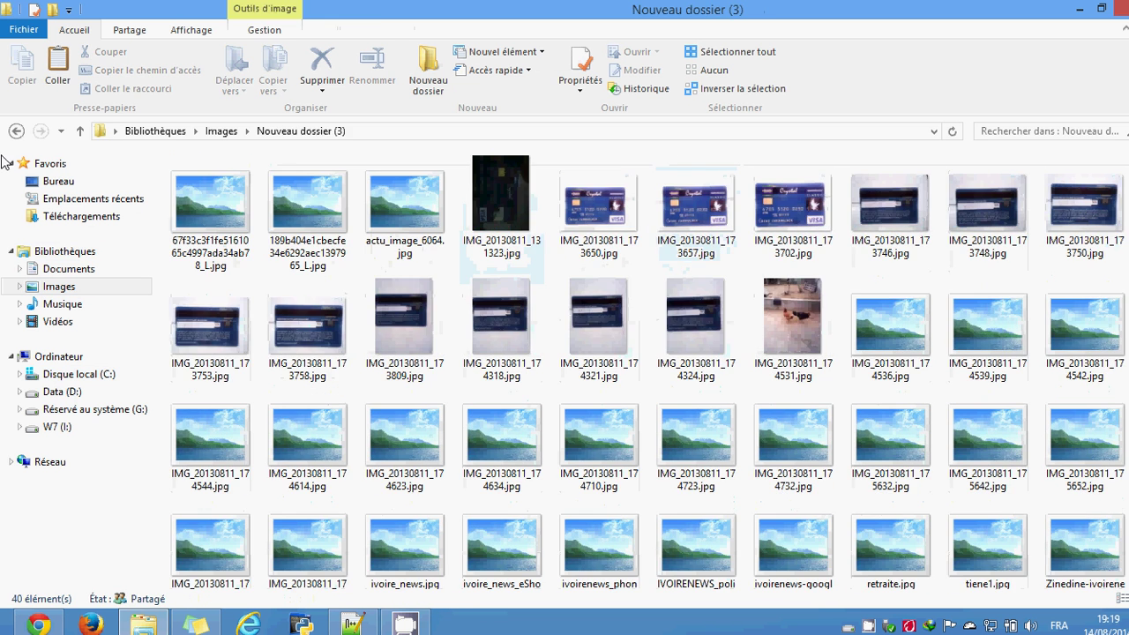
{"action": "left_click", "coordinate": [19, 134]}
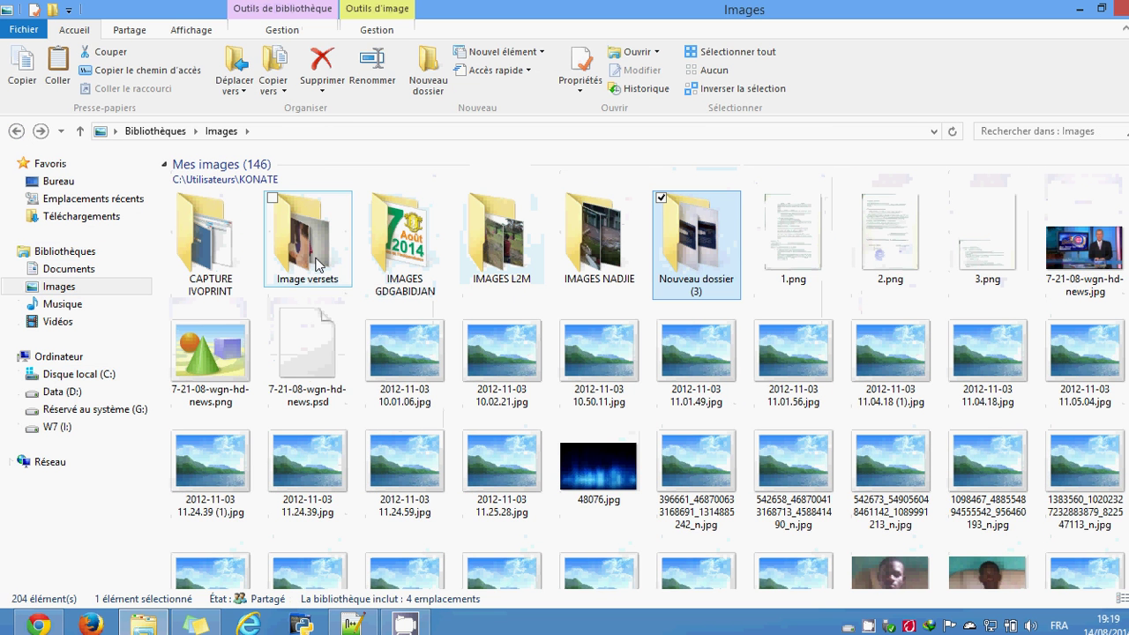
{"action": "double_click", "coordinate": [207, 242]}
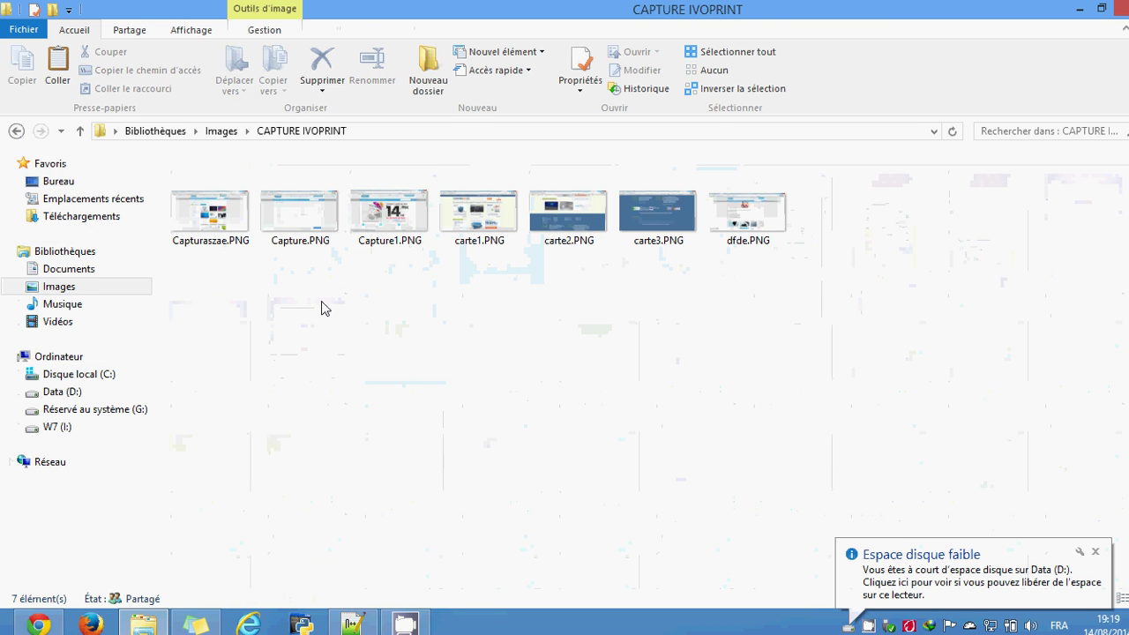
{"action": "key", "text": "ctrl+v"}
Step: Check the shaper_radon zip's details in CAPTURE IVOPRINT, then minimize Explorer
{"action": "left_click", "coordinate": [902, 272]}
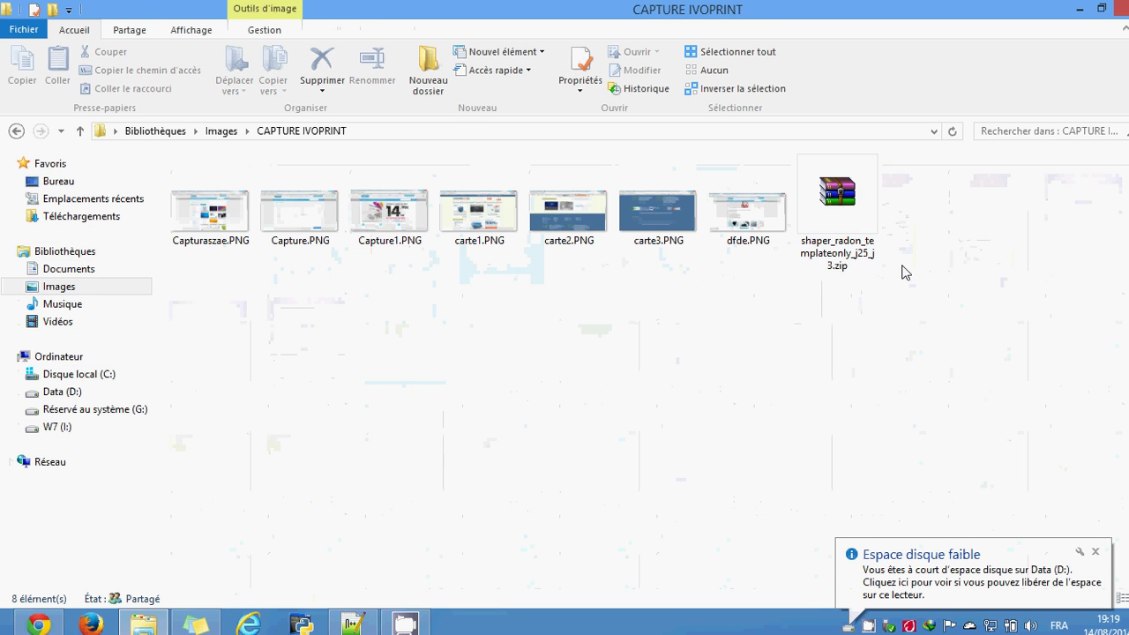
{"action": "left_click", "coordinate": [851, 235]}
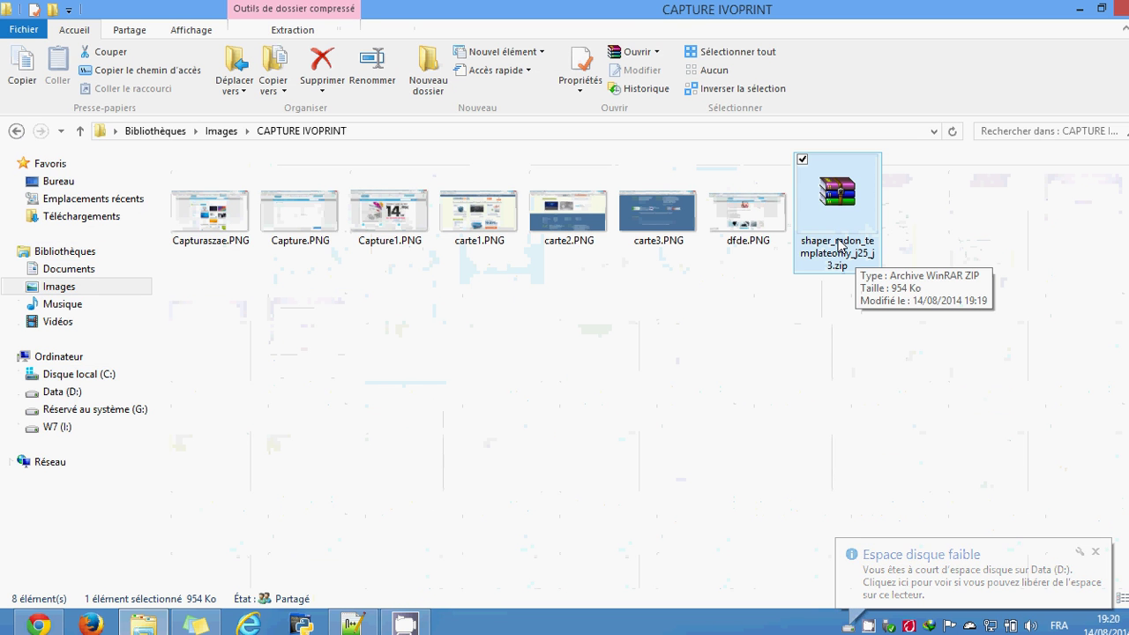
{"action": "left_click", "coordinate": [829, 349]}
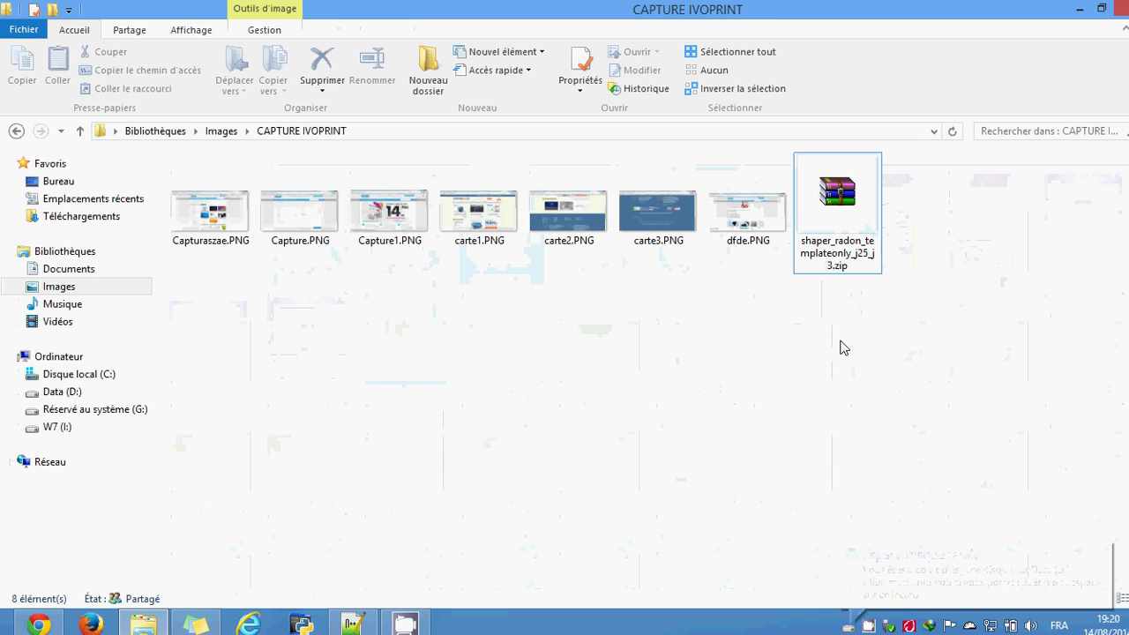
{"action": "left_click", "coordinate": [847, 235]}
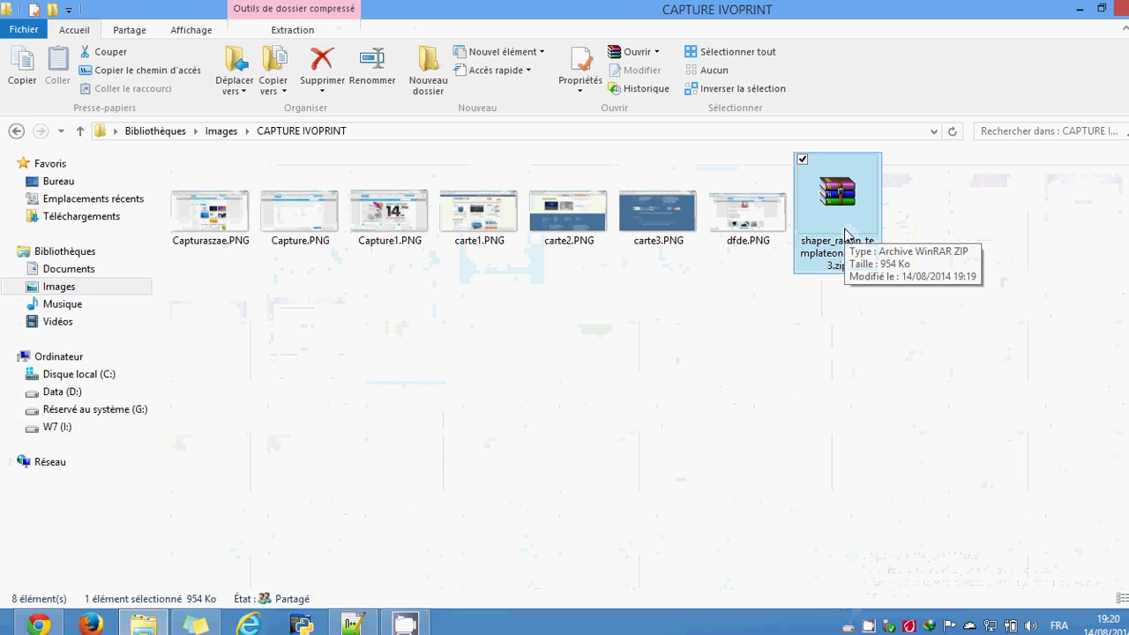
{"action": "left_click", "coordinate": [832, 345]}
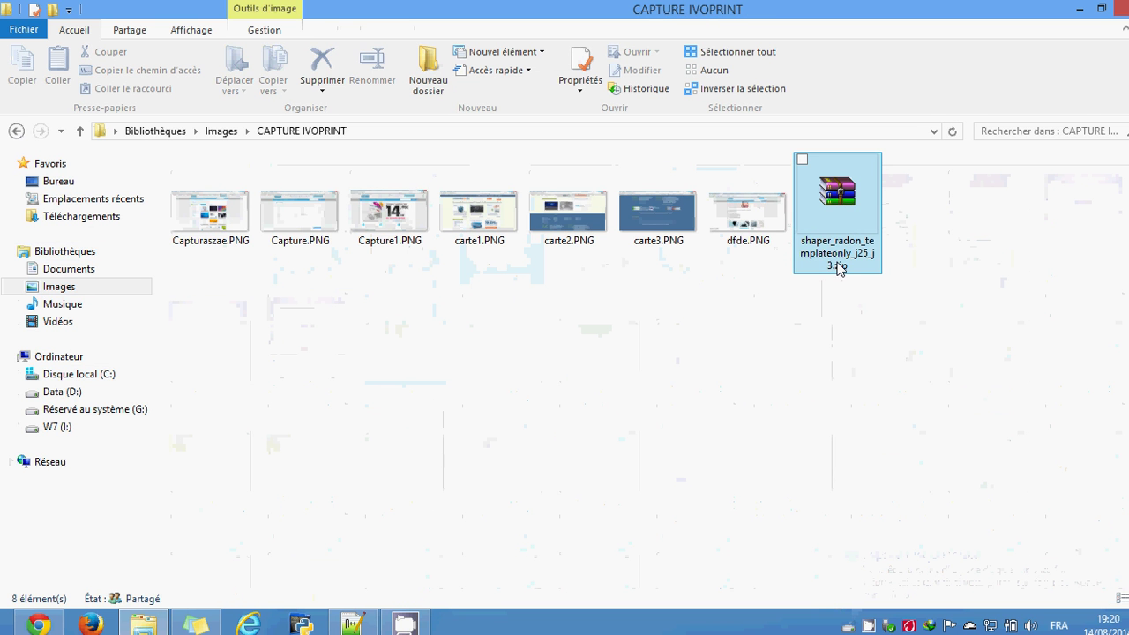
{"action": "left_click", "coordinate": [1080, 8]}
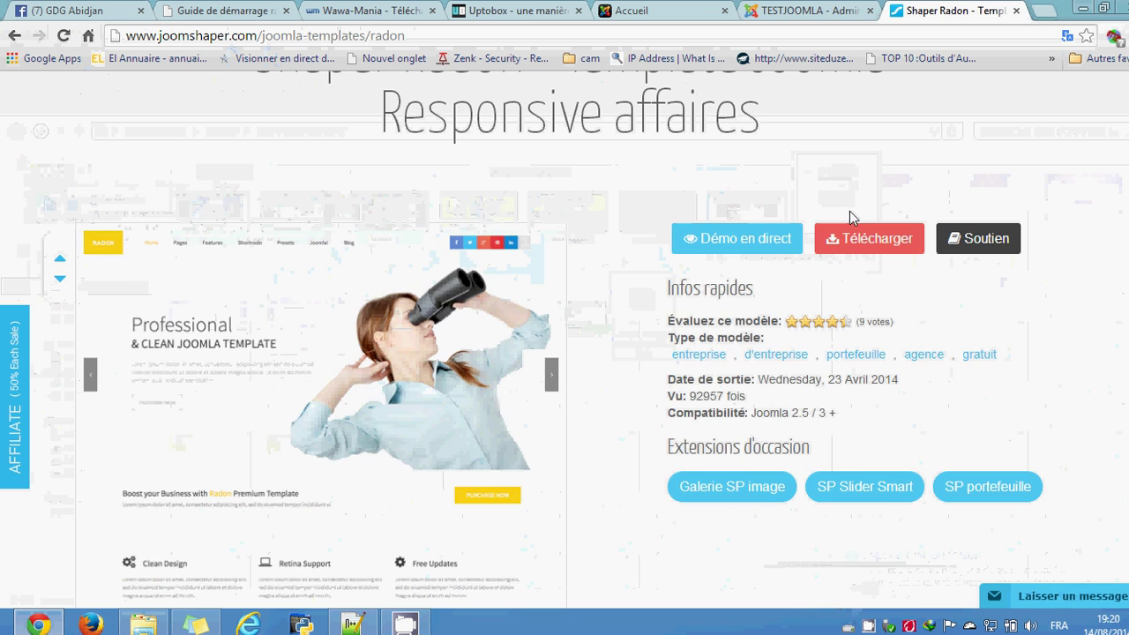
Step: Open Extensions > Gestion des extensions in the TESTJOOMLA admin tab
{"action": "left_click", "coordinate": [810, 11]}
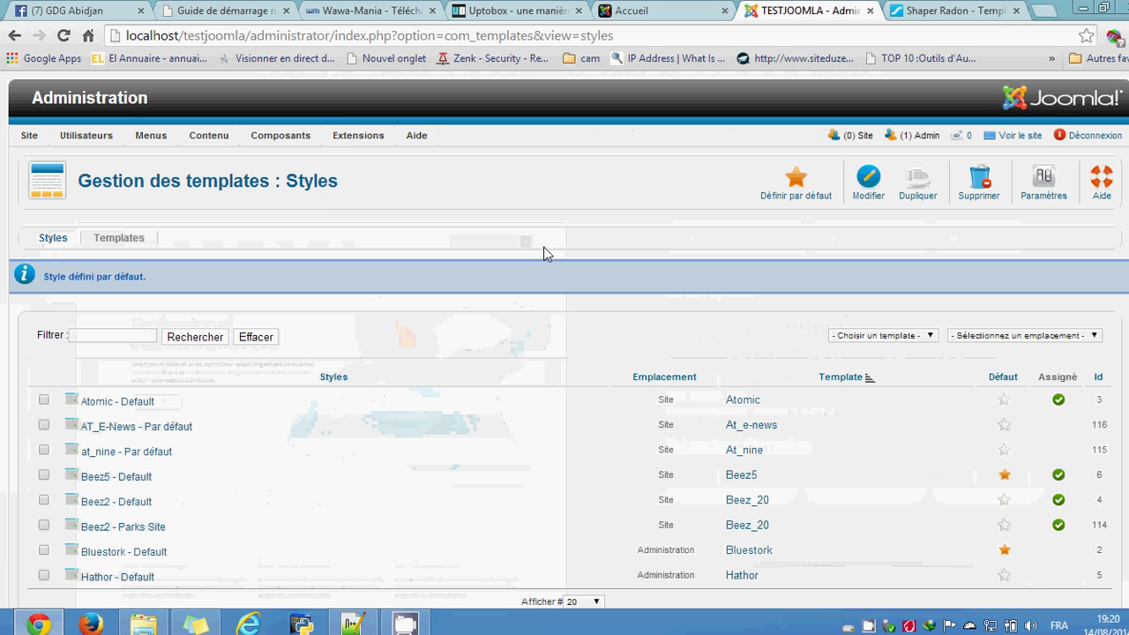
{"action": "mouse_move", "coordinate": [369, 144]}
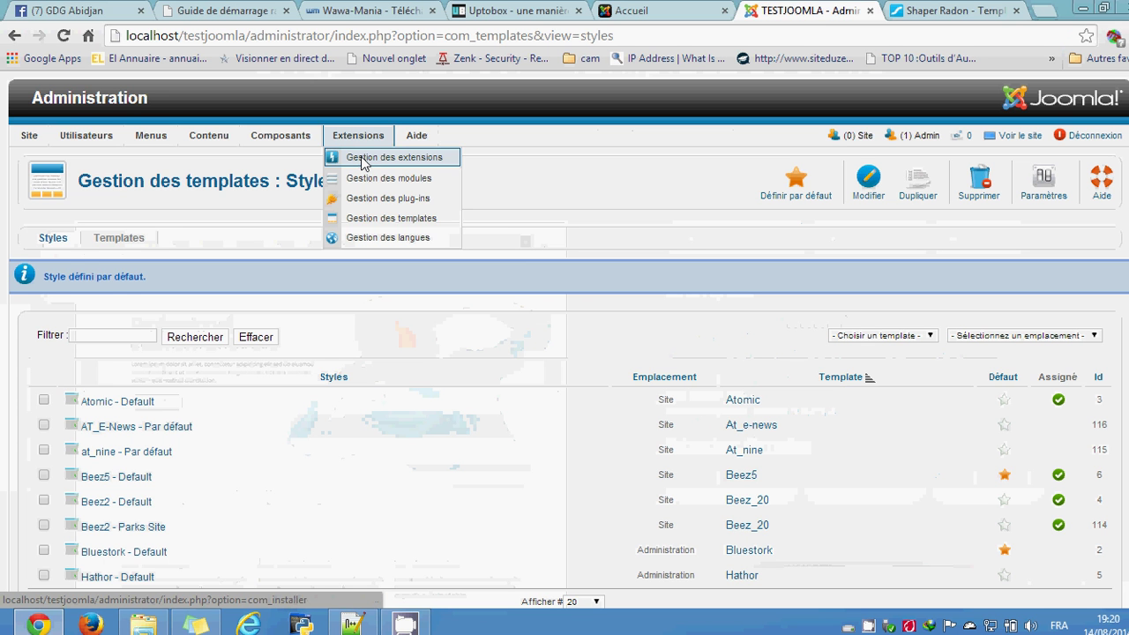
{"action": "left_click", "coordinate": [361, 162]}
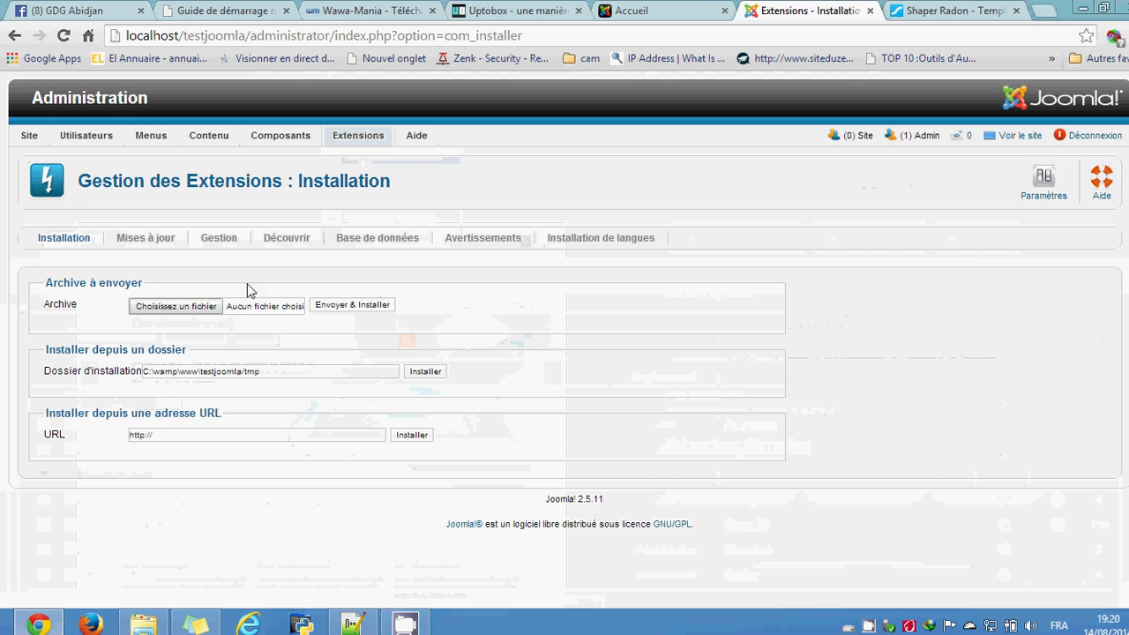
Step: Choose shaper_radon_templateonly_j25_j3.zip from Images > CAPTURE IVOPRINT as the upload archive
{"action": "left_click", "coordinate": [198, 308]}
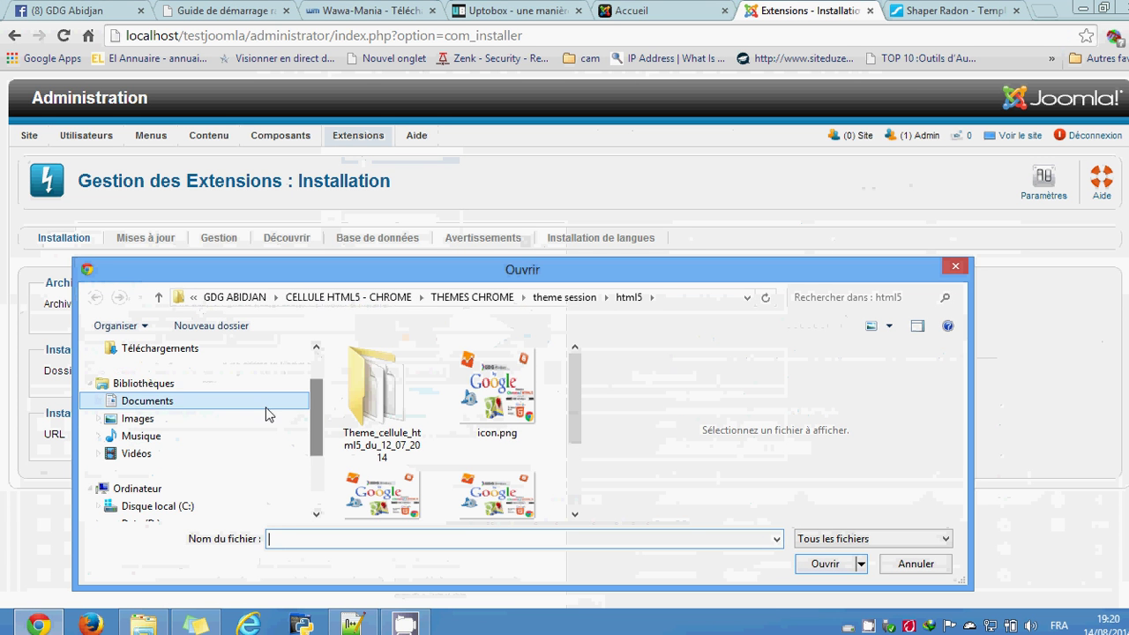
{"action": "scroll", "coordinate": [226, 408], "scroll_direction": "up", "scroll_amount": 2}
{"action": "left_click", "coordinate": [191, 478]}
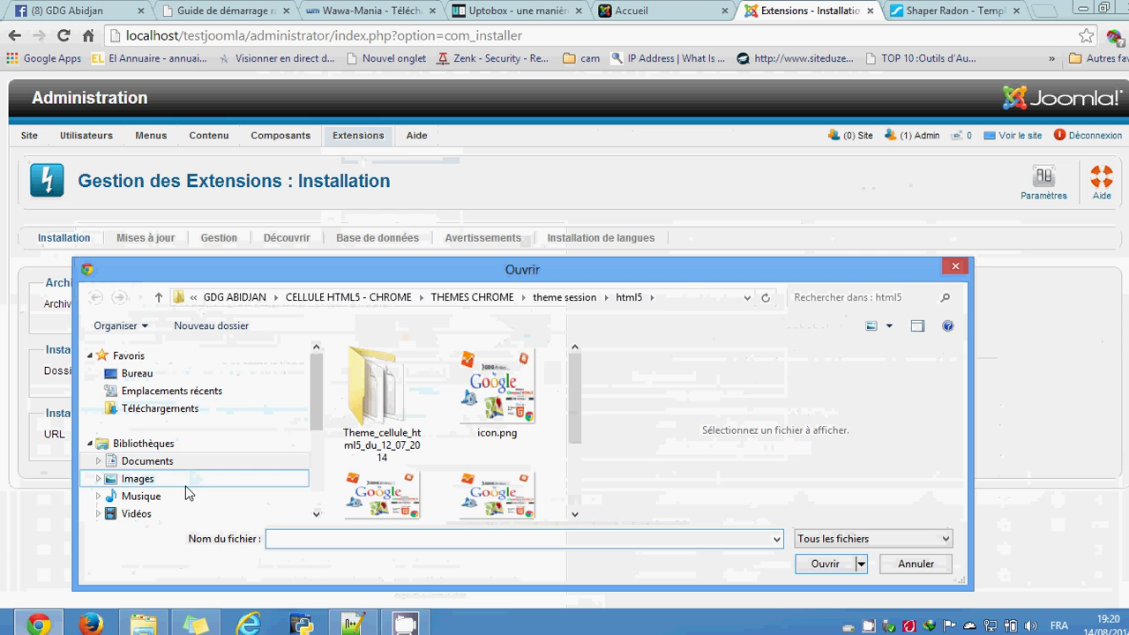
{"action": "left_click", "coordinate": [392, 443]}
{"action": "double_click", "coordinate": [392, 443]}
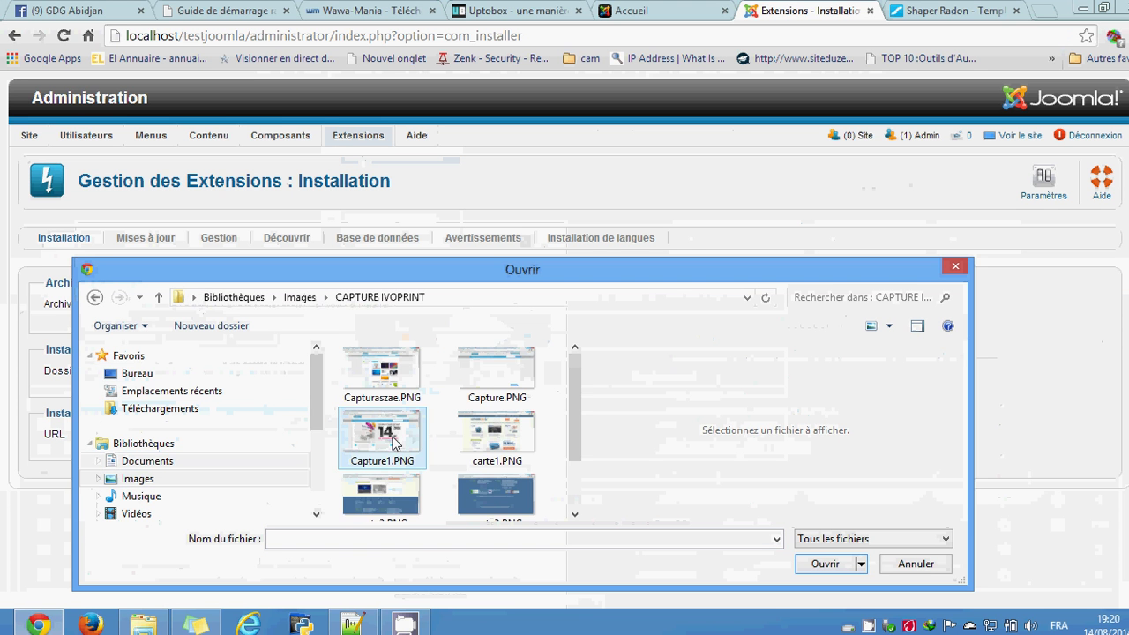
{"action": "left_click_drag", "start_coordinate": [573, 408], "coordinate": [573, 489]}
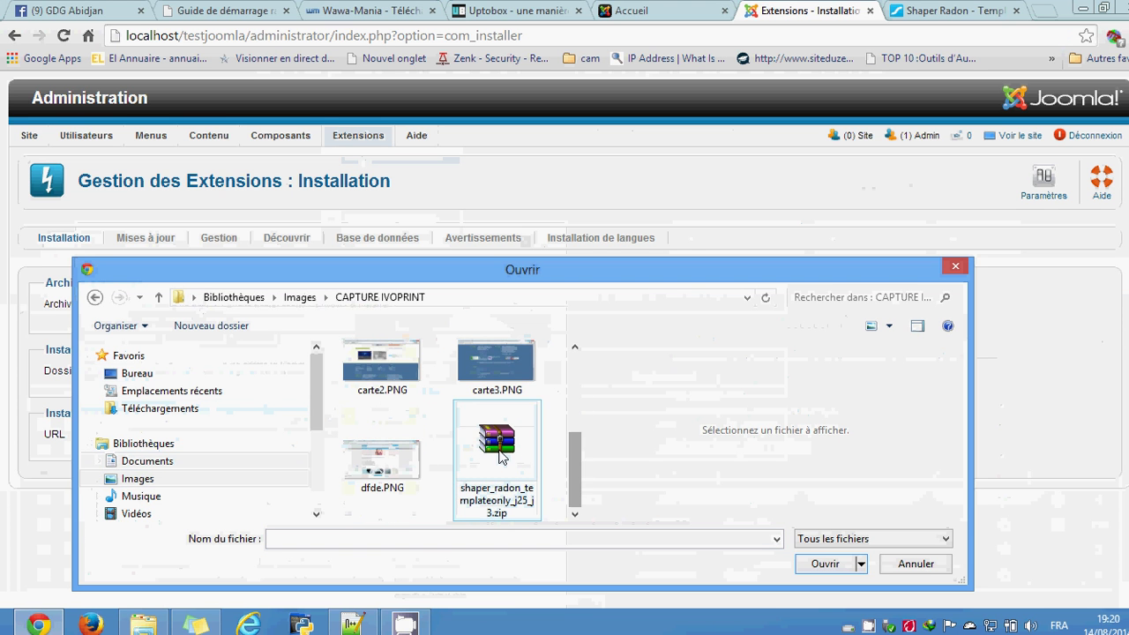
{"action": "left_click", "coordinate": [499, 449]}
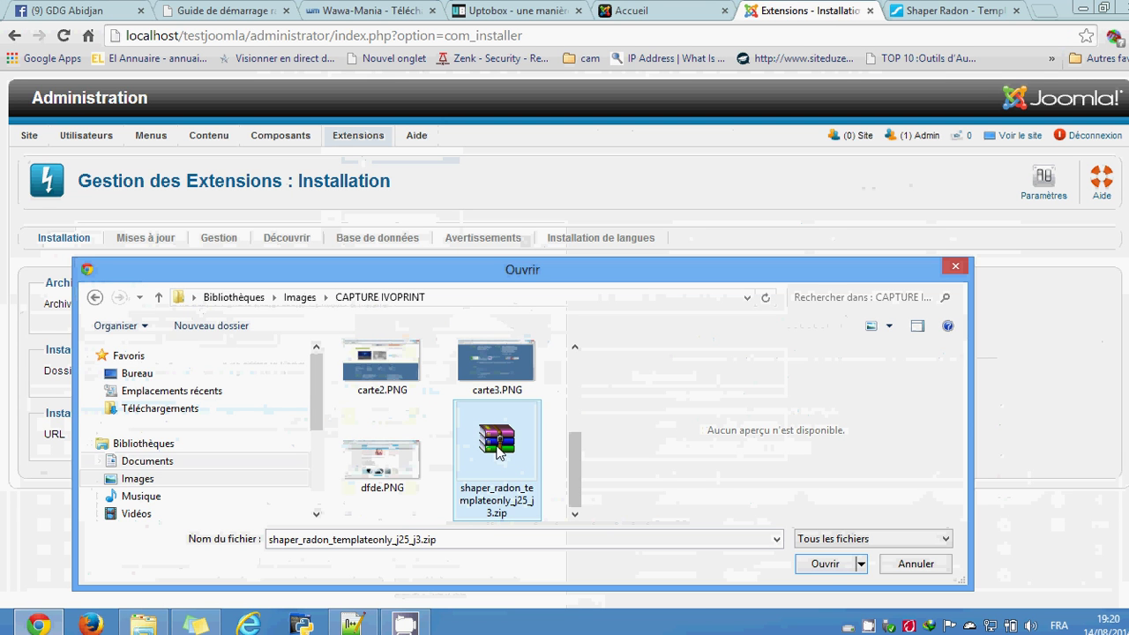
{"action": "left_click", "coordinate": [823, 569]}
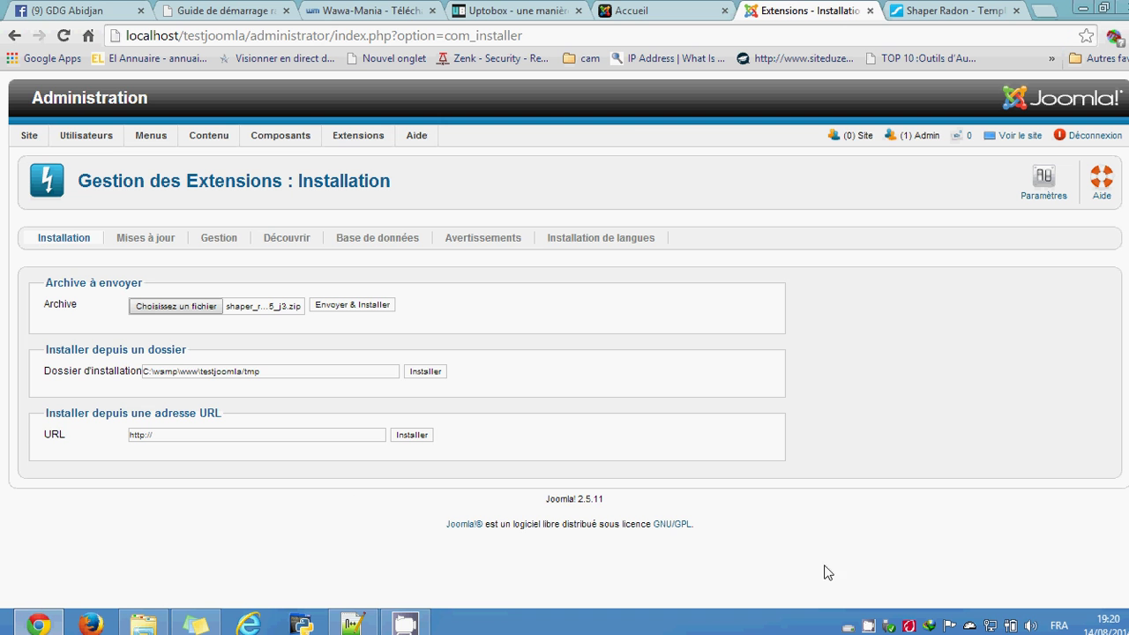
Step: Upload and install the Radon archive, then review the 'installation effectuée avec succès' message
{"action": "left_click", "coordinate": [357, 312]}
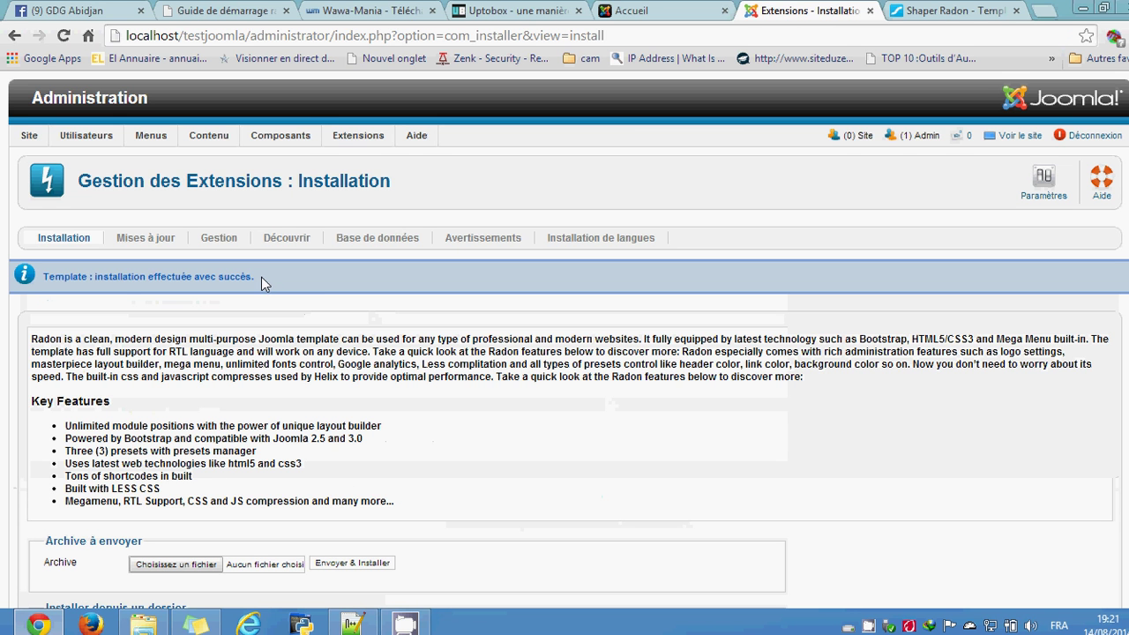
{"action": "left_click_drag", "start_coordinate": [256, 277], "coordinate": [55, 280]}
{"action": "left_click", "coordinate": [41, 282]}
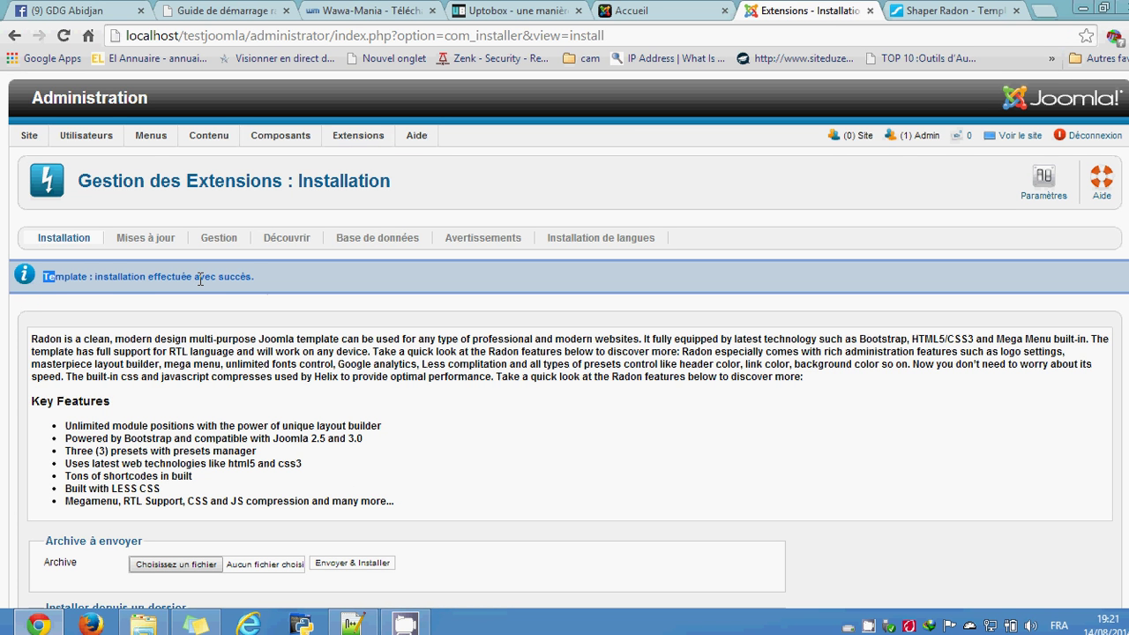
{"action": "left_click", "coordinate": [435, 441]}
{"action": "scroll", "coordinate": [436, 436], "scroll_direction": "down", "scroll_amount": 3}
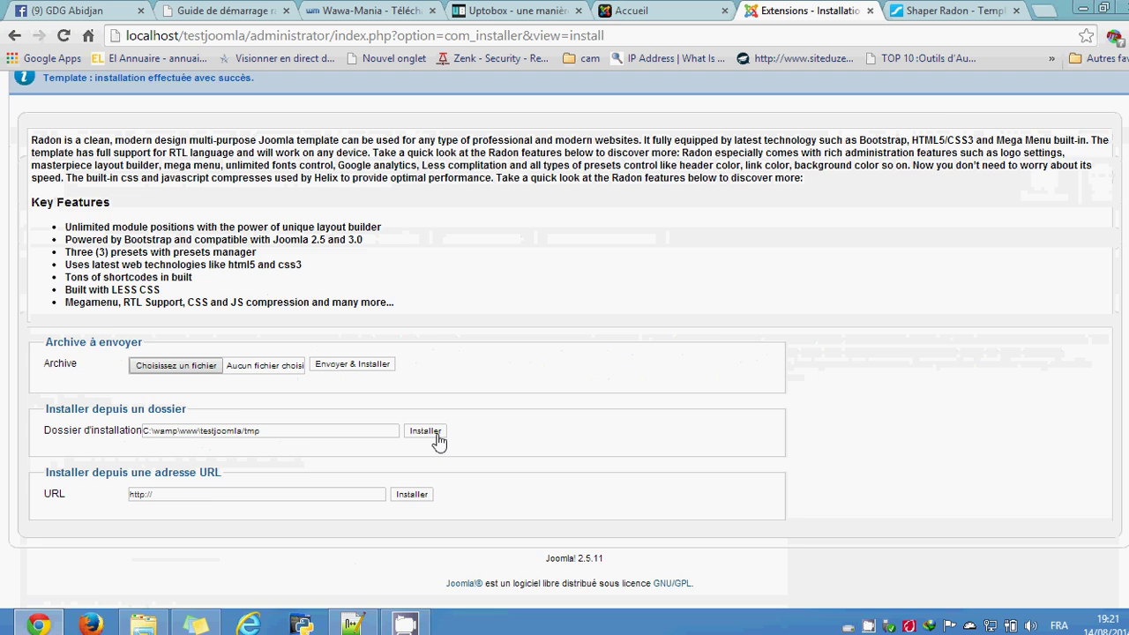
{"action": "scroll", "coordinate": [441, 441], "scroll_direction": "up", "scroll_amount": 3}
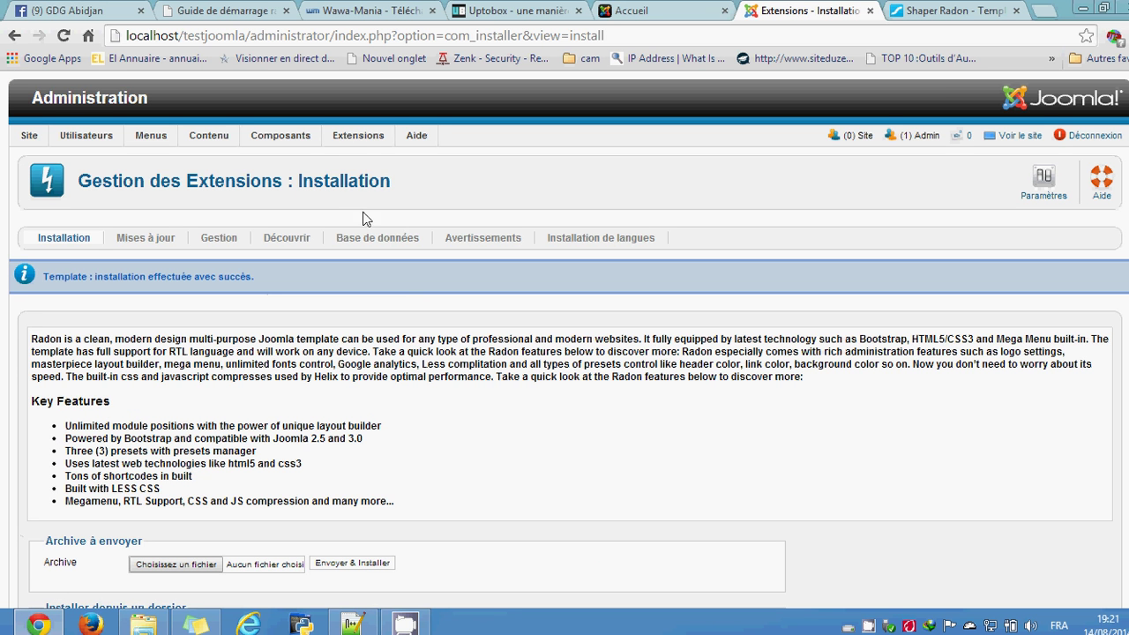
{"action": "mouse_move", "coordinate": [363, 143]}
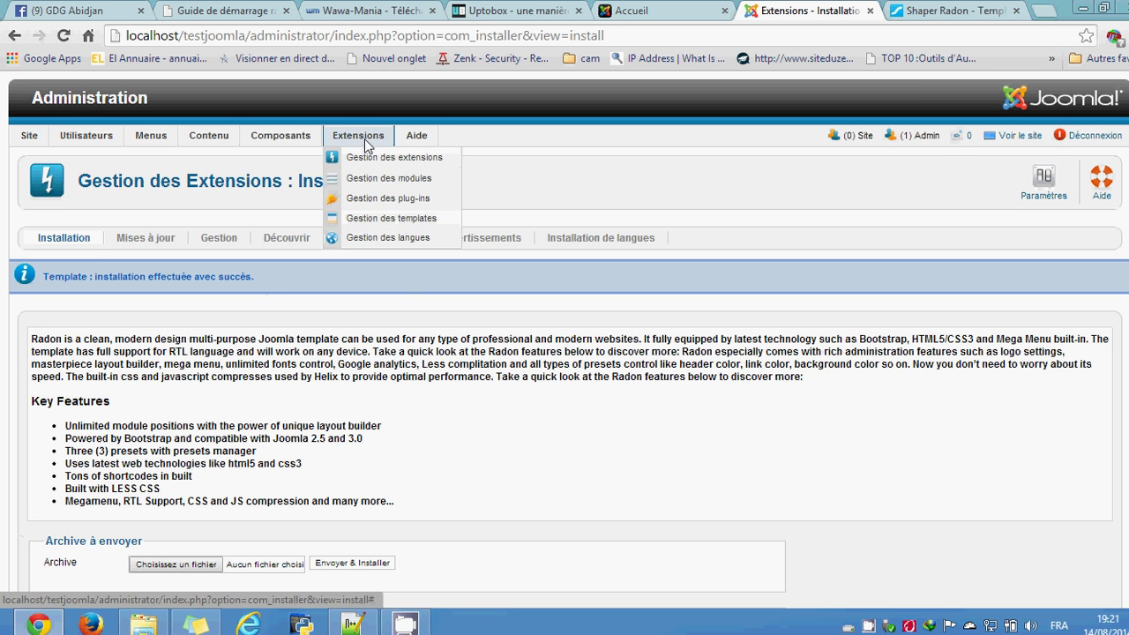
Step: Open Gestion des templates and edit the new shaper_radon - Par défaut style
{"action": "left_click", "coordinate": [369, 222]}
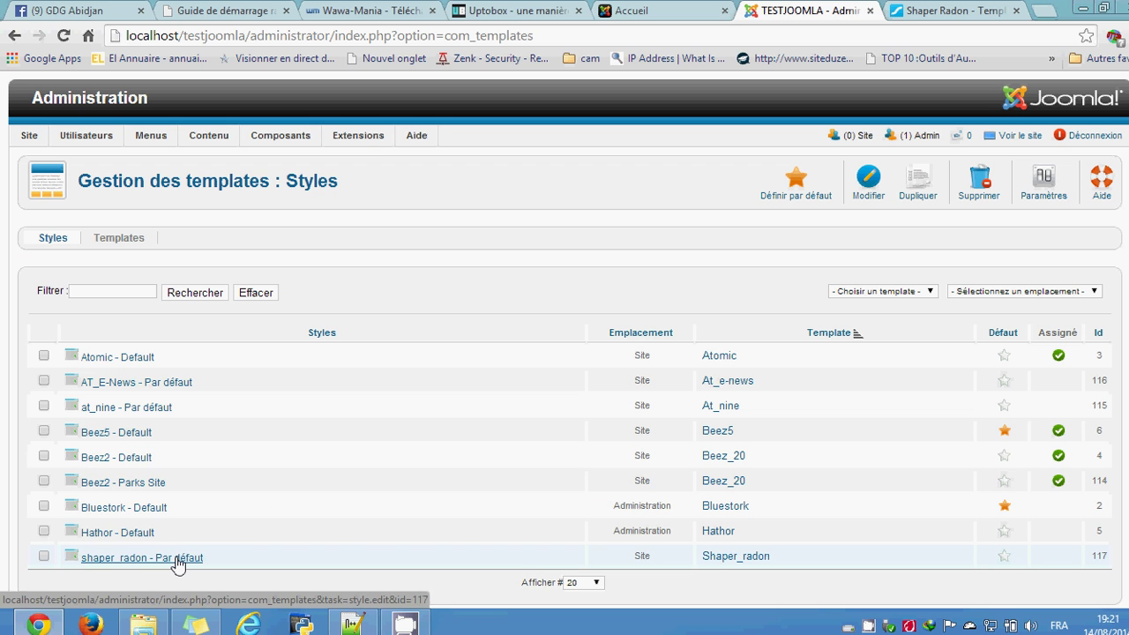
{"action": "left_click", "coordinate": [177, 564]}
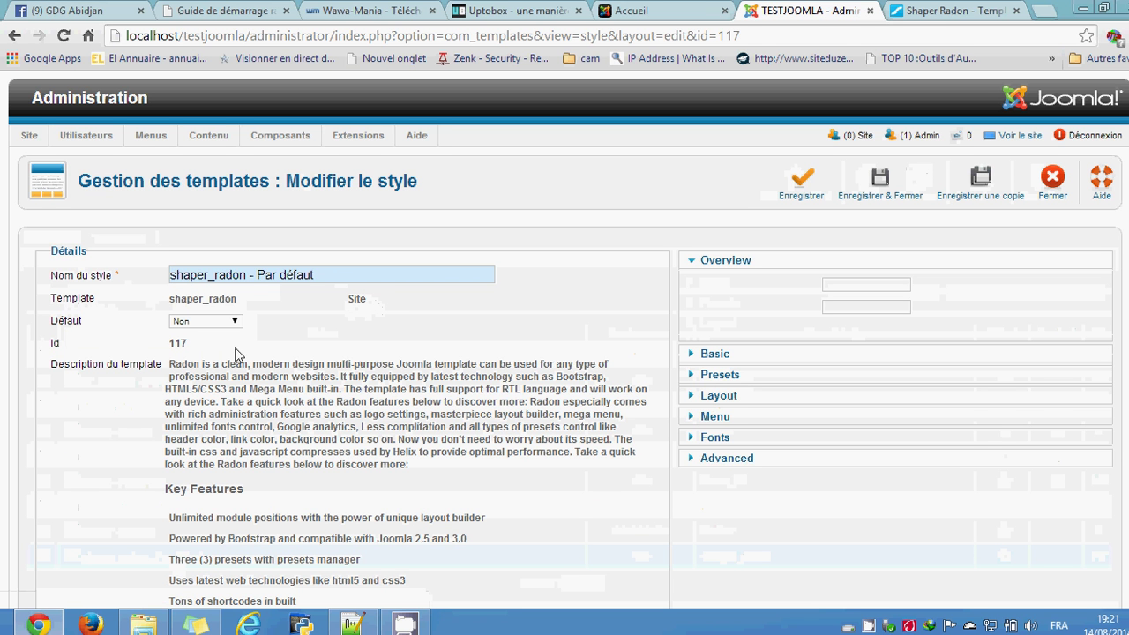
Step: Check the Défaut dropdown's choices, leaving it at Non
{"action": "mouse_move", "coordinate": [86, 325]}
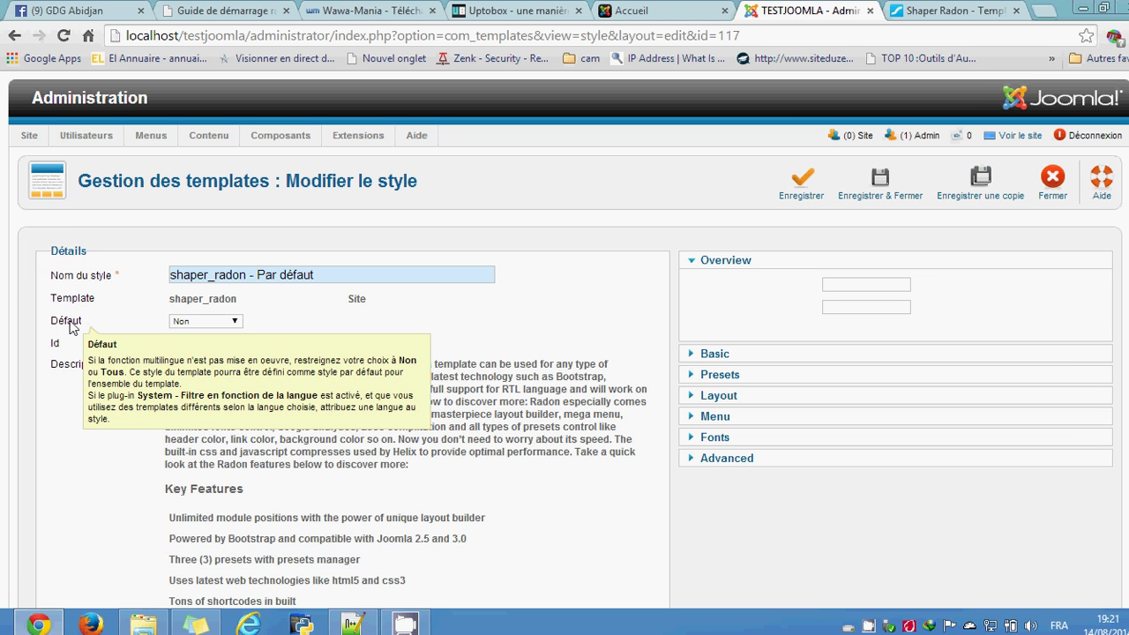
{"action": "left_click", "coordinate": [231, 322]}
{"action": "left_click", "coordinate": [234, 324]}
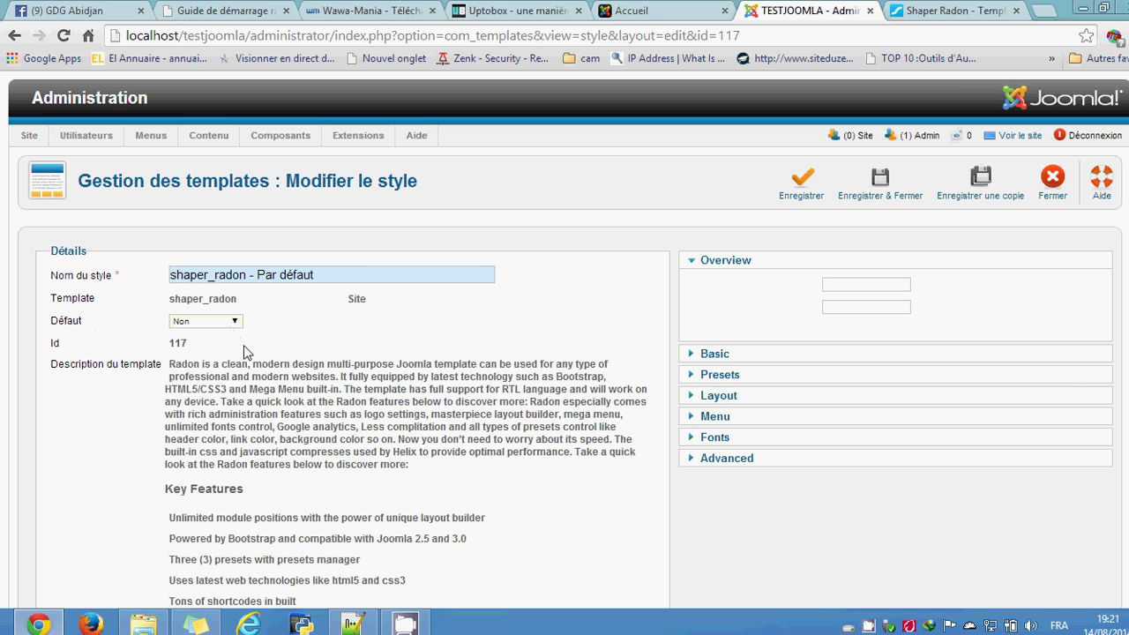
{"action": "scroll", "coordinate": [299, 388], "scroll_direction": "down", "scroll_amount": 3}
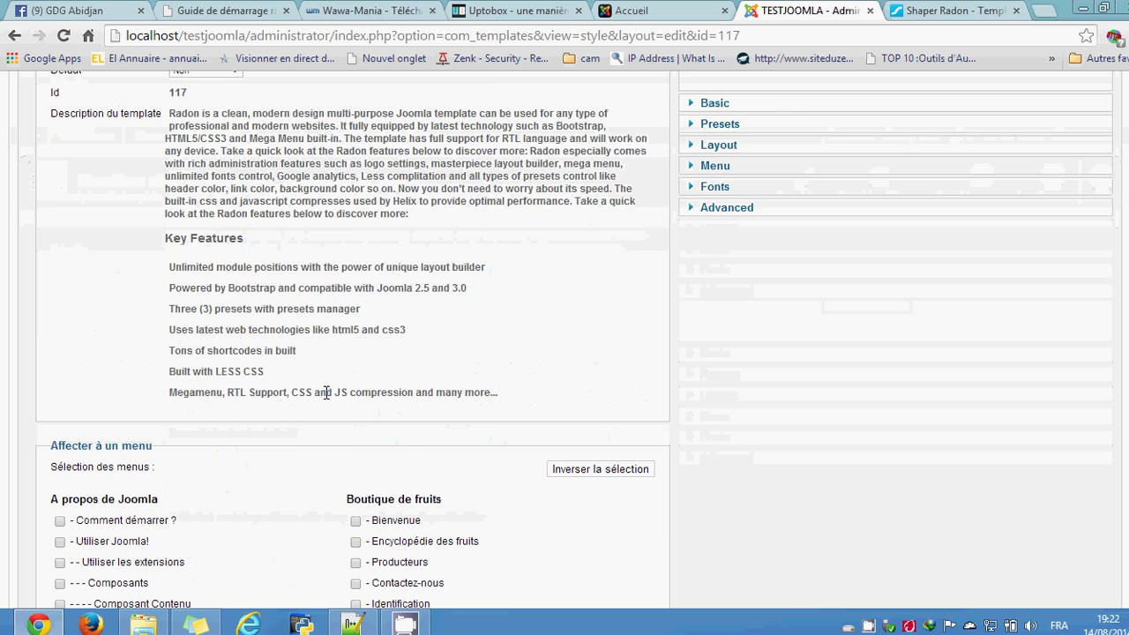
{"action": "scroll", "coordinate": [302, 390], "scroll_direction": "down", "scroll_amount": 1}
{"action": "scroll", "coordinate": [262, 404], "scroll_direction": "up", "scroll_amount": 3}
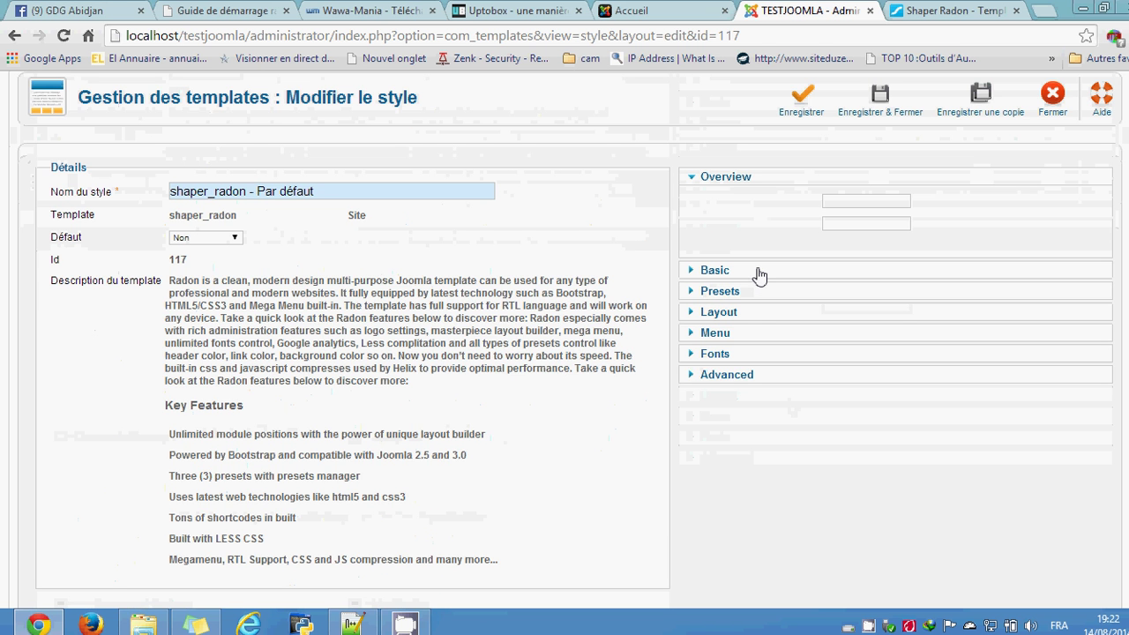
Step: Expand the Basic panel and scroll through its width, logo, footer, social and coming-soon settings
{"action": "left_click", "coordinate": [747, 277]}
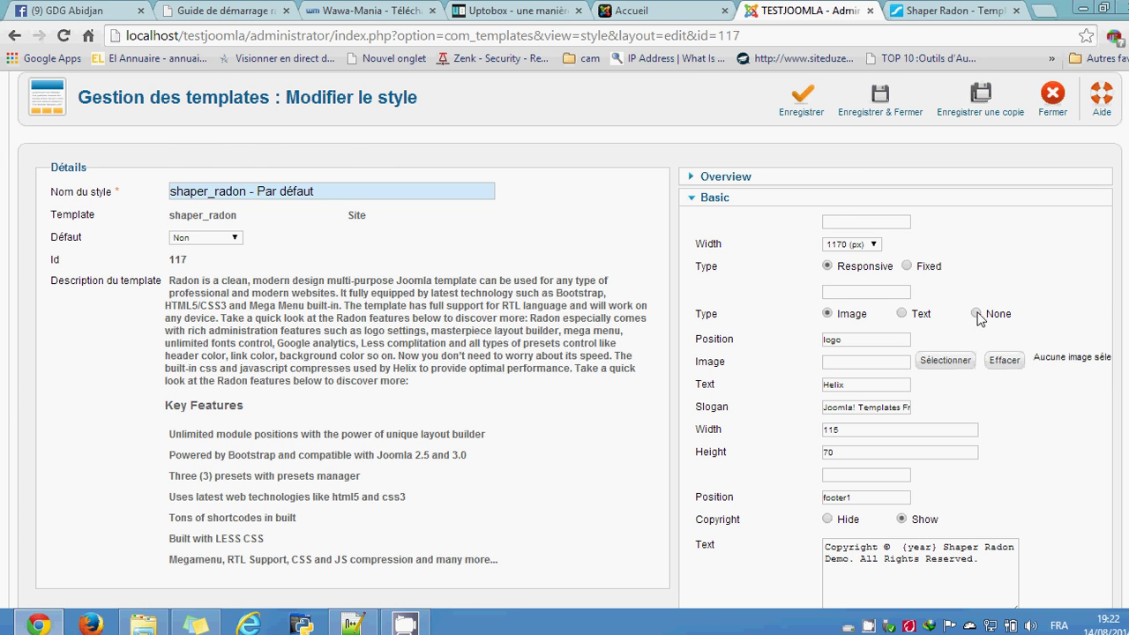
{"action": "scroll", "coordinate": [798, 410], "scroll_direction": "down", "scroll_amount": 4}
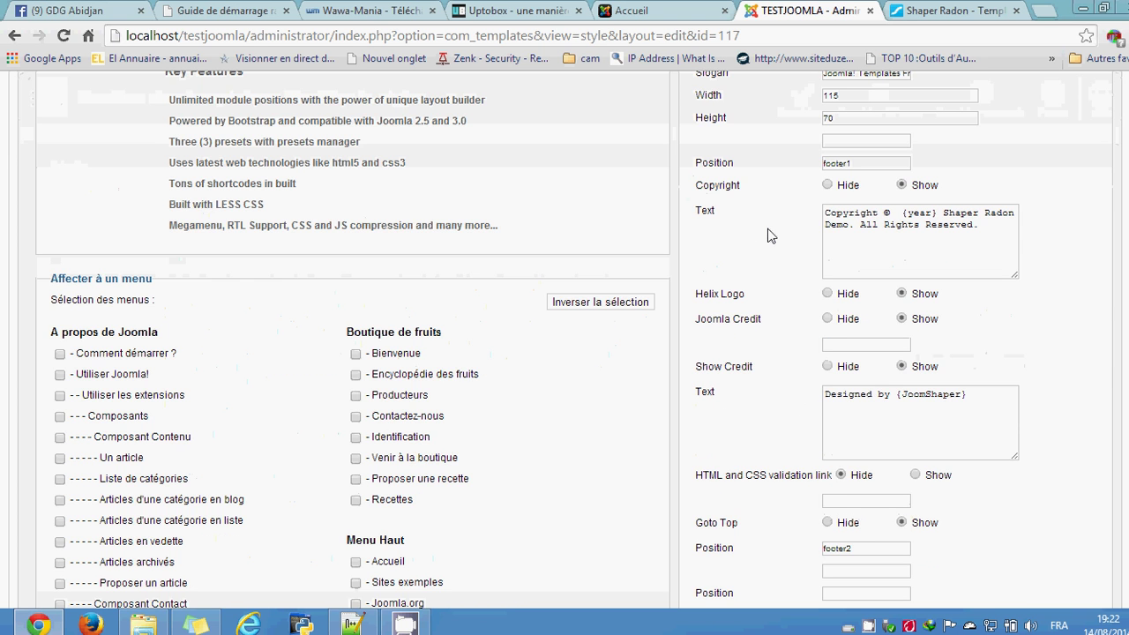
{"action": "scroll", "coordinate": [762, 371], "scroll_direction": "down", "scroll_amount": 2}
{"action": "scroll", "coordinate": [785, 406], "scroll_direction": "down", "scroll_amount": 3}
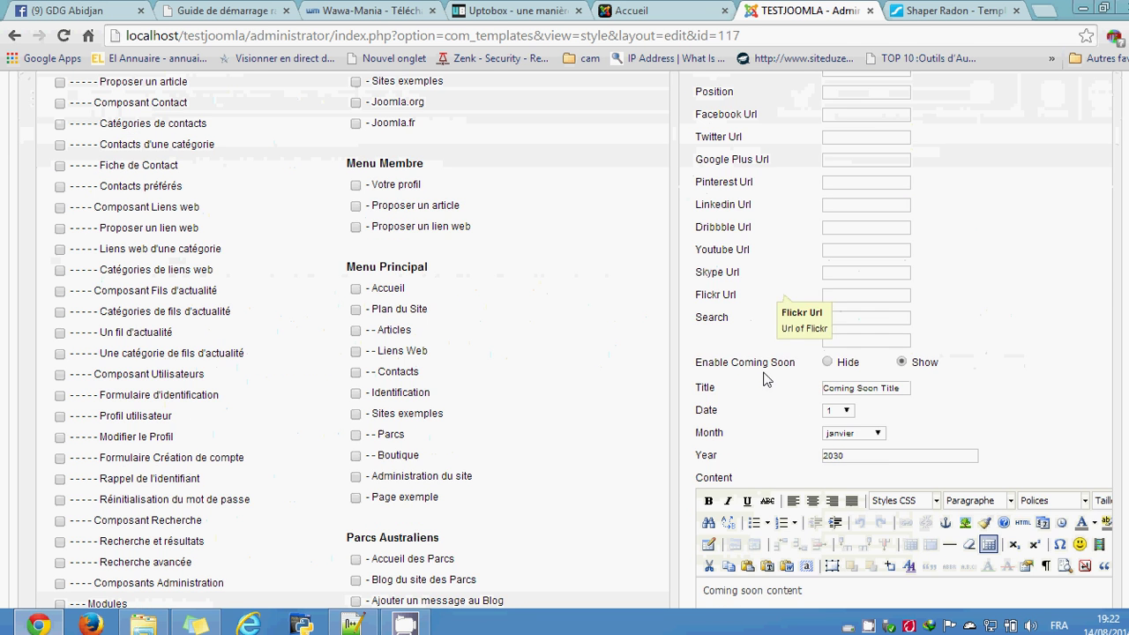
{"action": "scroll", "coordinate": [783, 409], "scroll_direction": "down", "scroll_amount": 3}
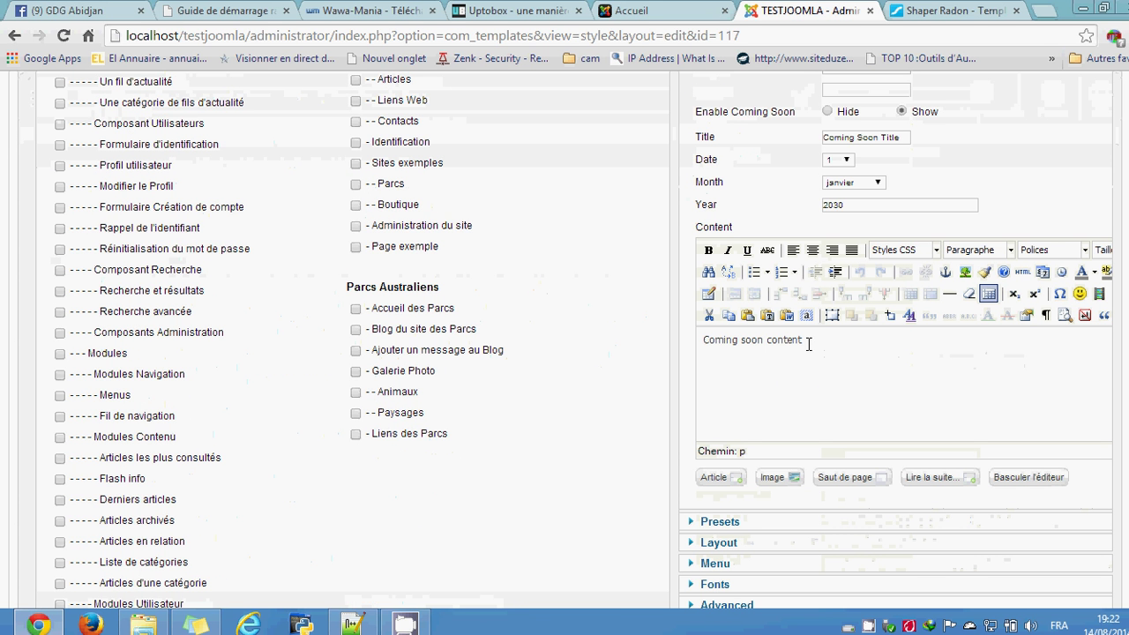
{"action": "scroll", "coordinate": [823, 360], "scroll_direction": "down", "scroll_amount": 2}
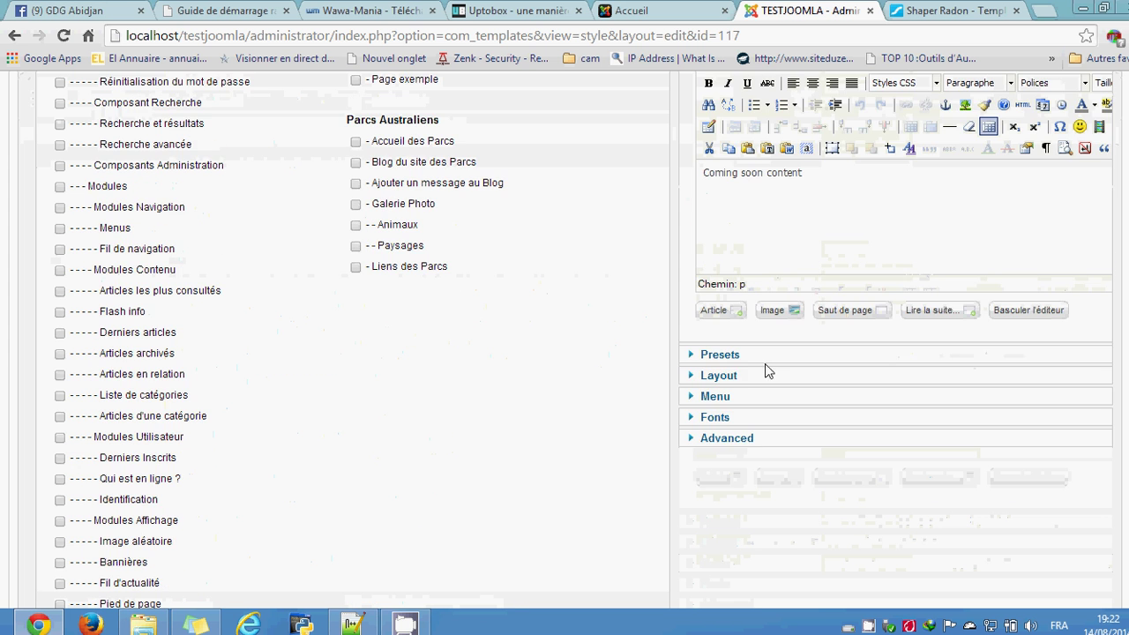
Step: Review the Radon style's Layout options and its Layout field
{"action": "left_click", "coordinate": [737, 376]}
{"action": "scroll", "coordinate": [870, 385], "scroll_direction": "up", "scroll_amount": 15}
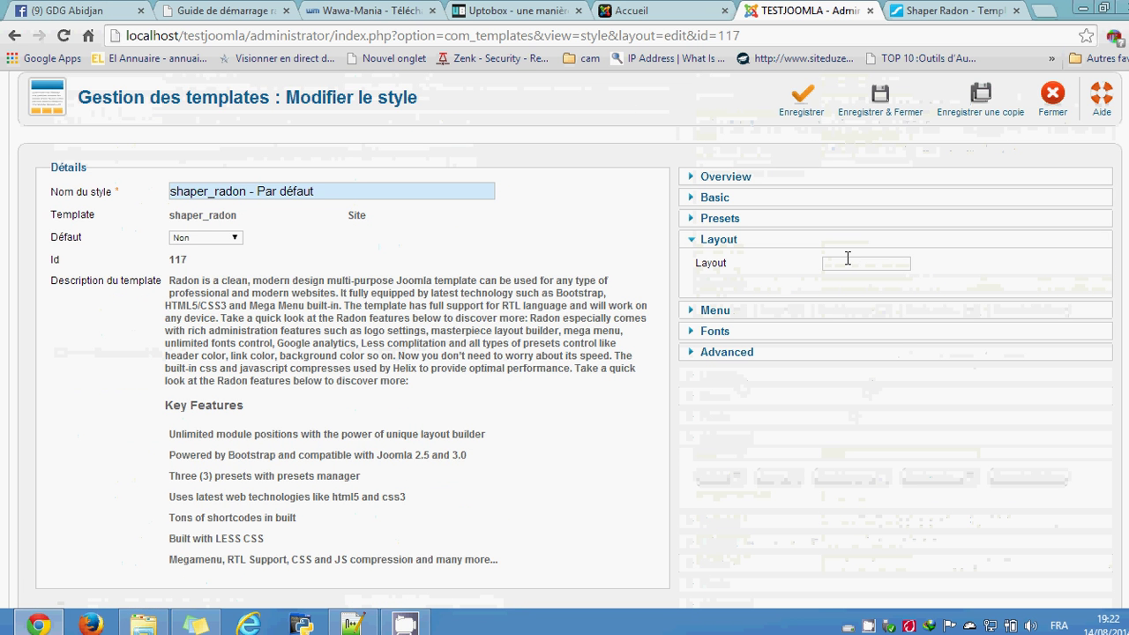
{"action": "left_click", "coordinate": [843, 263]}
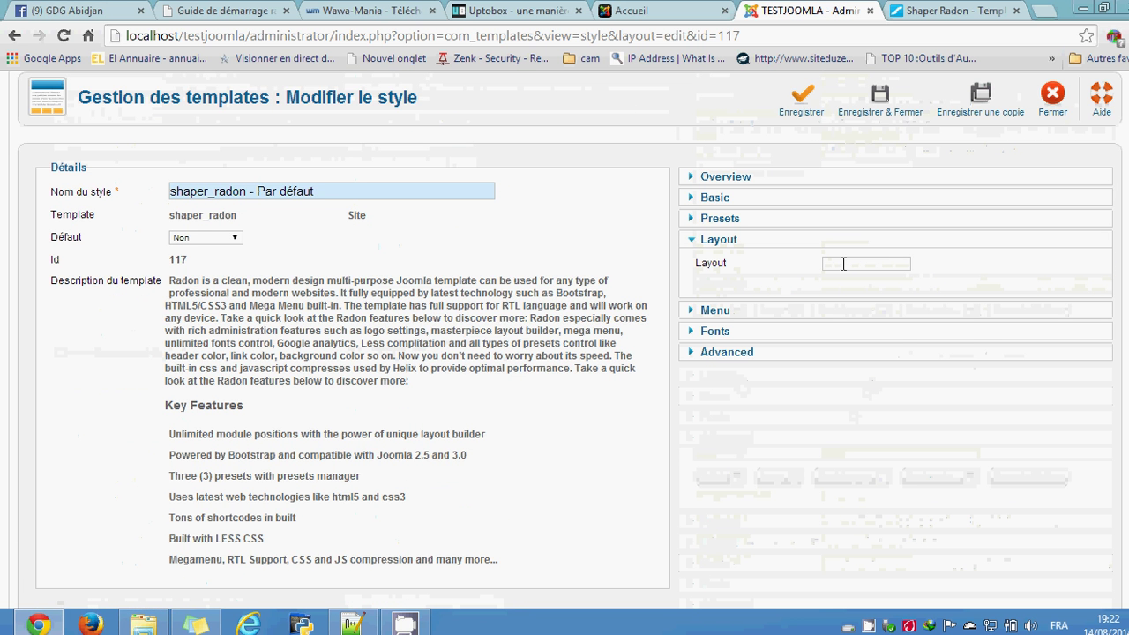
Step: Expand the Menu and Fonts panels, showing Source Sans Pro:300 for Body and Header fonts
{"action": "left_click", "coordinate": [827, 310]}
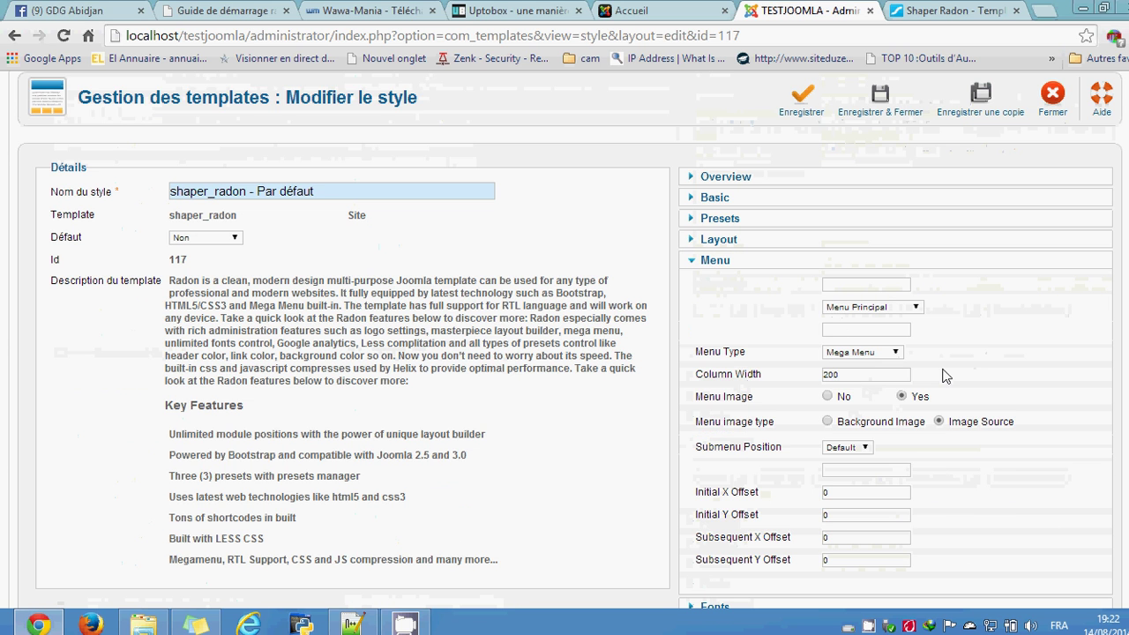
{"action": "scroll", "coordinate": [944, 378], "scroll_direction": "down", "scroll_amount": 1}
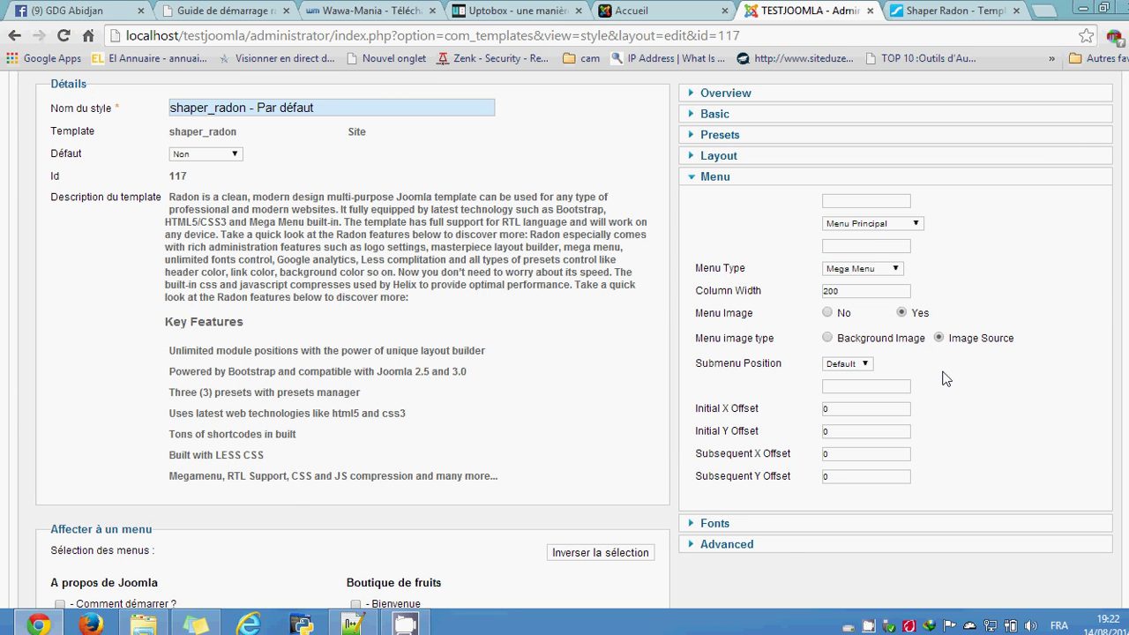
{"action": "left_click", "coordinate": [787, 528]}
{"action": "scroll", "coordinate": [959, 371], "scroll_direction": "up", "scroll_amount": 1}
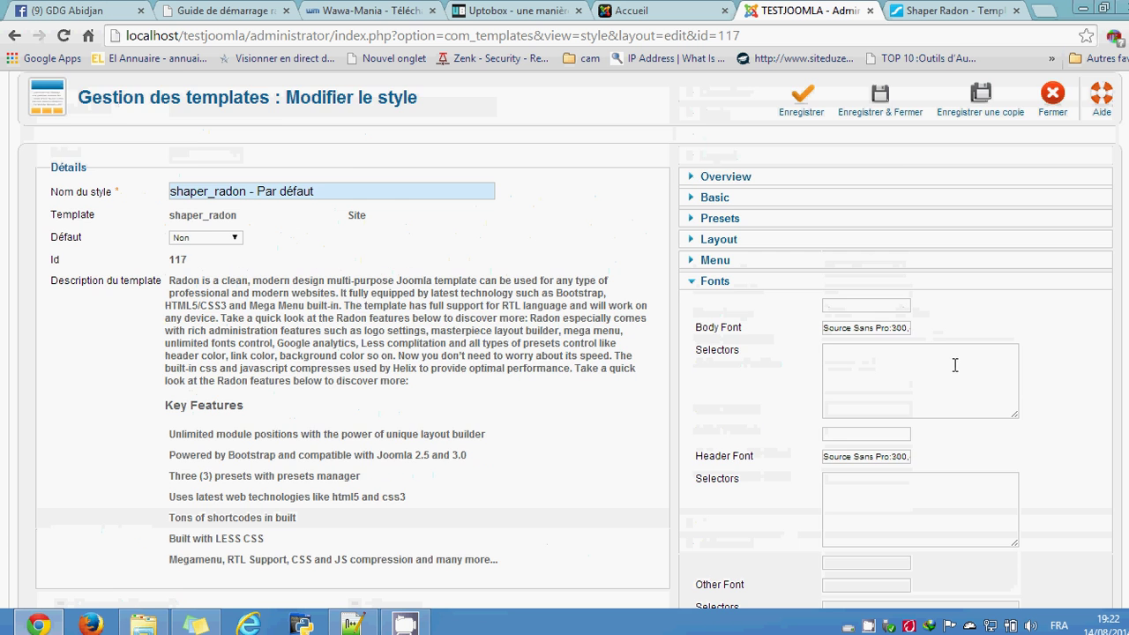
{"action": "scroll", "coordinate": [914, 377], "scroll_direction": "down", "scroll_amount": 2}
{"action": "scroll", "coordinate": [915, 377], "scroll_direction": "down", "scroll_amount": 2}
{"action": "scroll", "coordinate": [911, 382], "scroll_direction": "up", "scroll_amount": 4}
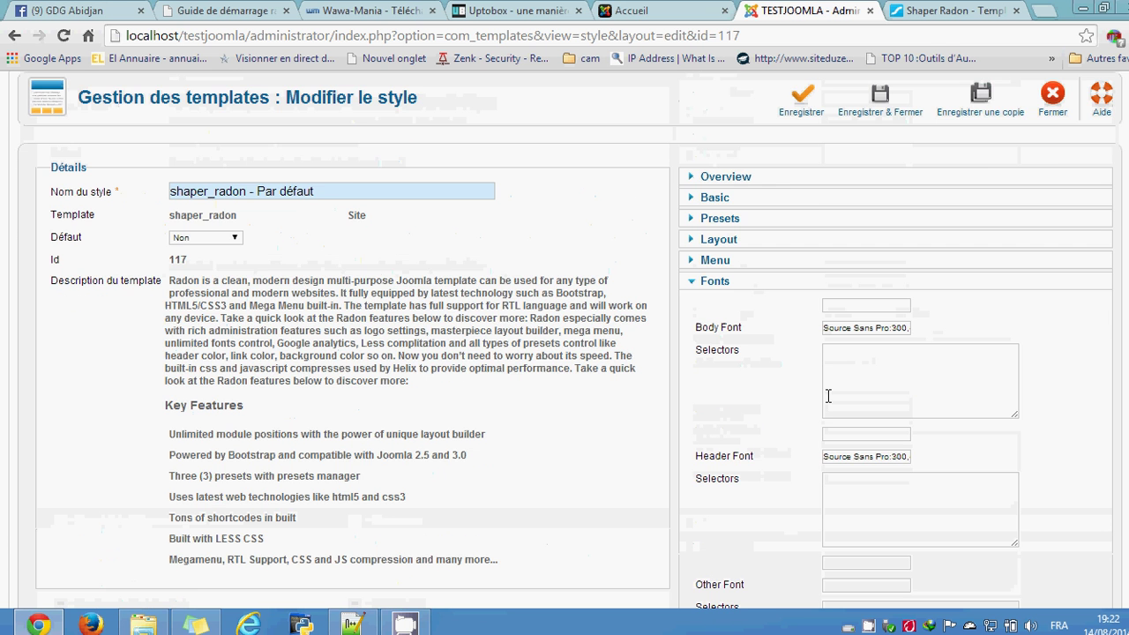
{"action": "scroll", "coordinate": [827, 396], "scroll_direction": "up", "scroll_amount": 1}
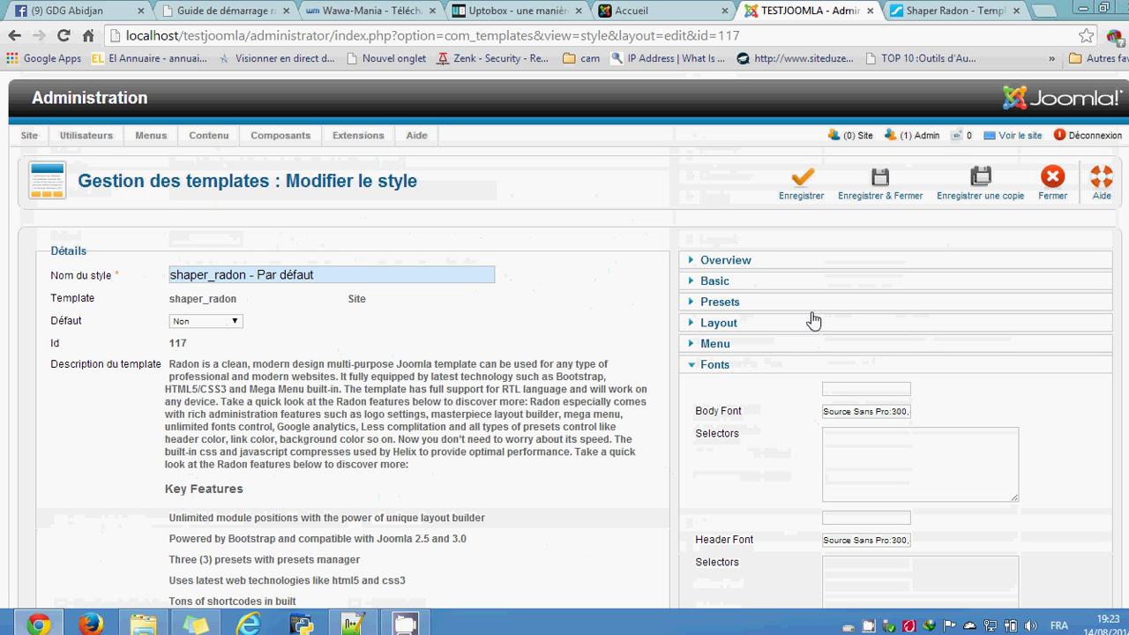
Step: Save shaper_radon, set it as the default site style, and return to the Accueil tab
{"action": "left_click", "coordinate": [801, 186]}
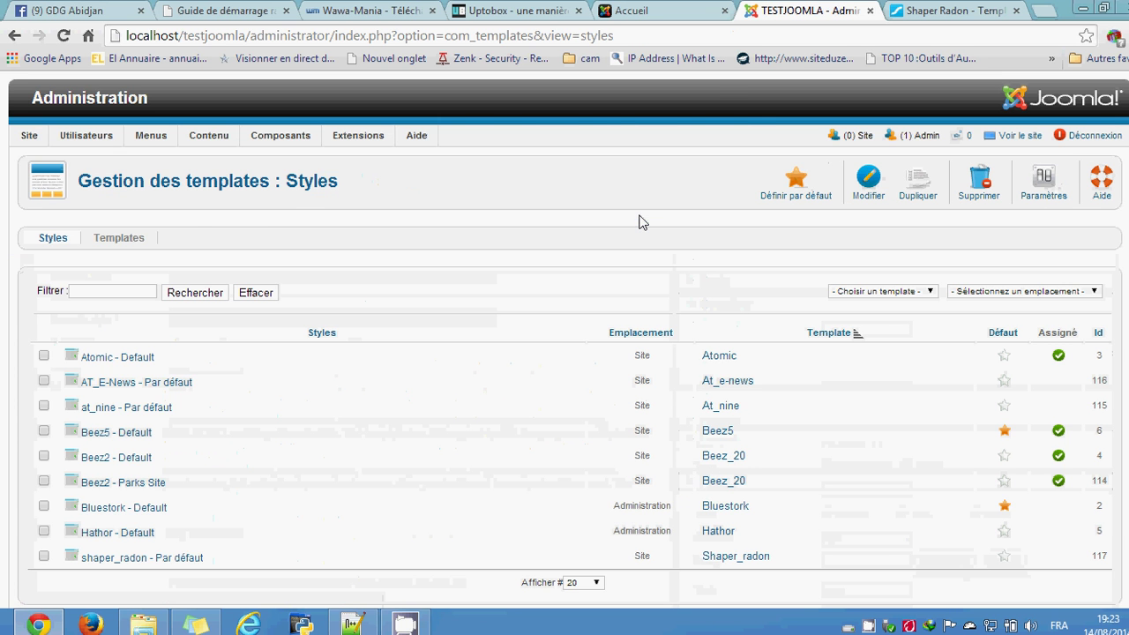
{"action": "scroll", "coordinate": [480, 454], "scroll_direction": "down", "scroll_amount": 1}
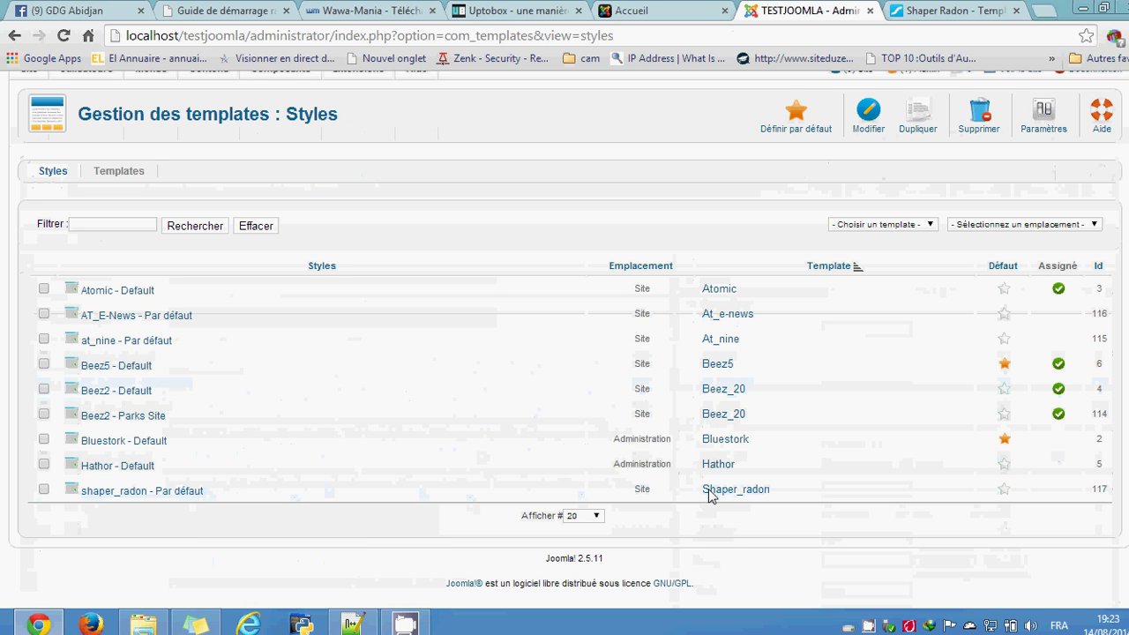
{"action": "left_click", "coordinate": [1004, 490]}
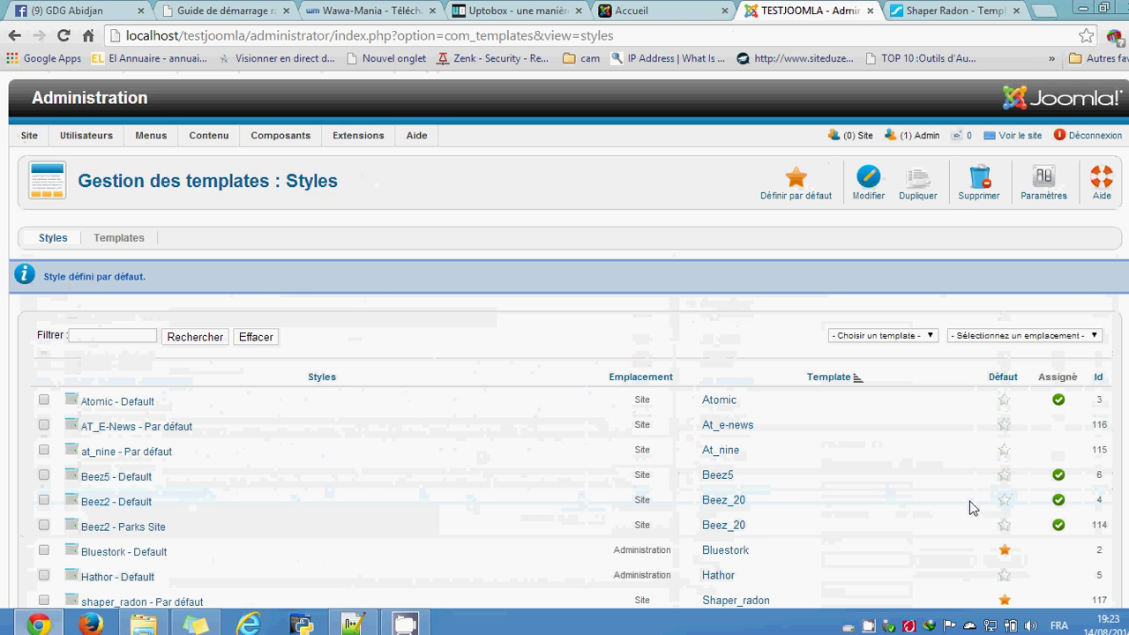
{"action": "scroll", "coordinate": [378, 577], "scroll_direction": "down", "scroll_amount": 2}
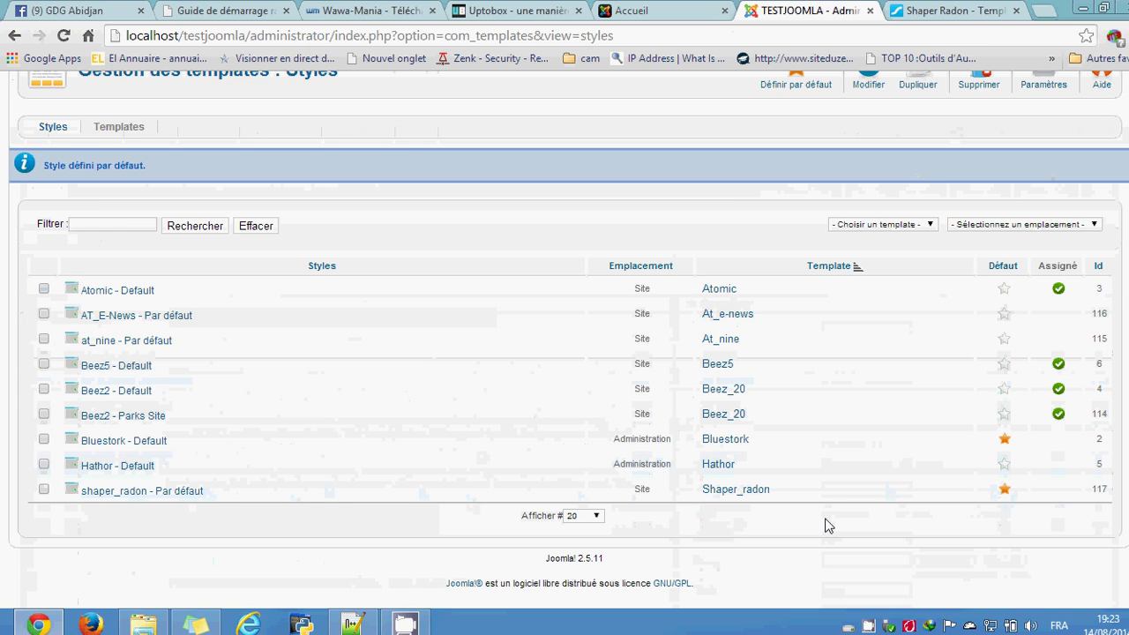
{"action": "key", "text": "ctrl+shift+Tab"}
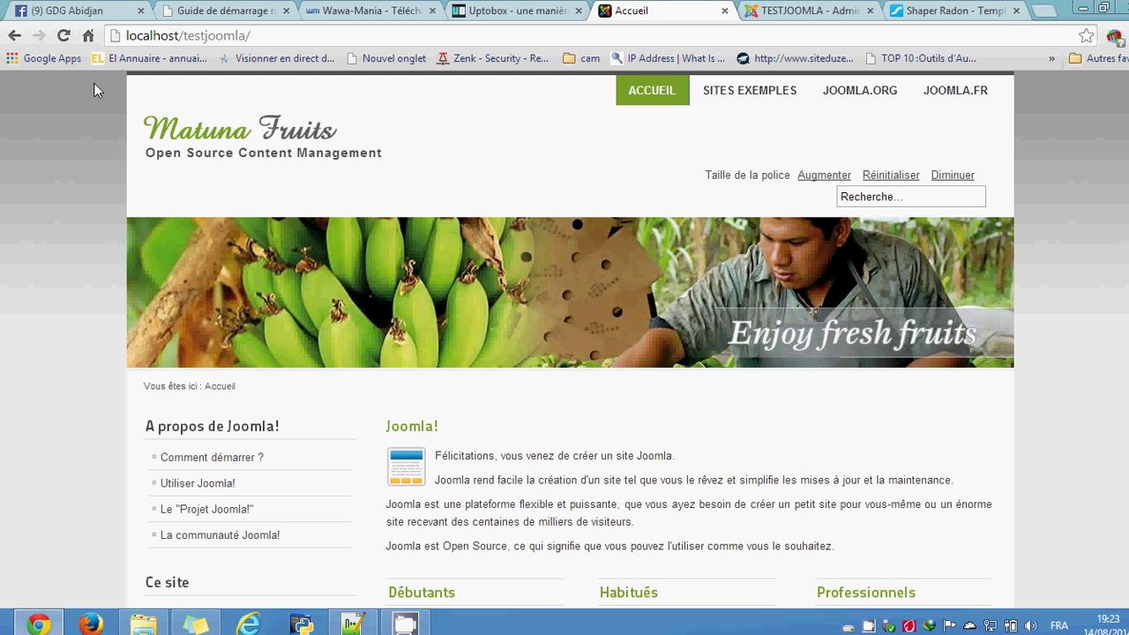
Step: Reload the front end, strip ?tmpl=comingsoon from the address, reload again, then return to admin
{"action": "left_click", "coordinate": [63, 36]}
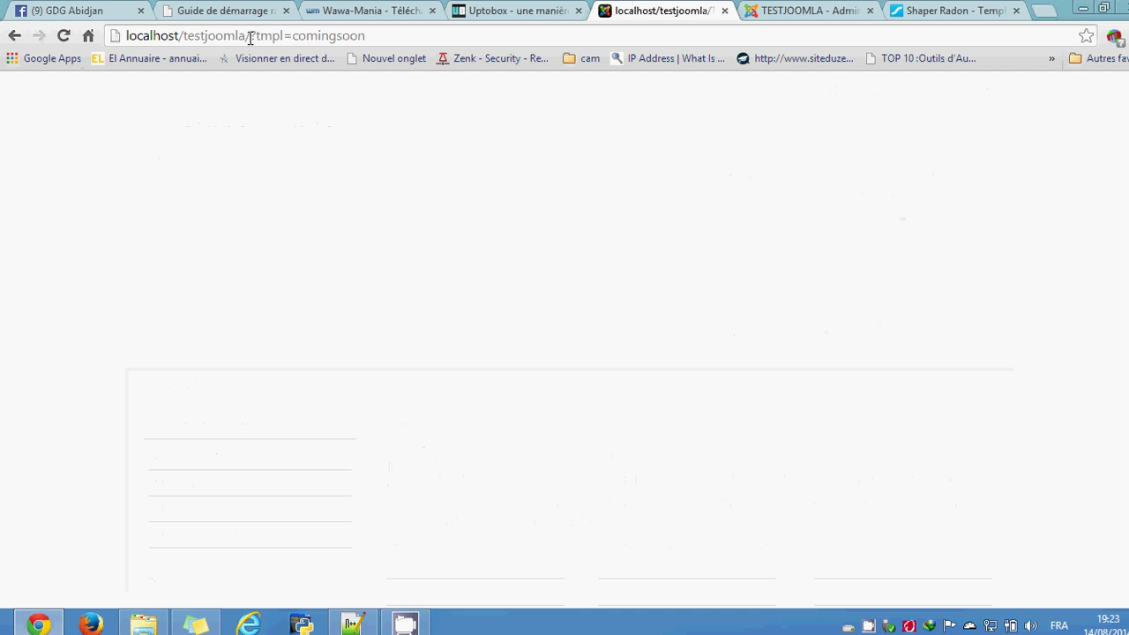
{"action": "left_click_drag", "start_coordinate": [251, 37], "coordinate": [388, 41]}
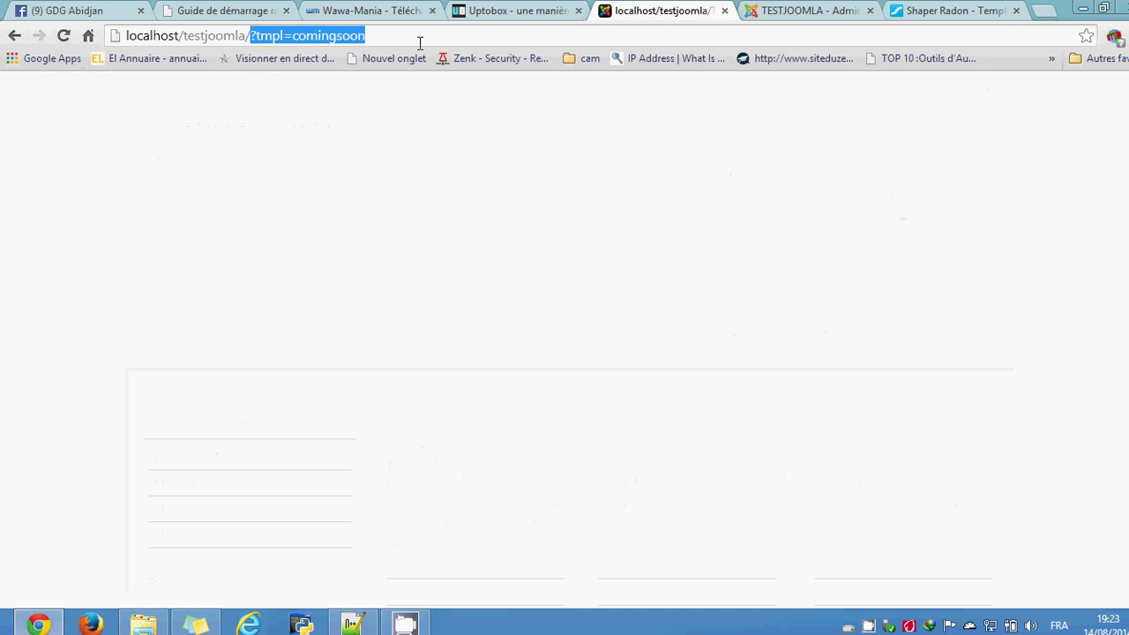
{"action": "key", "text": "BackSpace"}
{"action": "key", "text": "Return"}
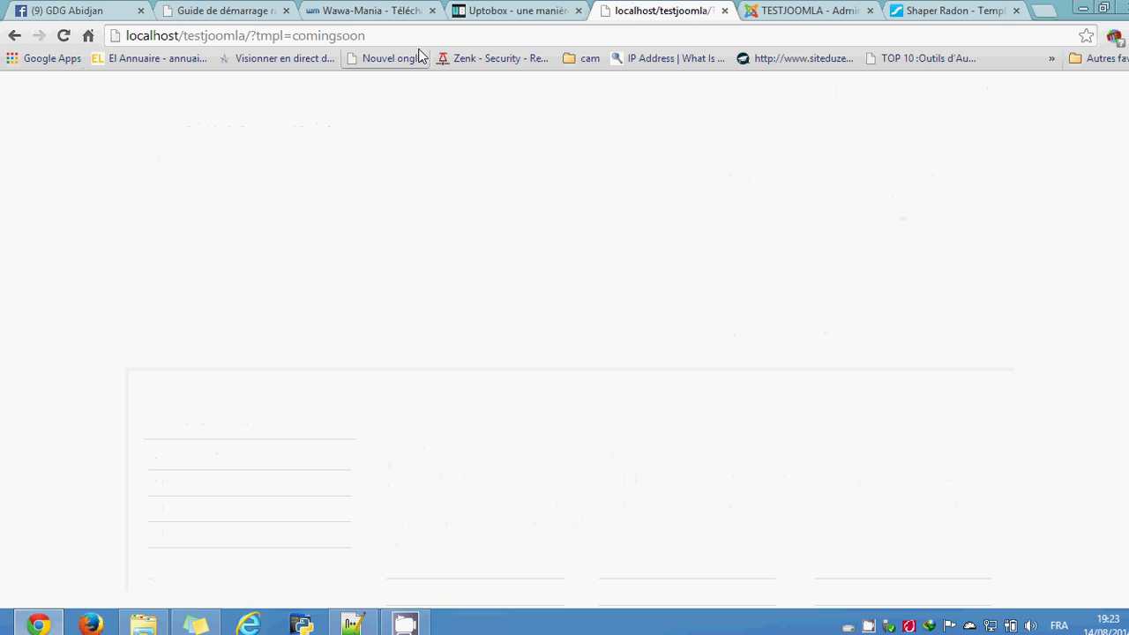
{"action": "left_click", "coordinate": [372, 35]}
{"action": "left_click", "coordinate": [372, 35]}
{"action": "key", "text": "Return"}
{"action": "left_click", "coordinate": [373, 35]}
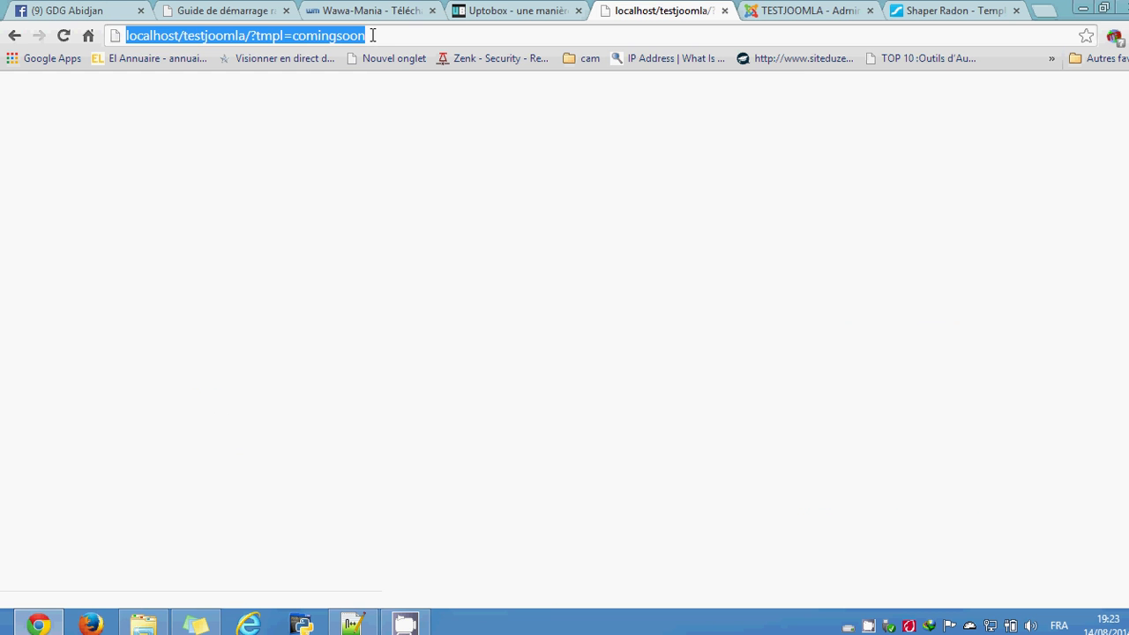
{"action": "key", "text": "Return"}
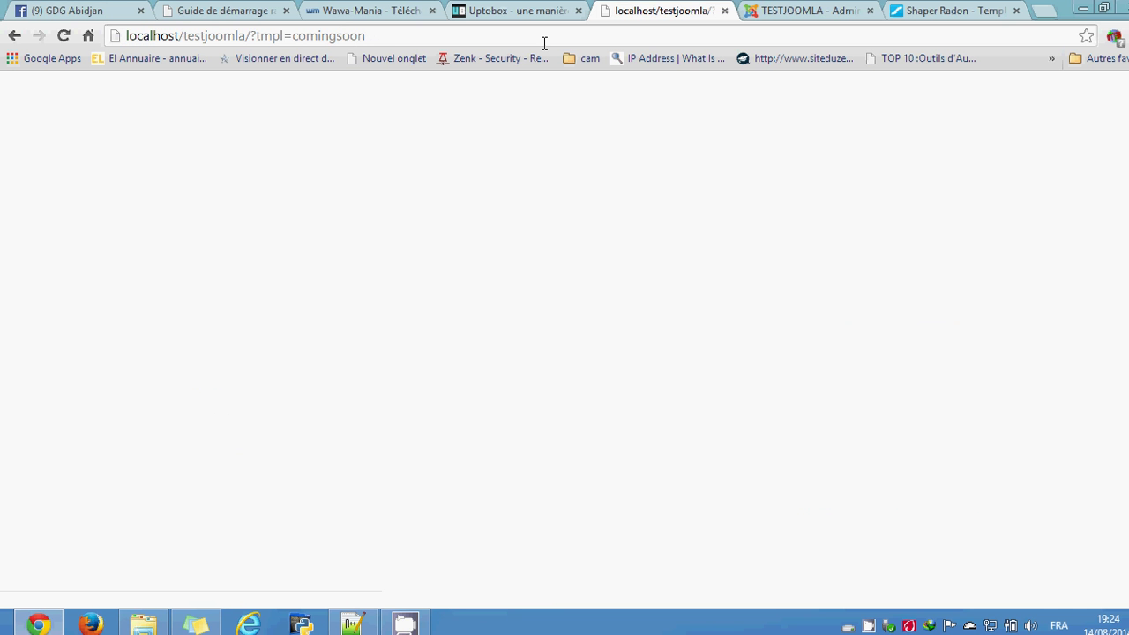
{"action": "left_click", "coordinate": [794, 10]}
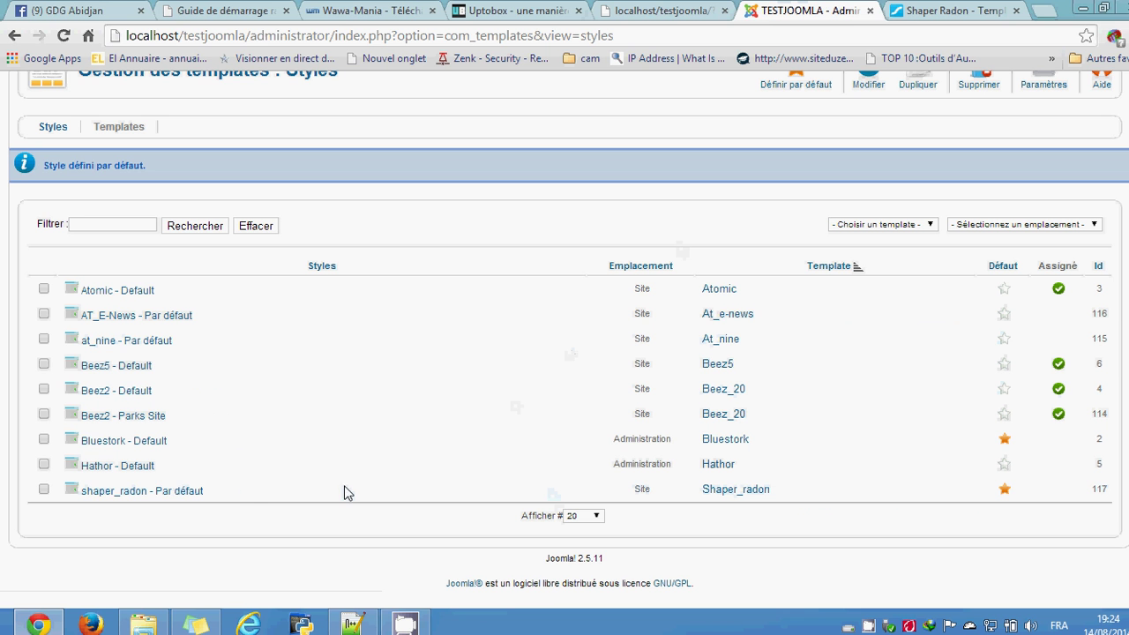
Step: Change shaper_radon - Par défaut's Basic layout Type from Responsive to Fixed and save it
{"action": "left_click", "coordinate": [185, 492]}
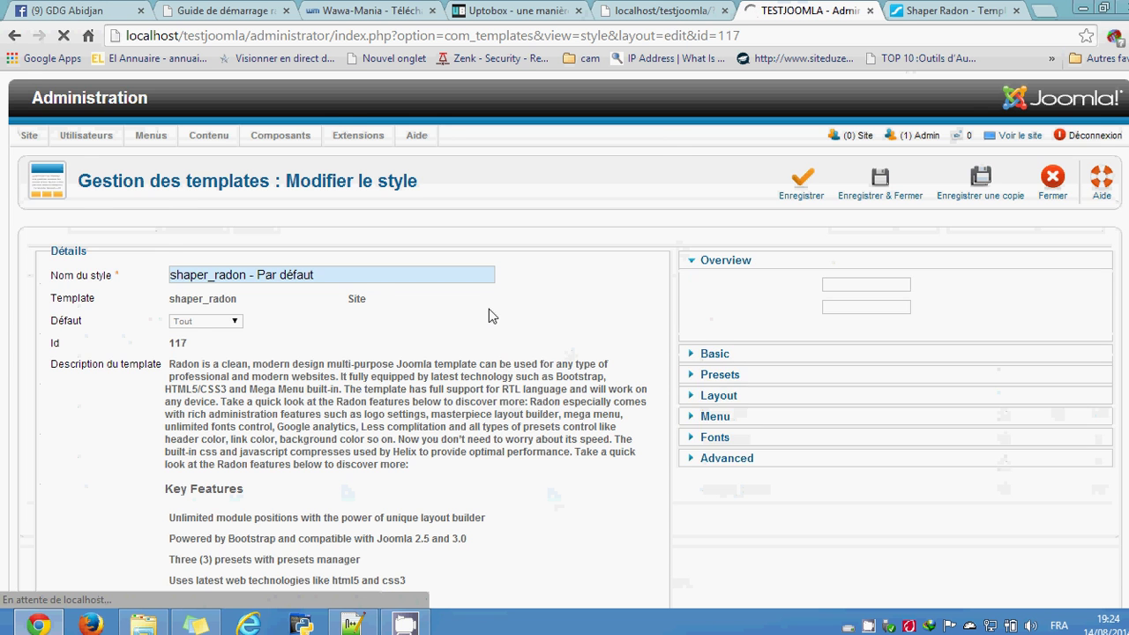
{"action": "scroll", "coordinate": [492, 315], "scroll_direction": "down", "scroll_amount": 4}
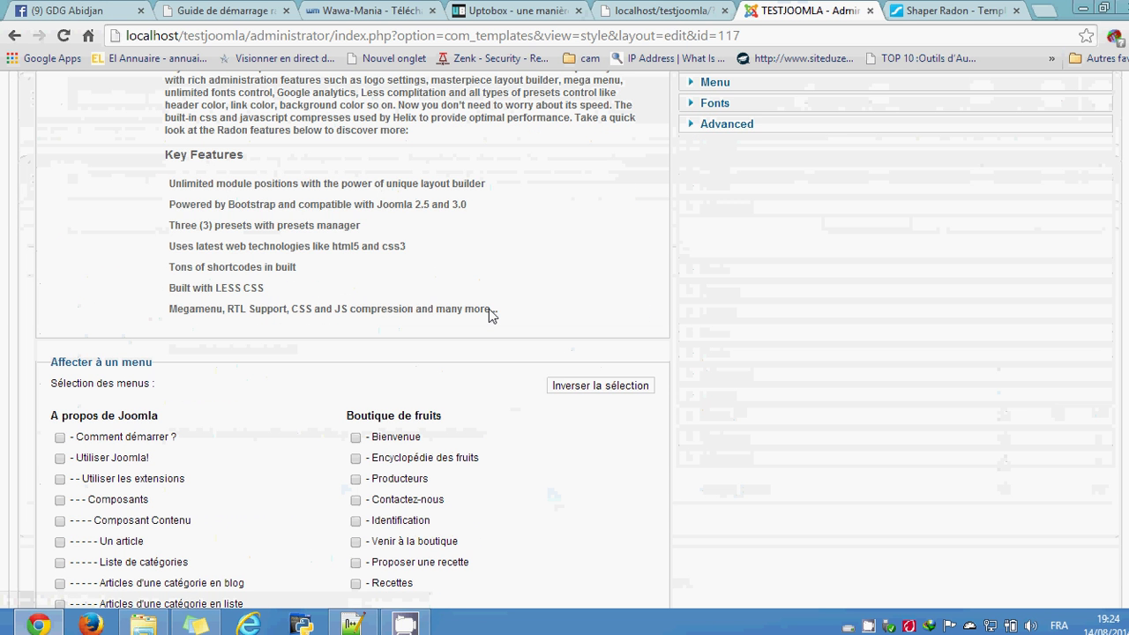
{"action": "scroll", "coordinate": [492, 316], "scroll_direction": "down", "scroll_amount": 2}
{"action": "scroll", "coordinate": [491, 315], "scroll_direction": "up", "scroll_amount": 5}
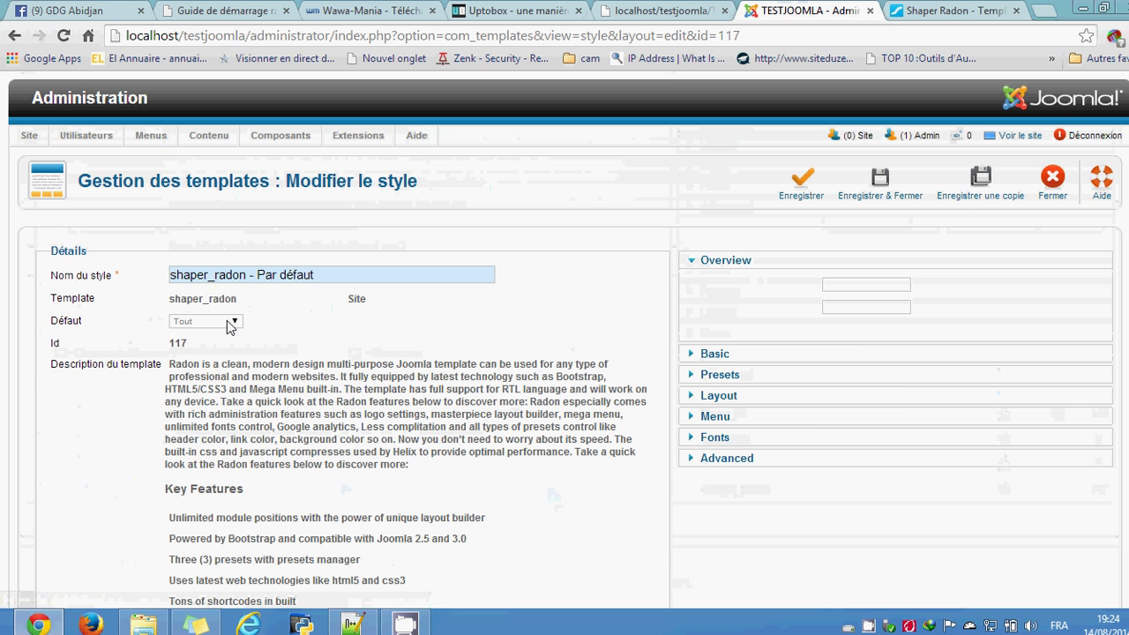
{"action": "left_click", "coordinate": [725, 355]}
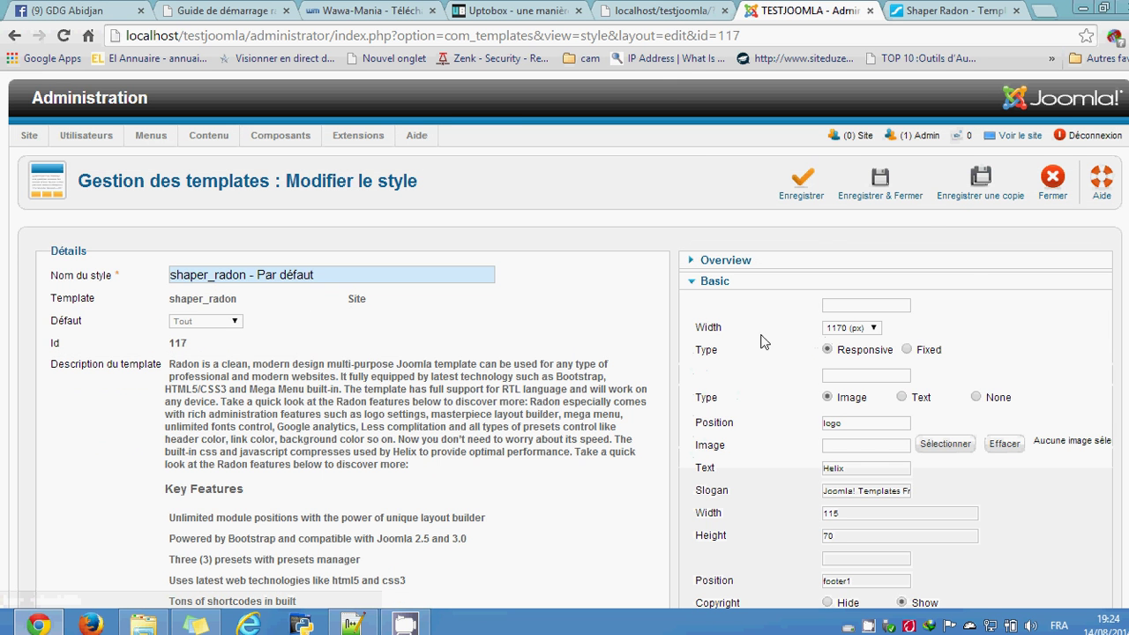
{"action": "scroll", "coordinate": [787, 350], "scroll_direction": "down", "scroll_amount": 2}
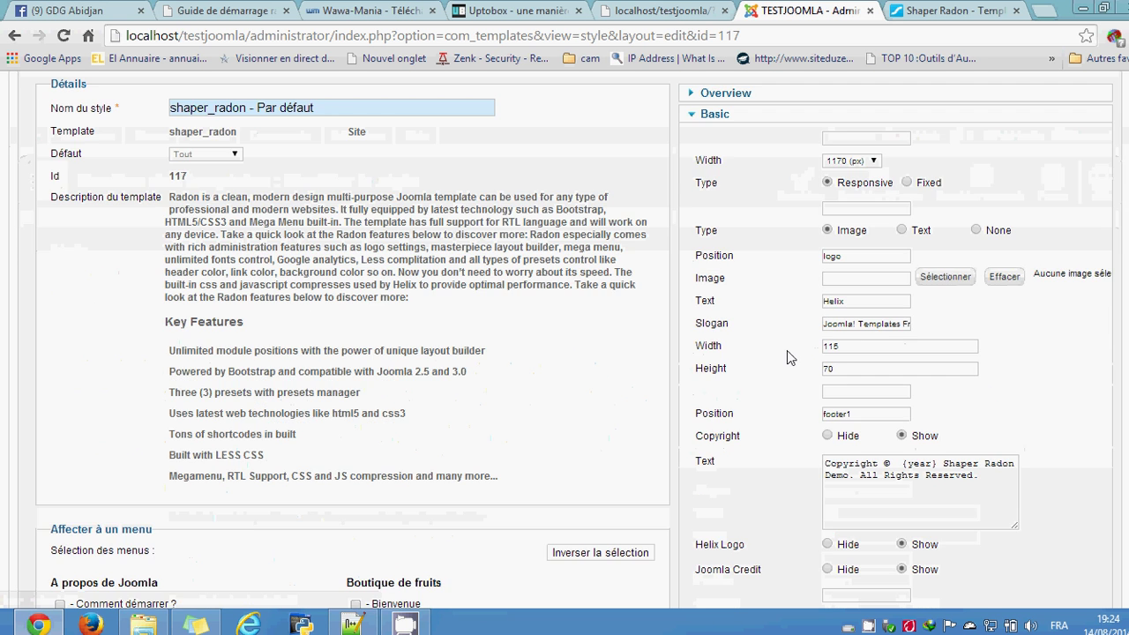
{"action": "left_click", "coordinate": [928, 183]}
{"action": "scroll", "coordinate": [1010, 225], "scroll_direction": "up", "scroll_amount": 2}
{"action": "left_click", "coordinate": [800, 181]}
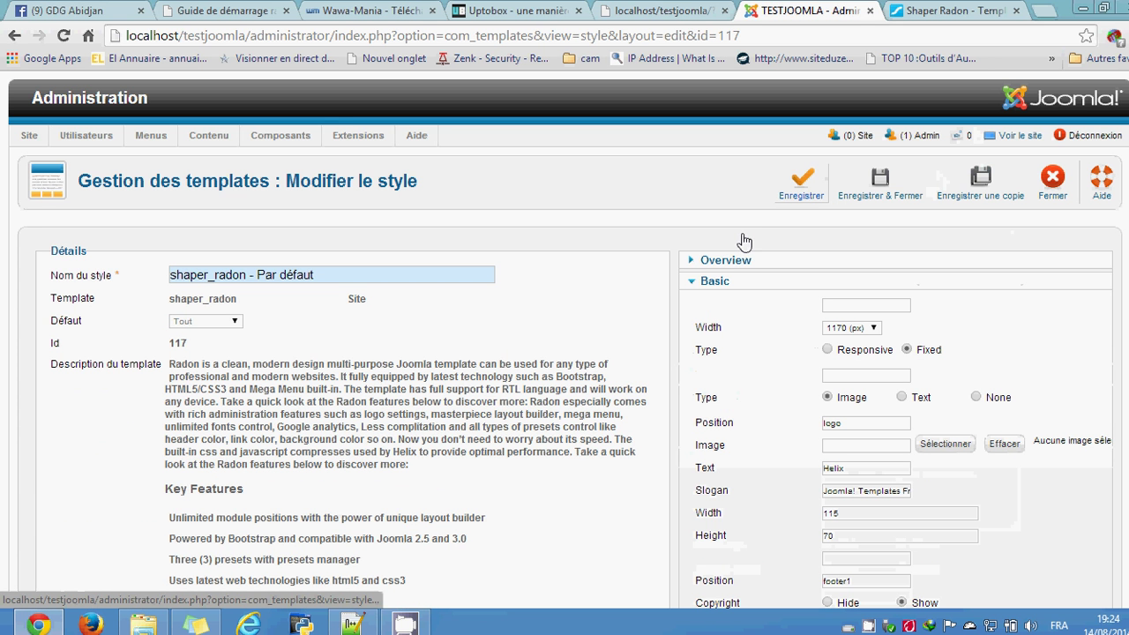
{"action": "left_click", "coordinate": [653, 9]}
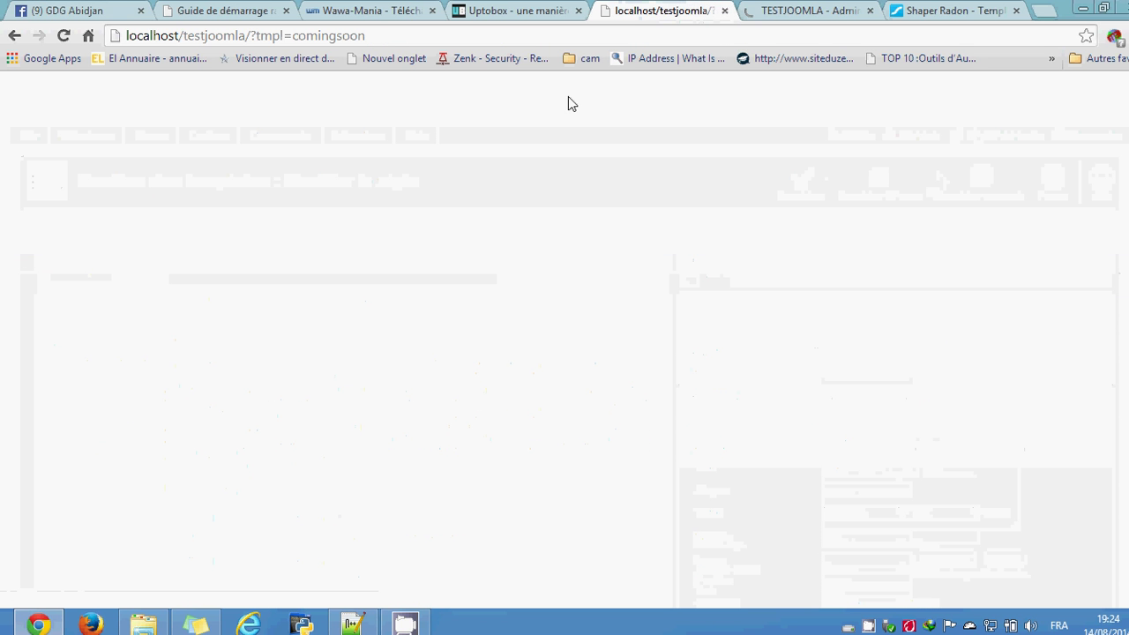
Step: Remove ?tmpl=comingsoon from the front-end address, reload it, and go back to the admin tab
{"action": "left_click_drag", "start_coordinate": [251, 36], "coordinate": [433, 42]}
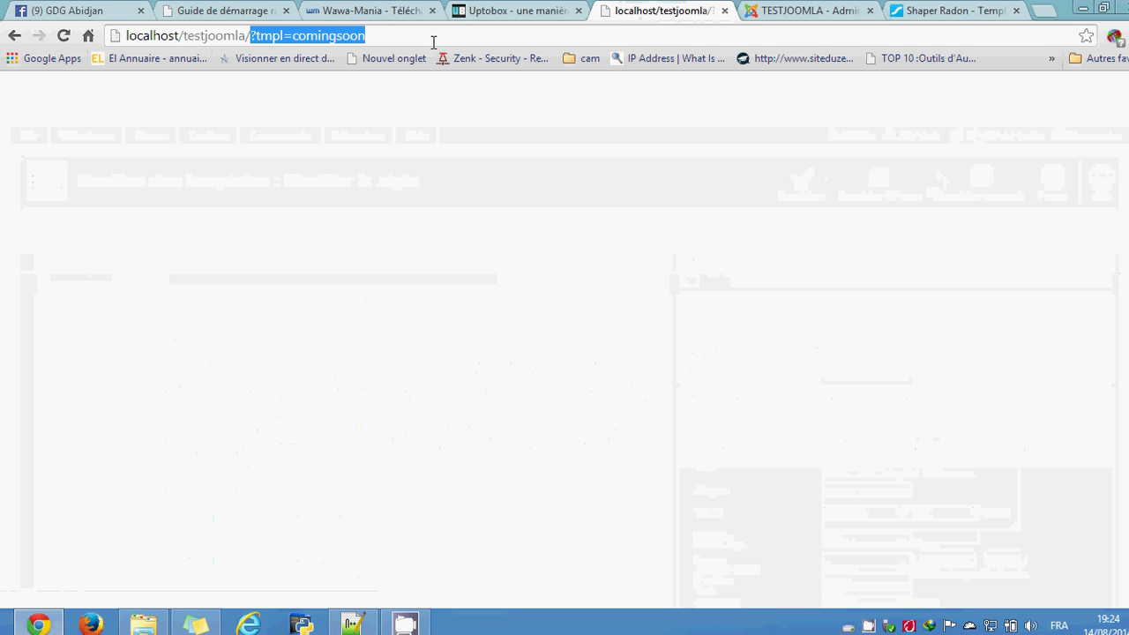
{"action": "key", "text": "BackSpace"}
{"action": "key", "text": "Return"}
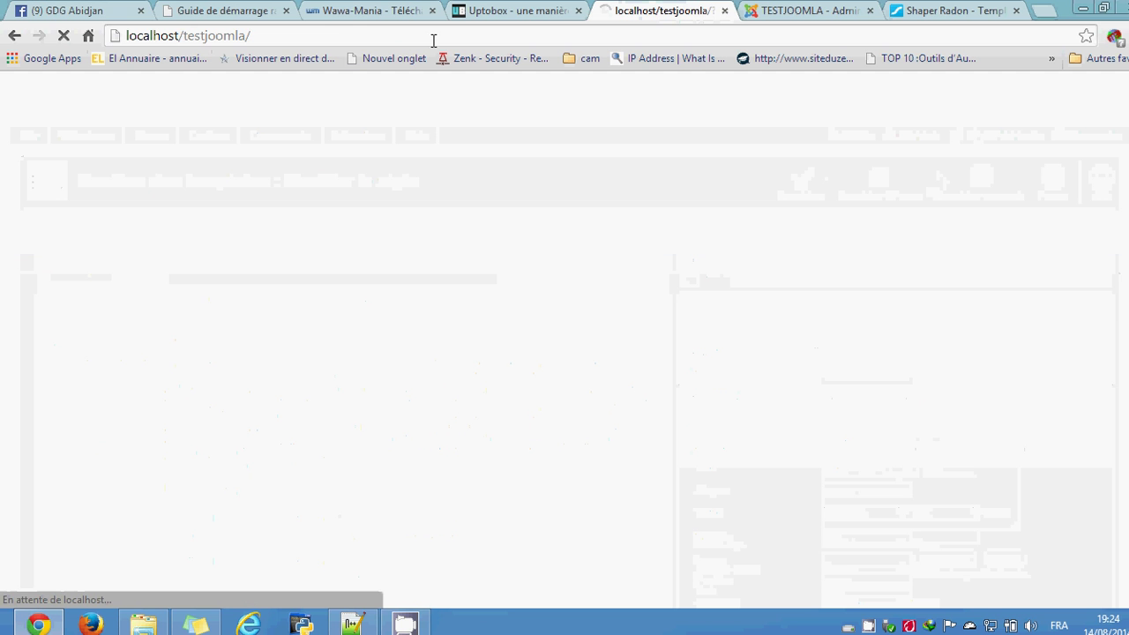
{"action": "left_click", "coordinate": [373, 35]}
{"action": "key", "text": "Return"}
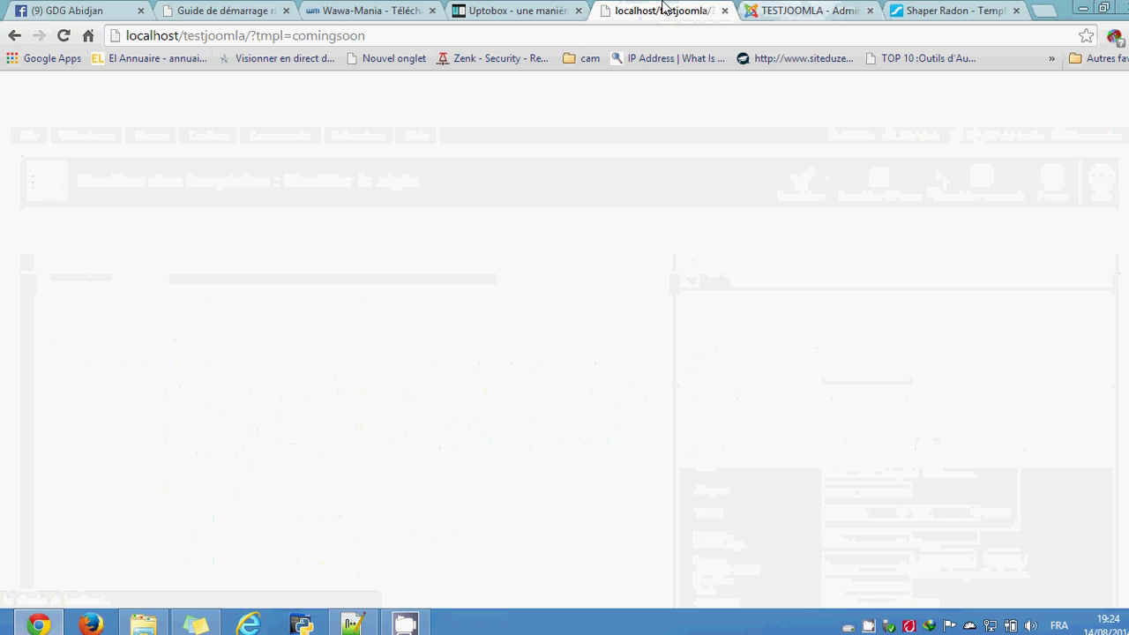
{"action": "left_click", "coordinate": [752, 9]}
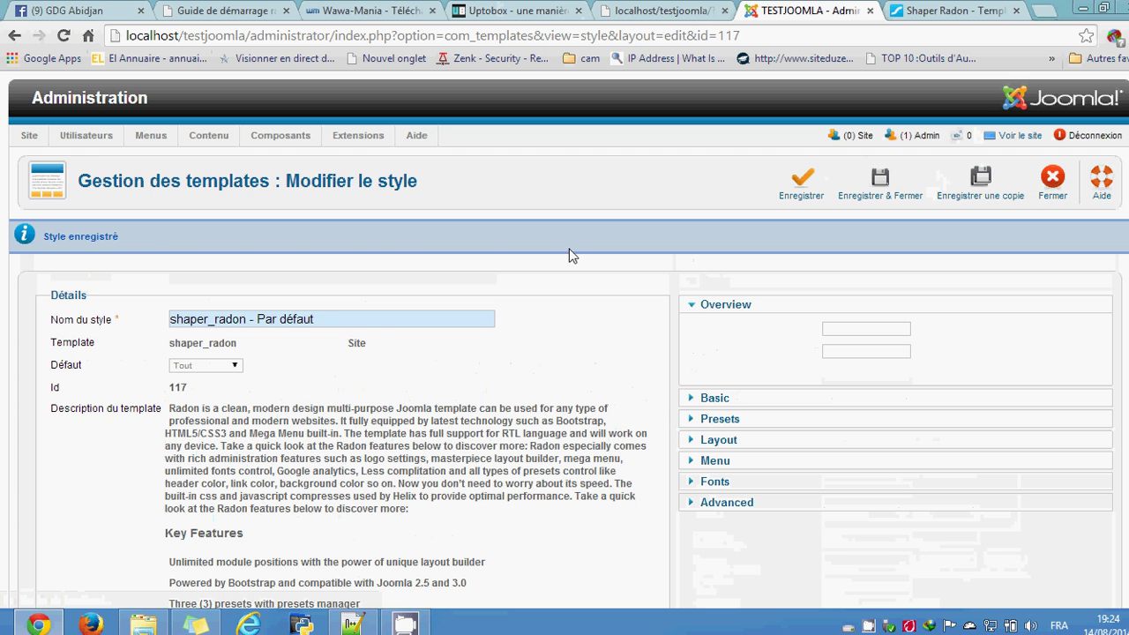
Step: Delete the 'Coming soon content' text from the Coming Soon content box and save the style
{"action": "scroll", "coordinate": [568, 336], "scroll_direction": "down", "scroll_amount": 3}
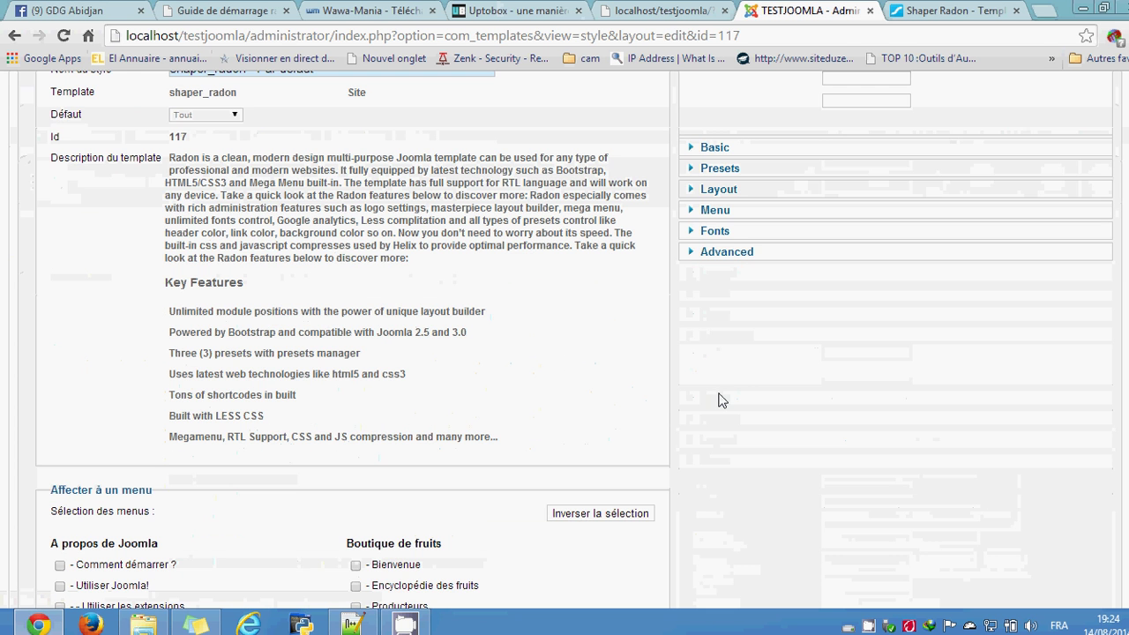
{"action": "scroll", "coordinate": [718, 398], "scroll_direction": "up", "scroll_amount": 1}
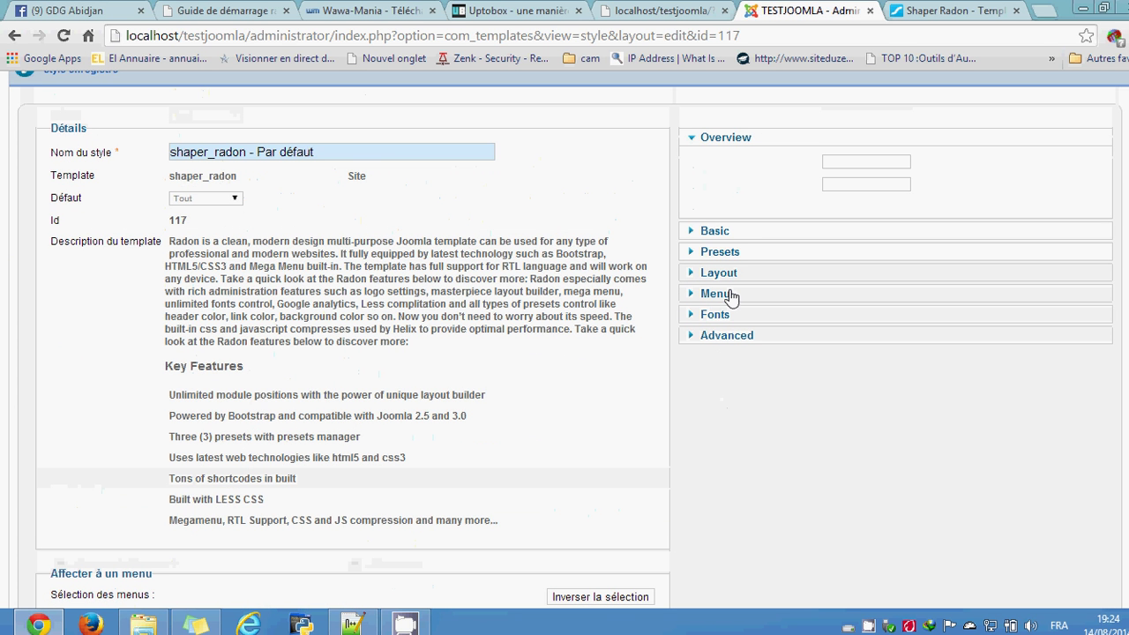
{"action": "left_click", "coordinate": [739, 234]}
{"action": "scroll", "coordinate": [811, 366], "scroll_direction": "up", "scroll_amount": 2}
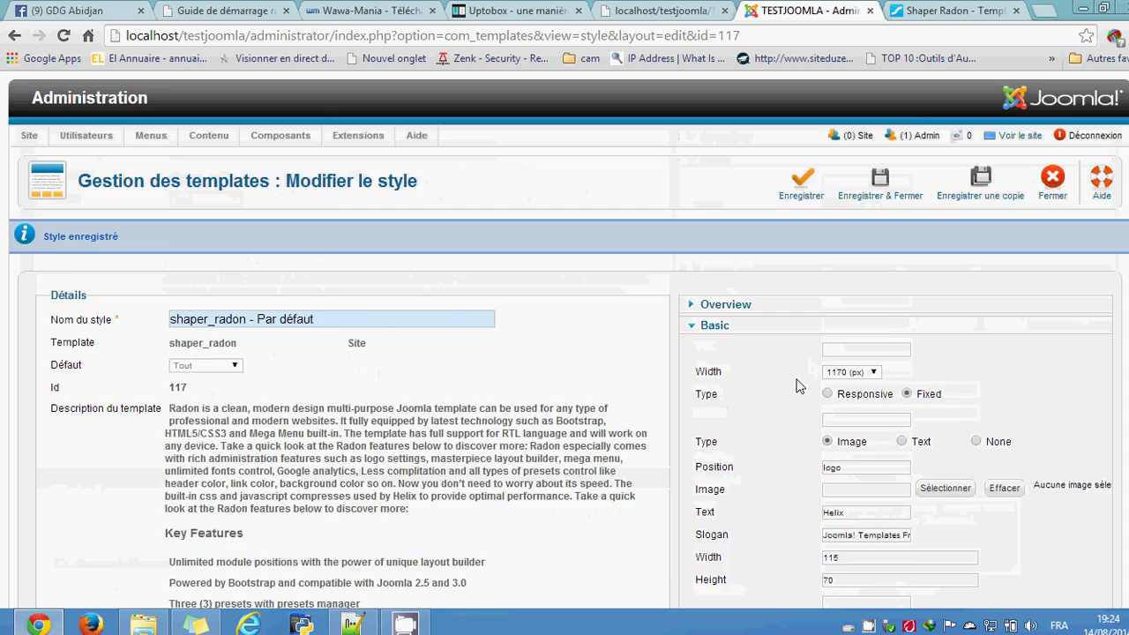
{"action": "scroll", "coordinate": [798, 388], "scroll_direction": "down", "scroll_amount": 1}
{"action": "scroll", "coordinate": [785, 407], "scroll_direction": "down", "scroll_amount": 2}
{"action": "scroll", "coordinate": [785, 406], "scroll_direction": "down", "scroll_amount": 10}
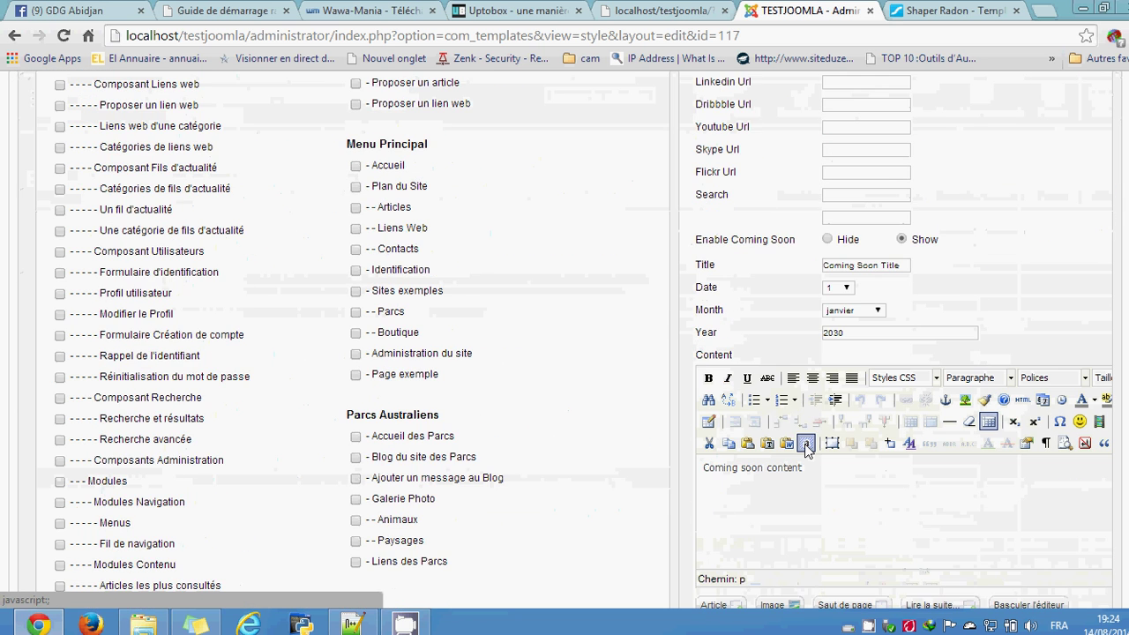
{"action": "scroll", "coordinate": [842, 483], "scroll_direction": "down", "scroll_amount": 1}
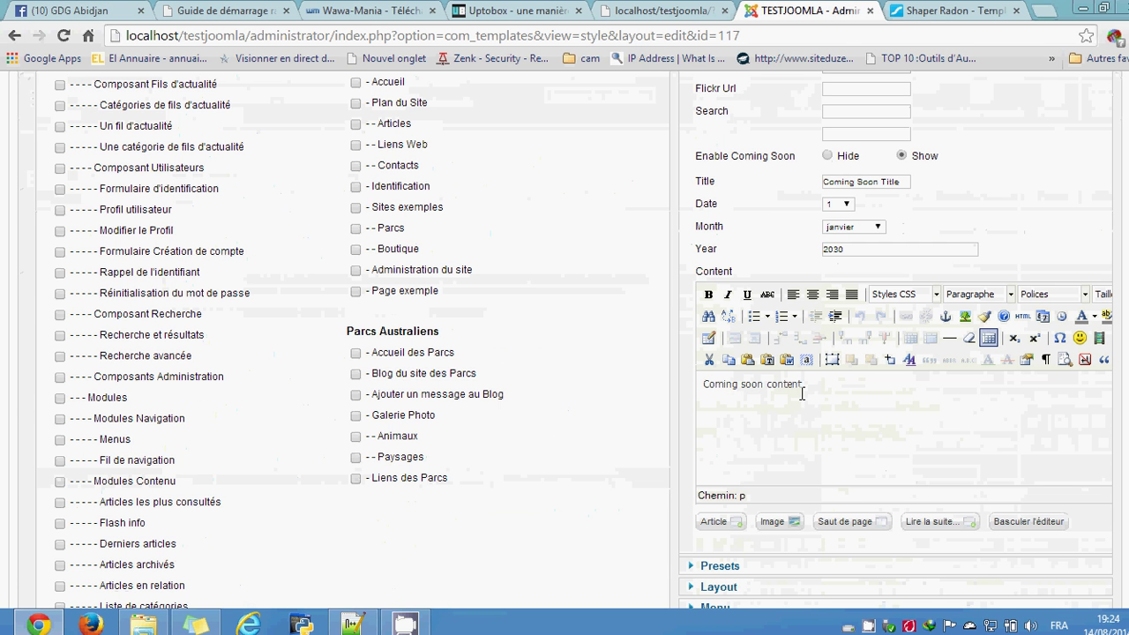
{"action": "left_click_drag", "start_coordinate": [798, 385], "coordinate": [680, 377]}
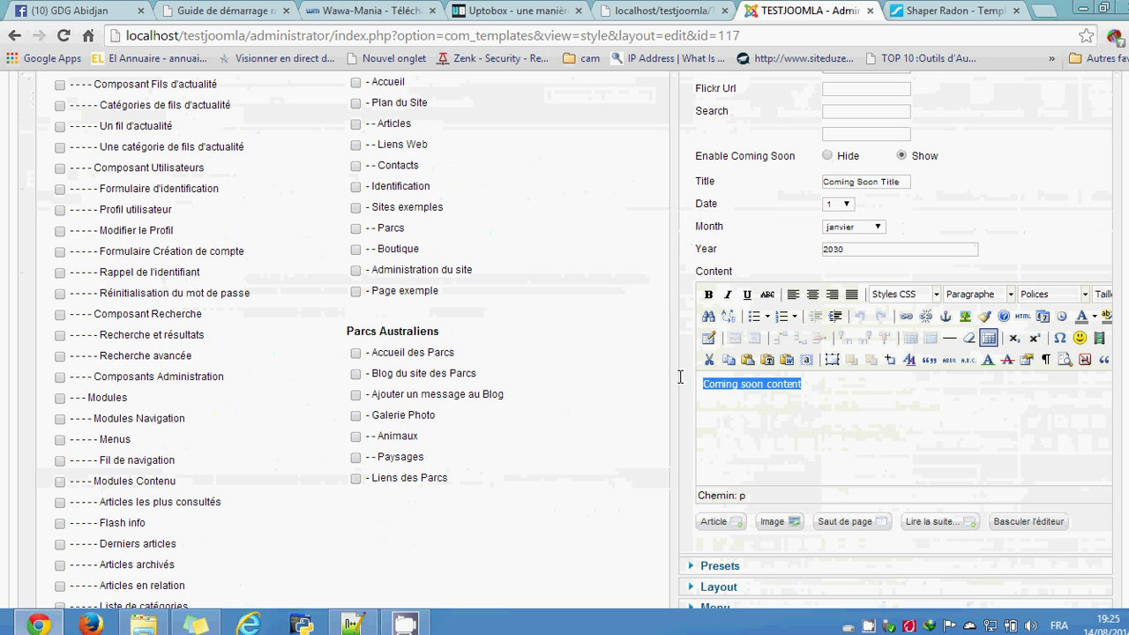
{"action": "key", "text": "Delete"}
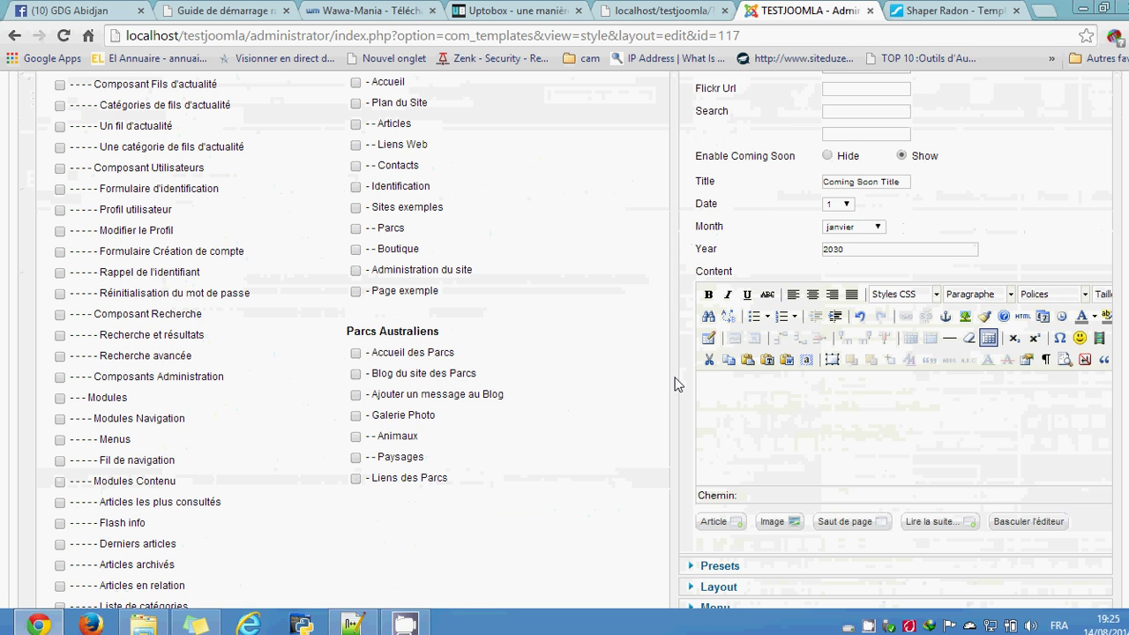
{"action": "scroll", "coordinate": [674, 383], "scroll_direction": "up", "scroll_amount": 8}
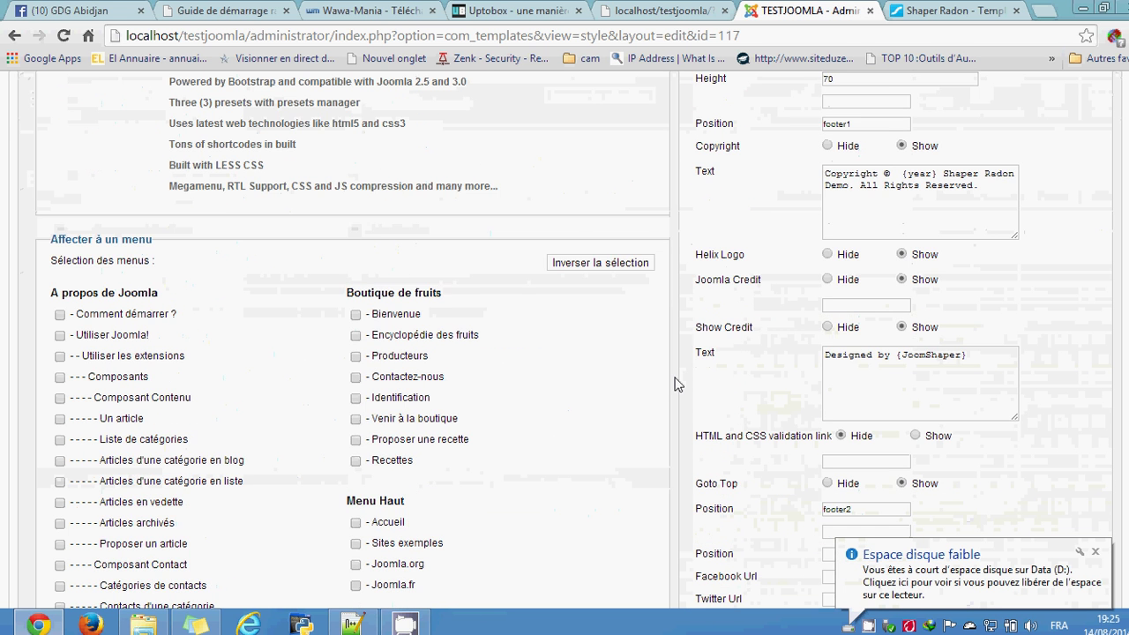
{"action": "scroll", "coordinate": [673, 383], "scroll_direction": "up", "scroll_amount": 6}
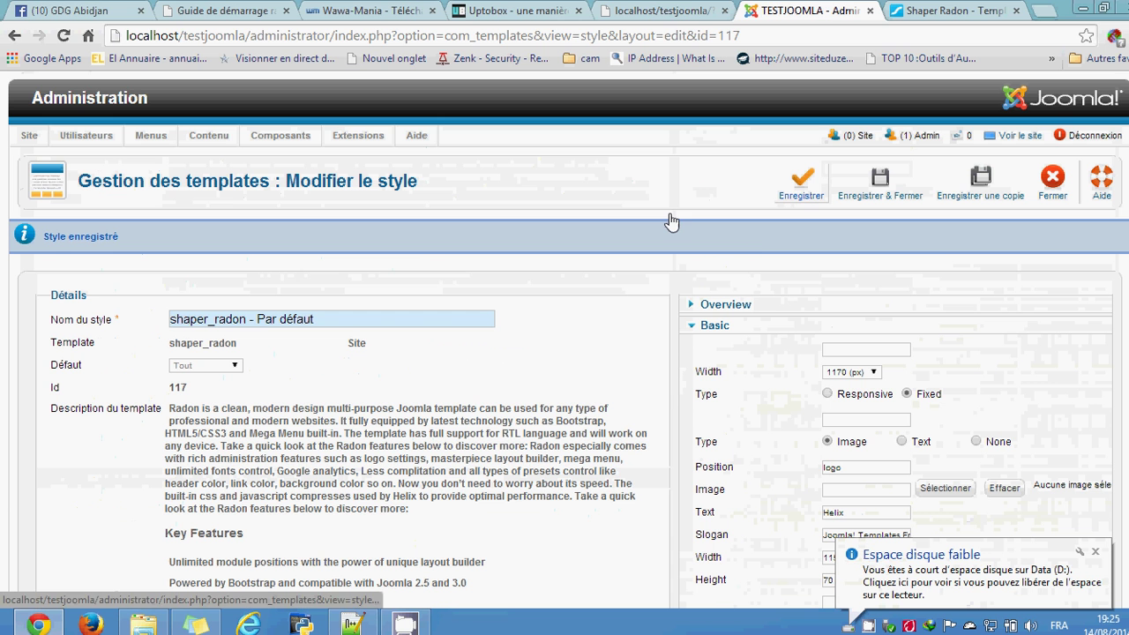
{"action": "left_click", "coordinate": [670, 223]}
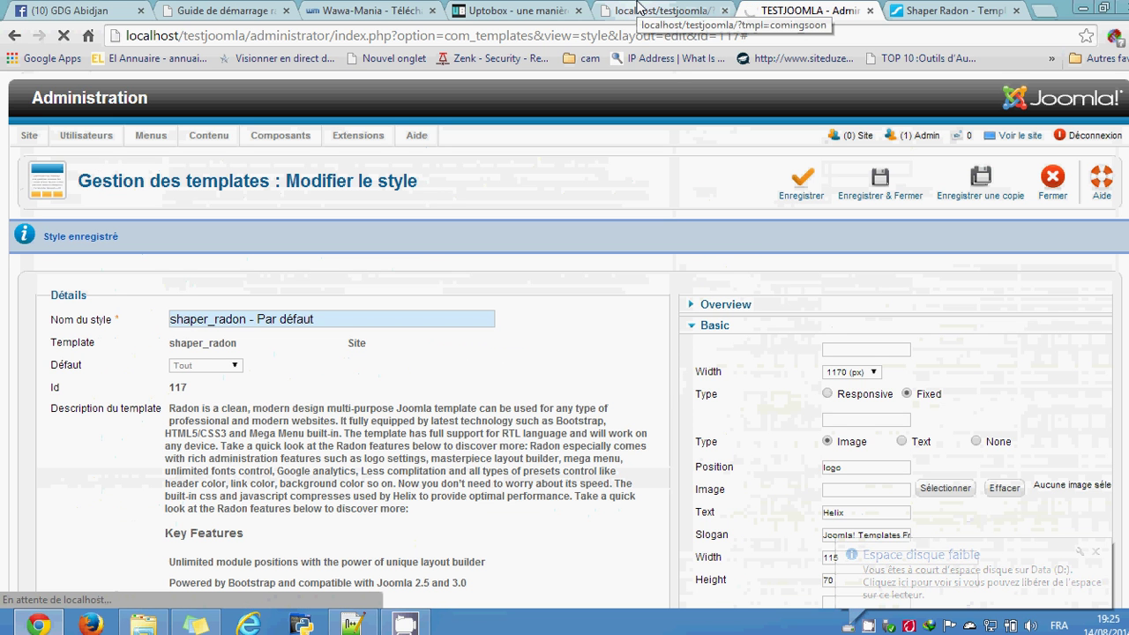
Step: Reload the localhost coming-soon preview page
{"action": "left_click", "coordinate": [640, 9]}
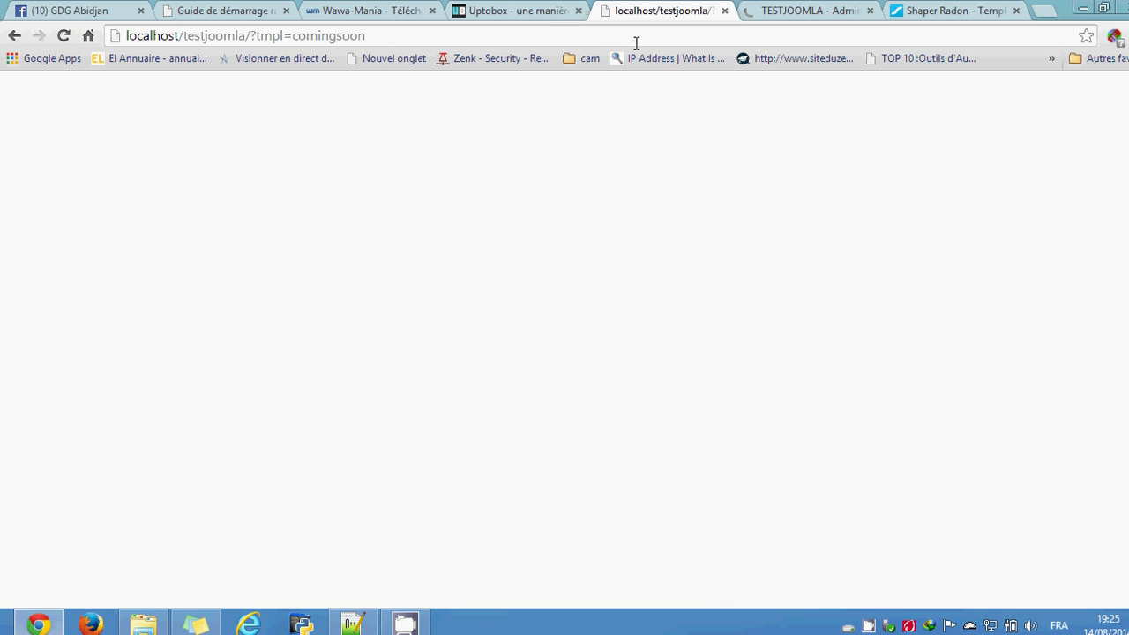
{"action": "left_click", "coordinate": [636, 40]}
{"action": "key", "text": "Return"}
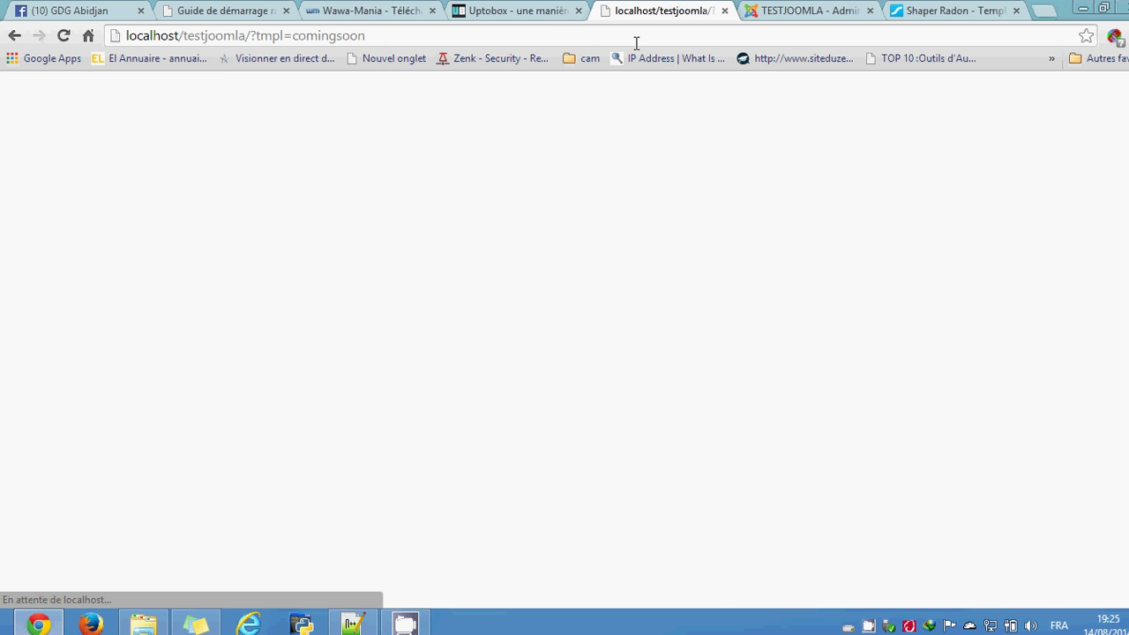
Step: Close the shaper_radon style editor back to the Styles list and show the Shaper Radon page
{"action": "left_click", "coordinate": [830, 7]}
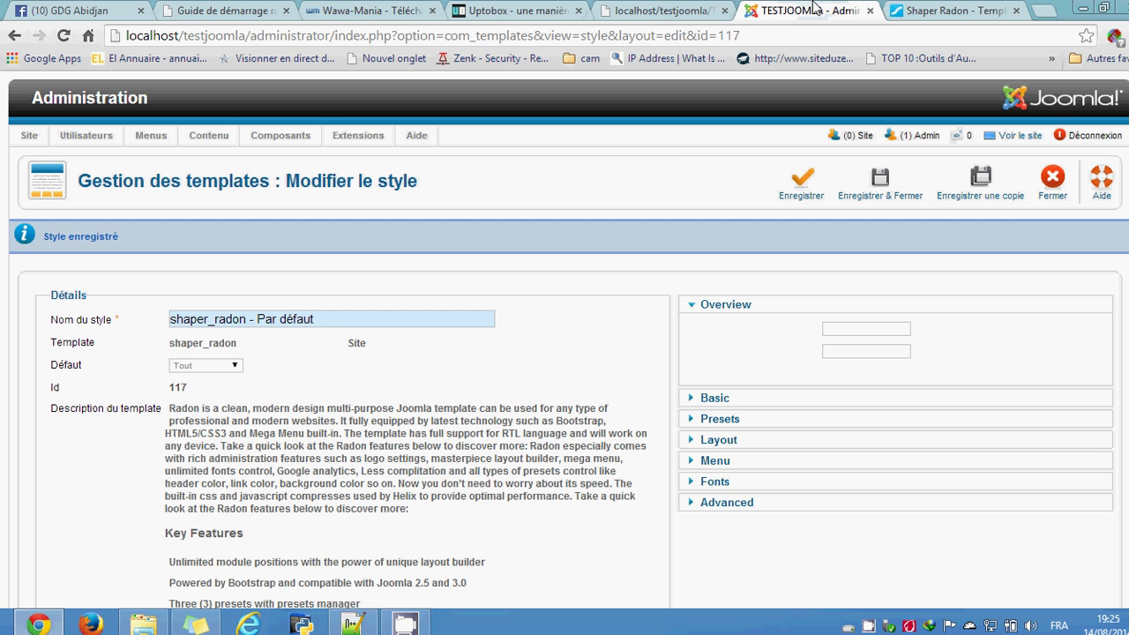
{"action": "left_click", "coordinate": [1050, 181]}
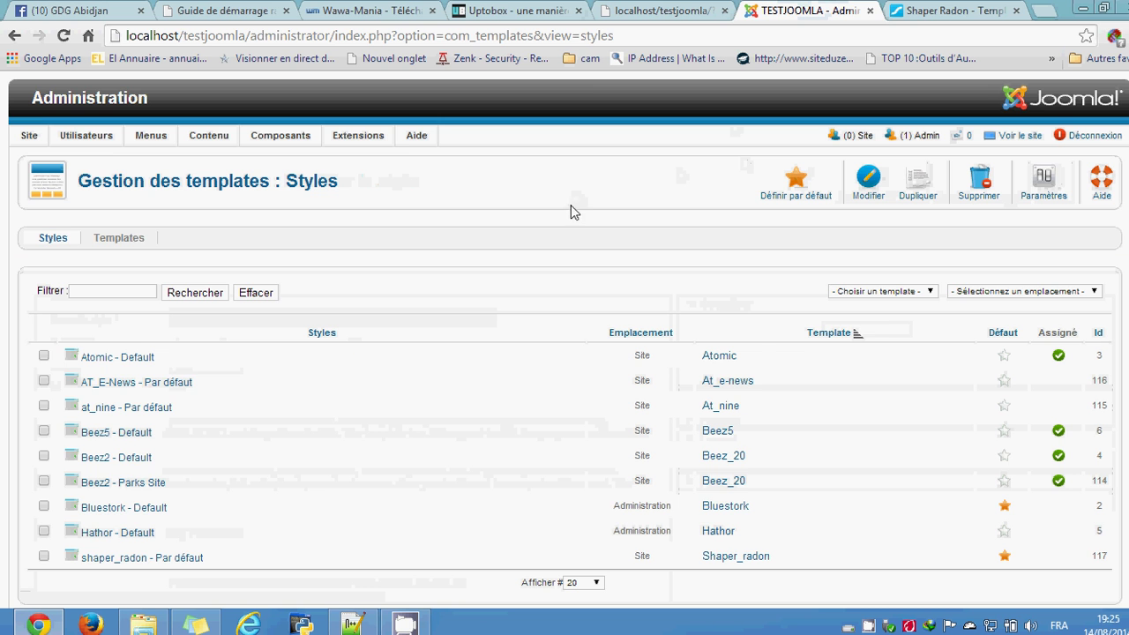
{"action": "left_click", "coordinate": [964, 9]}
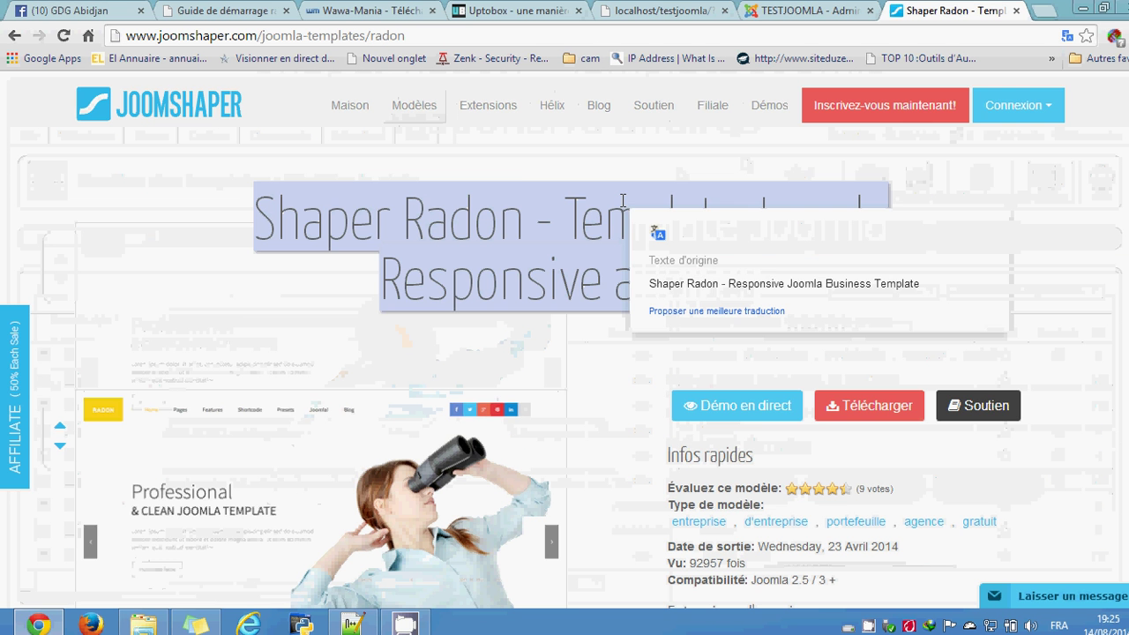
Step: Go to the google.com home page
{"action": "left_click", "coordinate": [453, 41]}
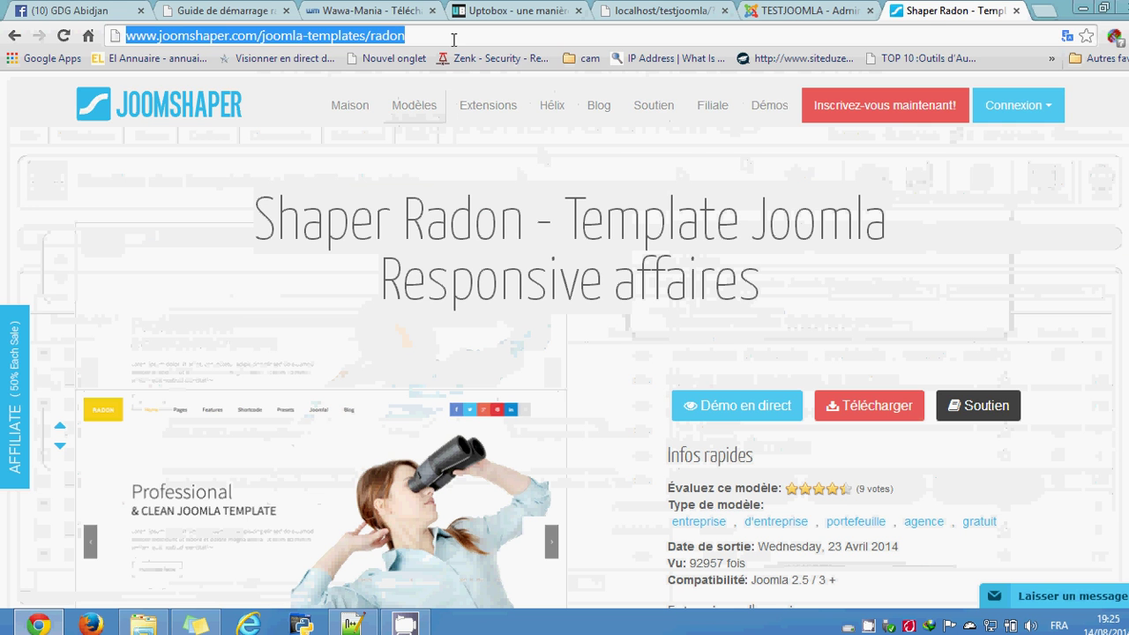
{"action": "type", "text": "goo"}
{"action": "key", "text": "Return"}
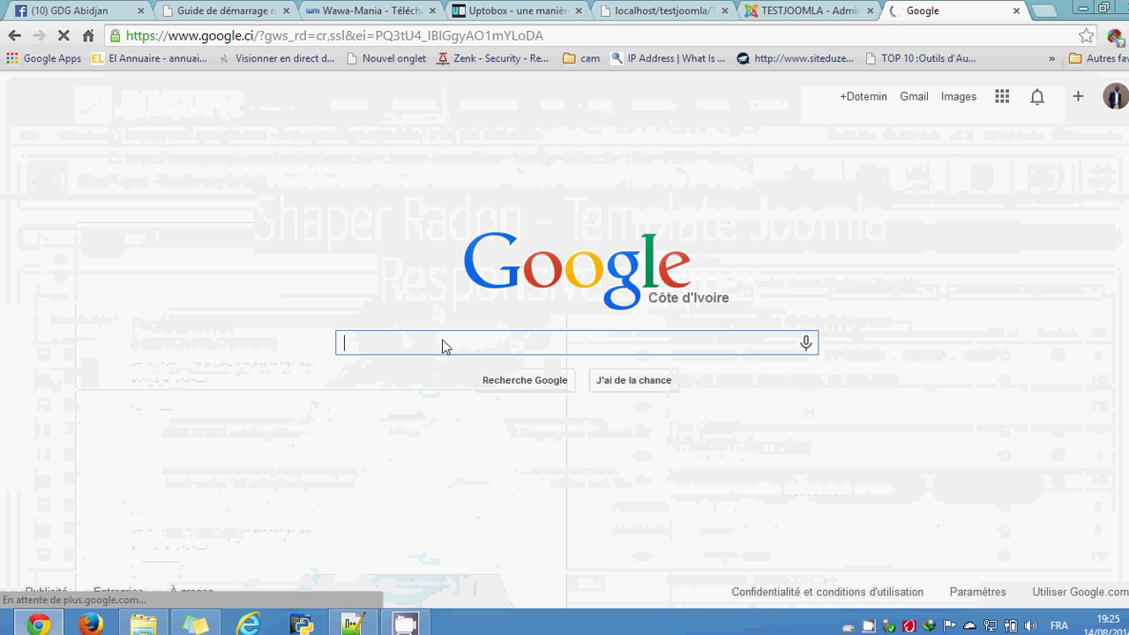
Step: Search 'template joomla 2.5 gratuit' and open the joomla24.com result
{"action": "type", "text": "te"}
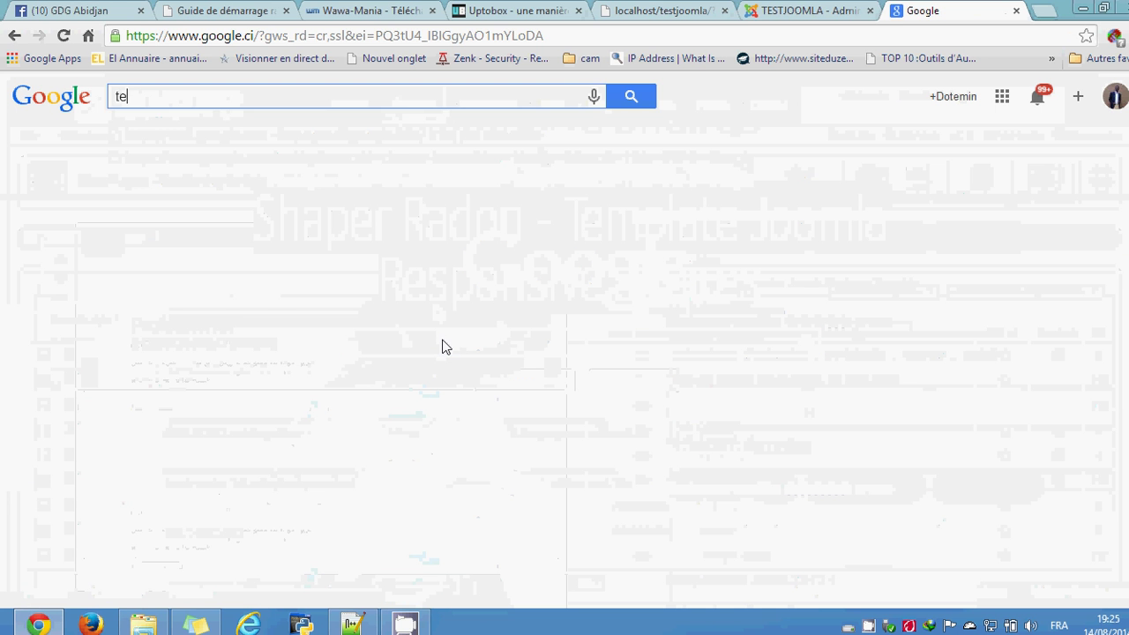
{"action": "type", "text": "mplate "}
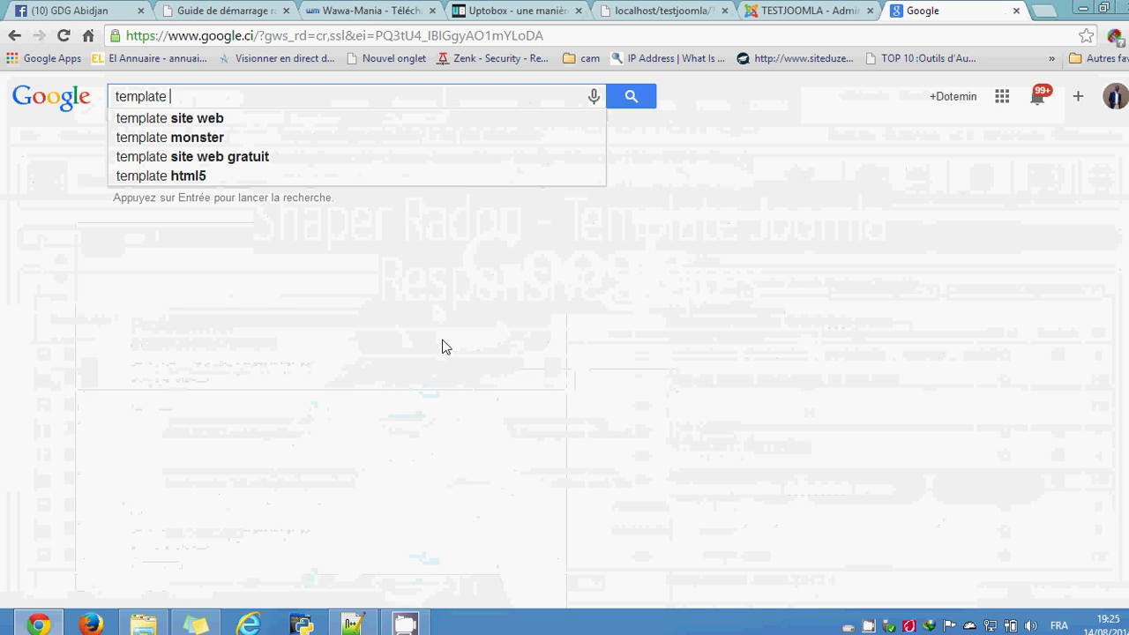
{"action": "type", "text": "jool"}
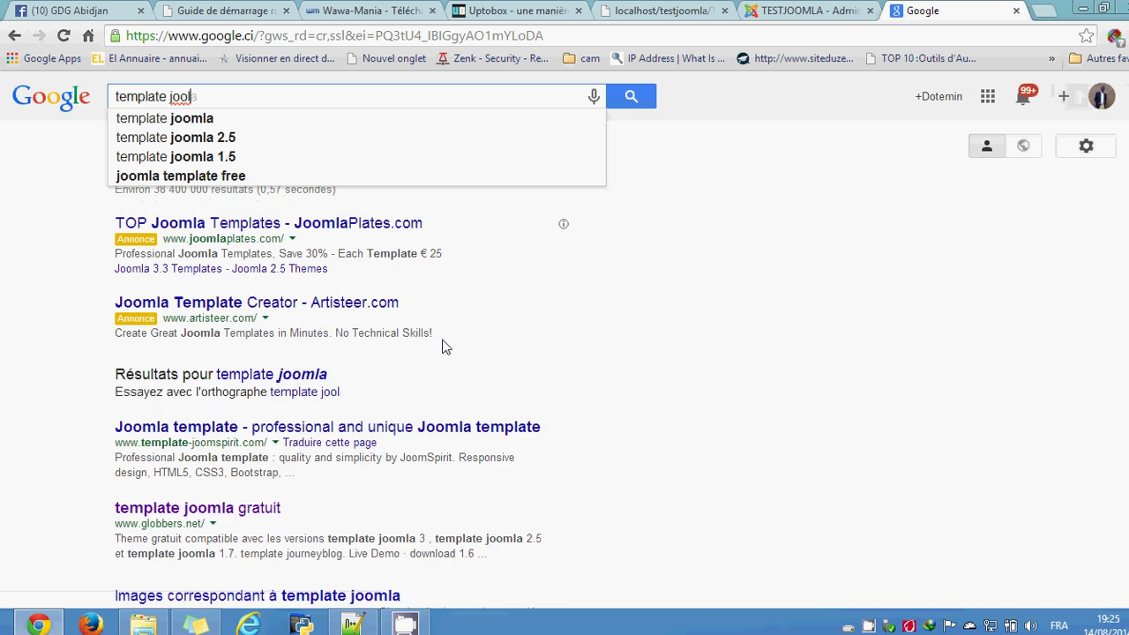
{"action": "key", "text": "BackSpace"}
{"action": "type", "text": "mla 2.5 grat"}
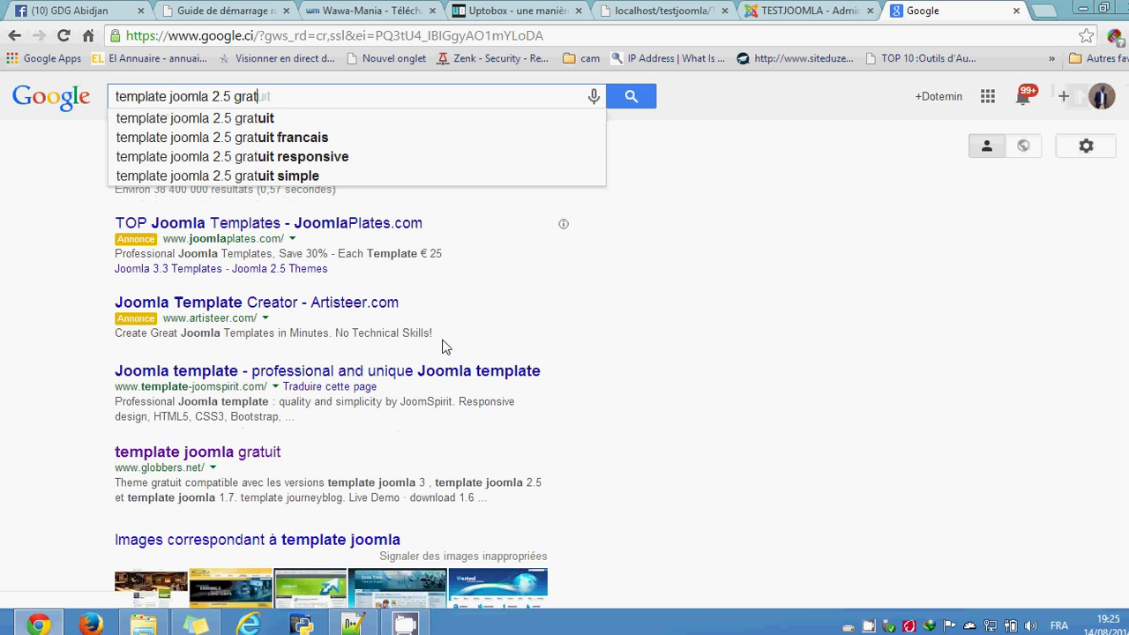
{"action": "type", "text": "uit"}
{"action": "key", "text": "Return"}
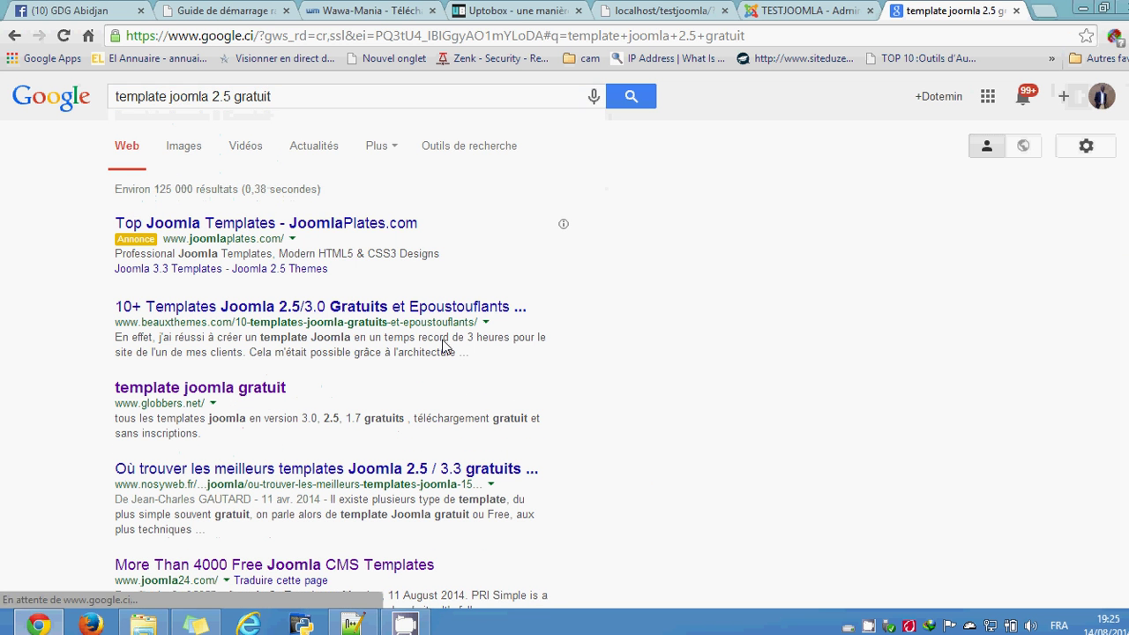
{"action": "scroll", "coordinate": [513, 351], "scroll_direction": "down", "scroll_amount": 2}
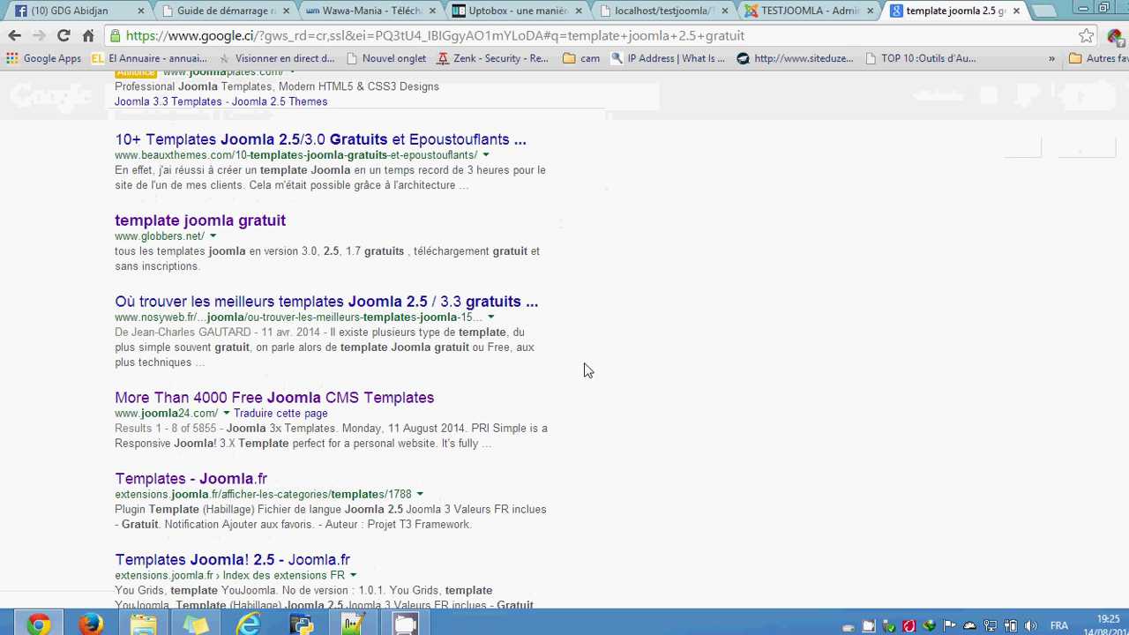
{"action": "left_click", "coordinate": [302, 402]}
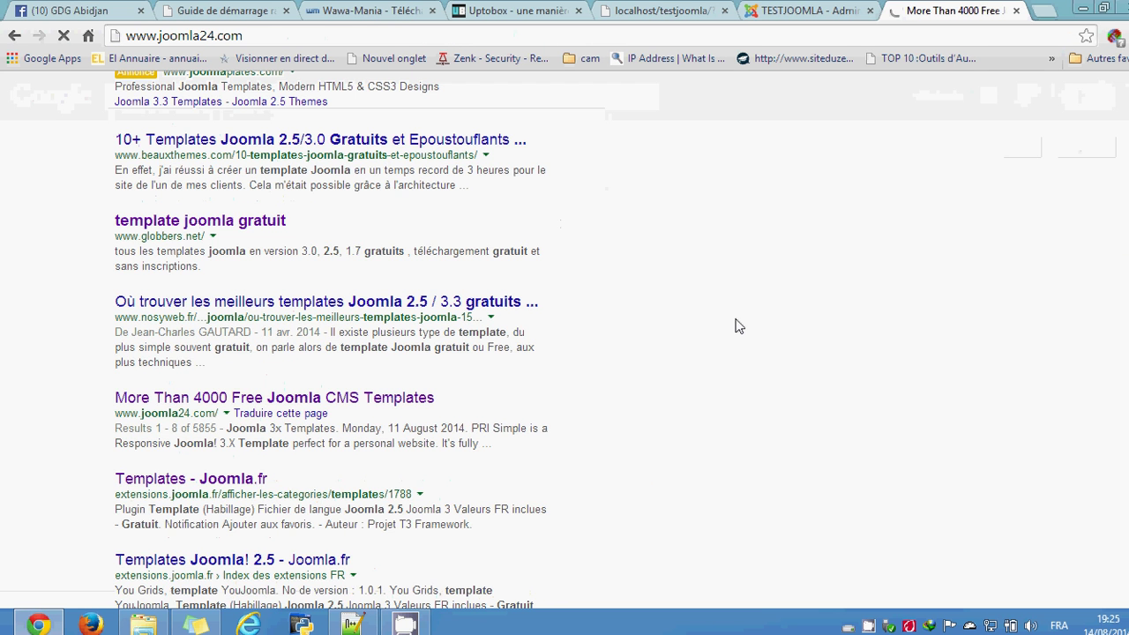
Step: Look at the ICT Novotela Free download page, then go back to the joomla24 home page
{"action": "scroll", "coordinate": [589, 344], "scroll_direction": "down", "scroll_amount": 6}
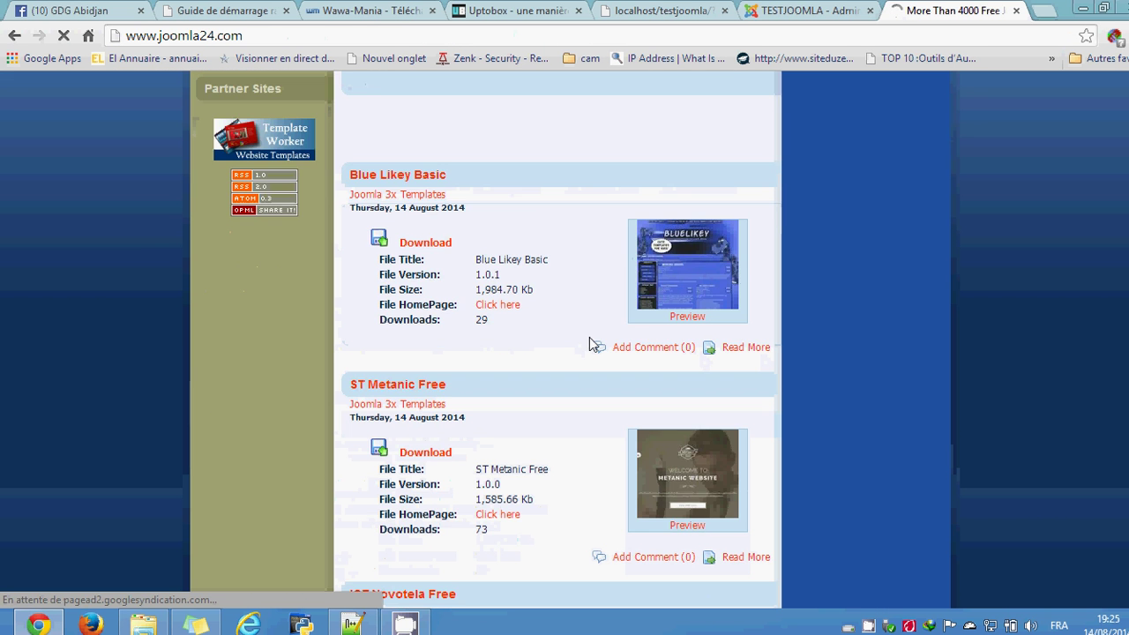
{"action": "scroll", "coordinate": [580, 368], "scroll_direction": "down", "scroll_amount": 2}
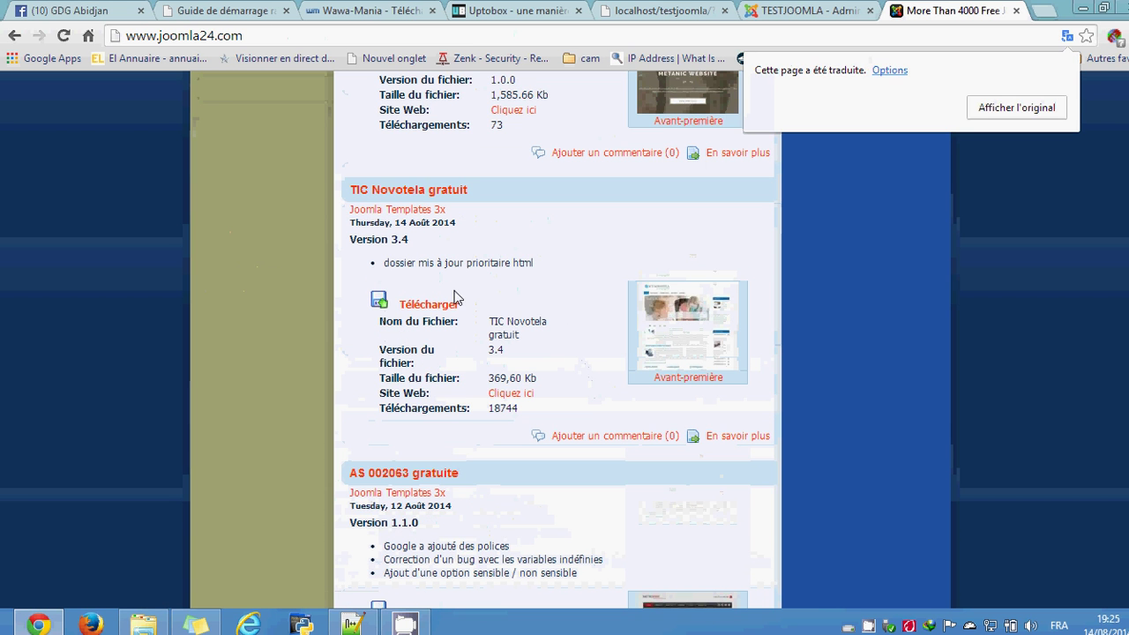
{"action": "left_click", "coordinate": [433, 309]}
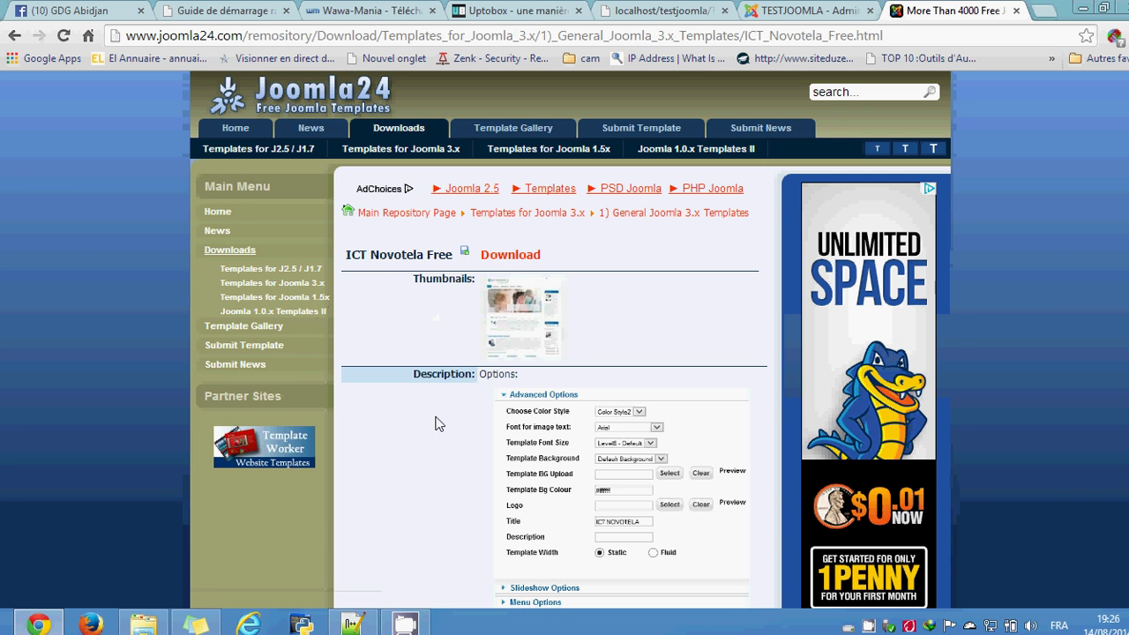
{"action": "scroll", "coordinate": [668, 327], "scroll_direction": "down", "scroll_amount": 1}
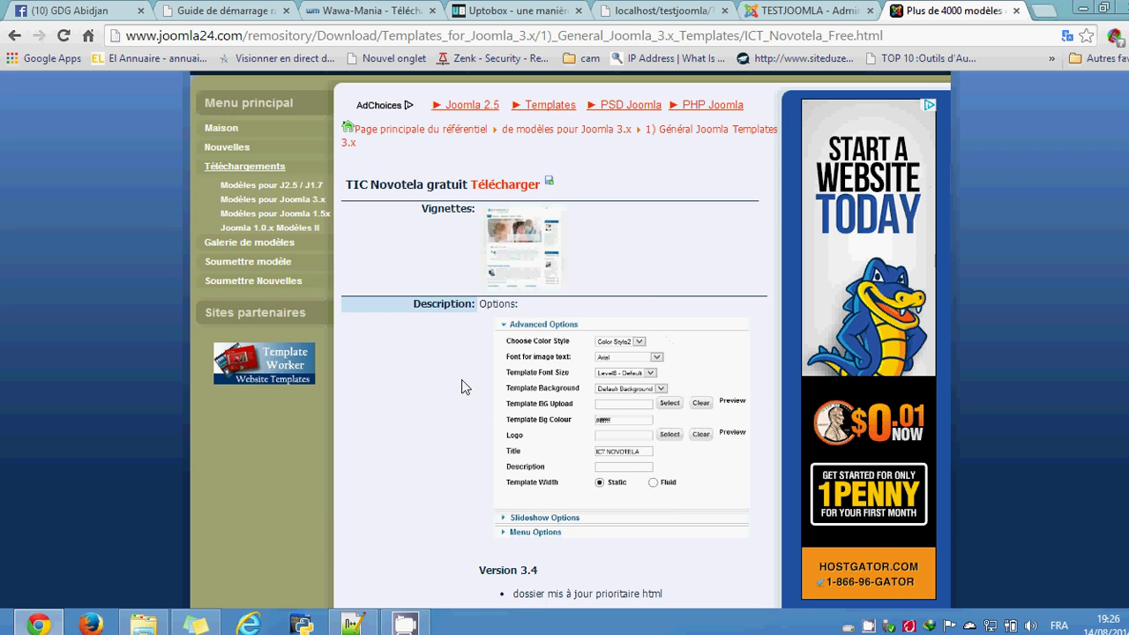
{"action": "scroll", "coordinate": [465, 376], "scroll_direction": "down", "scroll_amount": 2}
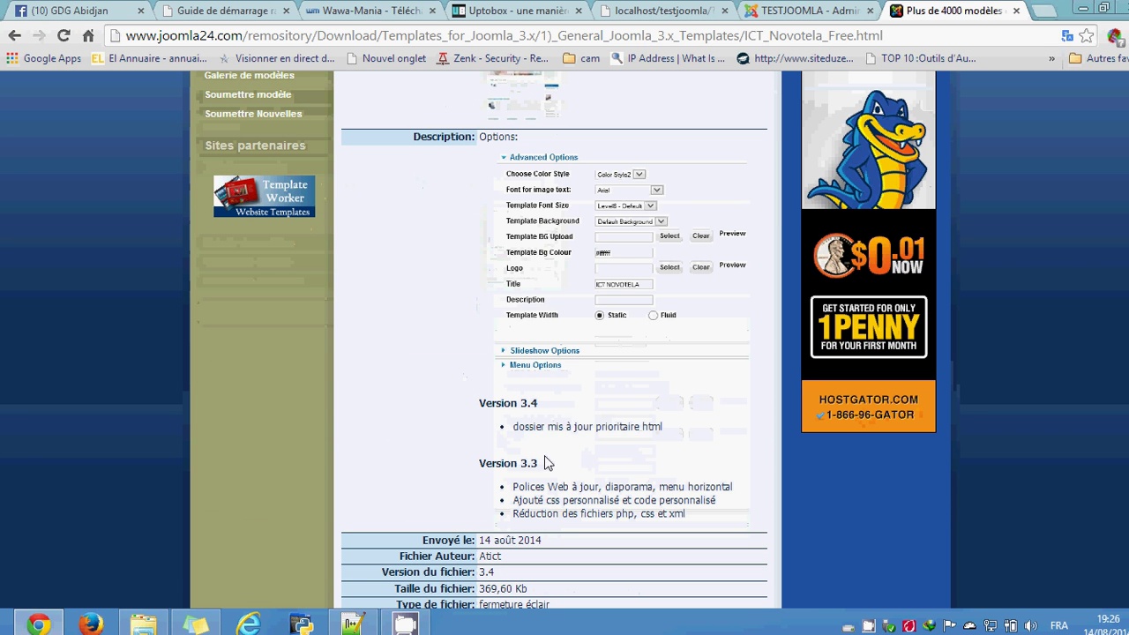
{"action": "scroll", "coordinate": [584, 471], "scroll_direction": "down", "scroll_amount": 2}
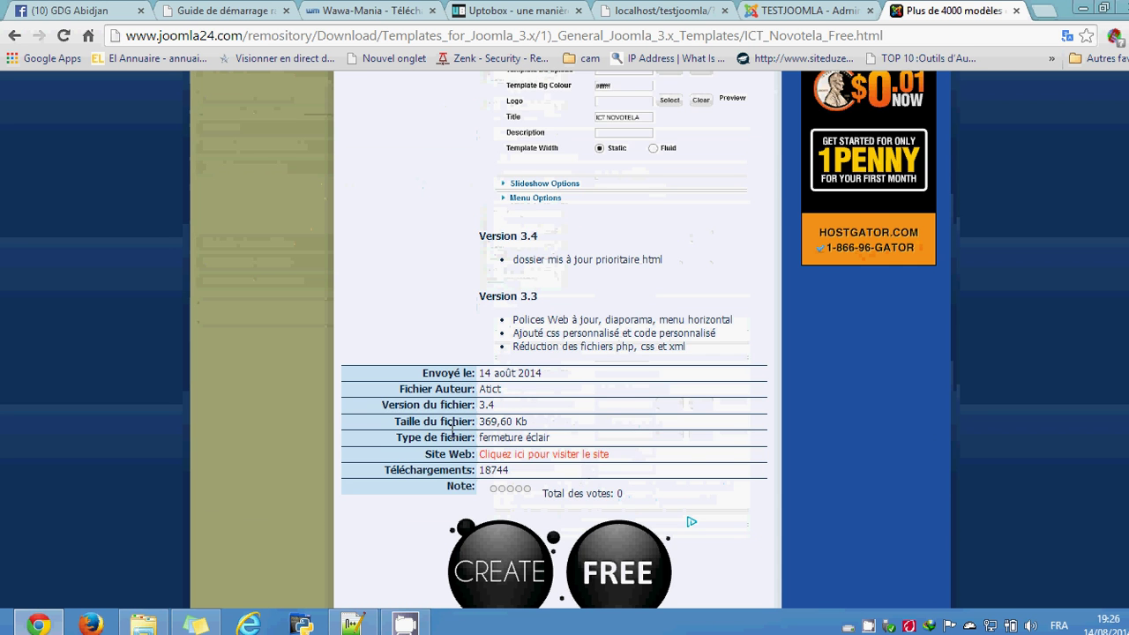
{"action": "scroll", "coordinate": [454, 432], "scroll_direction": "up", "scroll_amount": 5}
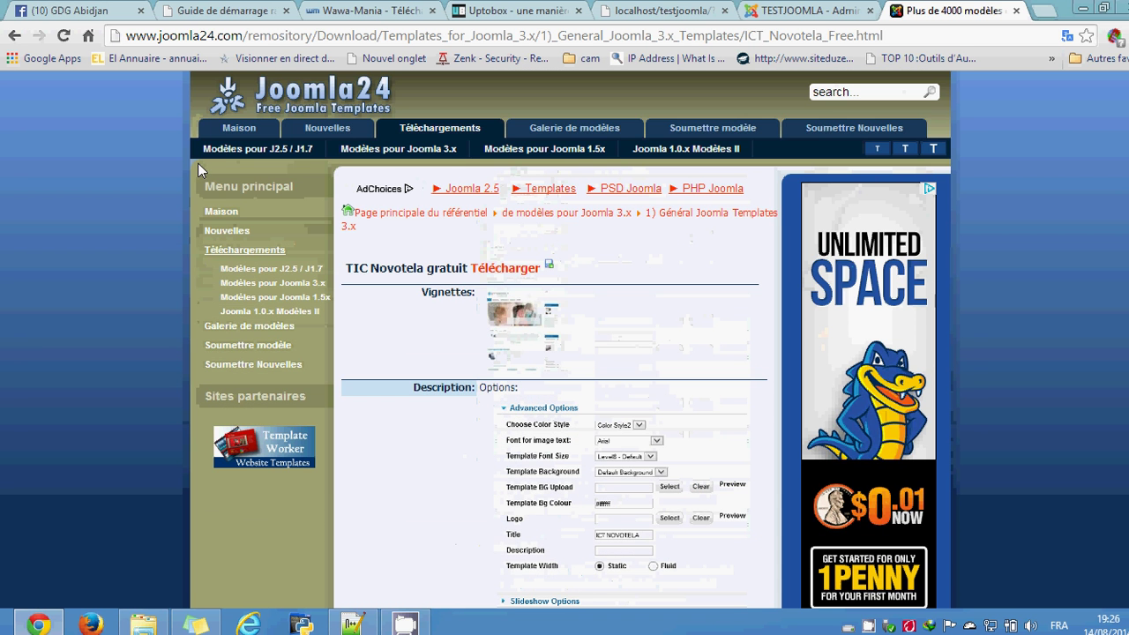
{"action": "left_click", "coordinate": [14, 35]}
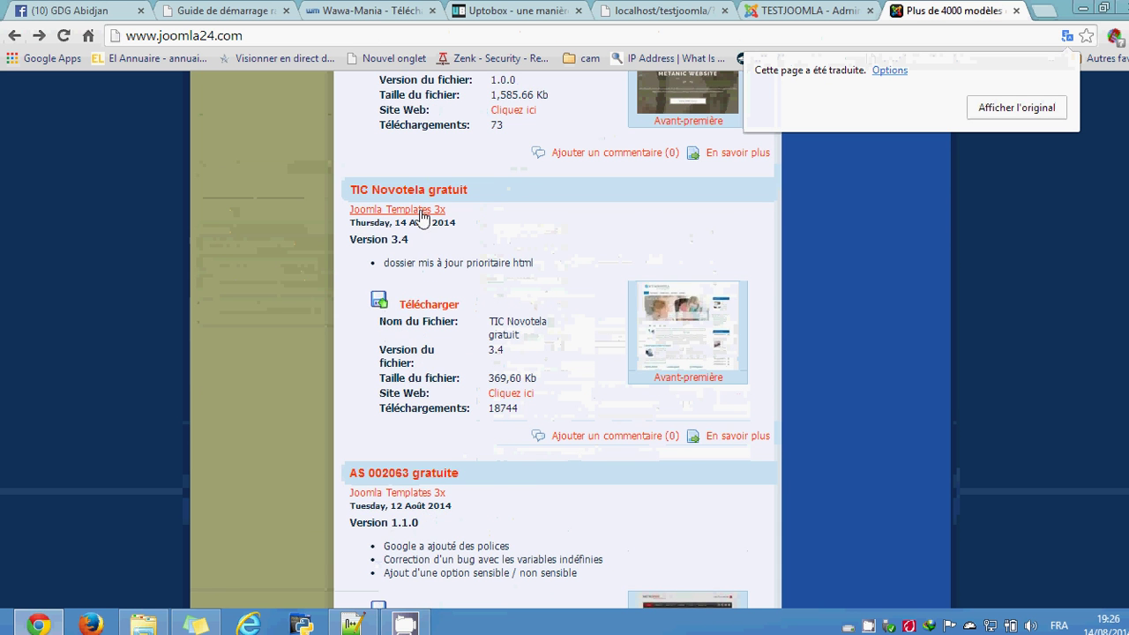
Step: Scroll down through the home page's template listings and back up to the top
{"action": "scroll", "coordinate": [528, 480], "scroll_direction": "down", "scroll_amount": 2}
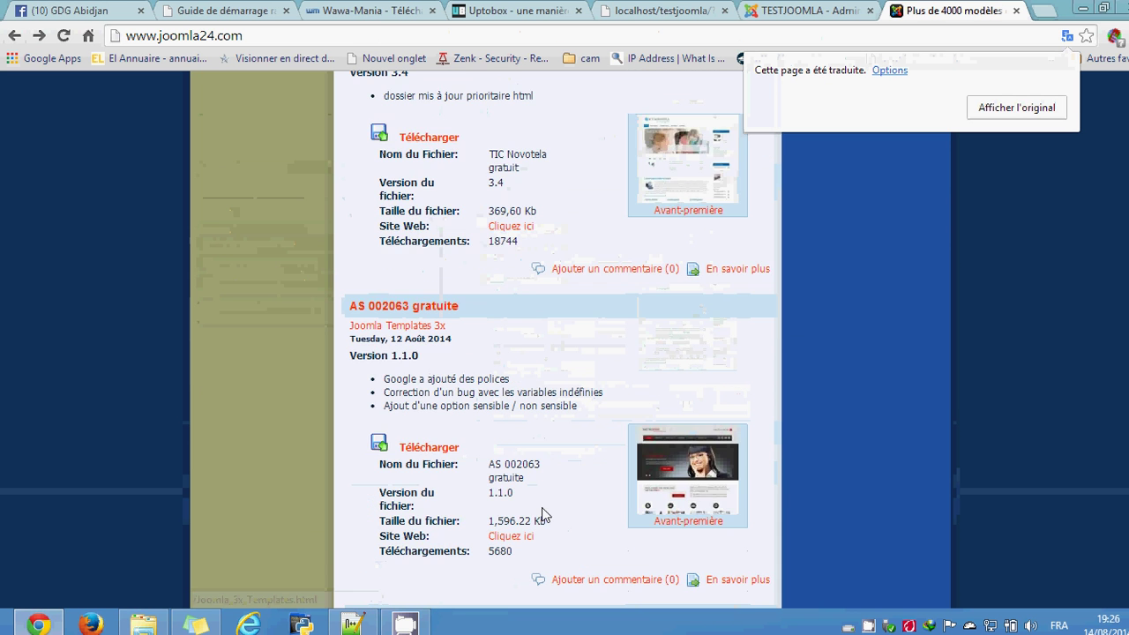
{"action": "scroll", "coordinate": [542, 514], "scroll_direction": "down", "scroll_amount": 2}
{"action": "scroll", "coordinate": [544, 474], "scroll_direction": "down", "scroll_amount": 5}
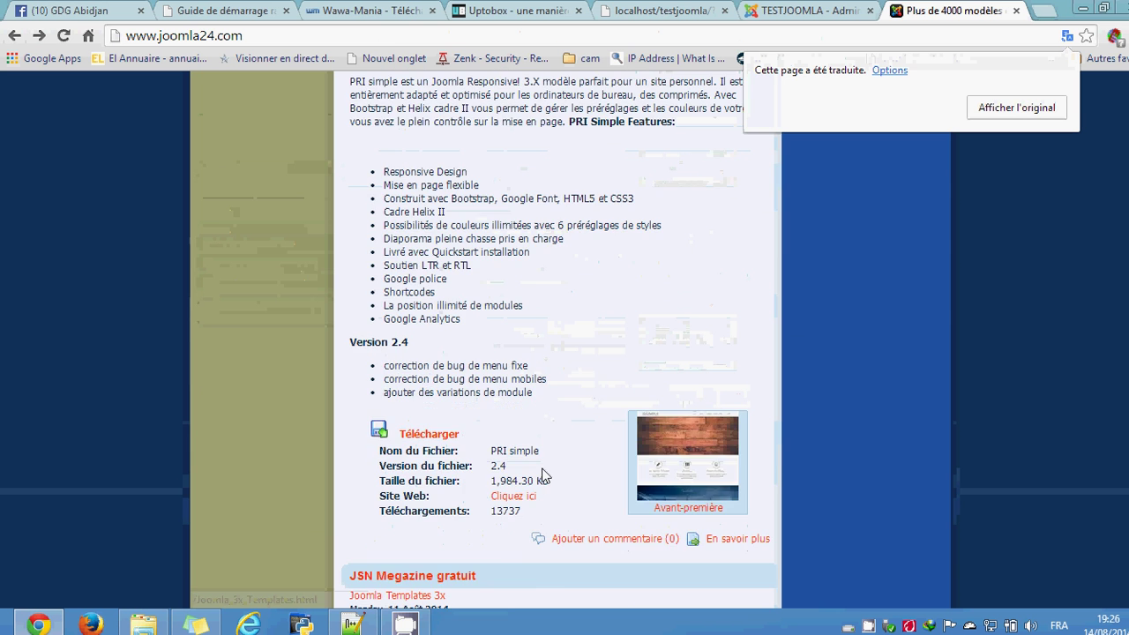
{"action": "scroll", "coordinate": [542, 476], "scroll_direction": "down", "scroll_amount": 6}
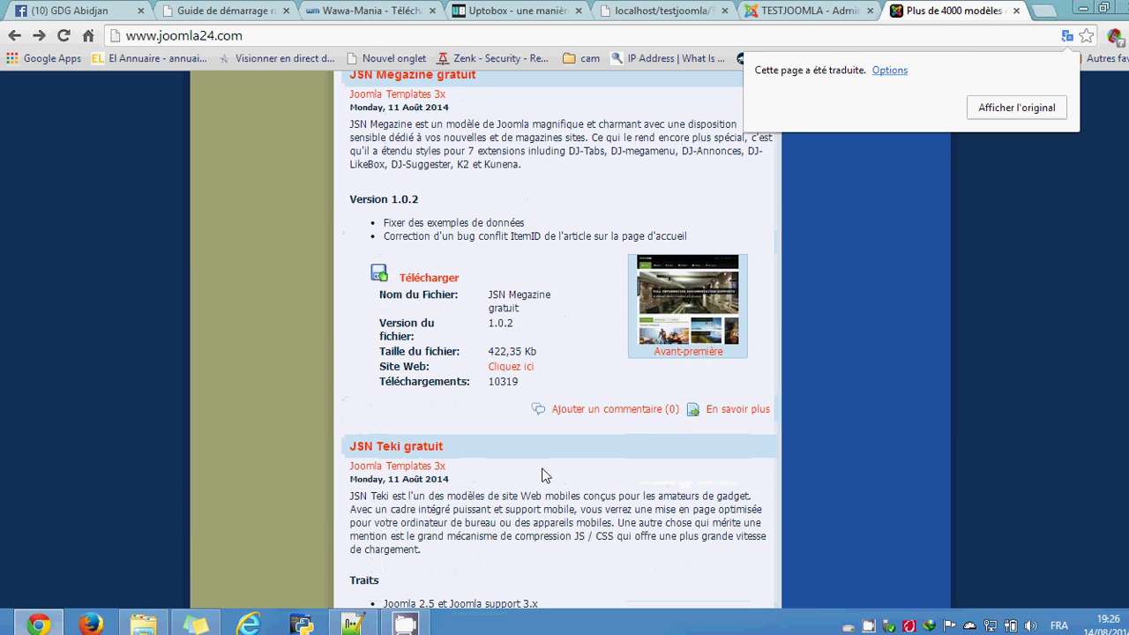
{"action": "scroll", "coordinate": [542, 477], "scroll_direction": "down", "scroll_amount": 6}
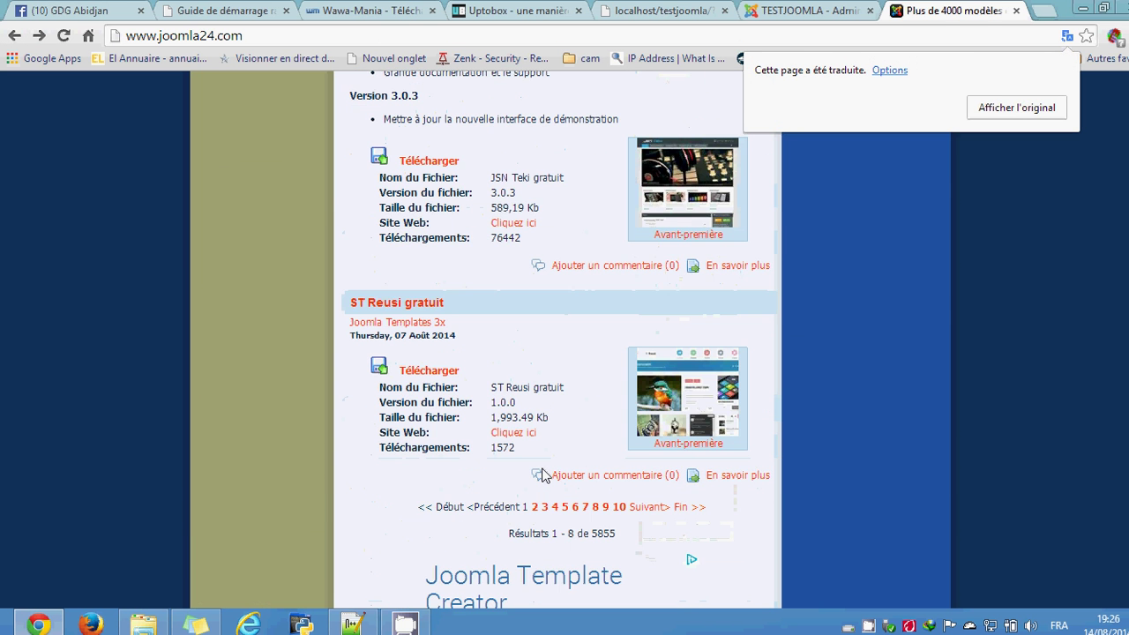
{"action": "scroll", "coordinate": [510, 468], "scroll_direction": "up", "scroll_amount": 10}
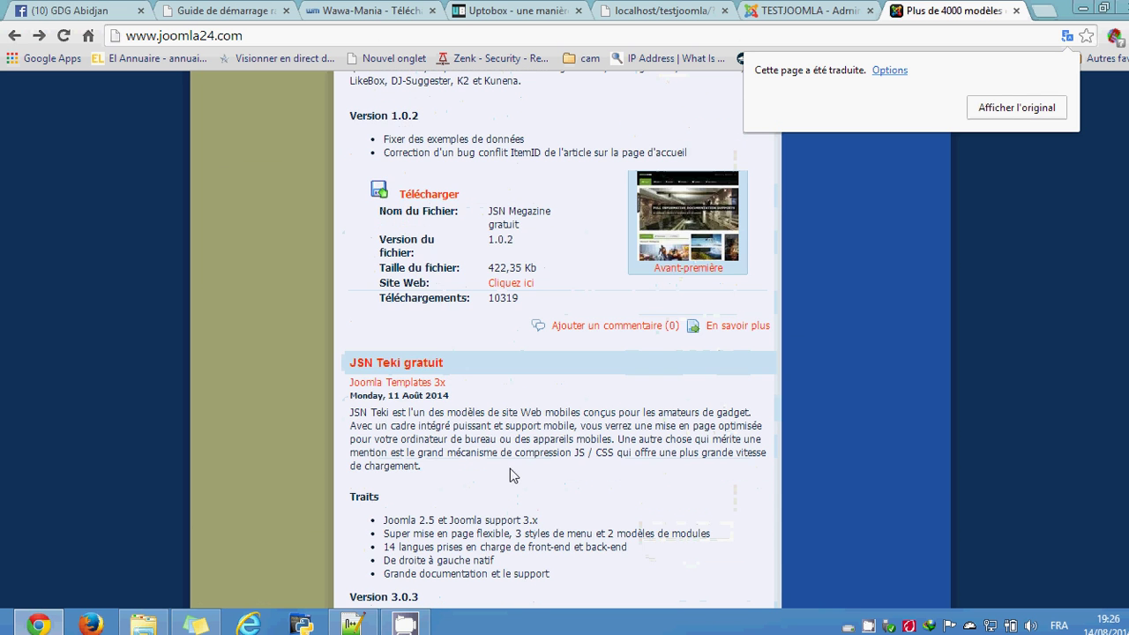
{"action": "scroll", "coordinate": [510, 468], "scroll_direction": "up", "scroll_amount": 15}
{"action": "scroll", "coordinate": [509, 475], "scroll_direction": "up", "scroll_amount": 10}
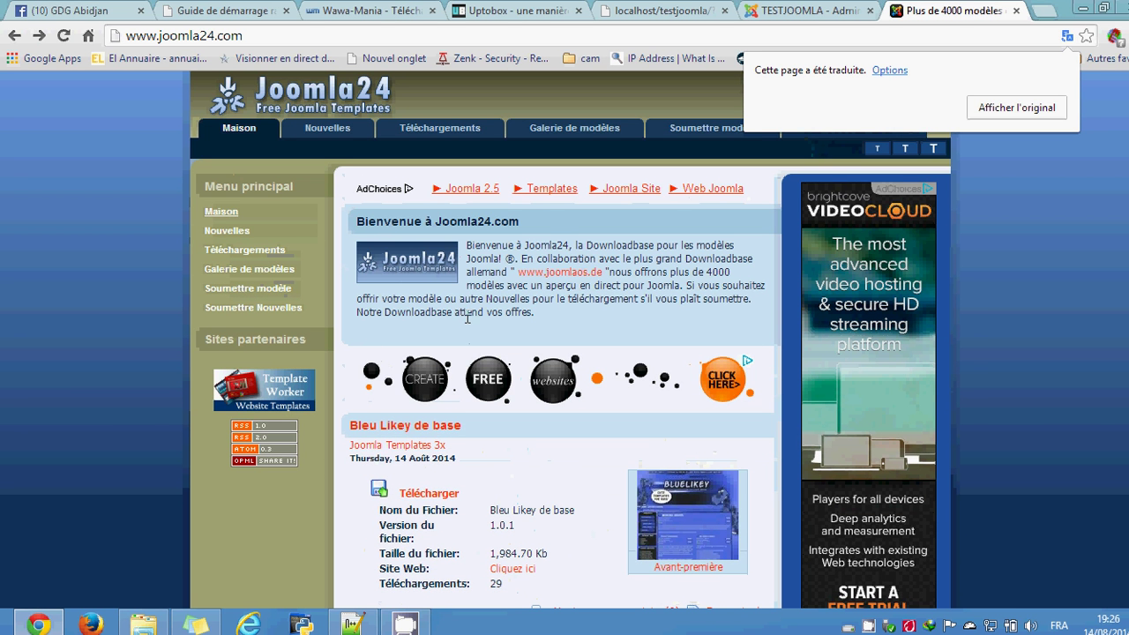
Step: Browse Téléchargements > Templates for Joomla 2.5 / 1.7 > General Joomla Templates and scroll to Adana gratuit
{"action": "left_click", "coordinate": [255, 253]}
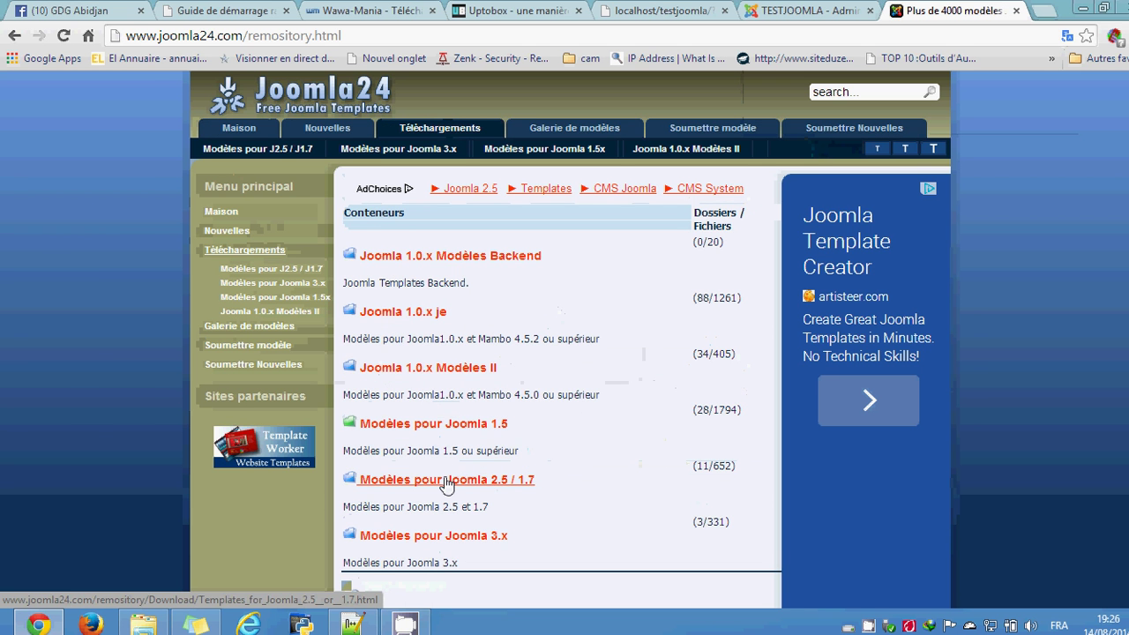
{"action": "left_click", "coordinate": [446, 483]}
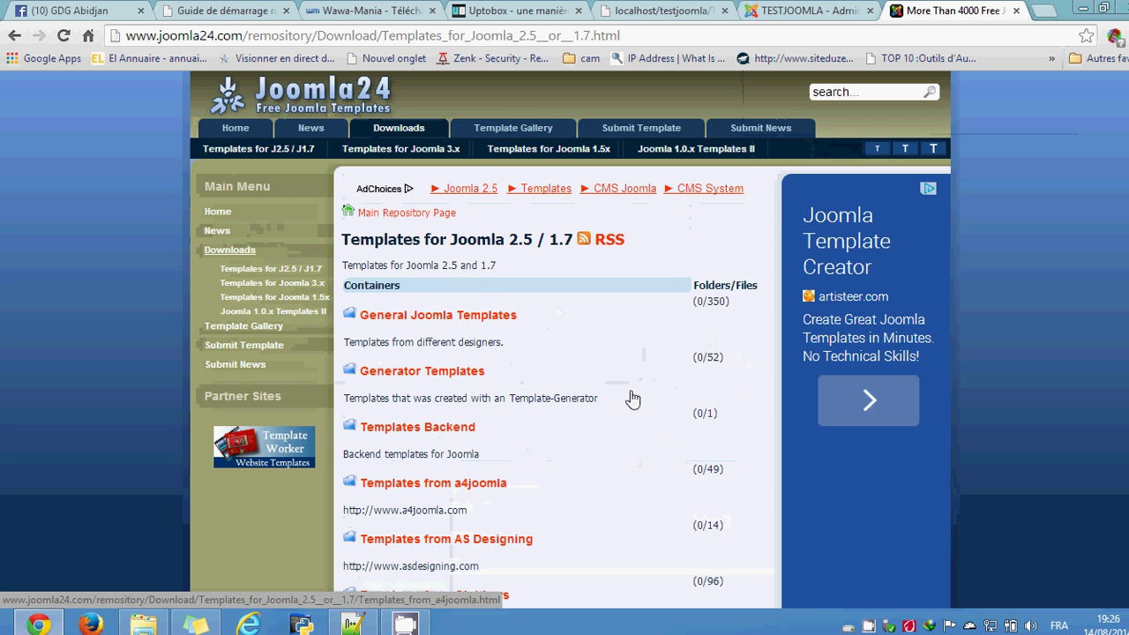
{"action": "scroll", "coordinate": [418, 207], "scroll_direction": "down", "scroll_amount": 3}
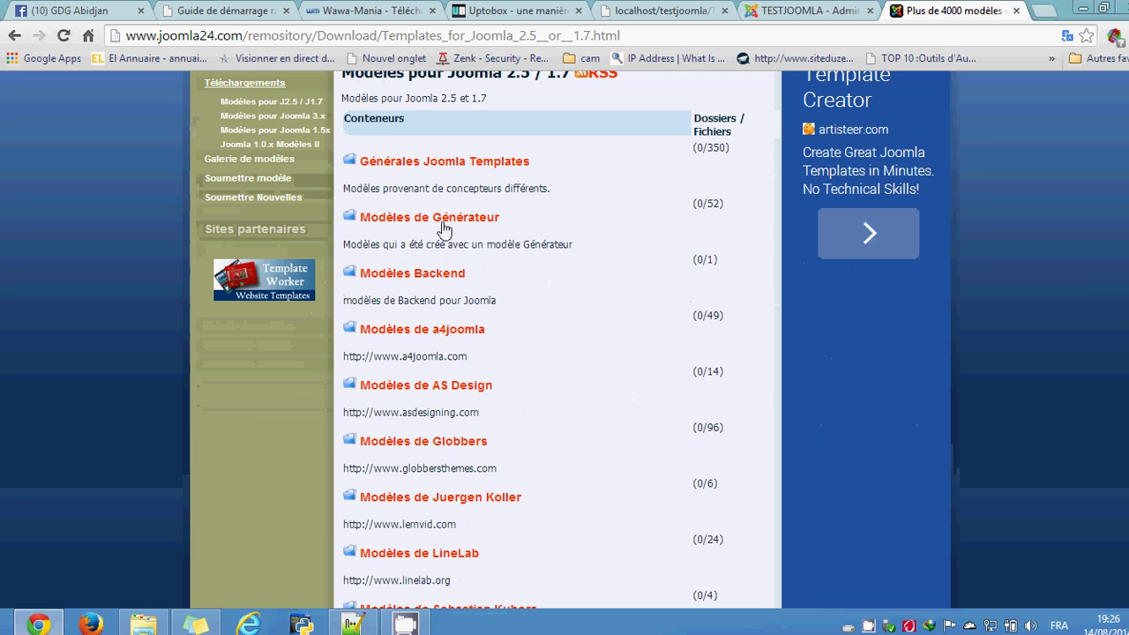
{"action": "left_click", "coordinate": [443, 166]}
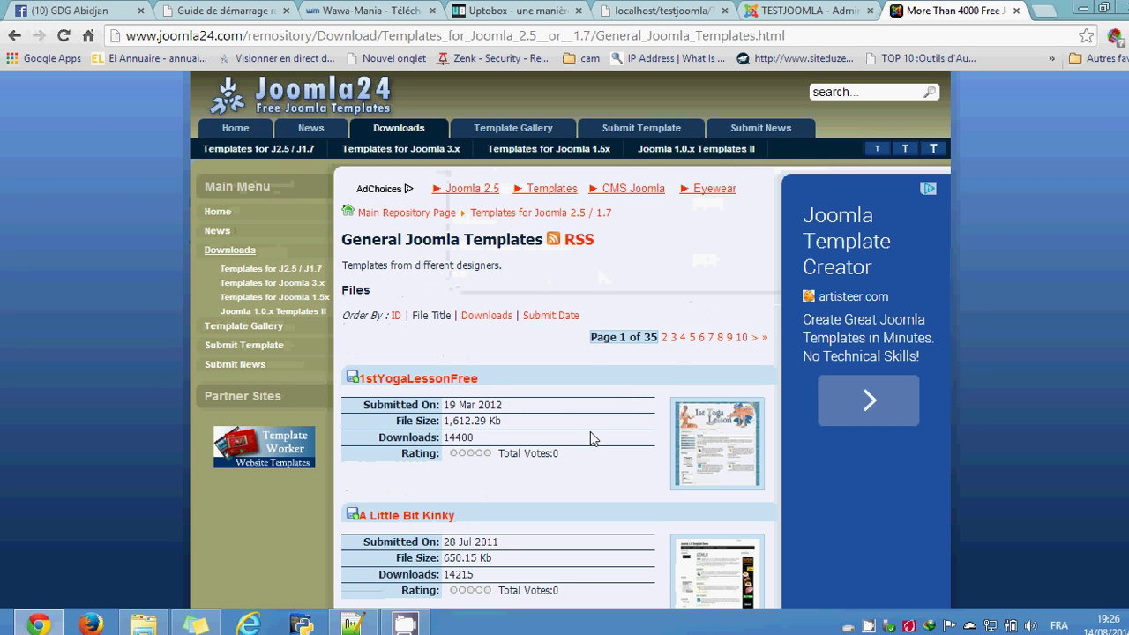
{"action": "scroll", "coordinate": [564, 397], "scroll_direction": "down", "scroll_amount": 4}
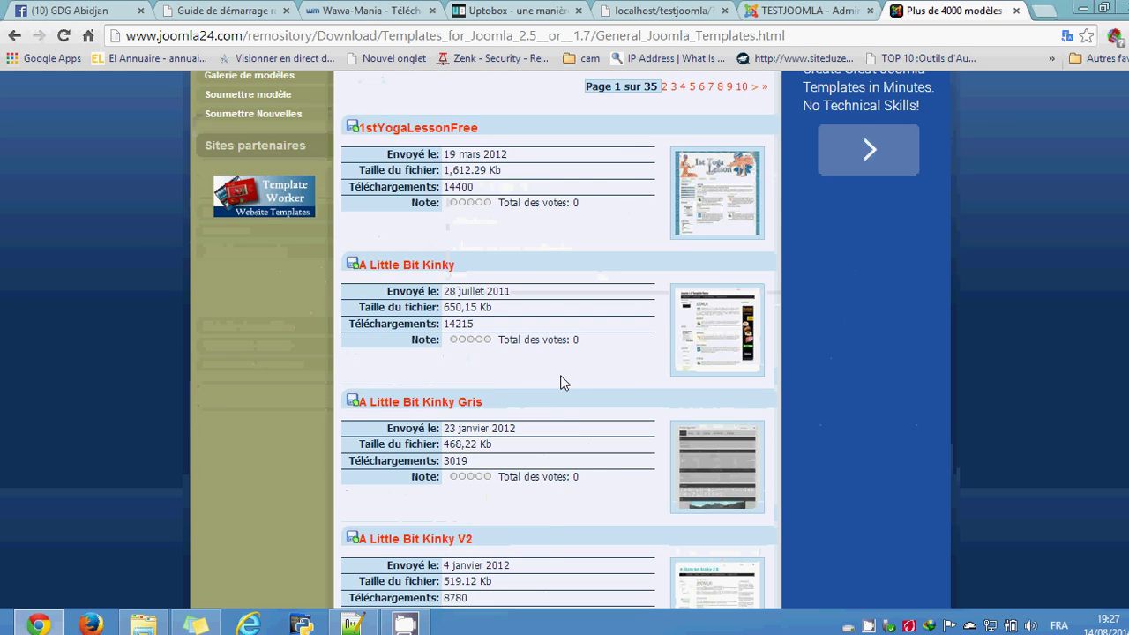
{"action": "scroll", "coordinate": [530, 380], "scroll_direction": "down", "scroll_amount": 5}
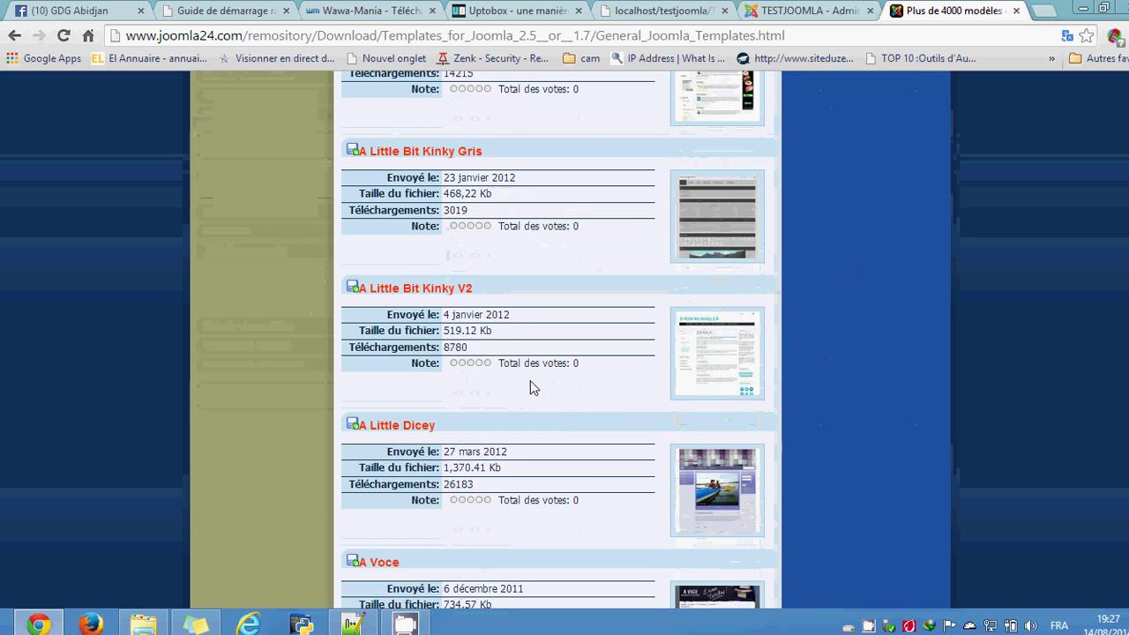
{"action": "scroll", "coordinate": [632, 296], "scroll_direction": "down", "scroll_amount": 6}
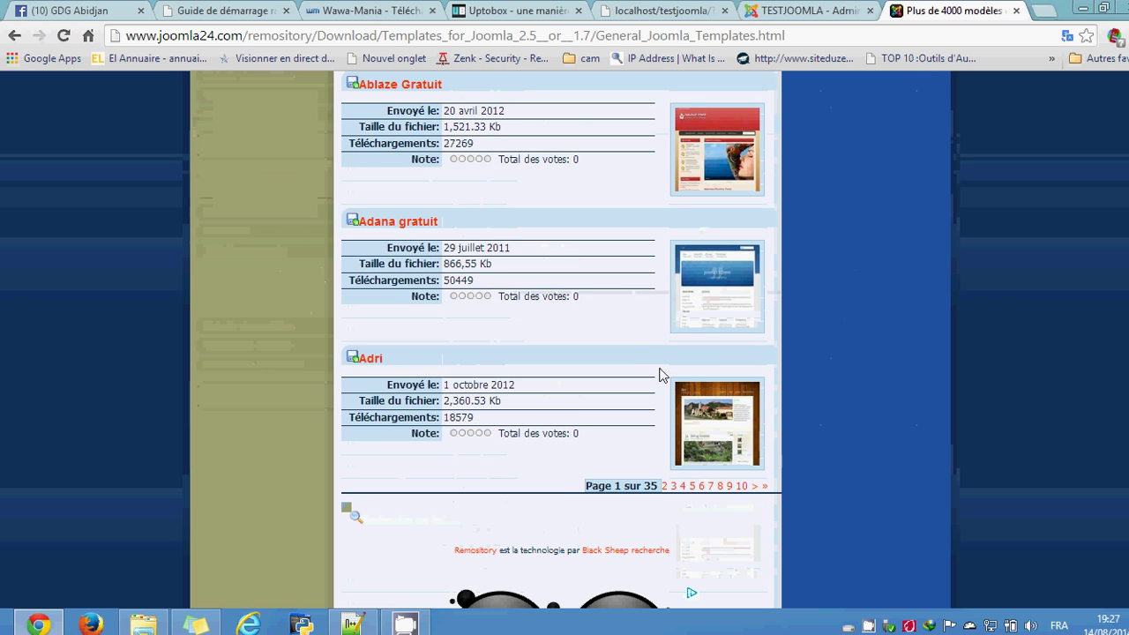
{"action": "scroll", "coordinate": [571, 415], "scroll_direction": "down", "scroll_amount": 2}
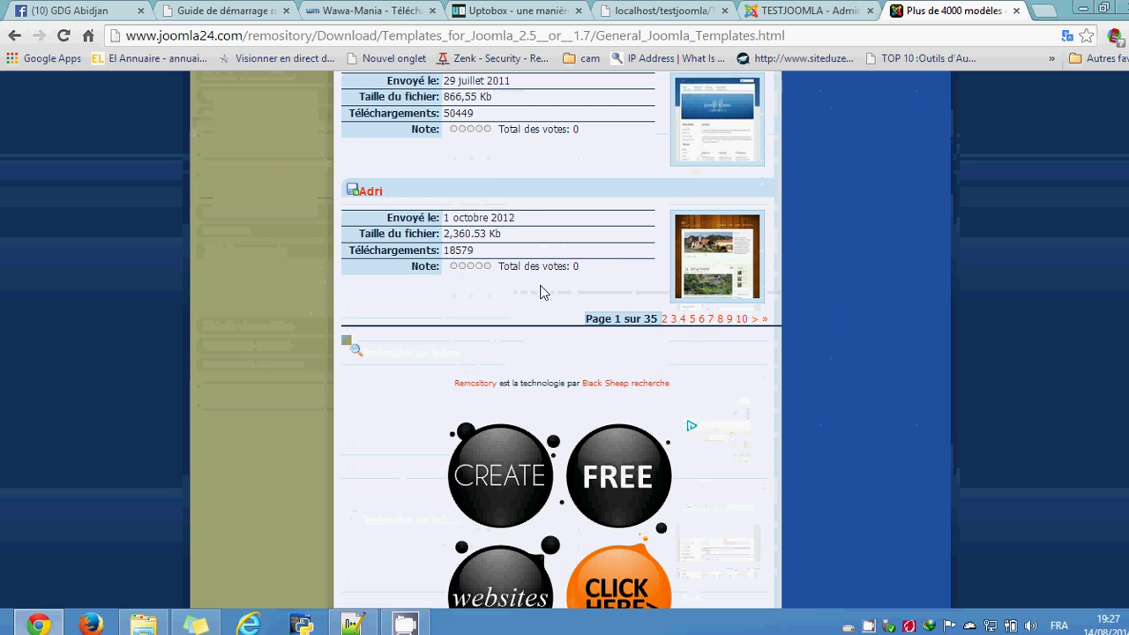
{"action": "scroll", "coordinate": [537, 340], "scroll_direction": "up", "scroll_amount": 2}
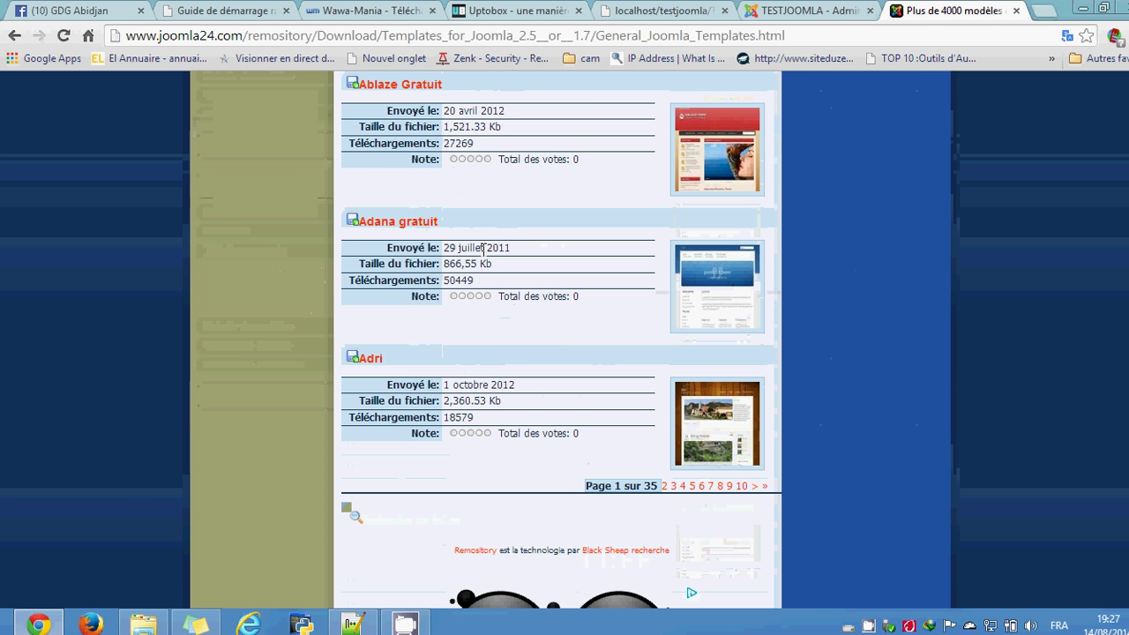
Step: Open the Adana gratuit template's details page
{"action": "left_click", "coordinate": [416, 227]}
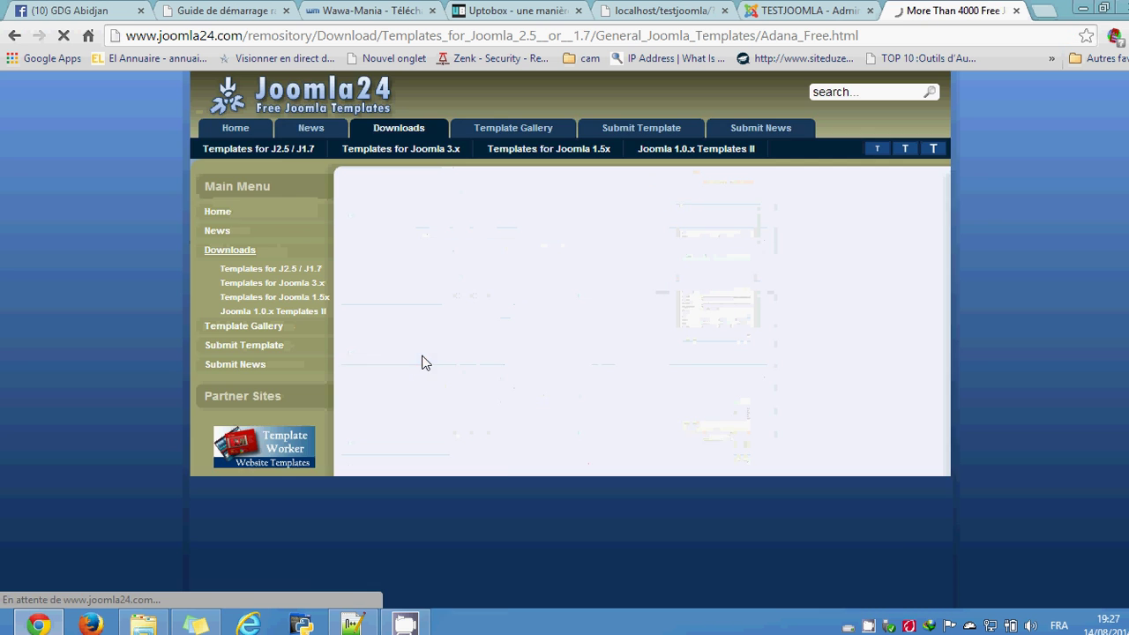
{"action": "scroll", "coordinate": [457, 327], "scroll_direction": "down", "scroll_amount": 2}
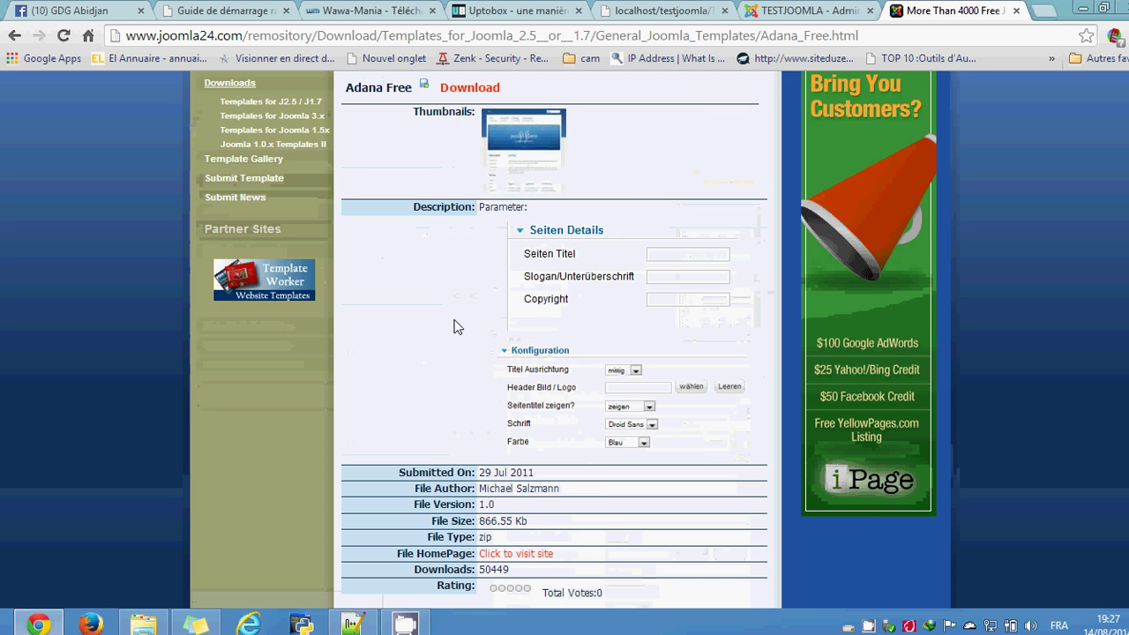
{"action": "scroll", "coordinate": [457, 367], "scroll_direction": "up", "scroll_amount": 1}
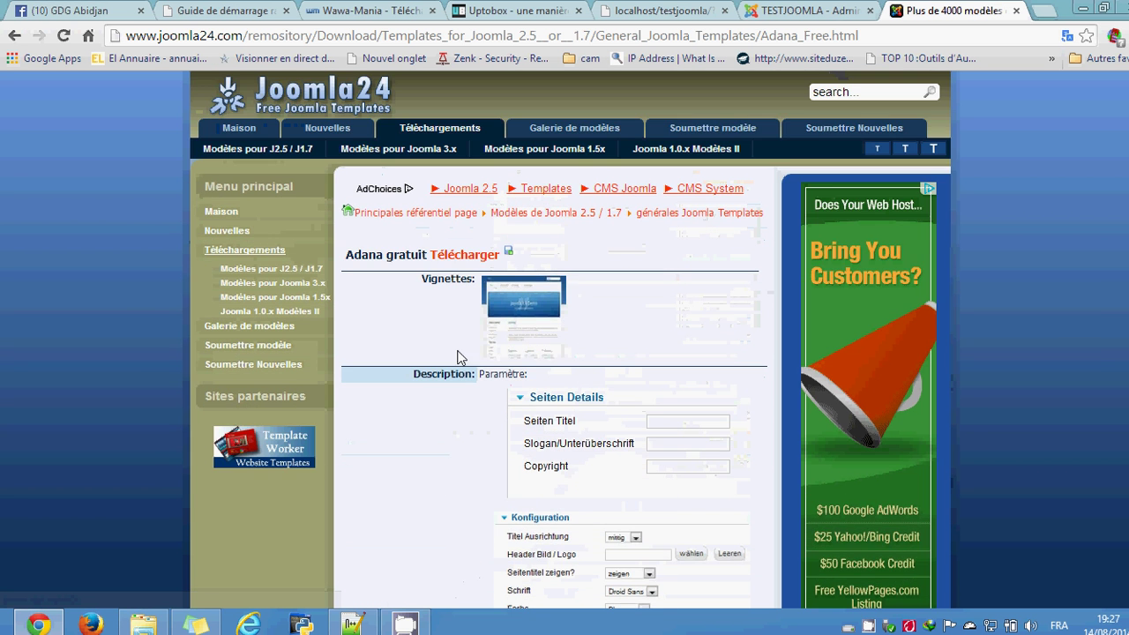
Step: Accept the licence, download adana-free_j1.6.zip, and show its Compressed downloads folder
{"action": "left_click", "coordinate": [509, 256]}
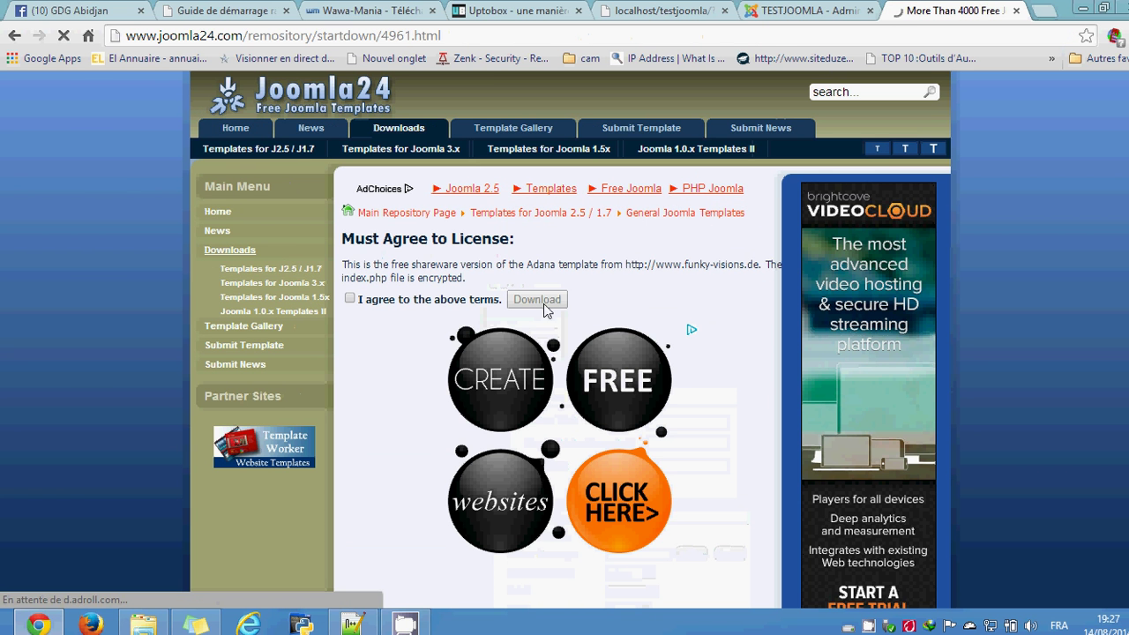
{"action": "left_click", "coordinate": [350, 299]}
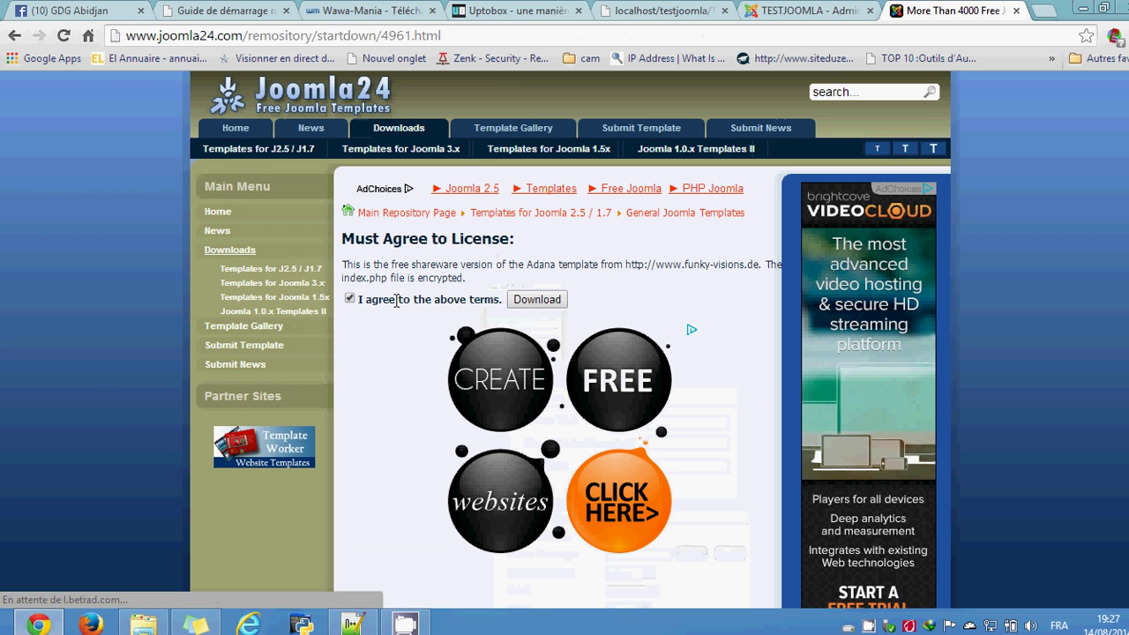
{"action": "left_click", "coordinate": [525, 302]}
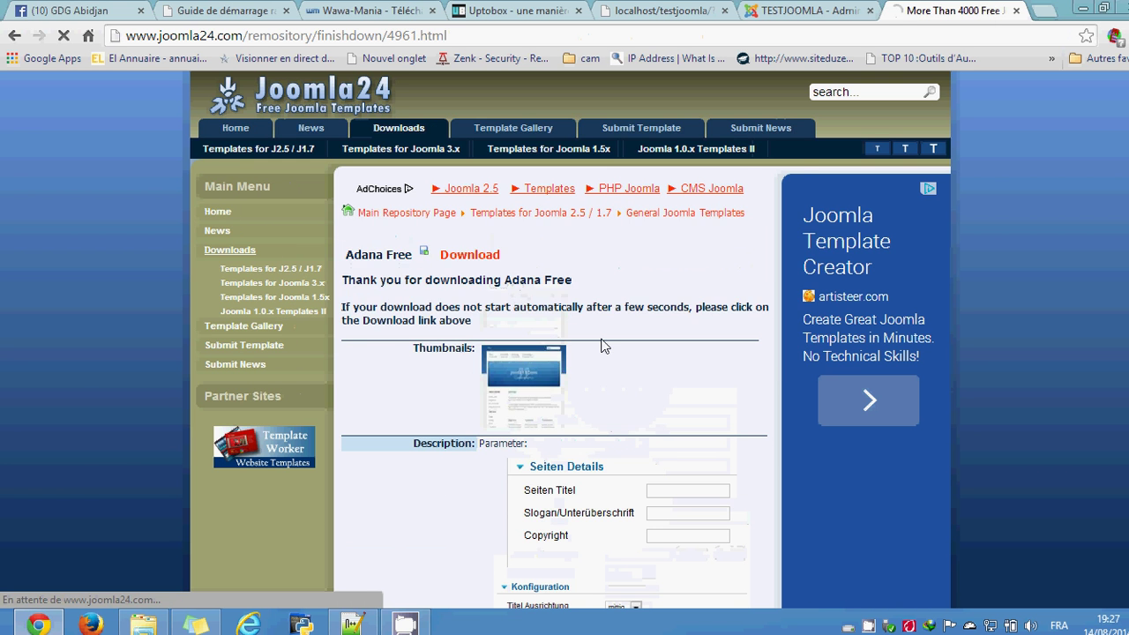
{"action": "left_click", "coordinate": [589, 370]}
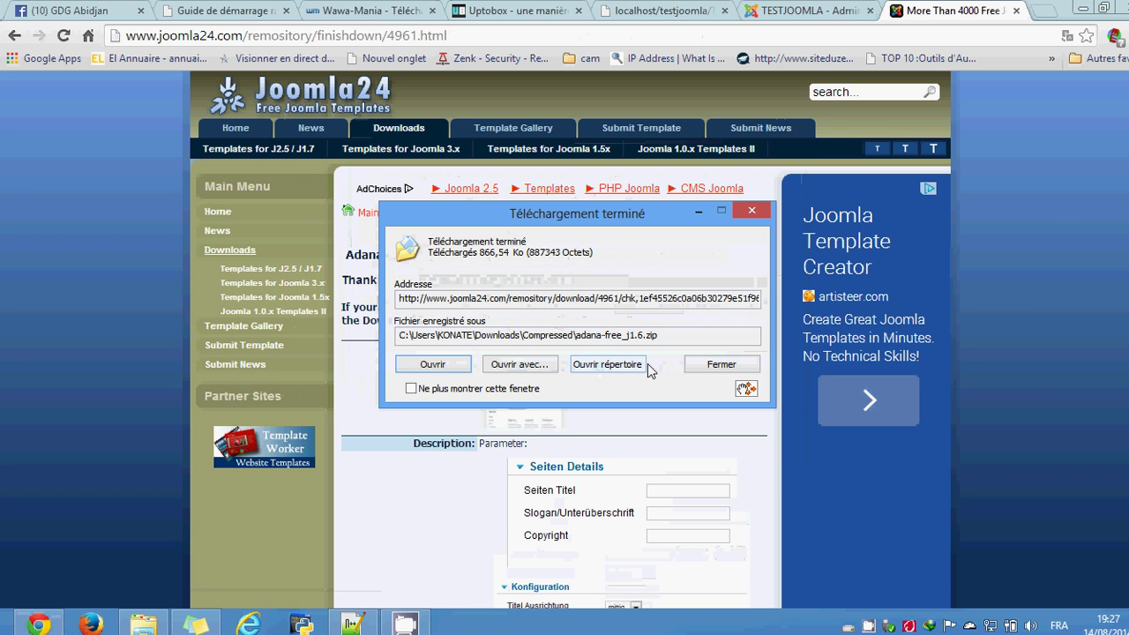
{"action": "left_click", "coordinate": [621, 369]}
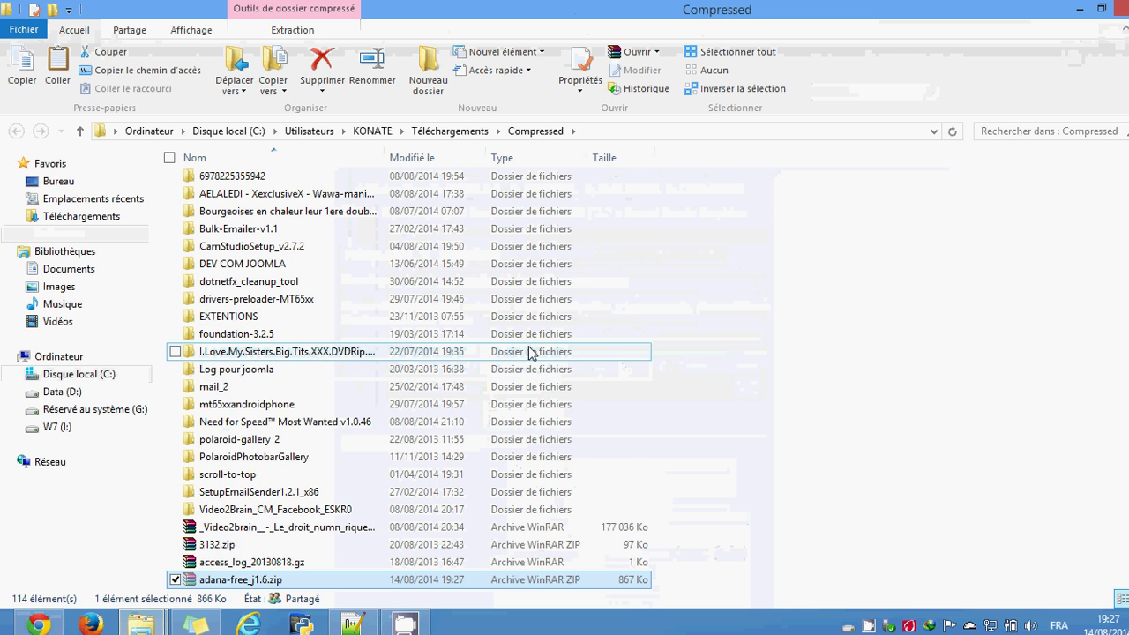
Step: Paste adana-free_j1.6.zip into the Images library's CAPTURE IVOPRINT folder, then return to Chrome
{"action": "left_click", "coordinate": [63, 268]}
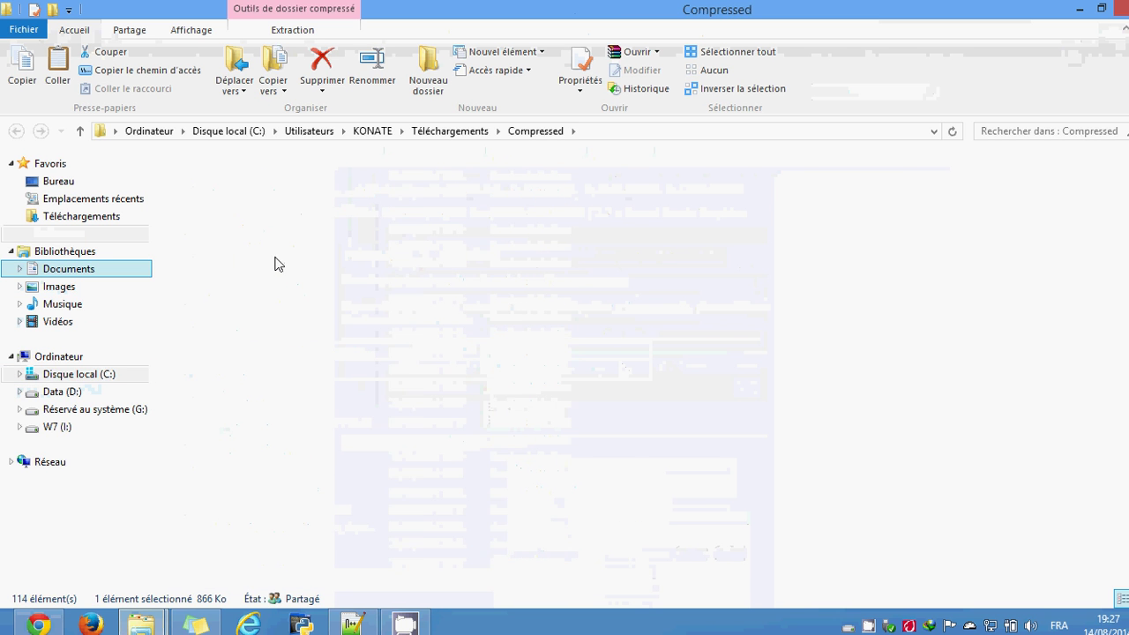
{"action": "left_click", "coordinate": [64, 293]}
{"action": "double_click", "coordinate": [222, 231]}
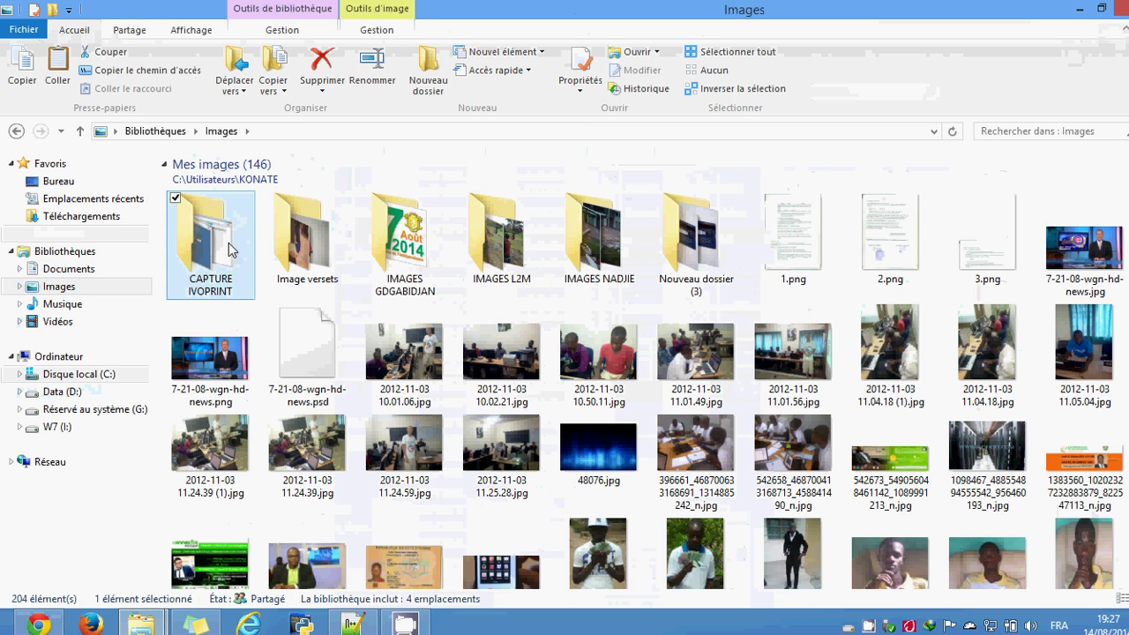
{"action": "key", "text": "ctrl+v"}
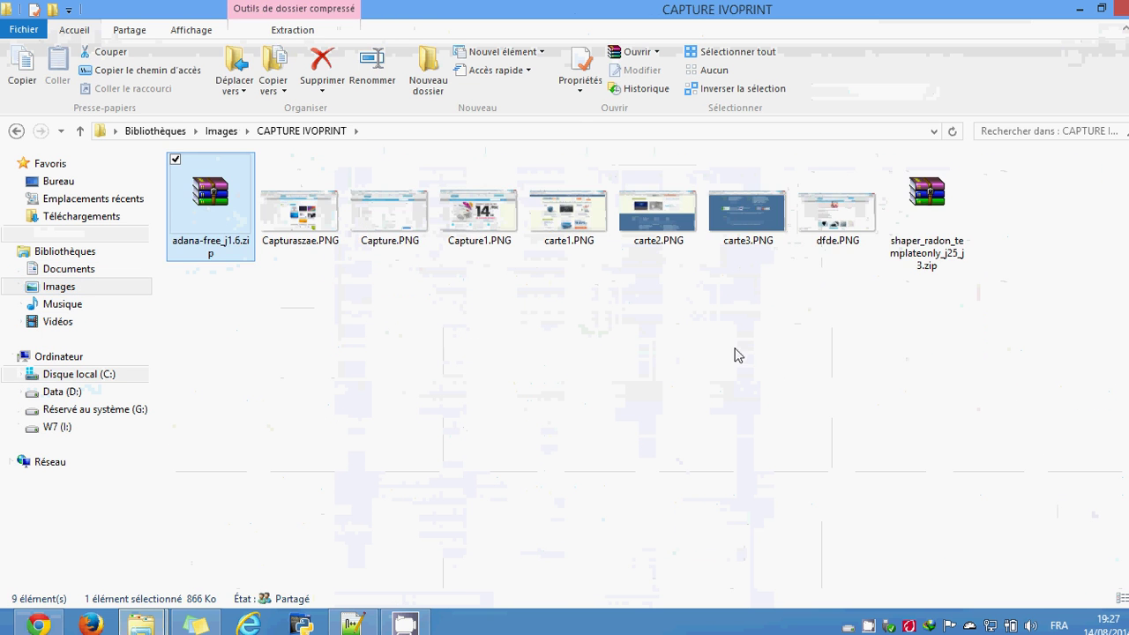
{"action": "key", "text": "alt+Tab"}
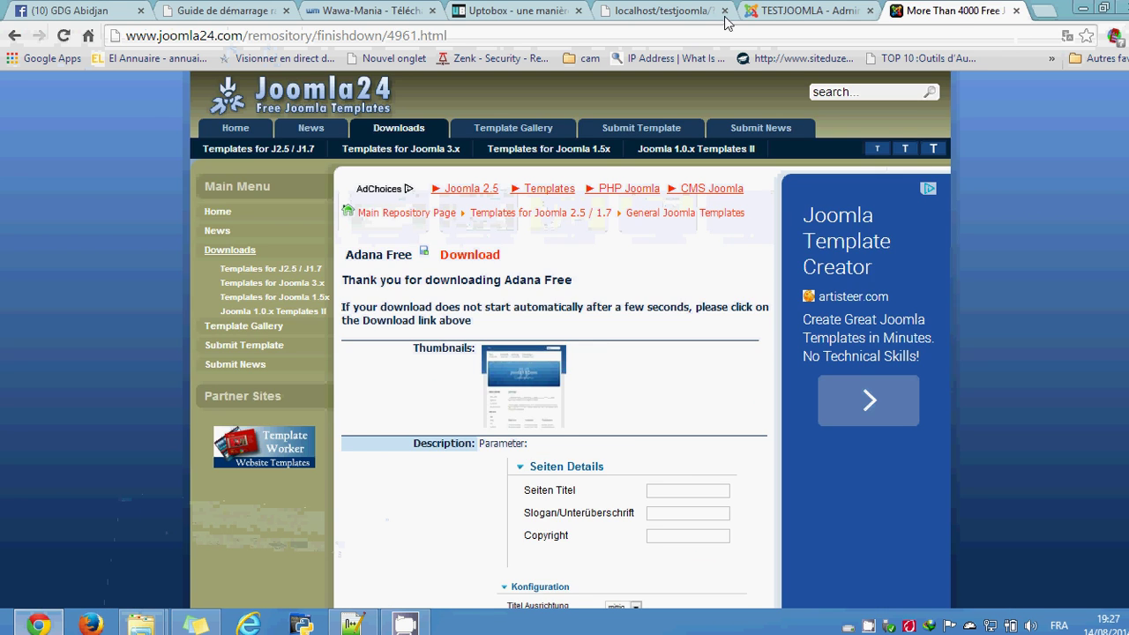
Step: Upload and install adana-free_j1.6.zip from the TESTJOOMLA extension installation page
{"action": "left_click", "coordinate": [796, 11]}
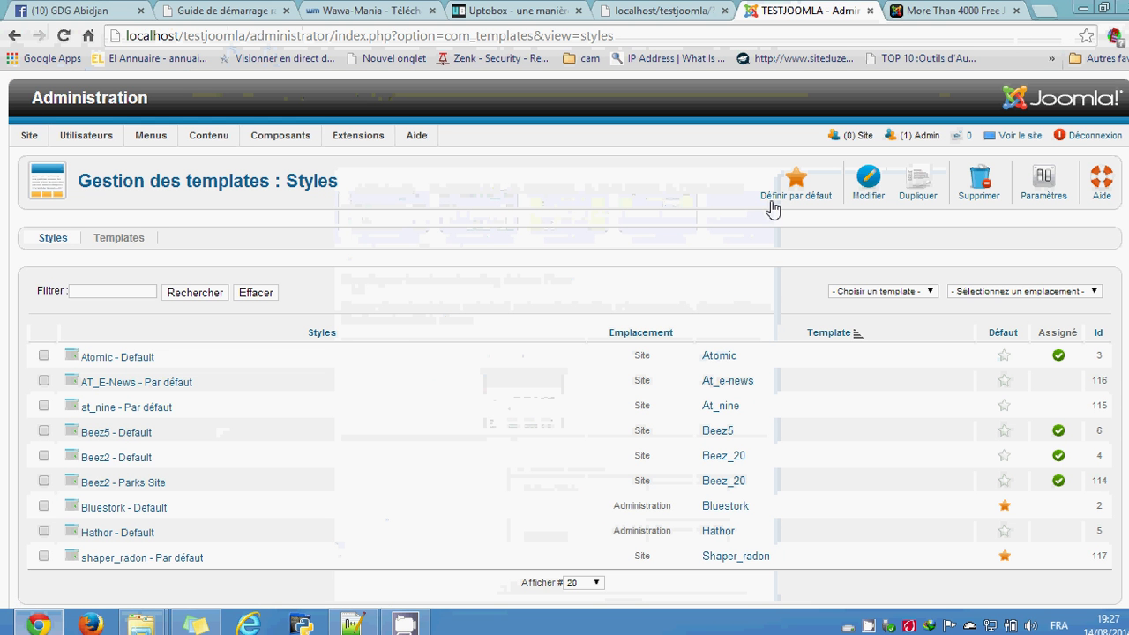
{"action": "mouse_move", "coordinate": [358, 137]}
{"action": "left_click", "coordinate": [362, 158]}
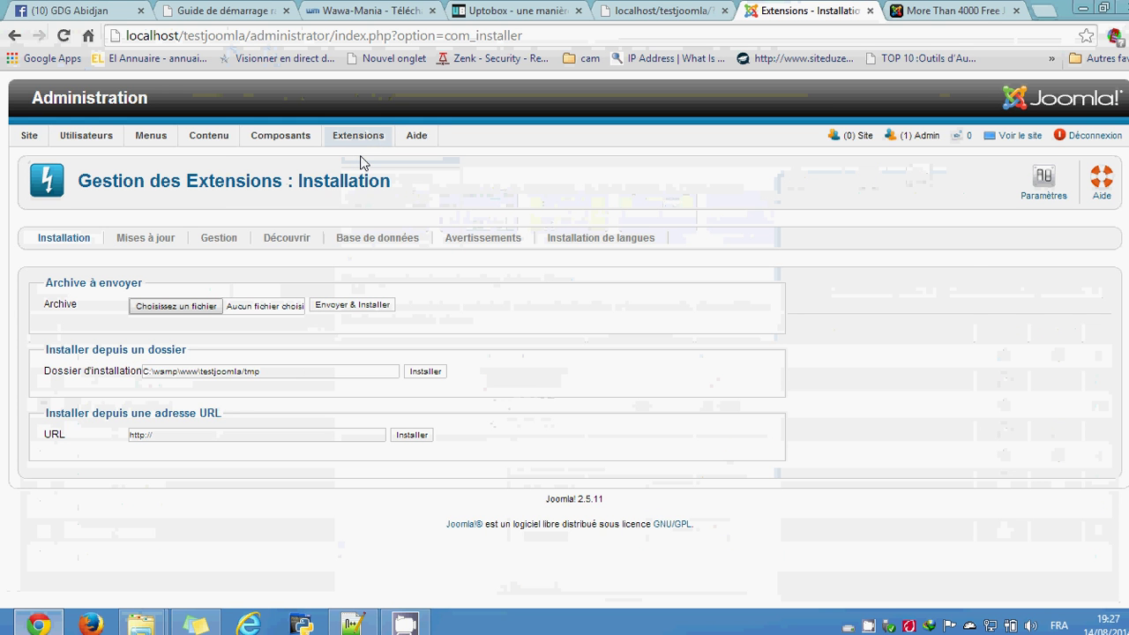
{"action": "left_click", "coordinate": [185, 307]}
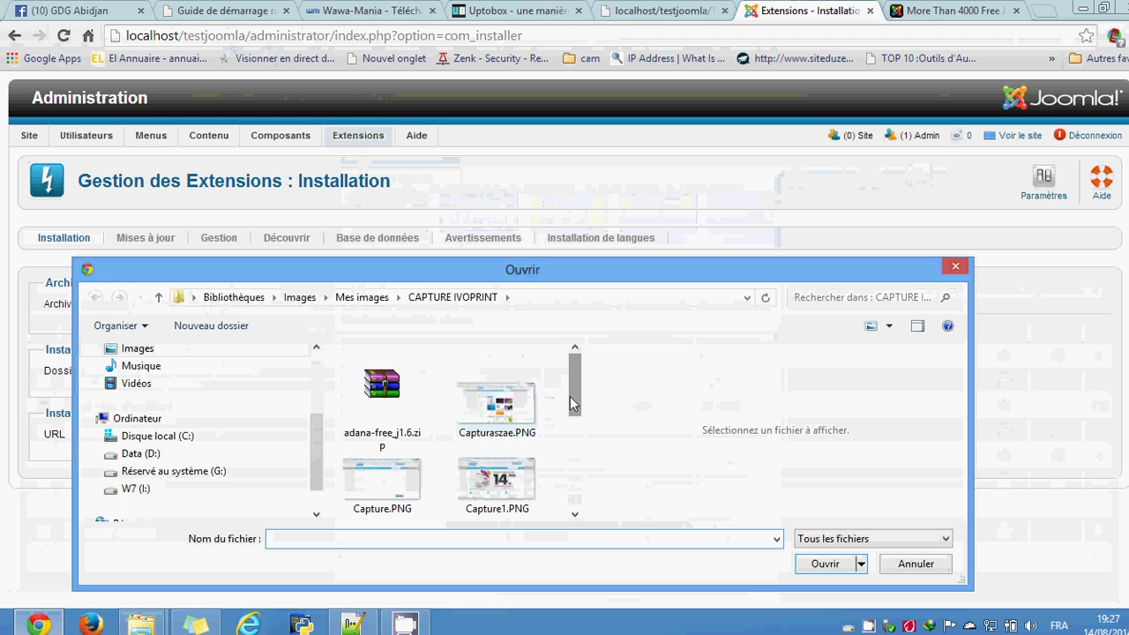
{"action": "mouse_move", "coordinate": [572, 394]}
{"action": "left_mouse_down"}
{"action": "mouse_move", "coordinate": [572, 448]}
{"action": "mouse_move", "coordinate": [572, 396]}
{"action": "left_mouse_up"}
{"action": "left_click", "coordinate": [382, 388]}
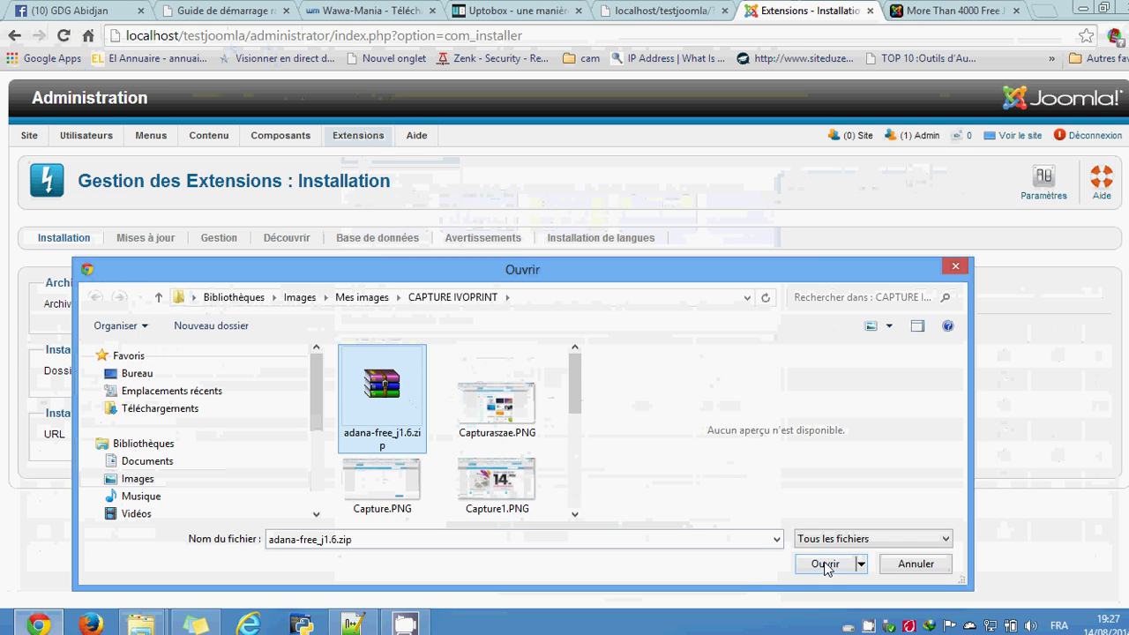
{"action": "left_click", "coordinate": [825, 563]}
{"action": "left_click", "coordinate": [354, 308]}
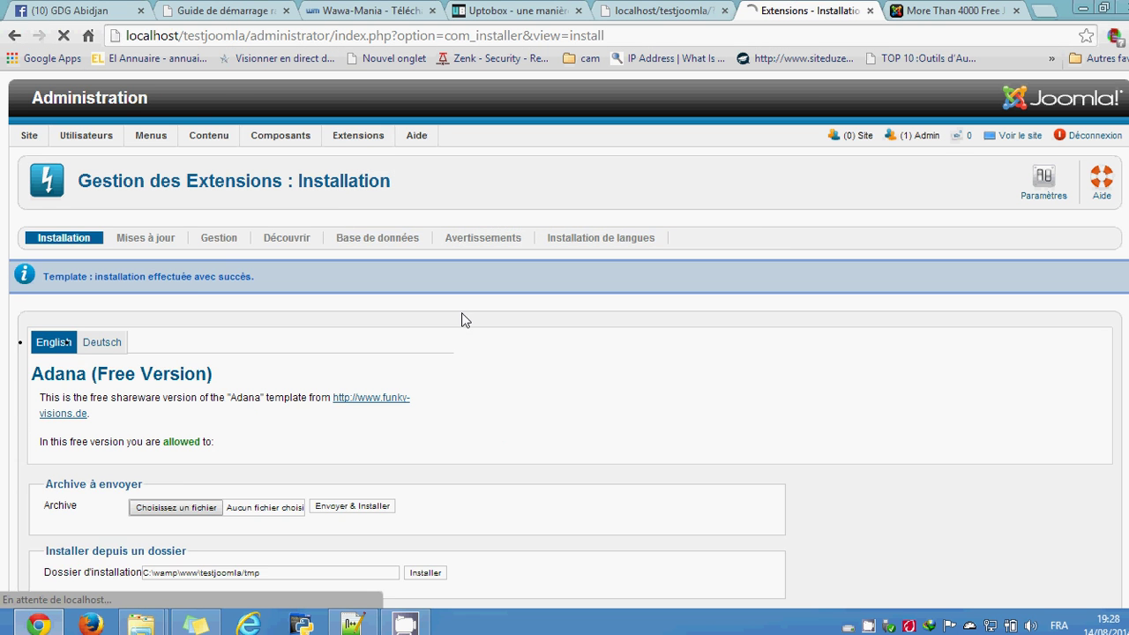
Step: Review the Adana (Free Version) installation success message
{"action": "left_click_drag", "start_coordinate": [252, 281], "coordinate": [95, 289]}
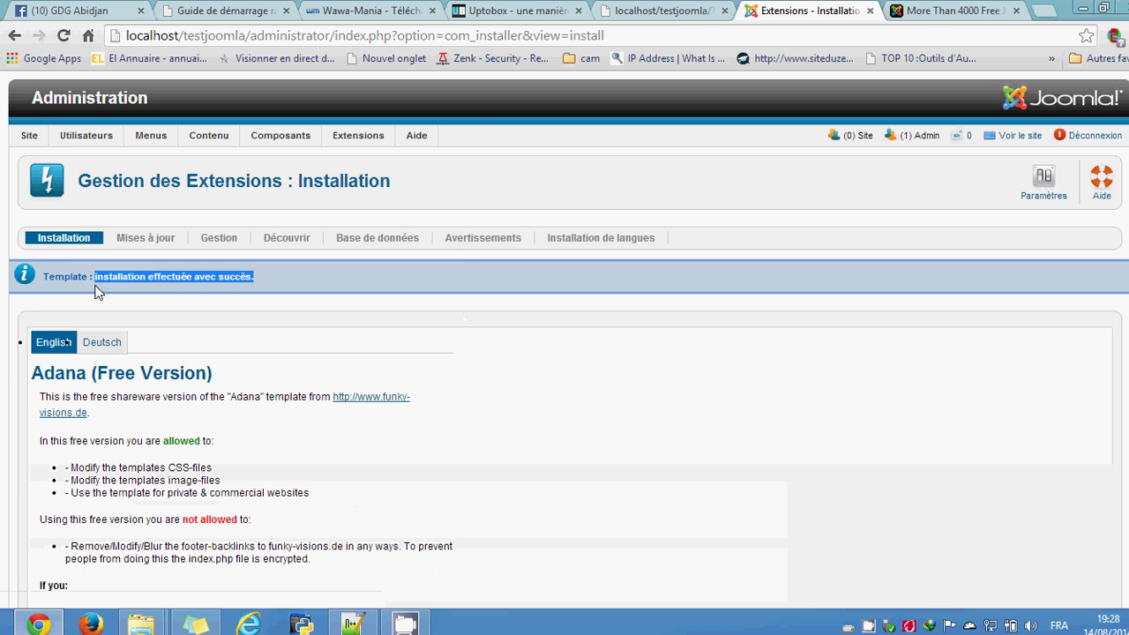
{"action": "left_click", "coordinate": [209, 320]}
{"action": "scroll", "coordinate": [563, 368], "scroll_direction": "down", "scroll_amount": 4}
{"action": "scroll", "coordinate": [563, 368], "scroll_direction": "up", "scroll_amount": 4}
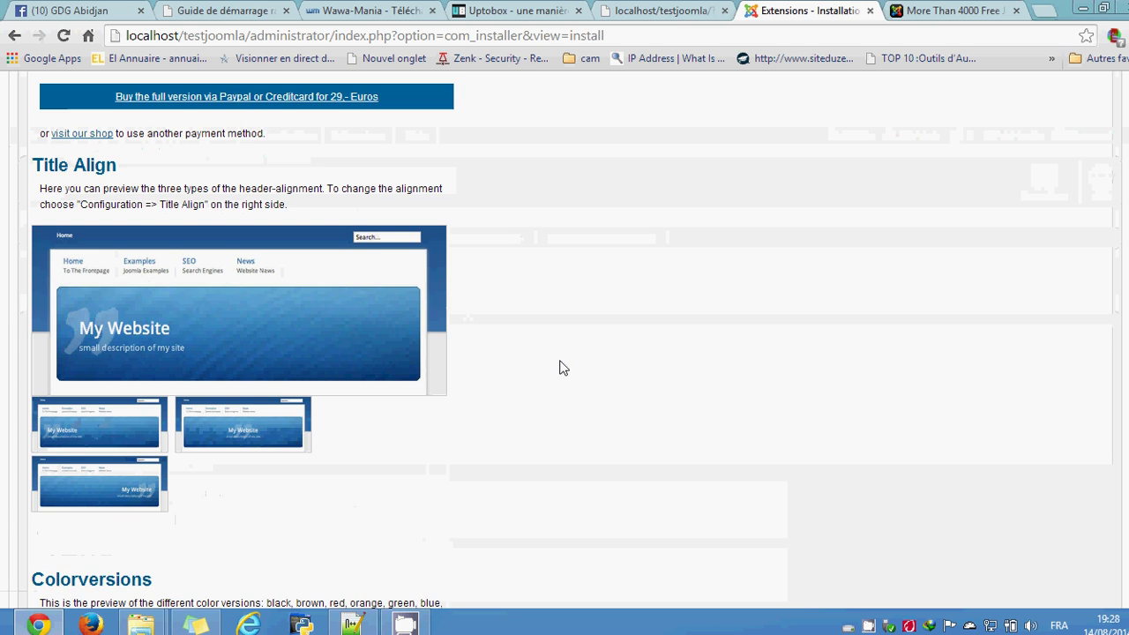
{"action": "mouse_move", "coordinate": [377, 139]}
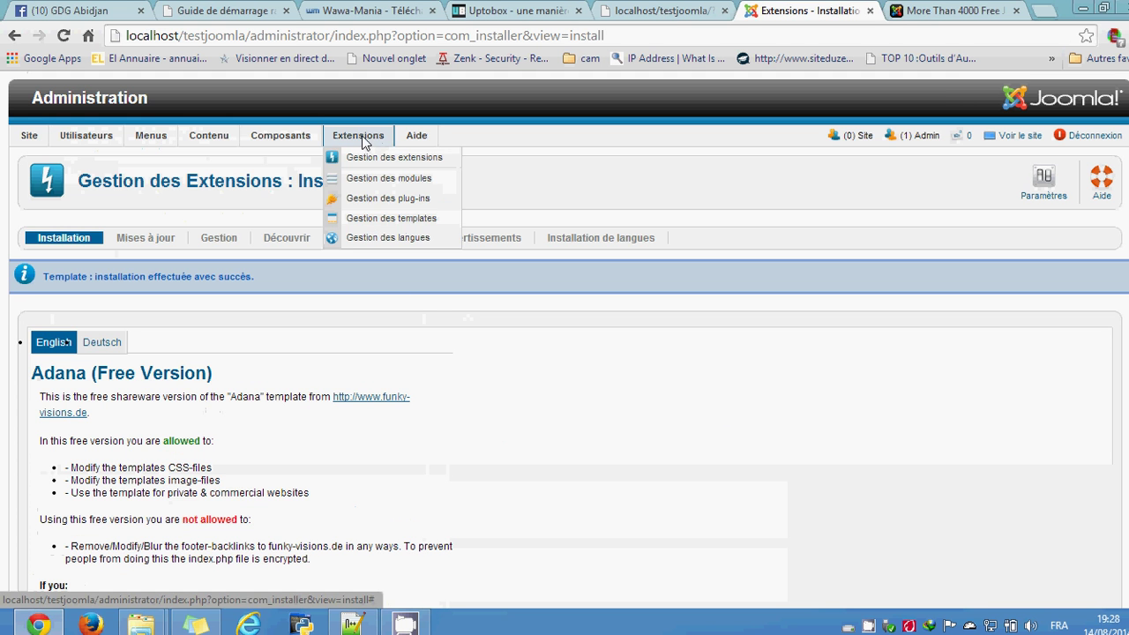
Step: In Gestion des templates, star Adana - Par défaut as the default site style
{"action": "left_click", "coordinate": [379, 228]}
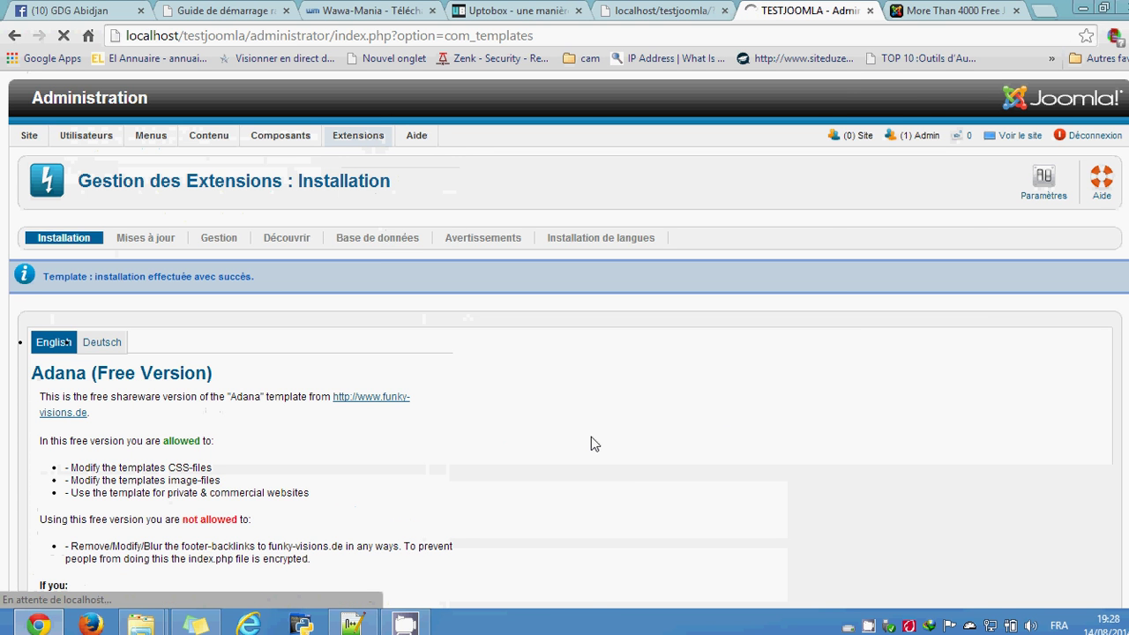
{"action": "scroll", "coordinate": [748, 491], "scroll_direction": "down", "scroll_amount": 1}
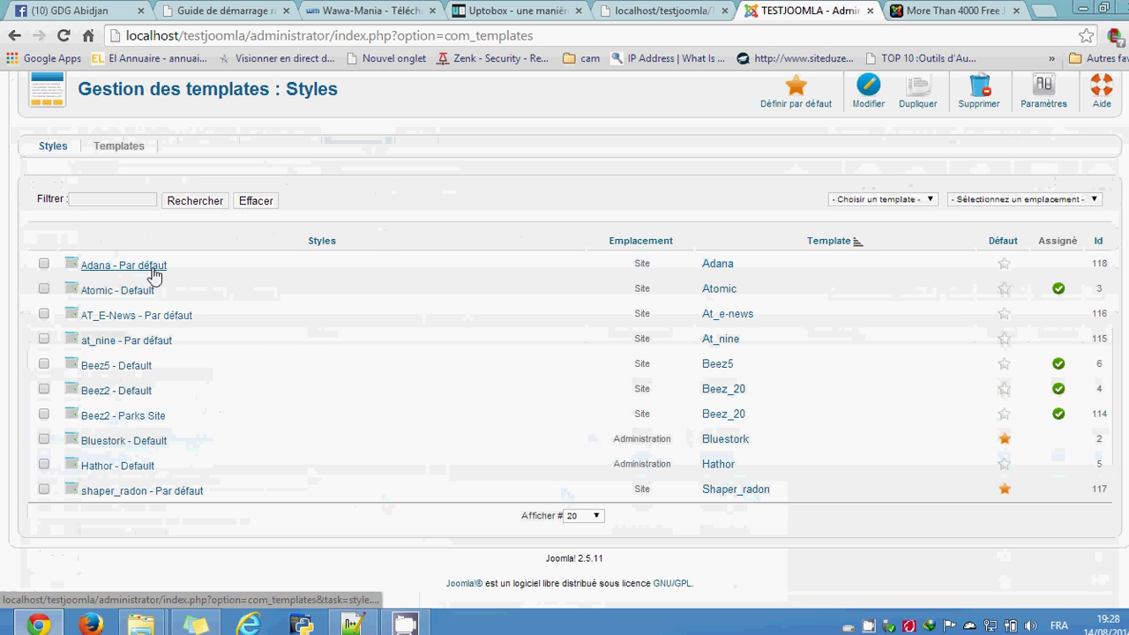
{"action": "left_click_drag", "start_coordinate": [655, 266], "coordinate": [634, 265]}
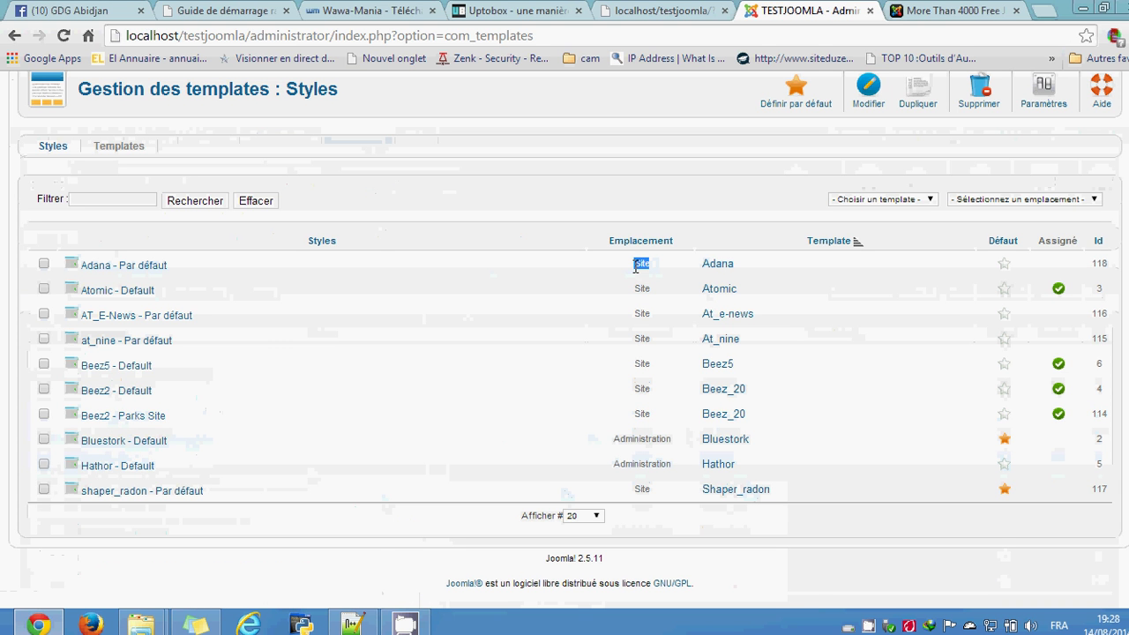
{"action": "left_click", "coordinate": [1006, 264]}
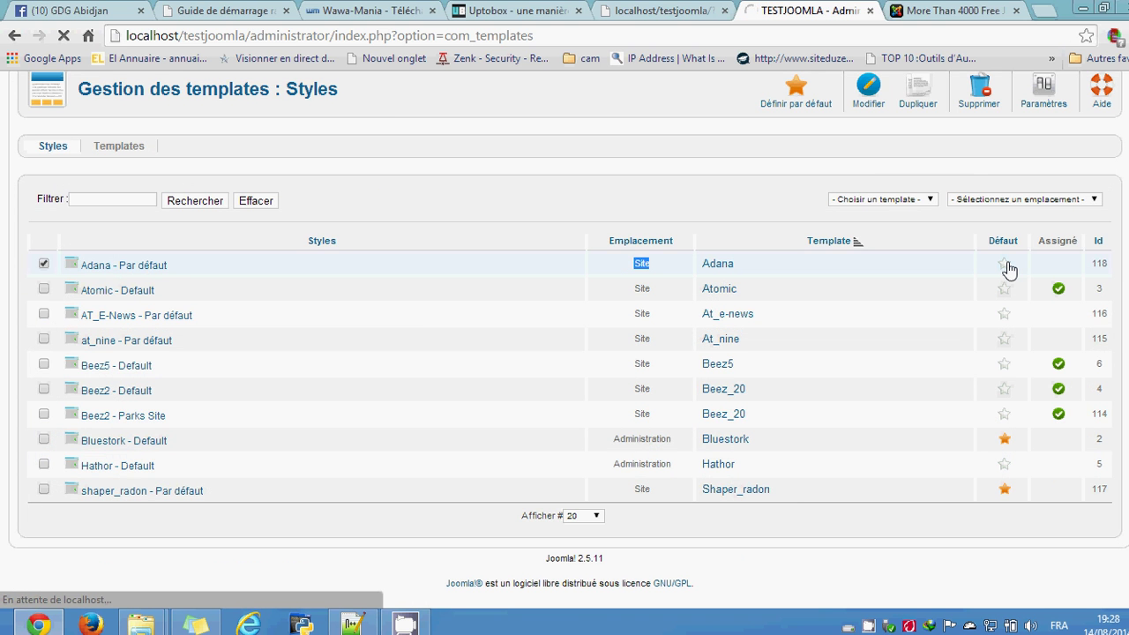
{"action": "left_click", "coordinate": [642, 7]}
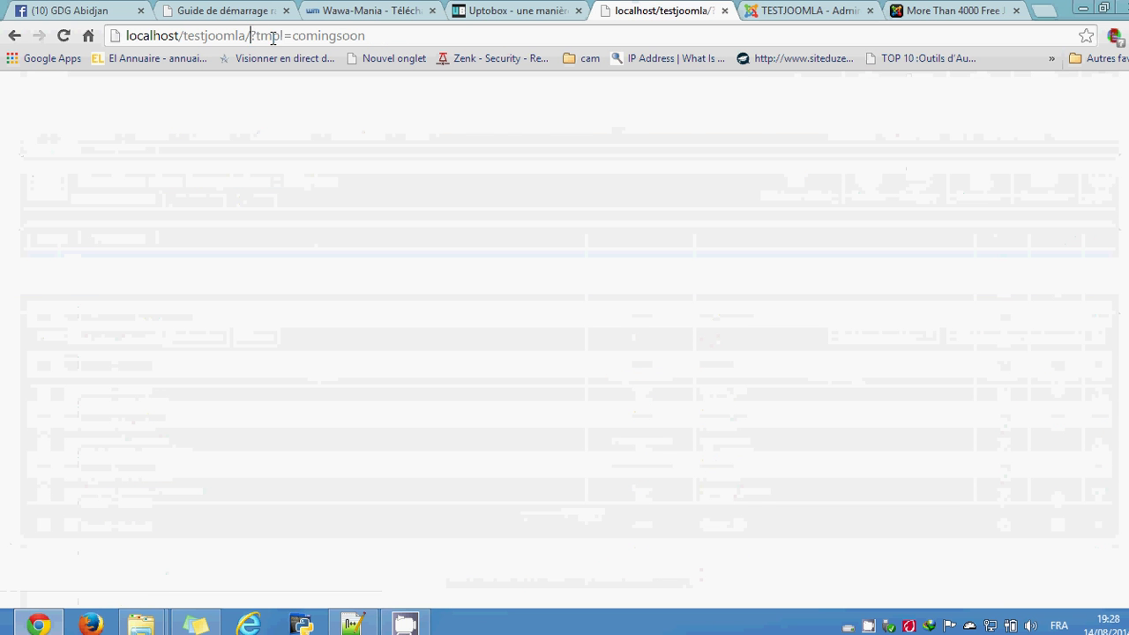
Step: Remove ?tmpl=comingsoon from the site URL and browse the homepage in the blue Adana design
{"action": "left_click_drag", "start_coordinate": [250, 36], "coordinate": [441, 43]}
{"action": "key", "text": "BackSpace"}
{"action": "key", "text": "Return"}
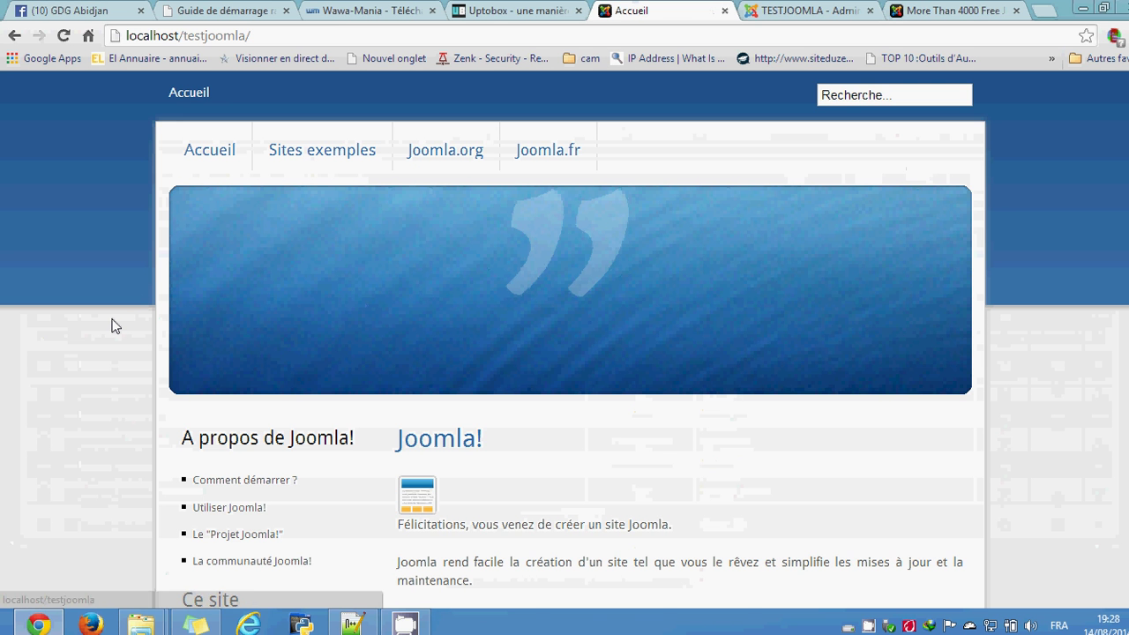
{"action": "scroll", "coordinate": [111, 324], "scroll_direction": "down", "scroll_amount": 8}
{"action": "scroll", "coordinate": [111, 322], "scroll_direction": "up", "scroll_amount": 9}
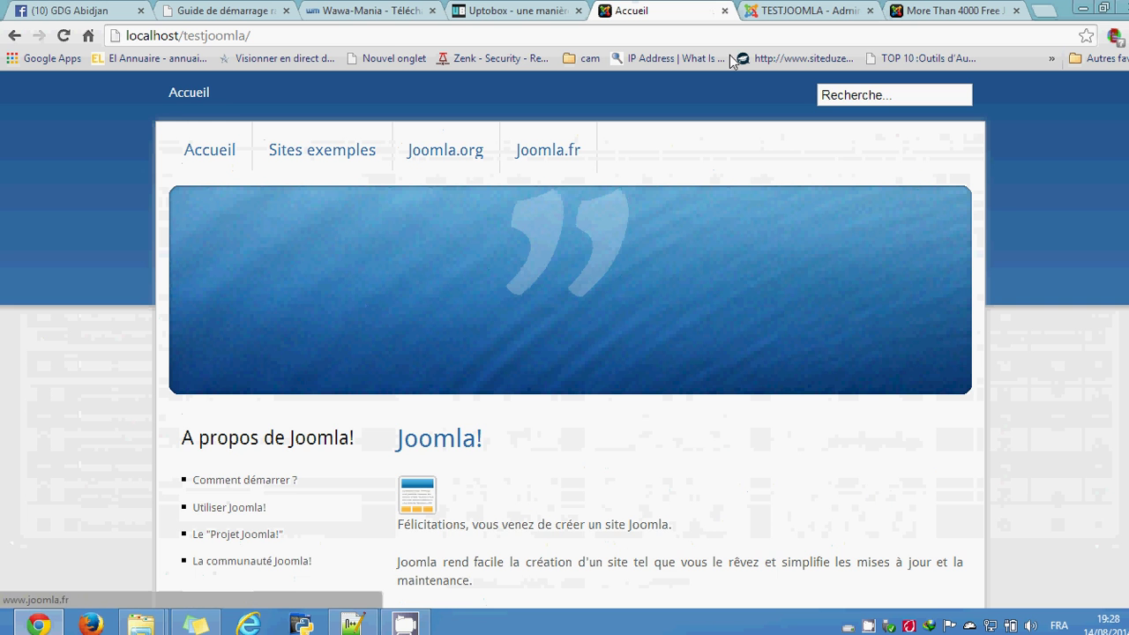
{"action": "scroll", "coordinate": [655, 290], "scroll_direction": "down", "scroll_amount": 4}
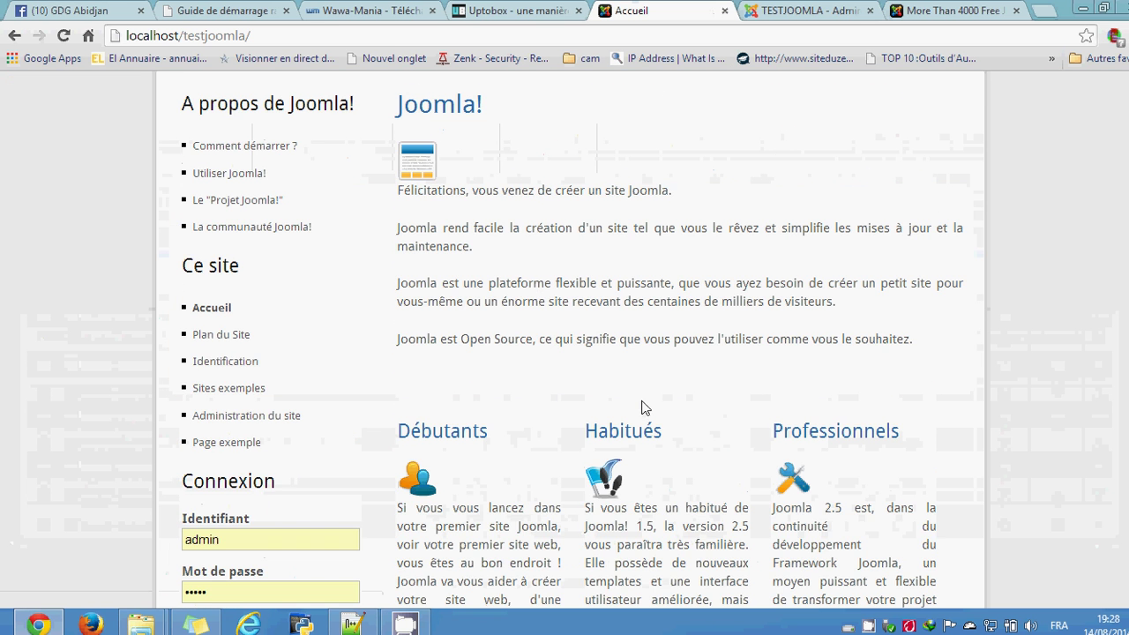
{"action": "scroll", "coordinate": [652, 407], "scroll_direction": "down", "scroll_amount": 5}
{"action": "scroll", "coordinate": [666, 407], "scroll_direction": "up", "scroll_amount": 1}
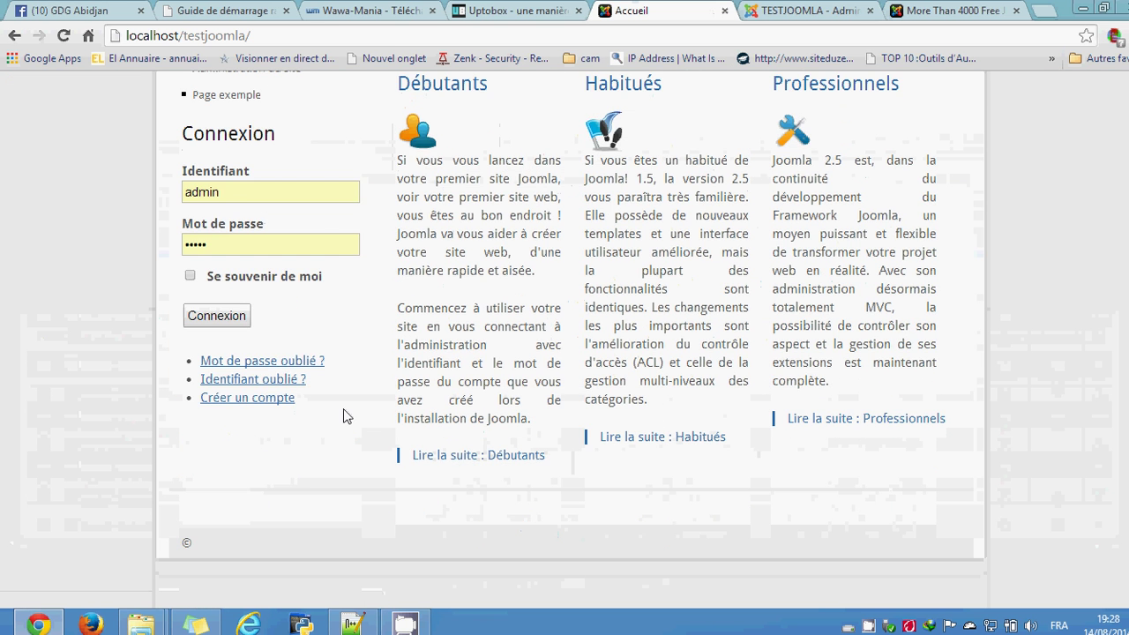
{"action": "scroll", "coordinate": [344, 421], "scroll_direction": "up", "scroll_amount": 9}
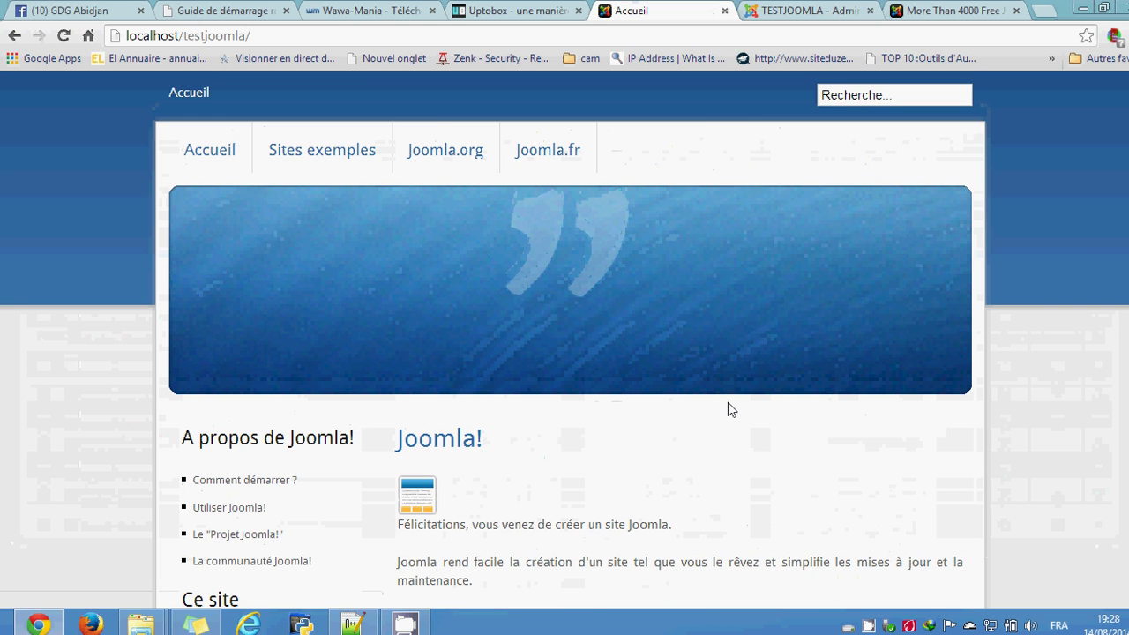
{"action": "left_click", "coordinate": [799, 7]}
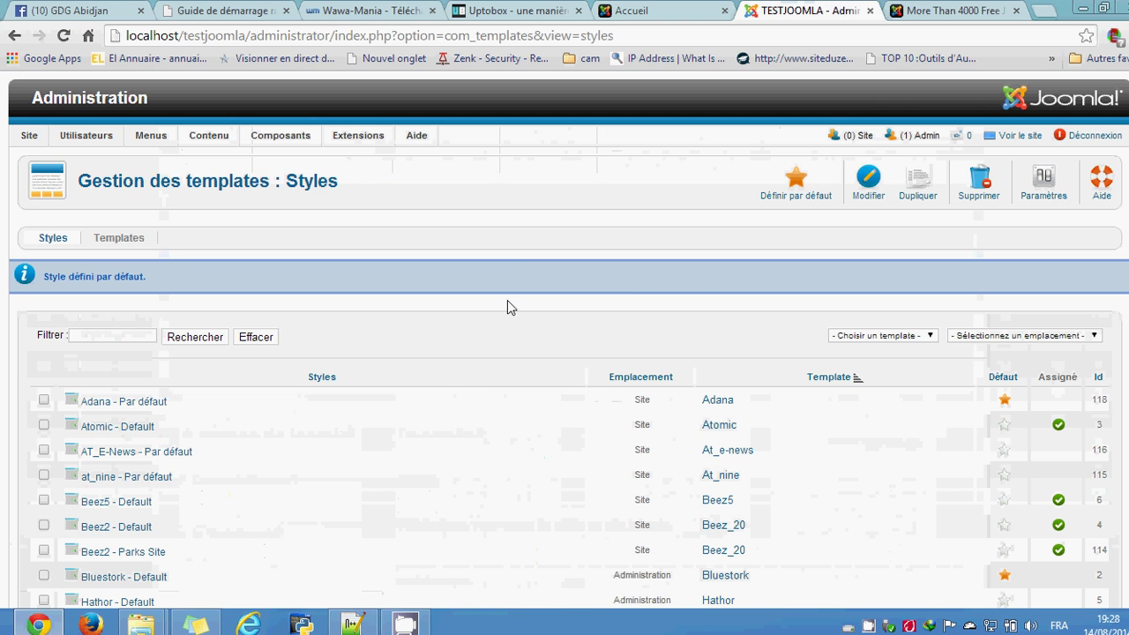
Step: View the testjoomla front end again in the Adana template
{"action": "scroll", "coordinate": [507, 305], "scroll_direction": "down", "scroll_amount": 2}
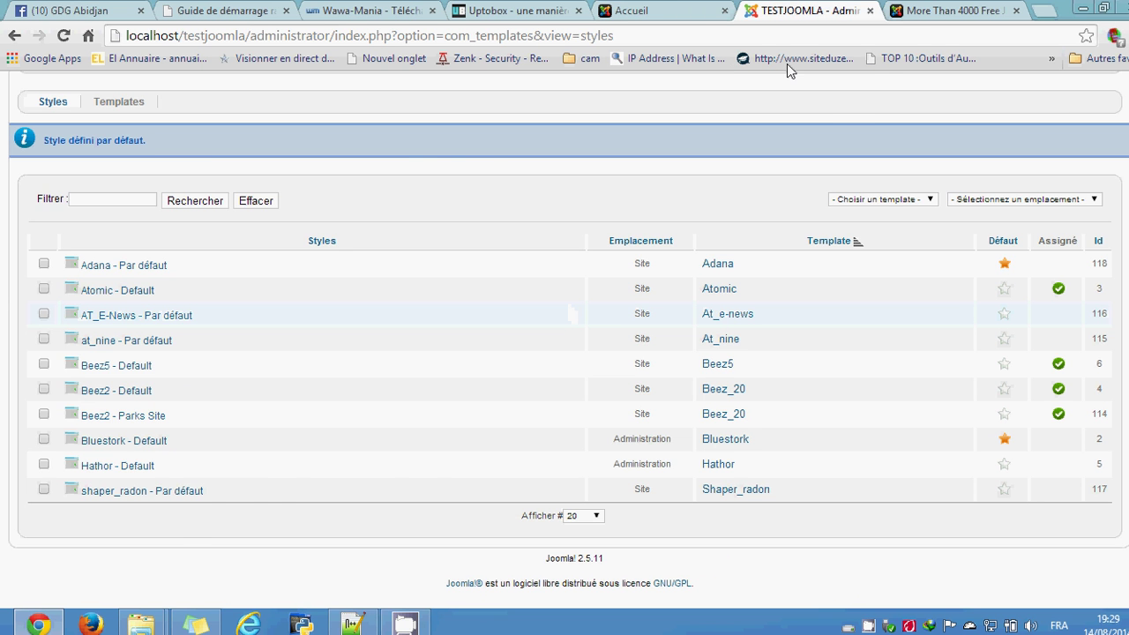
{"action": "left_click", "coordinate": [699, 9]}
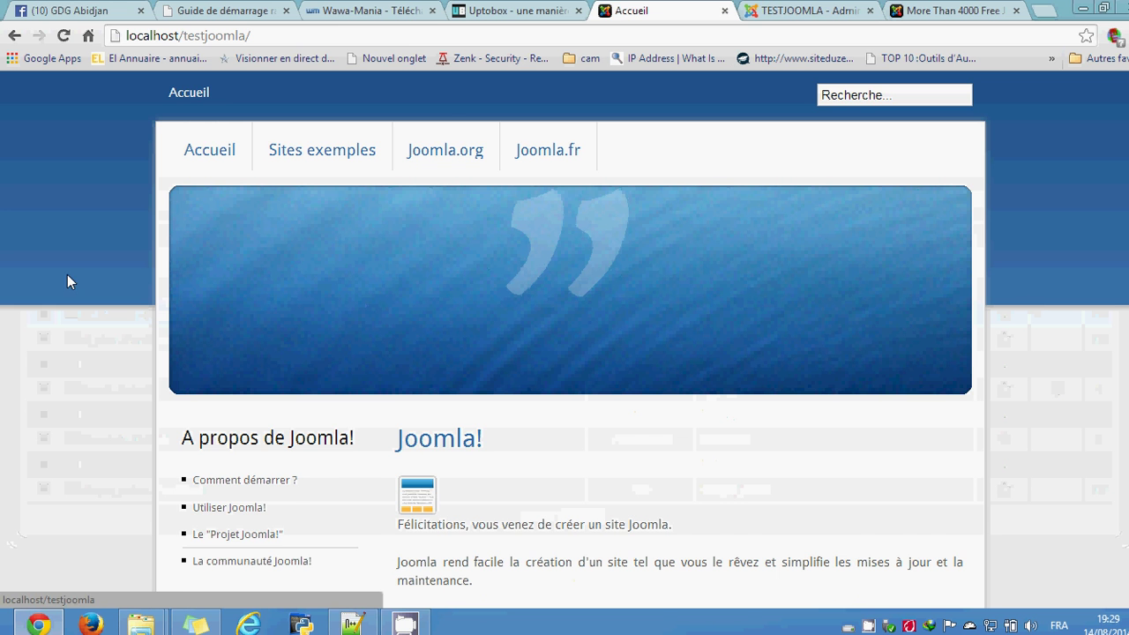
{"action": "scroll", "coordinate": [75, 392], "scroll_direction": "down", "scroll_amount": 4}
{"action": "scroll", "coordinate": [75, 392], "scroll_direction": "down", "scroll_amount": 1}
{"action": "scroll", "coordinate": [75, 392], "scroll_direction": "up", "scroll_amount": 5}
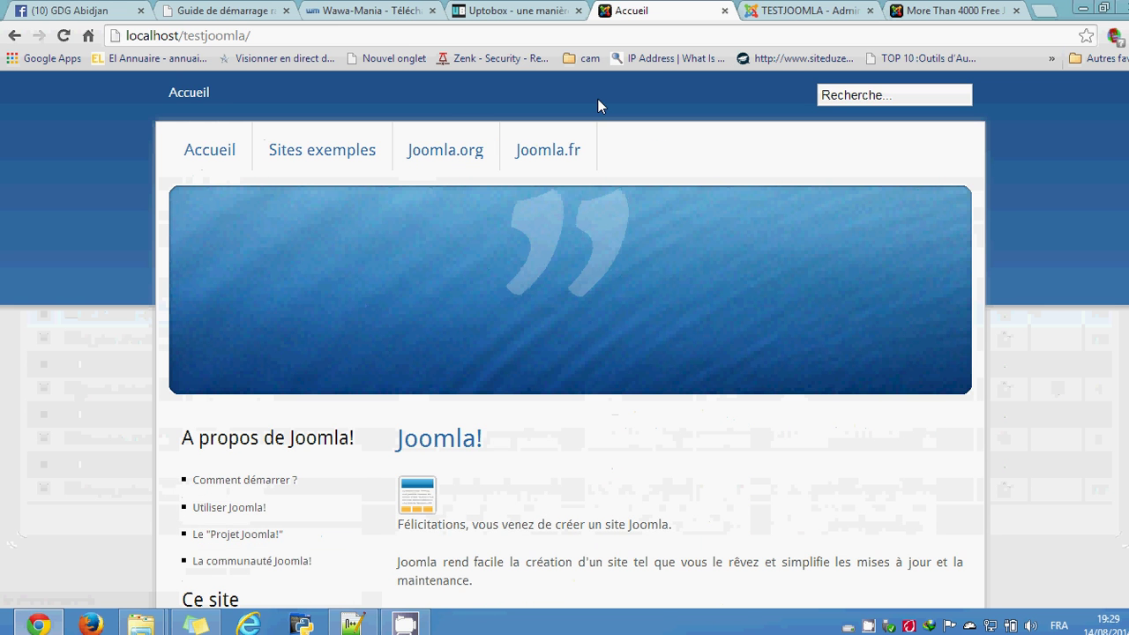
Step: Compare it with the Adana preview on Joomla24, then return to the admin styles list
{"action": "left_click", "coordinate": [948, 11]}
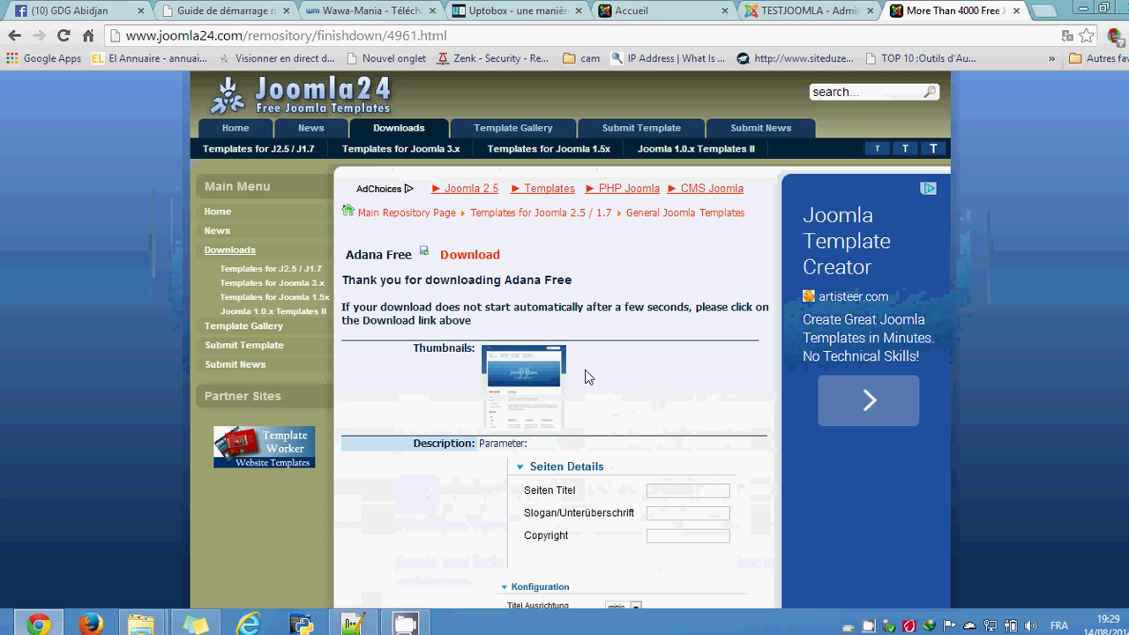
{"action": "scroll", "coordinate": [516, 381], "scroll_direction": "down", "scroll_amount": 4}
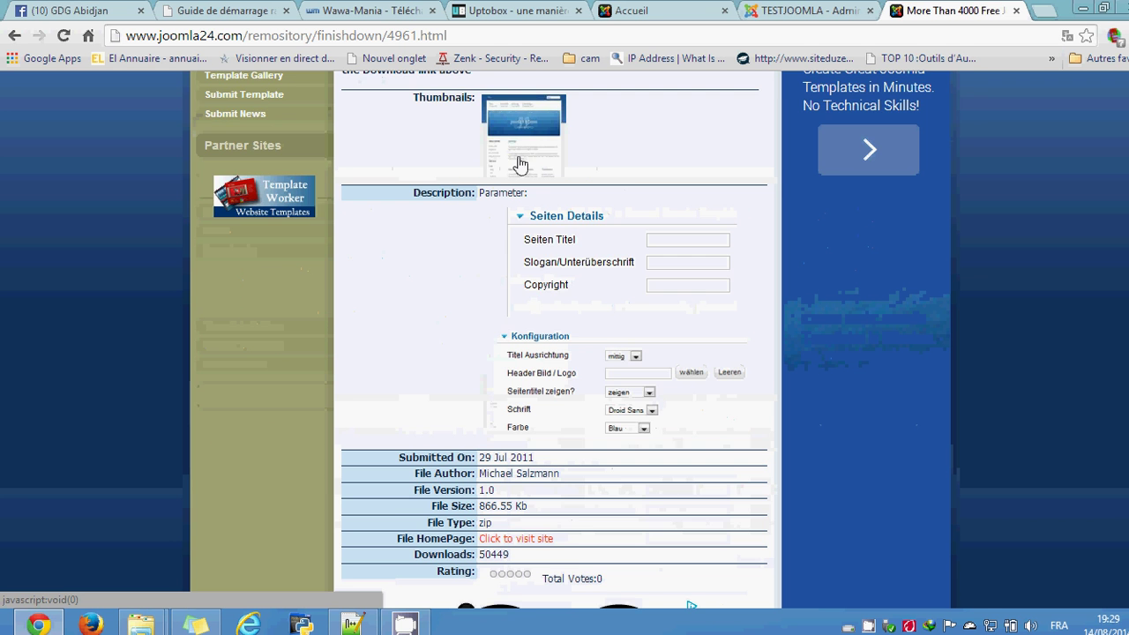
{"action": "scroll", "coordinate": [538, 265], "scroll_direction": "down", "scroll_amount": 1}
{"action": "scroll", "coordinate": [587, 222], "scroll_direction": "up", "scroll_amount": 1}
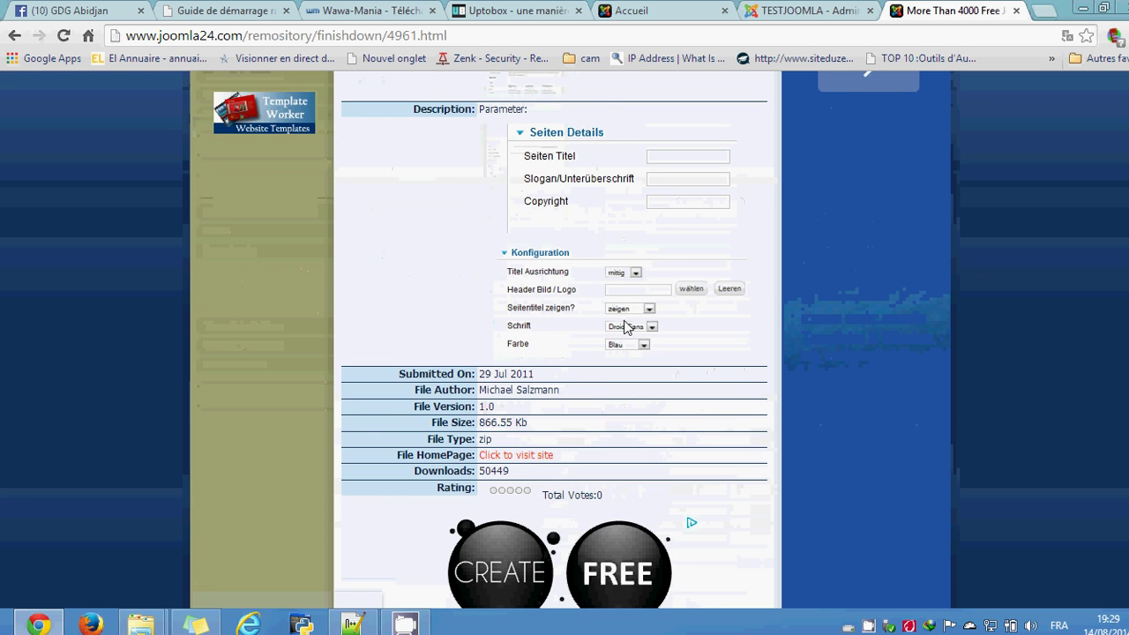
{"action": "scroll", "coordinate": [617, 291], "scroll_direction": "up", "scroll_amount": 2}
{"action": "scroll", "coordinate": [529, 349], "scroll_direction": "up", "scroll_amount": 2}
{"action": "key", "text": "ctrl+Page_Up"}
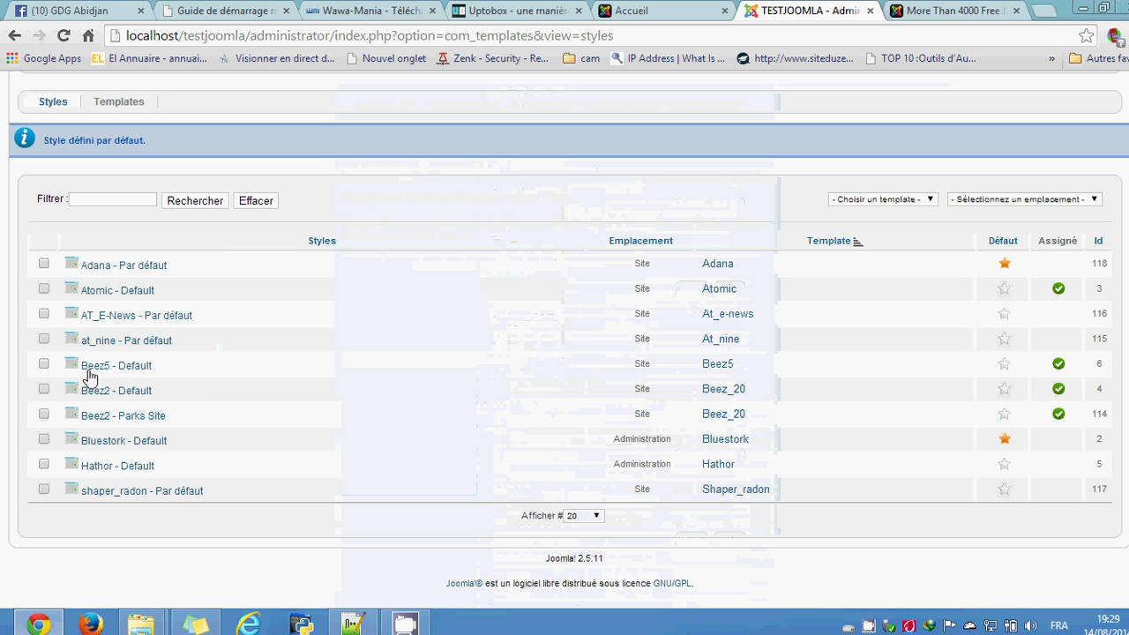
Step: Inspect Adana - Par défaut's configuration, keeping Title Align at center, and close without saving
{"action": "left_click", "coordinate": [129, 266]}
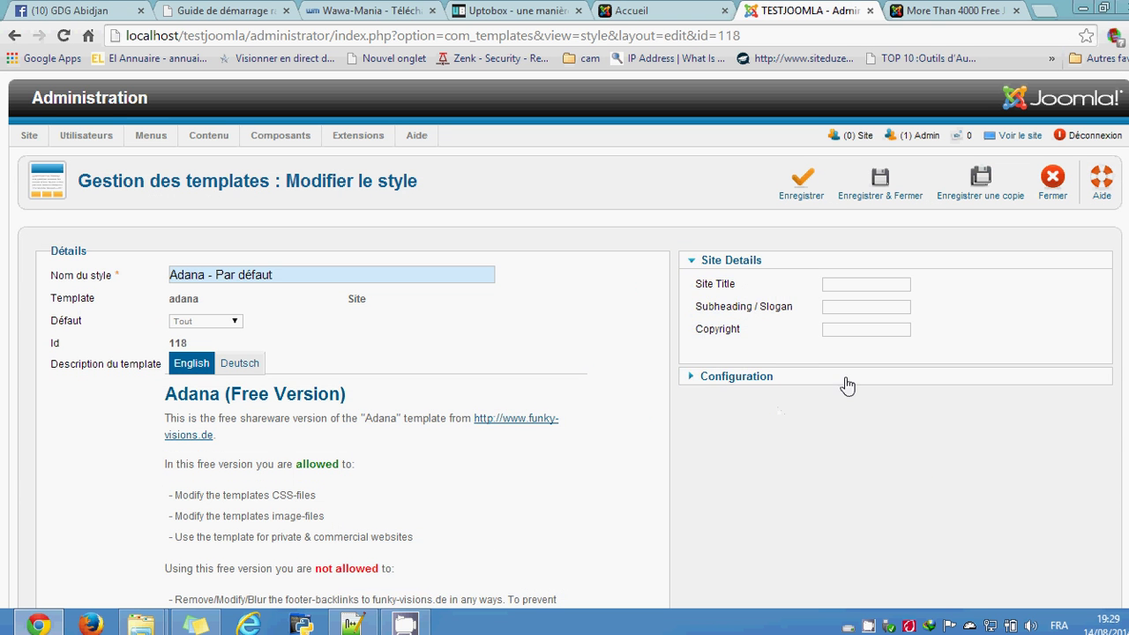
{"action": "left_click", "coordinate": [776, 377]}
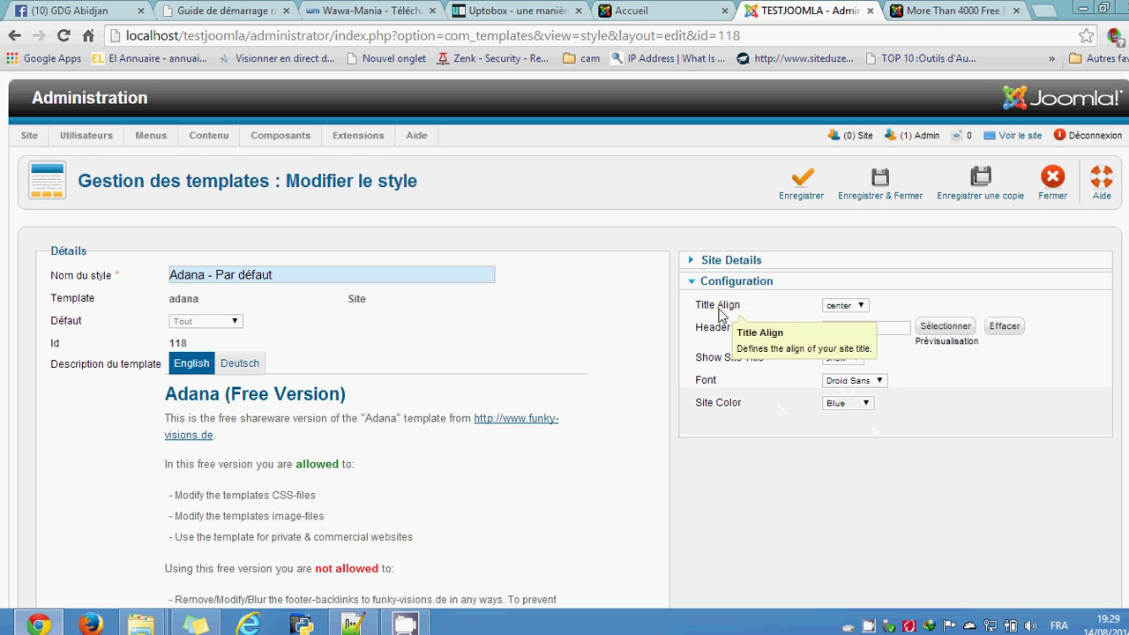
{"action": "left_click", "coordinate": [865, 304]}
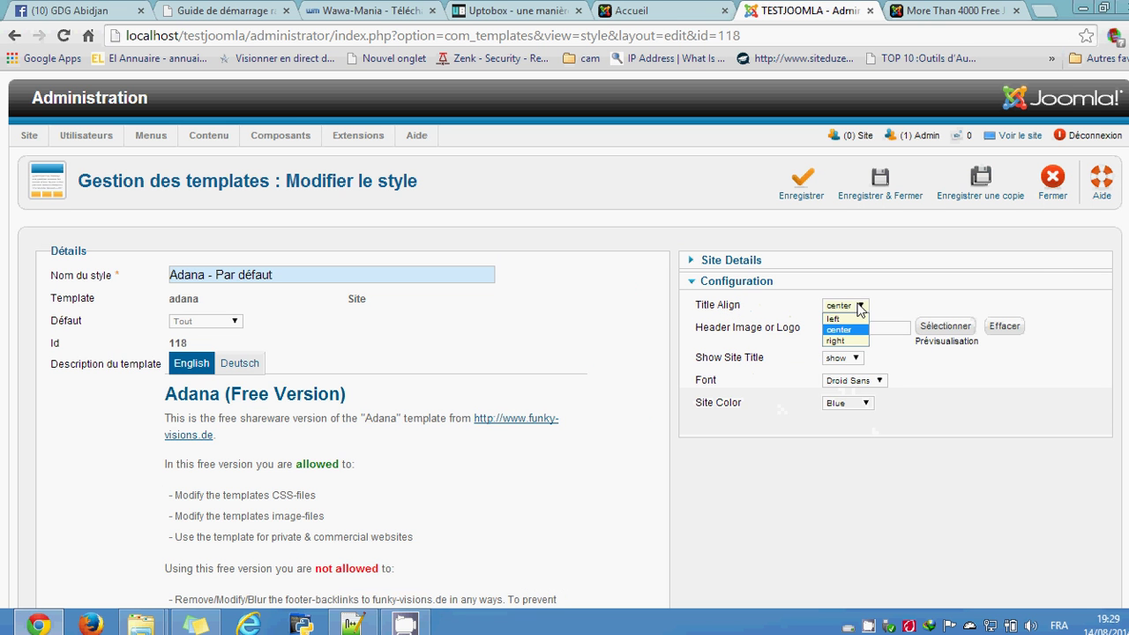
{"action": "left_click", "coordinate": [898, 305]}
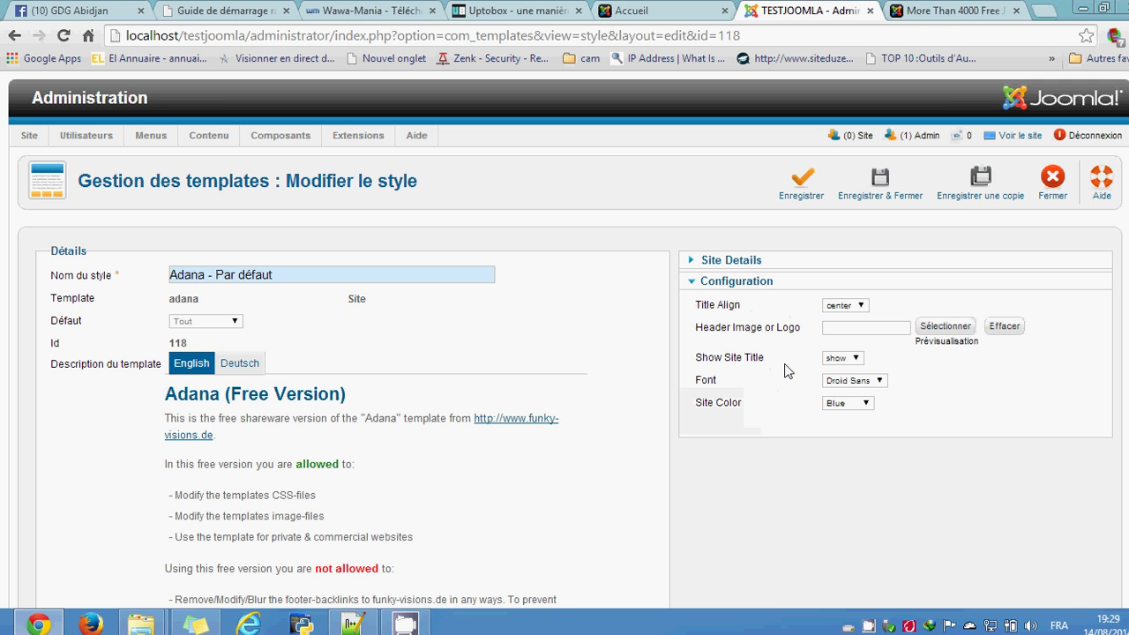
{"action": "scroll", "coordinate": [829, 476], "scroll_direction": "down", "scroll_amount": 5}
{"action": "scroll", "coordinate": [826, 477], "scroll_direction": "up", "scroll_amount": 5}
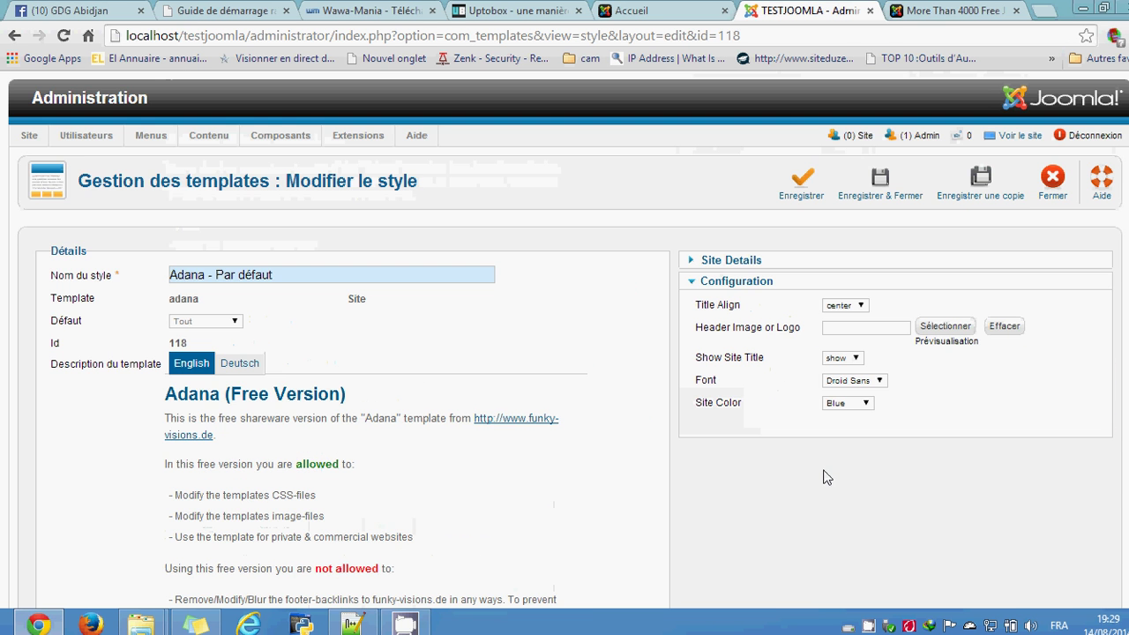
{"action": "left_click", "coordinate": [1047, 201]}
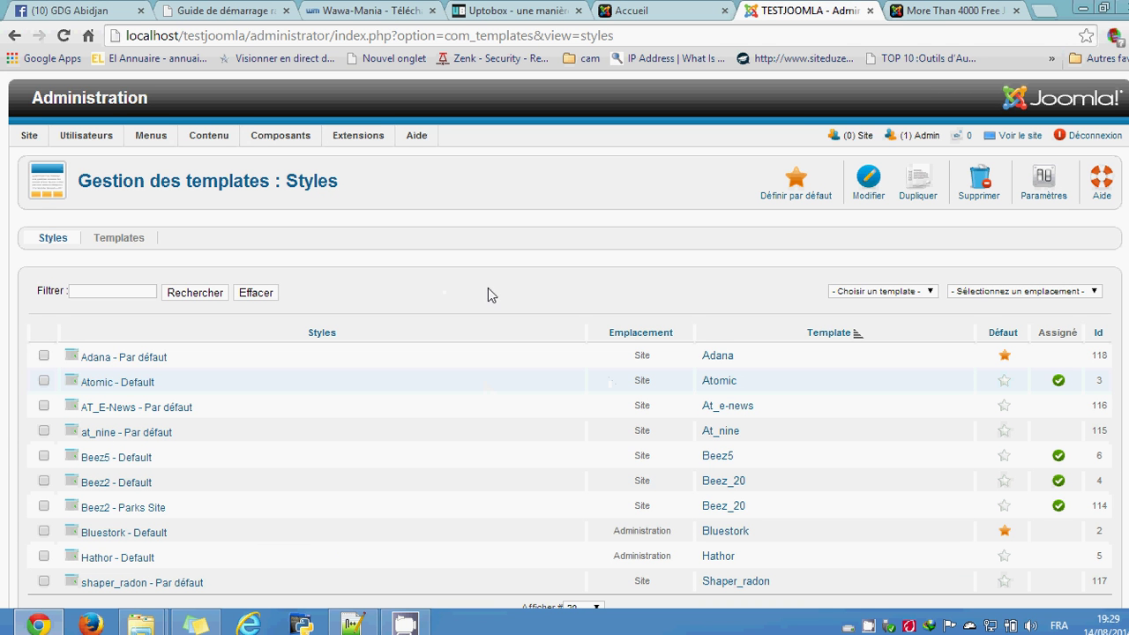
{"action": "left_click", "coordinate": [633, 10]}
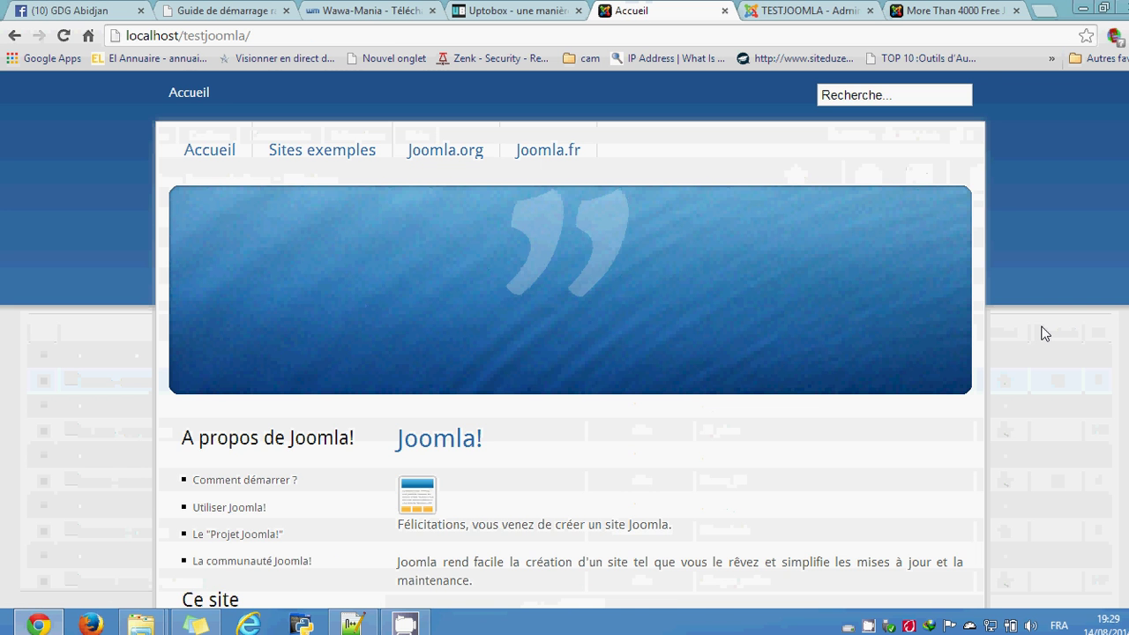
{"action": "scroll", "coordinate": [1042, 332], "scroll_direction": "down", "scroll_amount": 3}
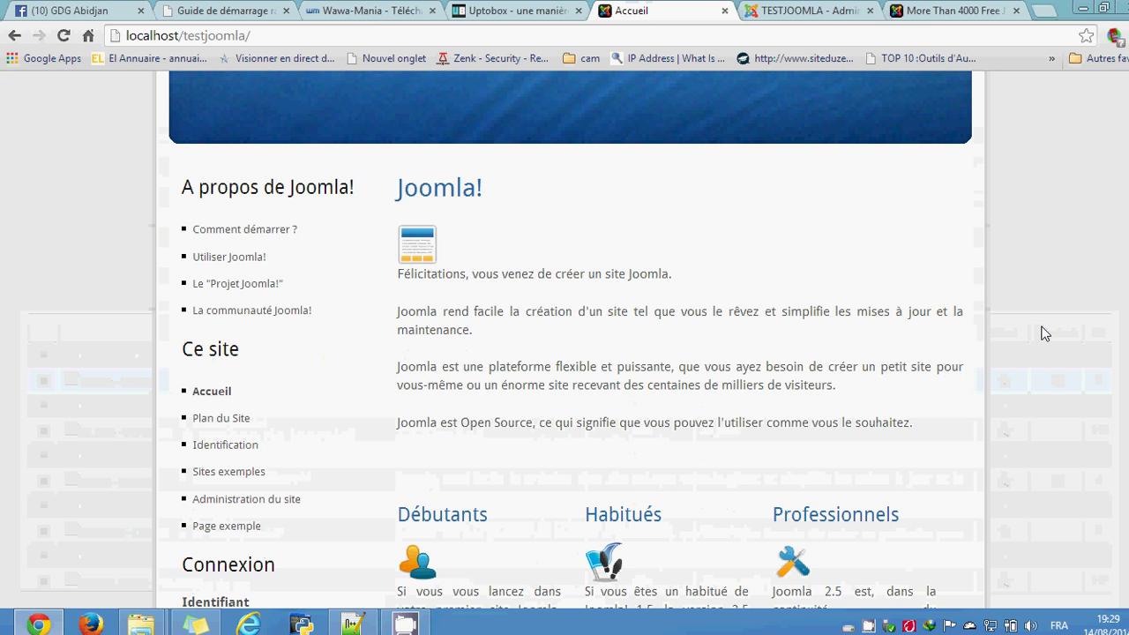
{"action": "scroll", "coordinate": [1042, 331], "scroll_direction": "up", "scroll_amount": 3}
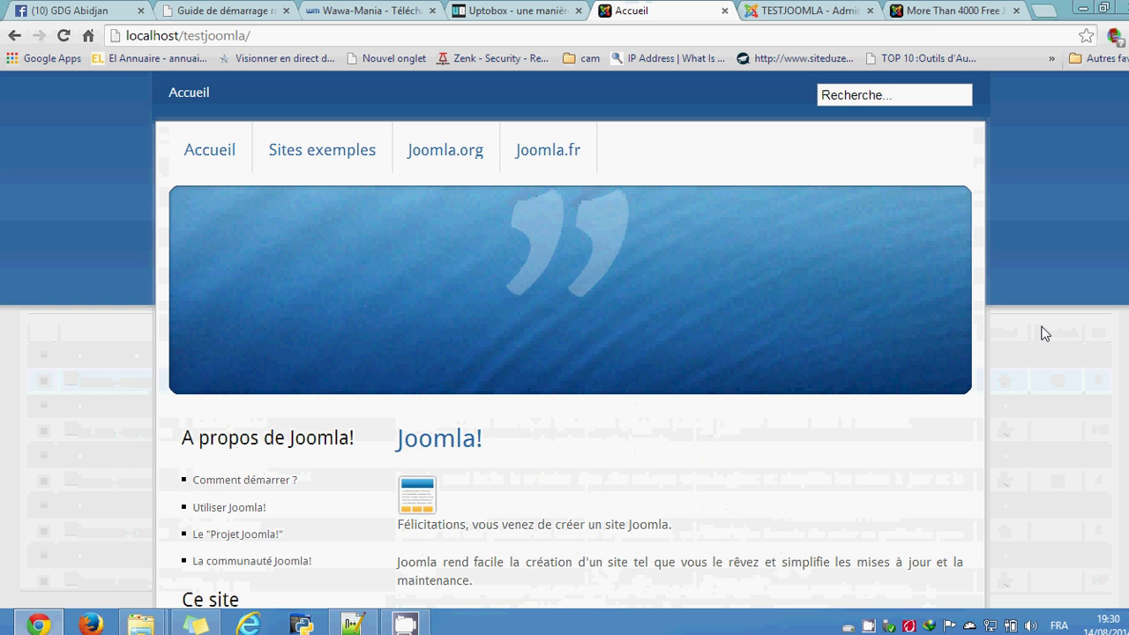
{"action": "scroll", "coordinate": [1042, 331], "scroll_direction": "down", "scroll_amount": 4}
{"action": "scroll", "coordinate": [1042, 331], "scroll_direction": "up", "scroll_amount": 4}
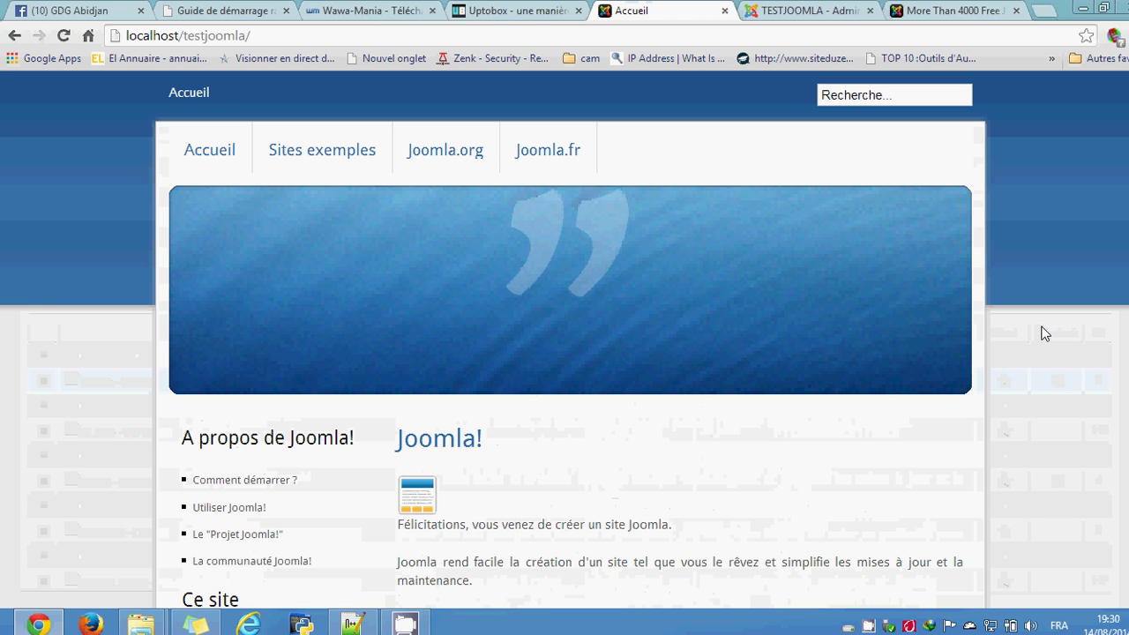
{"action": "scroll", "coordinate": [1049, 323], "scroll_direction": "down", "scroll_amount": 9}
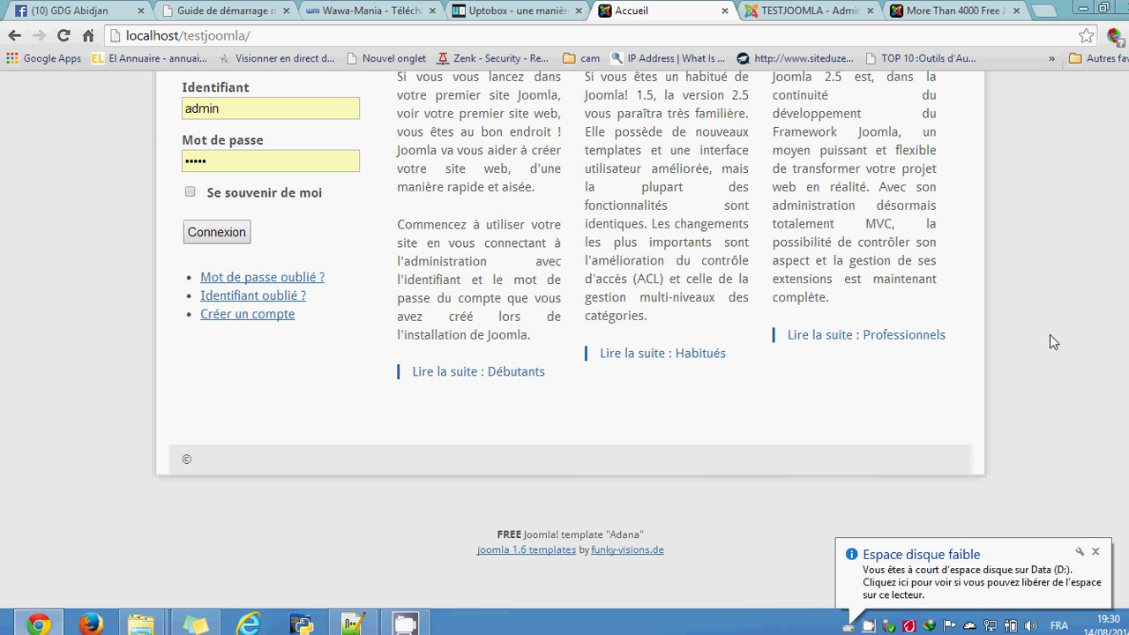
{"action": "scroll", "coordinate": [1046, 369], "scroll_direction": "up", "scroll_amount": 9}
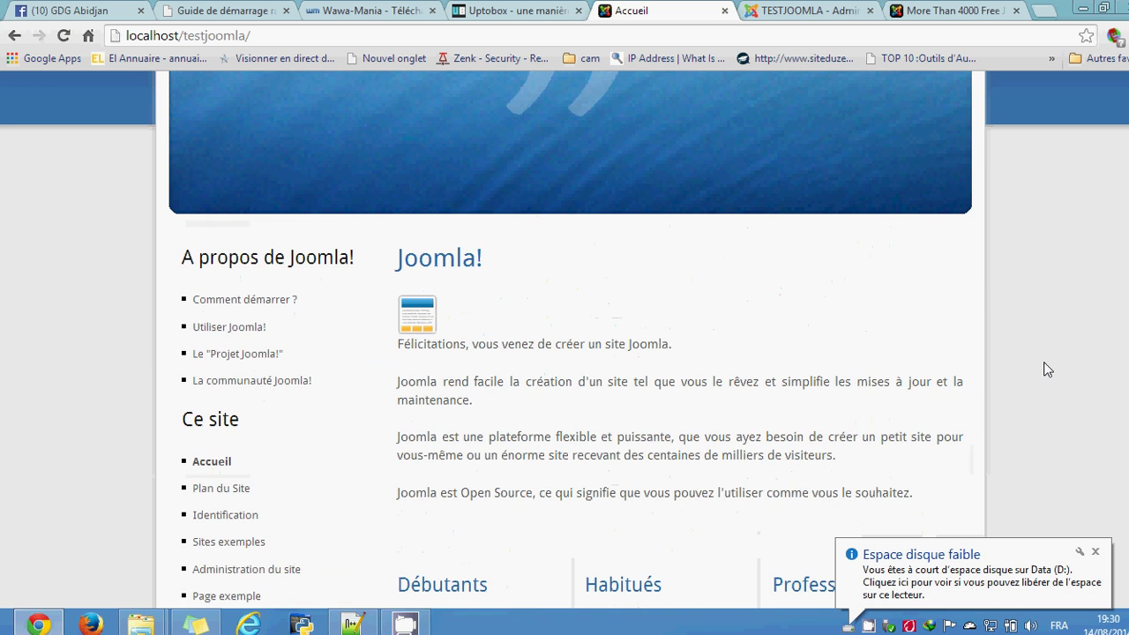
{"action": "scroll", "coordinate": [1032, 278], "scroll_direction": "down", "scroll_amount": 3}
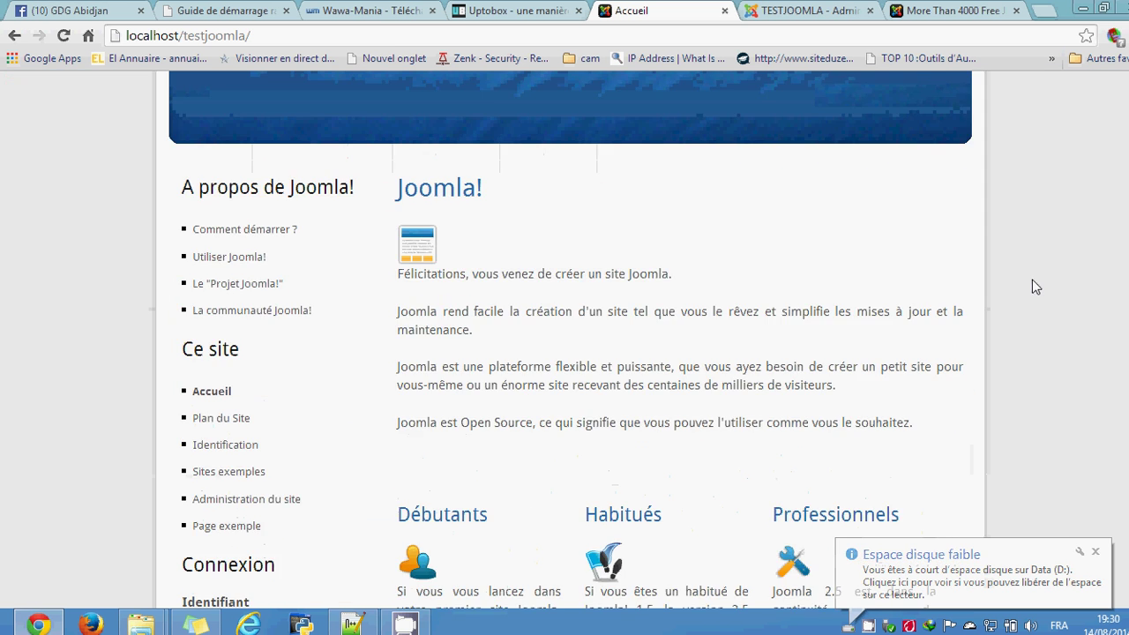
{"action": "scroll", "coordinate": [1032, 281], "scroll_direction": "up", "scroll_amount": 3}
{"action": "scroll", "coordinate": [1034, 283], "scroll_direction": "down", "scroll_amount": 2}
{"action": "scroll", "coordinate": [1033, 284], "scroll_direction": "up", "scroll_amount": 2}
{"action": "scroll", "coordinate": [1033, 283], "scroll_direction": "down", "scroll_amount": 6}
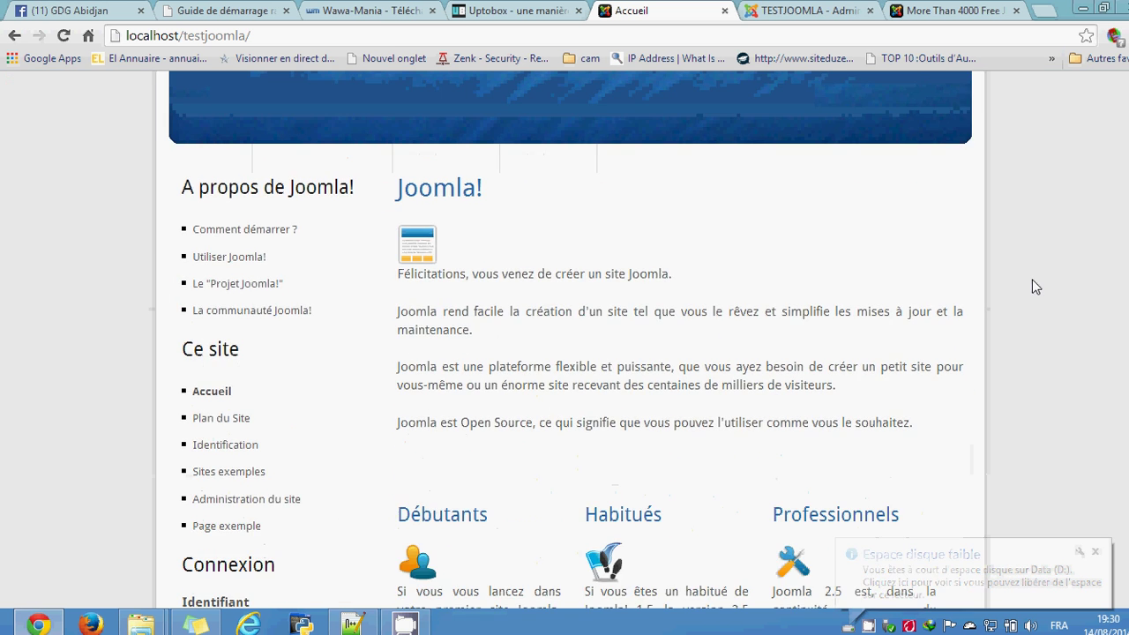
{"action": "scroll", "coordinate": [1032, 280], "scroll_direction": "down", "scroll_amount": 2}
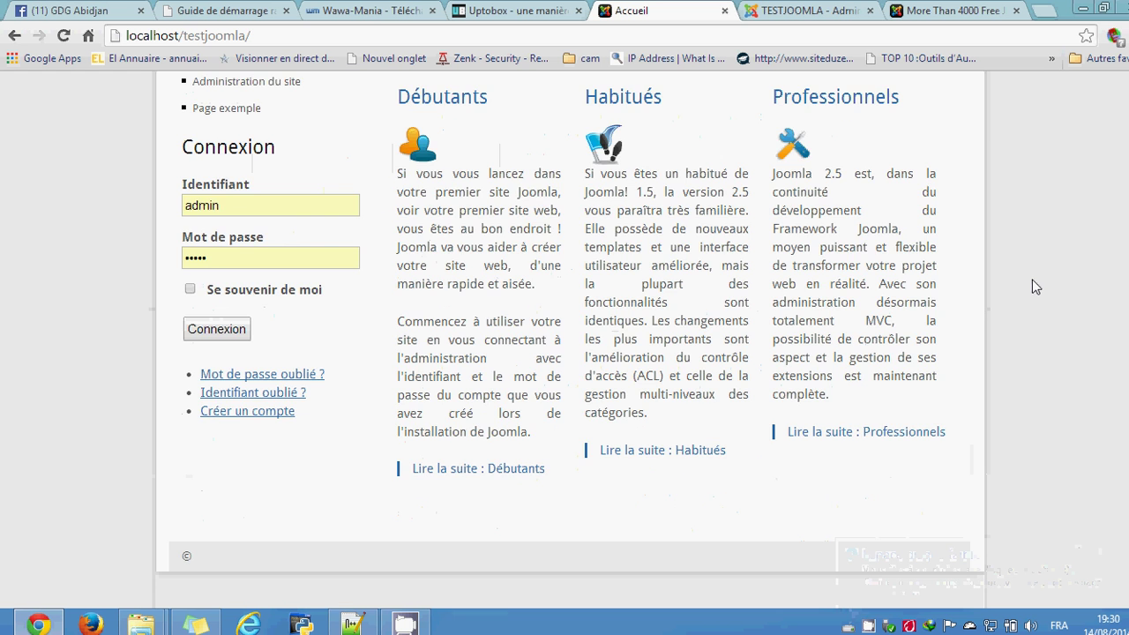
{"action": "scroll", "coordinate": [1032, 280], "scroll_direction": "up", "scroll_amount": 2}
{"action": "scroll", "coordinate": [1031, 280], "scroll_direction": "up", "scroll_amount": 1}
{"action": "scroll", "coordinate": [1034, 287], "scroll_direction": "up", "scroll_amount": 1}
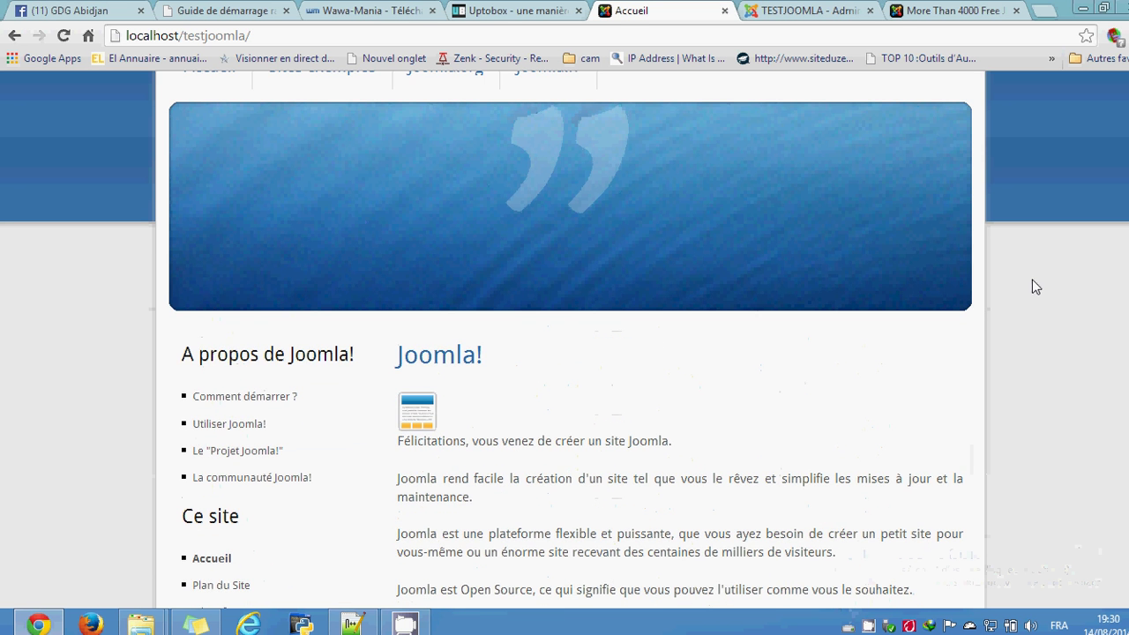
{"action": "scroll", "coordinate": [1035, 287], "scroll_direction": "up", "scroll_amount": 1}
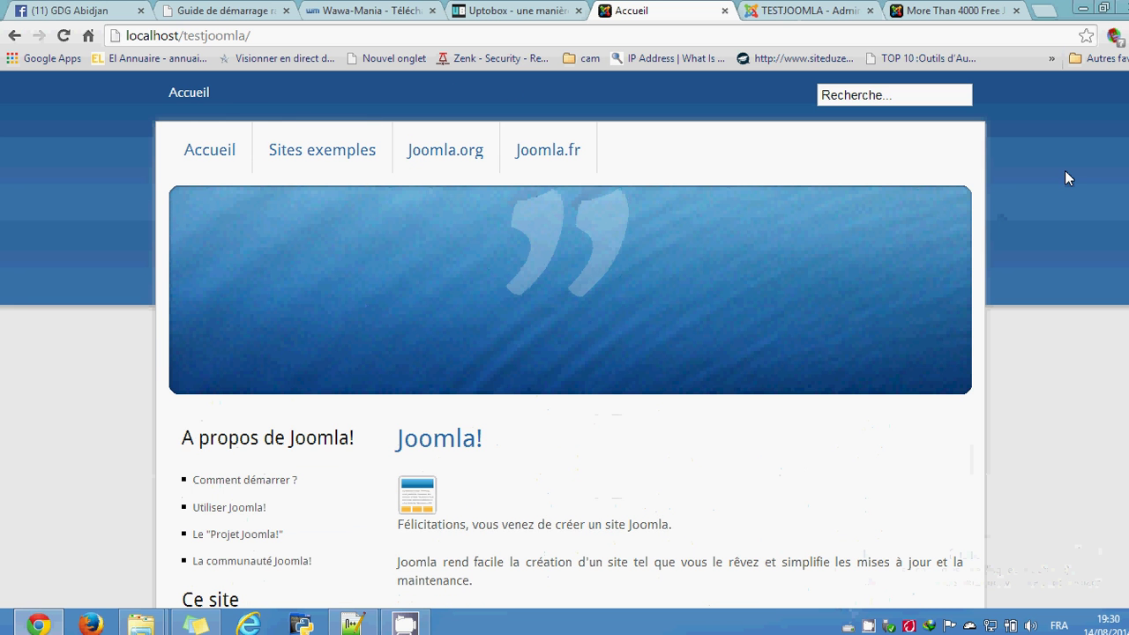
Step: Open gdgabidjan.ci in a new browser tab
{"action": "left_click", "coordinate": [940, 9]}
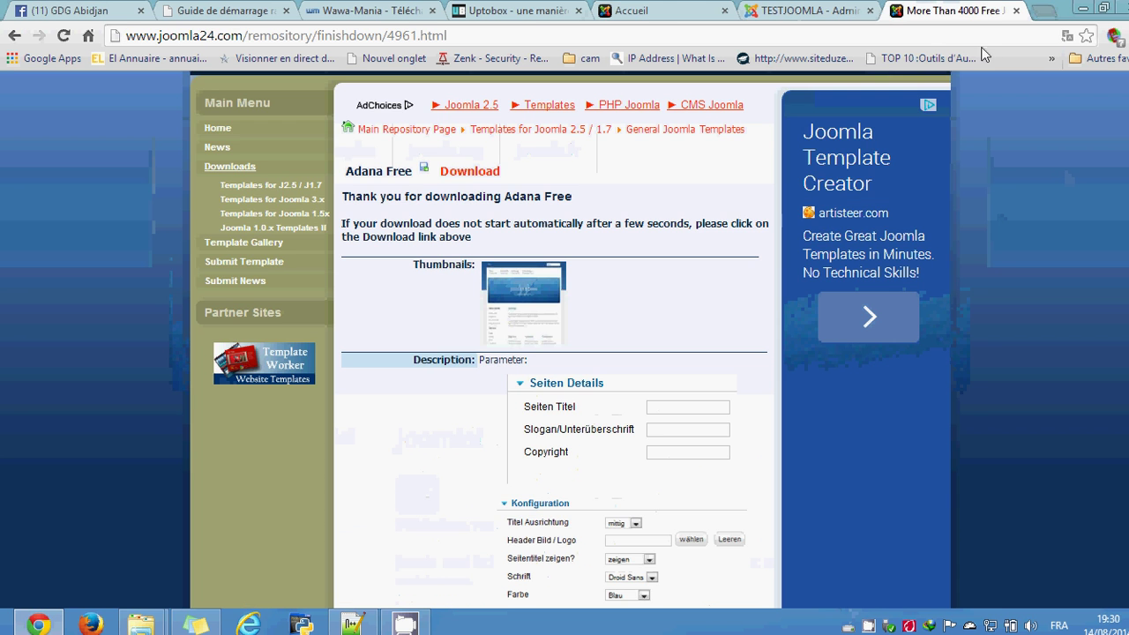
{"action": "left_click", "coordinate": [1044, 11]}
{"action": "type", "text": "g"}
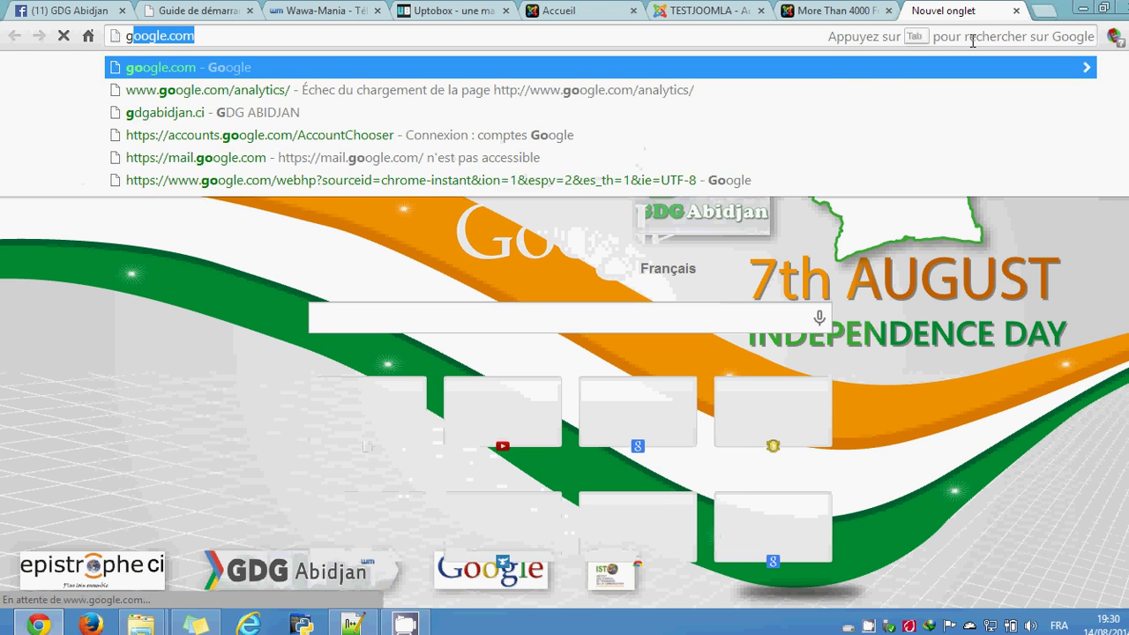
{"action": "type", "text": "o"}
{"action": "key", "text": "BackSpace"}
{"action": "key", "text": "BackSpace"}
{"action": "key", "text": "BackSpace"}
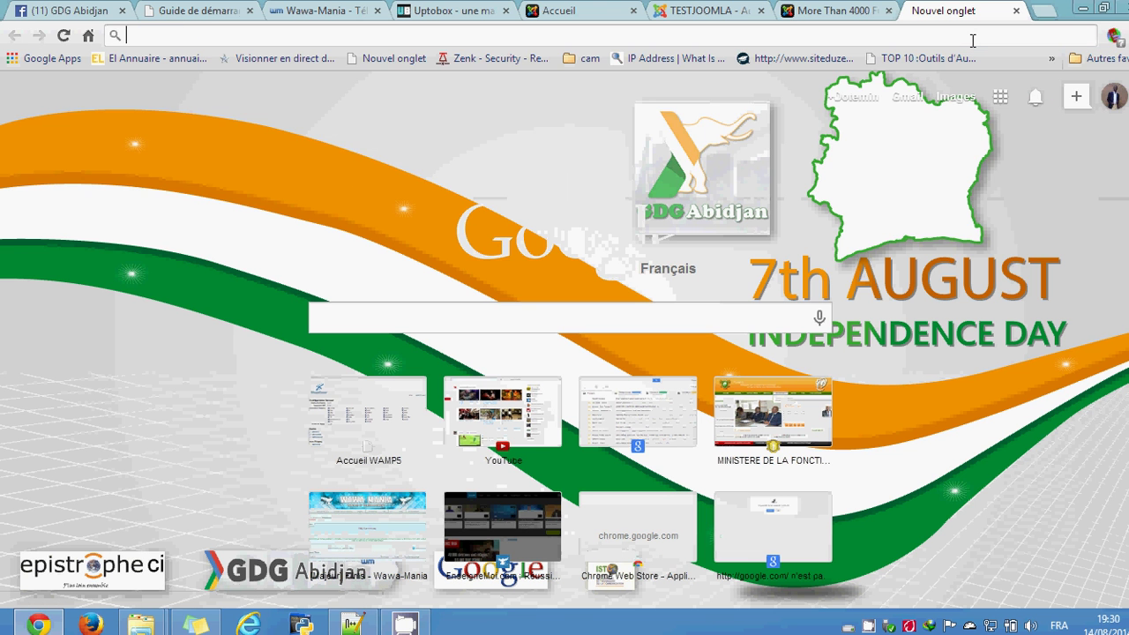
{"action": "type", "text": "g"}
{"action": "key", "text": "BackSpace"}
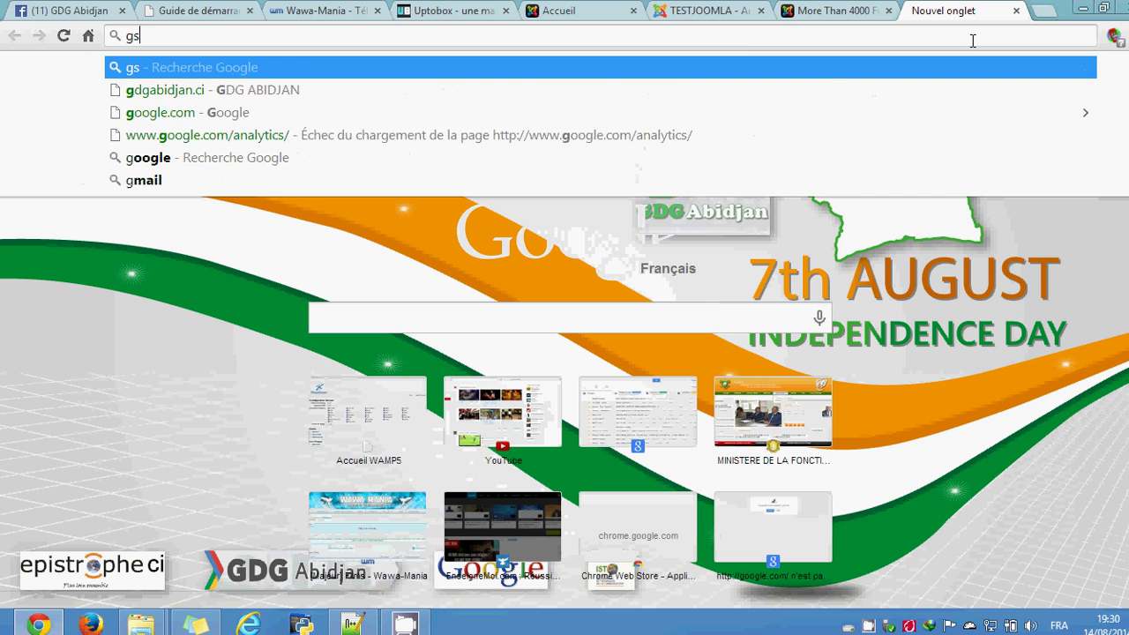
{"action": "type", "text": "dgabidjan.ci"}
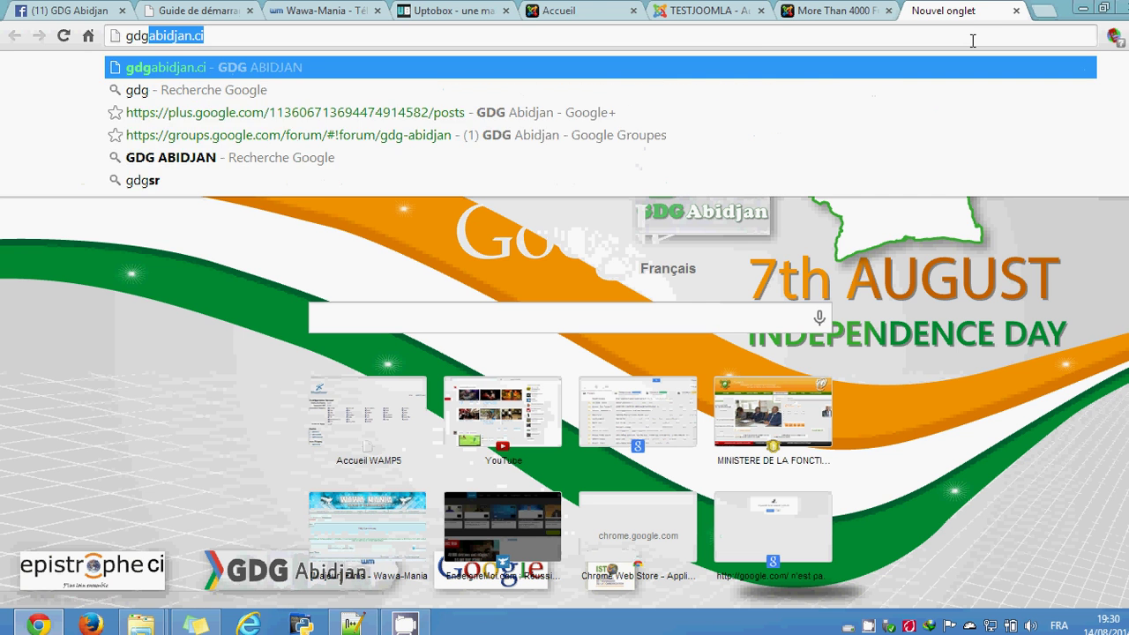
{"action": "key", "text": "Return"}
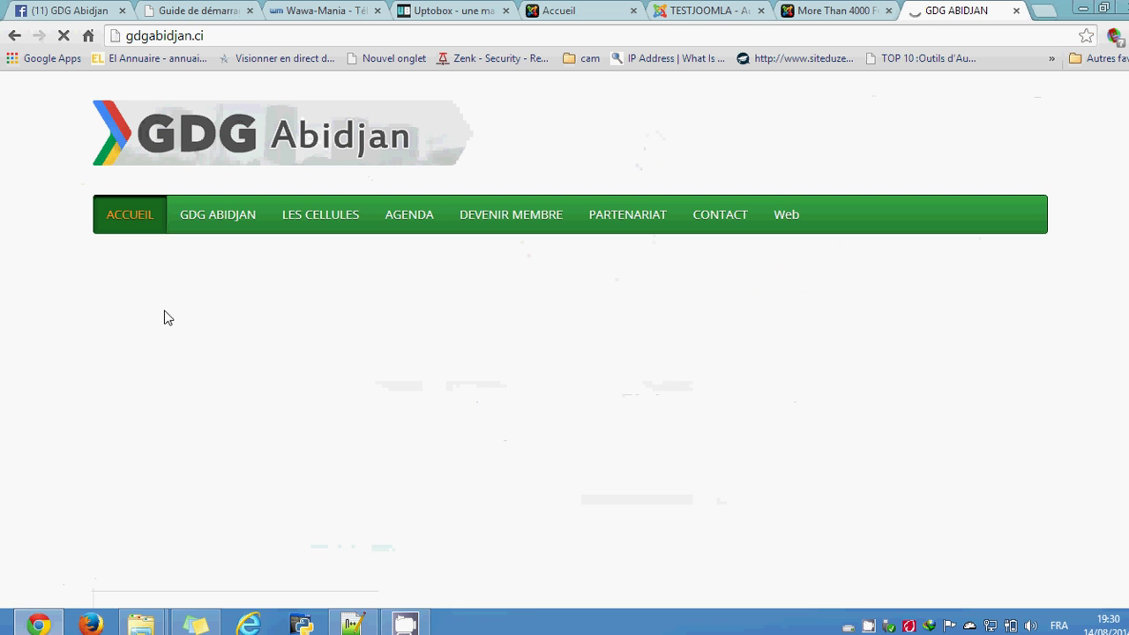
Step: Scroll through the GDG Abidjan website with its Africa Android Challenge banner
{"action": "scroll", "coordinate": [51, 256], "scroll_direction": "down", "scroll_amount": 10}
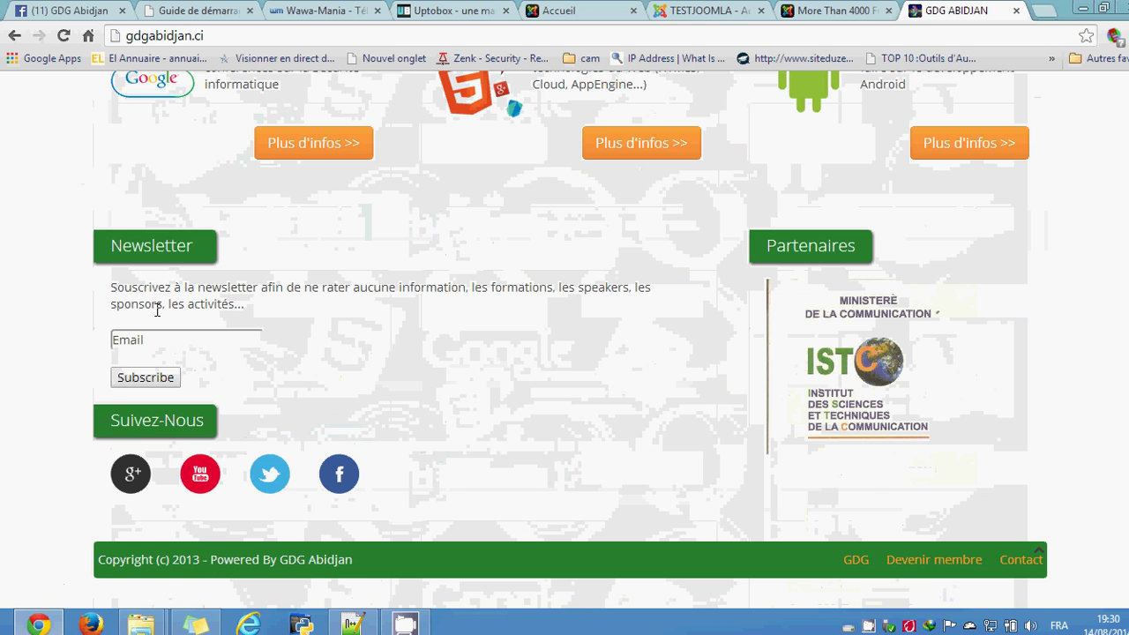
{"action": "scroll", "coordinate": [80, 314], "scroll_direction": "up", "scroll_amount": 7}
{"action": "scroll", "coordinate": [81, 314], "scroll_direction": "up", "scroll_amount": 5}
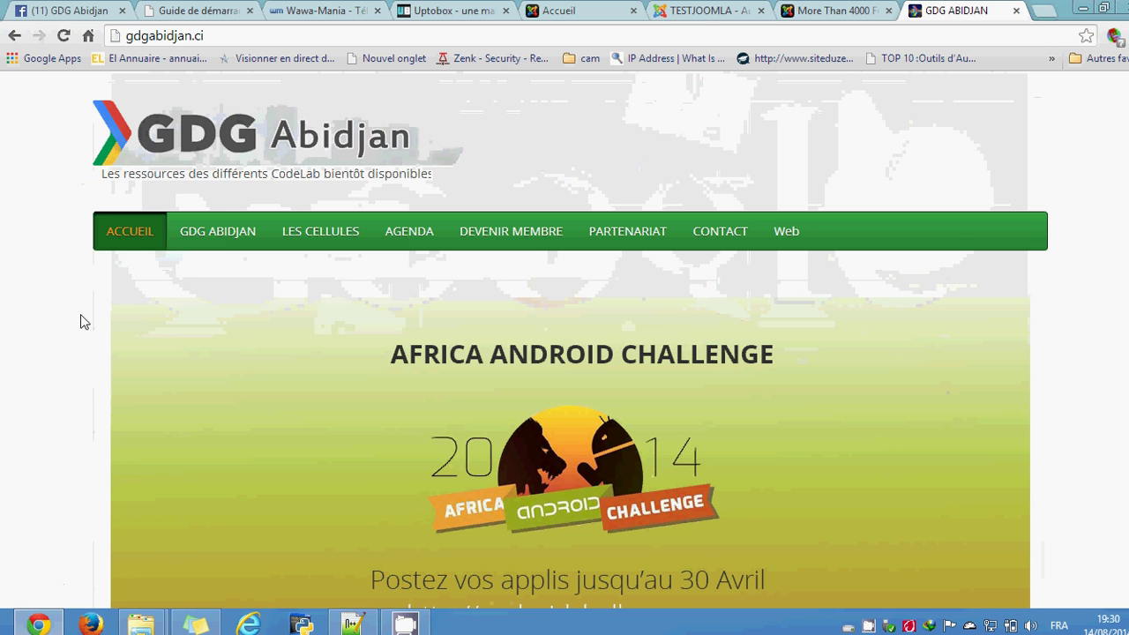
{"action": "scroll", "coordinate": [69, 320], "scroll_direction": "down", "scroll_amount": 5}
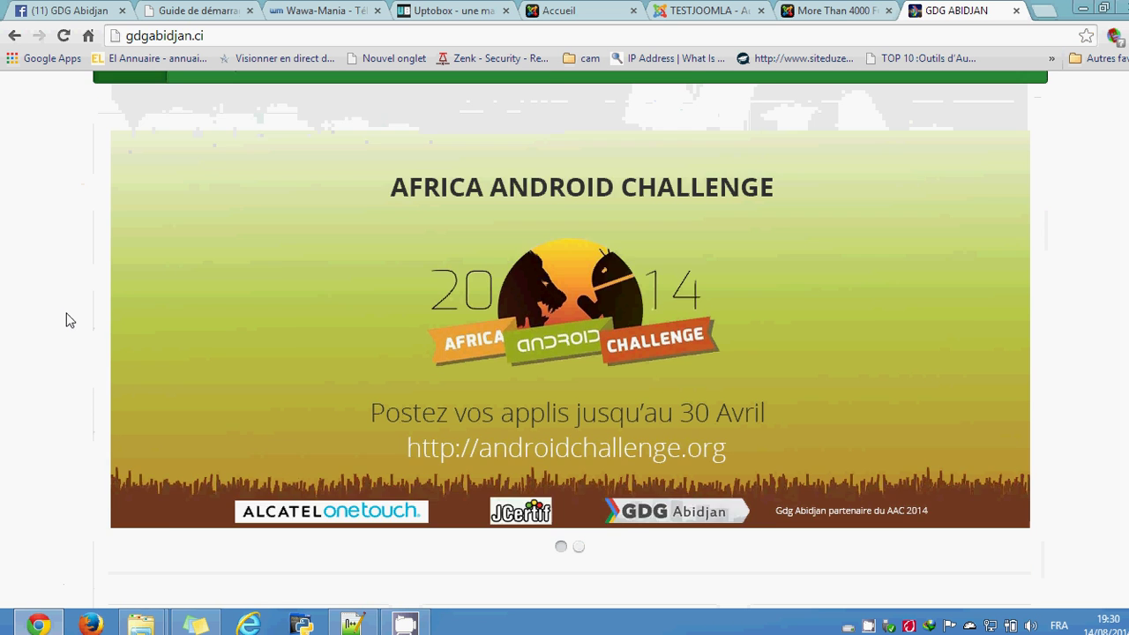
{"action": "scroll", "coordinate": [70, 320], "scroll_direction": "down", "scroll_amount": 3}
{"action": "scroll", "coordinate": [70, 320], "scroll_direction": "up", "scroll_amount": 8}
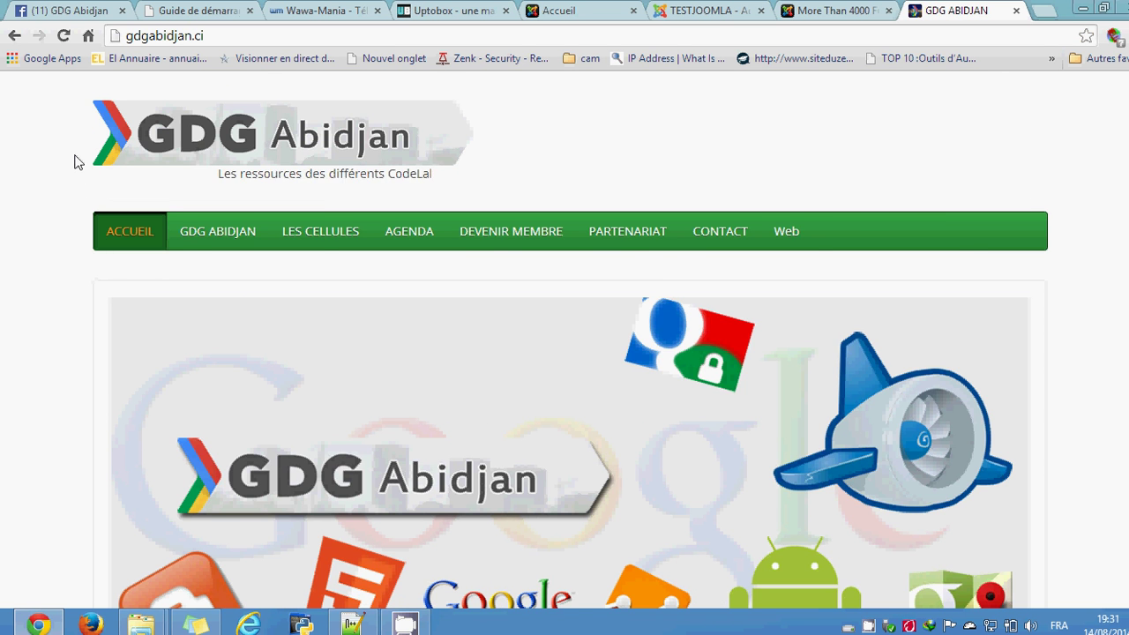
{"action": "scroll", "coordinate": [78, 162], "scroll_direction": "down", "scroll_amount": 3}
{"action": "scroll", "coordinate": [75, 161], "scroll_direction": "down", "scroll_amount": 3}
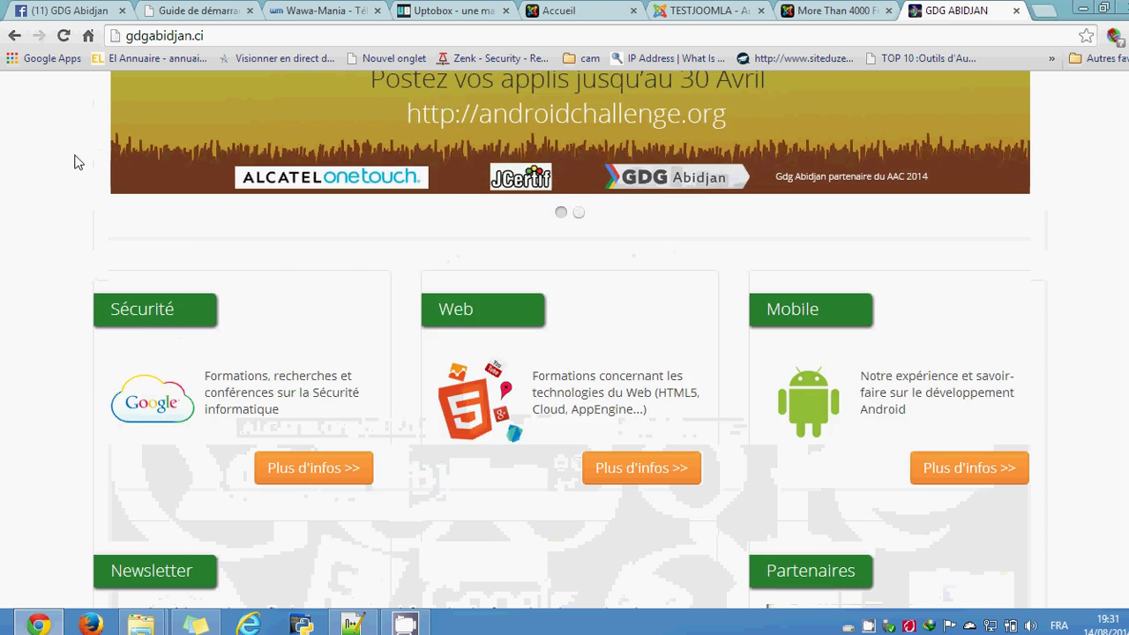
{"action": "scroll", "coordinate": [74, 161], "scroll_direction": "up", "scroll_amount": 6}
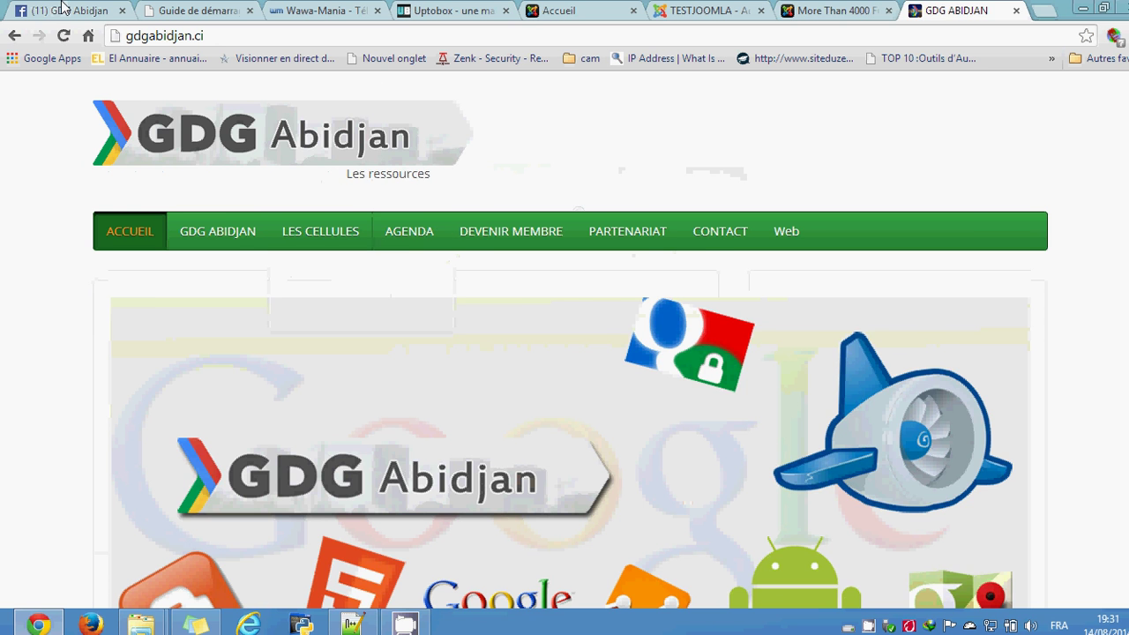
{"action": "left_click", "coordinate": [71, 11]}
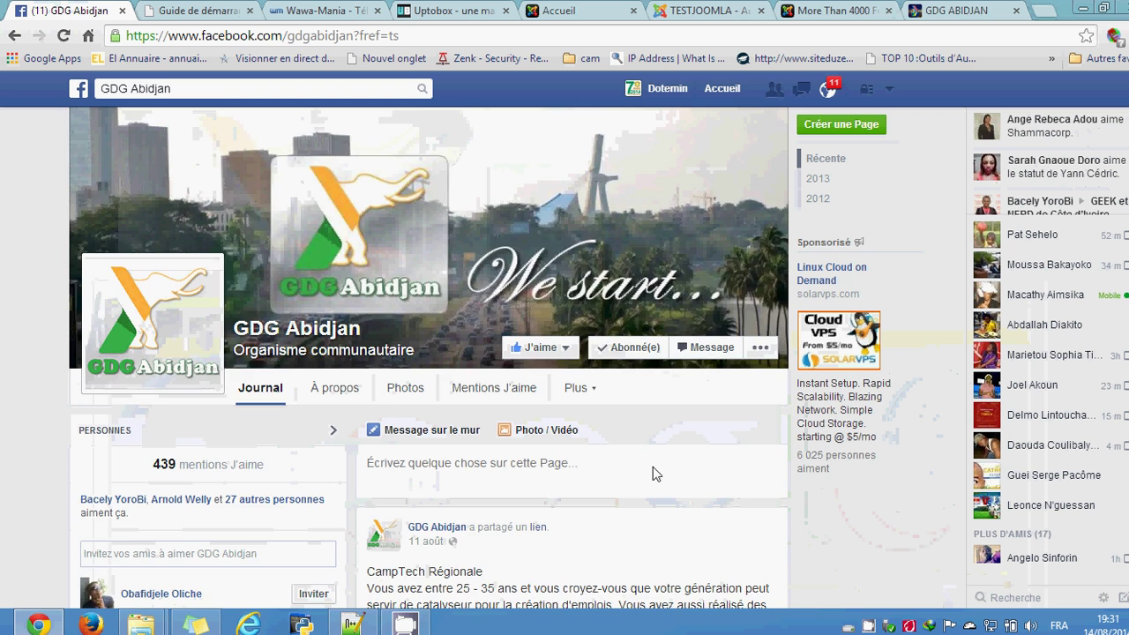
Step: Scroll through the GDG Abidjan Facebook page
{"action": "scroll", "coordinate": [652, 467], "scroll_direction": "down", "scroll_amount": 3}
{"action": "scroll", "coordinate": [582, 439], "scroll_direction": "up", "scroll_amount": 2}
{"action": "scroll", "coordinate": [582, 438], "scroll_direction": "up", "scroll_amount": 1}
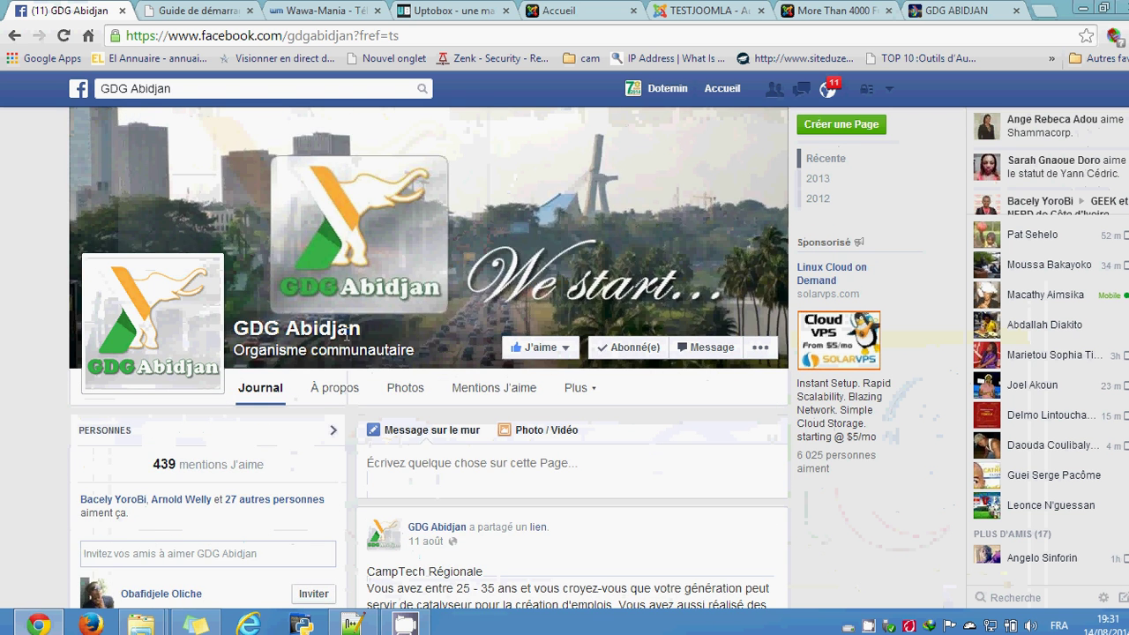
{"action": "scroll", "coordinate": [520, 456], "scroll_direction": "down", "scroll_amount": 3}
{"action": "scroll", "coordinate": [520, 456], "scroll_direction": "down", "scroll_amount": 3}
{"action": "scroll", "coordinate": [479, 446], "scroll_direction": "up", "scroll_amount": 6}
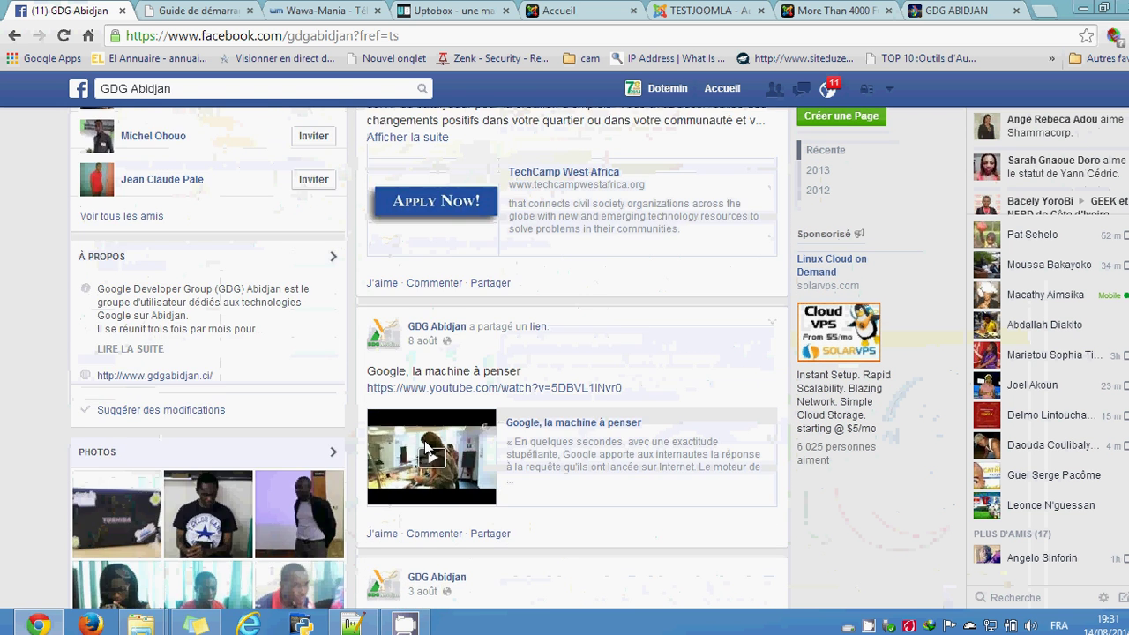
Step: Return through the open tabs to the testjoomla front page at localhost/testjoomla/
{"action": "left_click", "coordinate": [928, 9]}
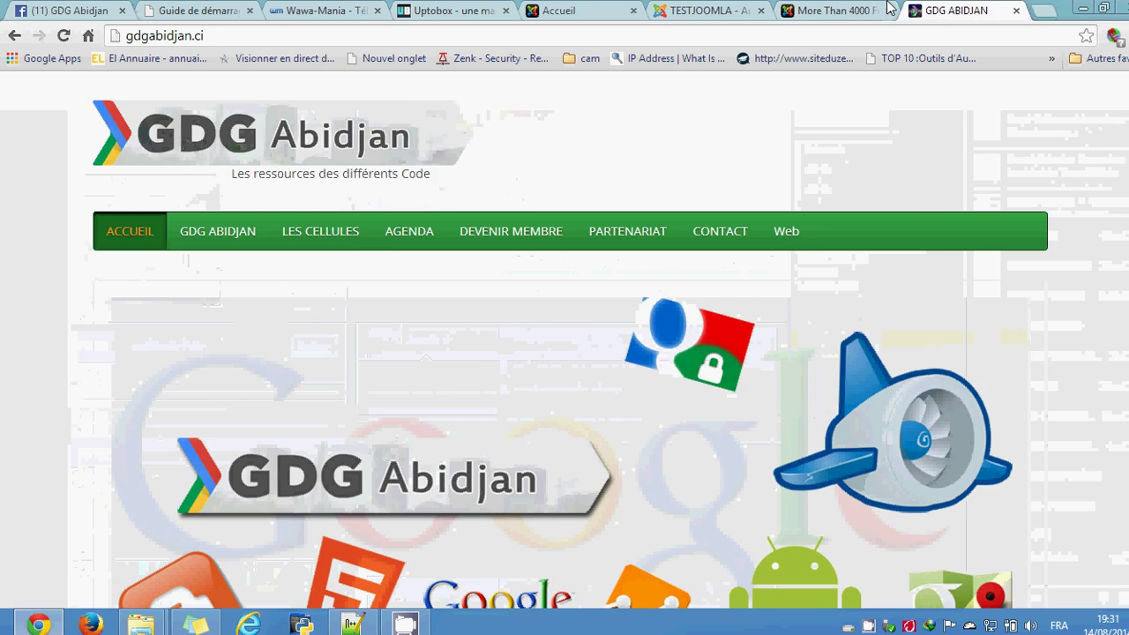
{"action": "left_click", "coordinate": [816, 8]}
{"action": "left_click", "coordinate": [597, 9]}
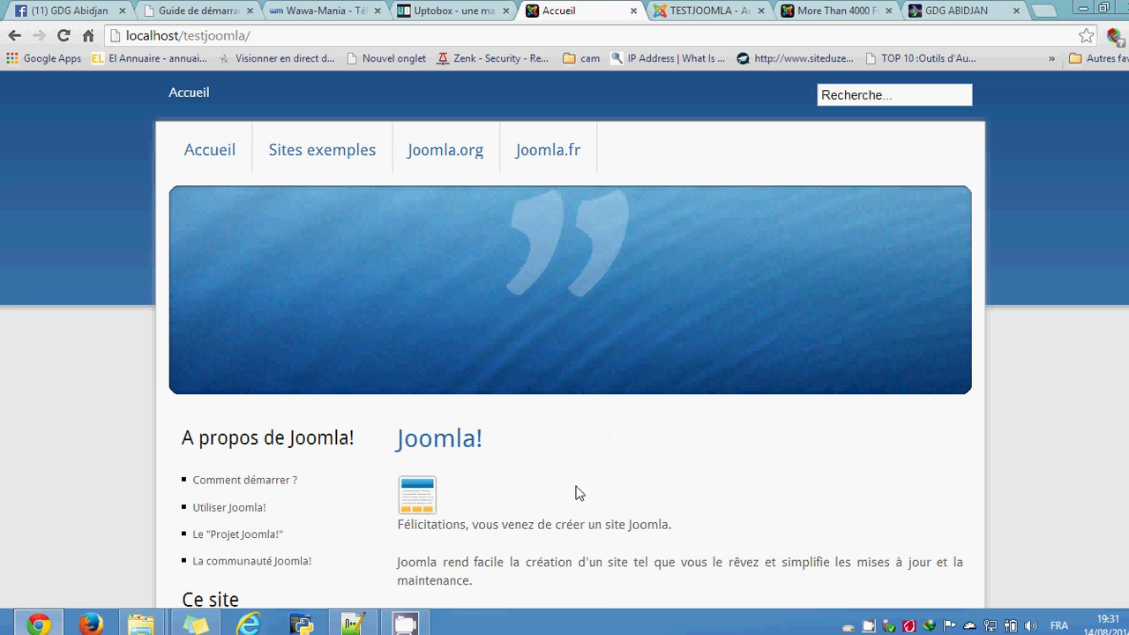
{"action": "scroll", "coordinate": [579, 493], "scroll_direction": "down", "scroll_amount": 2}
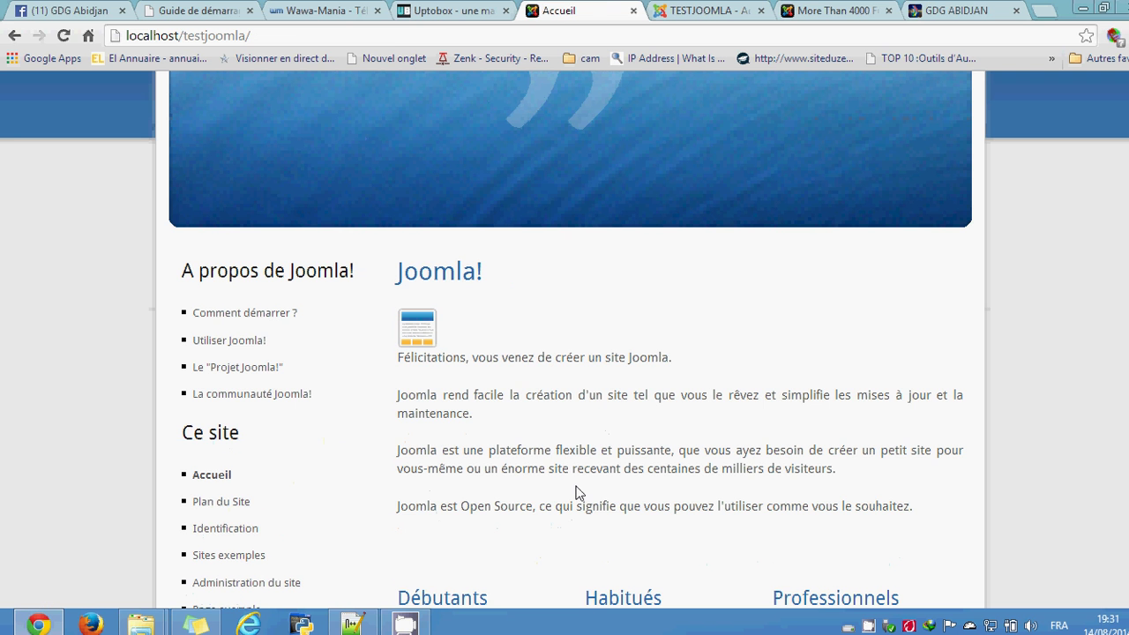